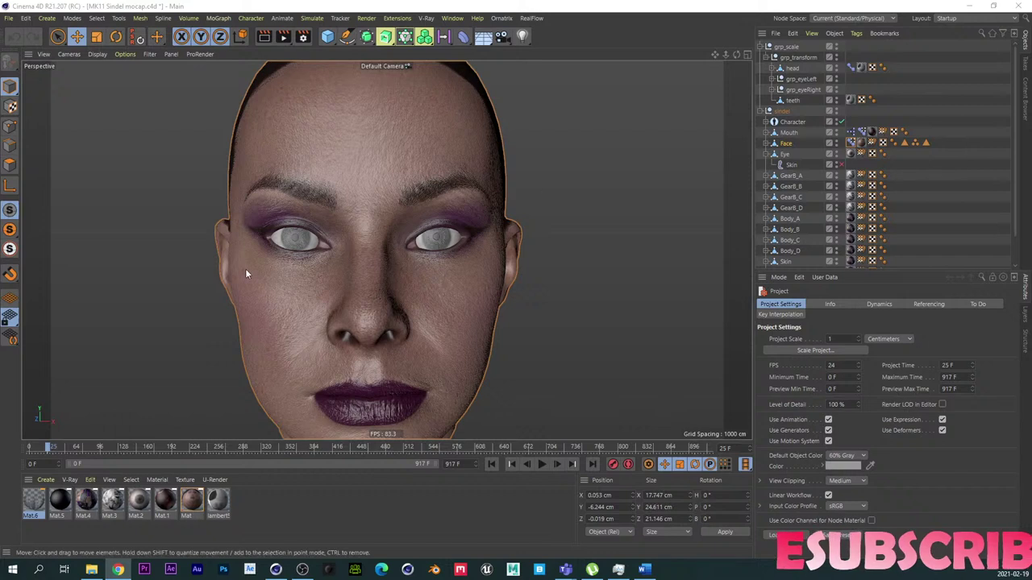
Step: Open the Face object's Pose Morph tag and enlarge its properties area and pose list to show more poses
mouse_move(327, 262)
alt+mouse_down()
mouse_move(308, 268)
mouse_move(323, 262)
alt+mouse_up()
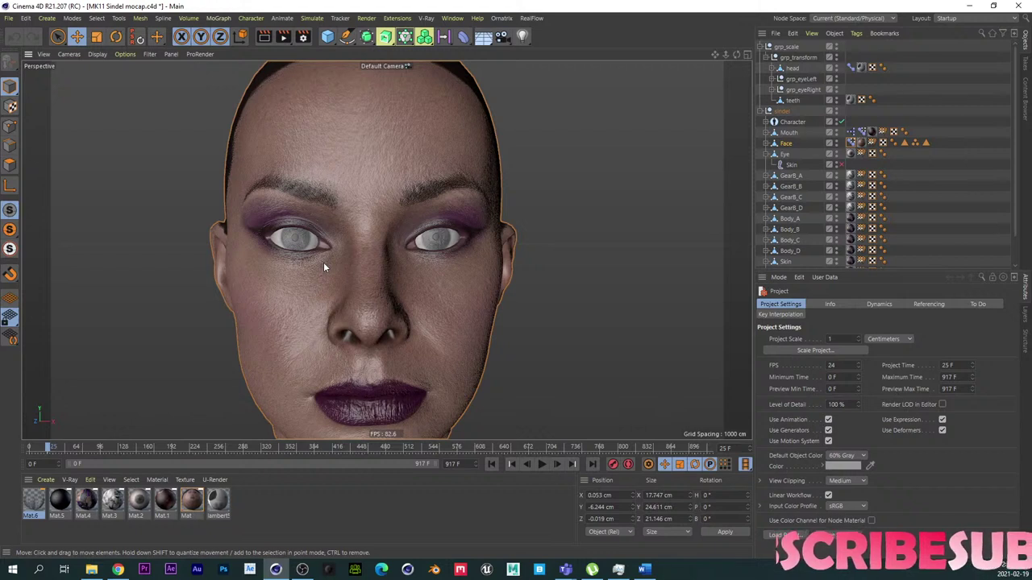
click(850, 143)
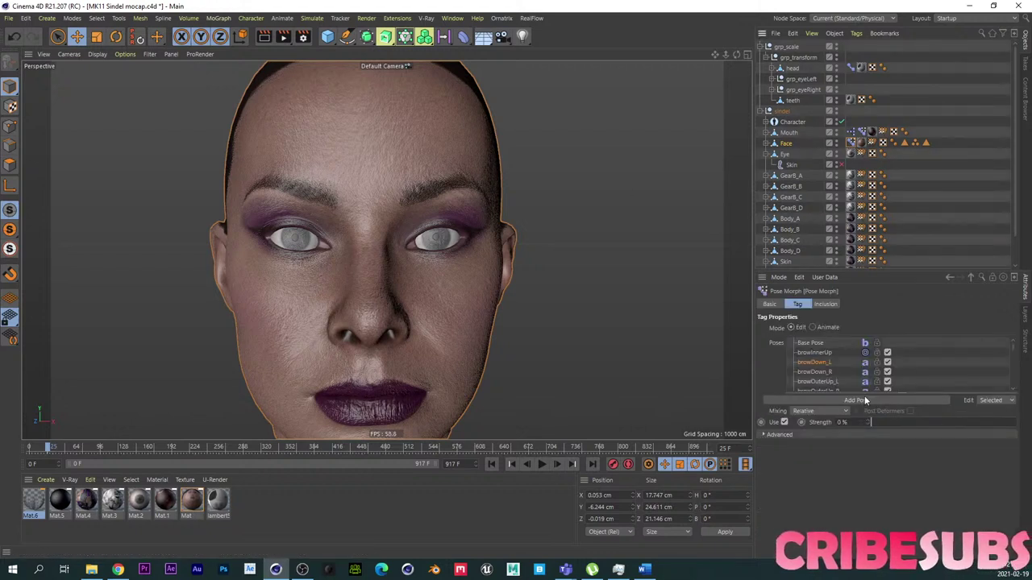
drag(902, 393, 914, 490)
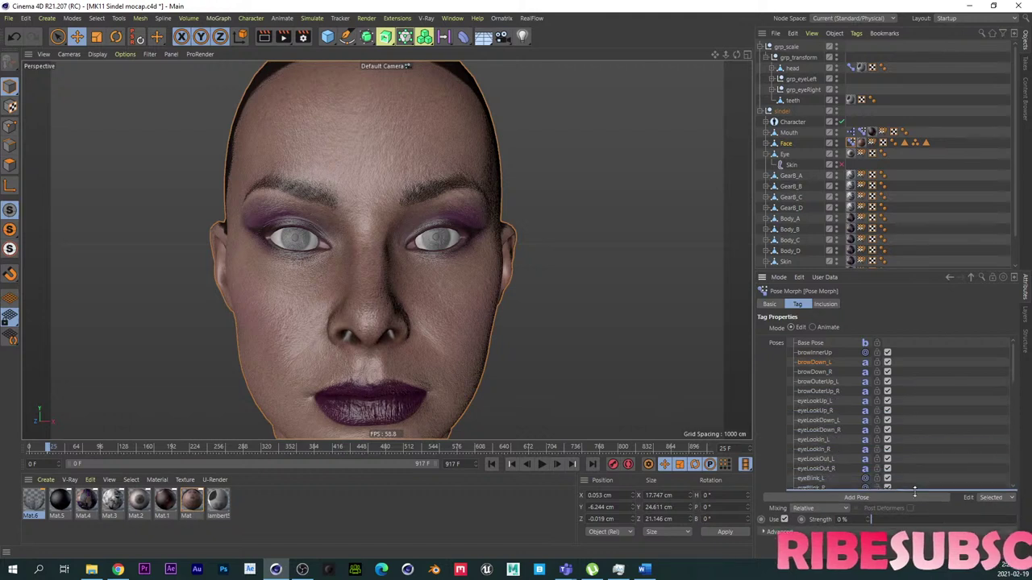
drag(886, 270, 886, 155)
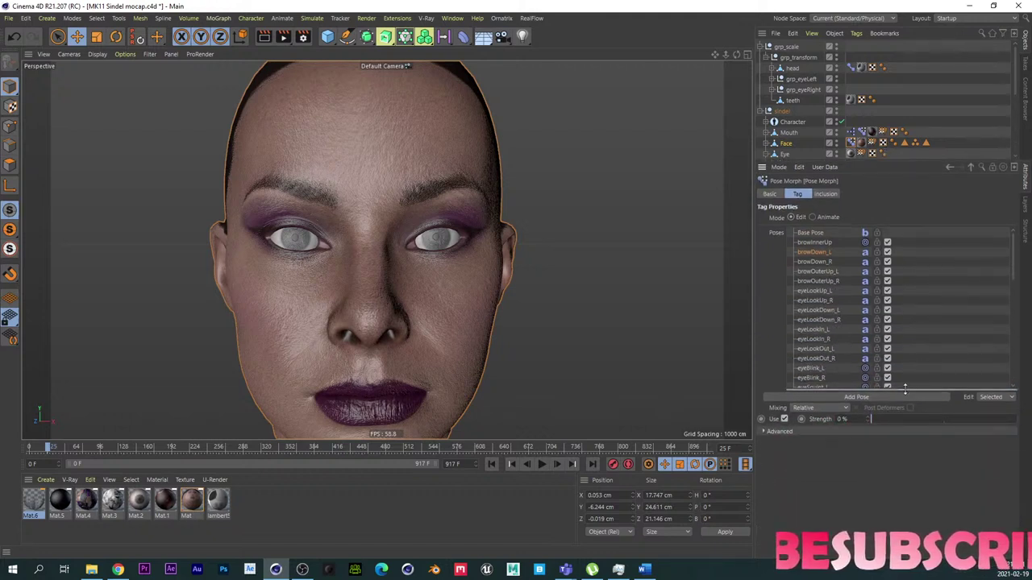
drag(906, 387, 906, 486)
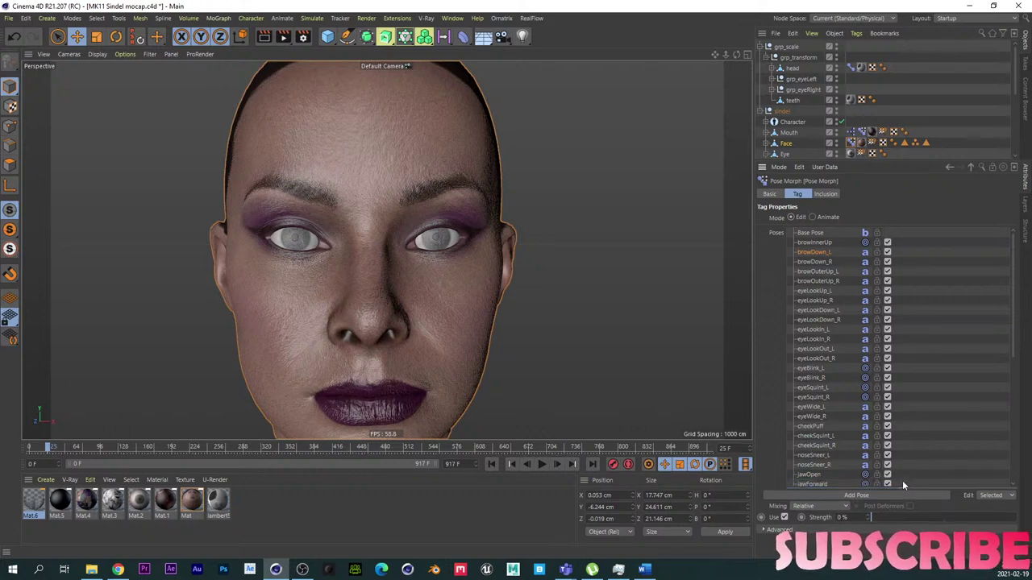
Step: Select the jawOpen pose of the face and set its strength to 100%
scroll(827, 438, down, 2)
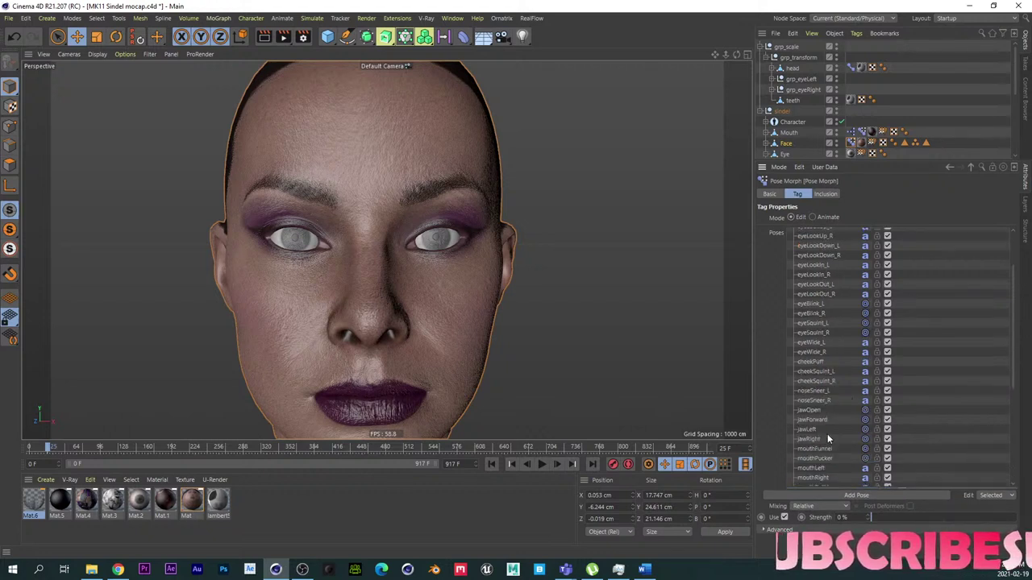
click(809, 411)
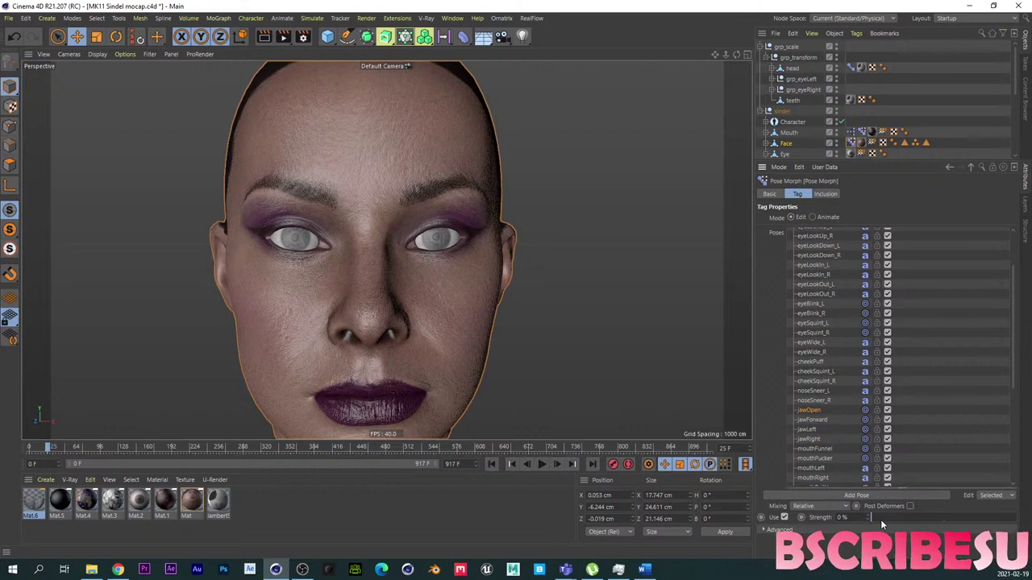
drag(881, 519, 1017, 520)
Step: Examine the opened mouth, teeth and lips of the jawOpen pose from the front, from both sides and up close
alt+middle_drag(408, 309, 409, 207)
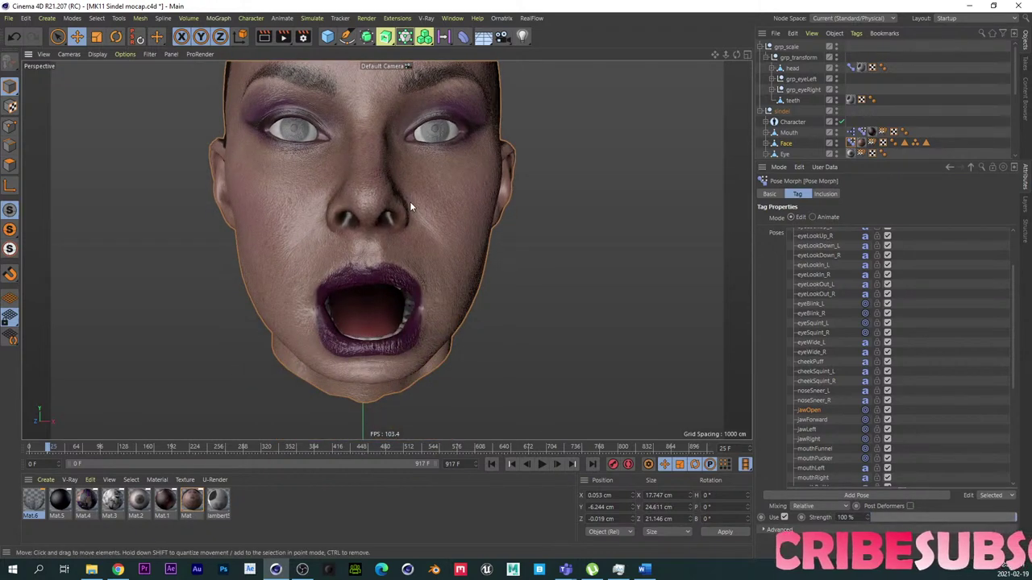
mouse_move(419, 304)
alt+mouse_down()
mouse_move(315, 311)
mouse_move(585, 295)
mouse_move(564, 308)
mouse_move(429, 313)
mouse_move(371, 301)
mouse_move(430, 297)
alt+mouse_up()
scroll(445, 292, up, 8)
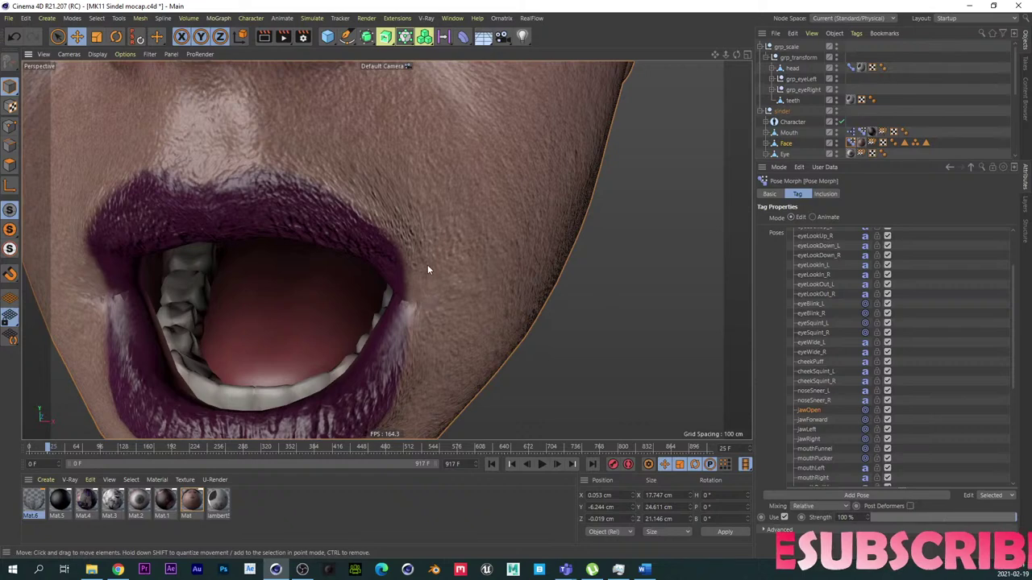
scroll(426, 268, down, 3)
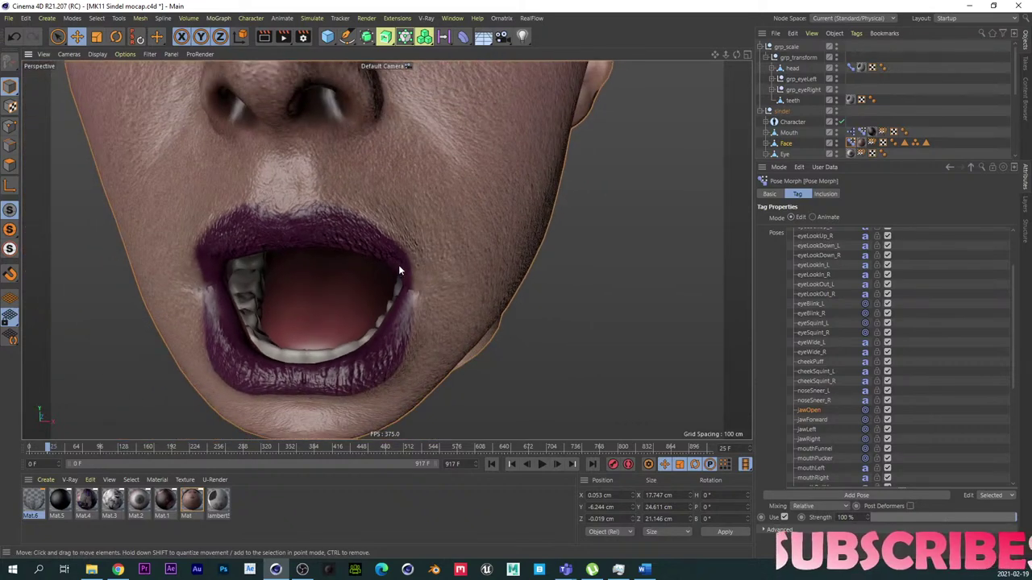
alt+drag(398, 265, 428, 270)
alt+drag(330, 226, 366, 214)
scroll(376, 220, down, 5)
drag(992, 516, 1018, 516)
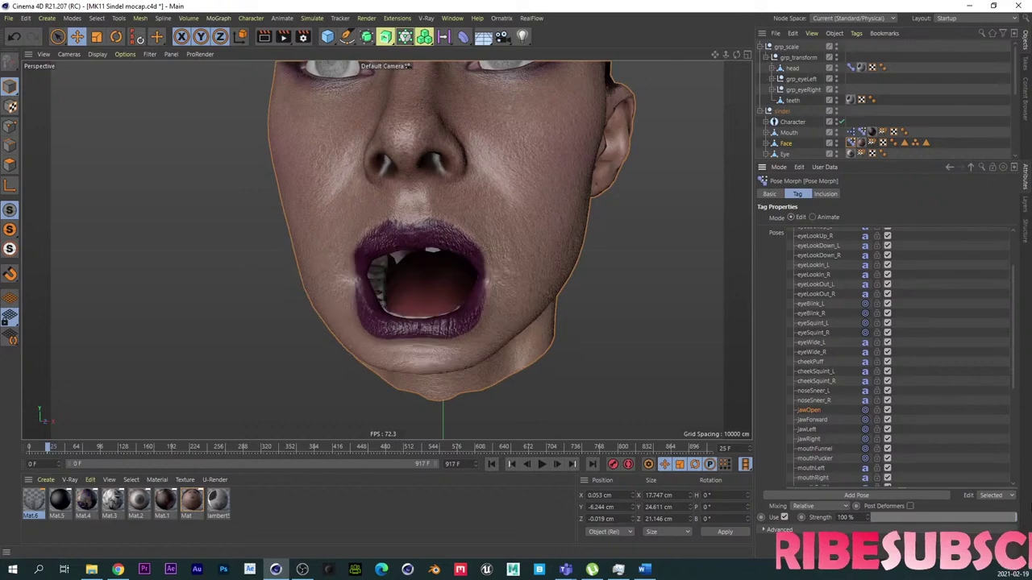
alt+drag(546, 324, 371, 355)
scroll(436, 377, up, 4)
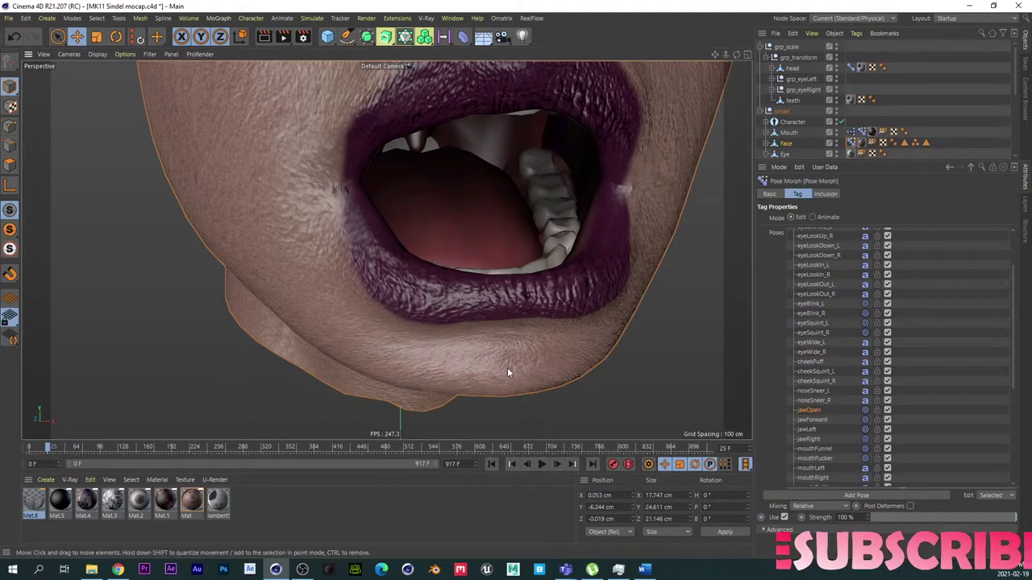
scroll(387, 295, down, 4)
alt+drag(414, 226, 366, 242)
alt+middle_drag(447, 161, 459, 264)
alt+right_drag(459, 264, 424, 250)
alt+drag(425, 254, 442, 234)
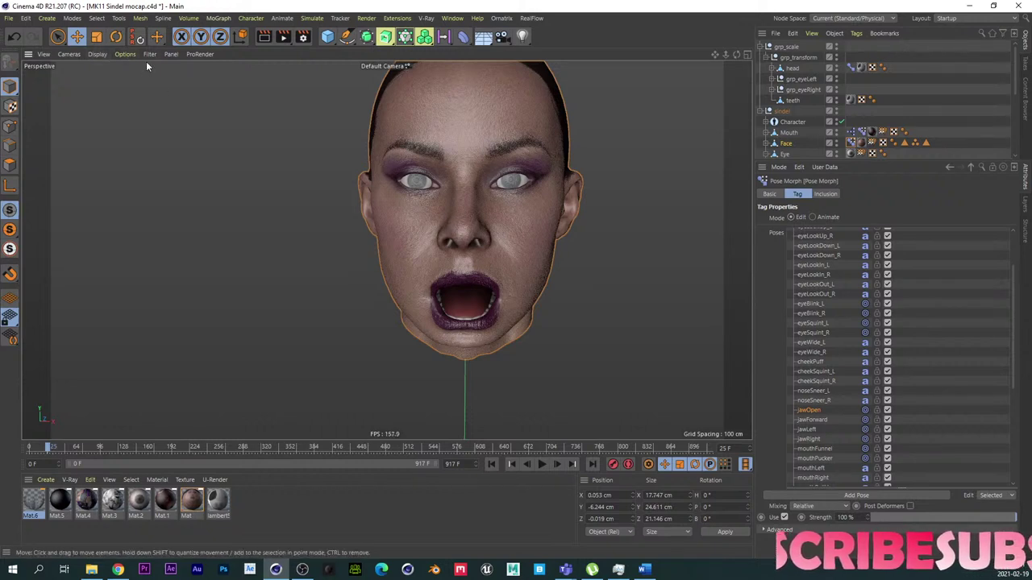
Step: Detach the mesh sculpting brushes as a floating palette and place it in the empty space beside the head
click(140, 18)
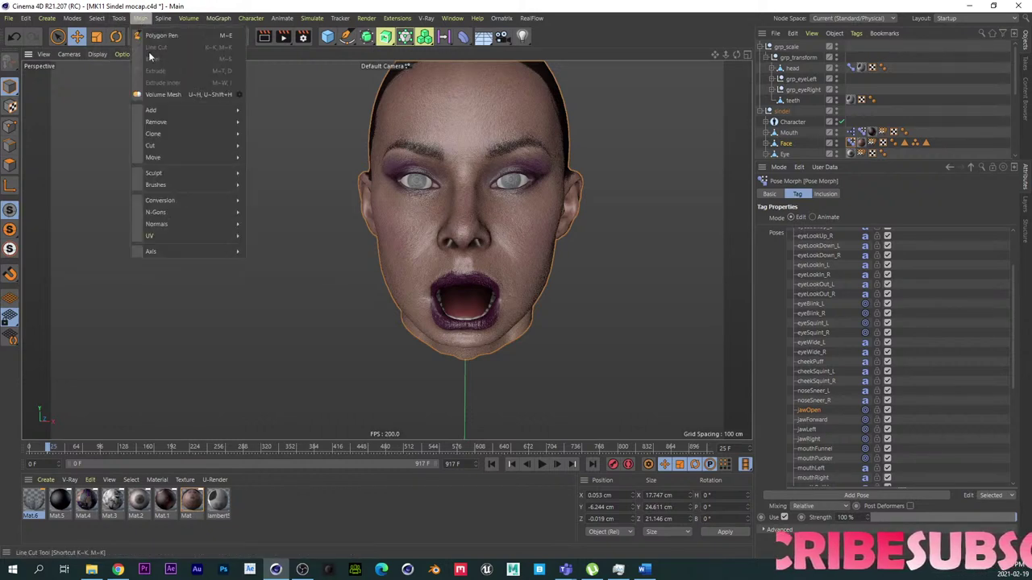
mouse_move(195, 187)
click(254, 183)
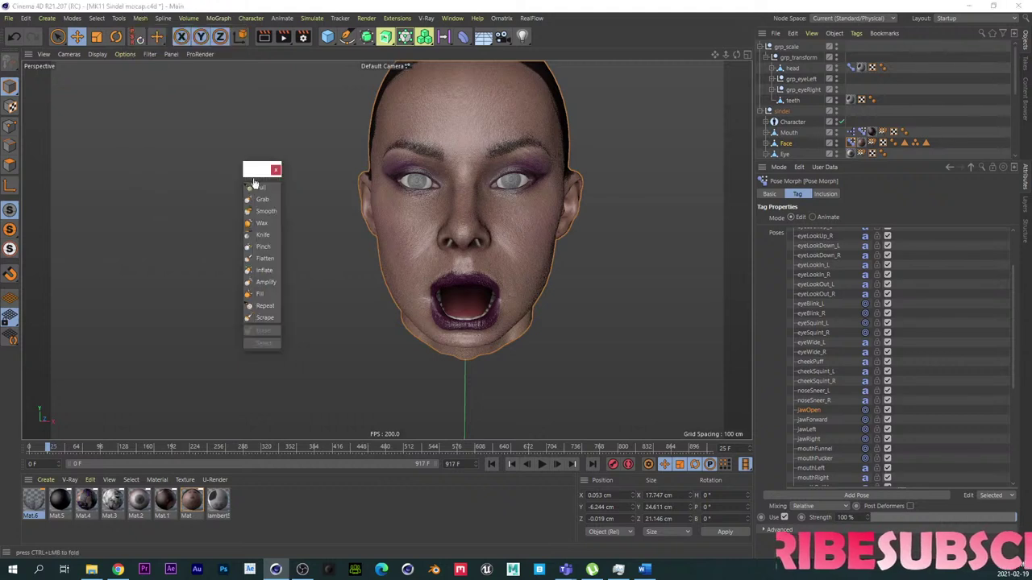
drag(254, 182, 136, 163)
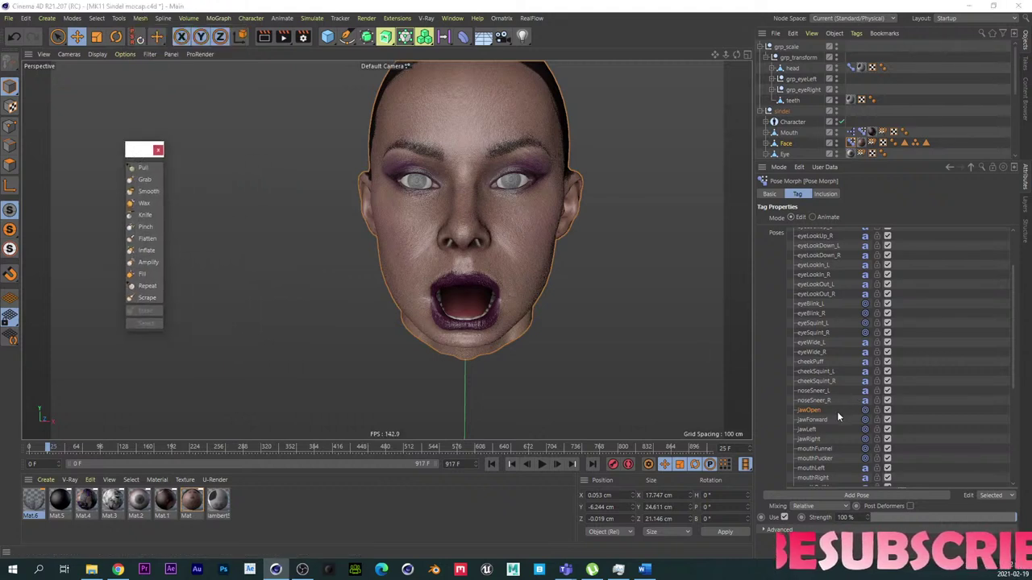
Step: Clear the mouthLeft and mouthRight poses in the face's Pose Morph tag
drag(1013, 352, 1015, 384)
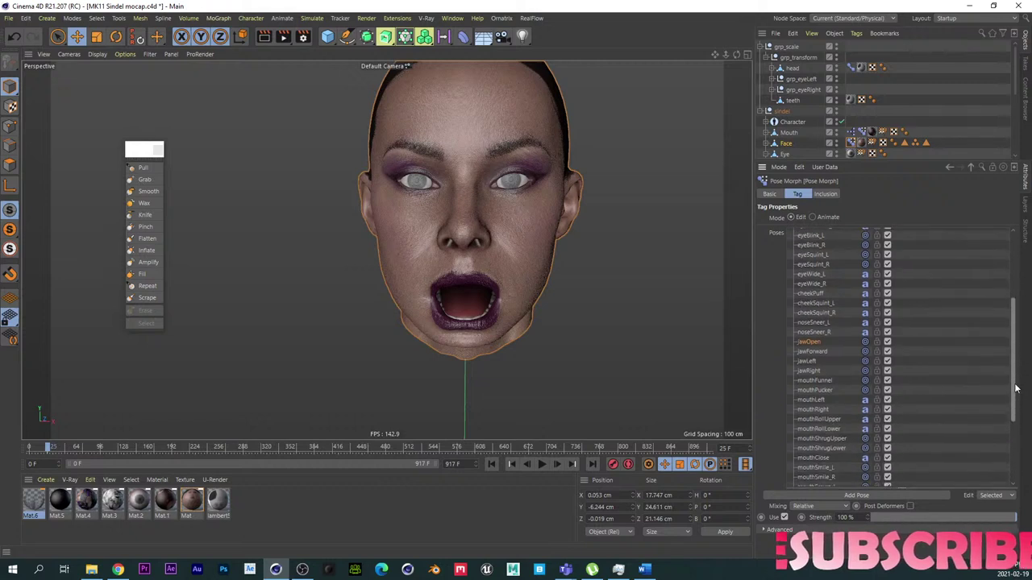
click(822, 398)
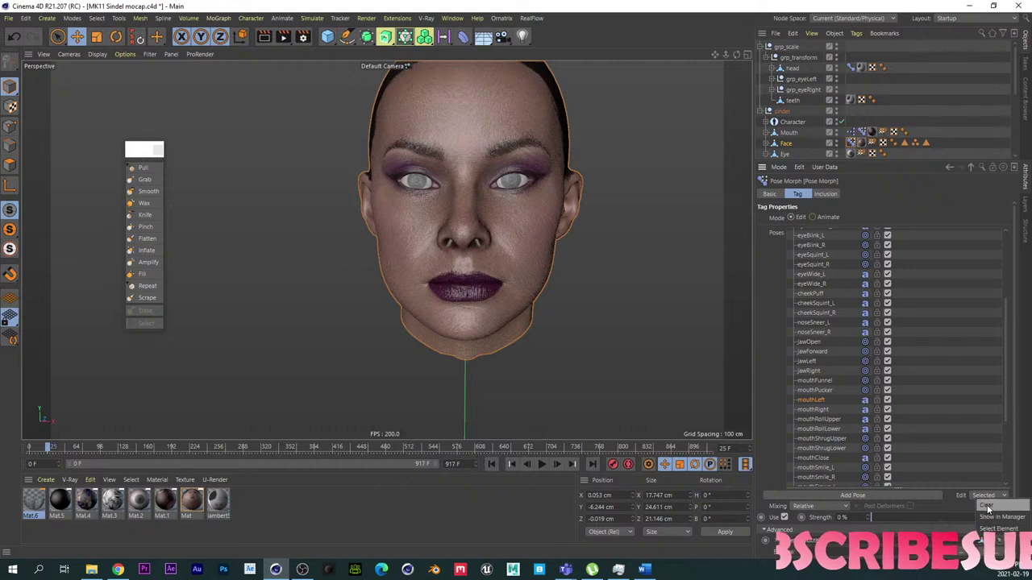
click(815, 410)
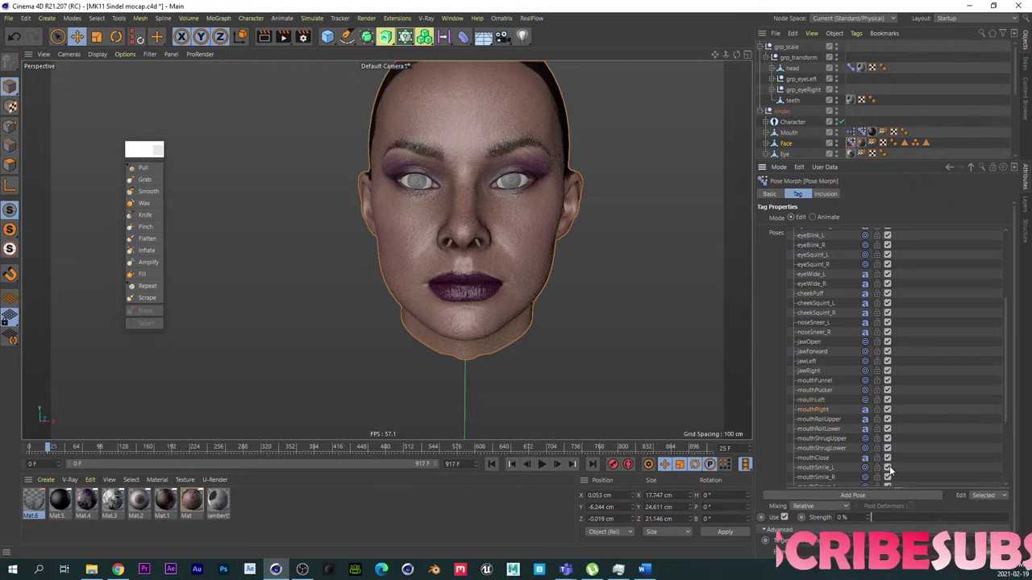
click(987, 495)
click(988, 506)
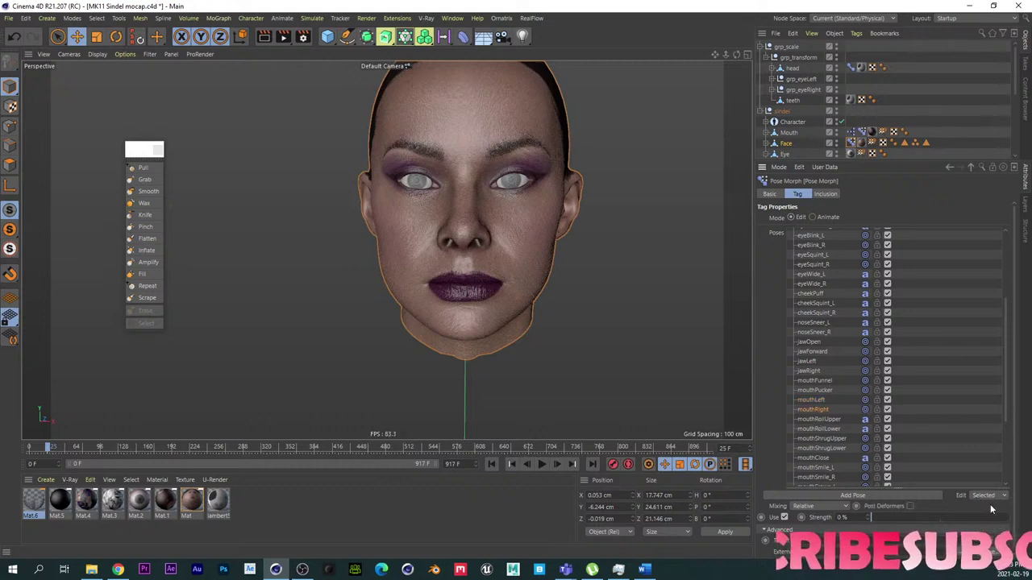
Step: Select the mouthLeft pose and raise its strength to the maximum
ctrl+click(817, 400)
drag(880, 517, 1007, 517)
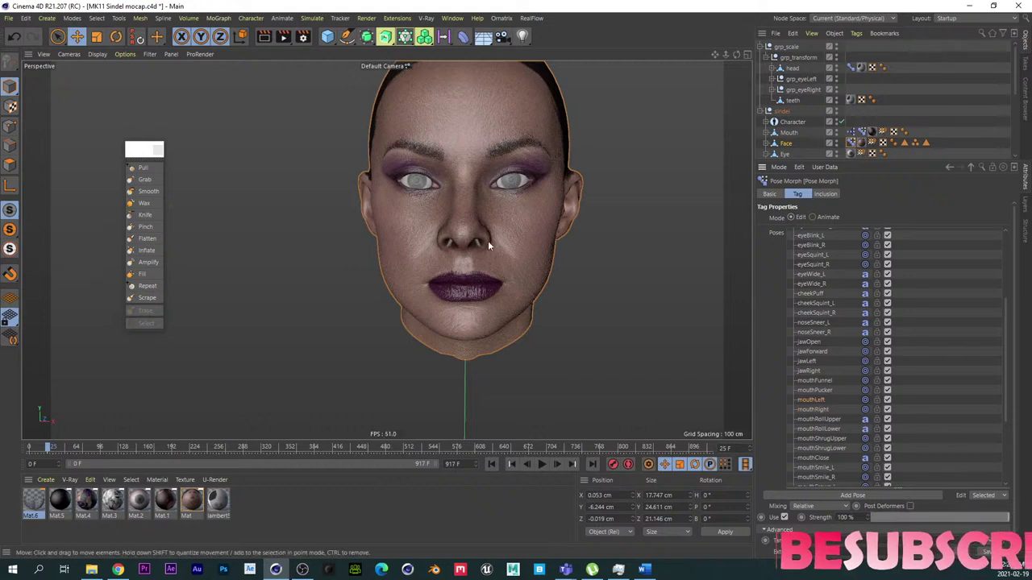
scroll(487, 241, up, 4)
scroll(432, 209, down, 3)
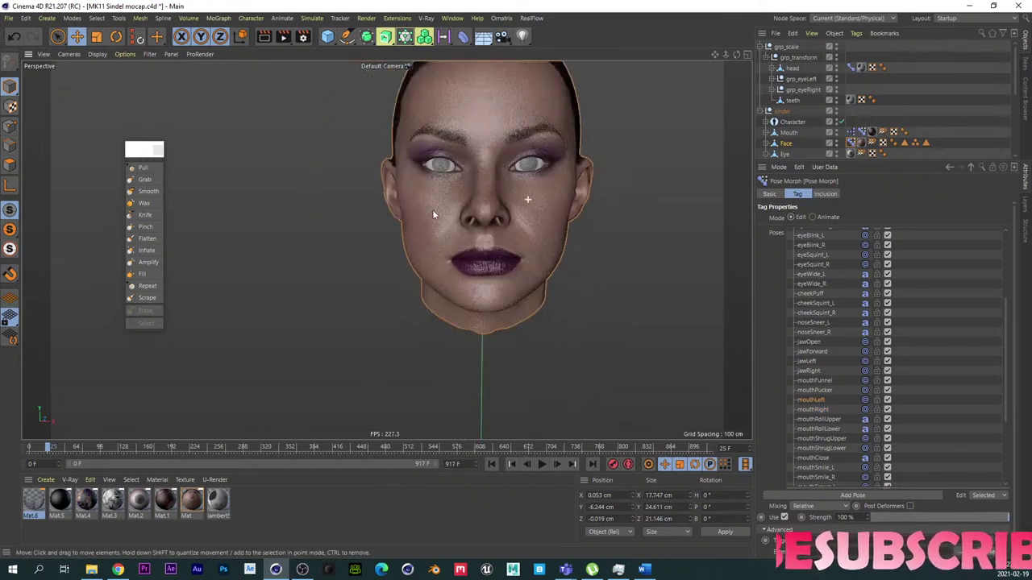
scroll(540, 235, down, 2)
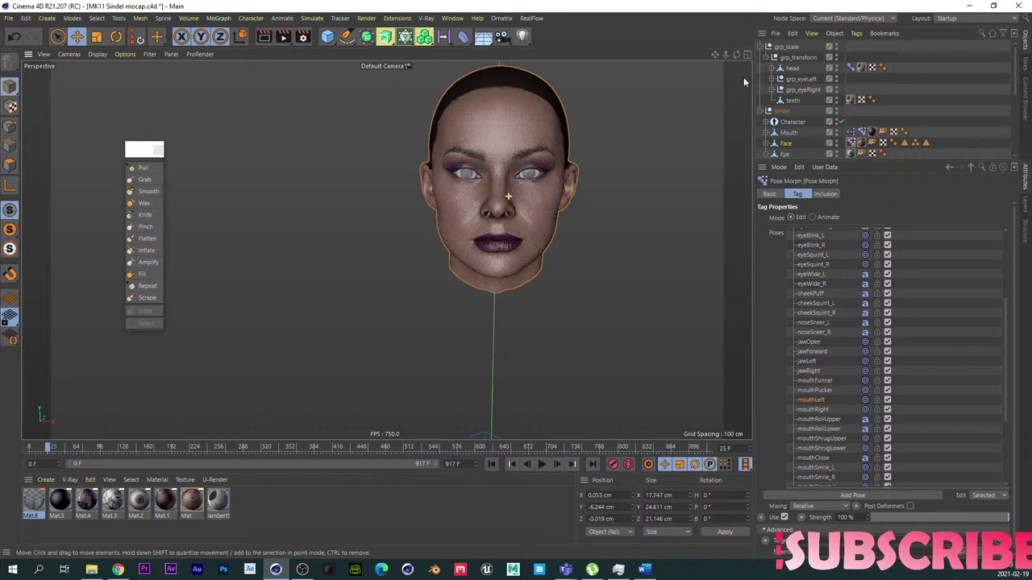
Step: Move the grp_scale group up beside the character's head, to about X 17.25 cm and Y 161.3 cm
click(787, 47)
alt+right_drag(531, 193, 537, 233)
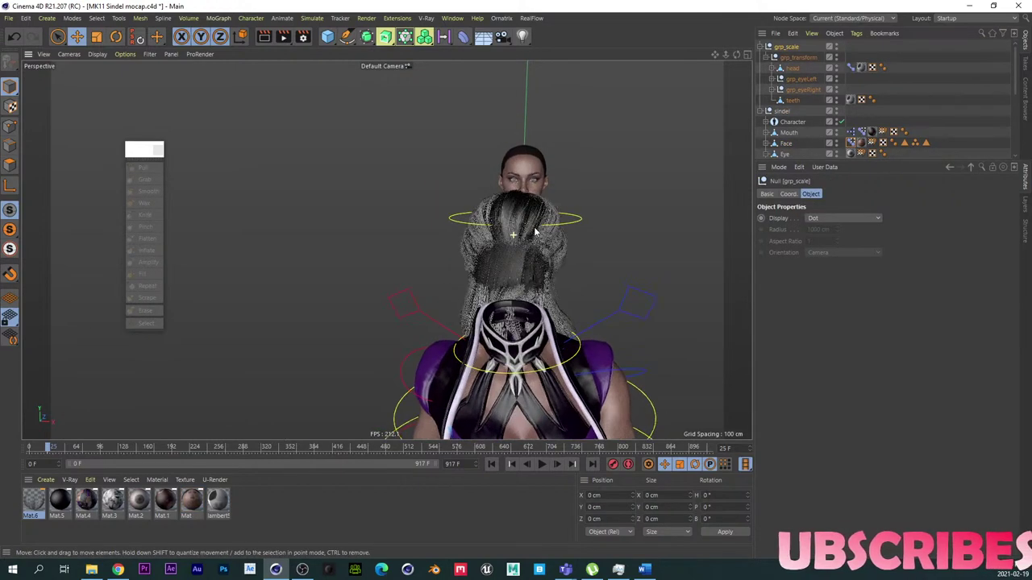
key(e)
alt+drag(539, 187, 436, 319)
drag(490, 381, 504, 191)
alt+right_drag(505, 189, 560, 186)
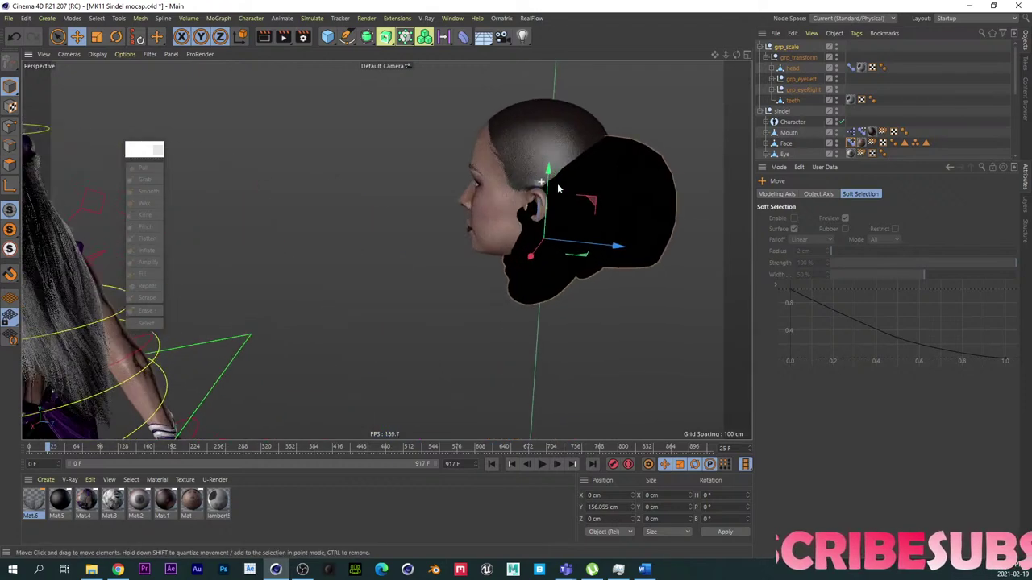
alt+drag(559, 186, 647, 197)
drag(540, 257, 682, 250)
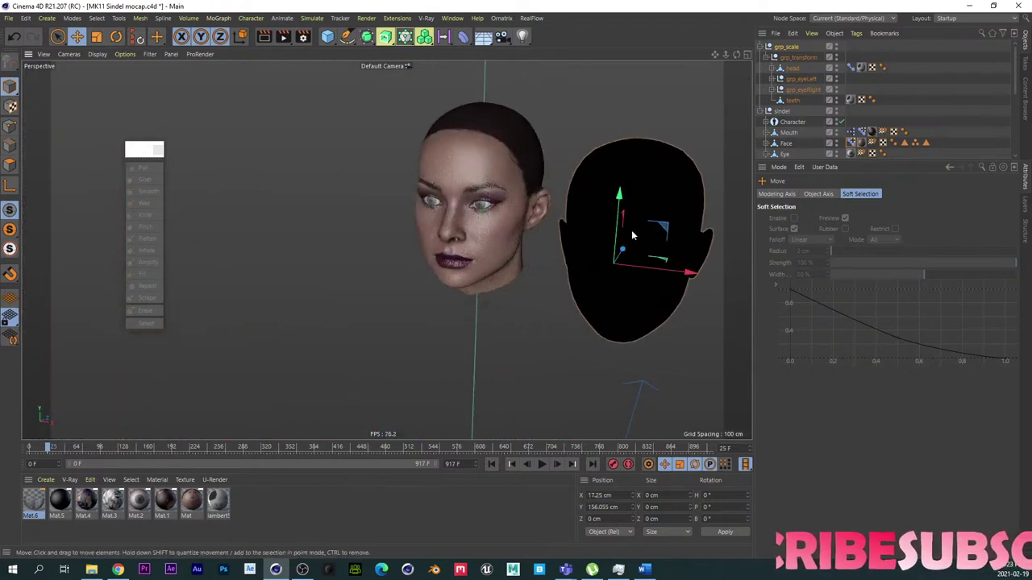
drag(618, 234, 614, 189)
scroll(481, 216, up, 3)
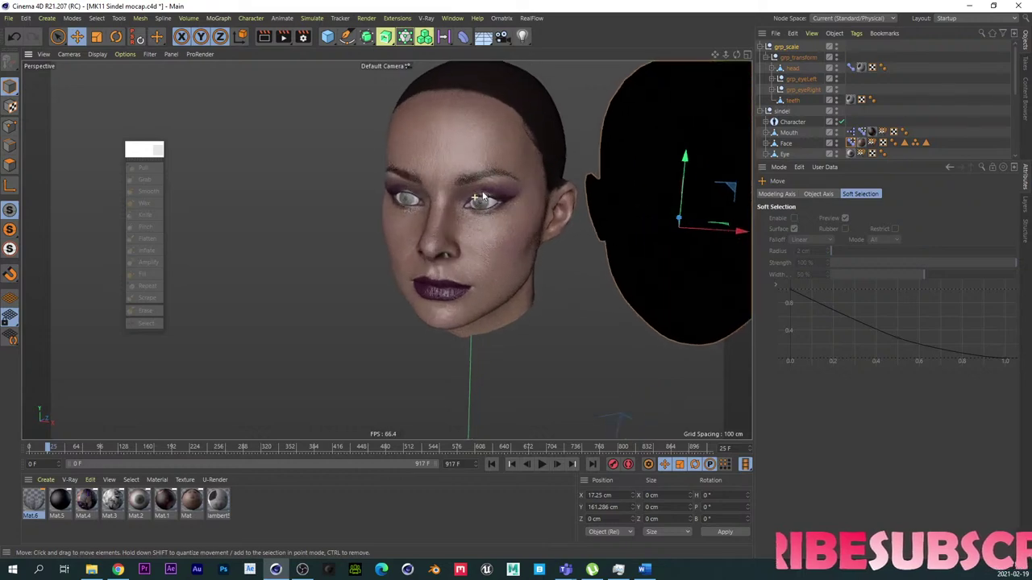
Step: Delete the grp_scale group and merge FC_test.fbx from the Talks folder into the scene with the default import settings
click(787, 49)
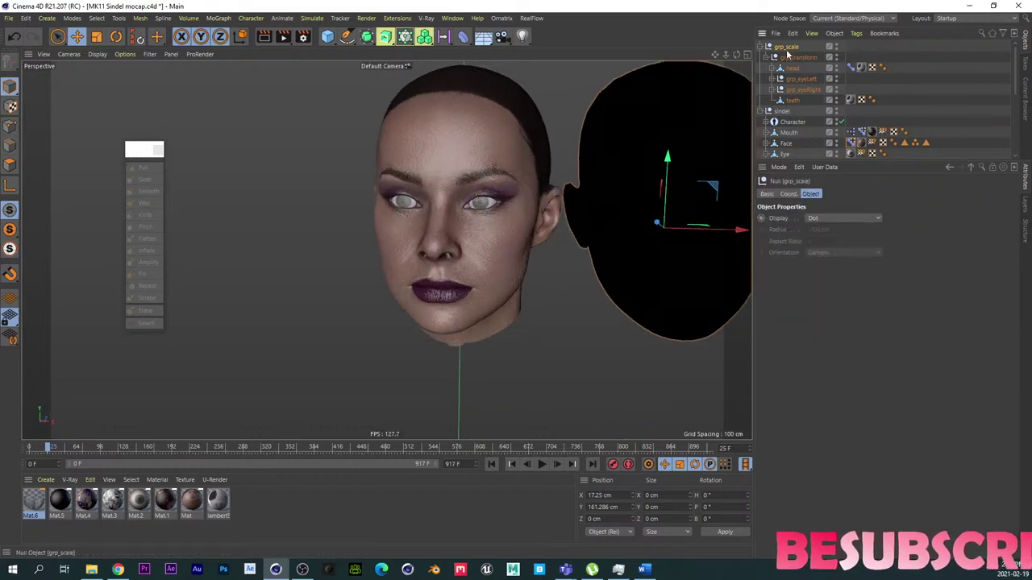
key(Delete)
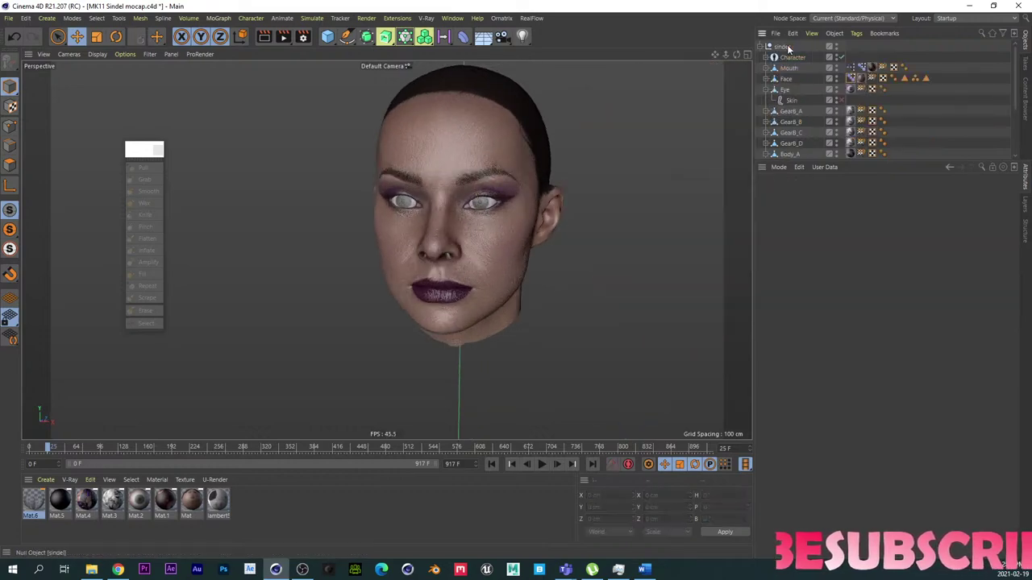
click(8, 17)
click(37, 44)
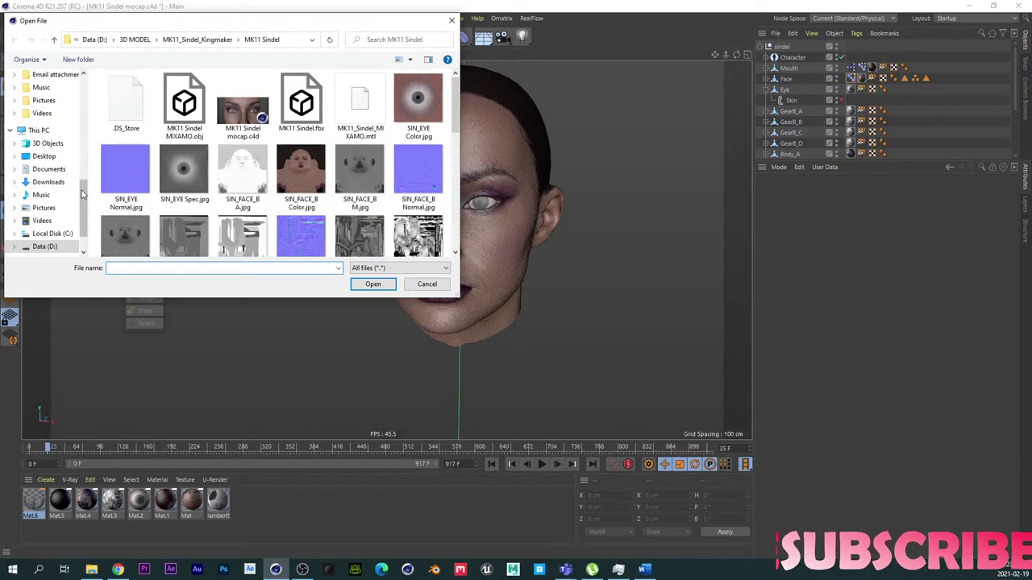
drag(81, 194, 79, 103)
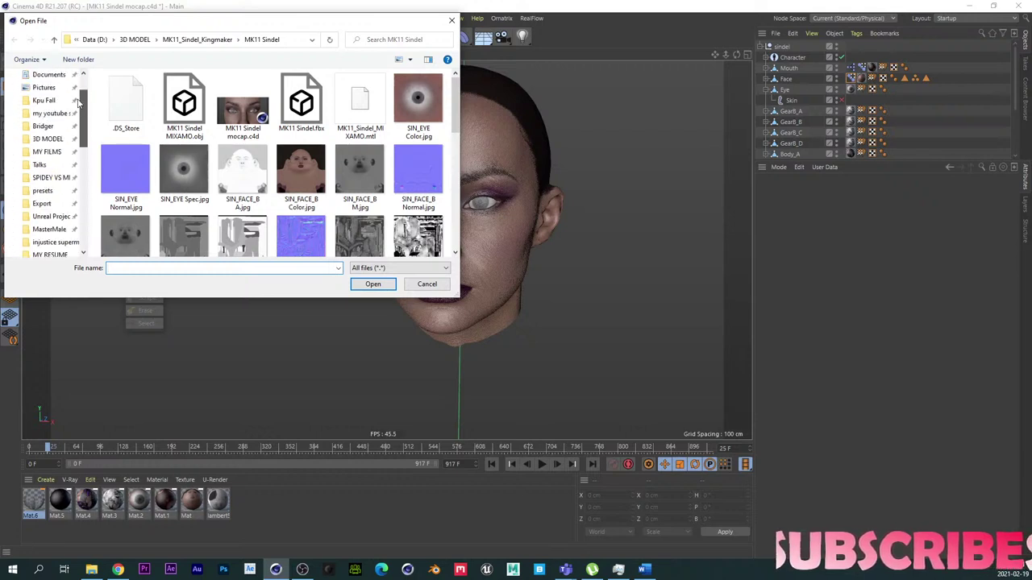
click(40, 166)
drag(449, 129, 446, 242)
double_click(169, 218)
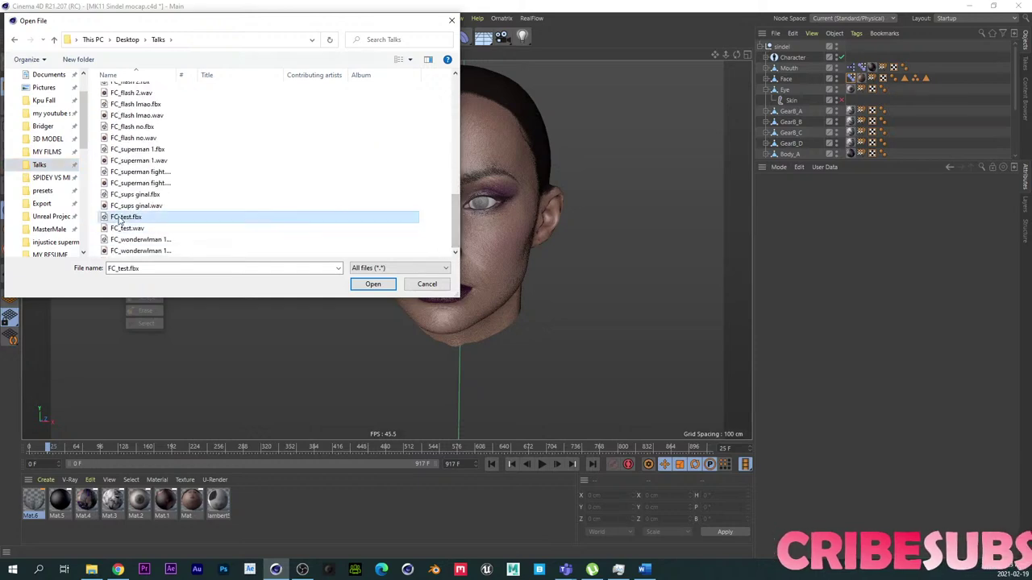
click(100, 355)
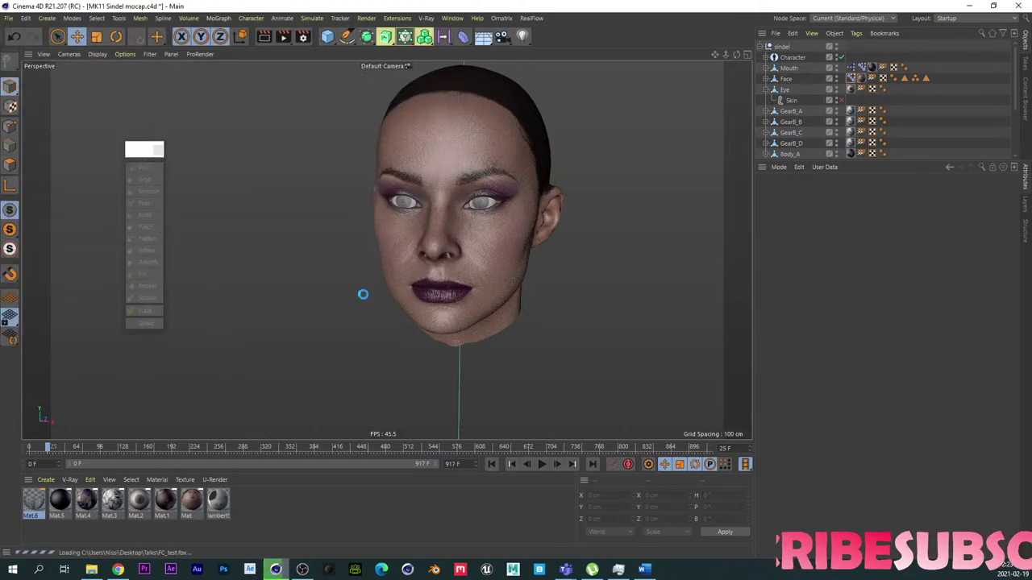
Step: Raise the imported grp_scale group to the height of the character's head, at Y 151 cm
alt+drag(394, 282, 520, 400)
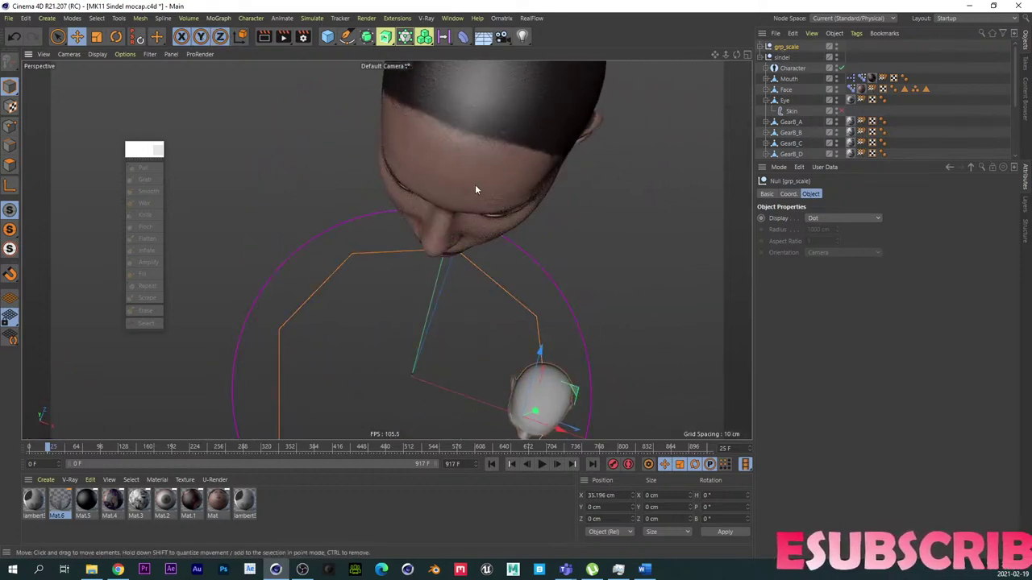
alt+drag(475, 189, 491, 233)
scroll(491, 233, down, 3)
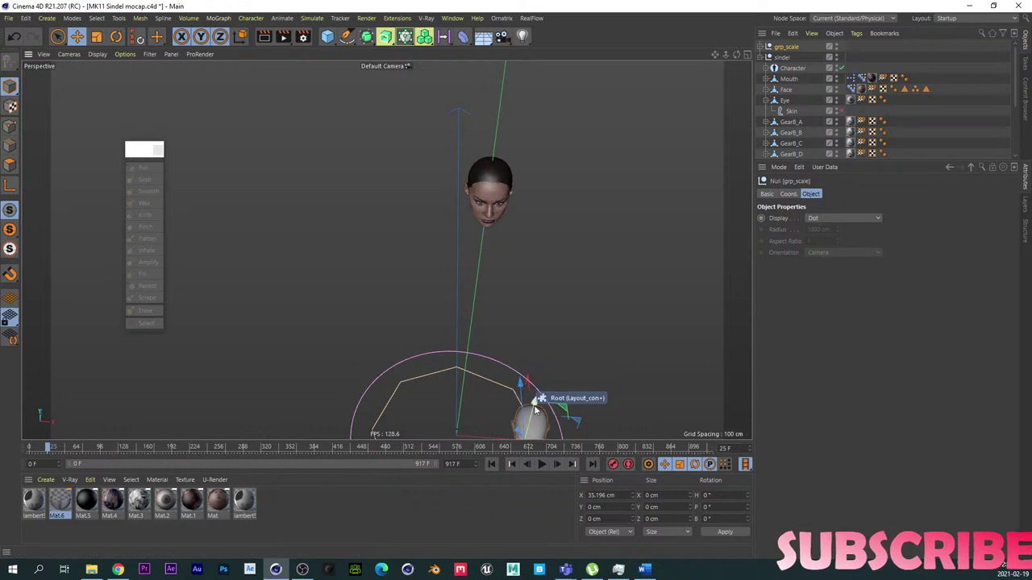
drag(535, 409, 512, 160)
scroll(491, 190, up, 5)
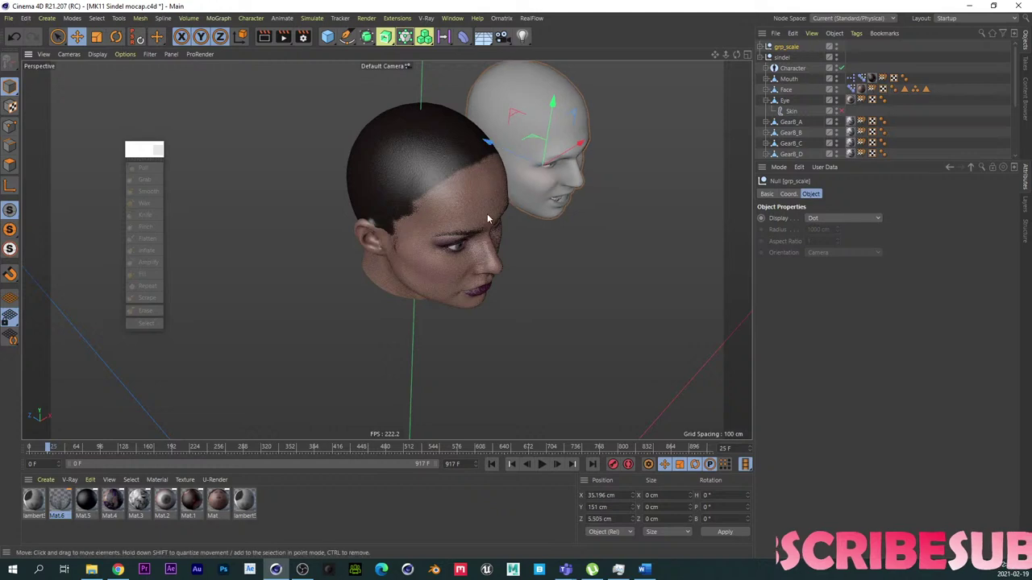
Step: Move the grp_scale group close beside the character's face, to about X 16.3 cm and Y 159.8 cm
alt+drag(487, 213, 330, 207)
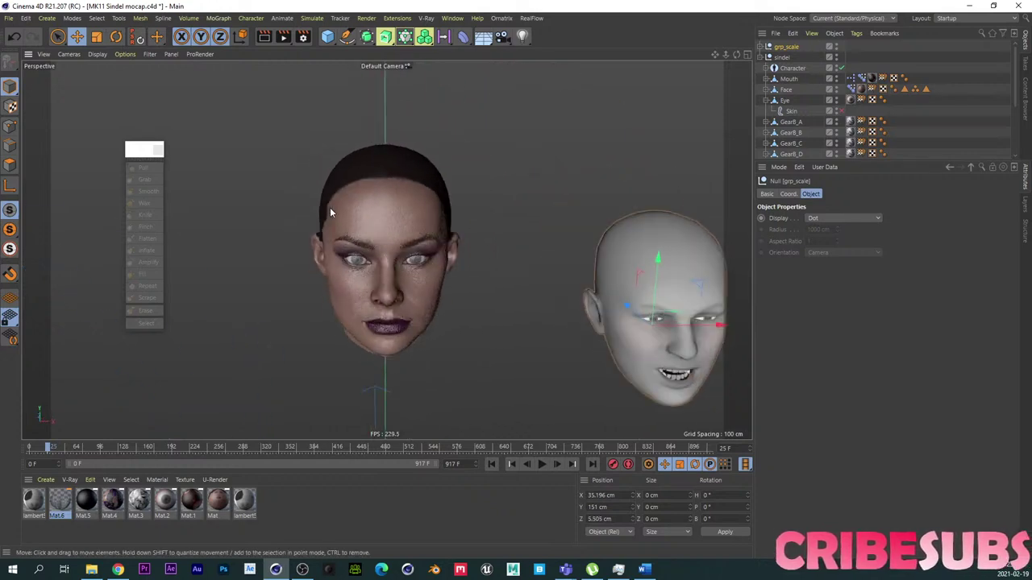
drag(706, 327, 534, 230)
scroll(358, 220, up, 5)
alt+drag(383, 218, 294, 220)
drag(620, 291, 608, 290)
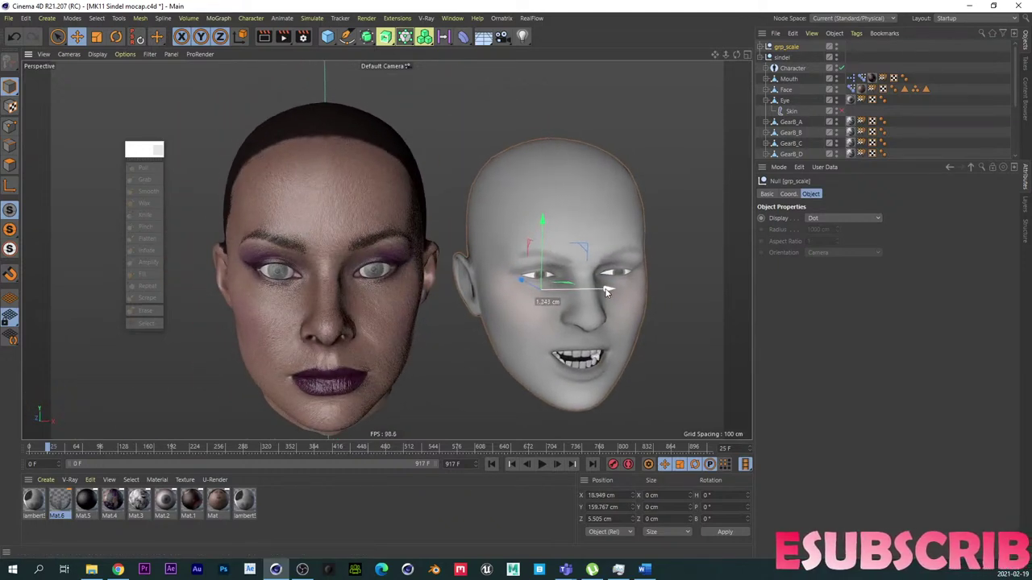
alt+drag(335, 264, 314, 246)
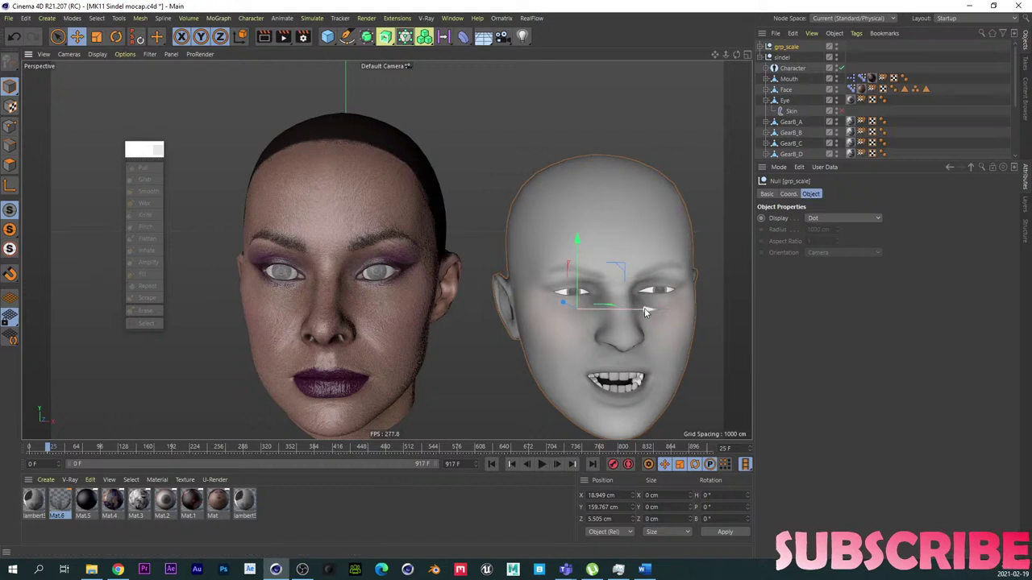
drag(644, 311, 614, 310)
alt+right_drag(326, 283, 349, 275)
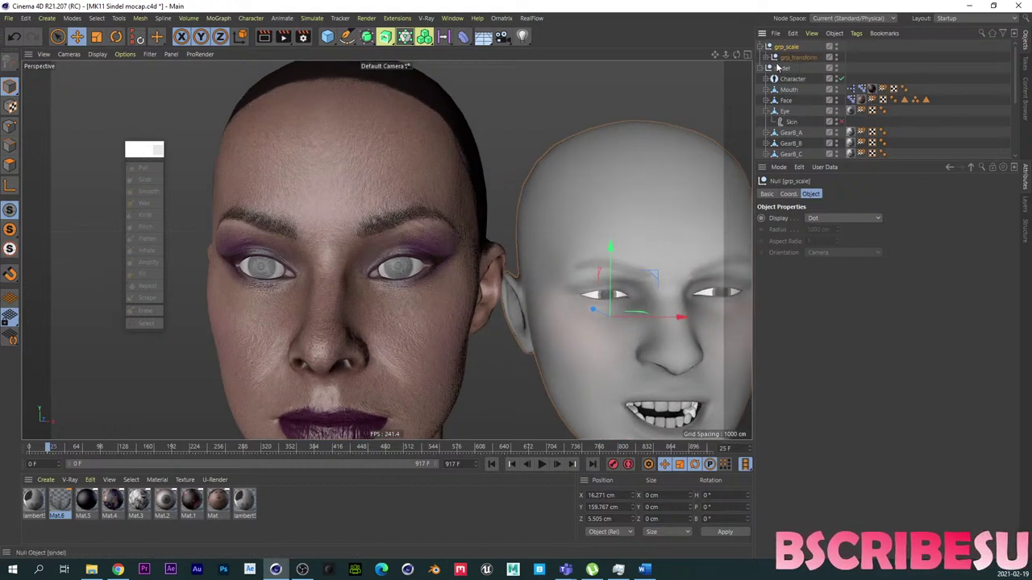
Step: Reset all pose sliders in the imported head's Pose Morph tag and raise the grp_scale group to about Y 163.8 cm
click(766, 58)
click(851, 69)
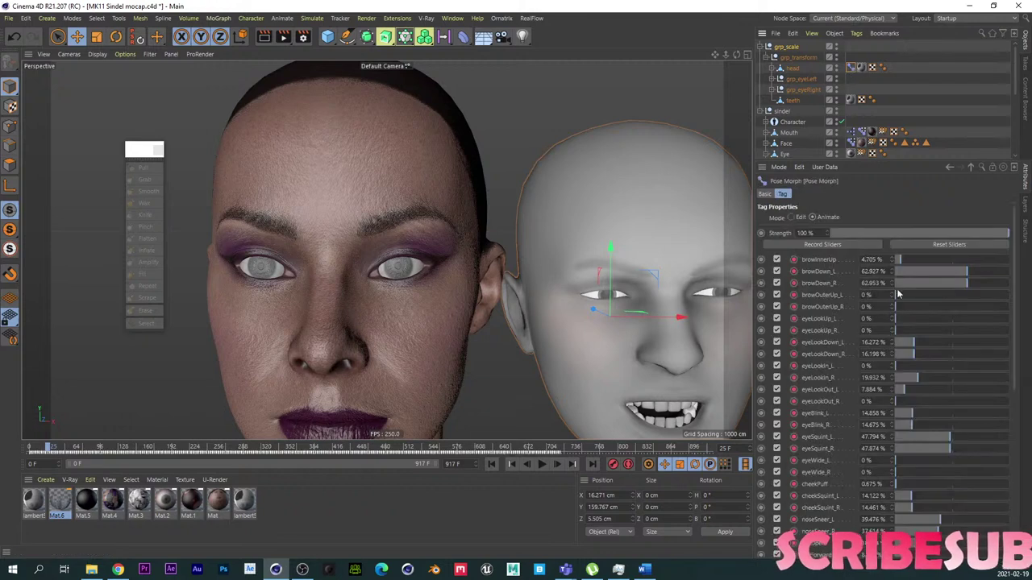
click(927, 245)
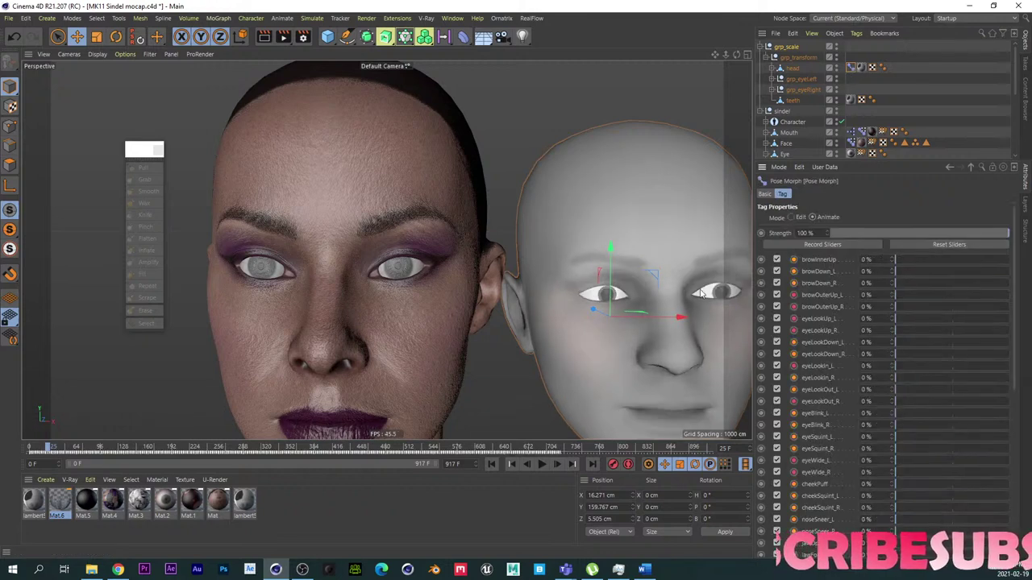
click(786, 47)
drag(611, 279, 611, 215)
Step: Set the imported head's mouthLeft pose to 95% as a reference for the character's face
click(850, 68)
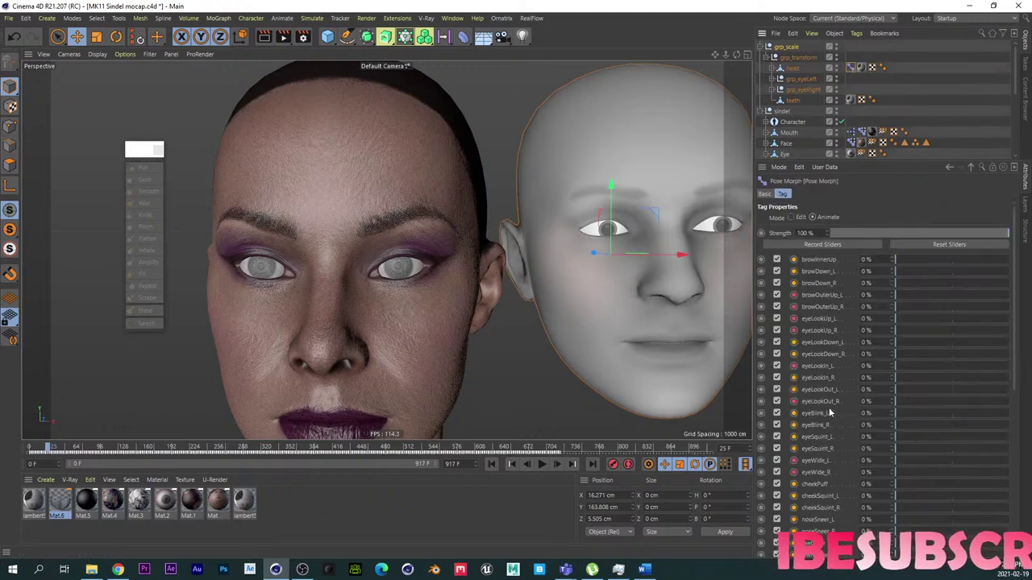
scroll(823, 444, down, 5)
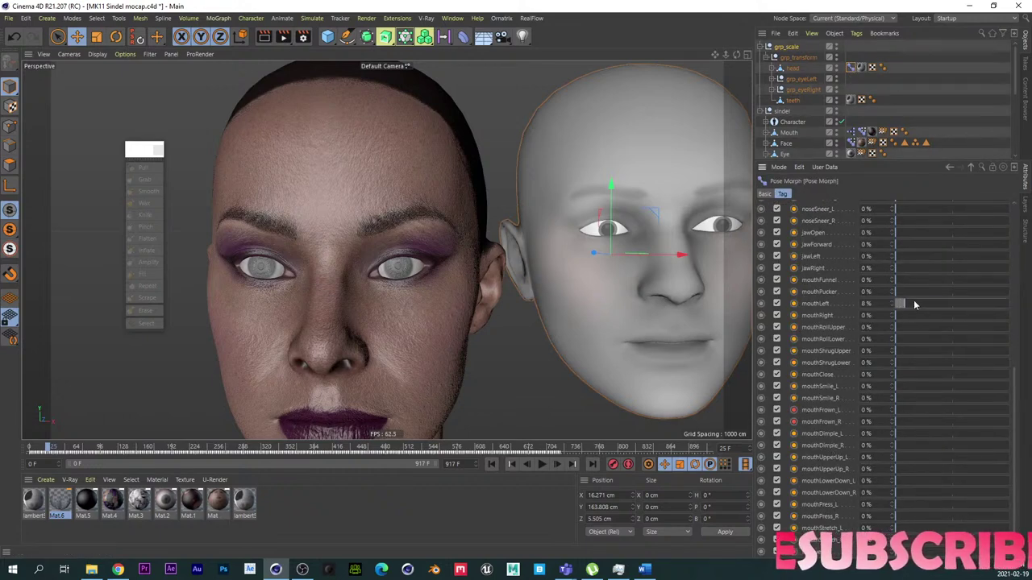
drag(1007, 298, 919, 304)
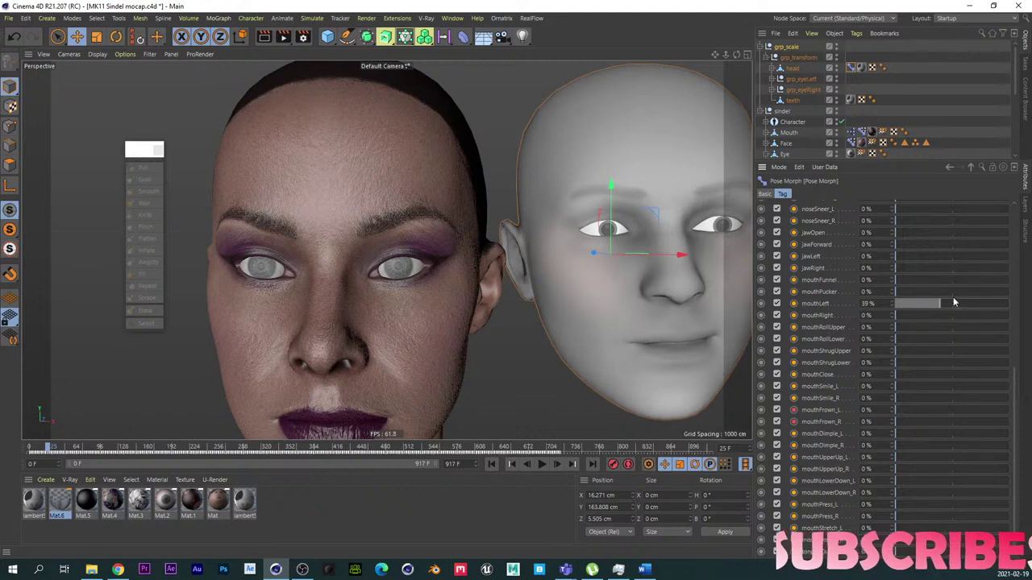
drag(1026, 293, 875, 301)
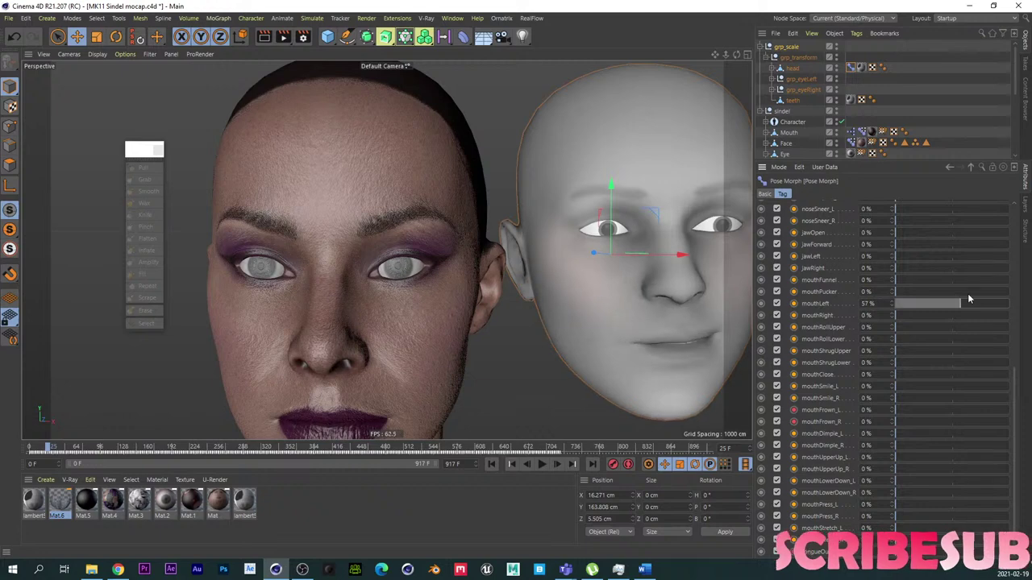
alt+middle_drag(360, 326, 353, 228)
scroll(346, 218, down, 3)
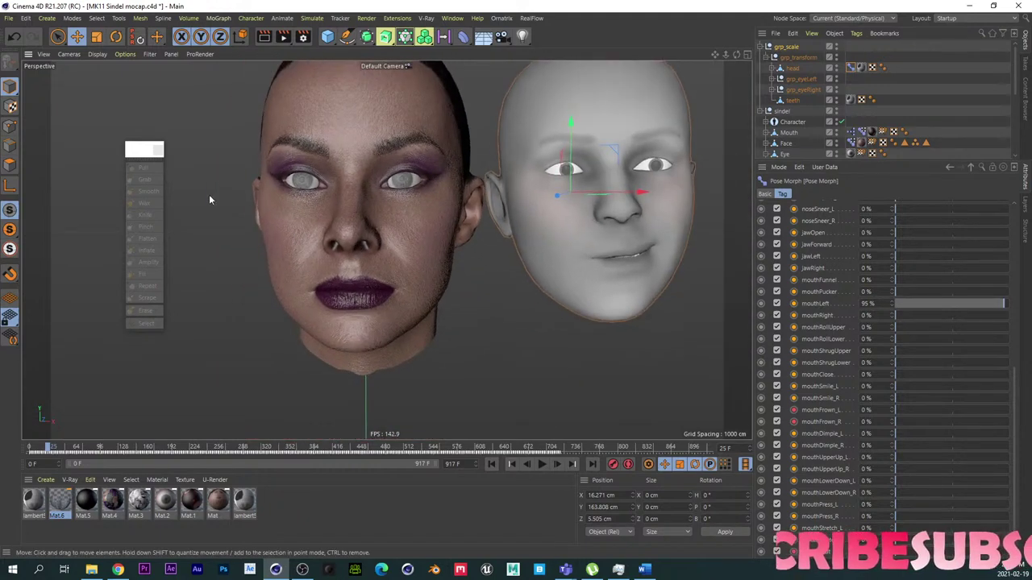
Step: Set up the Grab brush for the Face's mouthLeft pose with linked size, pressure and symmetry, Mouse direction and Surface Distance off
click(800, 141)
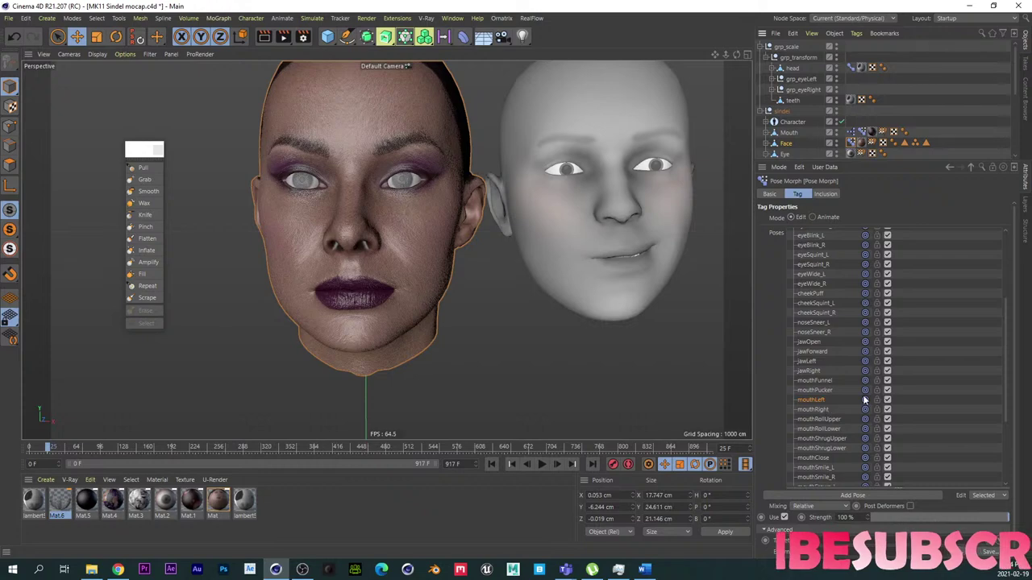
click(144, 179)
scroll(739, 216, up, 5)
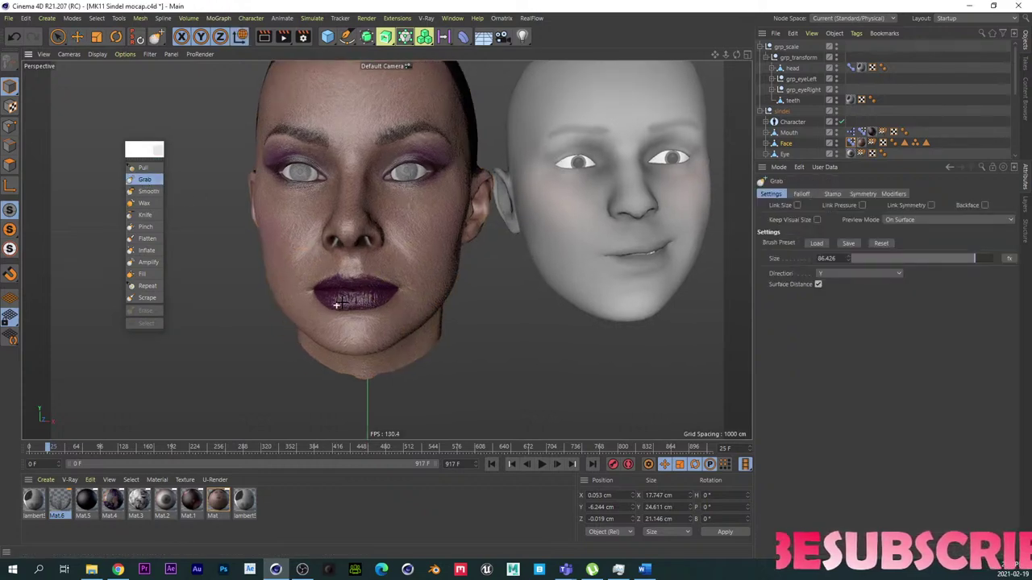
click(796, 205)
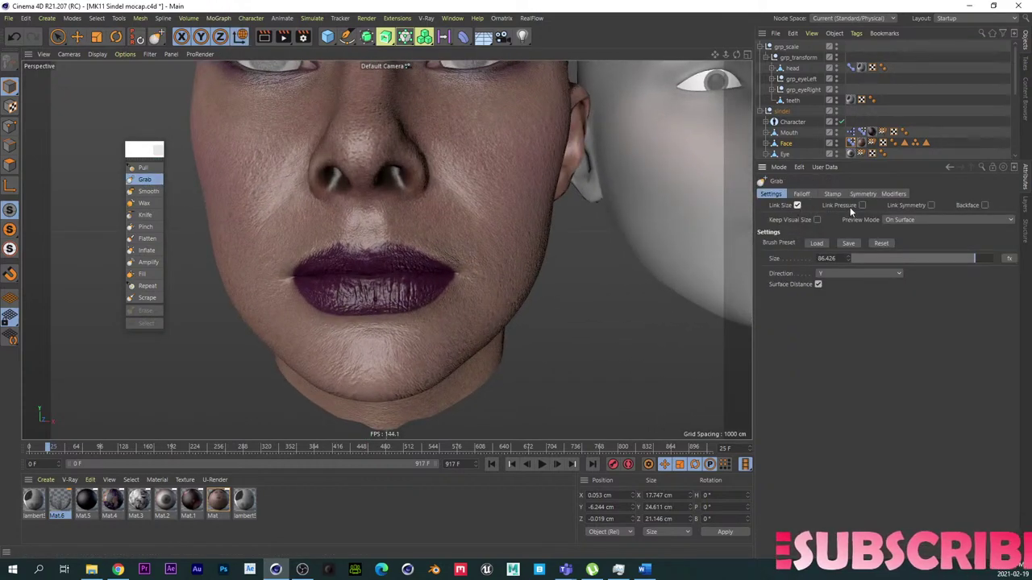
click(931, 205)
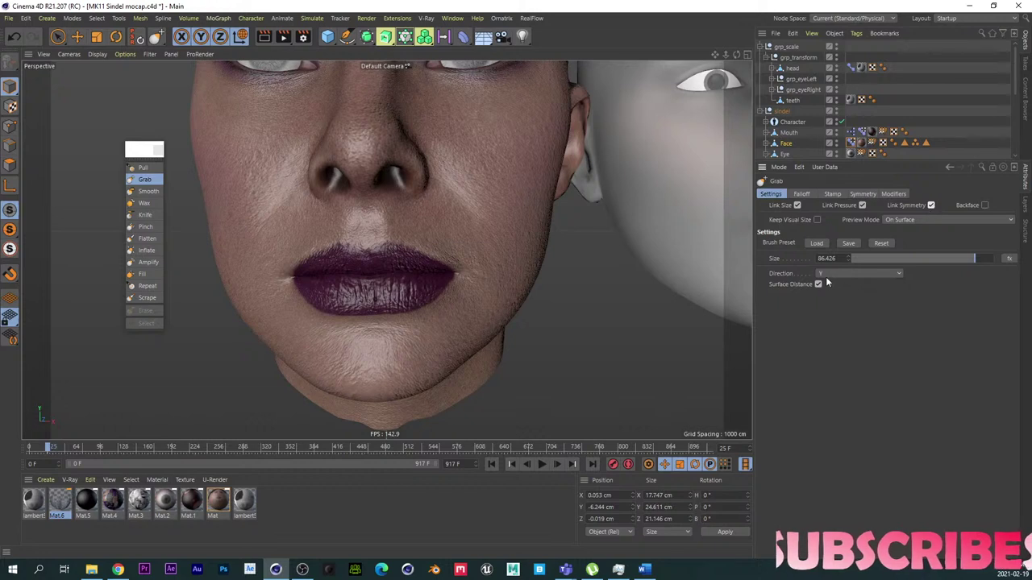
click(861, 194)
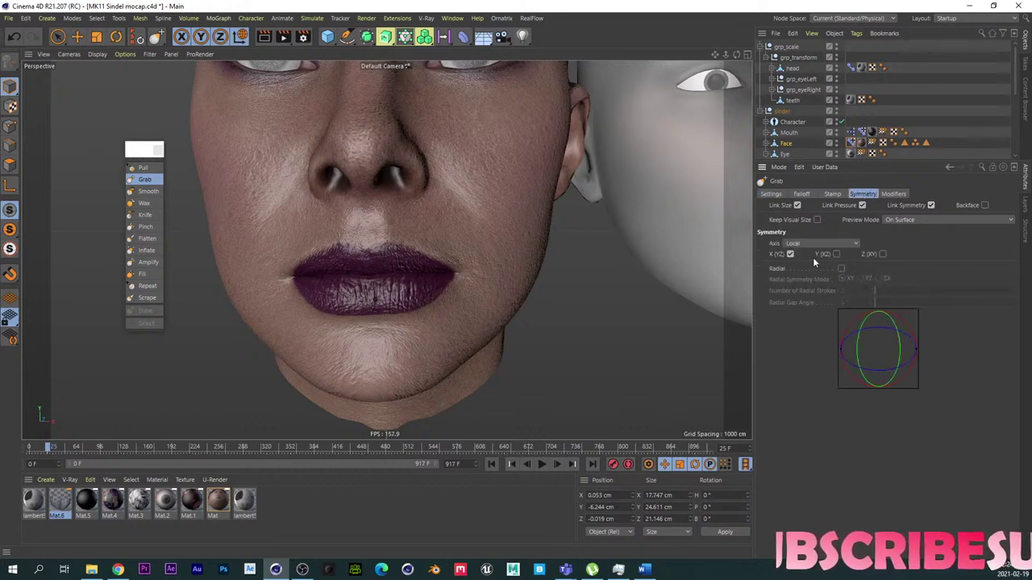
click(771, 195)
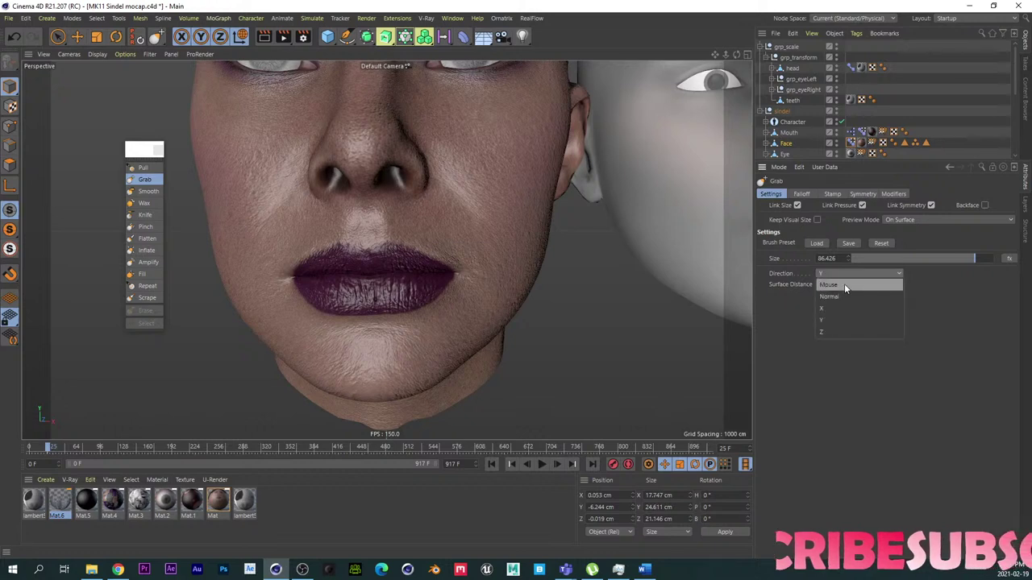
Step: Resize the Grab brush to 57.667, set its direction to Z, and pull back the character's left mouth corner
mouse_move(392, 280)
alt+mouse_down()
mouse_move(322, 277)
mouse_move(363, 266)
mouse_move(428, 280)
mouse_move(441, 275)
mouse_move(405, 276)
mouse_move(454, 269)
mouse_move(329, 269)
mouse_move(365, 276)
mouse_move(341, 282)
mouse_move(295, 260)
mouse_move(378, 258)
mouse_move(247, 266)
mouse_move(291, 260)
alt+mouse_up()
scroll(341, 275, down, 3)
scroll(371, 267, up, 3)
scroll(454, 269, down, 3)
alt+middle_drag(291, 261, 232, 272)
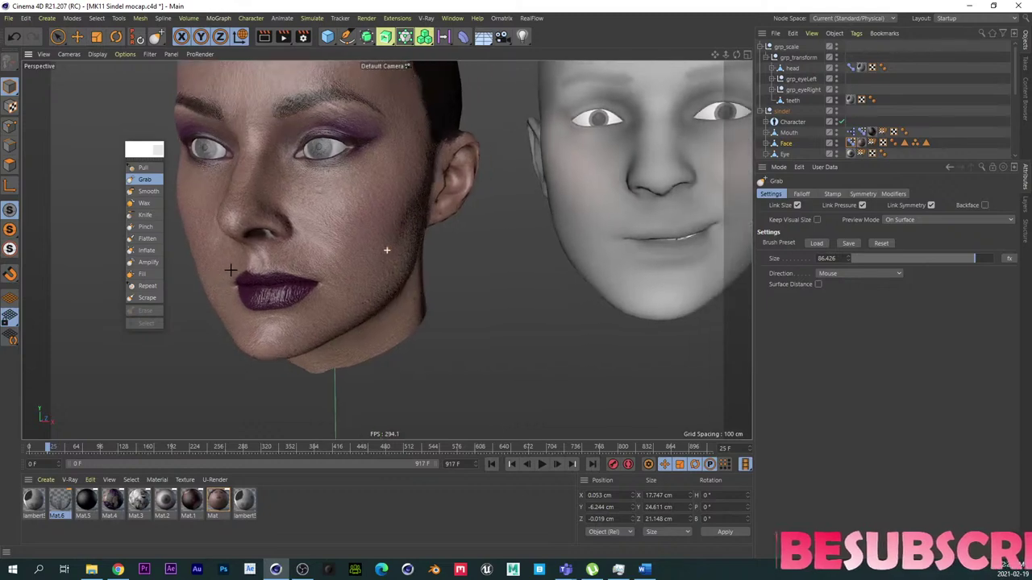
mouse_move(231, 272)
alt+right_down()
mouse_move(334, 246)
mouse_move(419, 250)
alt+right_up()
alt+drag(344, 279, 271, 290)
middle_drag(299, 302, 246, 307)
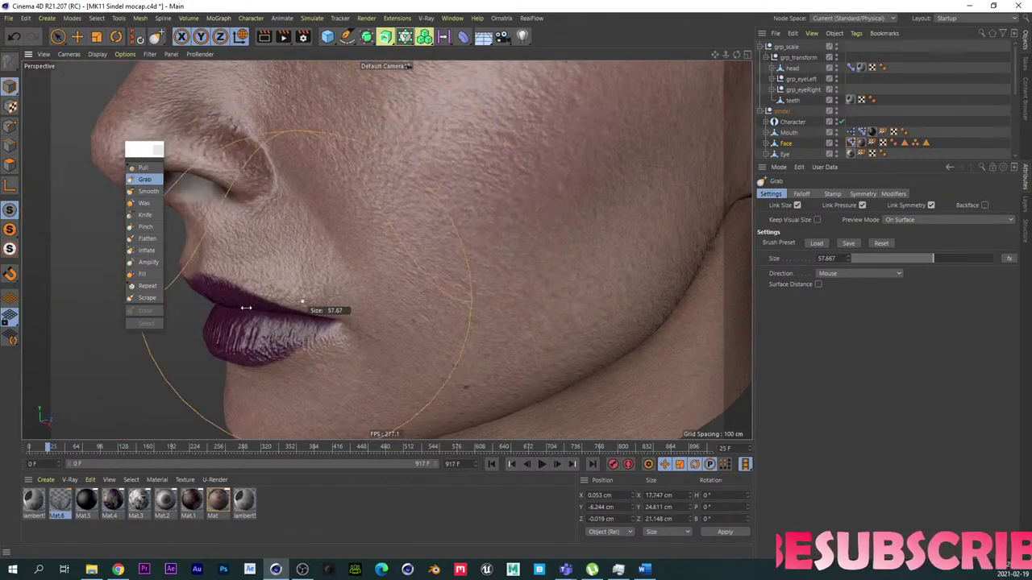
scroll(308, 298, down, 3)
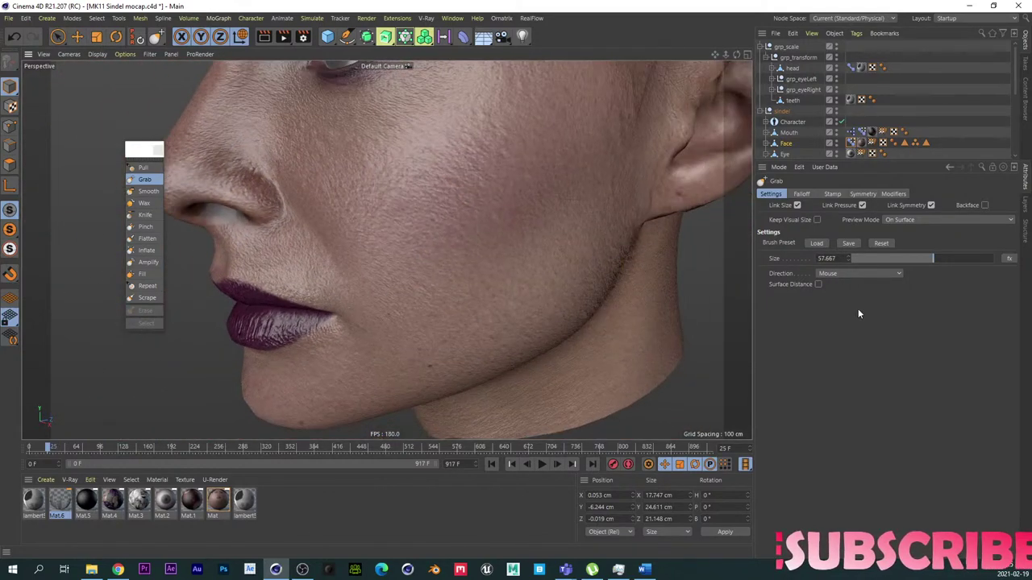
drag(315, 298, 325, 295)
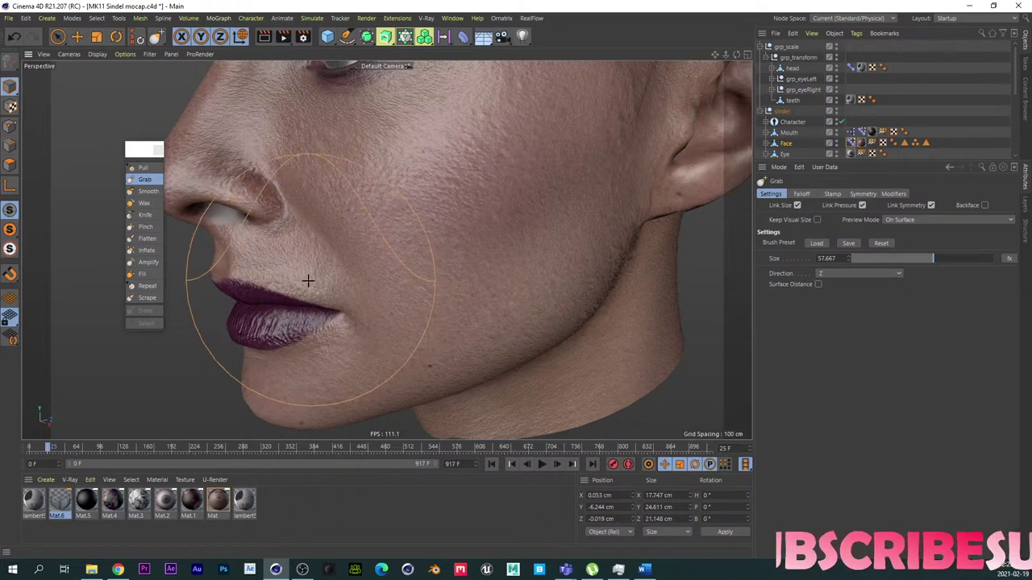
Step: Shape the left mouth corner further with the Grab brush and move the floating brush palette off the face
alt+middle_drag(311, 287, 355, 253)
mouse_move(345, 255)
alt+mouse_down()
mouse_move(399, 242)
mouse_move(365, 275)
mouse_move(416, 230)
mouse_move(450, 229)
mouse_move(327, 242)
mouse_move(365, 270)
mouse_move(345, 255)
mouse_move(457, 249)
alt+mouse_up()
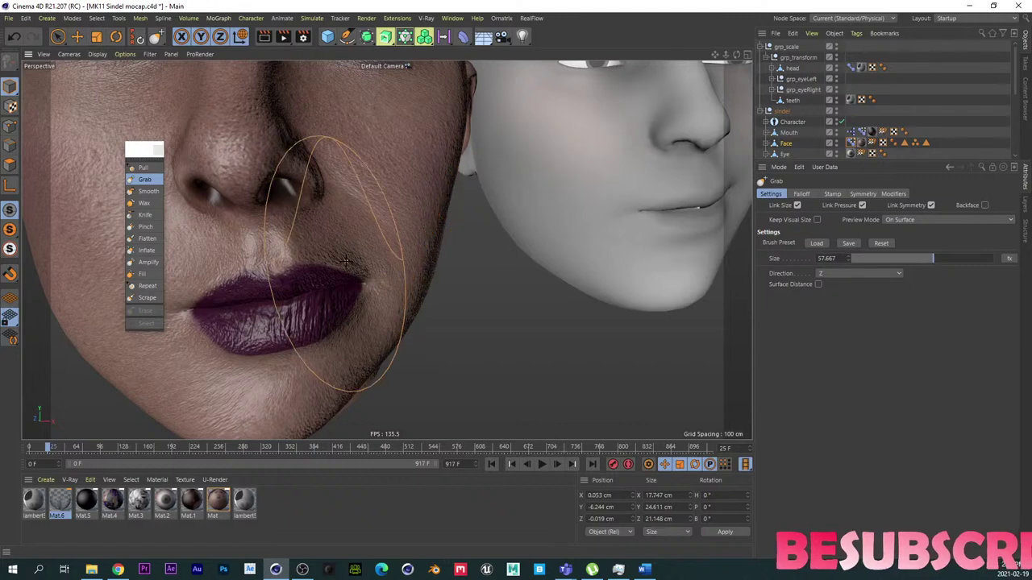
mouse_move(341, 249)
alt+mouse_down()
mouse_move(380, 253)
mouse_move(362, 263)
alt+mouse_up()
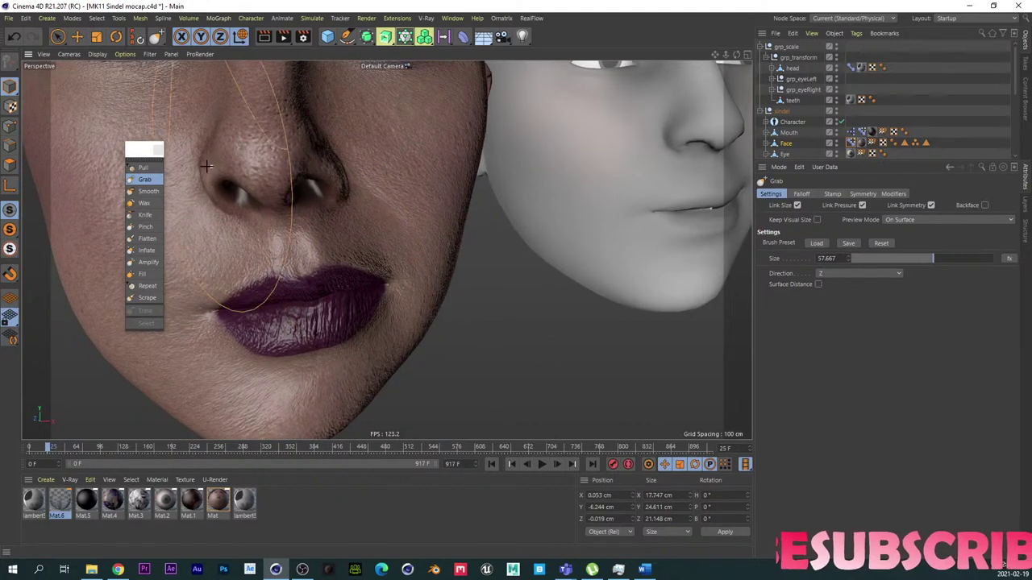
drag(137, 153, 66, 156)
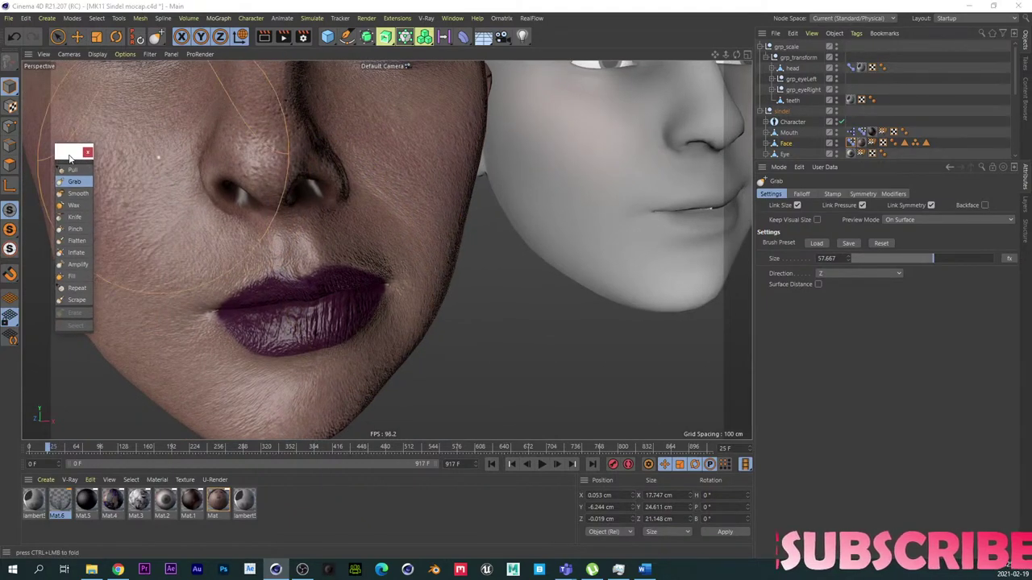
alt+drag(319, 262, 426, 269)
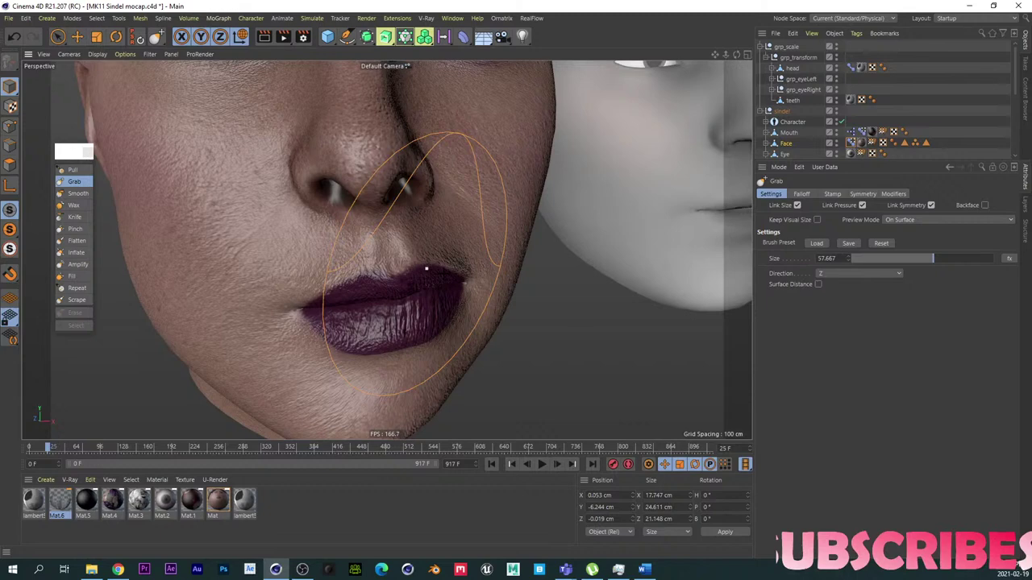
Step: Set the Grab brush direction to Mouse and push the character's right mouth corner inward and slightly up
click(852, 275)
click(849, 282)
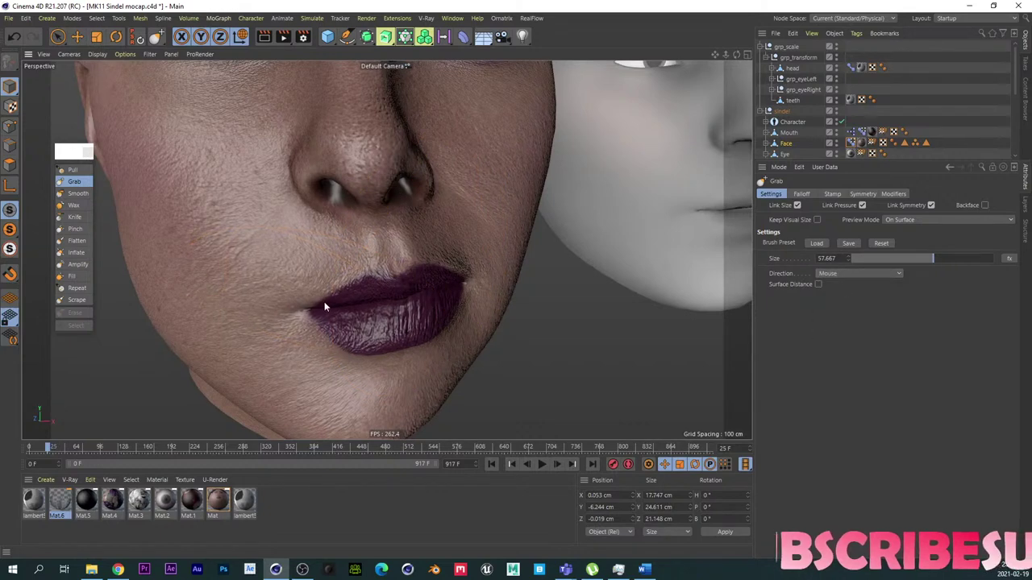
alt+drag(324, 301, 423, 305)
mouse_move(290, 310)
mouse_down()
mouse_move(314, 306)
mouse_move(222, 279)
mouse_move(321, 292)
mouse_up()
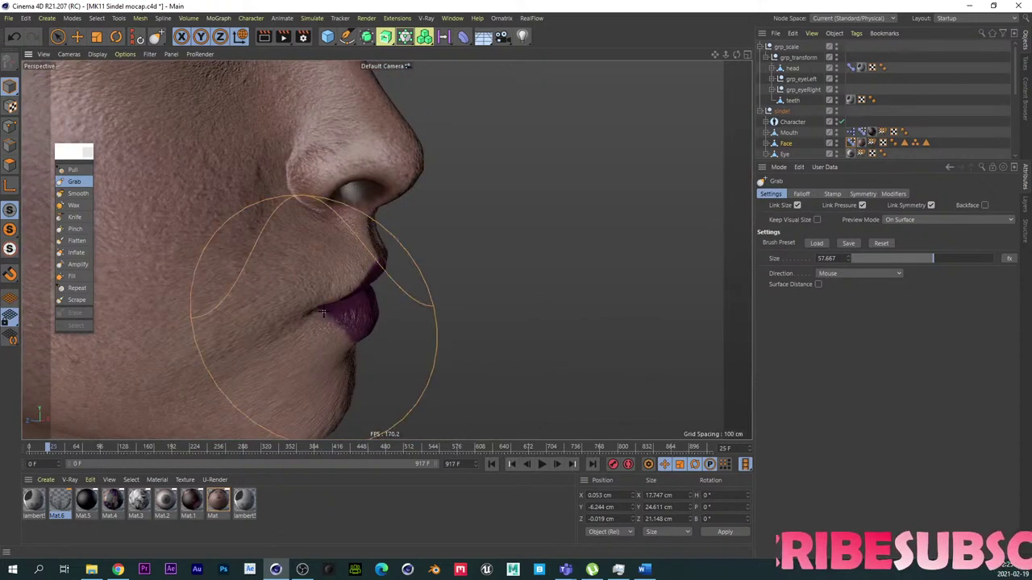
alt+drag(318, 302, 201, 260)
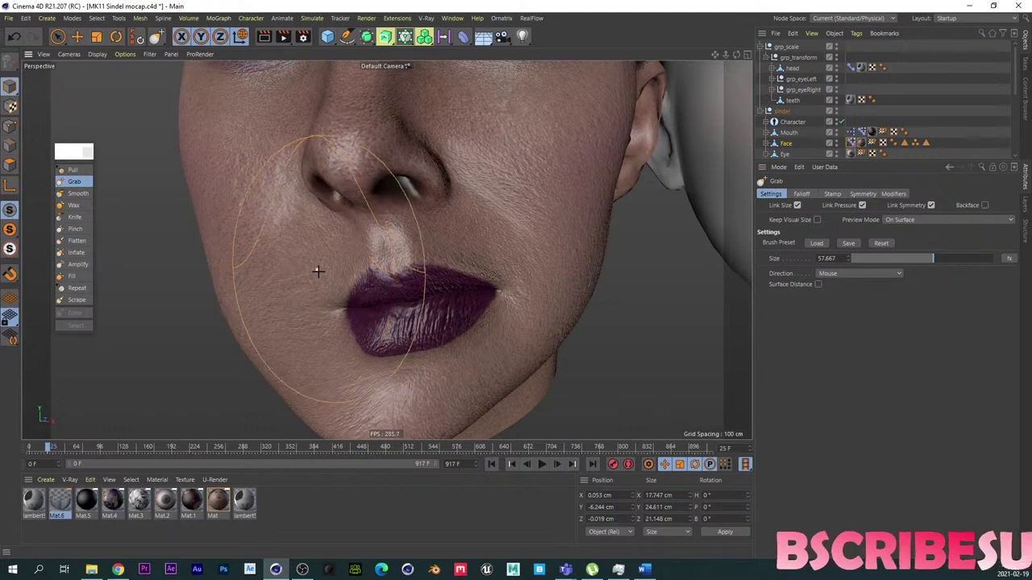
Step: Refine the left-shifted lips against the reference head and set the Grab brush direction to Z
mouse_move(357, 265)
alt+mouse_down()
mouse_move(306, 300)
mouse_move(322, 300)
mouse_move(245, 271)
alt+mouse_up()
alt+right_drag(256, 266, 216, 263)
alt+drag(353, 256, 377, 262)
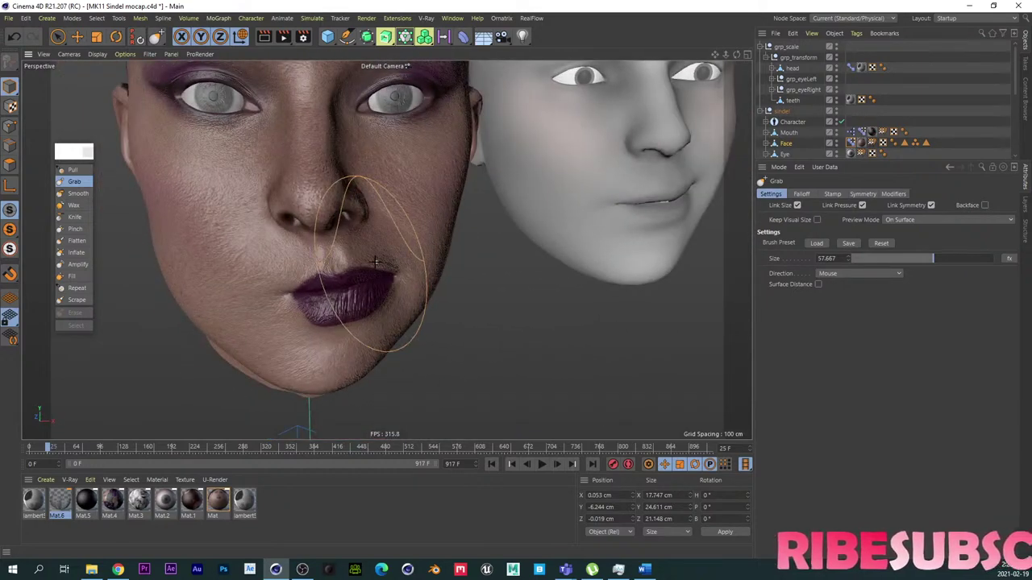
alt+middle_drag(375, 262, 250, 278)
alt+right_drag(249, 278, 313, 263)
mouse_move(279, 295)
alt+mouse_down()
mouse_move(242, 290)
mouse_move(582, 266)
alt+mouse_up()
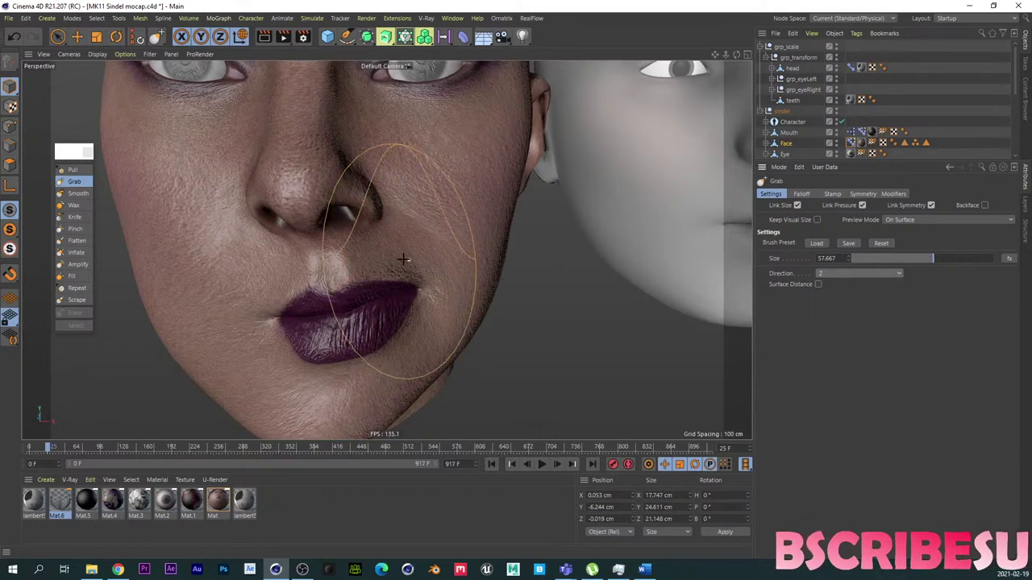
Step: Resize the Grab brush to 33.671 and shape the skin above the character's left mouth corner along Z
alt+right_drag(412, 229, 454, 217)
alt+drag(426, 231, 401, 245)
middle_drag(430, 248, 360, 245)
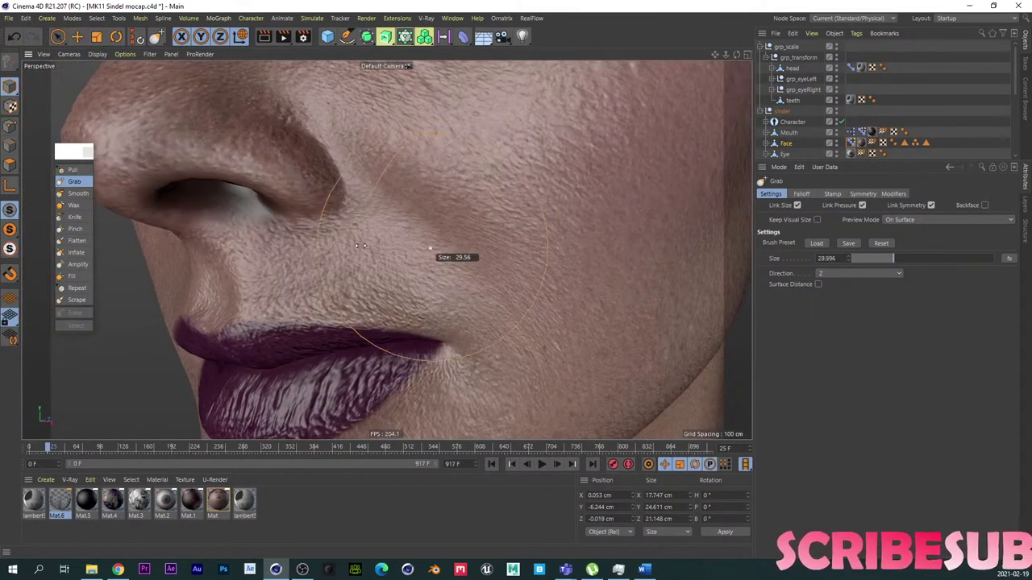
alt+drag(396, 230, 350, 240)
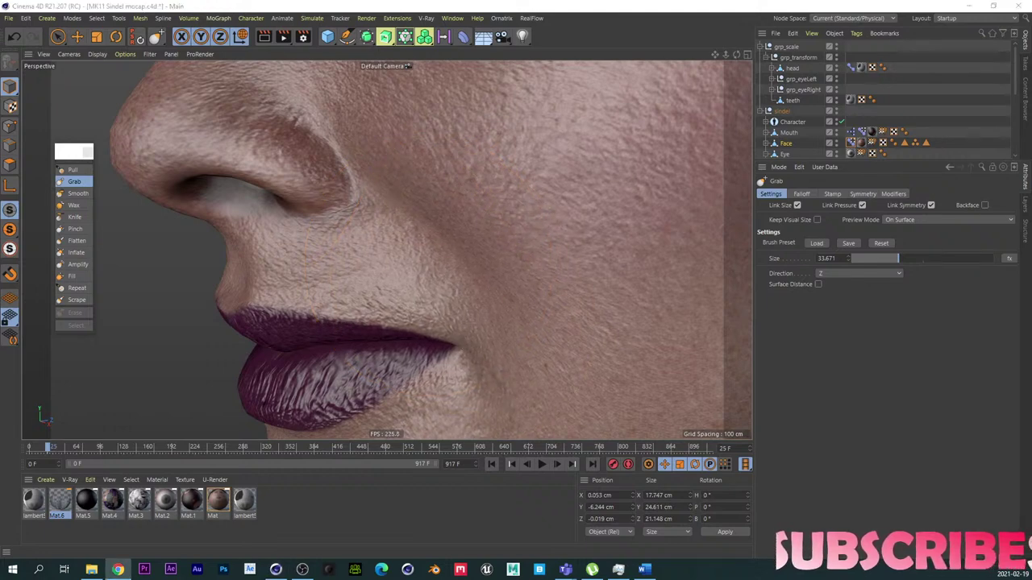
Step: Switch to Chrome, search Google for "wonder woman 1984" and look through the results
click(118, 570)
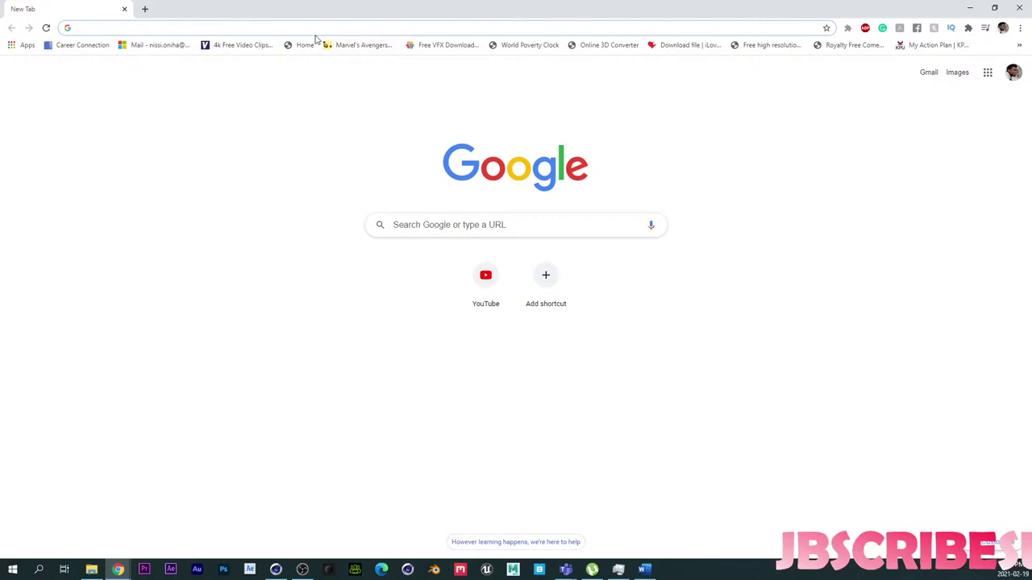
text(wo)
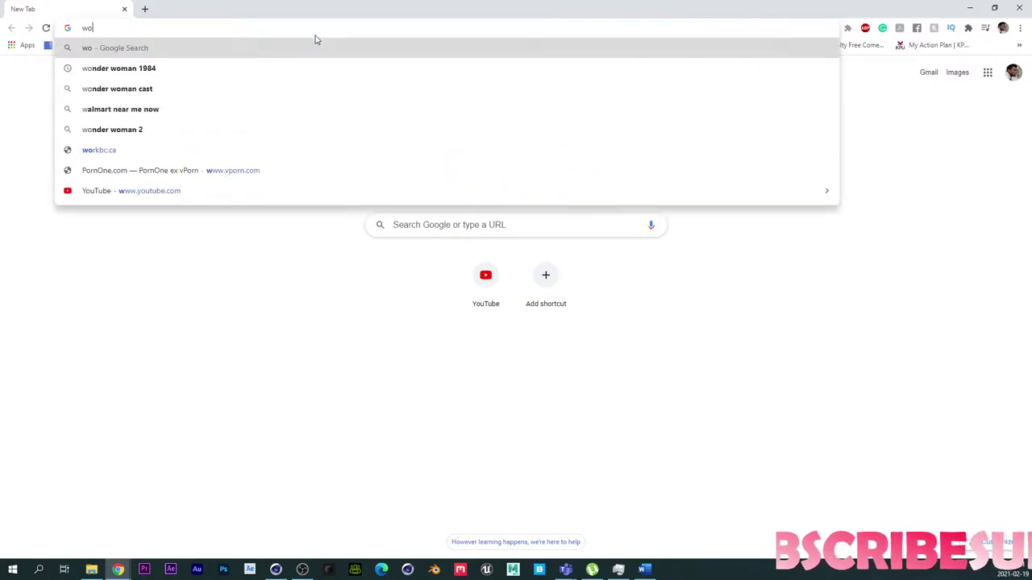
text(nder woman )
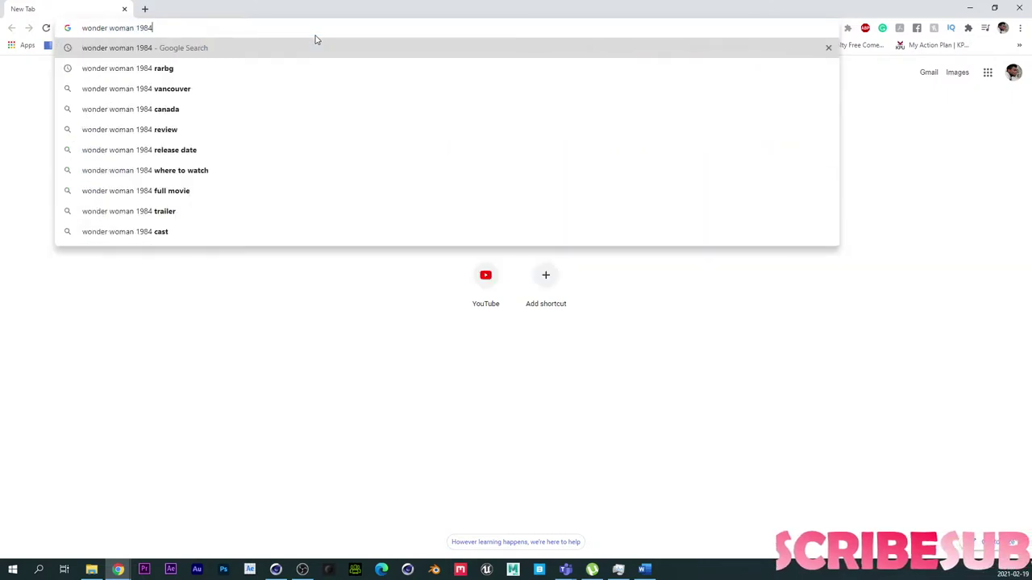
text(1984)
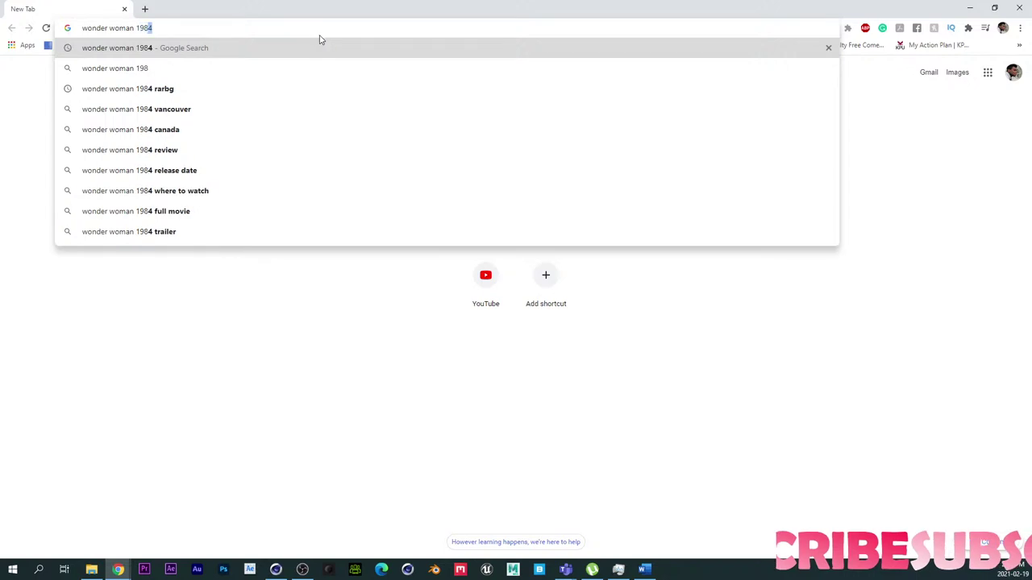
key(Return)
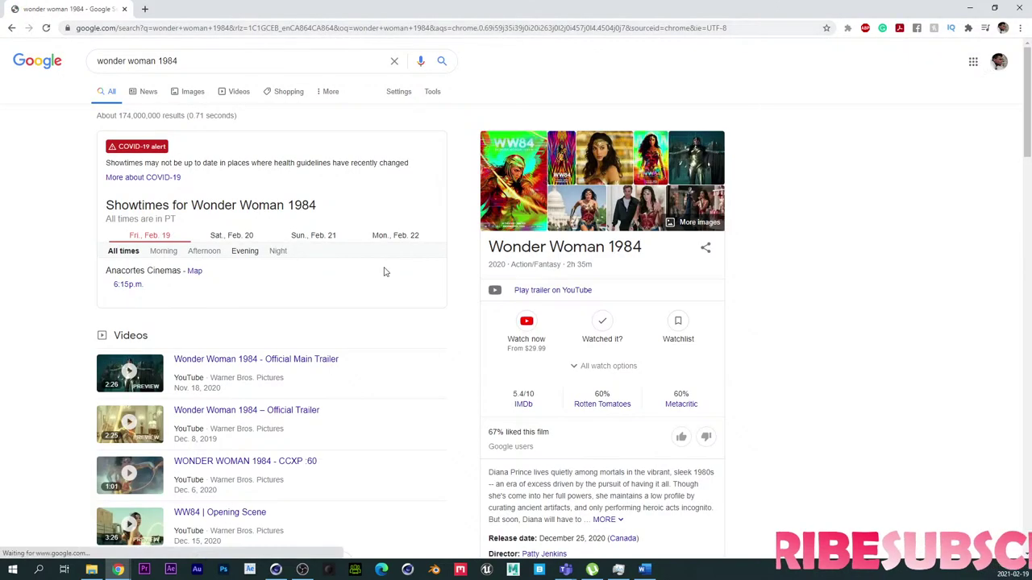
drag(1024, 141, 1012, 207)
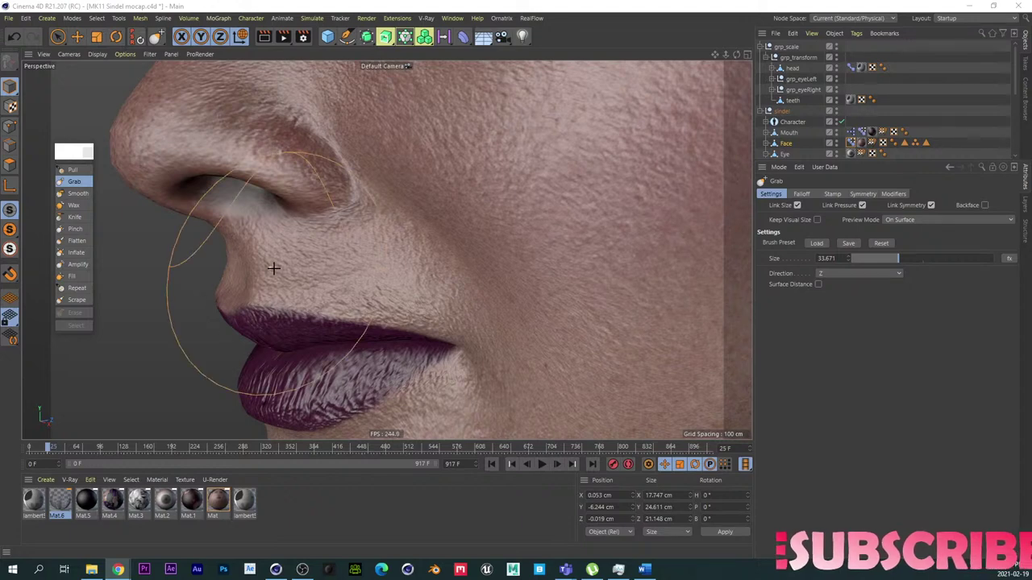
Step: Set the Grab brush direction to Mouse, resize it to 47.557, and adjust the upper lip near the left mouth corner
scroll(388, 263, down, 2)
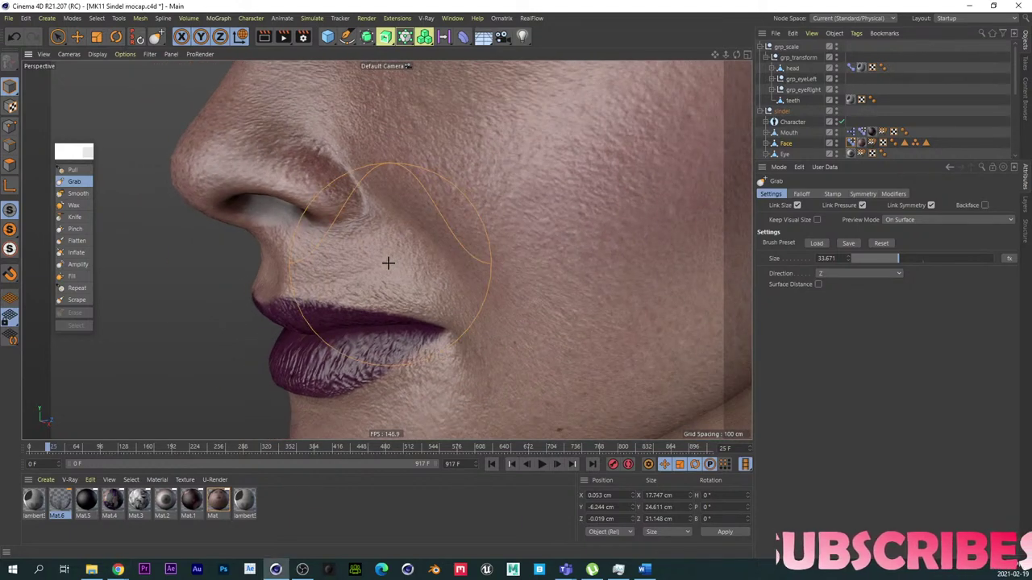
alt+drag(388, 254, 483, 249)
scroll(424, 272, down, 4)
alt+drag(366, 266, 400, 255)
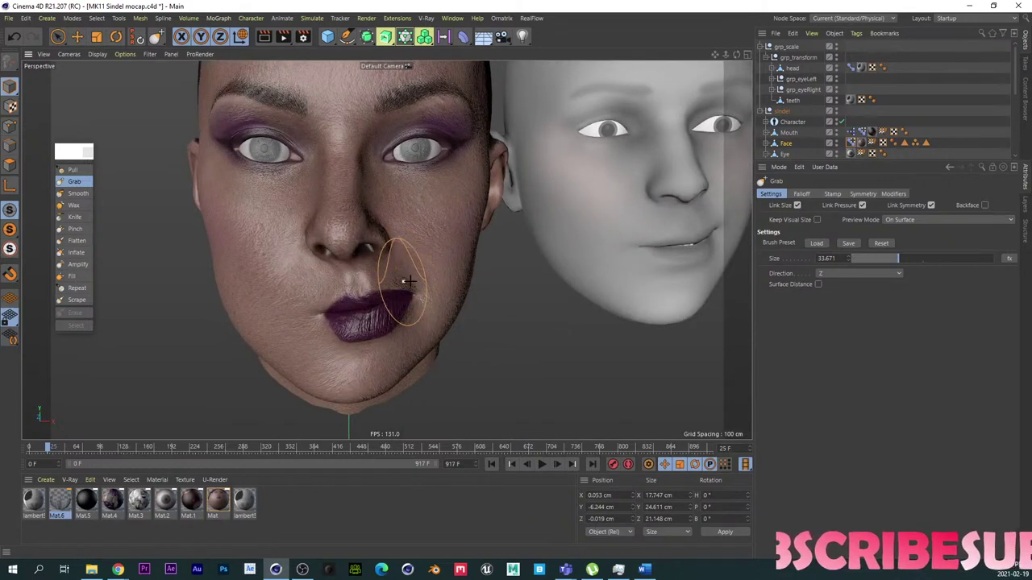
click(832, 275)
click(835, 286)
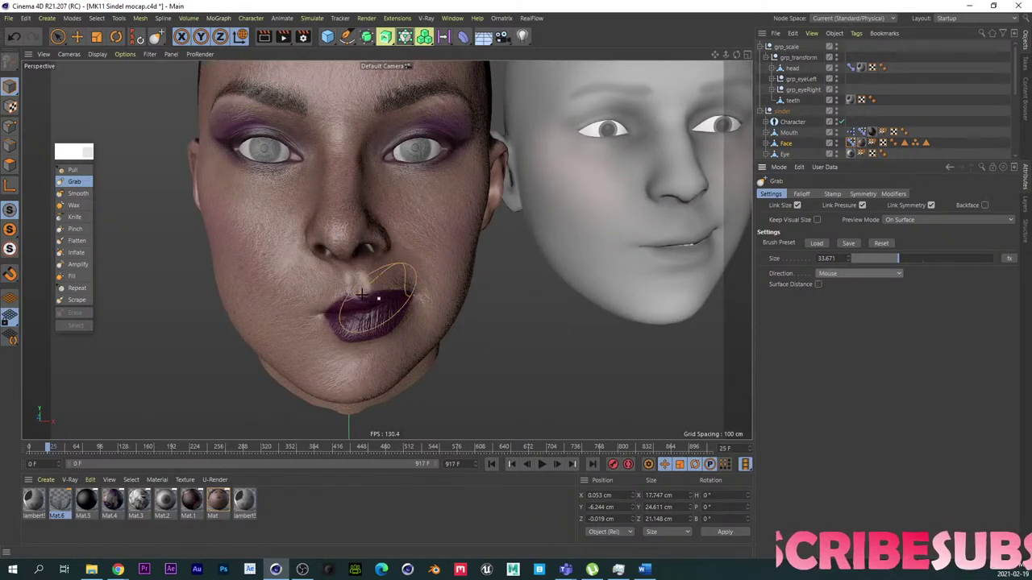
scroll(363, 303, up, 3)
scroll(363, 303, up, 1)
middle_drag(433, 302, 456, 295)
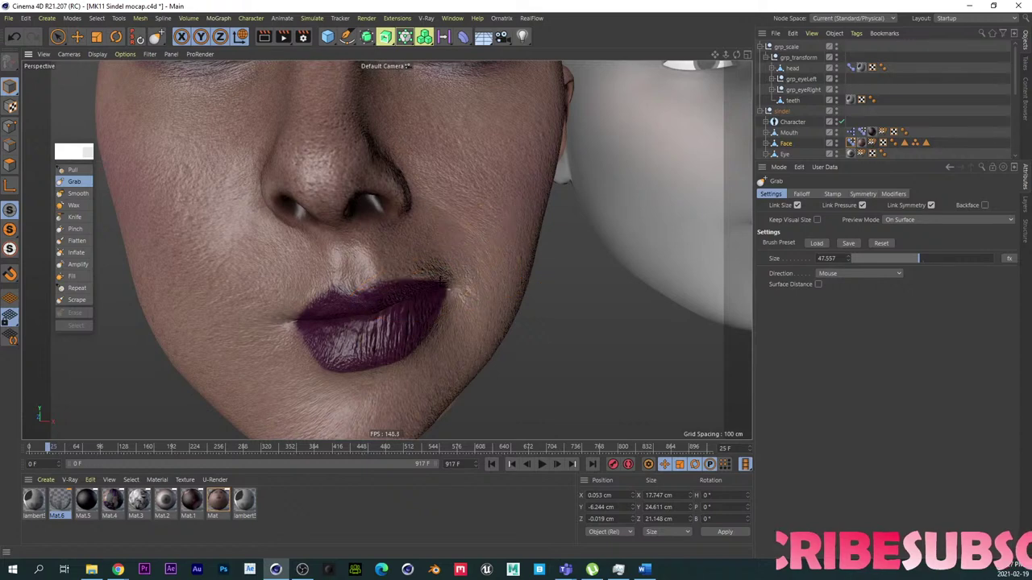
drag(440, 273, 405, 285)
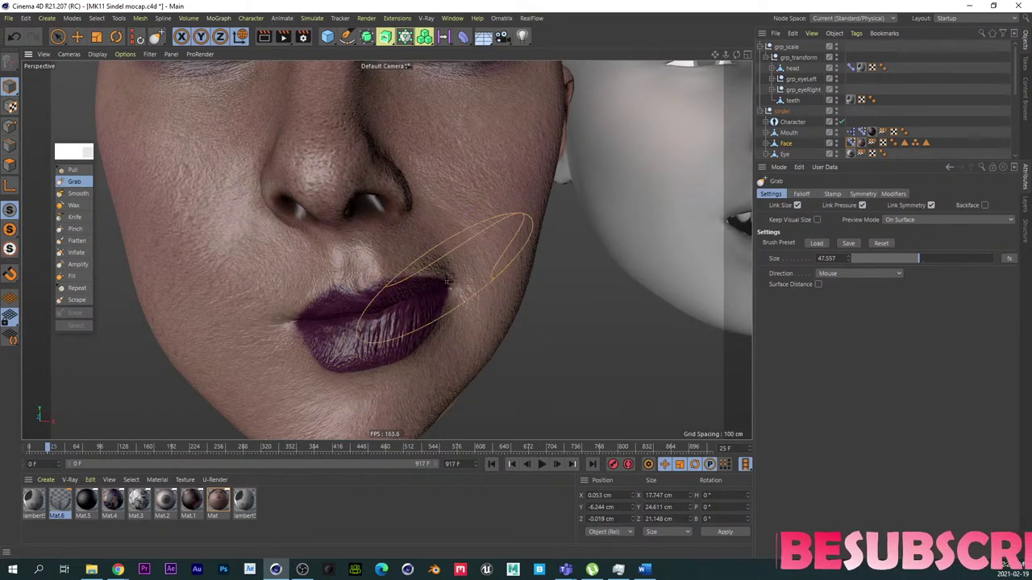
Step: Switch the reference head's Pose Morph tag to Edit mode and set its mouthLeft pose to 100% strength
scroll(439, 281, down, 5)
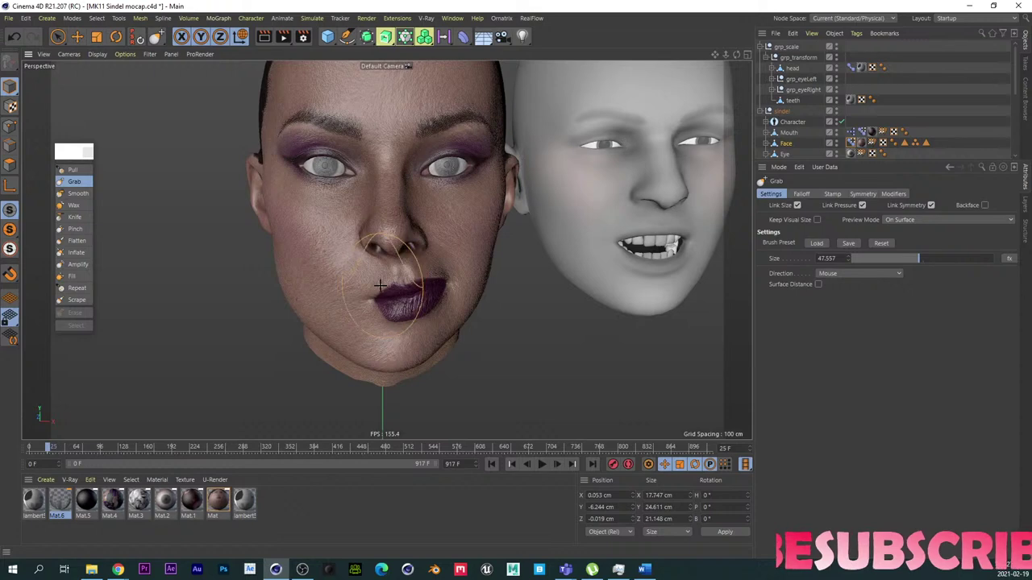
scroll(383, 285, up, 2)
click(851, 68)
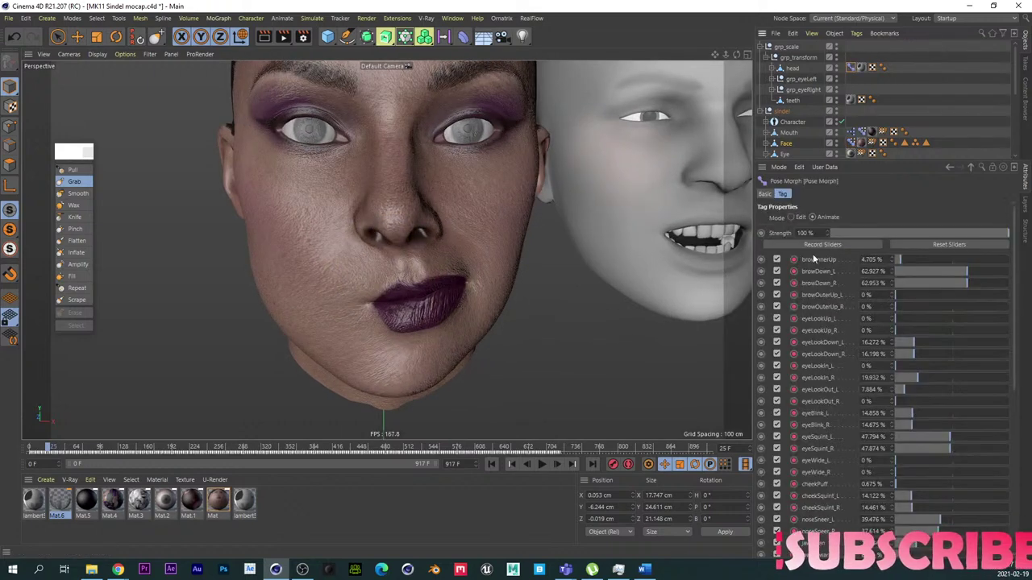
scroll(872, 246, down, 3)
click(824, 217)
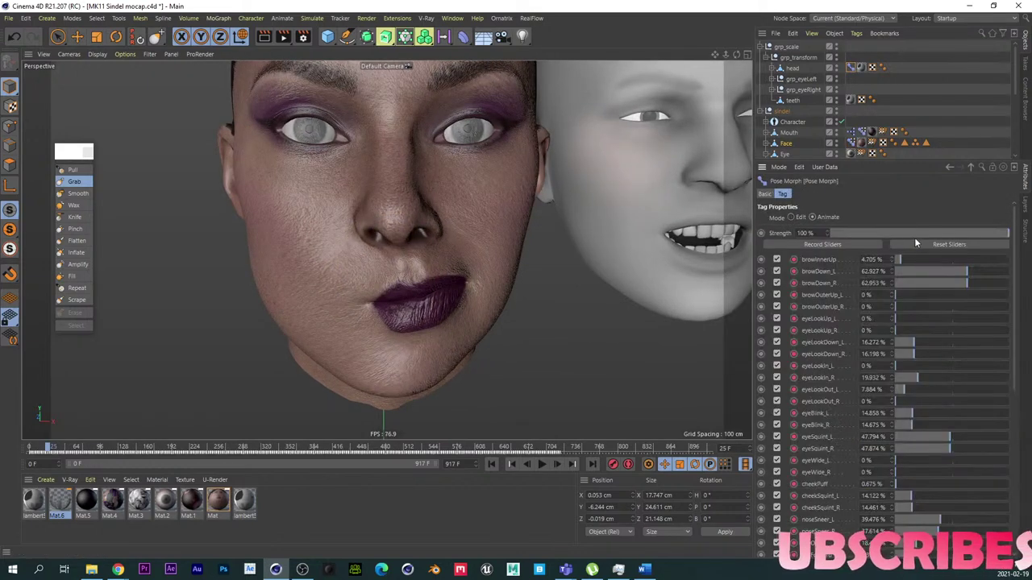
click(797, 217)
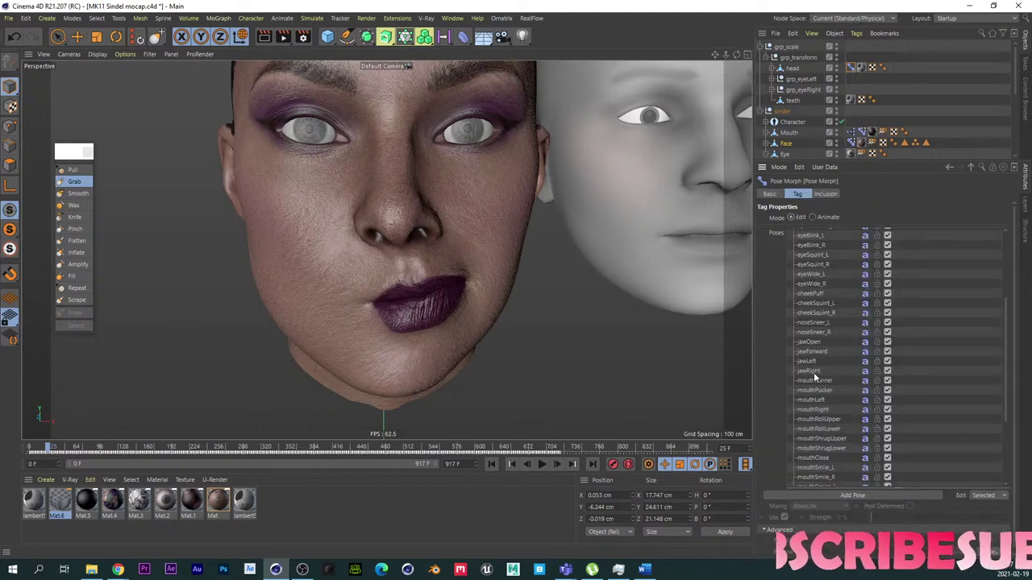
click(826, 398)
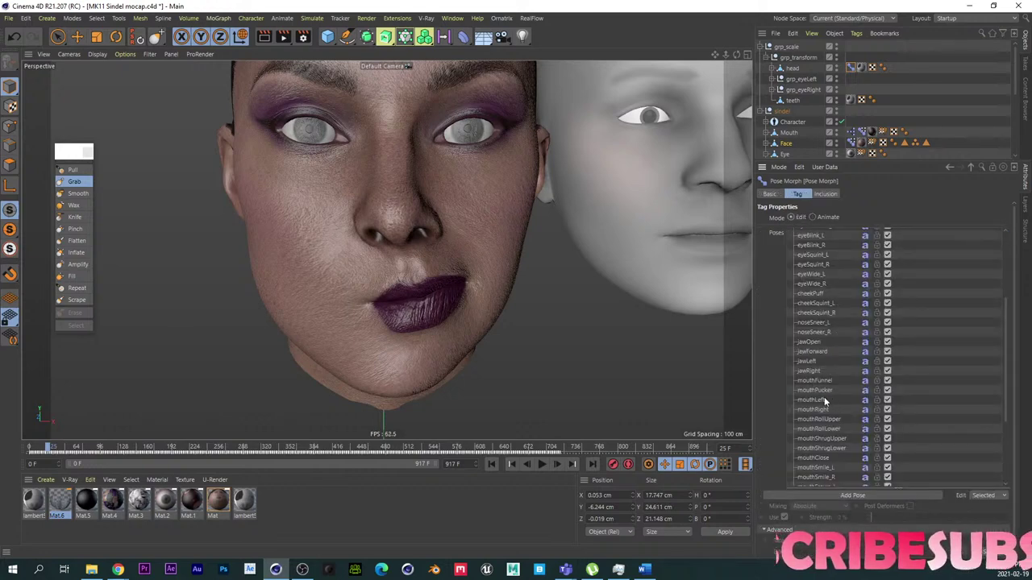
drag(893, 516, 1007, 516)
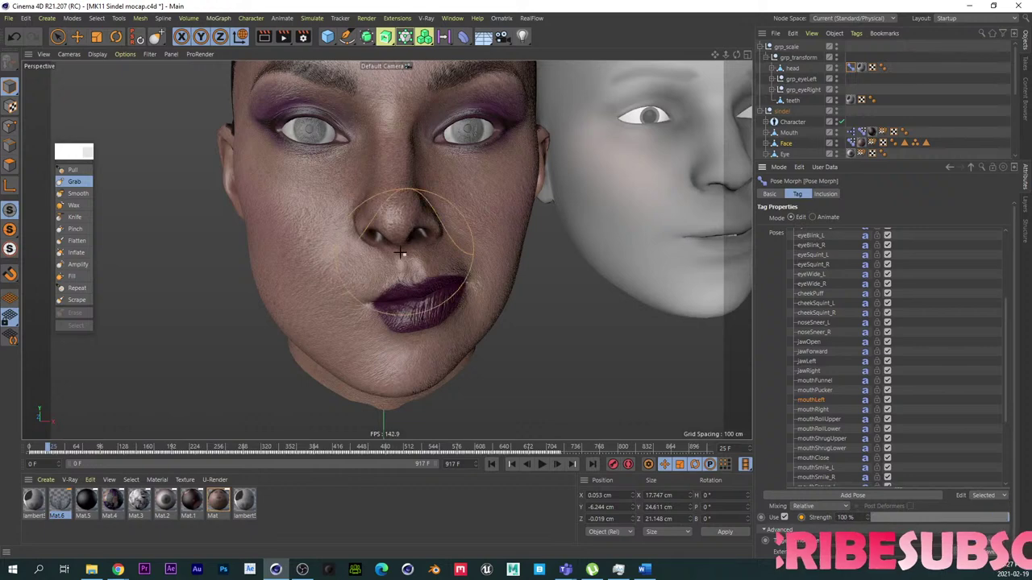
Step: Compare the character's left-shifted mouth with the reference head's mouthLeft pose from several angles, close up and from a distance
alt+right_drag(356, 240, 320, 237)
alt+right_drag(356, 266, 380, 269)
alt+drag(380, 270, 433, 281)
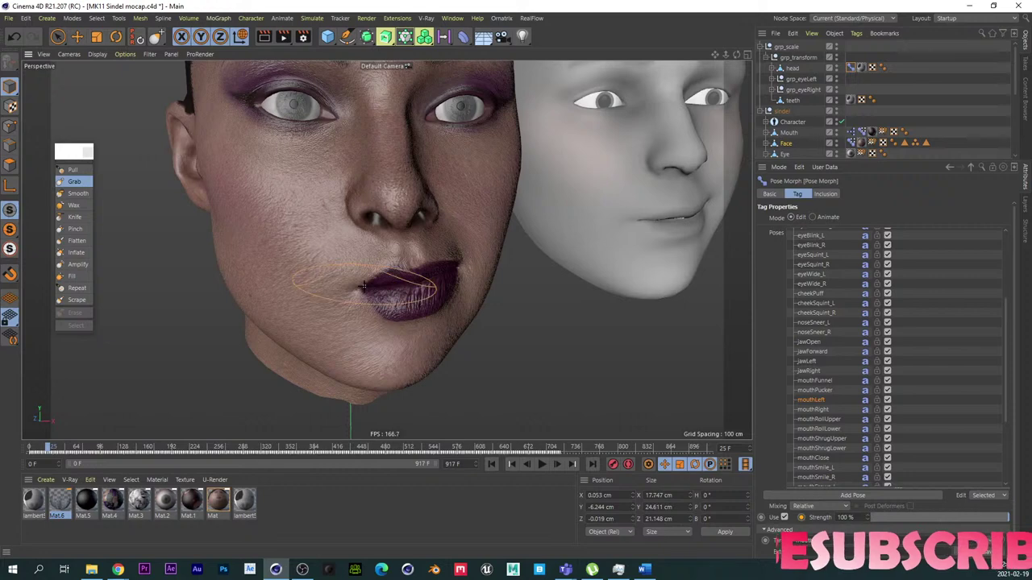
alt+drag(371, 284, 290, 268)
alt+right_drag(356, 254, 325, 254)
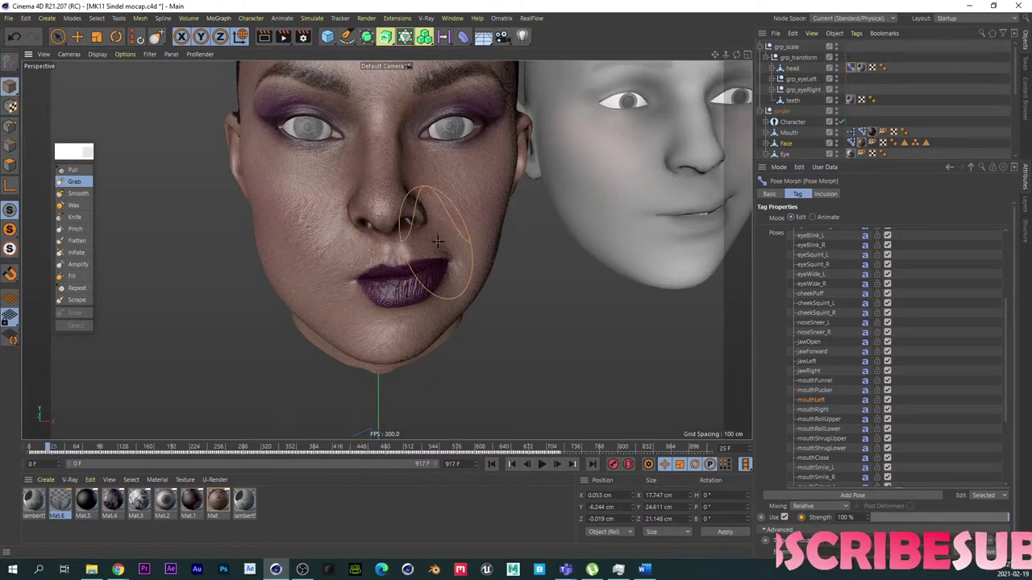
scroll(435, 233, up, 8)
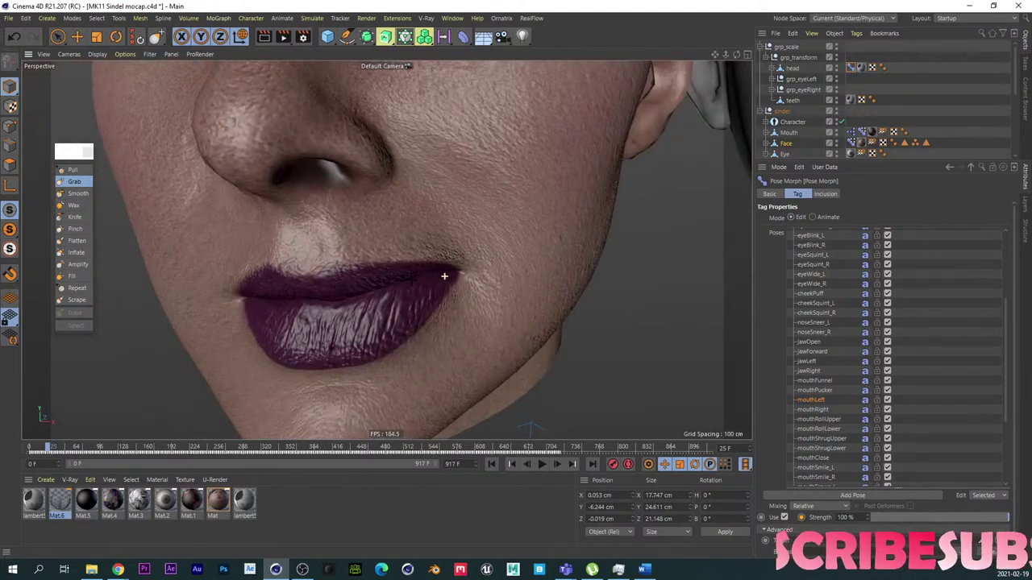
mouse_move(411, 280)
alt+mouse_down()
mouse_move(475, 265)
mouse_move(408, 260)
alt+mouse_up()
alt+right_drag(408, 260, 361, 259)
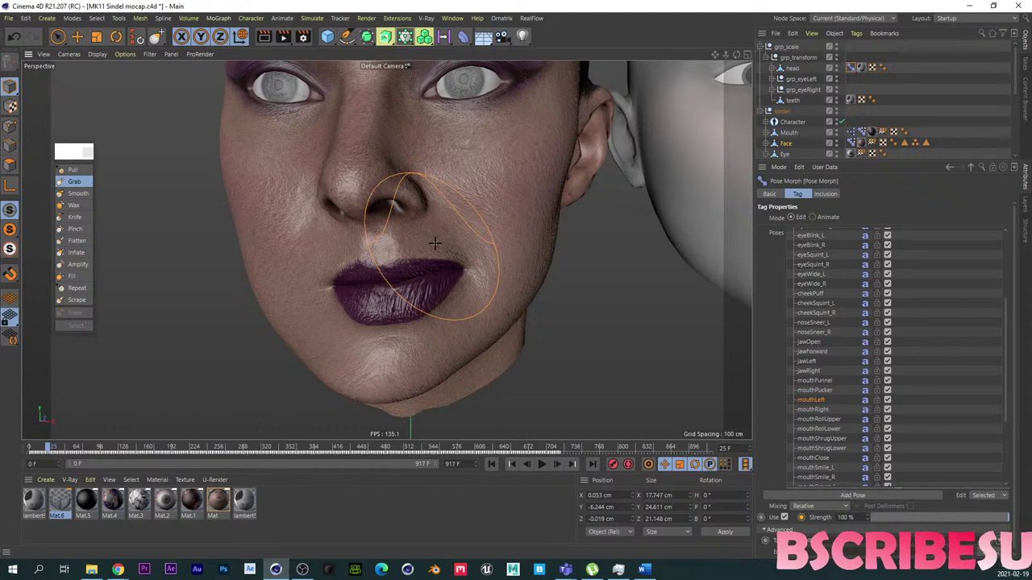
alt+drag(441, 267, 338, 277)
alt+right_drag(469, 265, 505, 248)
mouse_move(481, 253)
alt+mouse_down()
mouse_move(580, 253)
mouse_move(468, 244)
mouse_move(495, 245)
mouse_move(290, 290)
mouse_move(383, 290)
alt+mouse_up()
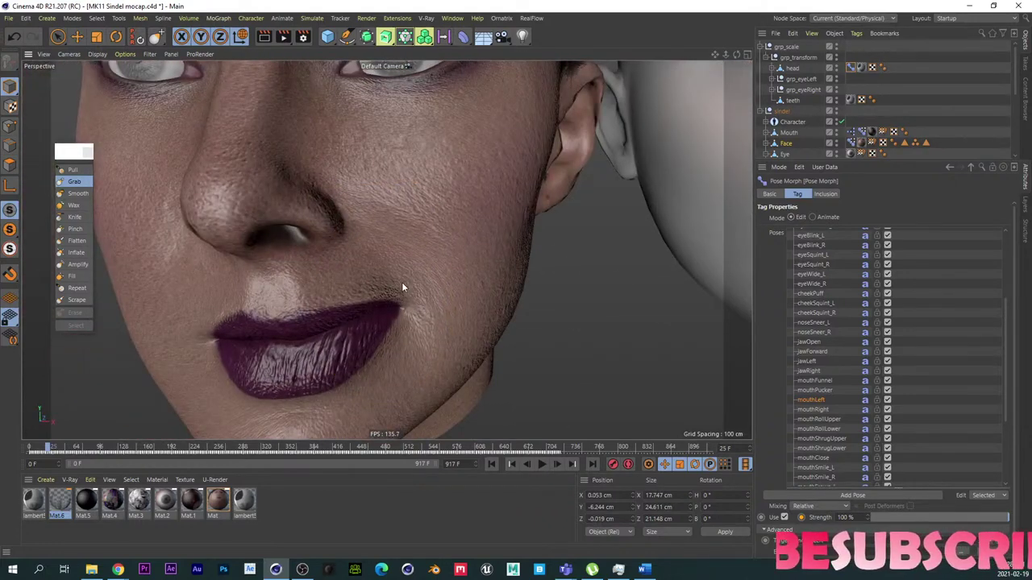
Step: Preview the mouthLeft pose on the character's face by varying its strength, ending at 100%
scroll(395, 289, down, 3)
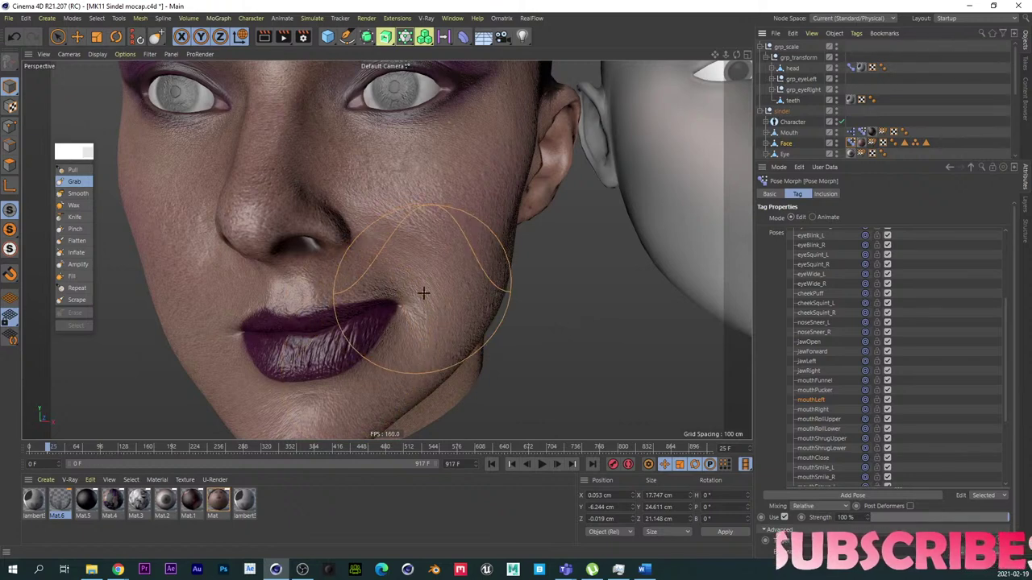
mouse_move(377, 325)
alt+mouse_down()
mouse_move(355, 325)
mouse_move(402, 330)
alt+mouse_up()
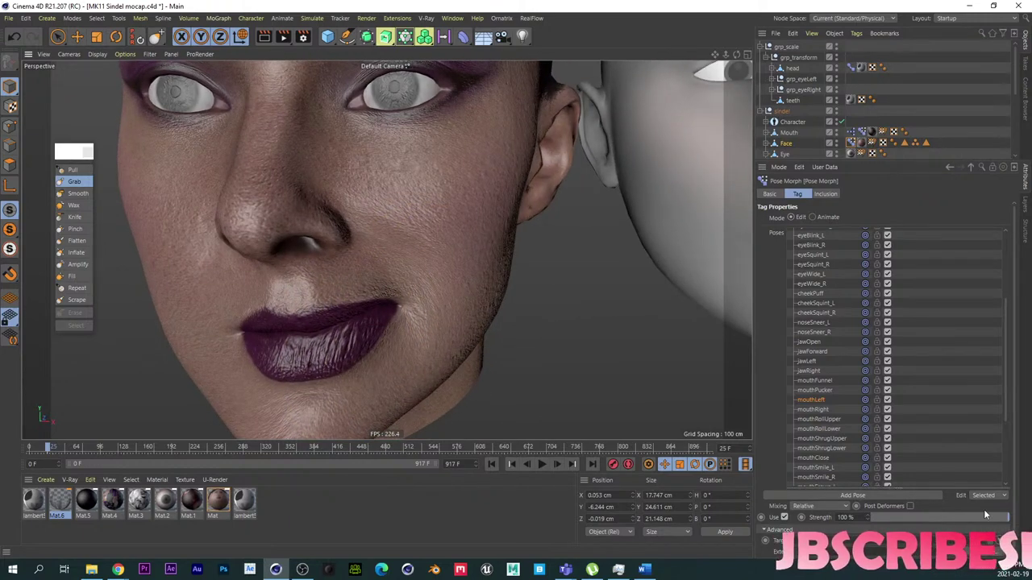
drag(316, 313, 319, 309)
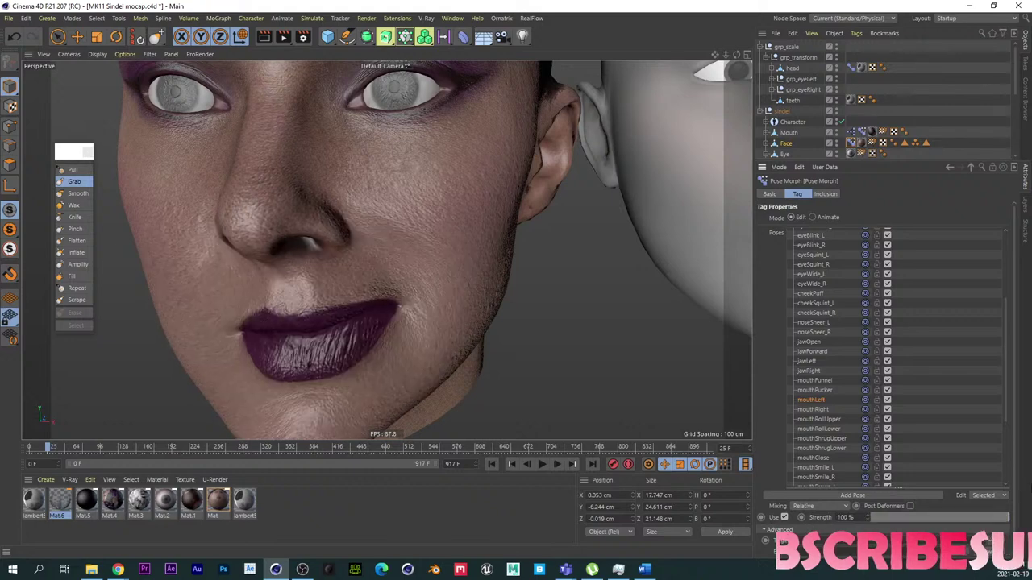
mouse_move(396, 253)
alt+mouse_down()
mouse_move(360, 263)
mouse_move(410, 257)
alt+mouse_up()
scroll(350, 266, down, 3)
mouse_move(1003, 518)
mouse_down()
mouse_move(870, 527)
mouse_move(1008, 518)
mouse_up()
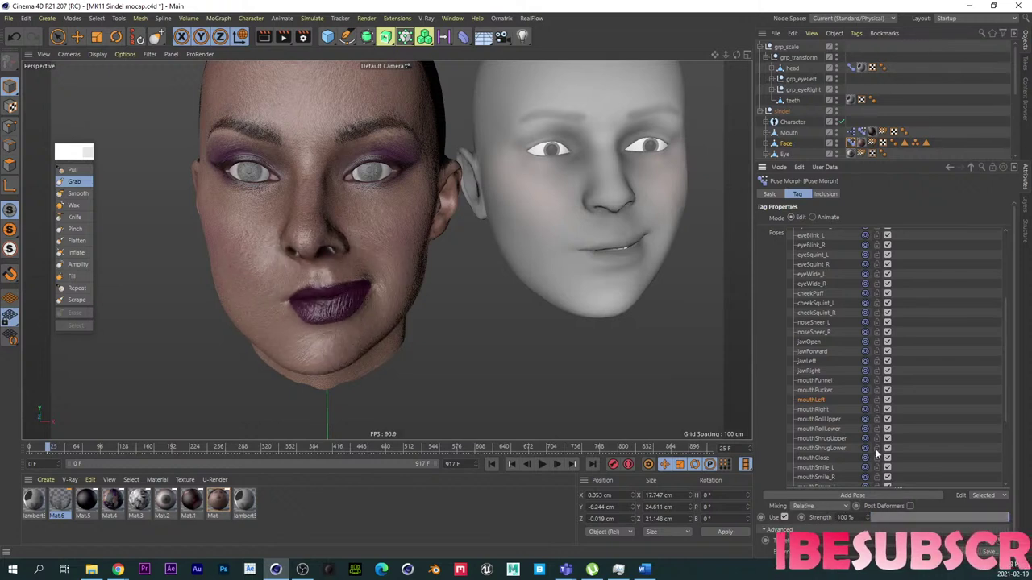
Step: Resize the Grab brush to 60.776 over the left cheek and recheck the face's mouthLeft pose at 100% strength
alt+right_drag(385, 247, 402, 239)
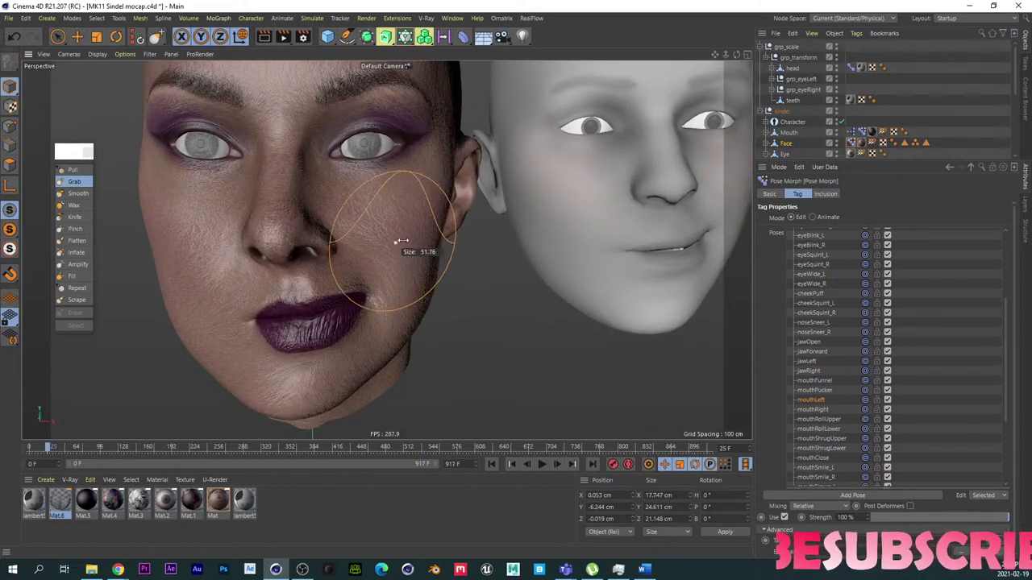
middle_drag(379, 242, 412, 231)
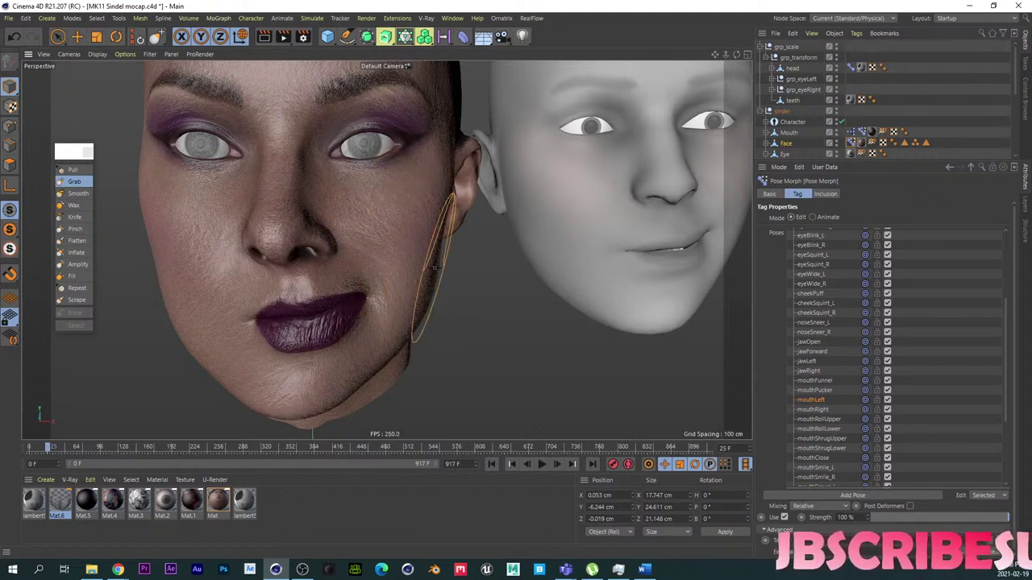
drag(967, 518, 1007, 517)
Step: Refine the left cheek beside the mouth corner using the Grab brush at size 18.353, restricted to the X direction
click(74, 181)
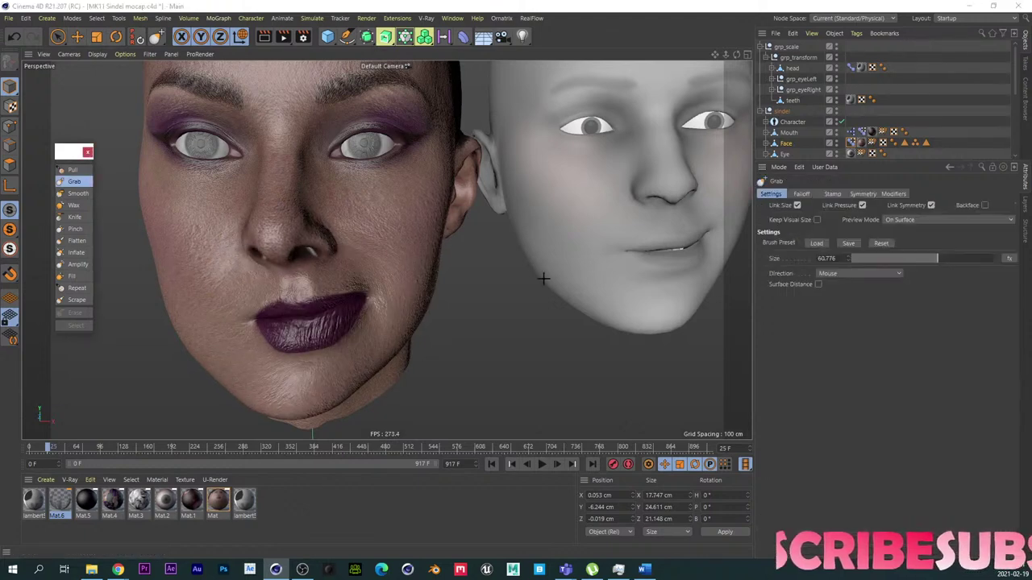
click(858, 274)
click(824, 308)
scroll(403, 265, up, 5)
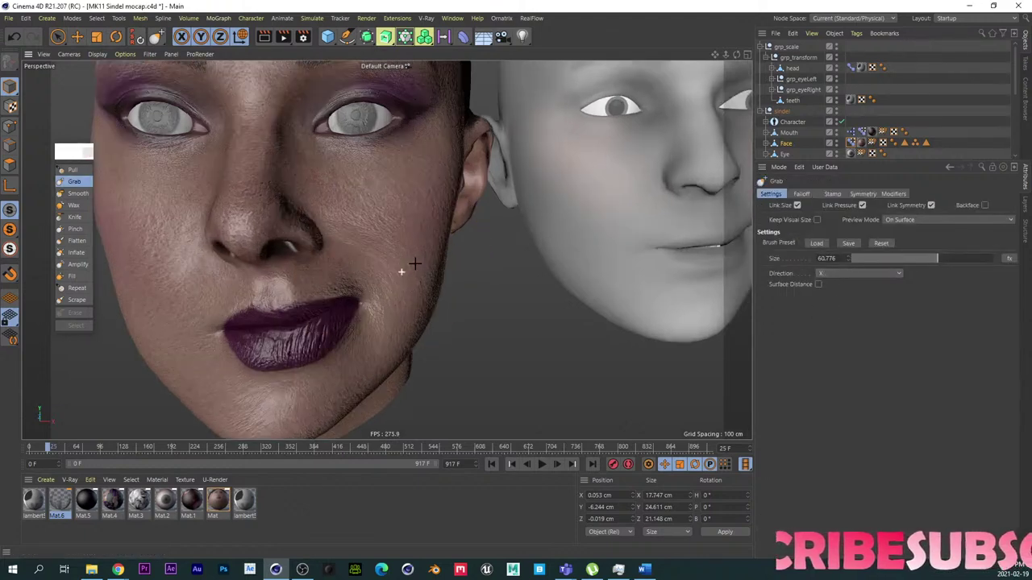
middle_drag(422, 264, 351, 266)
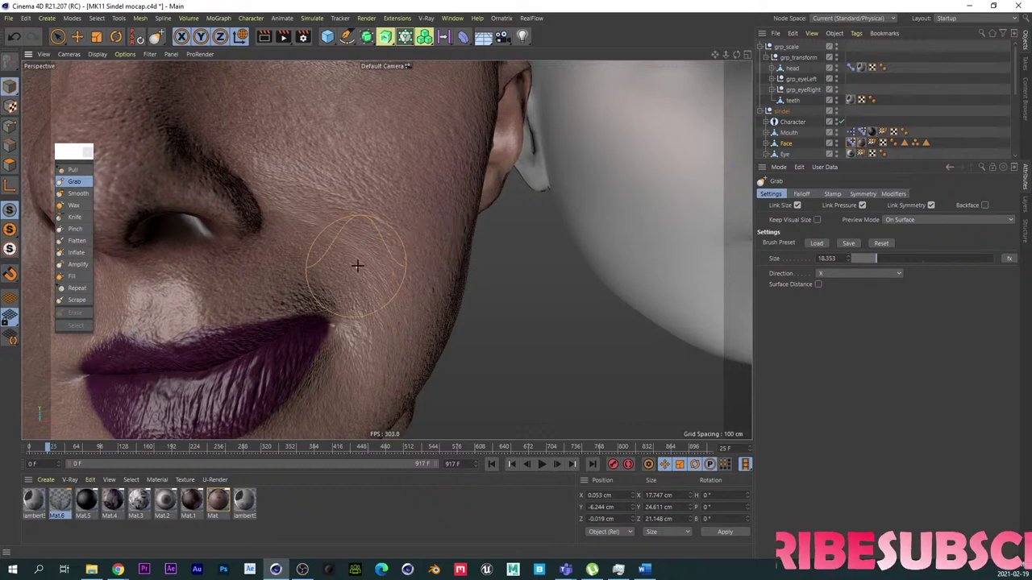
alt+drag(377, 254, 347, 255)
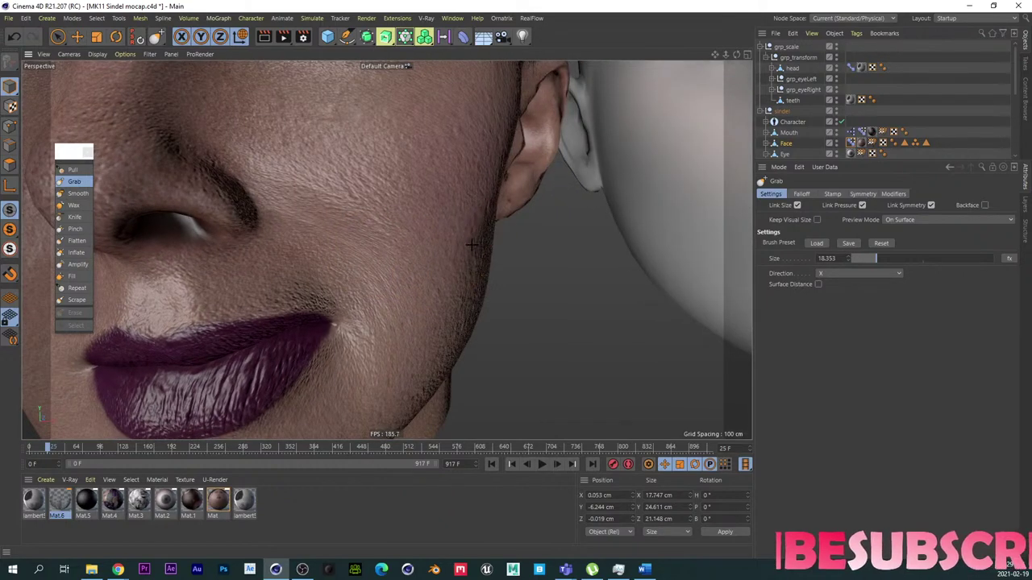
scroll(466, 250, down, 10)
scroll(419, 266, up, 12)
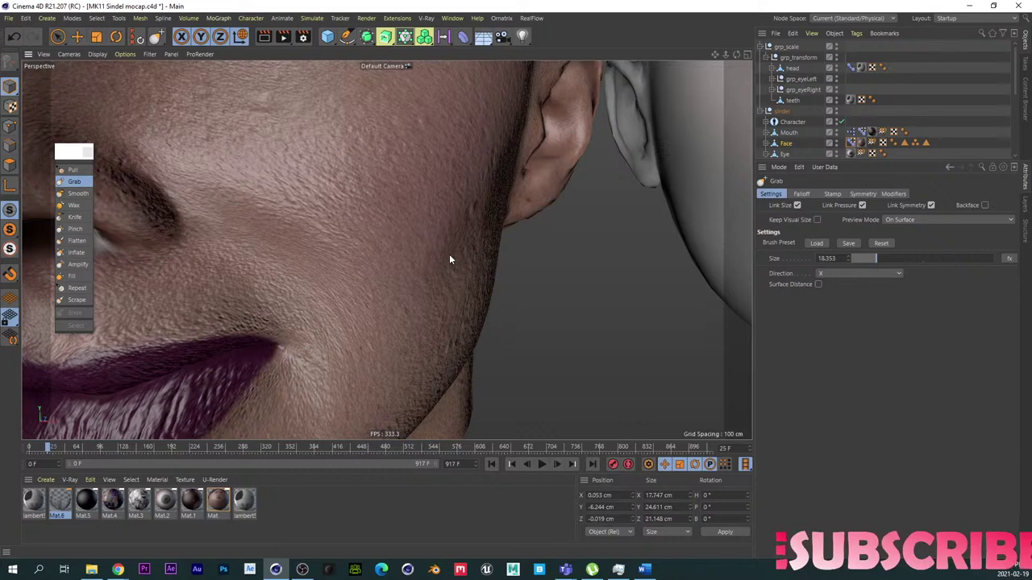
scroll(435, 260, down, 8)
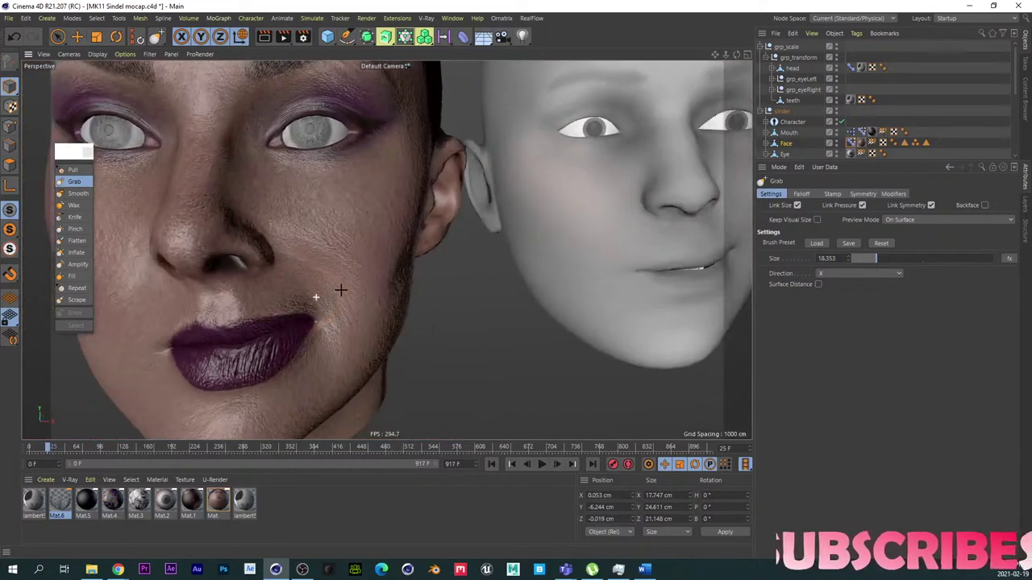
Step: Preview the face's mouthLeft pose at varying strengths, ending at 89%, and compare it with the reference head
click(851, 143)
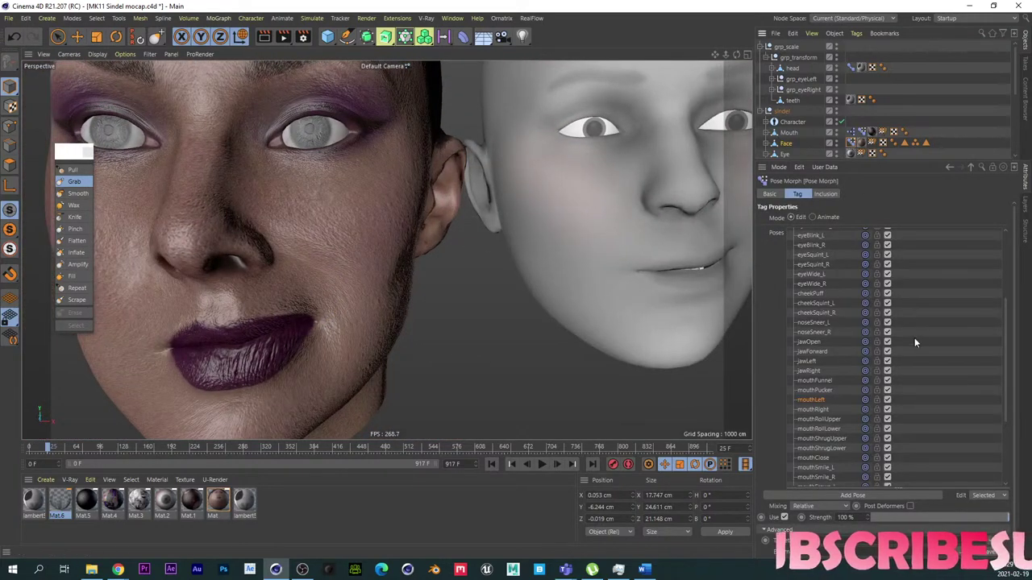
drag(978, 517, 996, 502)
scroll(288, 306, down, 5)
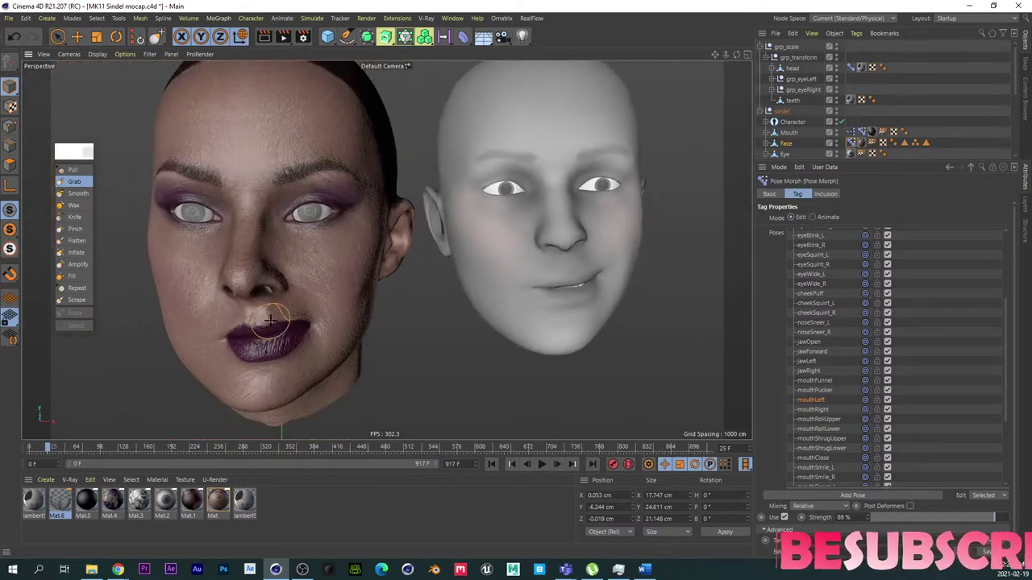
alt+middle_drag(274, 321, 369, 306)
alt+drag(368, 307, 403, 307)
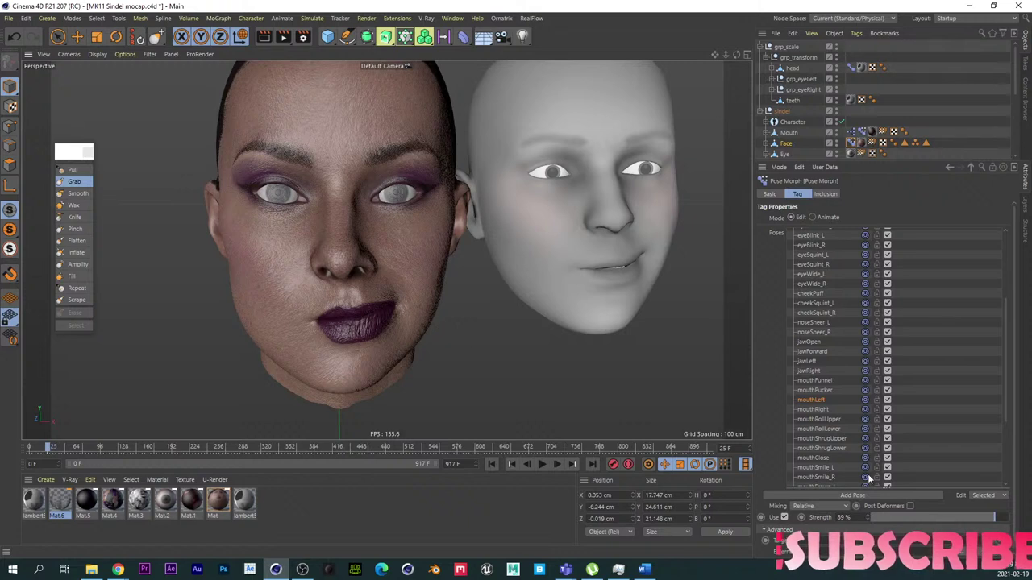
Step: Set mouthLeft to 100% strength and copy its shape into the mouthRight pose, flipped along X
drag(983, 517, 1016, 517)
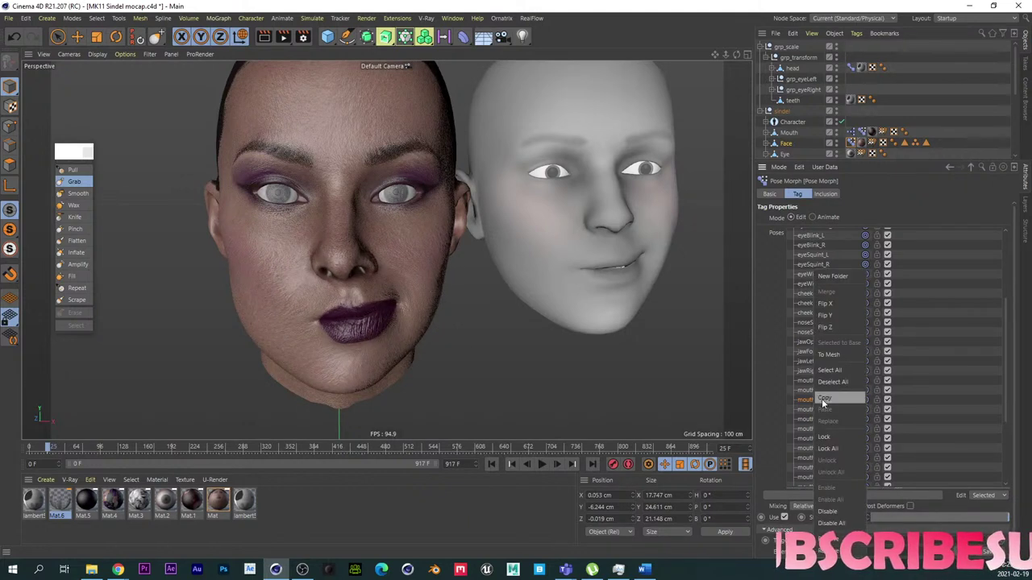
right_click(819, 409)
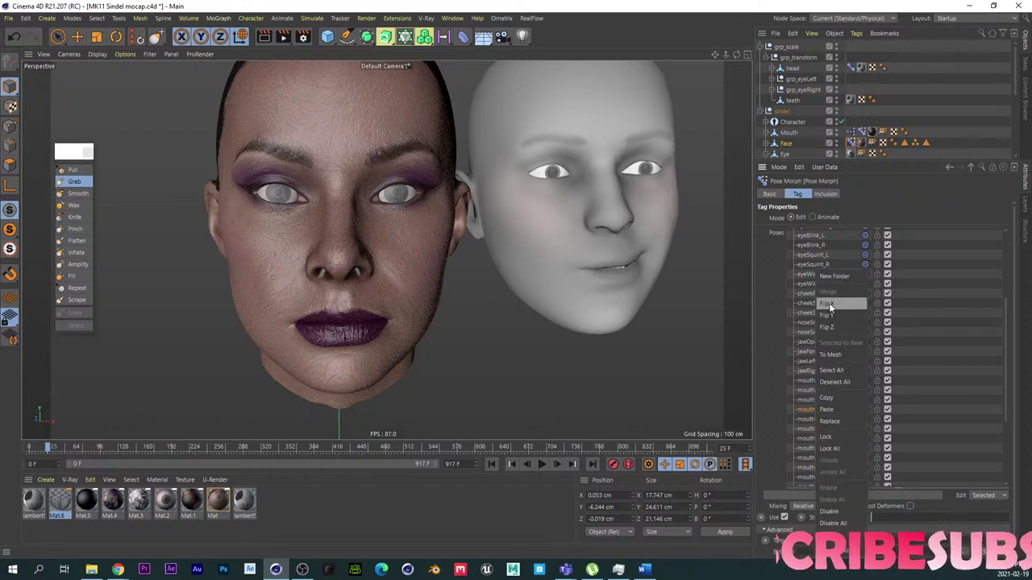
click(829, 302)
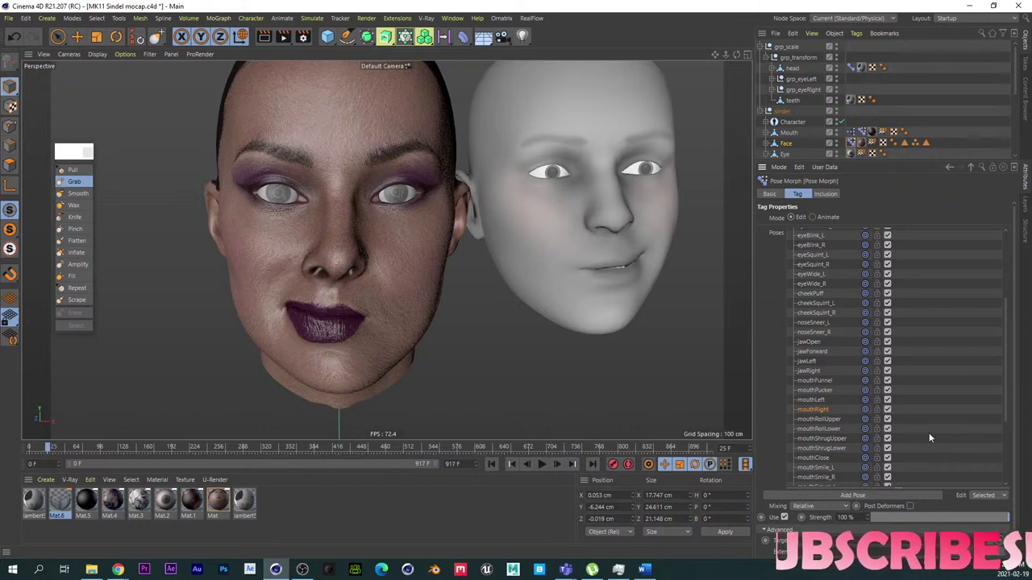
Step: Select the mouthRollUpper pose at 100% strength and set the Grab brush to size 57.104, direction Y, with Surface Distance enabled
click(836, 419)
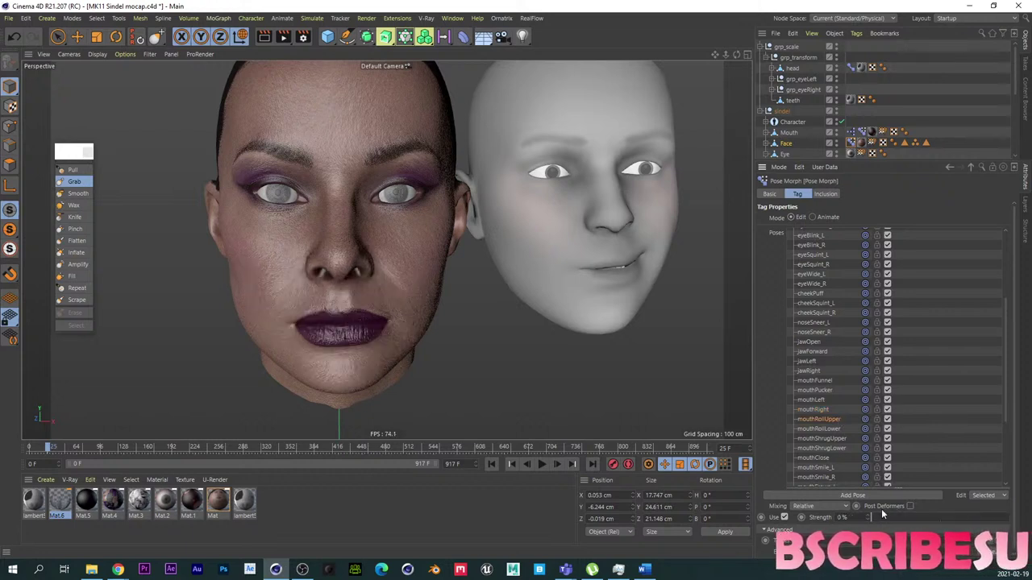
scroll(323, 307, up, 4)
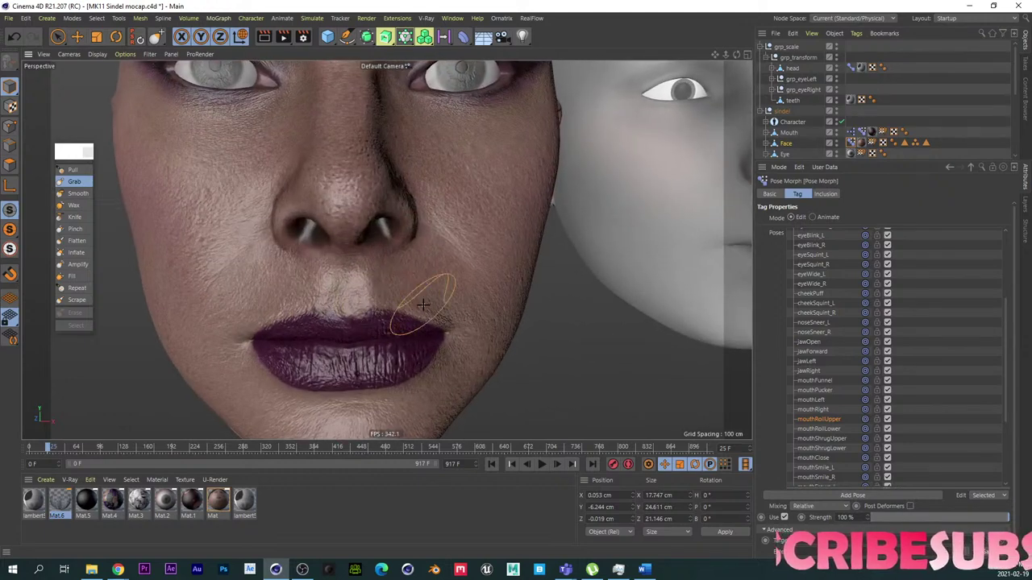
middle_drag(359, 309, 411, 294)
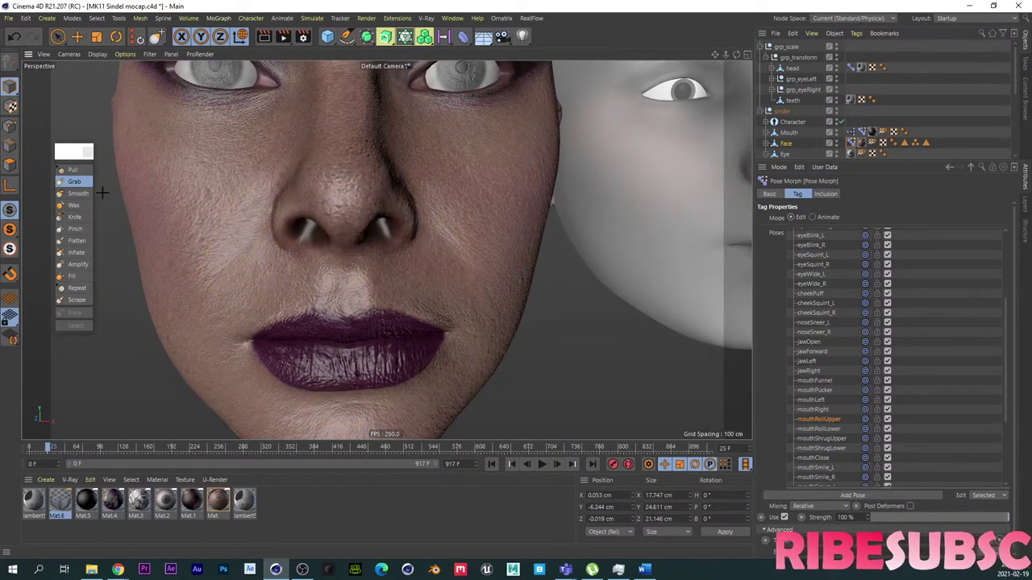
click(75, 181)
click(863, 273)
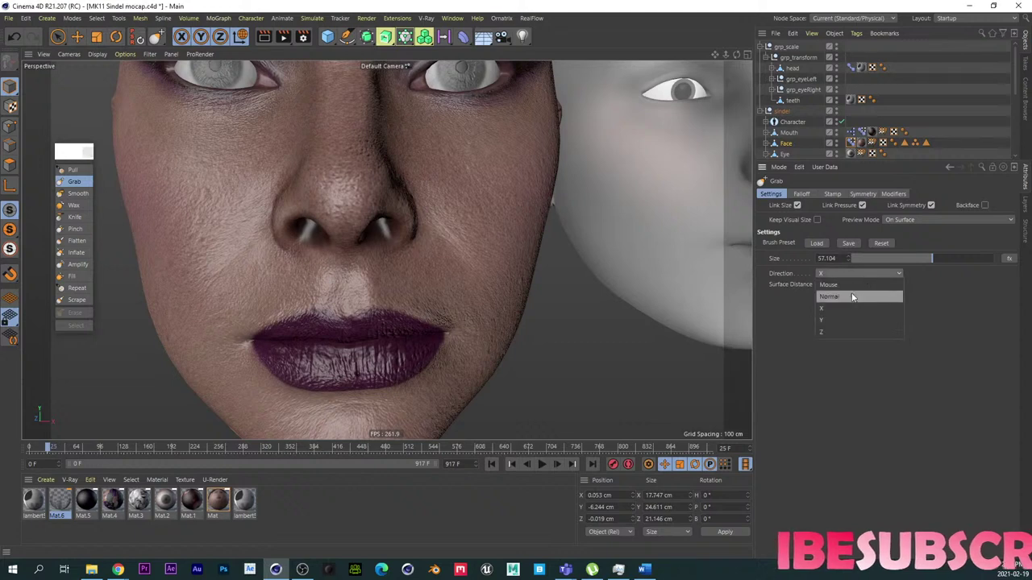
click(834, 307)
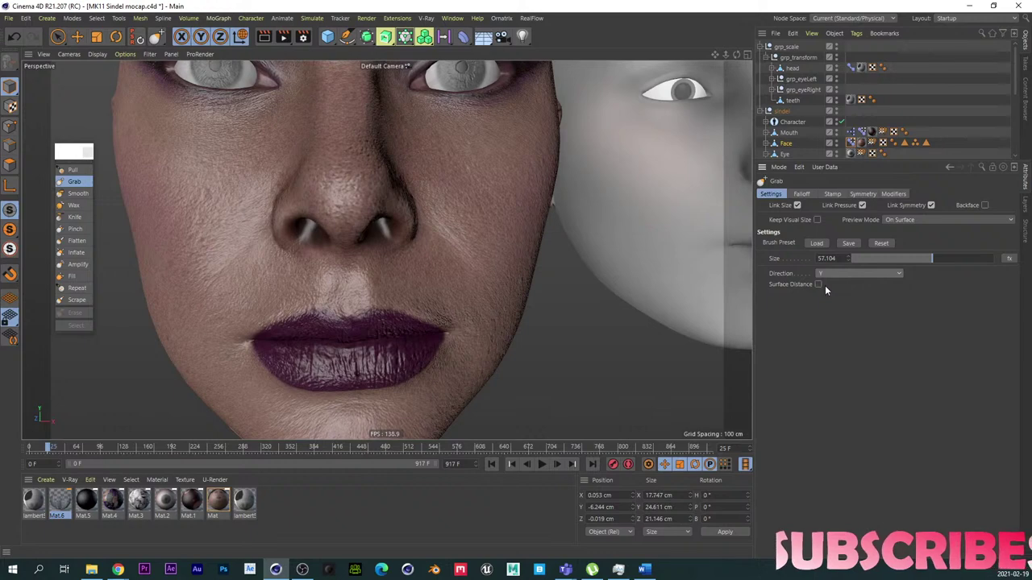
click(819, 285)
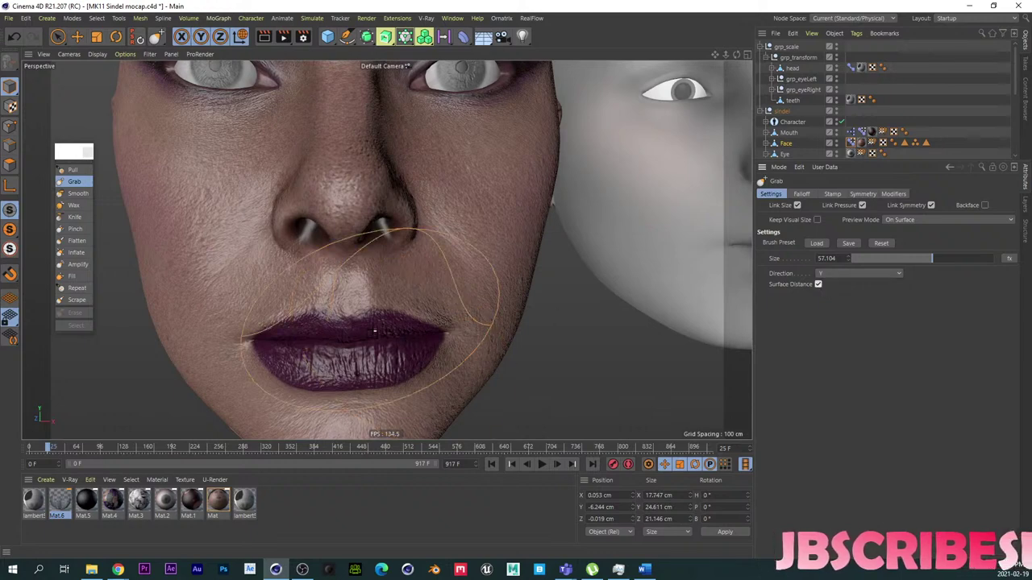
scroll(326, 324, up, 3)
mouse_move(320, 323)
alt+mouse_down()
mouse_move(364, 313)
mouse_move(351, 266)
mouse_move(325, 301)
mouse_move(374, 307)
mouse_move(344, 313)
mouse_move(394, 306)
mouse_move(281, 292)
alt+mouse_up()
key(ctrl+z)
key(ctrl+z)
key(ctrl+z)
key(ctrl+z)
key(ctrl+z)
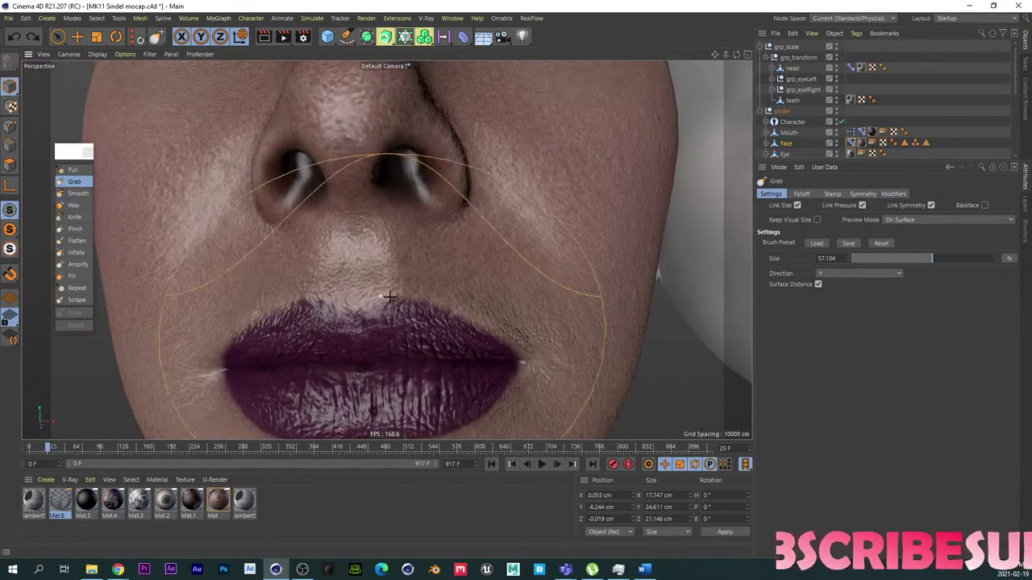
drag(390, 297, 387, 318)
key(ctrl+z)
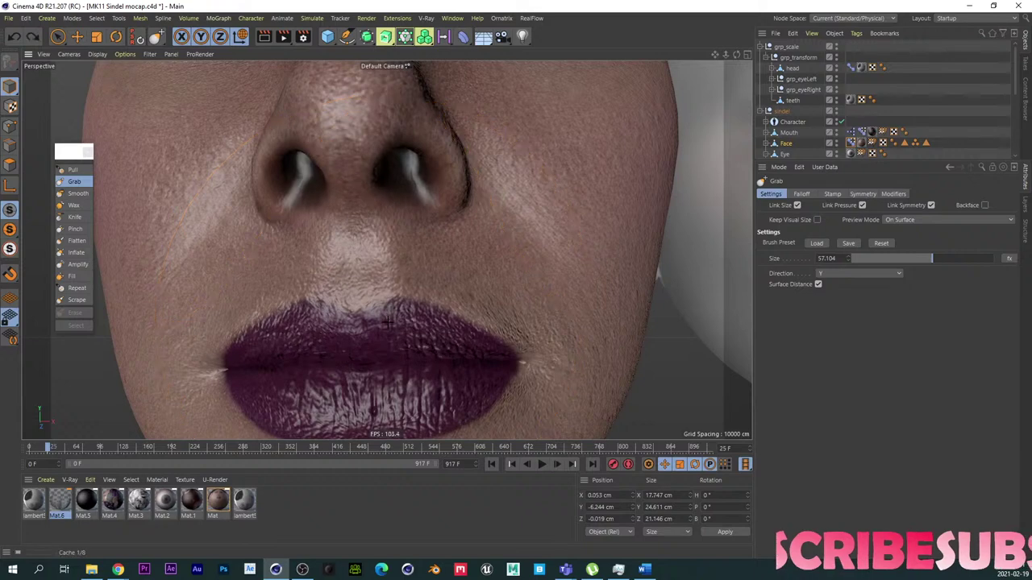
Step: Check the Grab brush's X symmetry, pull the upper lip down, and recheck that mouthRollUpper is the active pose
click(861, 194)
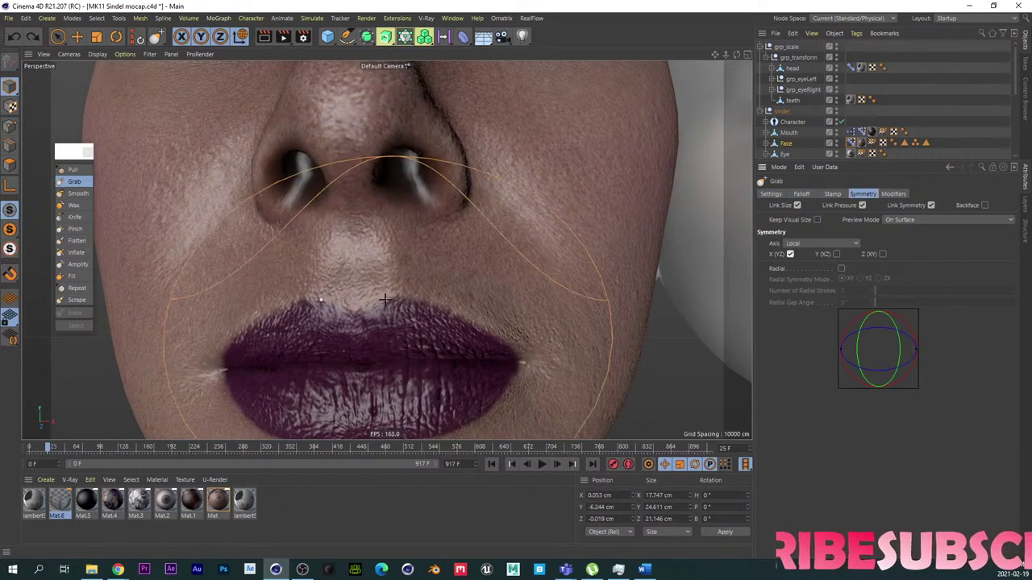
alt+drag(385, 300, 297, 339)
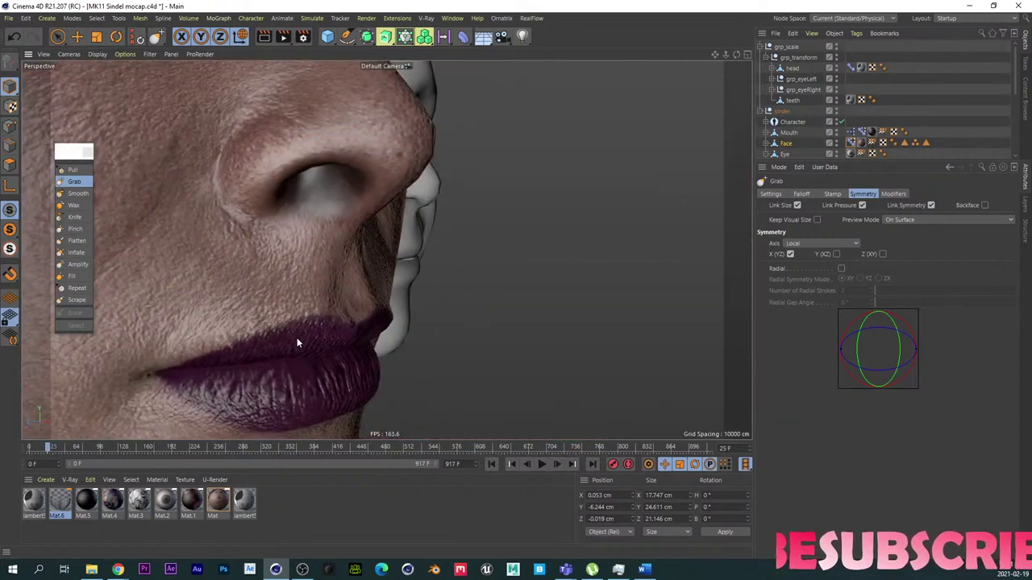
key(ctrl+shift+z)
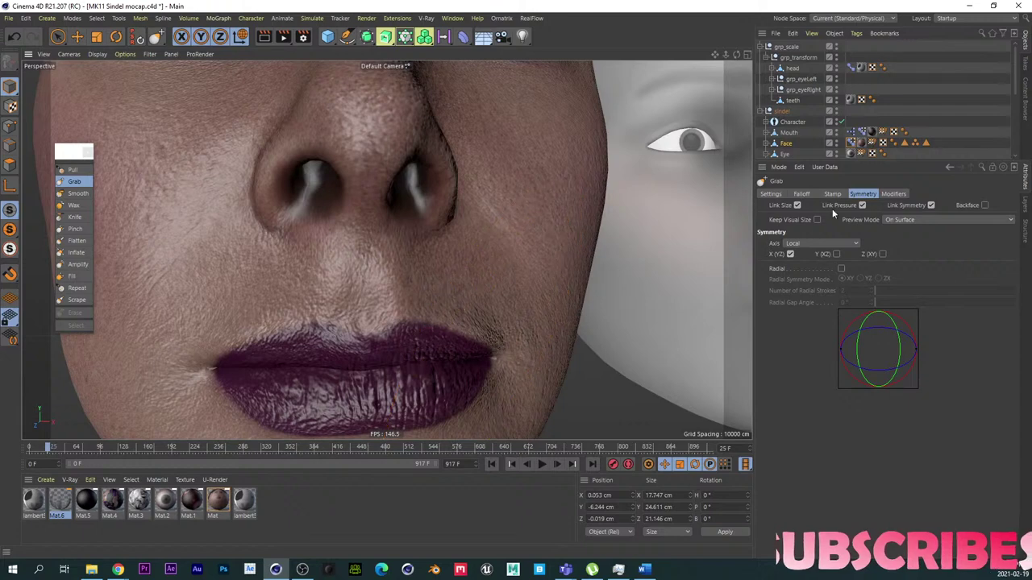
click(854, 143)
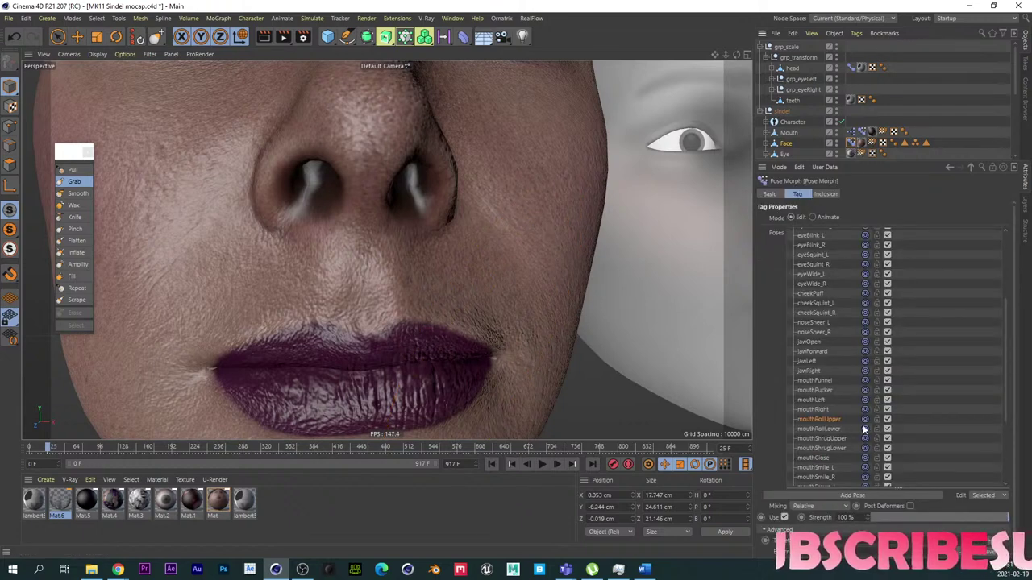
Step: Set the Grab brush's direction to Z and push the upper lip back toward the mouth, checking it in profile
click(91, 181)
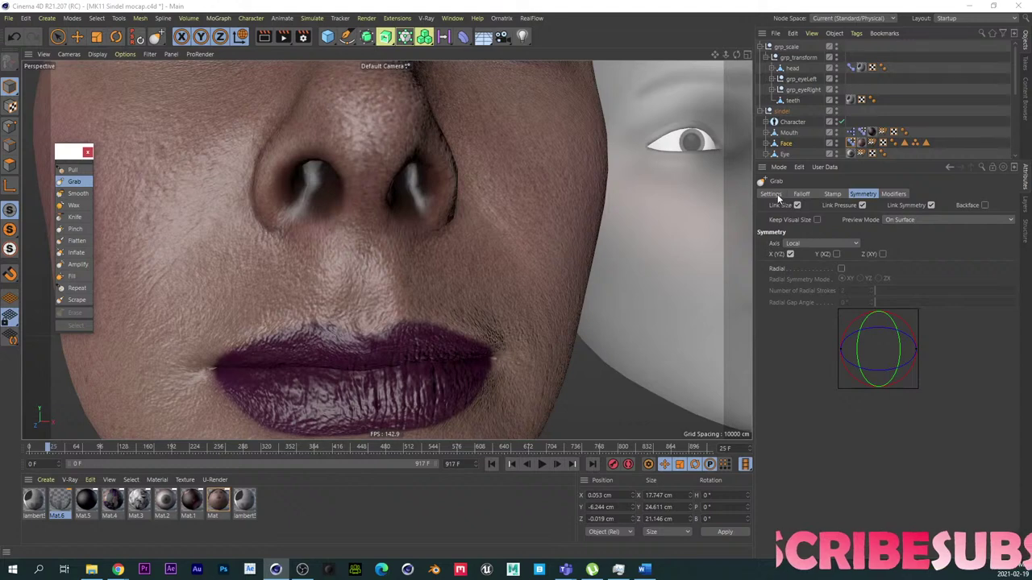
click(772, 195)
click(833, 272)
click(840, 333)
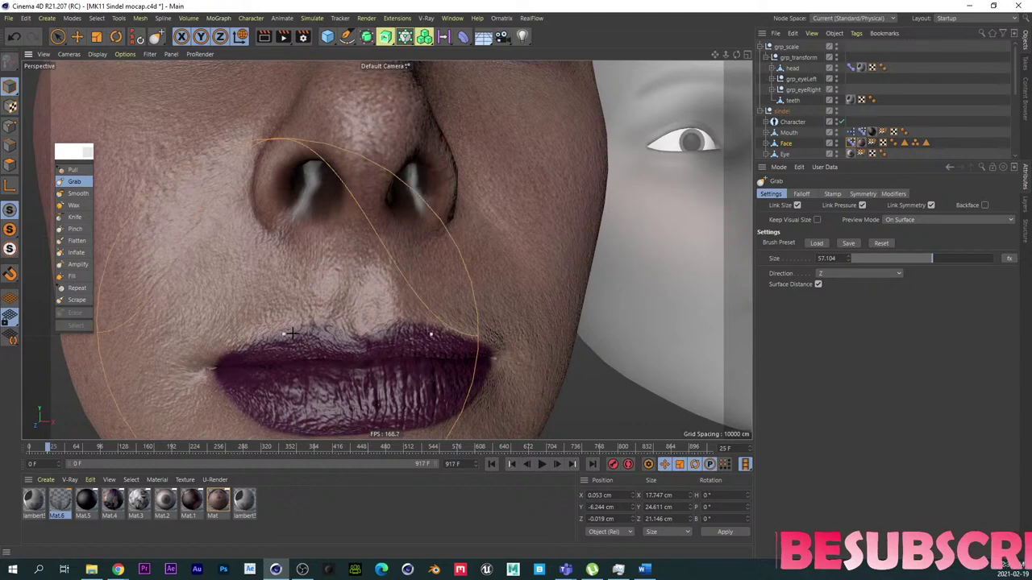
alt+drag(330, 311, 430, 316)
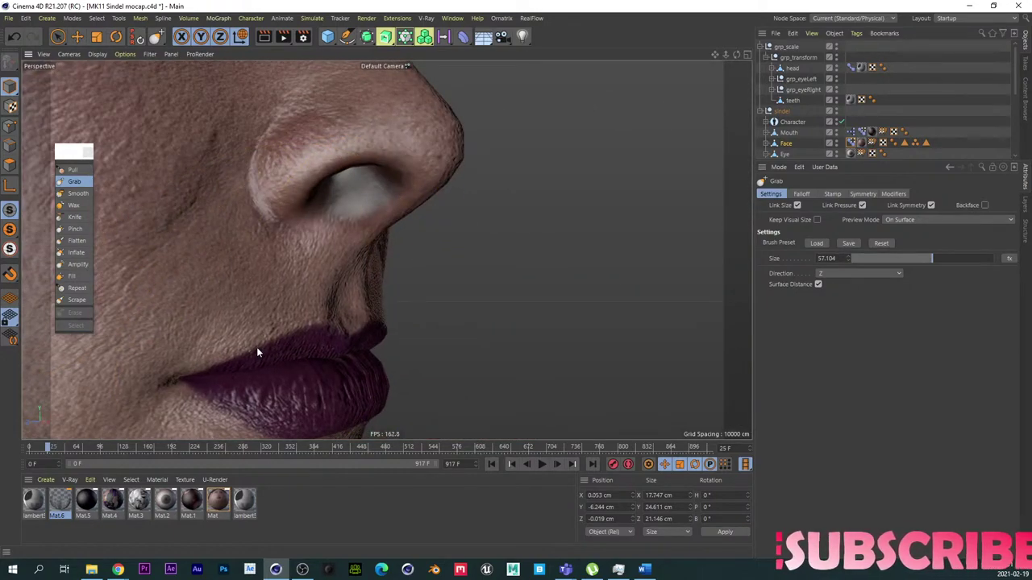
alt+drag(257, 347, 230, 331)
alt+drag(305, 342, 473, 321)
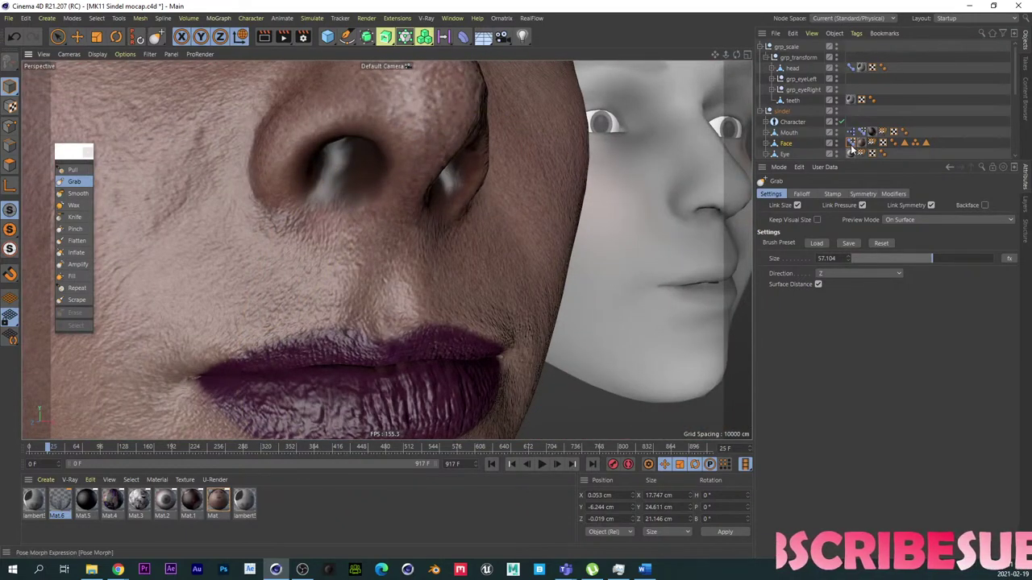
Step: Switch the Grab brush's direction to Y and pull the upper lip down over the lower lip for mouthRollUpper
click(843, 273)
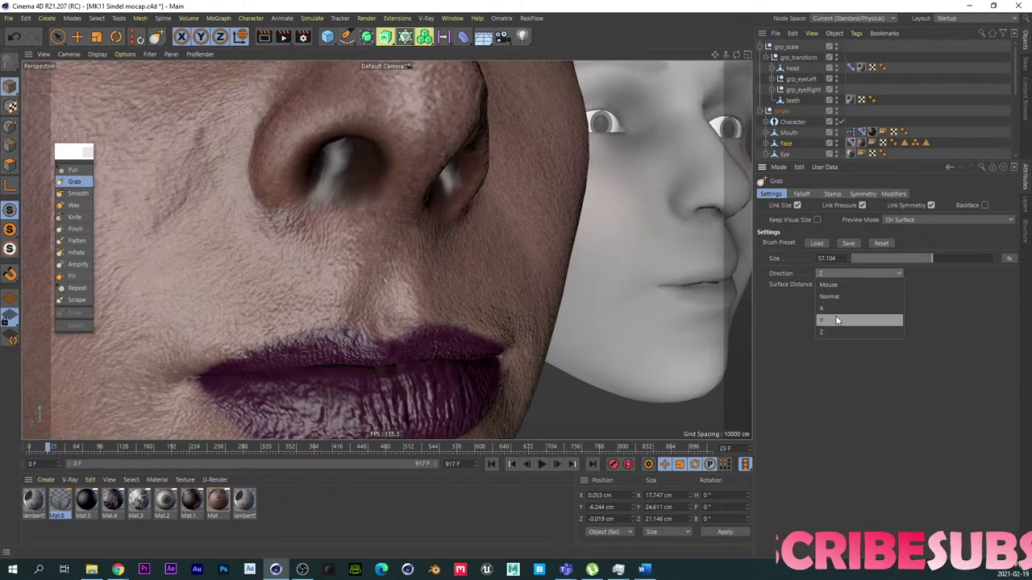
click(836, 320)
mouse_move(433, 327)
mouse_down()
mouse_move(328, 346)
mouse_move(405, 336)
mouse_up()
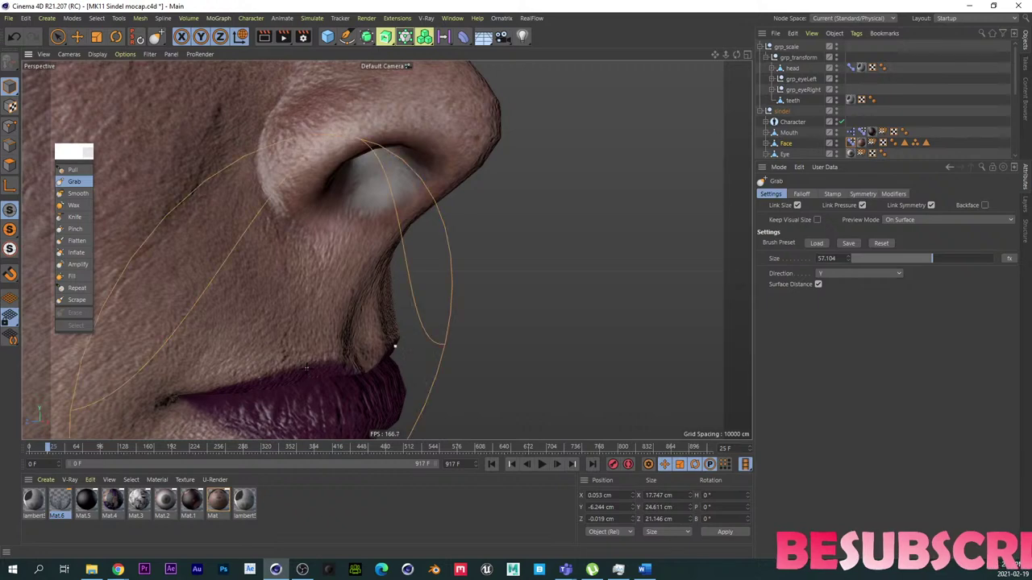
mouse_move(306, 373)
alt+mouse_down()
mouse_move(488, 364)
mouse_move(468, 360)
alt+mouse_up()
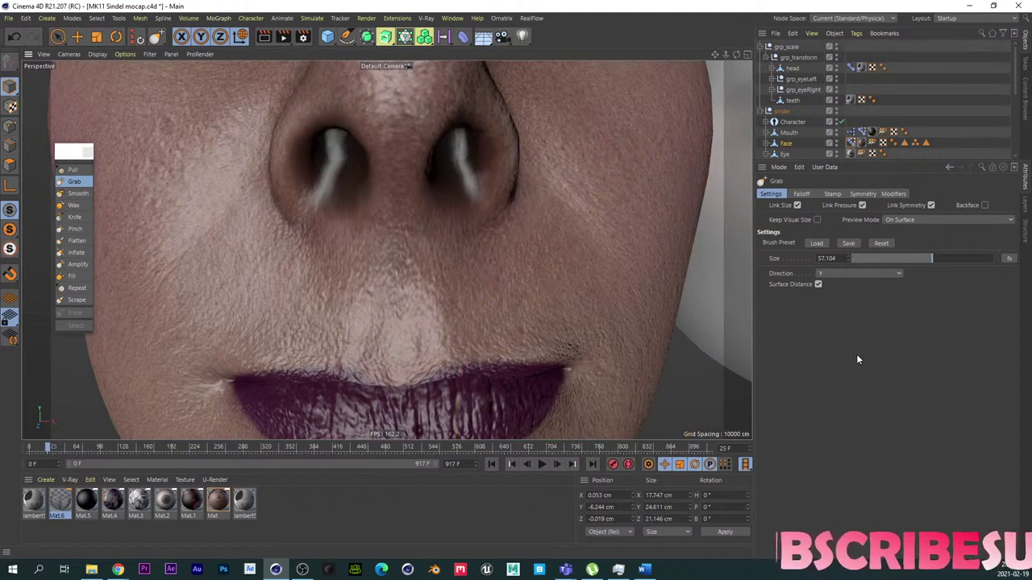
Step: Try the Grab brush's X direction, switch it to Z, and adjust the depth of the rolled upper lip's edge
click(832, 274)
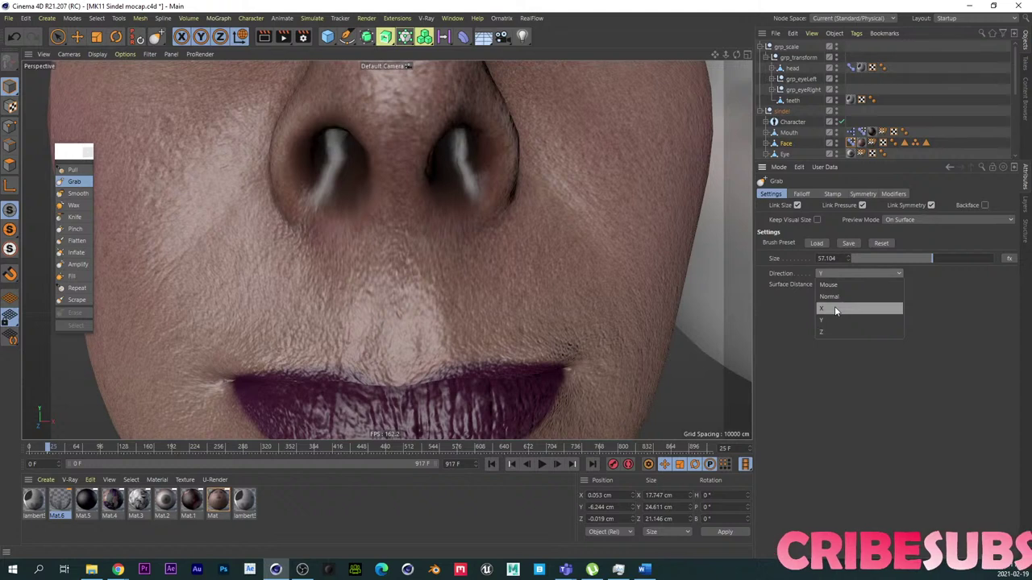
click(836, 310)
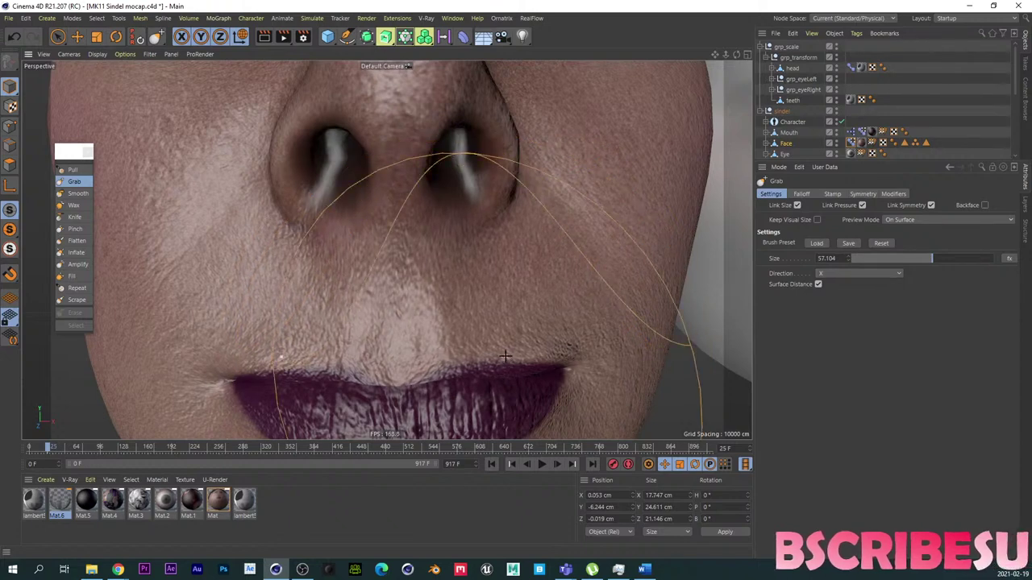
click(838, 273)
click(824, 331)
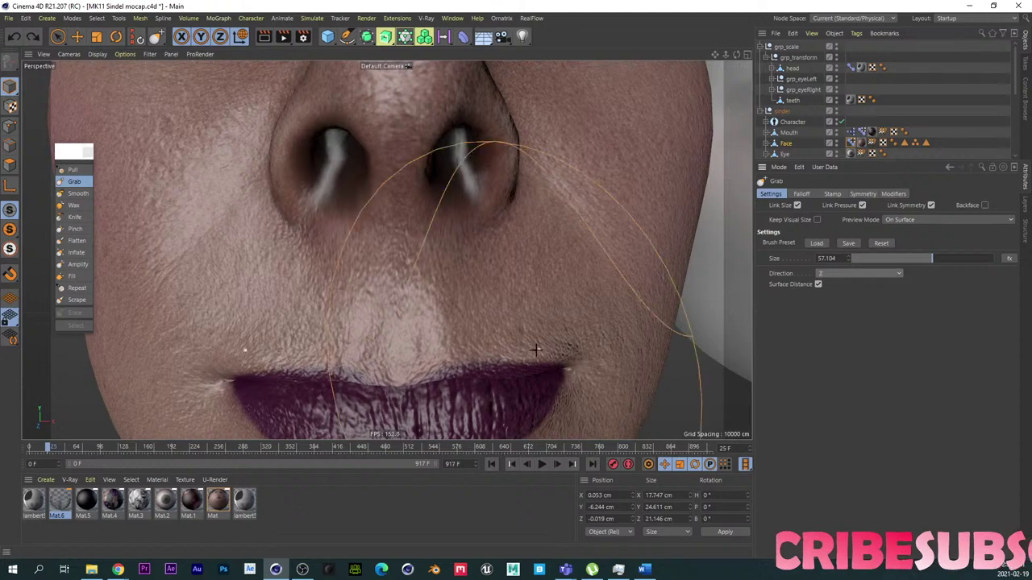
drag(496, 360, 491, 361)
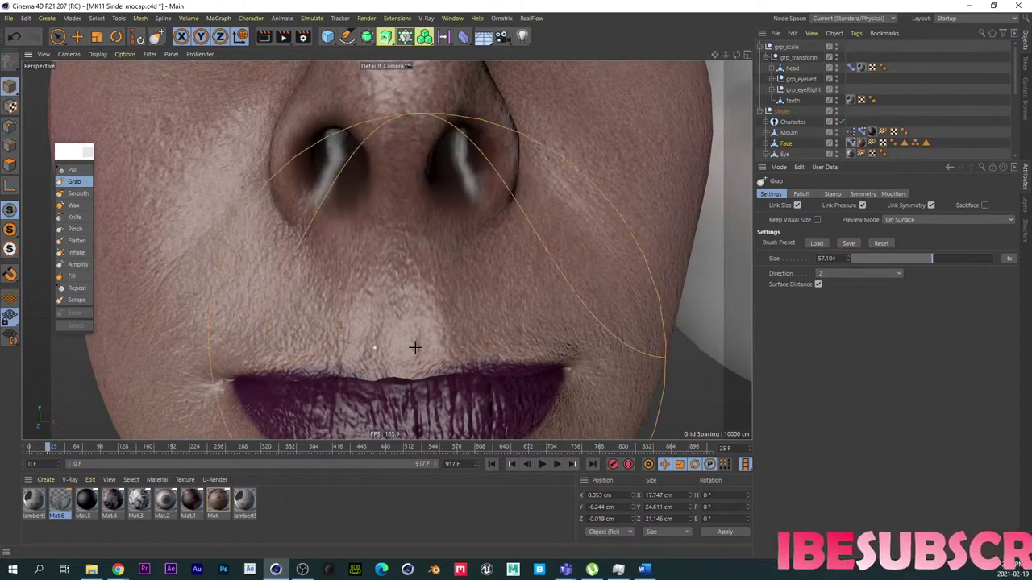
Step: Set the Grab brush's direction to Y, enlarge it to about 63, and pull down the skin beside the upper lip
alt+drag(414, 346, 417, 346)
mouse_move(355, 386)
alt+mouse_down()
mouse_move(380, 345)
mouse_move(444, 352)
mouse_move(377, 337)
mouse_move(499, 353)
mouse_move(449, 348)
alt+mouse_up()
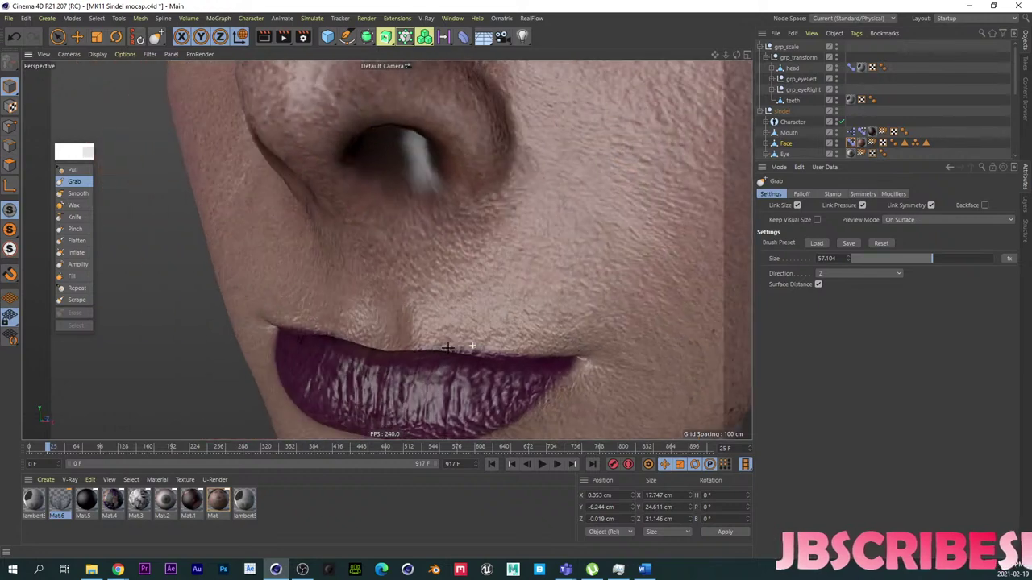
alt+drag(428, 305, 474, 298)
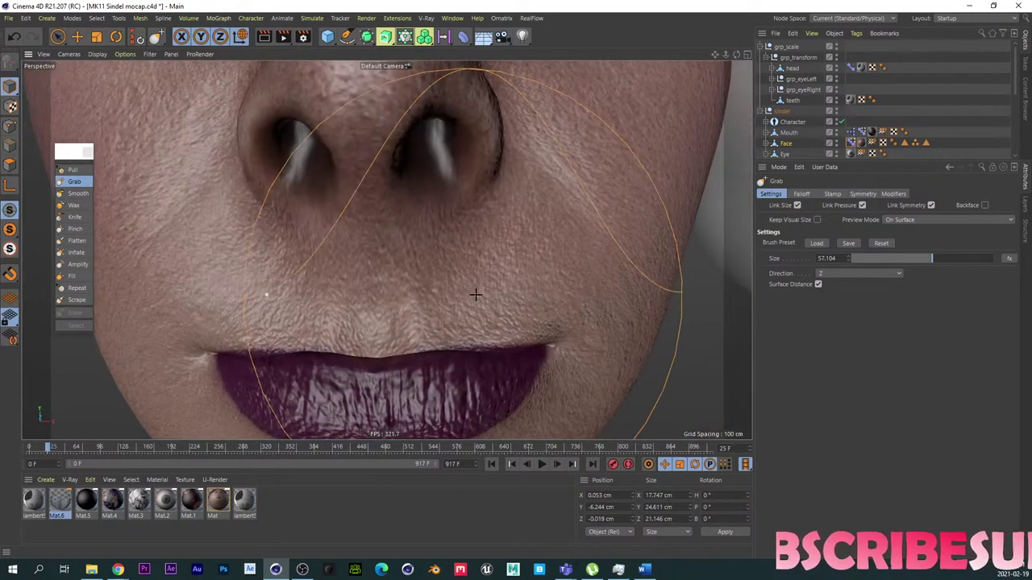
click(821, 273)
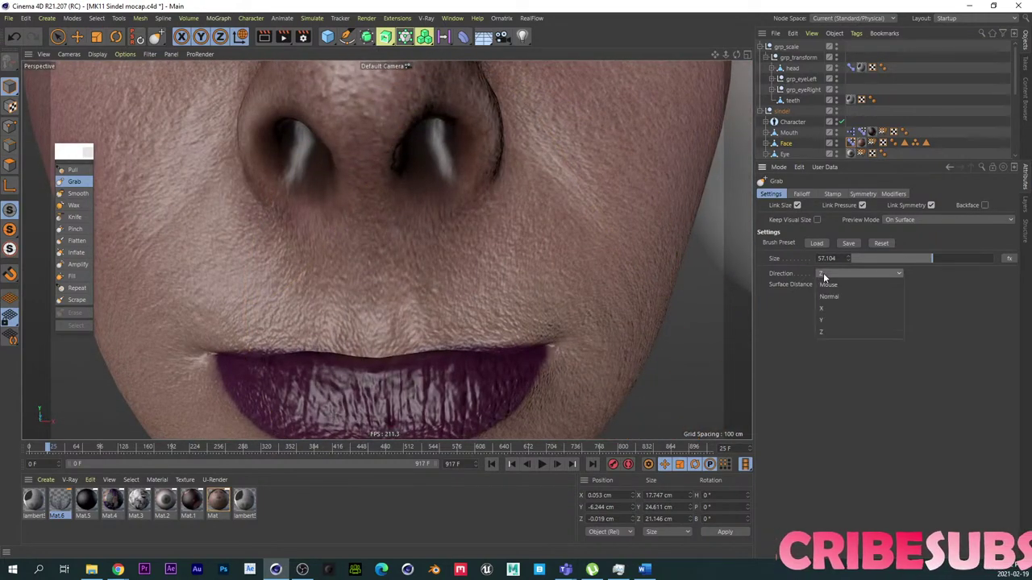
click(824, 319)
scroll(538, 224, down, 3)
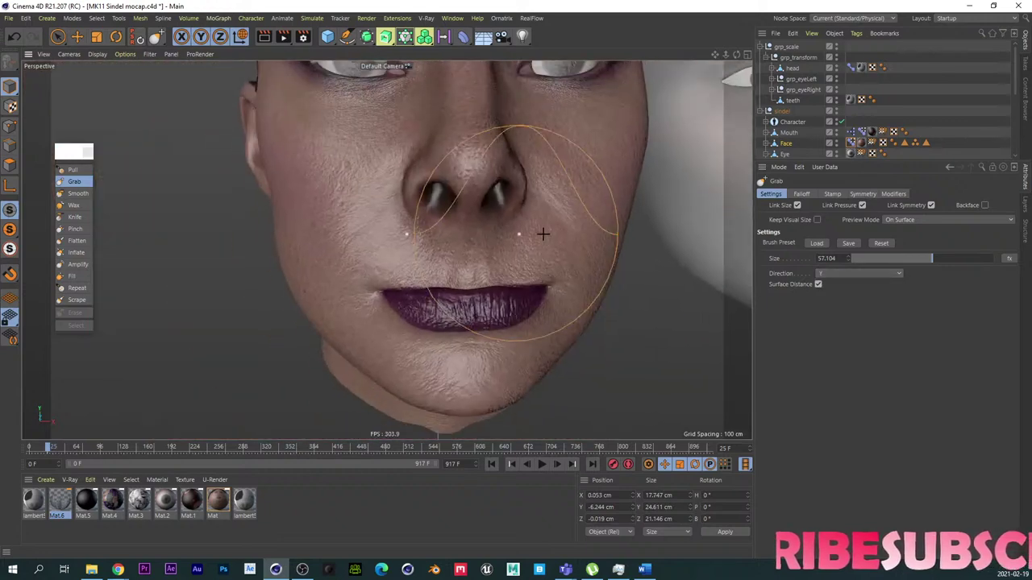
middle_drag(548, 207, 560, 204)
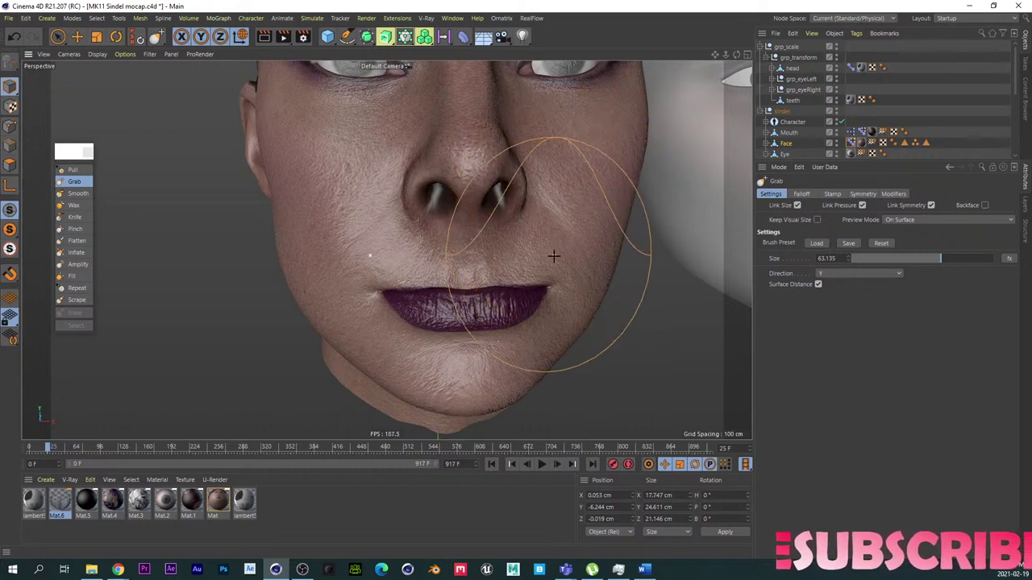
drag(558, 268, 557, 281)
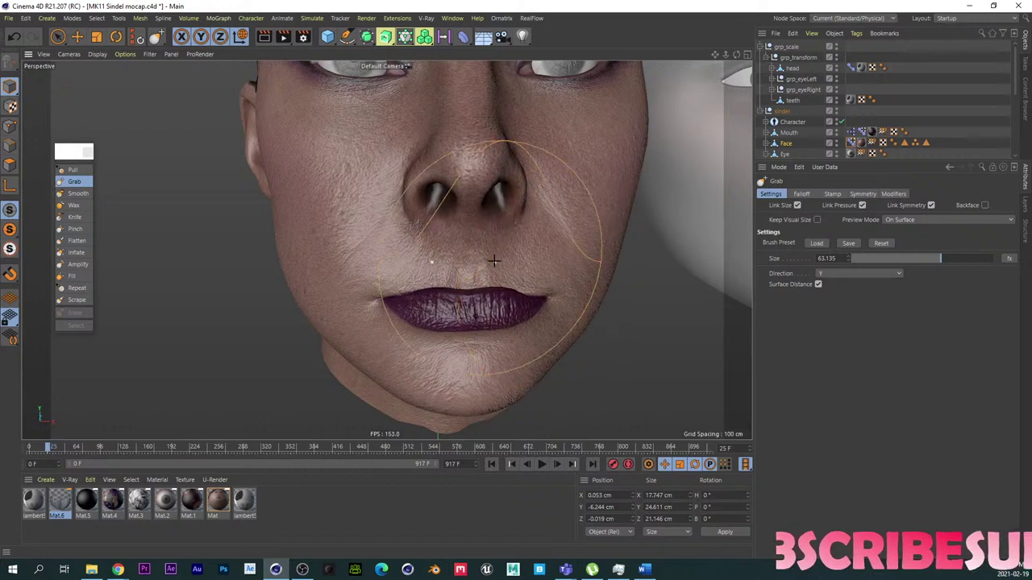
alt+drag(476, 279, 473, 279)
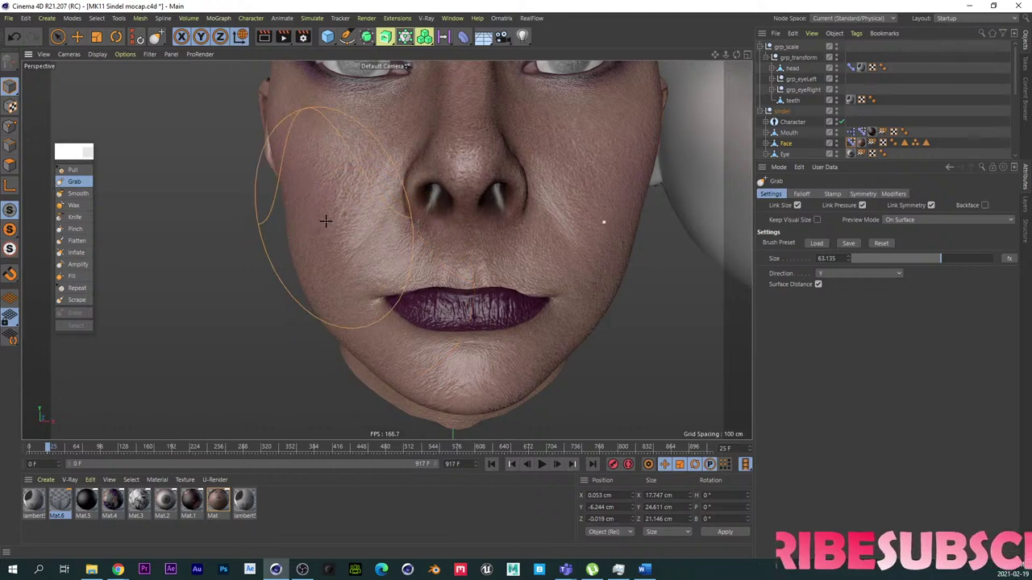
Step: Switch the Grab brush's direction to X, reduce its size to about 15.7, and examine the upper lip from both sides
alt+drag(328, 231, 355, 203)
middle_drag(355, 203, 369, 198)
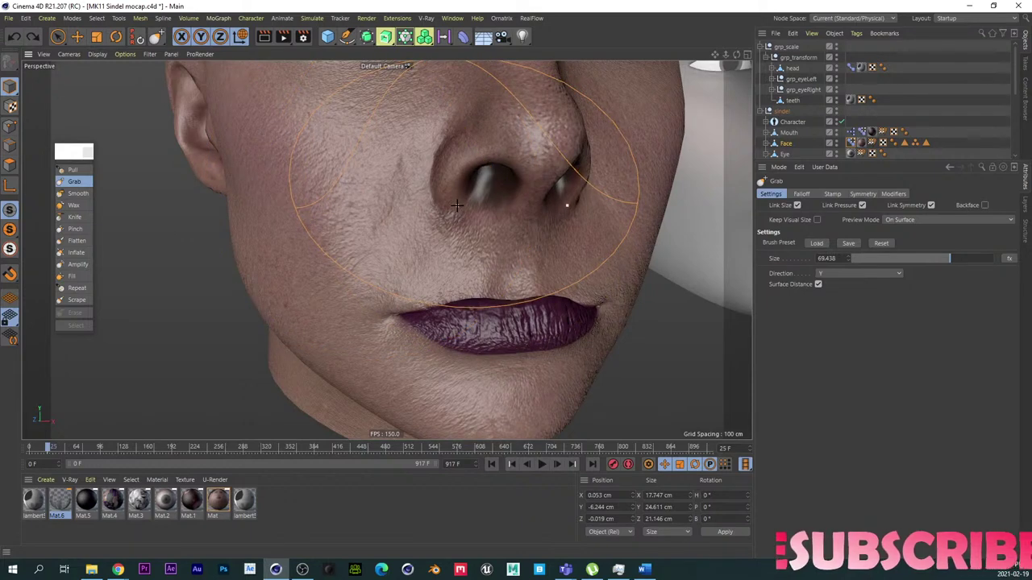
click(826, 275)
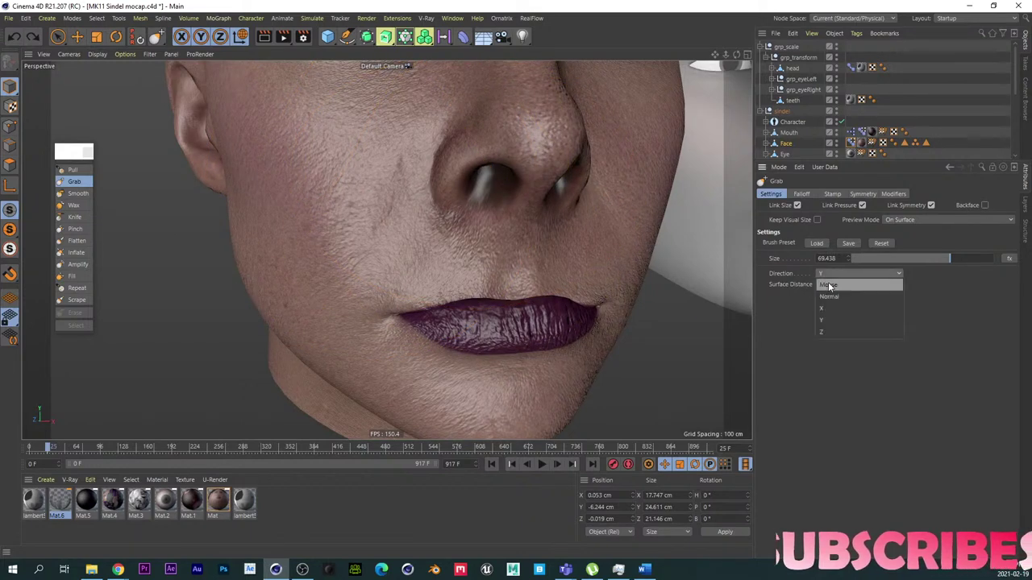
click(821, 308)
alt+drag(553, 311, 431, 267)
middle_drag(430, 267, 357, 266)
mouse_move(356, 266)
alt+mouse_down()
mouse_move(477, 244)
mouse_move(426, 247)
mouse_move(586, 236)
alt+mouse_up()
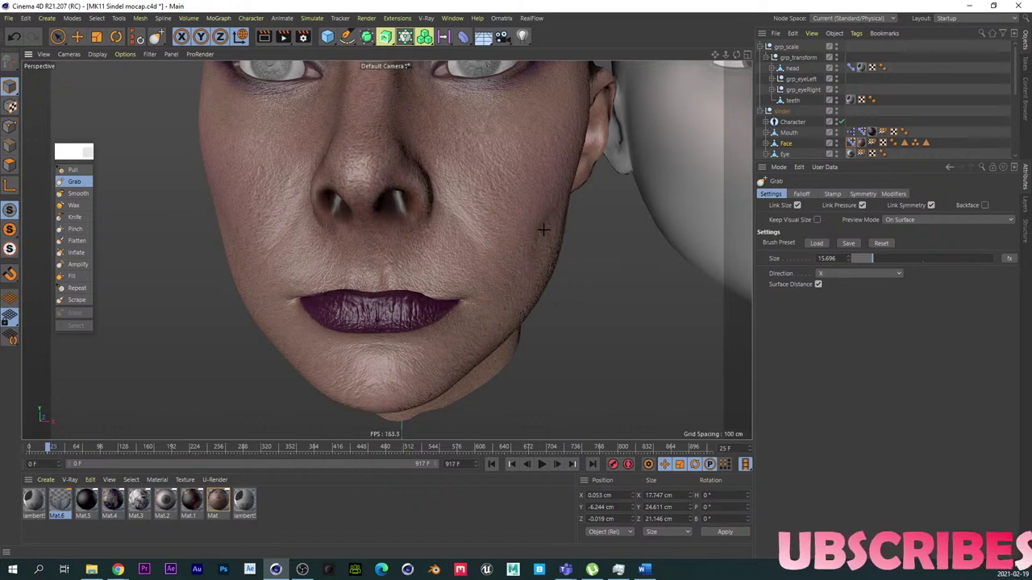
alt+drag(430, 236, 448, 223)
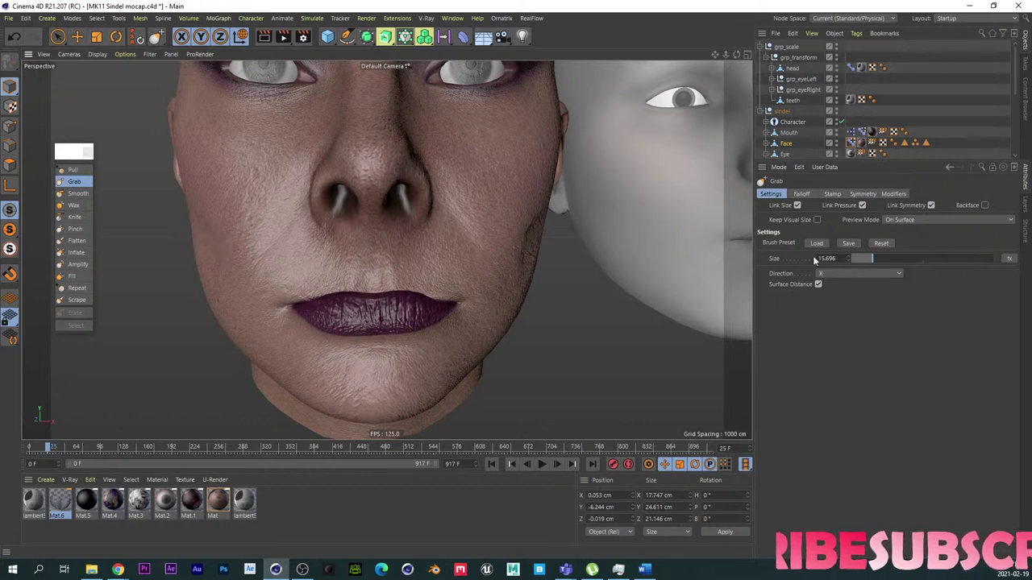
Step: Preview the mouthRollUpper pose by varying its strength and returning it to 100%, comparing the face with the capture head
click(849, 144)
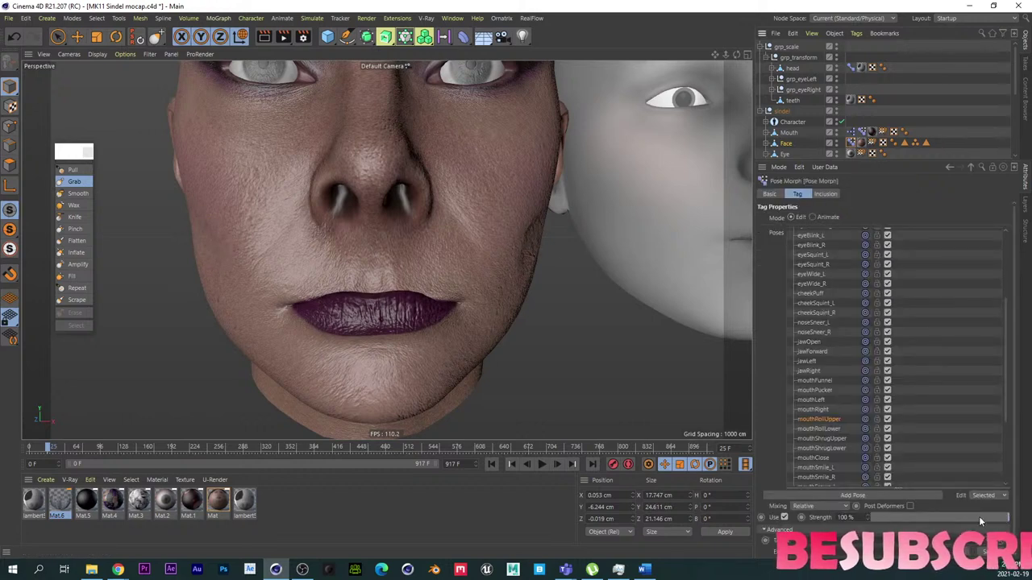
drag(979, 516, 1030, 474)
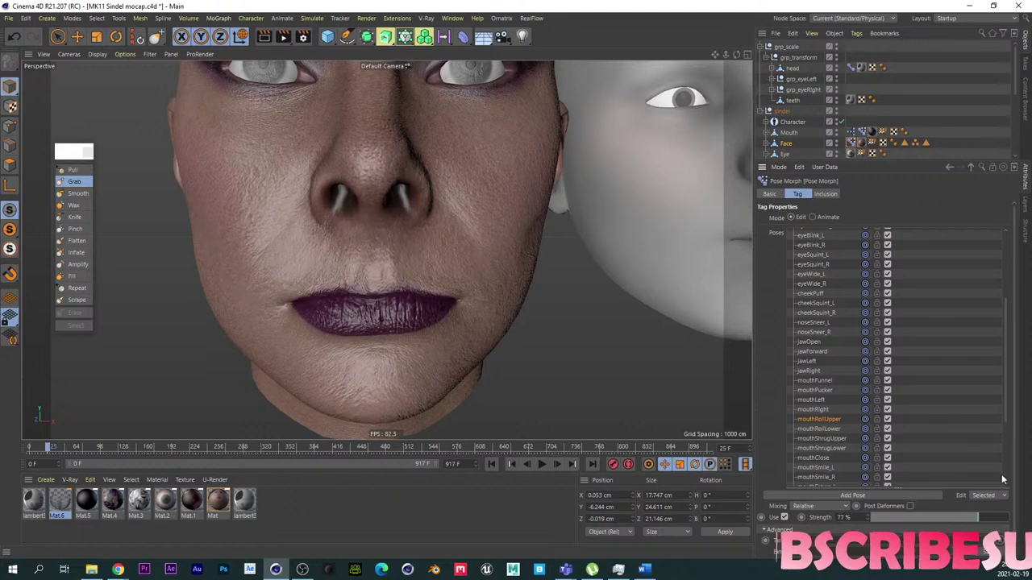
alt+right_drag(360, 287, 333, 285)
mouse_move(333, 286)
alt+mouse_down()
mouse_move(234, 290)
mouse_move(334, 286)
alt+mouse_up()
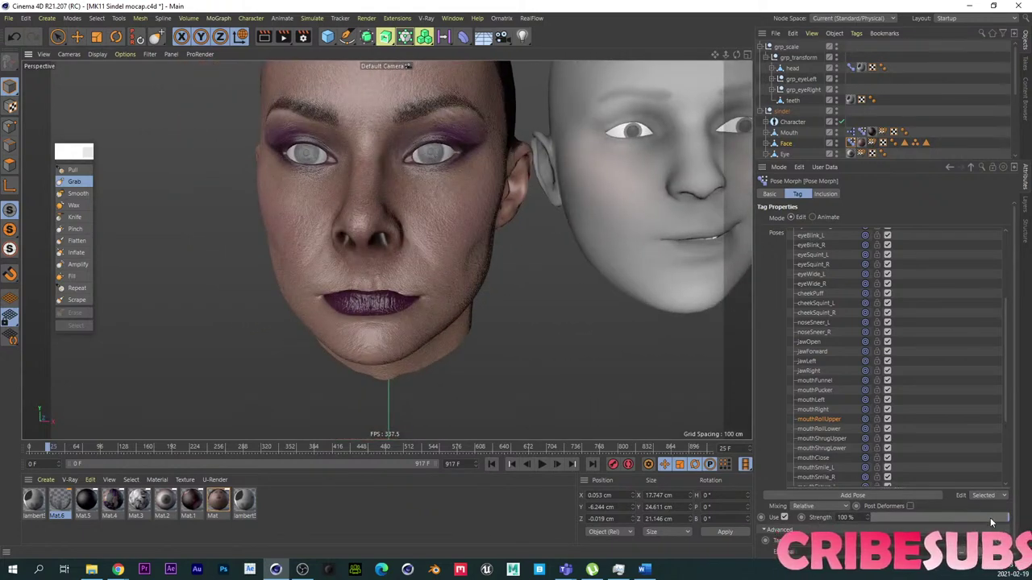
drag(990, 518, 1012, 516)
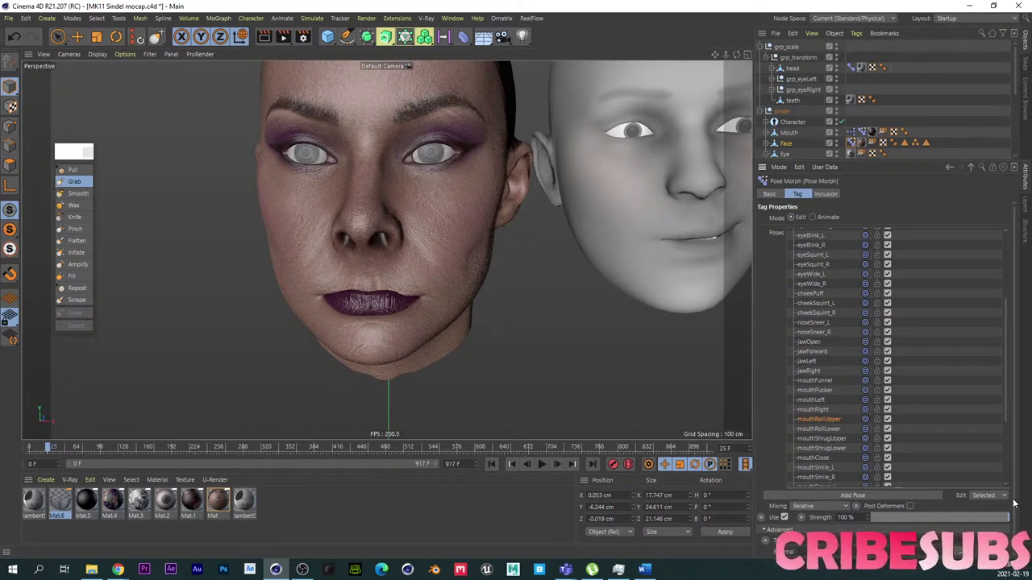
mouse_move(1004, 518)
mouse_down()
mouse_move(901, 518)
mouse_move(972, 496)
mouse_move(994, 502)
mouse_move(965, 496)
mouse_move(1017, 518)
mouse_up()
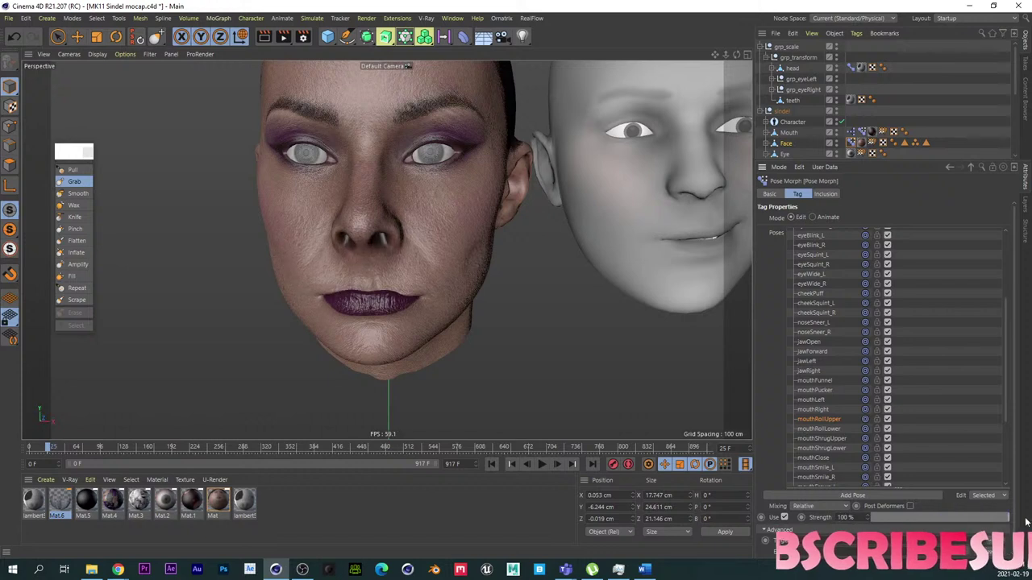
drag(935, 497, 1029, 511)
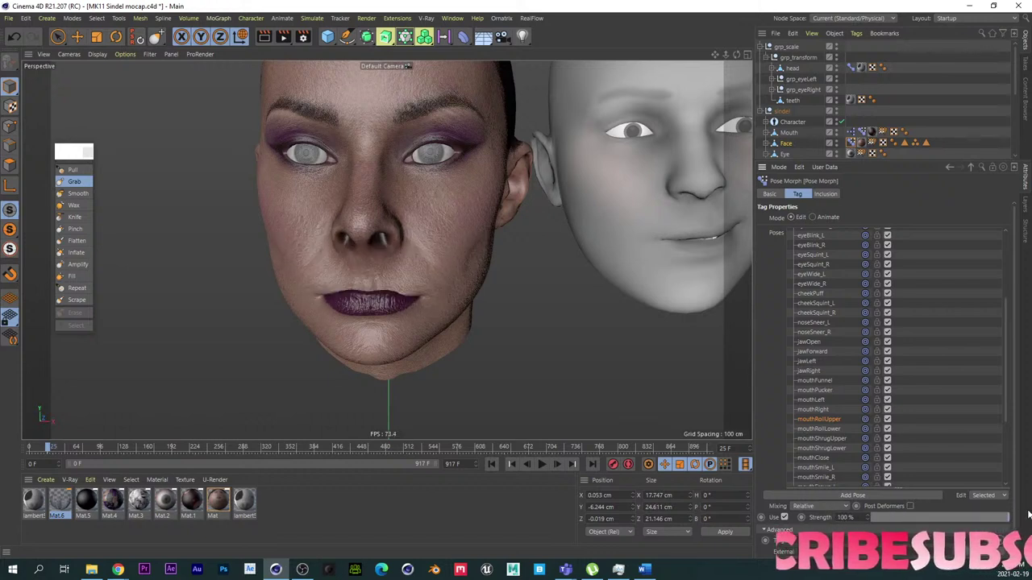
Step: Activate the mouthRollLower pose and pull the lower lip up with a Grab brush of about size 61 in the Y direction
click(818, 429)
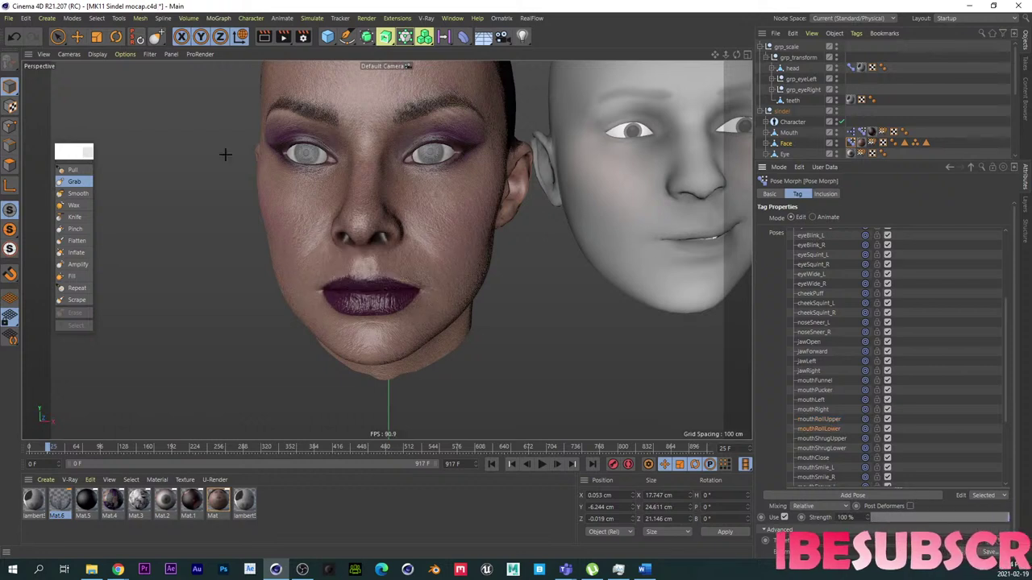
click(74, 182)
scroll(323, 247, up, 3)
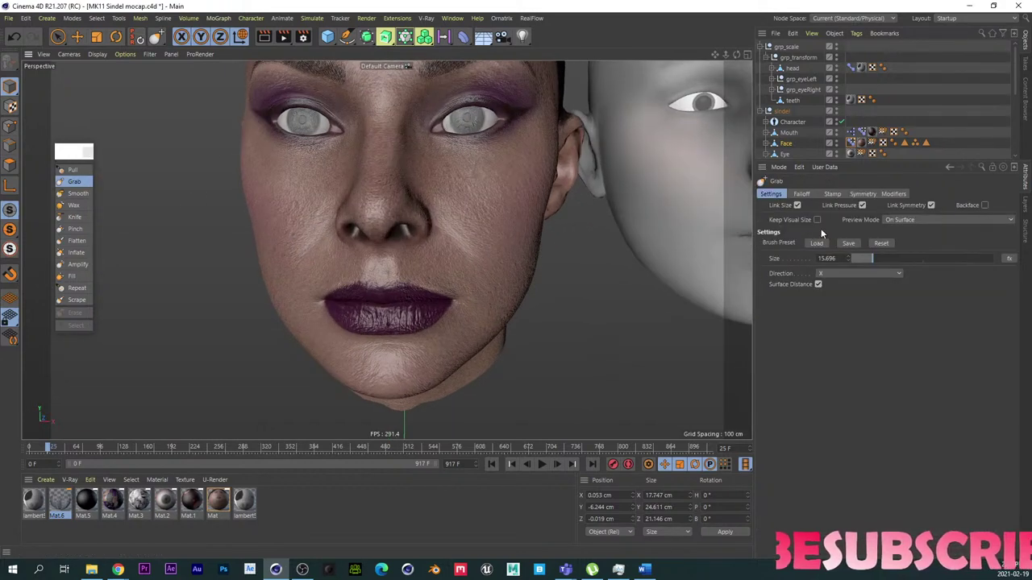
middle_drag(363, 345, 403, 334)
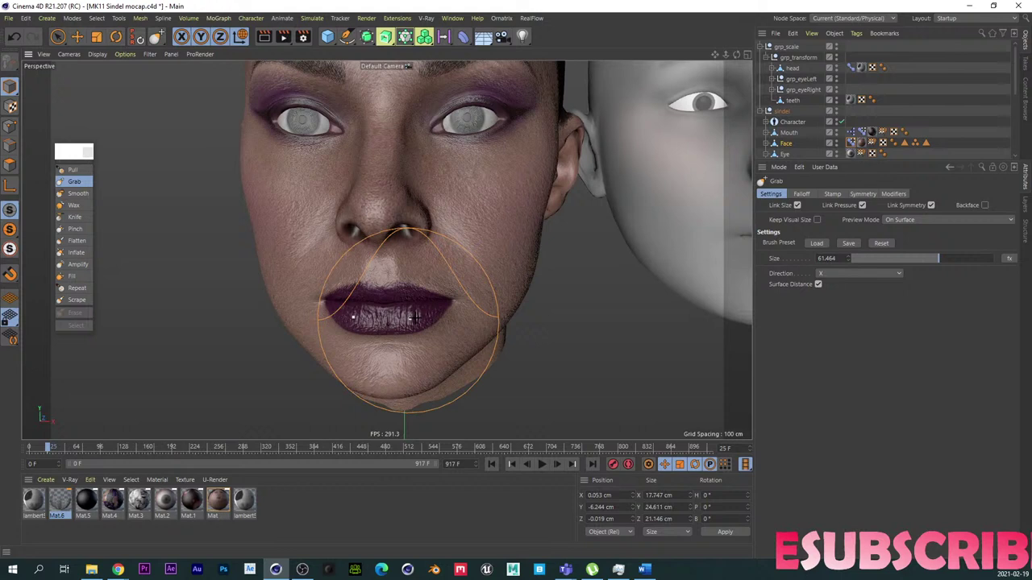
click(828, 273)
click(822, 302)
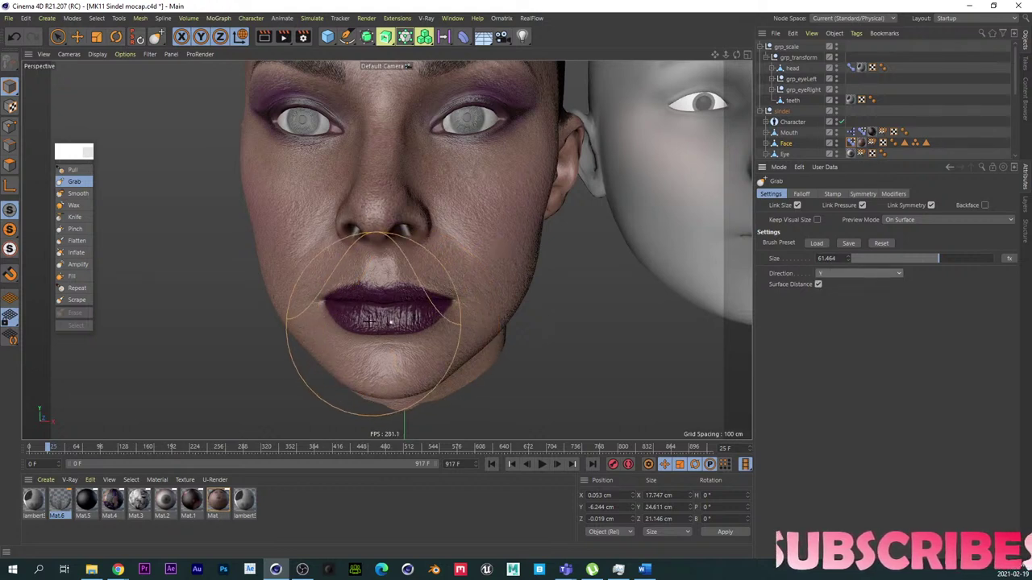
mouse_move(355, 323)
mouse_down()
mouse_move(355, 304)
mouse_move(416, 304)
mouse_move(417, 280)
mouse_up()
scroll(416, 301, up, 6)
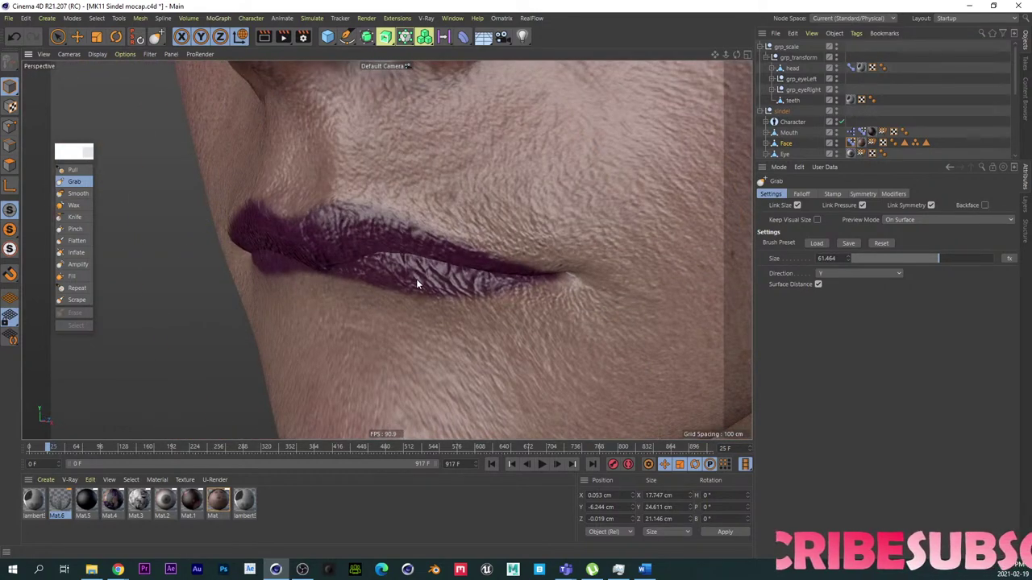
Step: Set the Grab brush's direction to Z, push the lower lip back into the mouth, and preview mouthRollLower by varying its strength
click(822, 275)
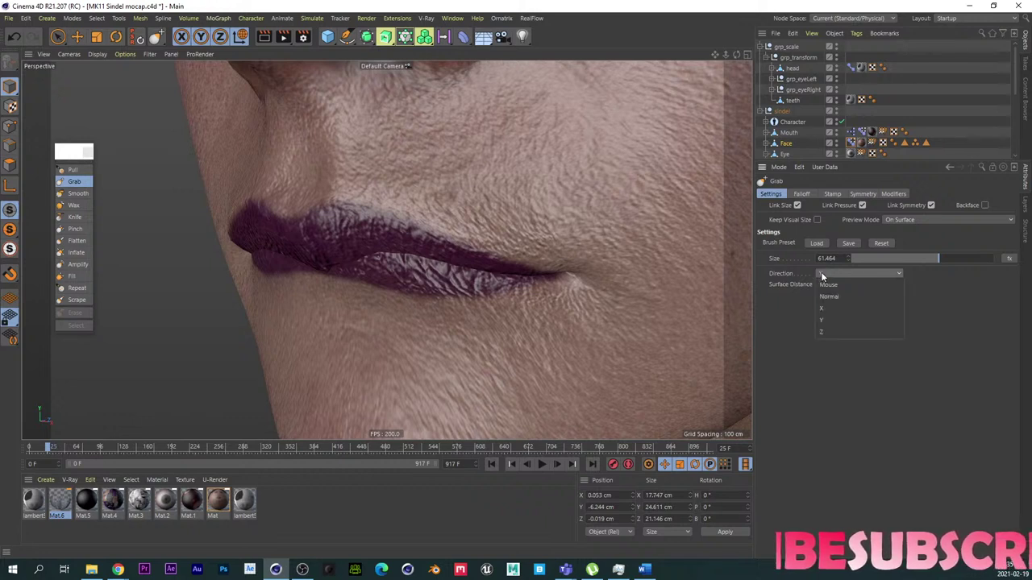
click(820, 332)
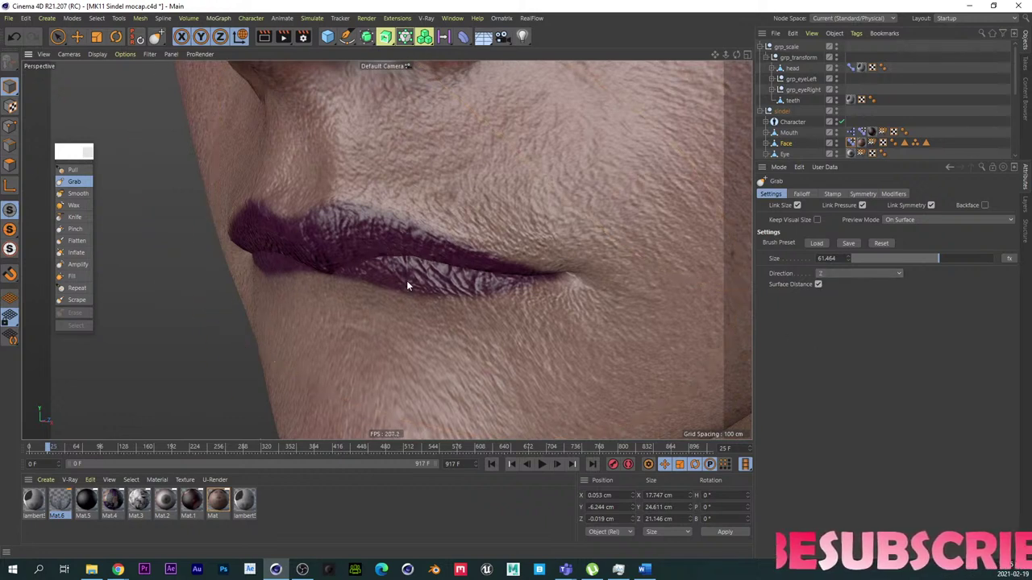
mouse_move(407, 285)
mouse_down()
mouse_move(421, 274)
mouse_move(488, 276)
mouse_up()
mouse_move(290, 277)
alt+mouse_down()
mouse_move(310, 279)
mouse_move(306, 287)
alt+mouse_up()
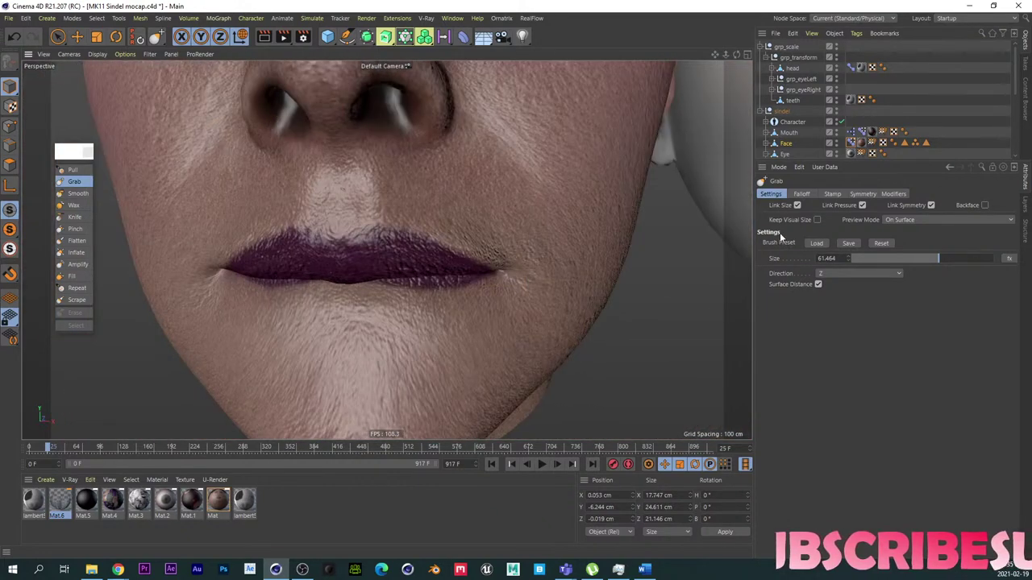
click(852, 142)
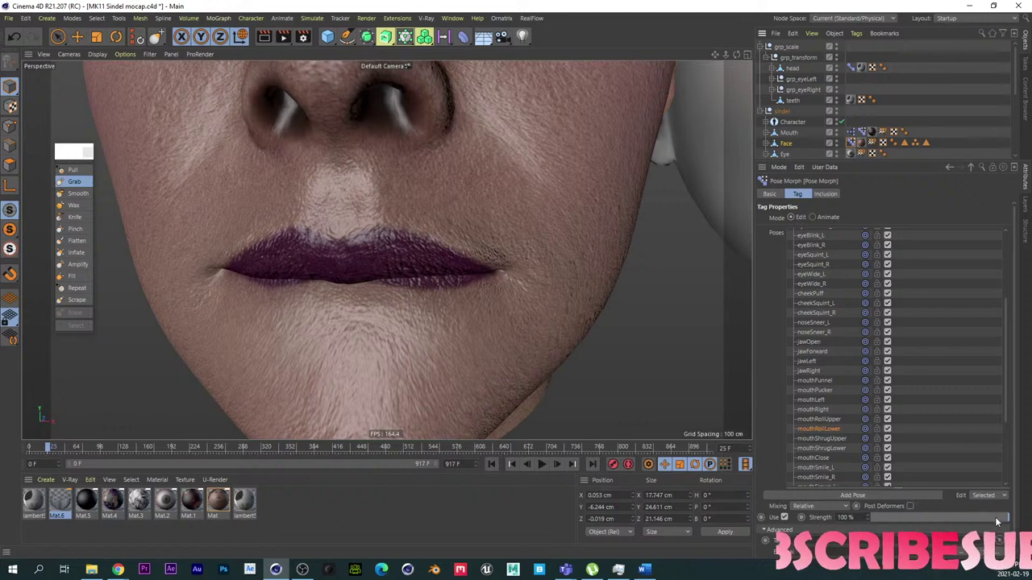
mouse_move(997, 522)
mouse_down()
mouse_move(925, 516)
mouse_move(996, 518)
mouse_move(852, 487)
mouse_move(1010, 517)
mouse_up()
Step: Set the Grab brush to the Y direction and about size 82, reshape the chin vertically, and preview mouthRollLower at 100% strength
alt+right_drag(440, 289, 406, 284)
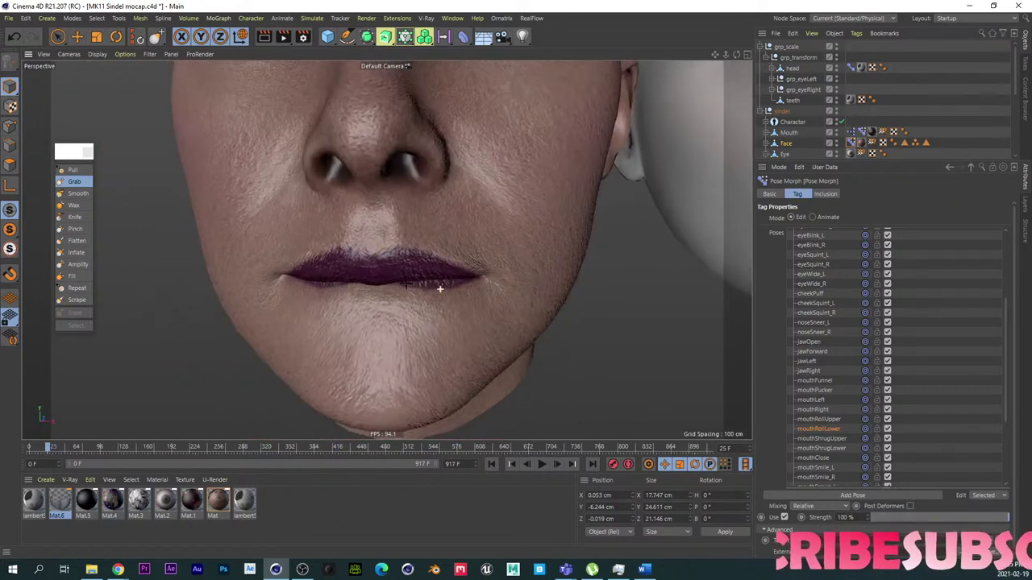
alt+middle_drag(440, 288, 521, 223)
click(75, 181)
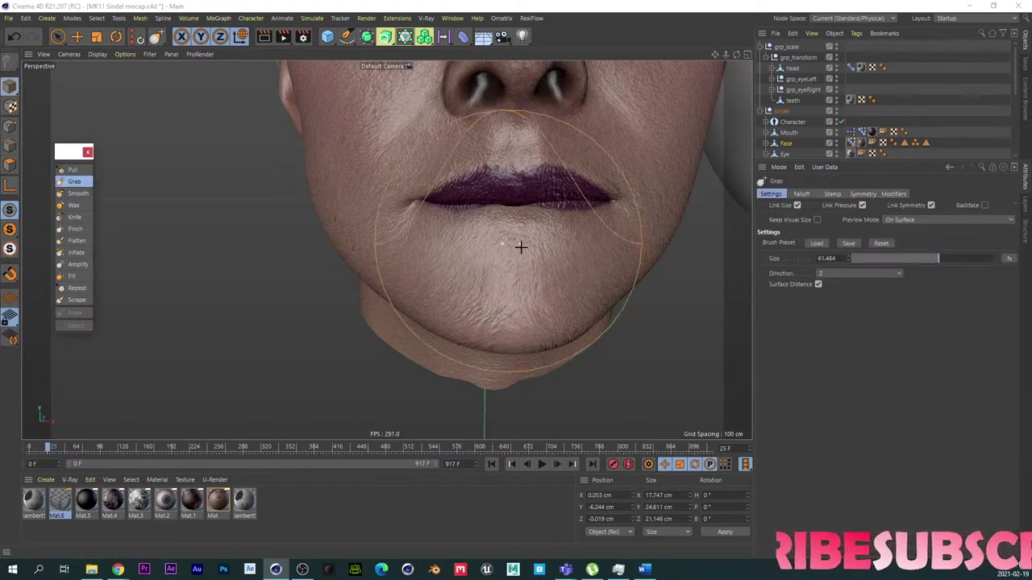
click(851, 274)
click(832, 312)
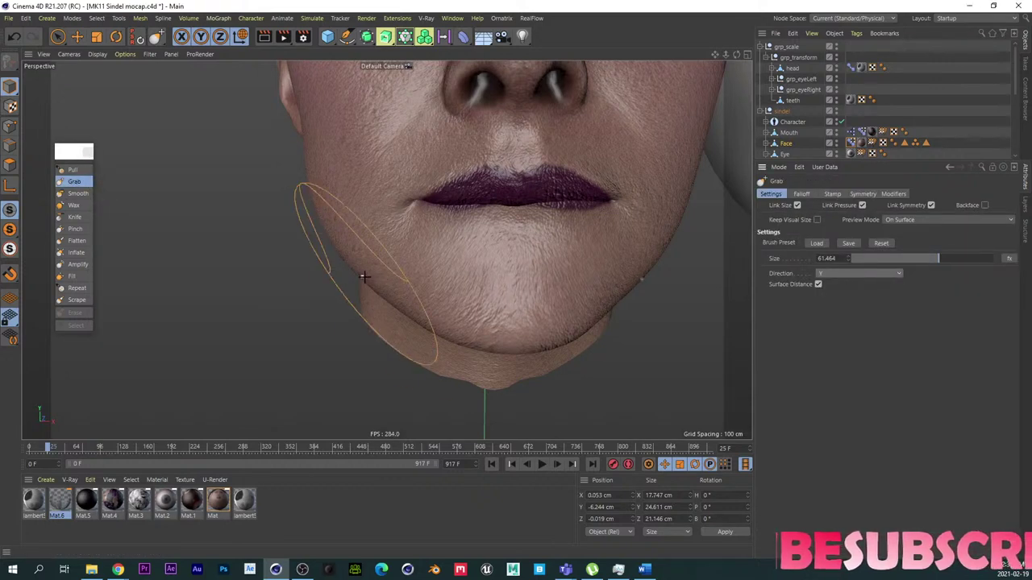
middle_drag(399, 275, 428, 278)
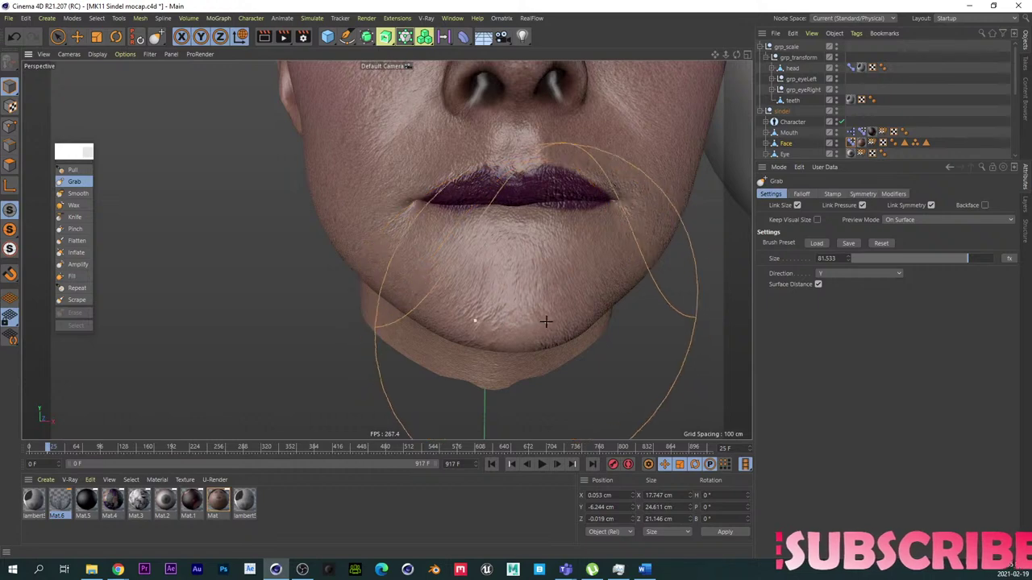
mouse_move(546, 321)
mouse_down()
mouse_move(486, 286)
mouse_move(460, 286)
mouse_up()
scroll(534, 295, down, 3)
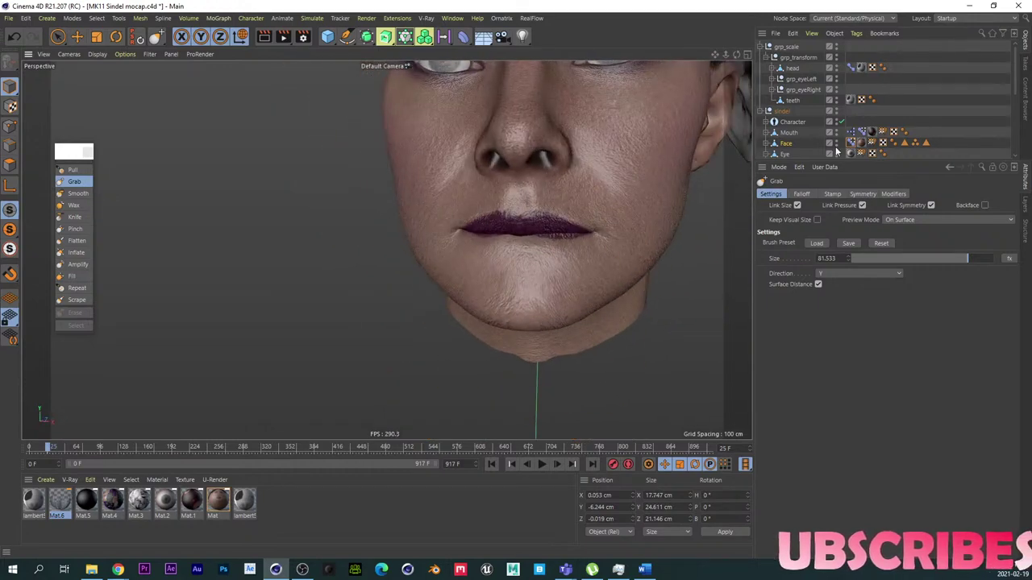
click(851, 142)
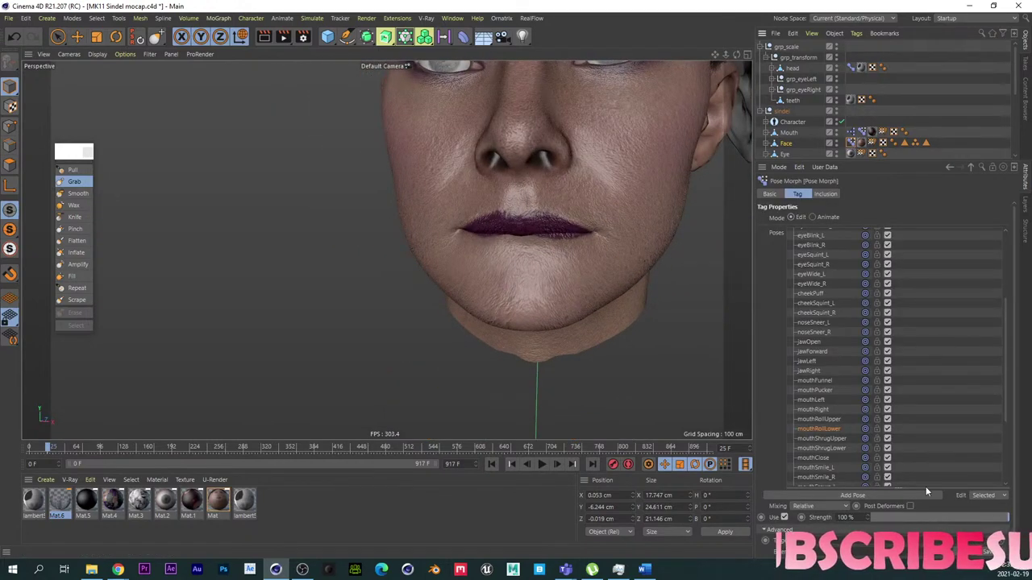
mouse_move(1006, 517)
mouse_down()
mouse_move(883, 505)
mouse_move(1007, 516)
mouse_up()
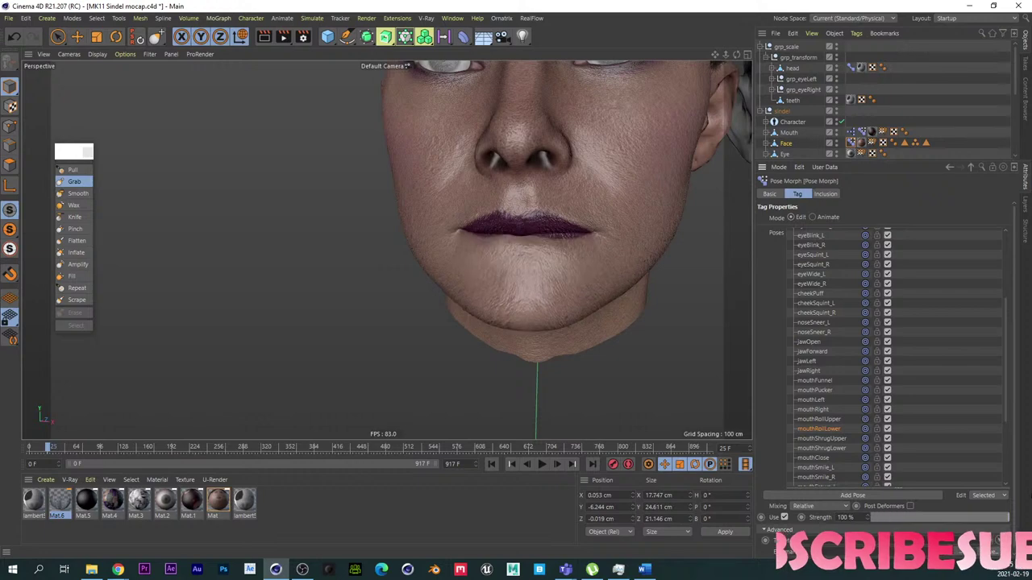
Step: Turn off the Grab brush's X (YZ) symmetry and check both halves of the lip line for the mouthRollLower pose
scroll(580, 229, up, 8)
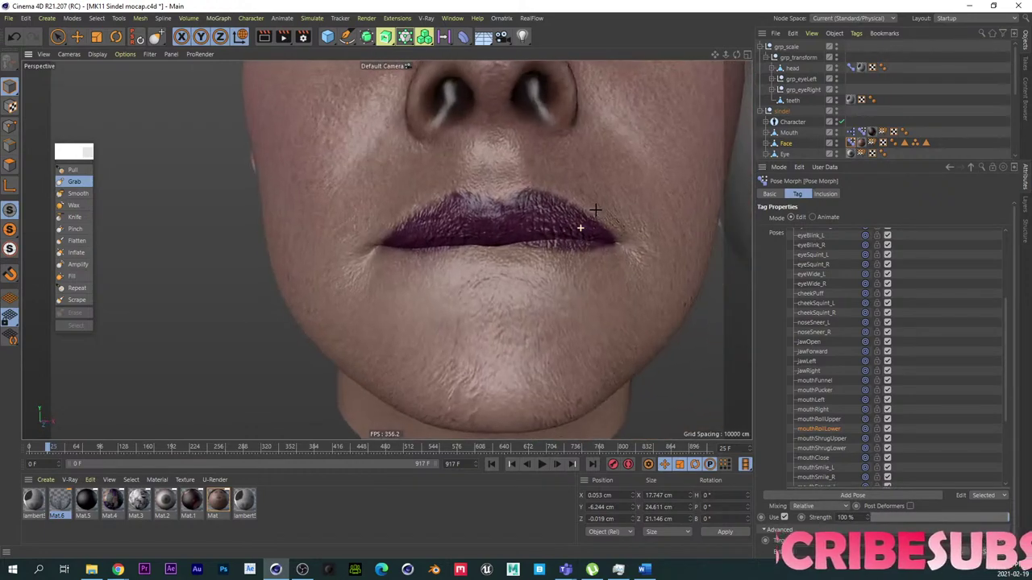
click(76, 181)
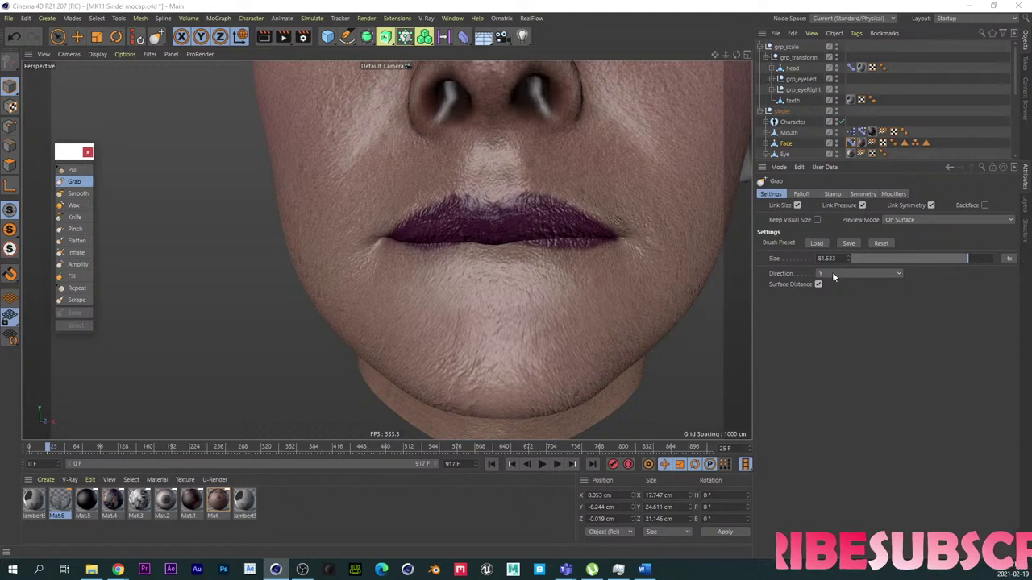
click(862, 193)
click(790, 254)
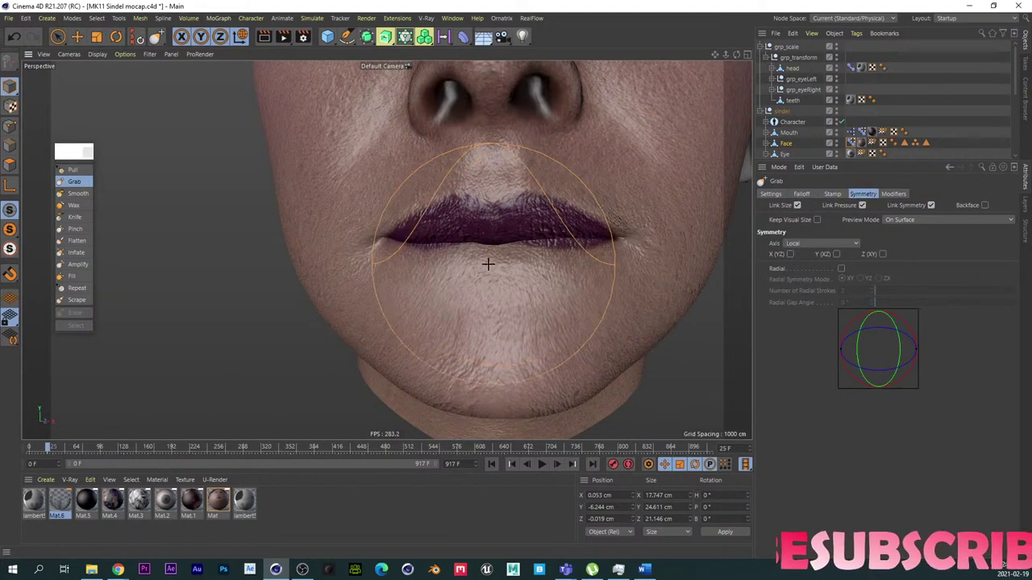
scroll(520, 258, up, 3)
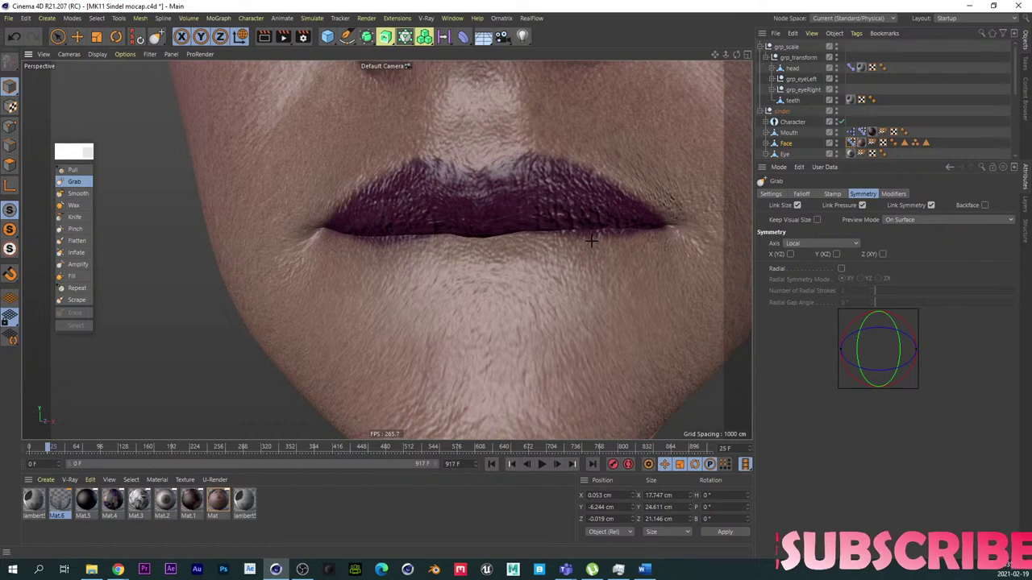
scroll(518, 281, down, 3)
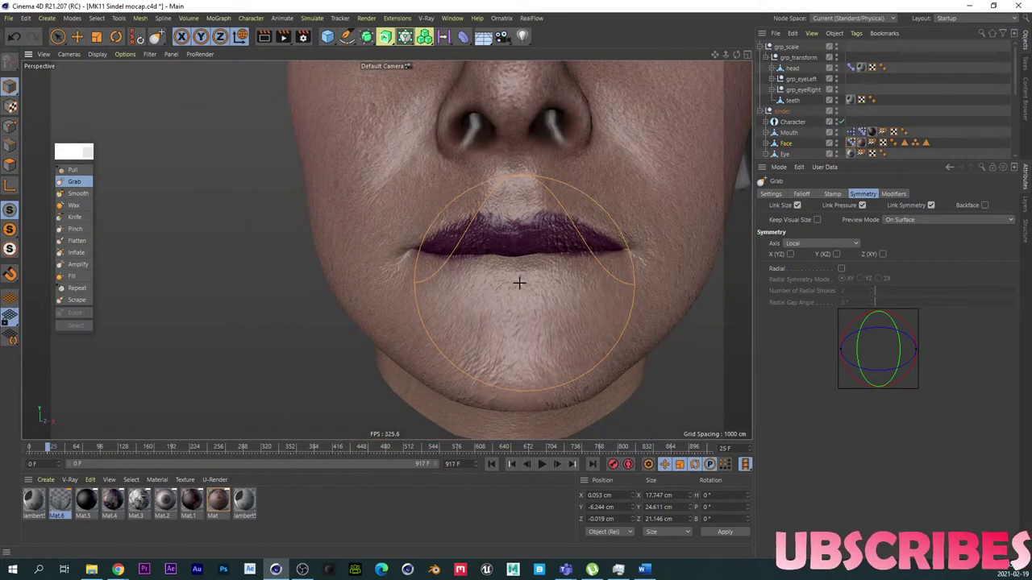
mouse_move(546, 282)
alt+mouse_down()
mouse_move(560, 282)
mouse_move(476, 307)
mouse_move(518, 305)
alt+mouse_up()
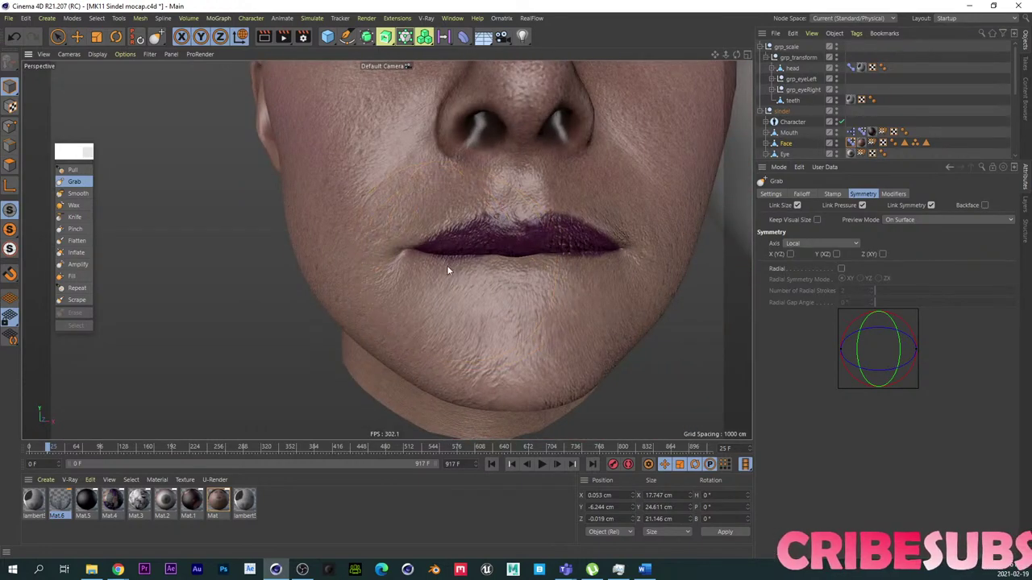
Step: Switch the Face object's Pose Morph tag to Animate mode and reset all pose sliders
click(853, 144)
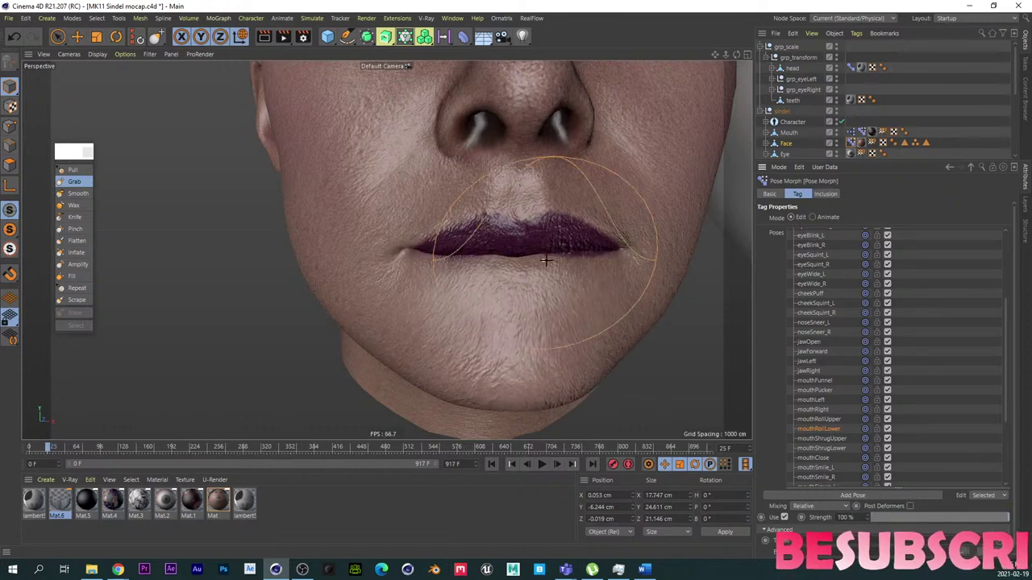
scroll(553, 249, up, 2)
alt+drag(489, 287, 475, 288)
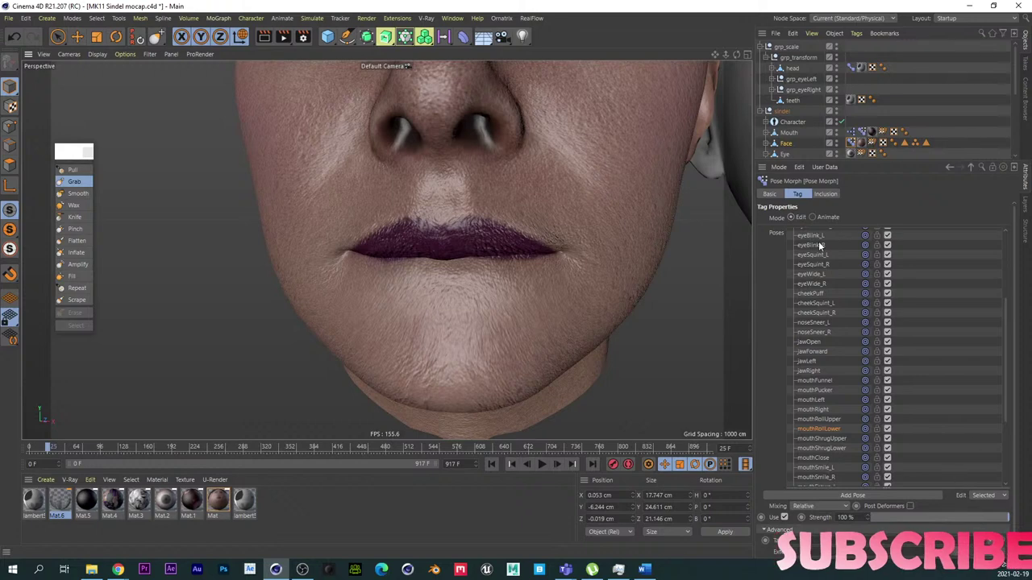
click(813, 217)
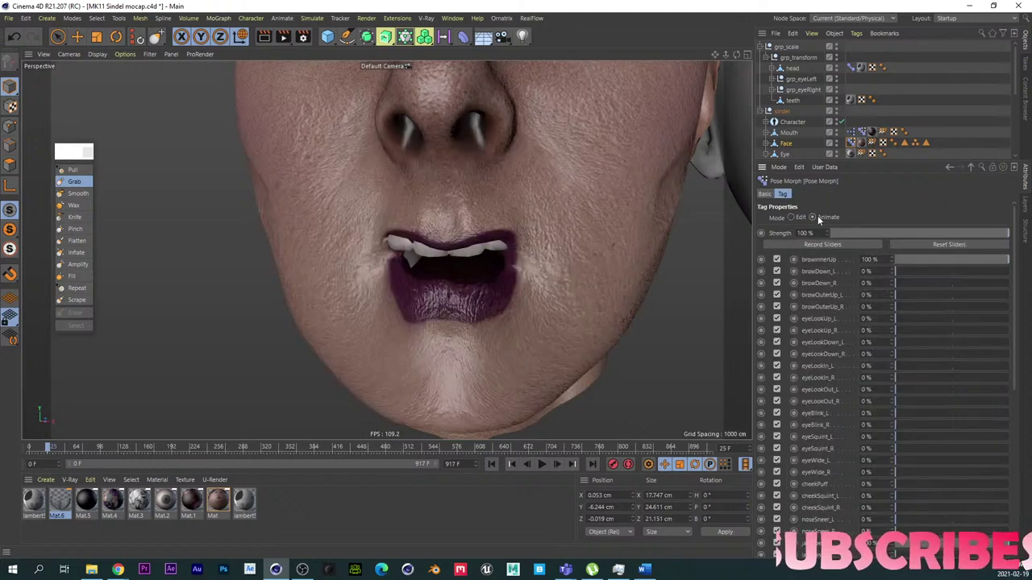
click(961, 250)
Step: Blend mouthRollUpper at 57% with mouthRollLower at 32% and examine the mouth from the front and both sides
scroll(1017, 379, down, 5)
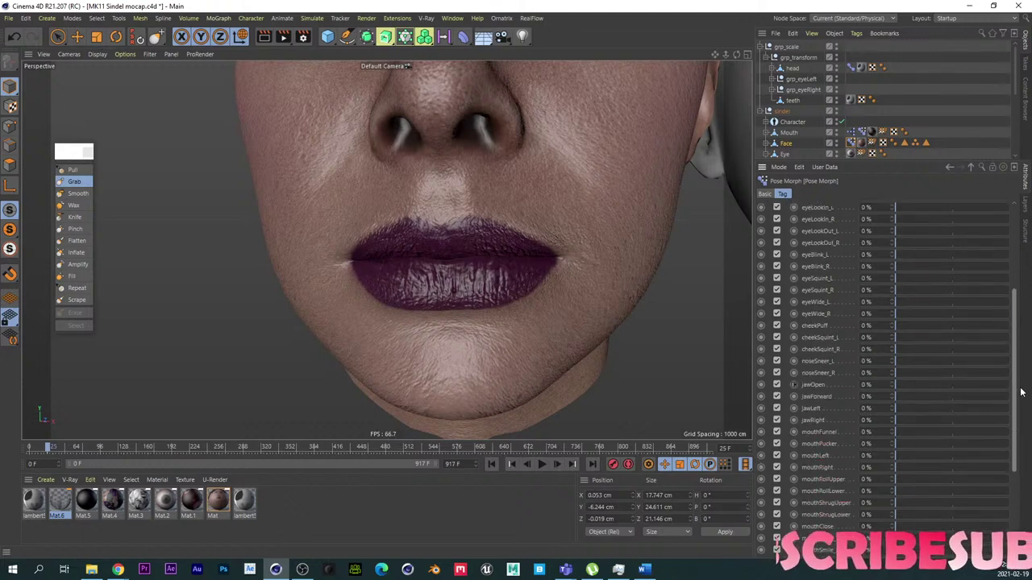
scroll(1017, 395, down, 4)
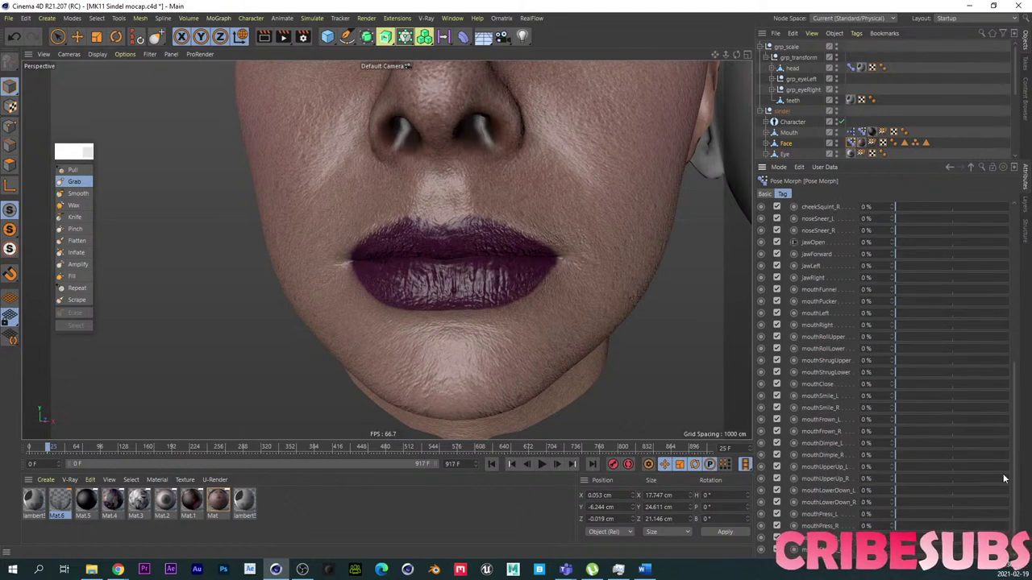
scroll(467, 276, down, 5)
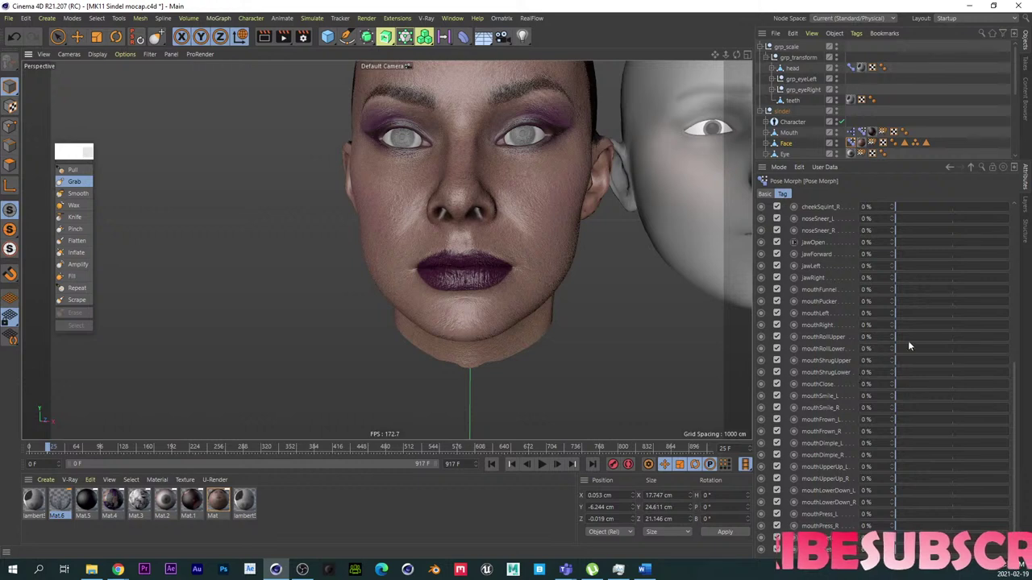
drag(908, 338, 937, 350)
click(930, 346)
scroll(502, 250, up, 10)
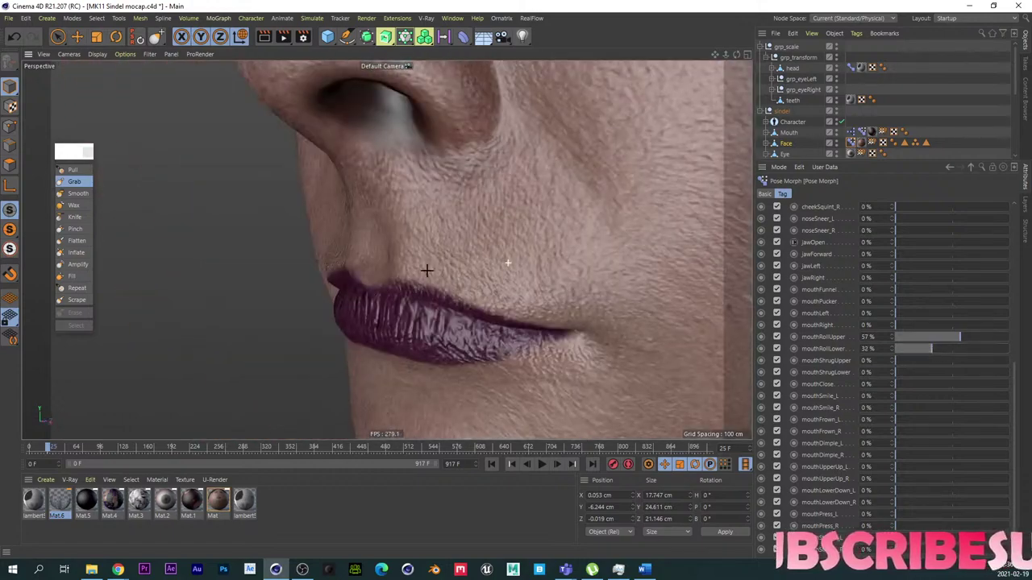
alt+drag(428, 271, 514, 262)
scroll(499, 270, down, 8)
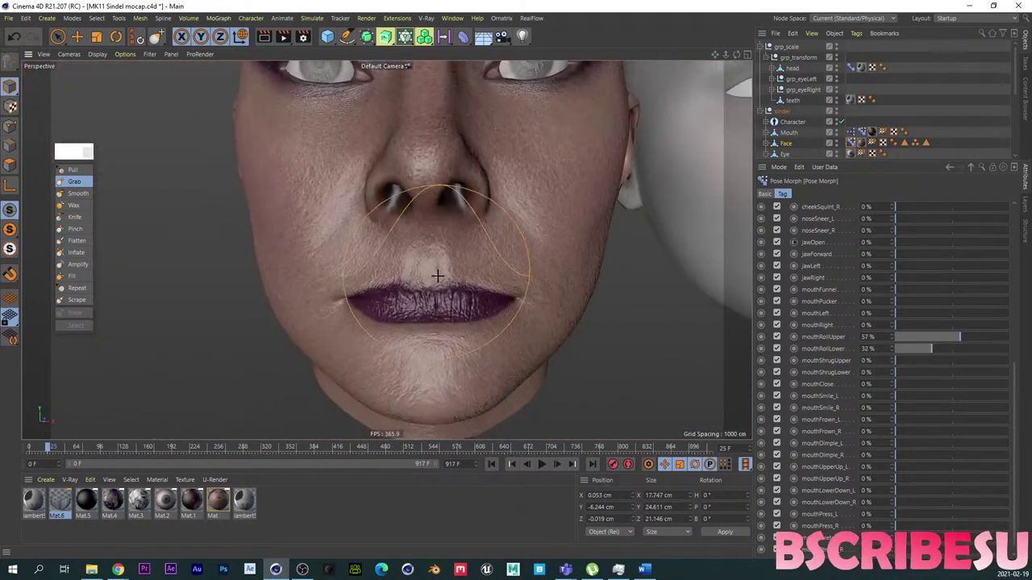
alt+drag(445, 276, 553, 269)
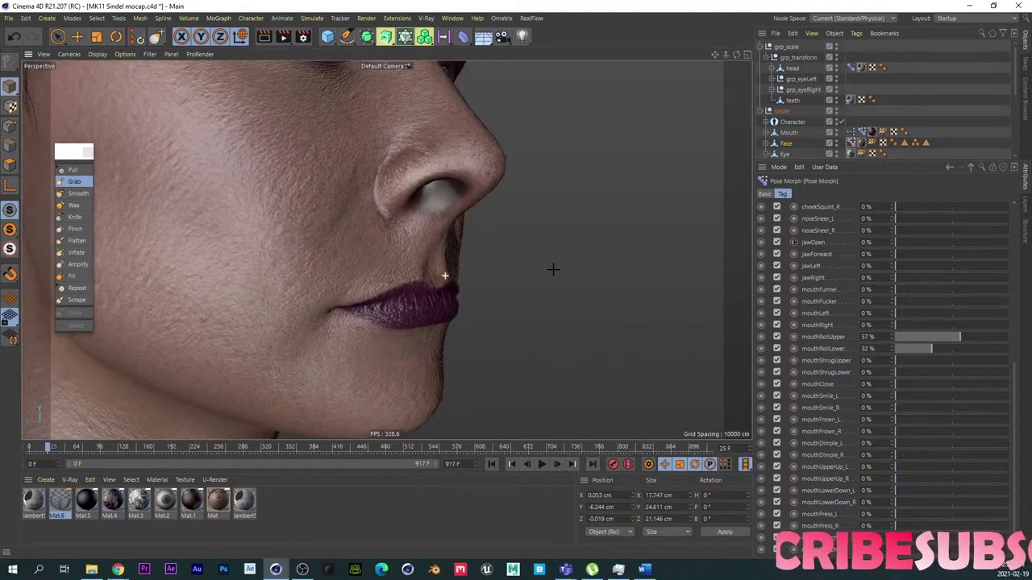
Step: Return the Pose Morph tag to Edit mode, select the mouthRollUpper pose, and set its strength to 100%
scroll(822, 276, up, 5)
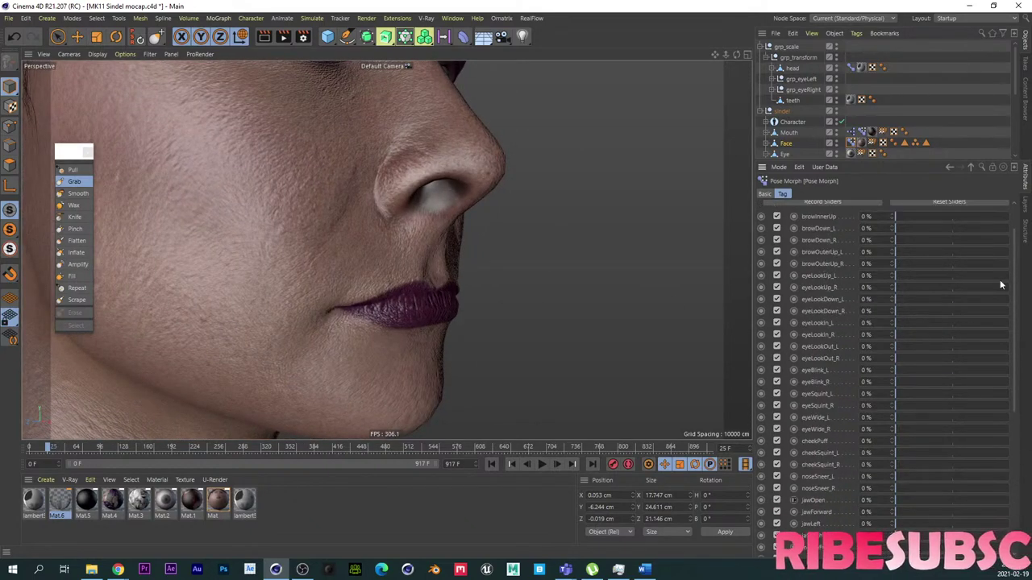
drag(1016, 278, 1018, 244)
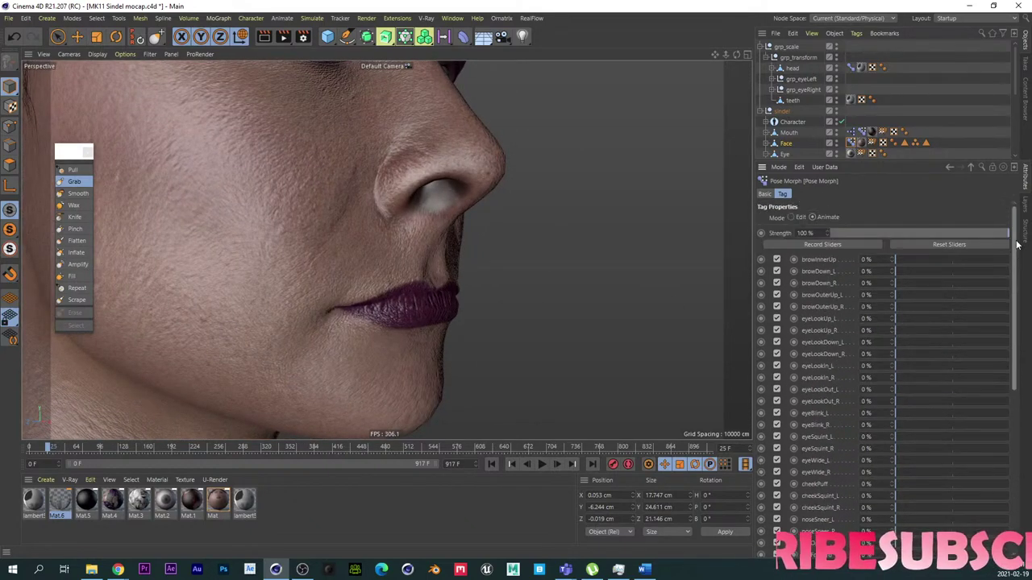
click(801, 218)
click(834, 420)
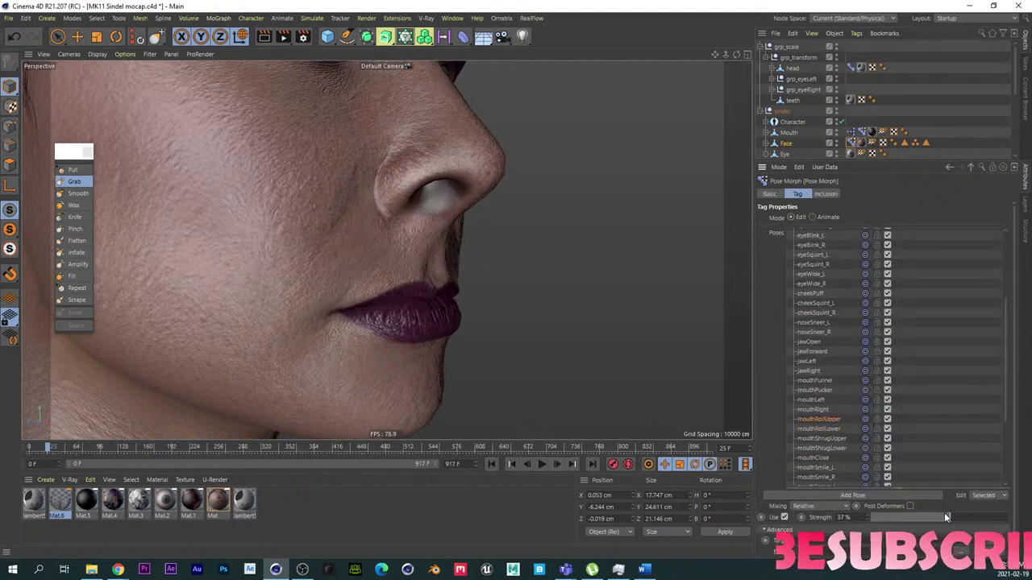
drag(946, 518, 1008, 517)
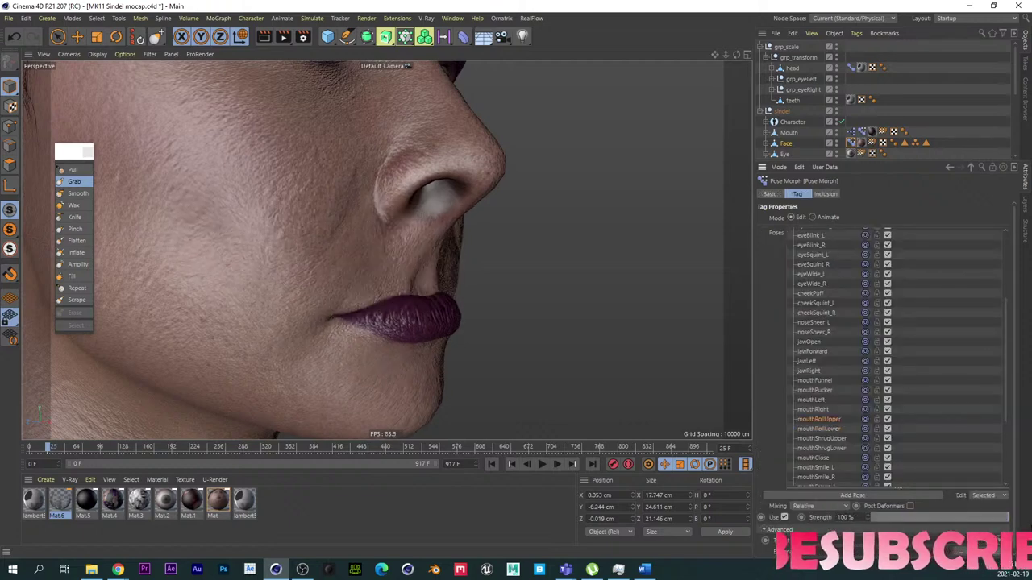
Step: With X (YZ) symmetry on, set the Grab brush to the Z direction and about size 43, and reshape the area above the upper lip
click(75, 182)
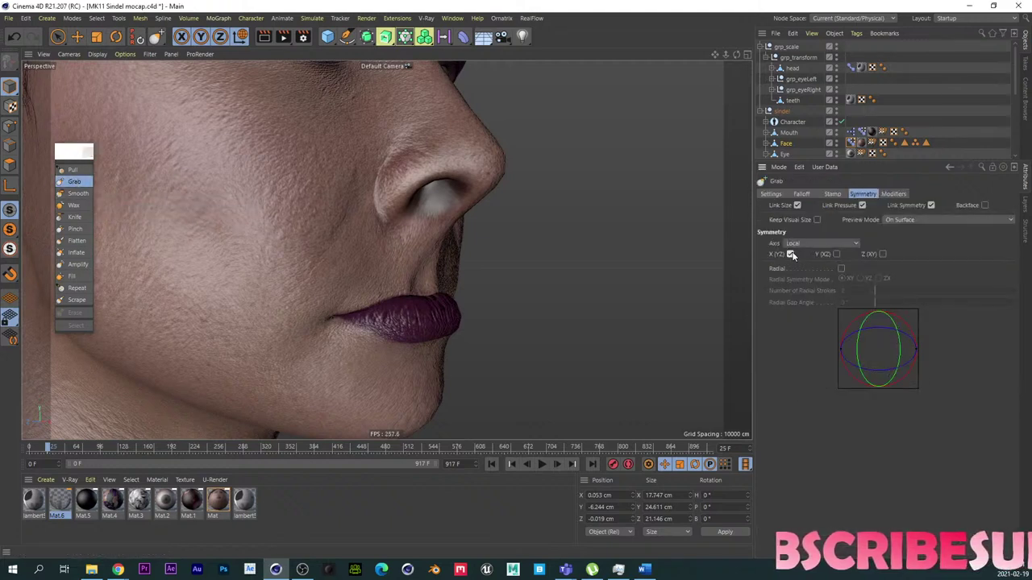
click(771, 194)
click(823, 273)
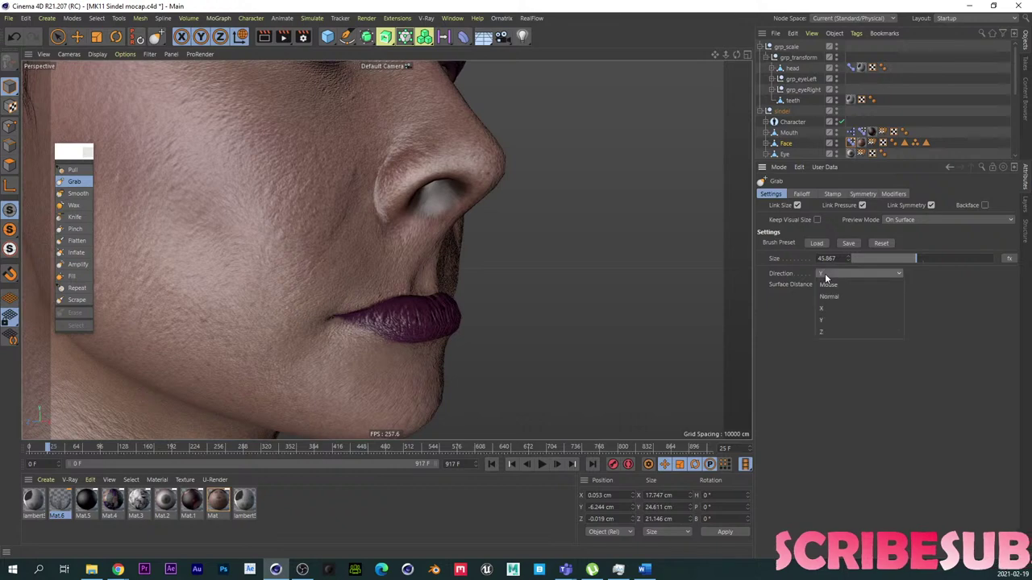
click(837, 330)
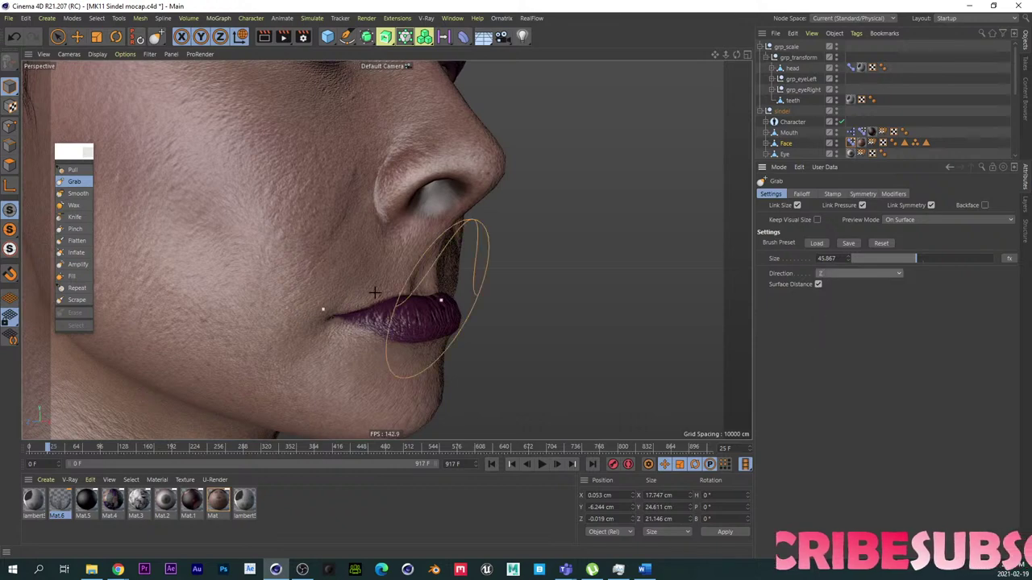
alt+right_drag(379, 281, 420, 265)
middle_drag(420, 264, 402, 262)
drag(379, 251, 387, 249)
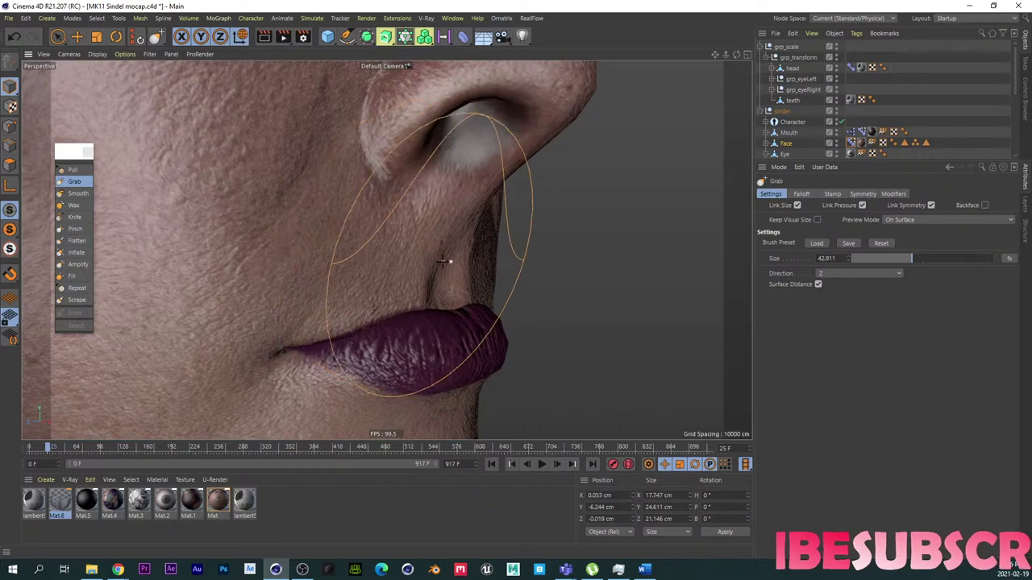
mouse_move(445, 263)
mouse_down()
mouse_move(401, 292)
mouse_move(405, 309)
mouse_up()
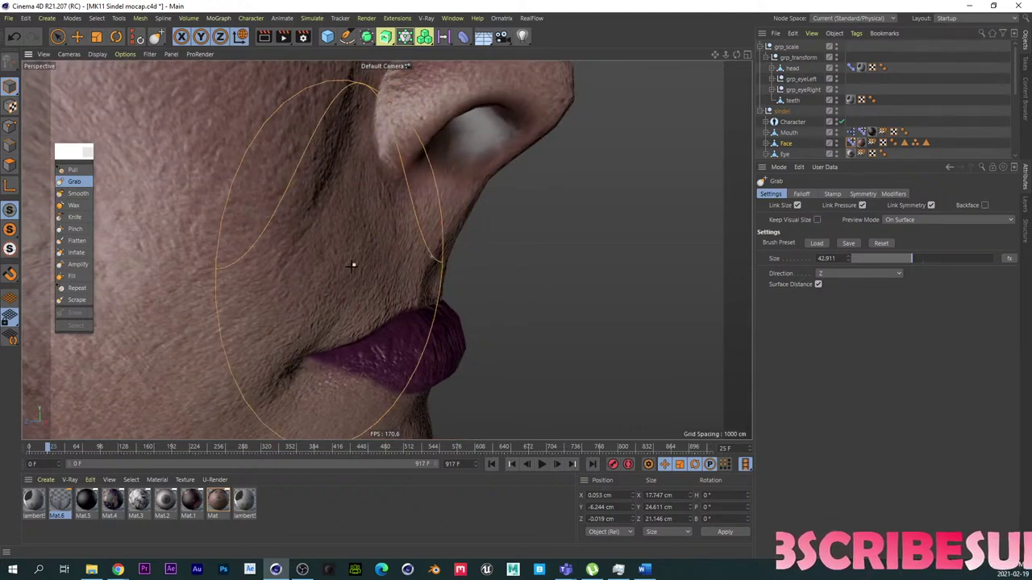
Step: Examine the upper lip from both sides and against the capture head, then preview mouthRollUpper by varying its strength back to 100%
alt+drag(403, 259, 113, 282)
alt+right_drag(412, 276, 362, 274)
alt+drag(307, 260, 403, 292)
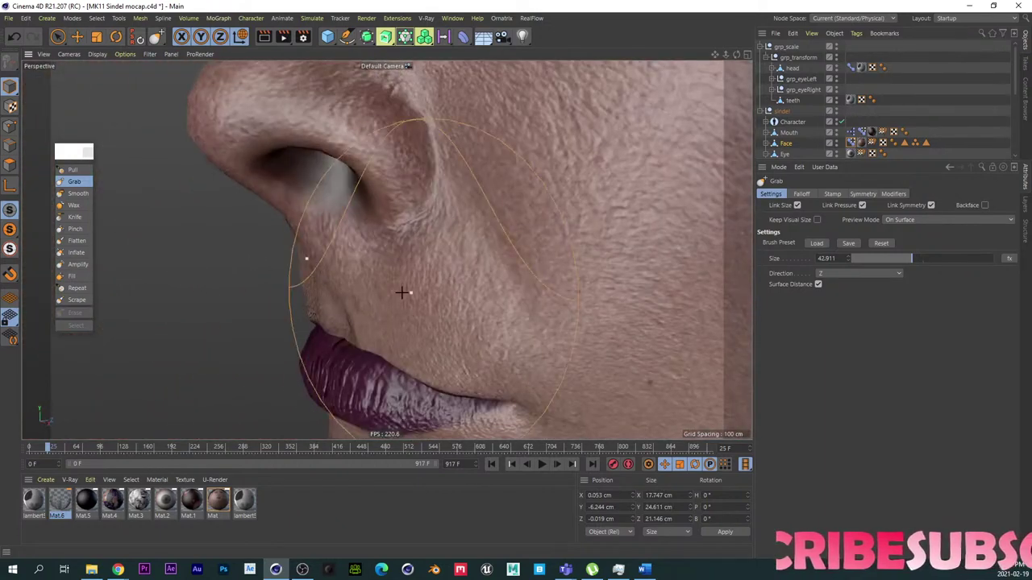
alt+middle_drag(362, 307, 448, 285)
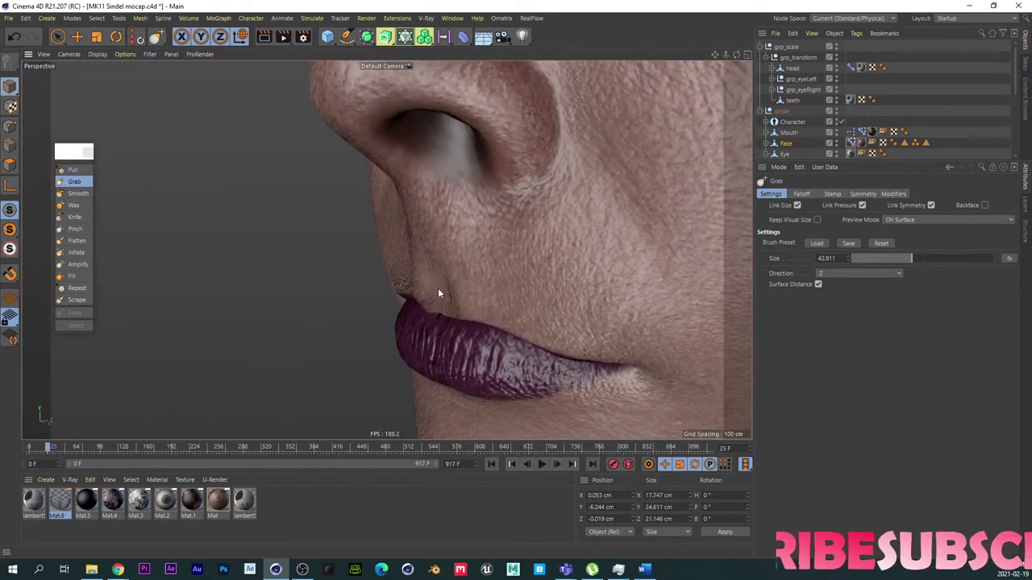
mouse_move(438, 287)
alt+mouse_down()
mouse_move(491, 267)
mouse_move(344, 317)
alt+mouse_up()
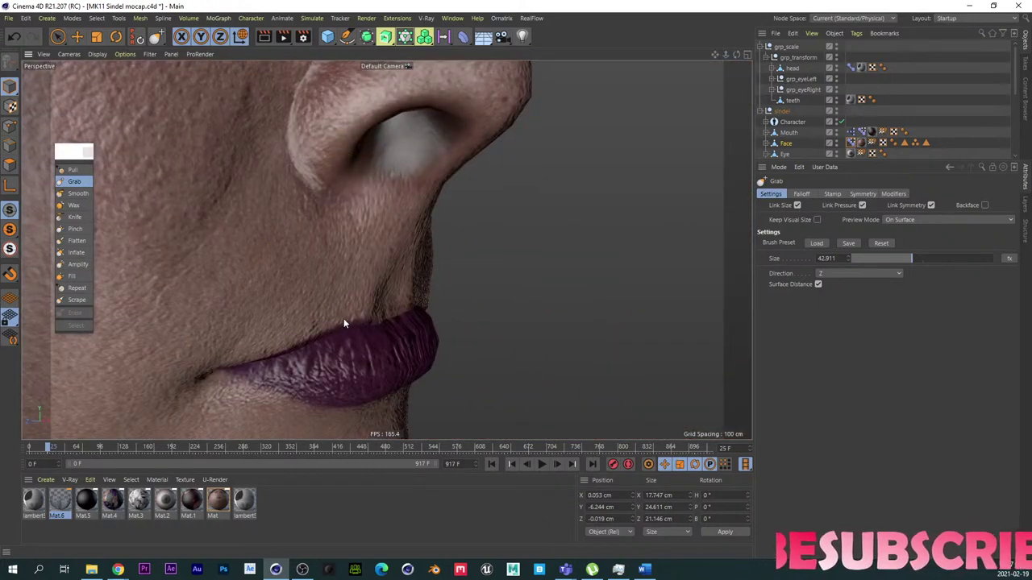
alt+right_drag(344, 320, 307, 301)
mouse_move(306, 302)
alt+mouse_down()
mouse_move(266, 292)
mouse_move(321, 297)
alt+mouse_up()
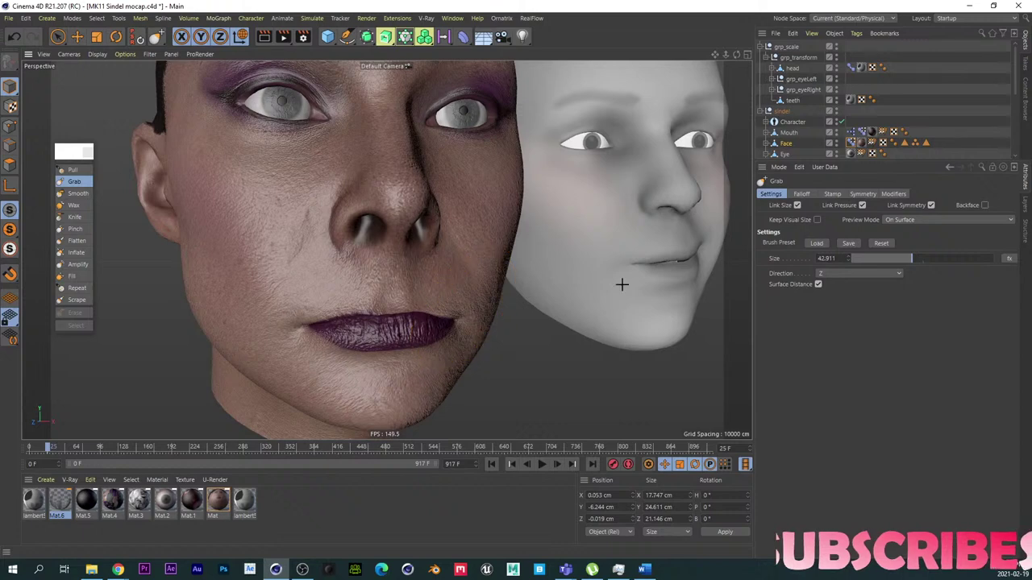
click(852, 143)
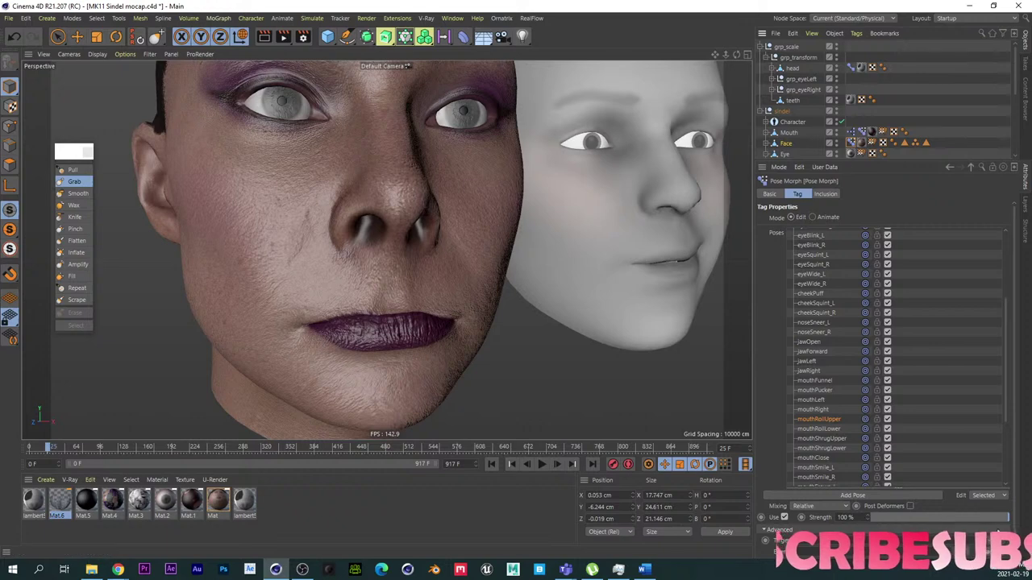
drag(998, 518, 1020, 452)
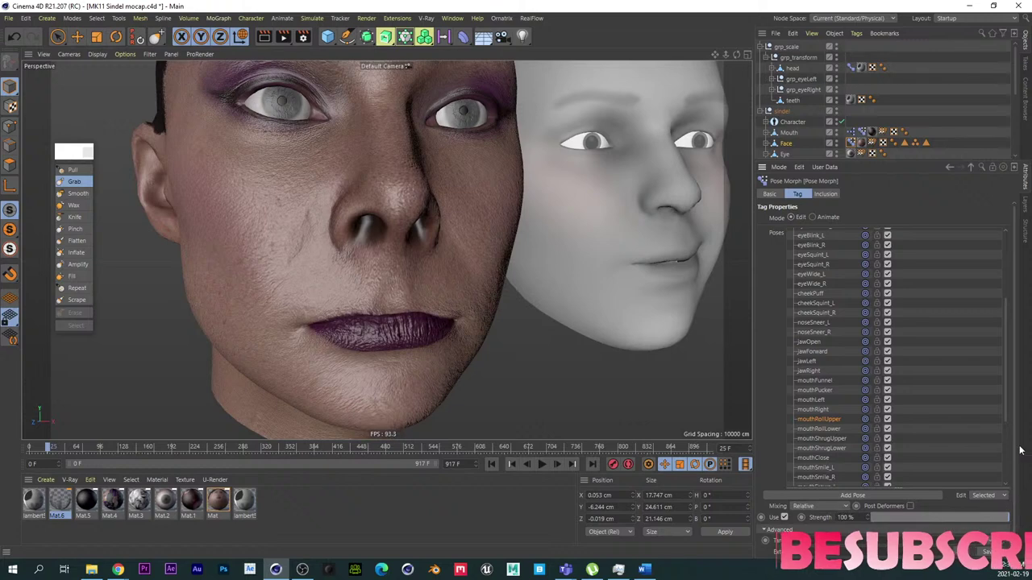
Step: In Animate mode, preview the poses with mouthRollLower at 0%, mouthRollUpper at 72%, and mouthShrugLower at 32%
click(813, 218)
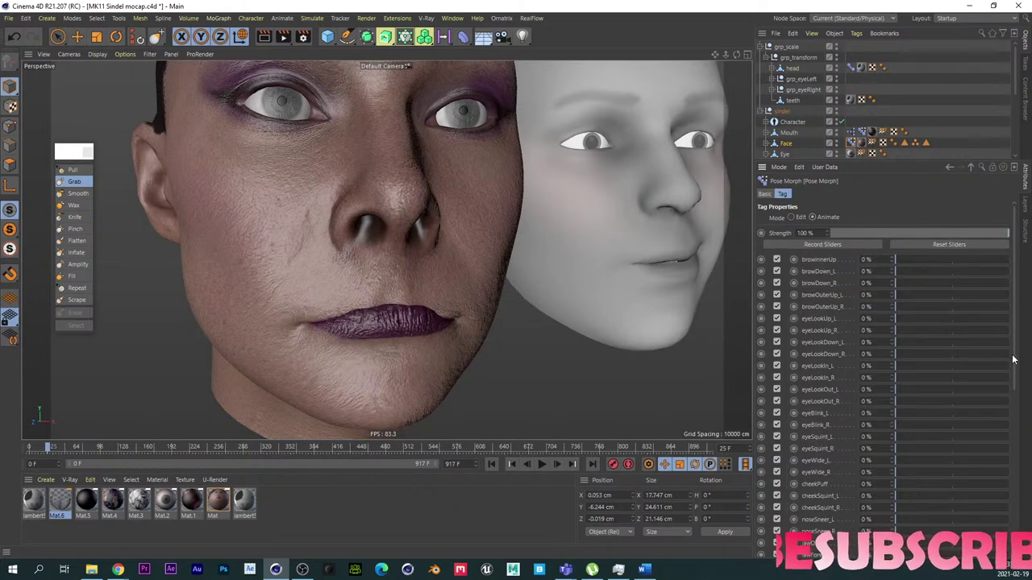
drag(1013, 357, 1015, 478)
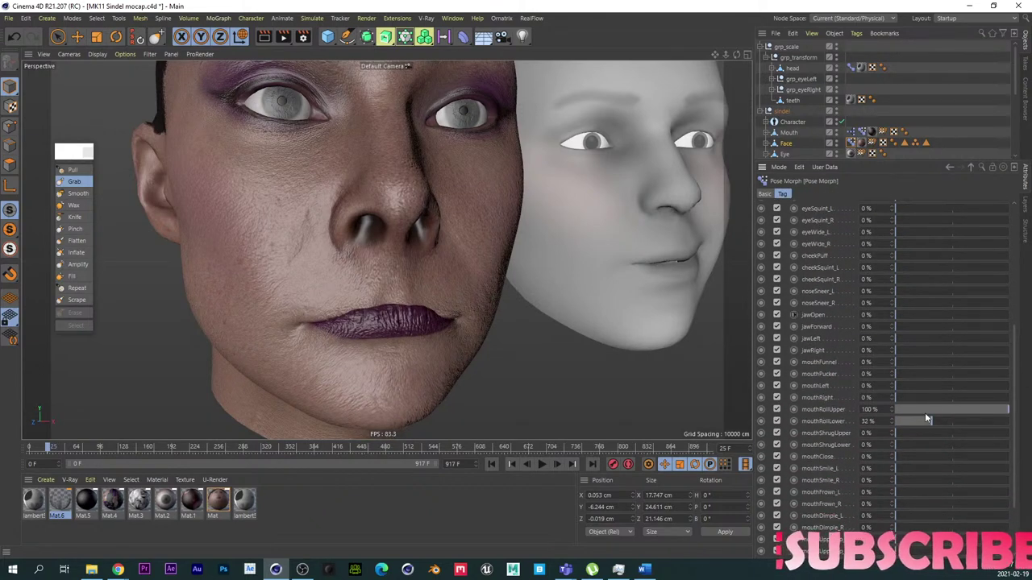
drag(925, 415, 856, 427)
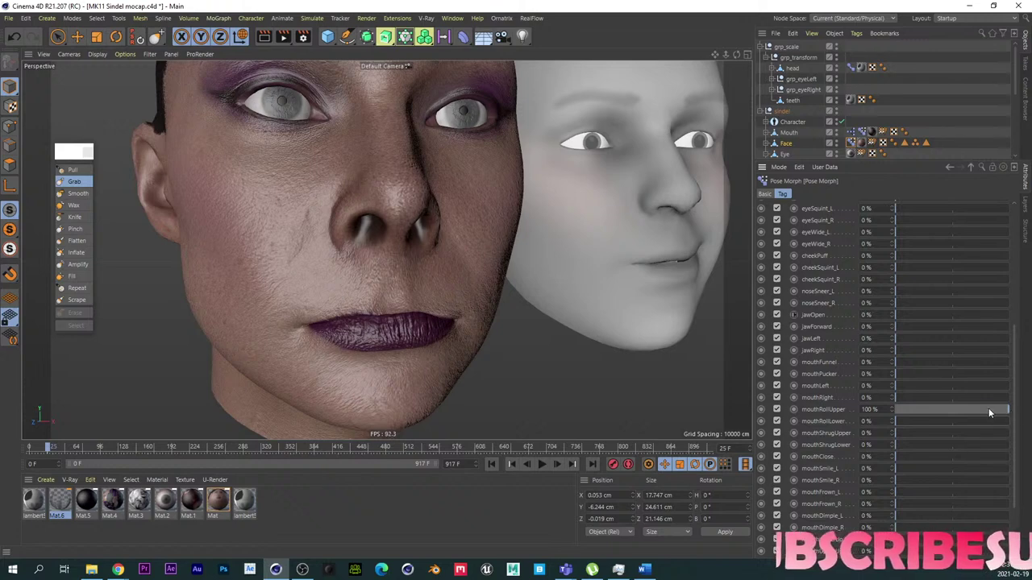
drag(989, 408, 883, 422)
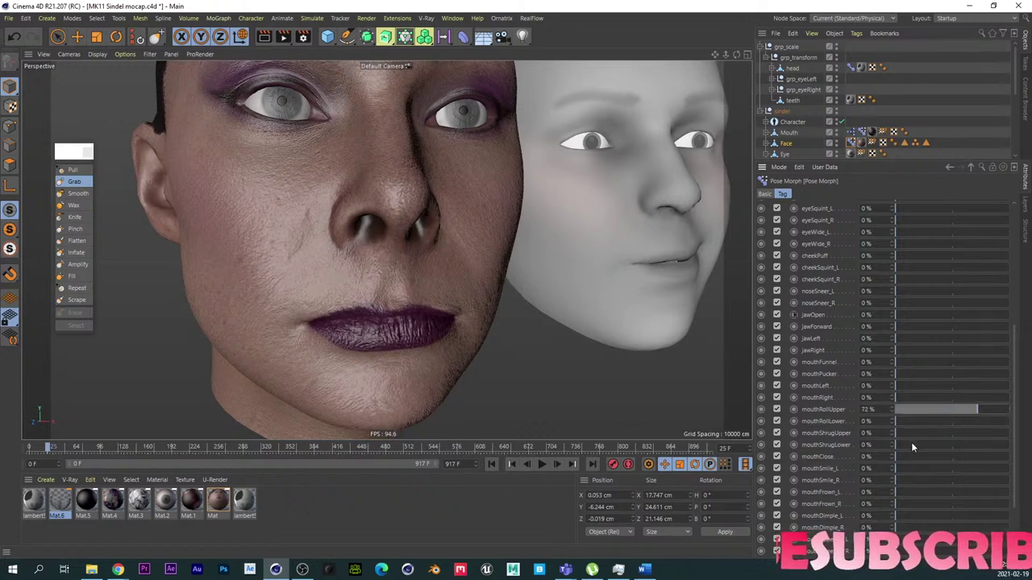
drag(911, 444, 932, 441)
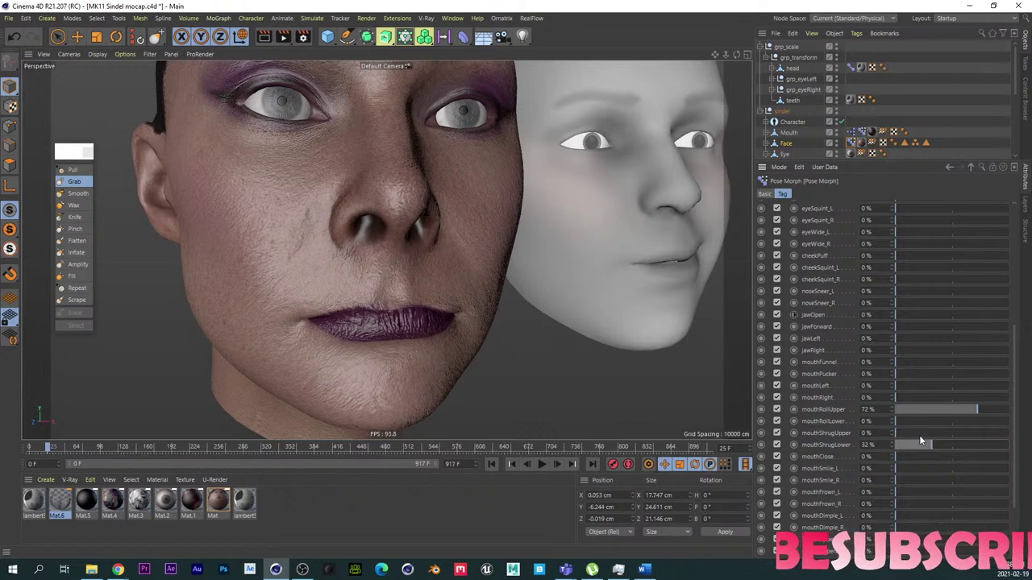
Step: Return the Pose Morph tag to Edit mode and preview mouthShrugUpper and mouthShrugLower by varying their strength
scroll(842, 332, up, 5)
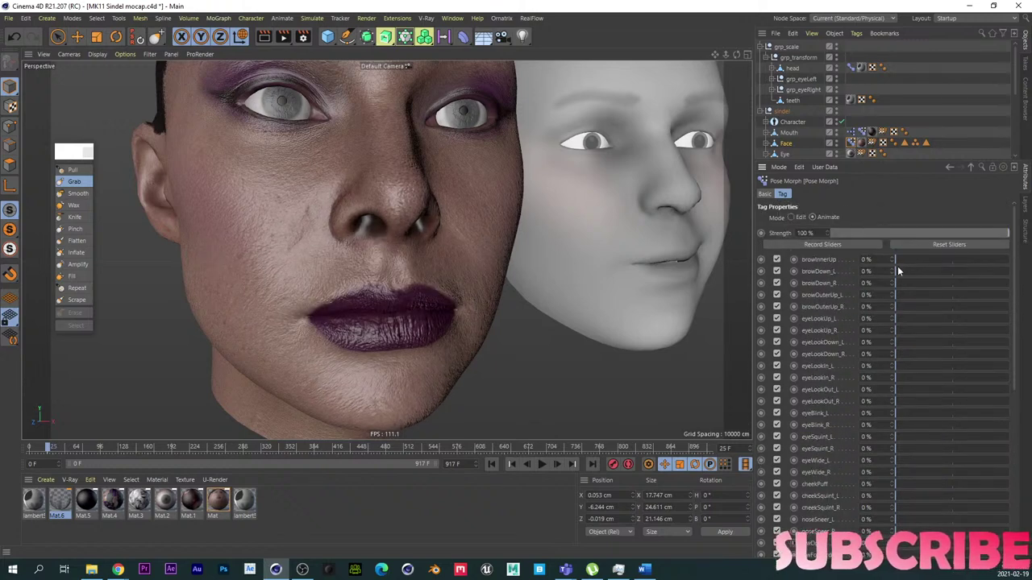
click(794, 217)
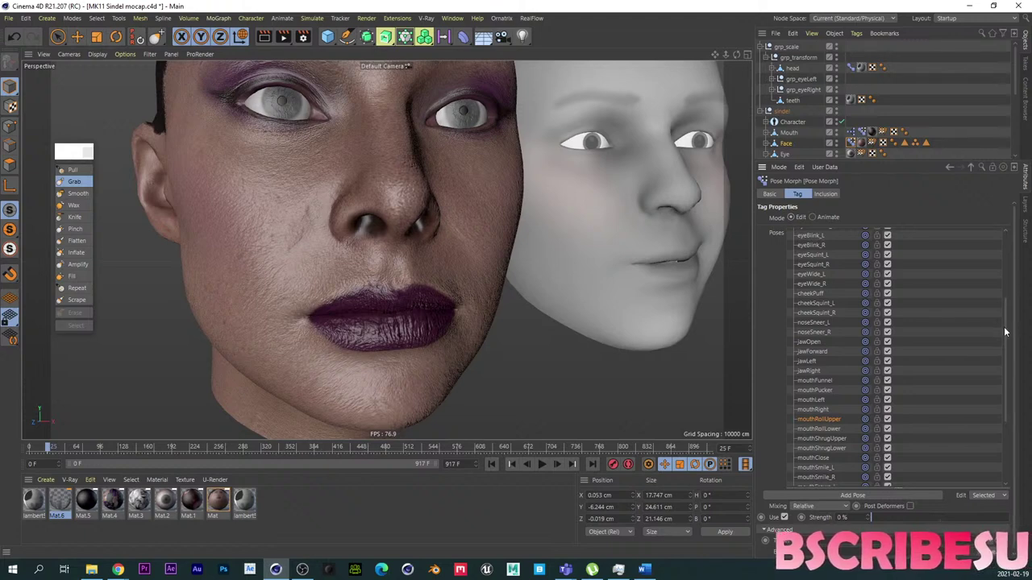
drag(1004, 326, 1010, 407)
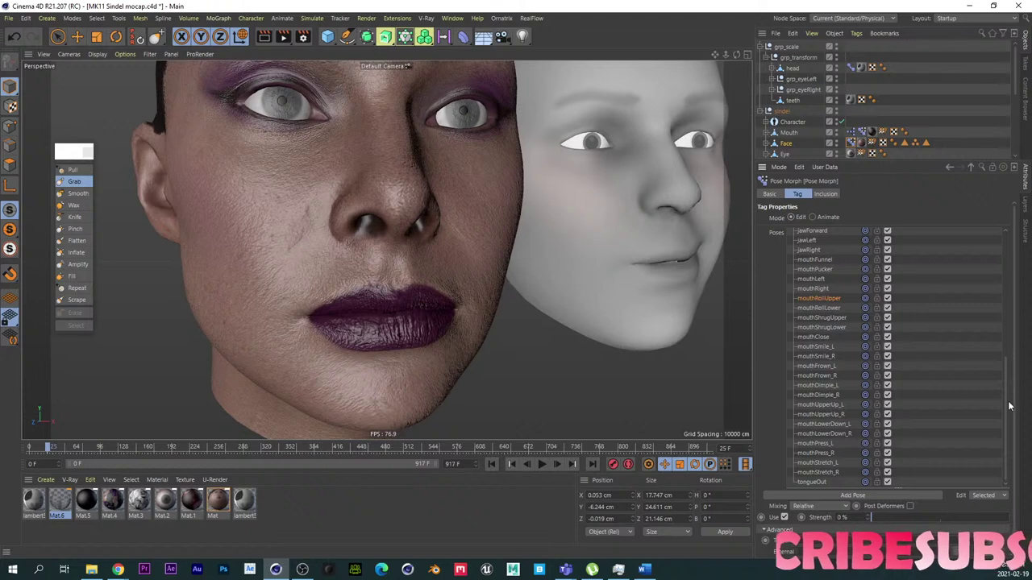
click(819, 318)
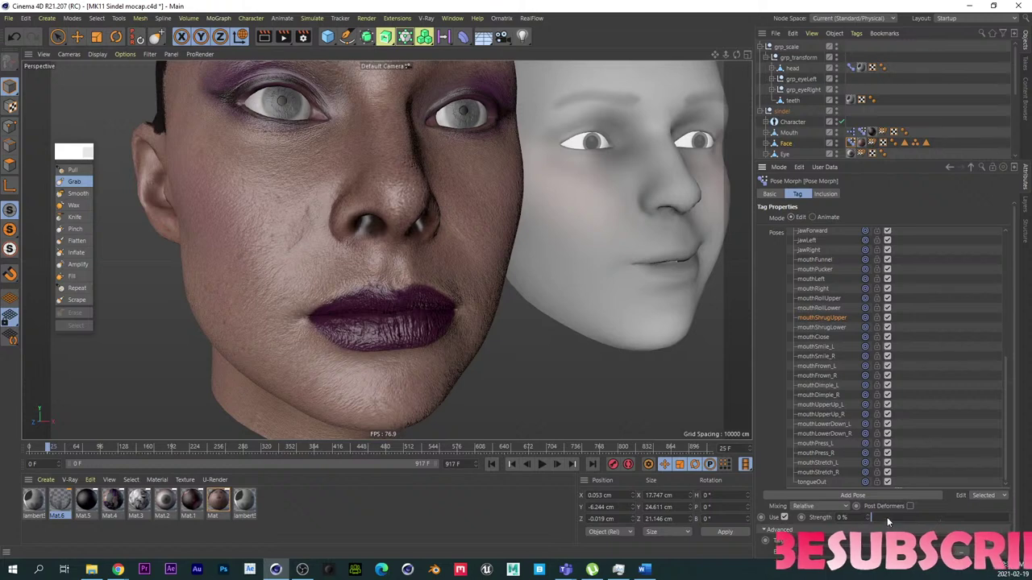
drag(887, 517, 810, 514)
click(818, 327)
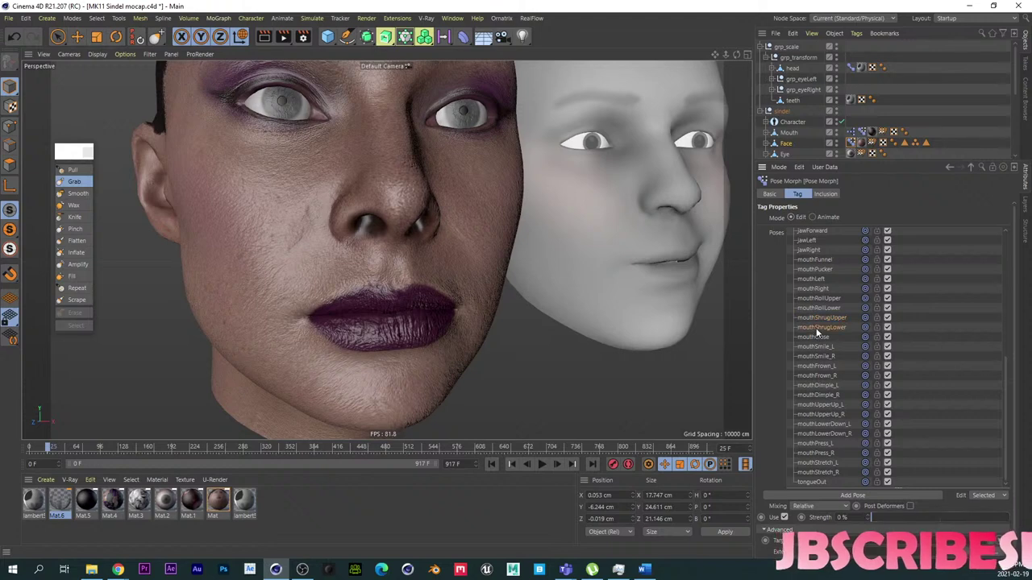
mouse_move(890, 518)
mouse_down()
mouse_move(960, 517)
mouse_move(867, 517)
mouse_move(982, 517)
mouse_move(797, 506)
mouse_move(988, 501)
mouse_move(835, 509)
mouse_move(971, 515)
mouse_move(863, 516)
mouse_up()
Step: View the face from the other side and preview mouthUpperUp_L, mouthSmile_L, and mouthSmile_R by varying their strength
alt+drag(432, 278, 368, 277)
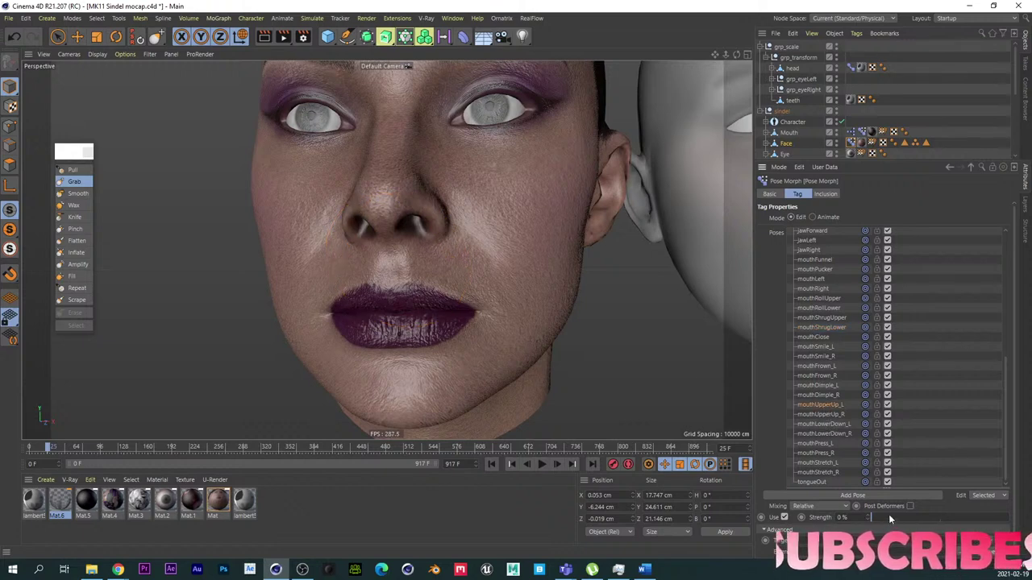
drag(889, 516, 834, 482)
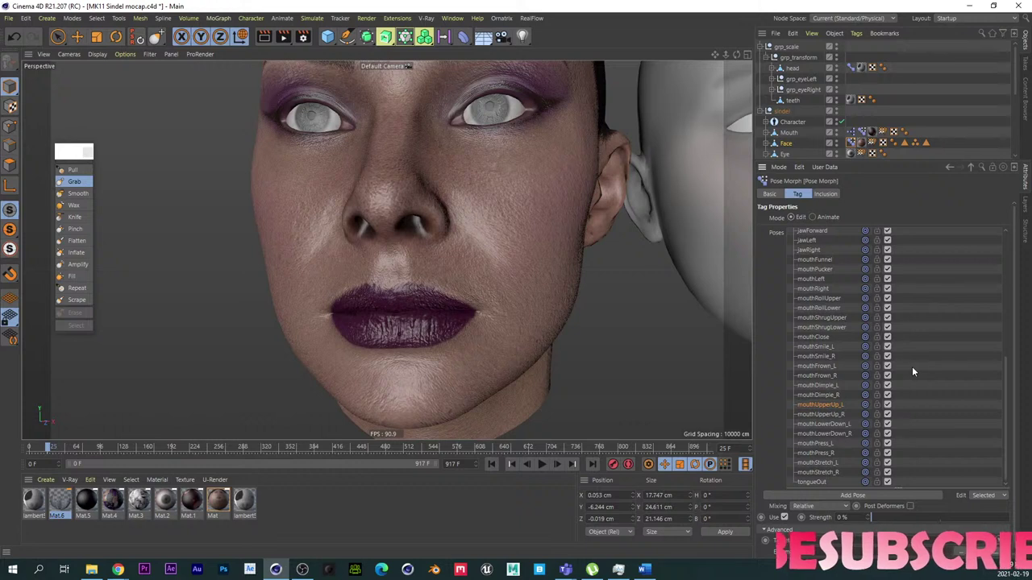
drag(882, 522, 1017, 513)
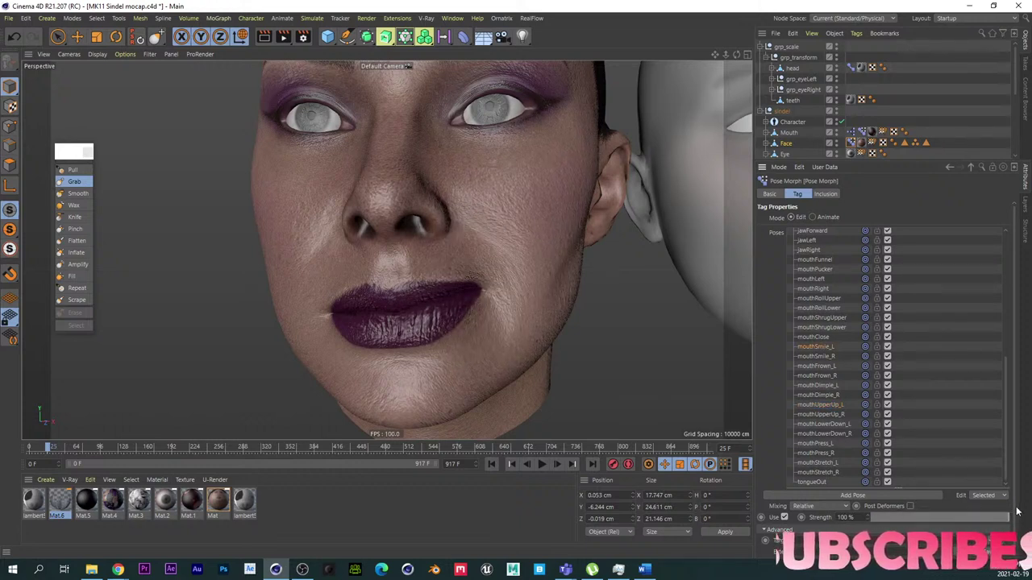
drag(1018, 513, 980, 500)
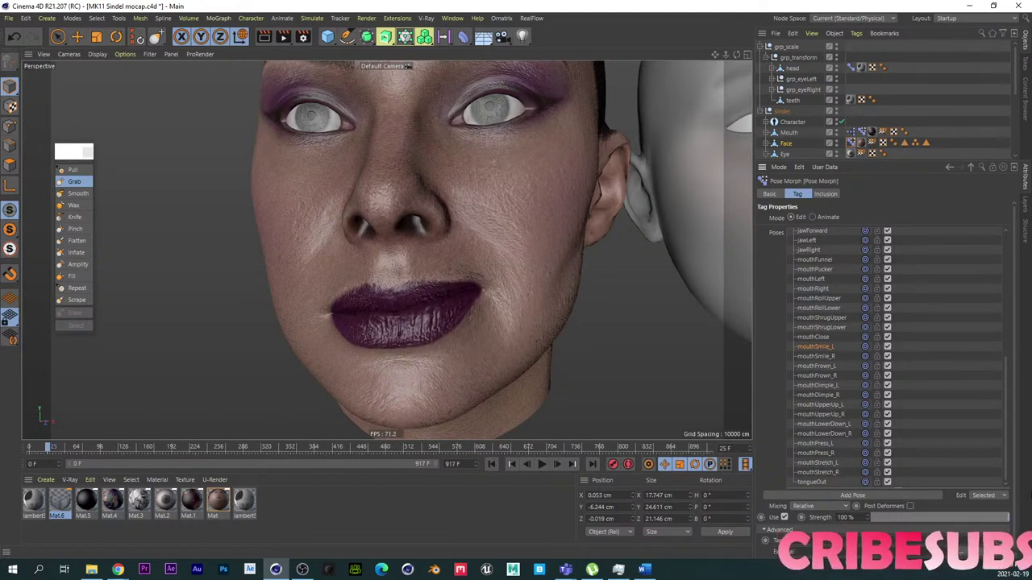
click(818, 356)
drag(892, 518, 1011, 494)
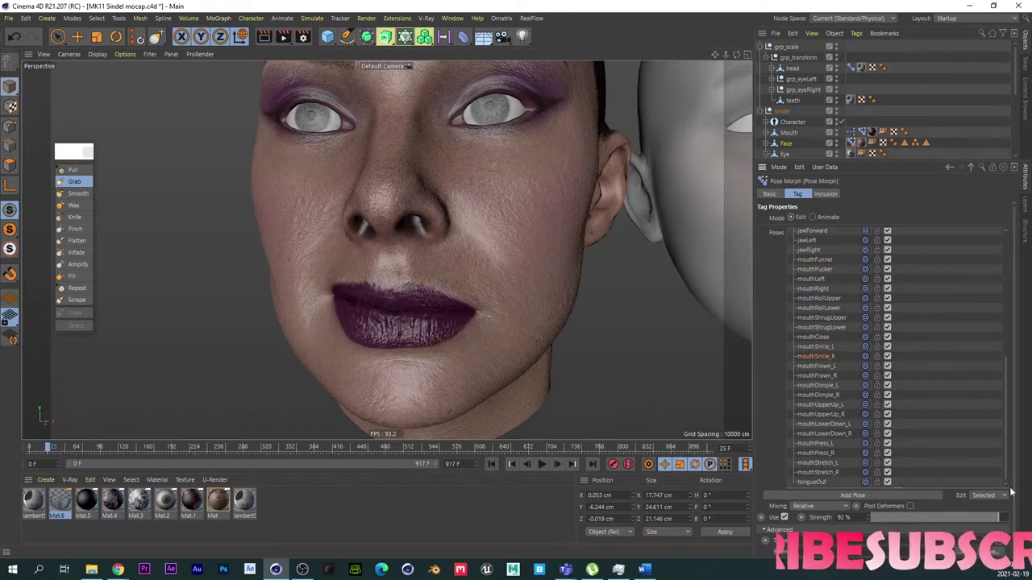
Step: Preview mouthFrown_L at 100% strength and examine the mouth corner and cheek up close
click(819, 367)
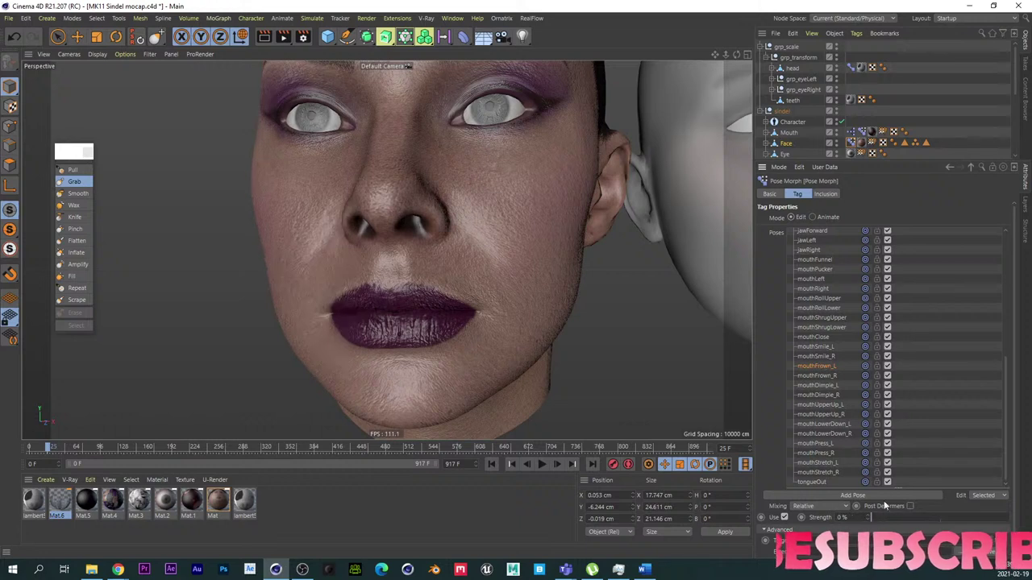
drag(885, 516, 1026, 495)
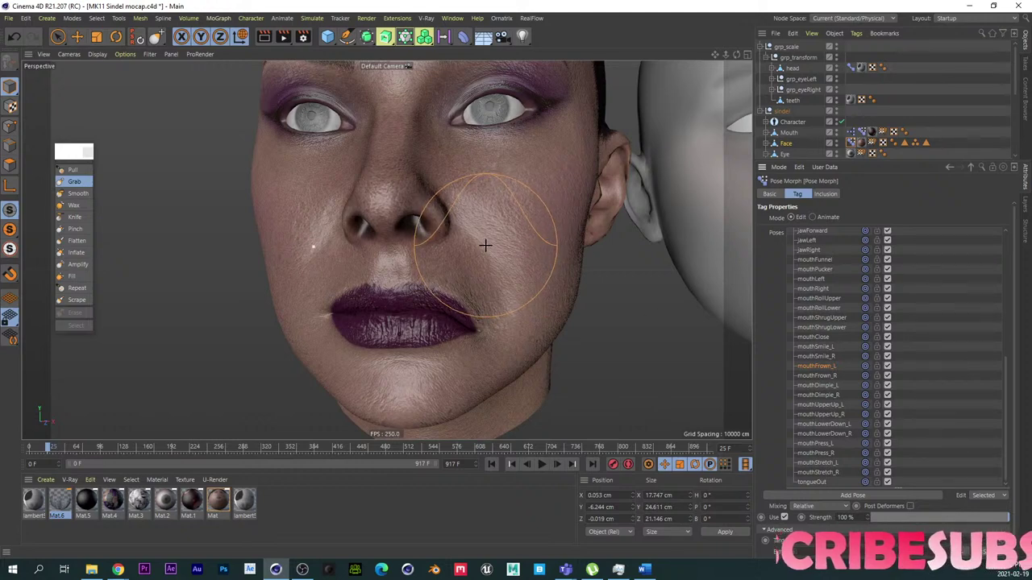
scroll(498, 267, up, 5)
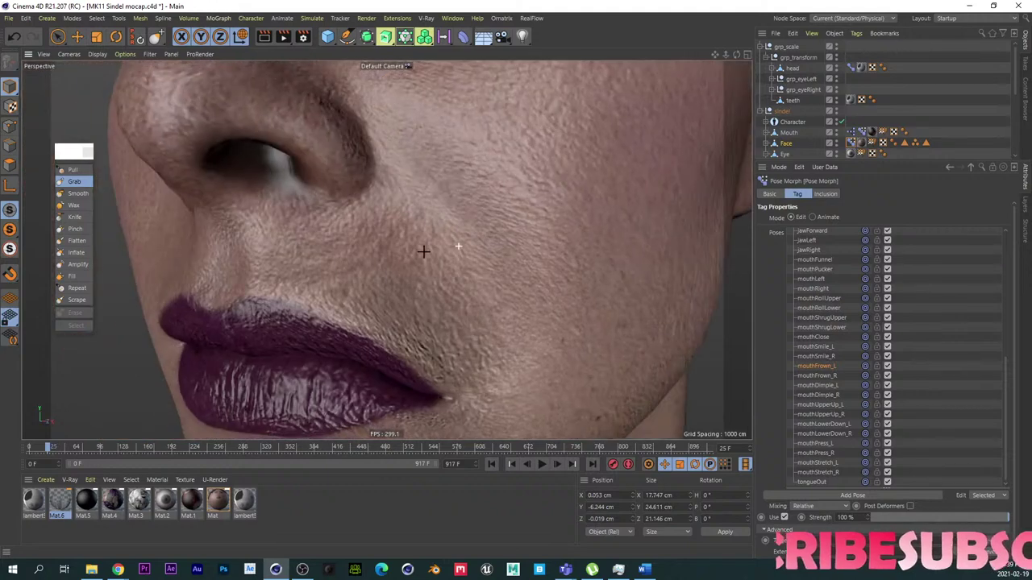
alt+drag(424, 251, 448, 251)
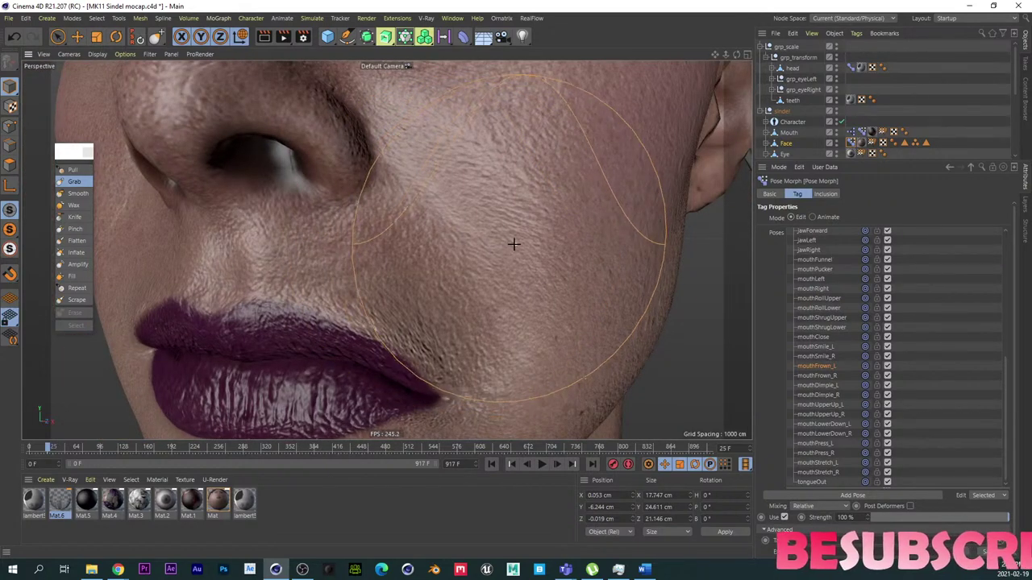
scroll(514, 245, down, 4)
alt+drag(456, 237, 486, 239)
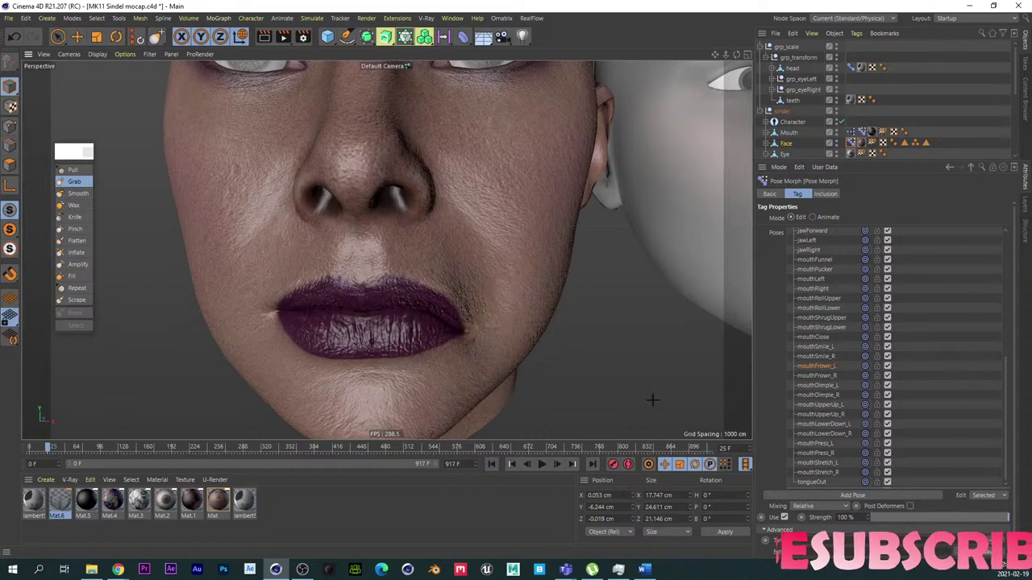
Step: Preview mouthRollUpper by varying its strength up to 100%, and examine the upper lip and cheek from slightly different angles
mouse_move(981, 517)
mouse_down()
mouse_move(821, 520)
mouse_move(1007, 517)
mouse_up()
click(821, 298)
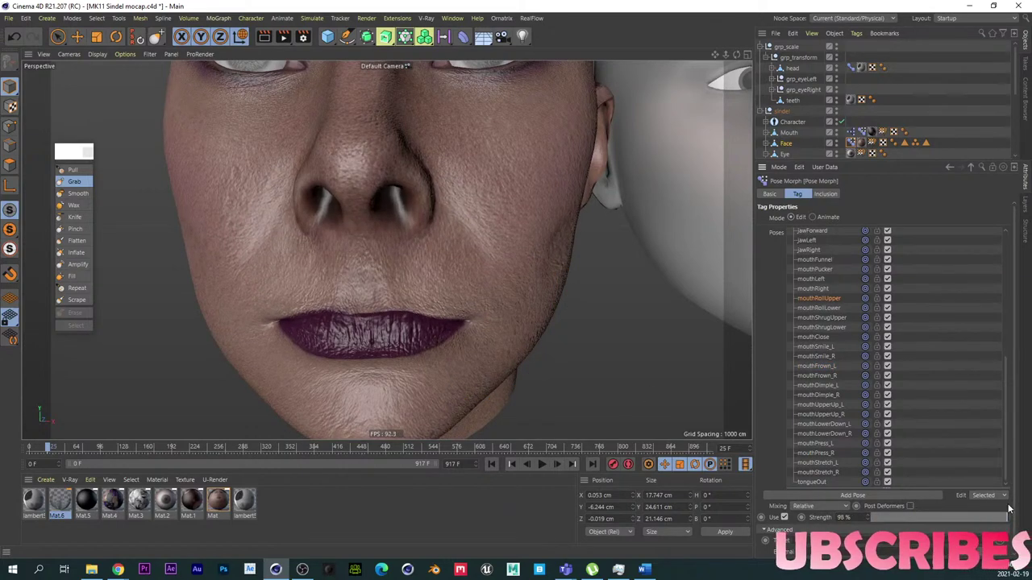
mouse_move(479, 269)
alt+mouse_down()
mouse_move(461, 261)
mouse_move(484, 269)
alt+mouse_up()
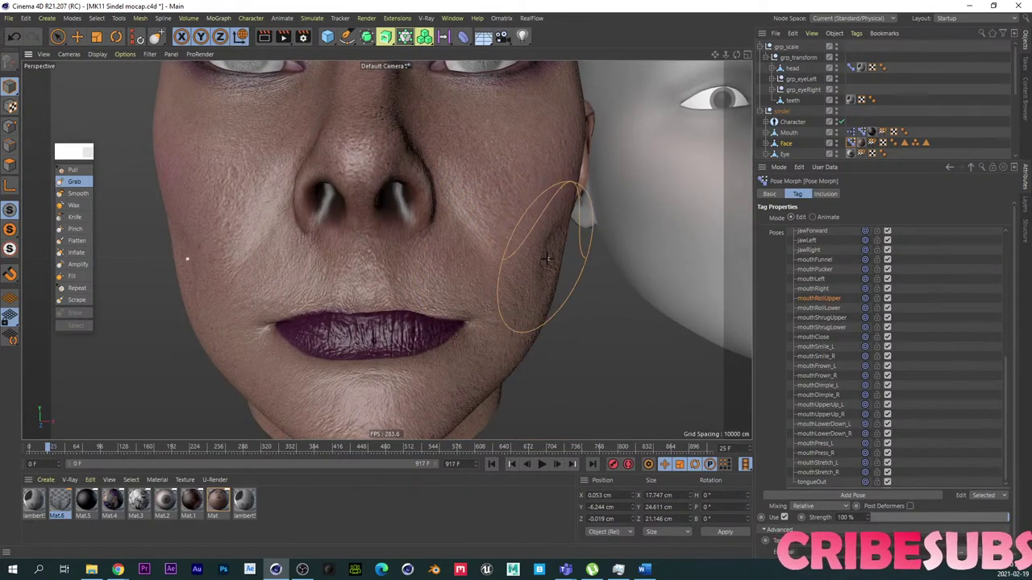
mouse_move(548, 256)
alt+mouse_down()
mouse_move(527, 260)
mouse_move(553, 263)
alt+mouse_up()
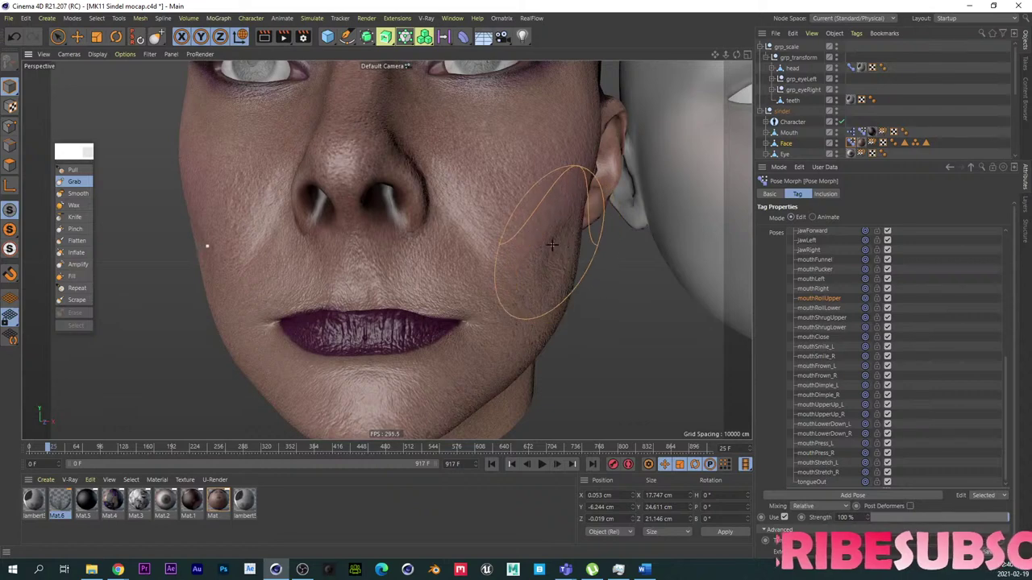
drag(975, 517, 1028, 507)
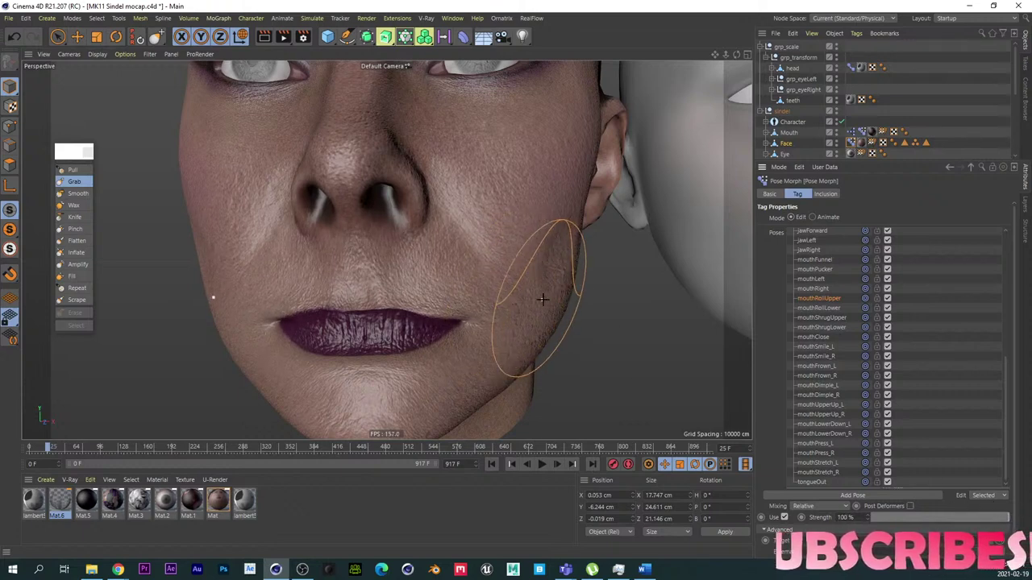
Step: Preview the mouthLeft, mouthRight, and nose sneer poses by varying their strength
scroll(824, 358, up, 3)
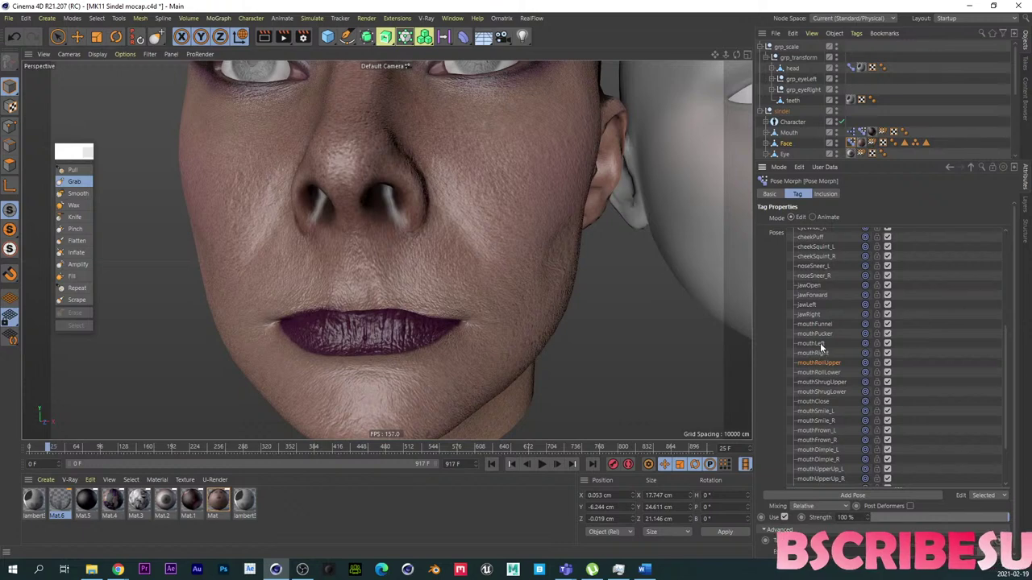
click(820, 343)
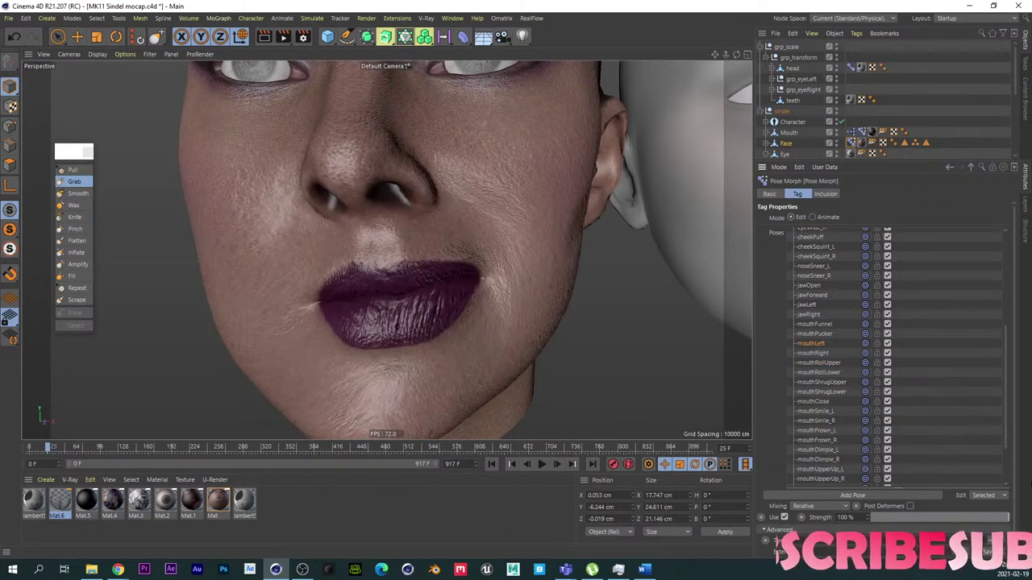
drag(1000, 518, 855, 463)
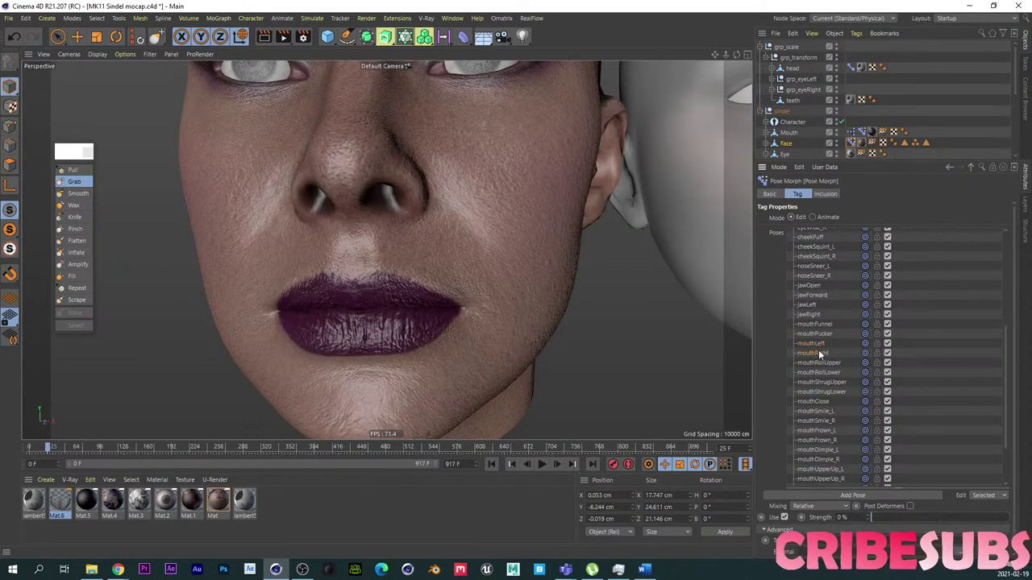
drag(882, 516, 848, 380)
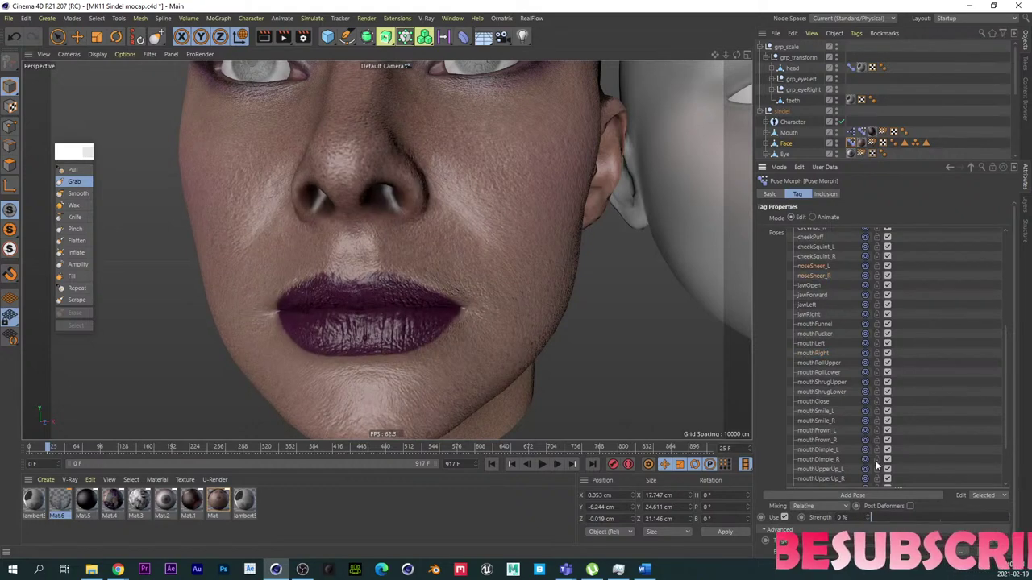
Step: With noseSneer_L at 100%, turn off the Grab brush's X (YZ) symmetry and set its direction to Y
scroll(409, 249, down, 6)
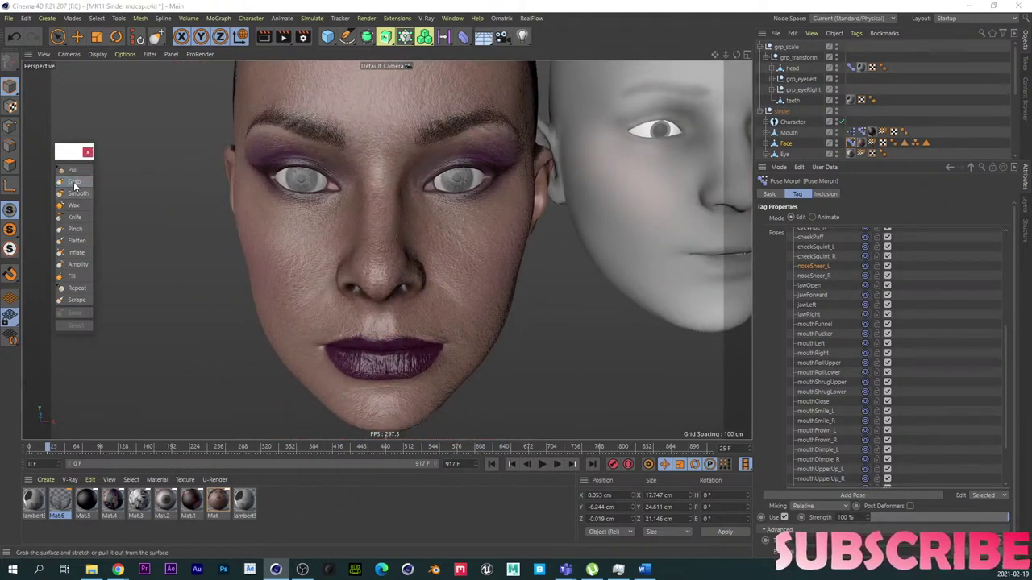
click(74, 182)
click(863, 194)
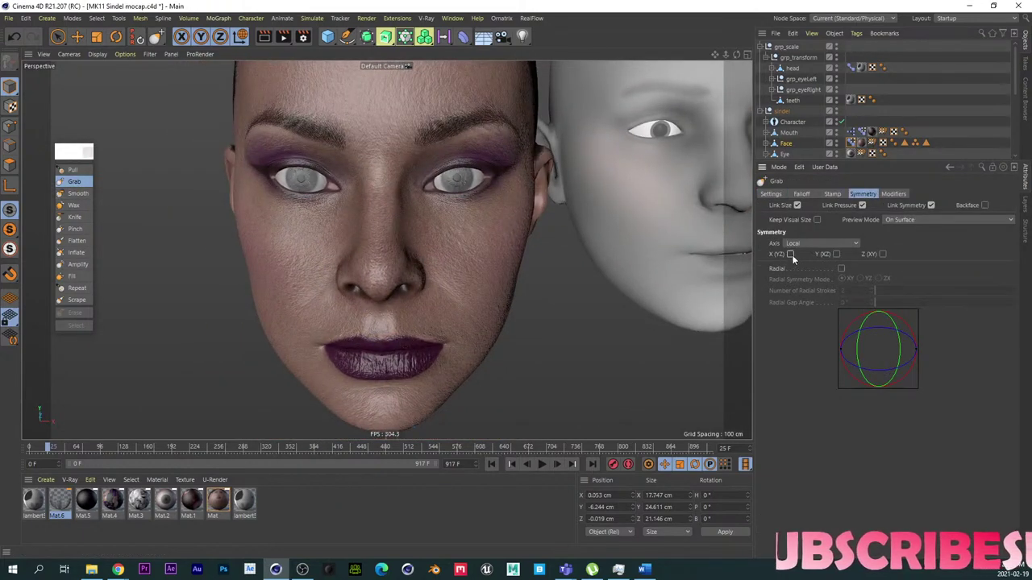
click(774, 195)
click(825, 273)
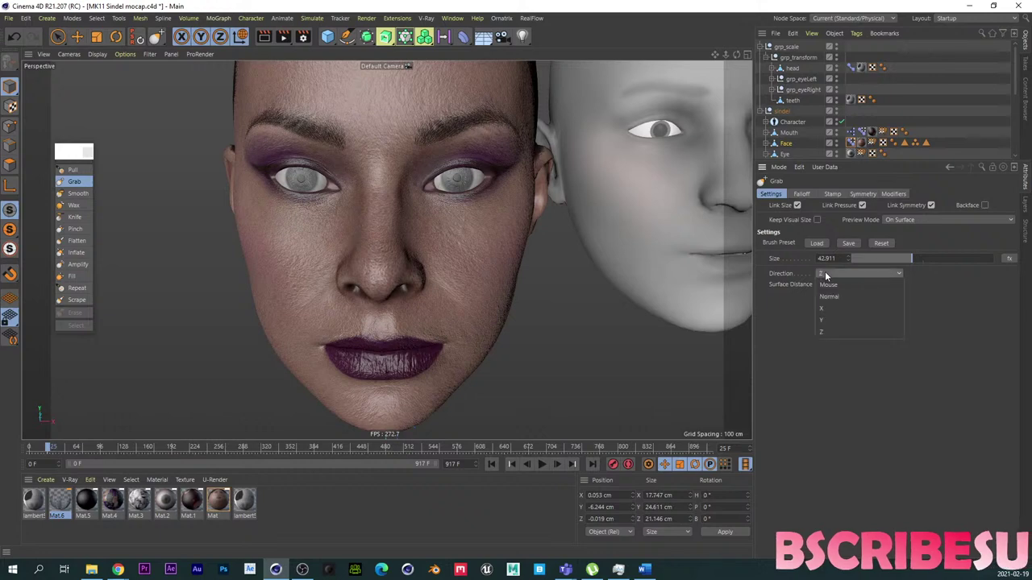
click(829, 316)
Step: Enlarge the Grab brush to about size 57 and pull the inner end of the character's left eyebrow down
scroll(419, 282, up, 5)
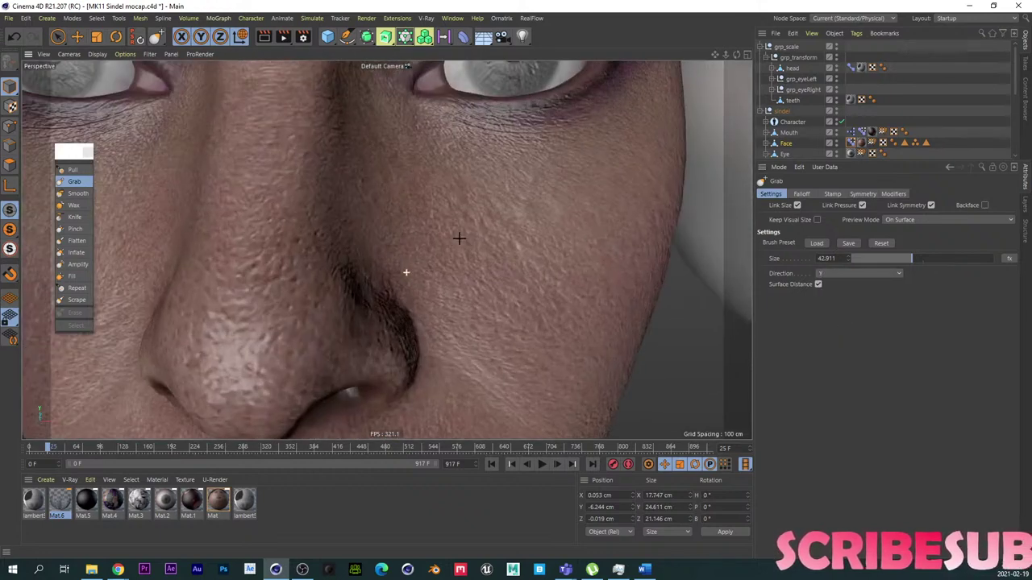
scroll(455, 252, down, 2)
middle_drag(448, 249, 483, 237)
scroll(483, 238, down, 5)
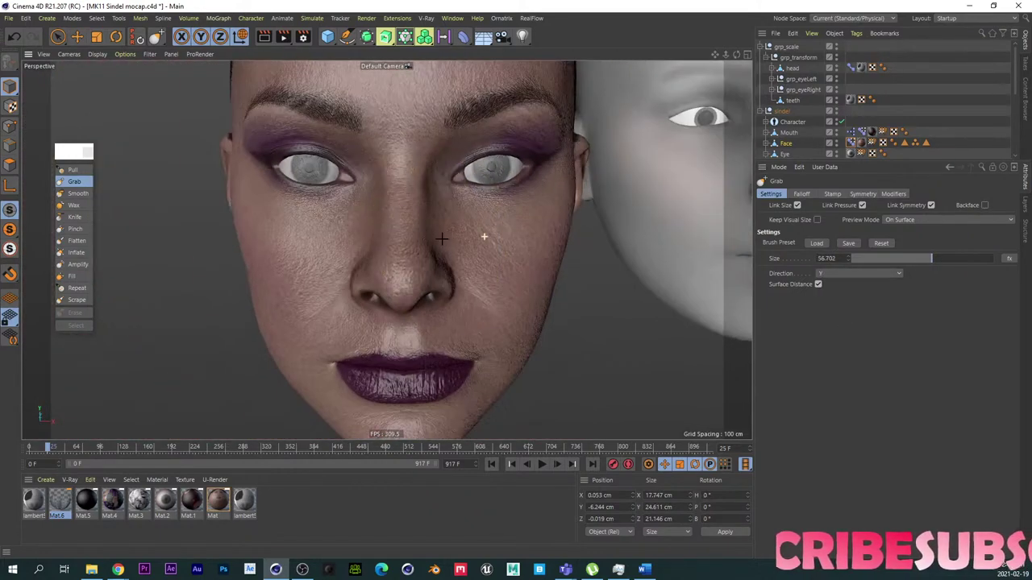
scroll(462, 133, up, 3)
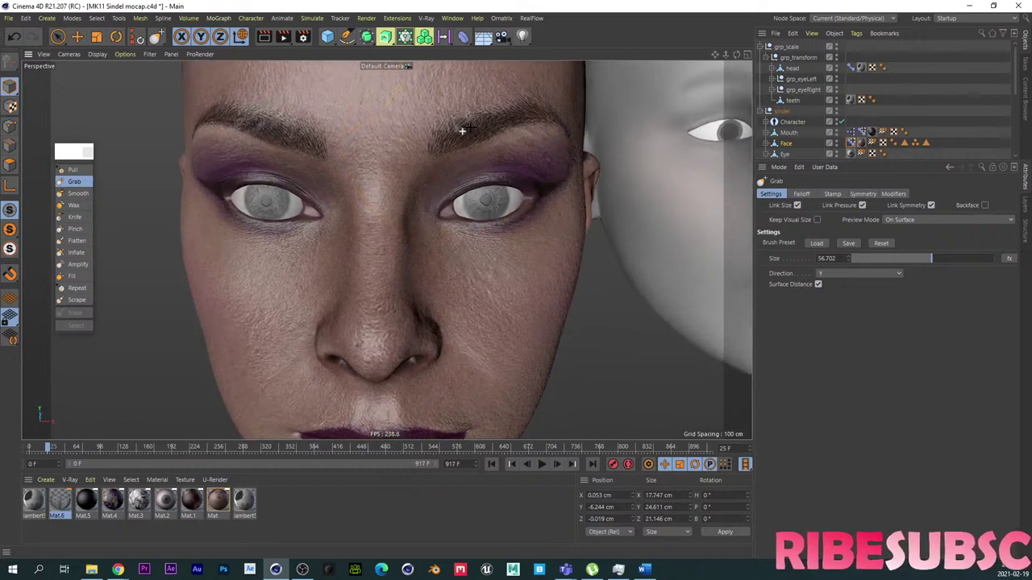
drag(457, 164, 456, 181)
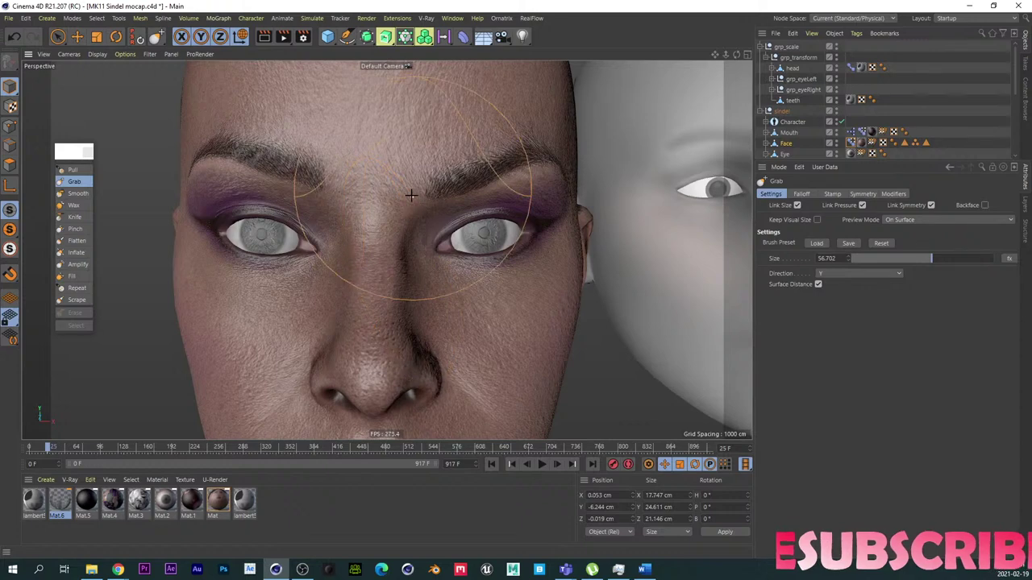
Step: Reduce the Grab brush to about size 29 and refine the nose bridge beside the character's left eye
middle_drag(398, 262, 367, 261)
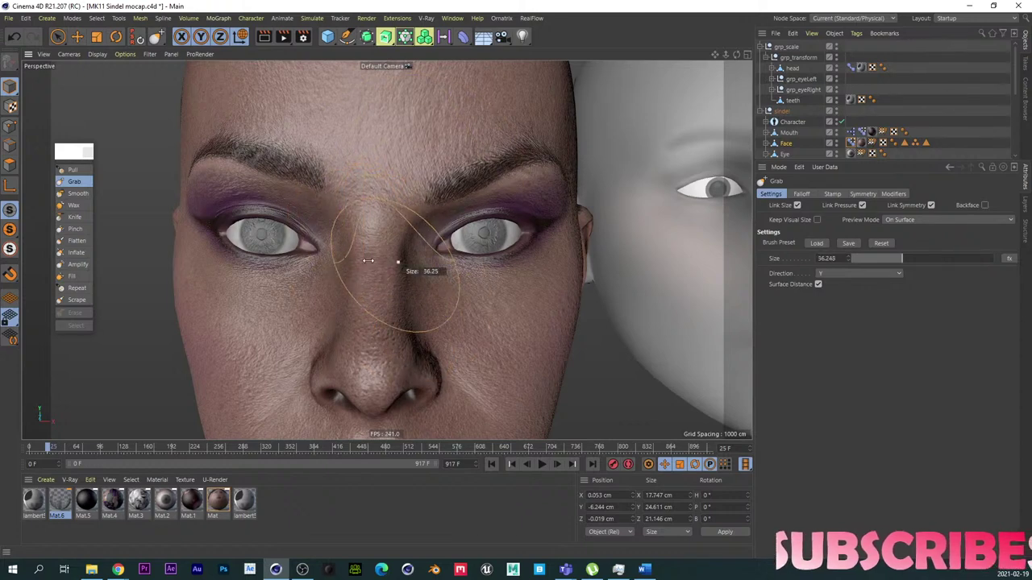
scroll(387, 257, up, 5)
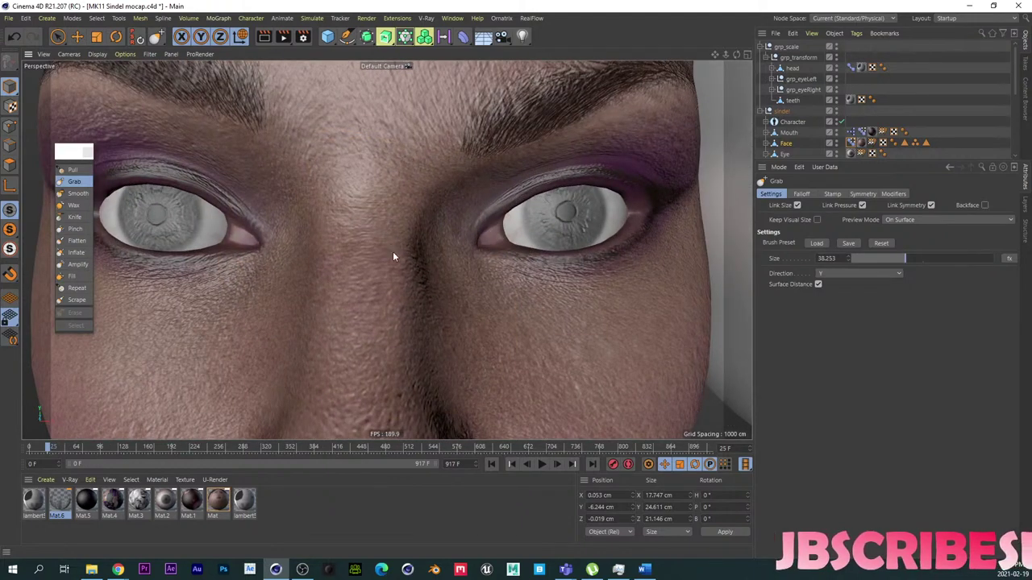
middle_drag(408, 228, 378, 229)
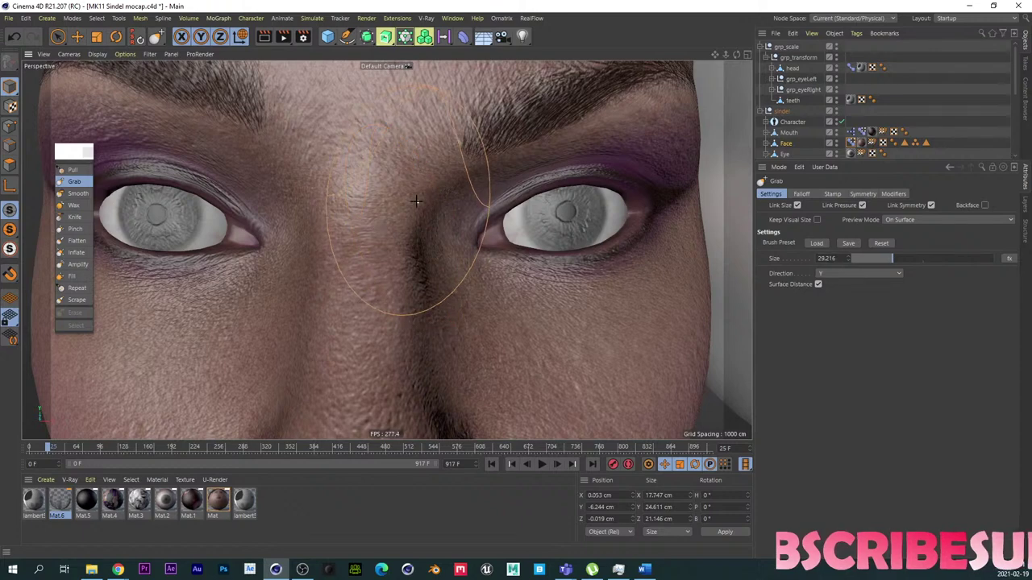
scroll(402, 232, down, 3)
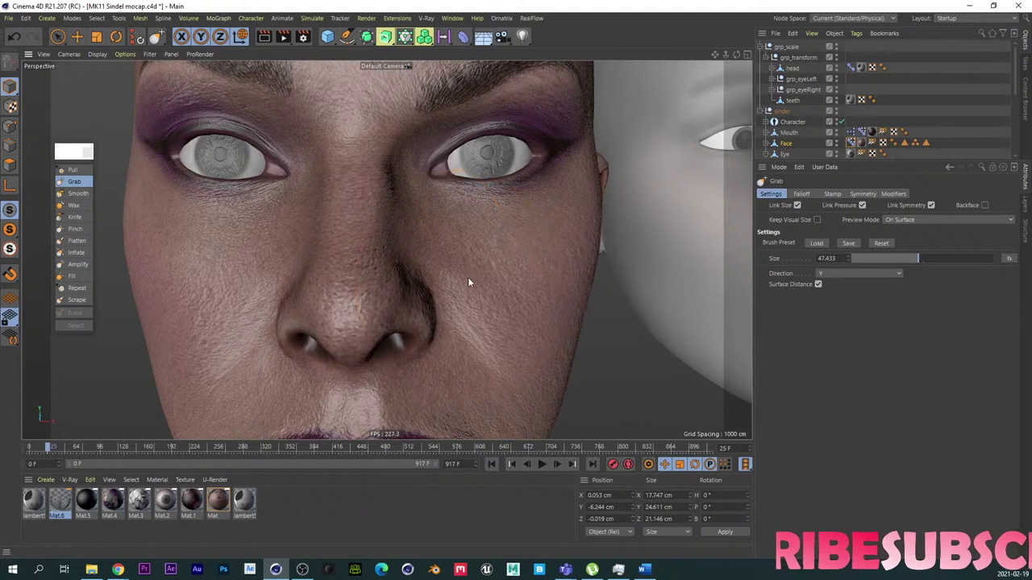
Step: Enlarge the Grab brush to about size 59, adjust the character's left side of the nose, and check the face from several angles
mouse_move(470, 283)
middle_down()
mouse_move(507, 307)
mouse_move(550, 311)
middle_up()
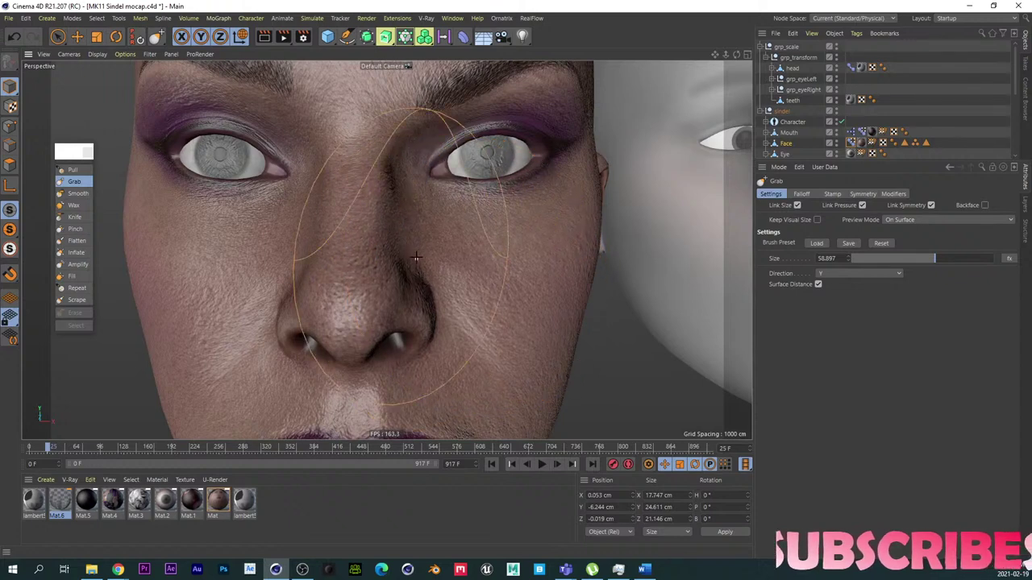
alt+right_drag(415, 248, 387, 300)
alt+drag(387, 300, 364, 240)
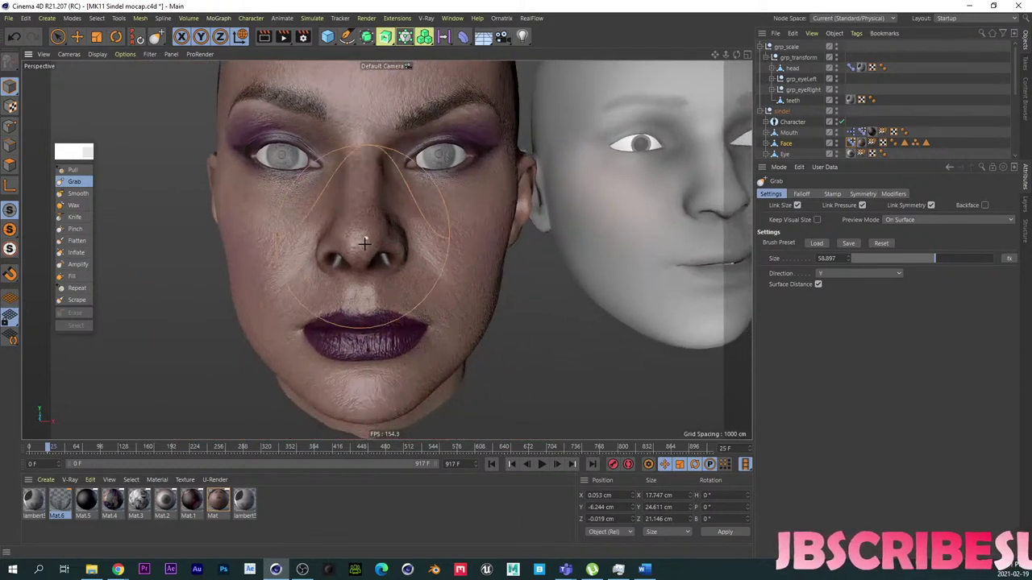
alt+right_drag(429, 267, 452, 254)
scroll(451, 254, up, 3)
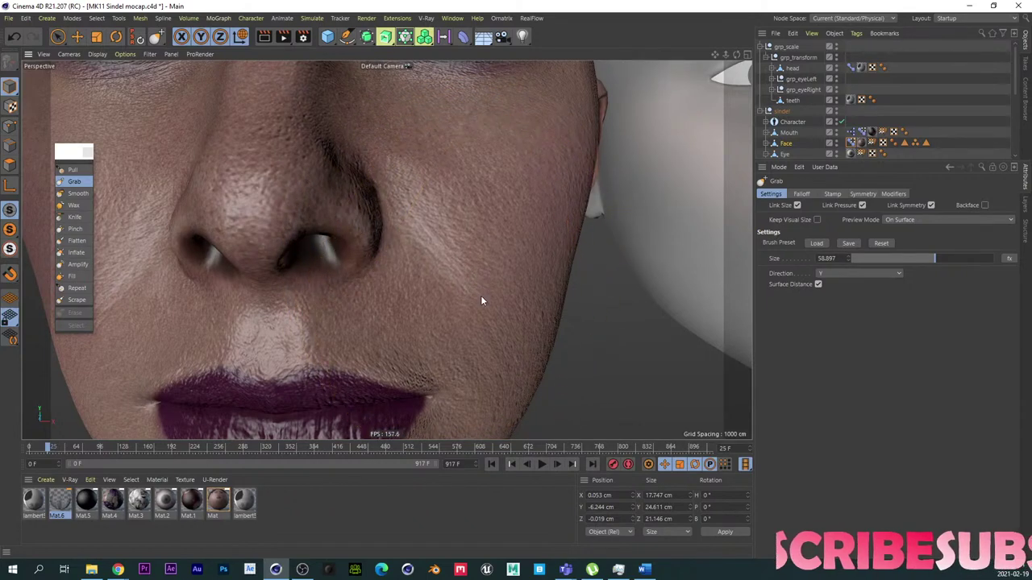
alt+drag(480, 295, 340, 259)
scroll(424, 260, down, 3)
alt+drag(421, 260, 513, 241)
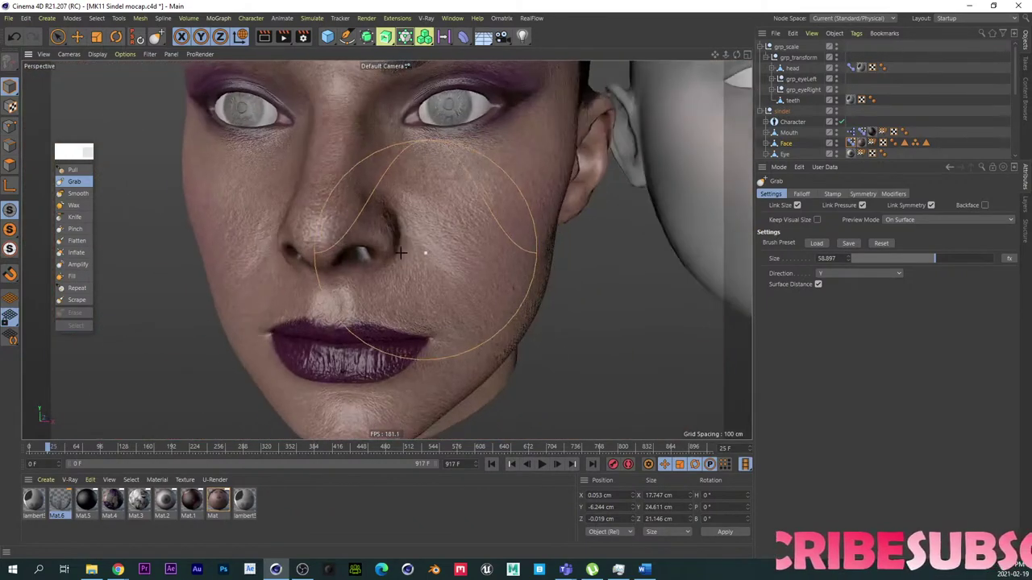
scroll(387, 255, down, 2)
alt+drag(385, 256, 419, 246)
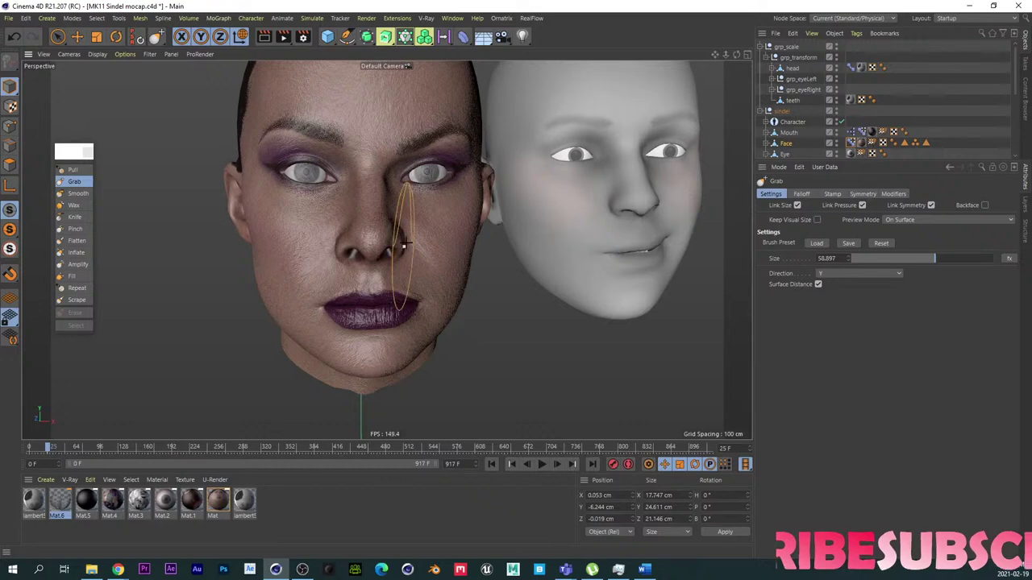
Step: Set the Grab brush's direction to Z and its size to about 18, and sculpt a smile-line crease beside the character's left nostril
scroll(403, 242, up, 4)
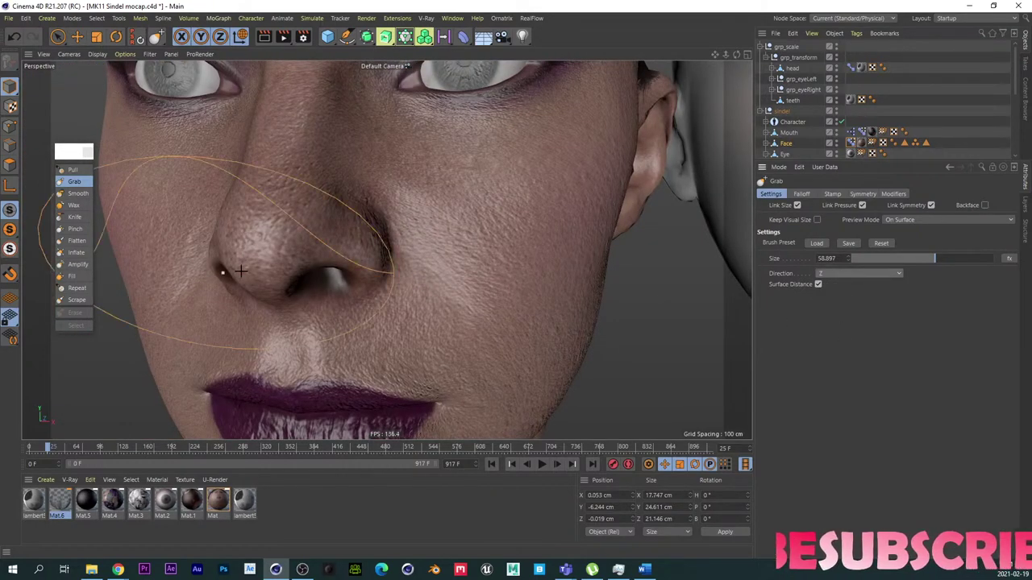
alt+drag(240, 271, 375, 284)
alt+right_drag(387, 272, 428, 263)
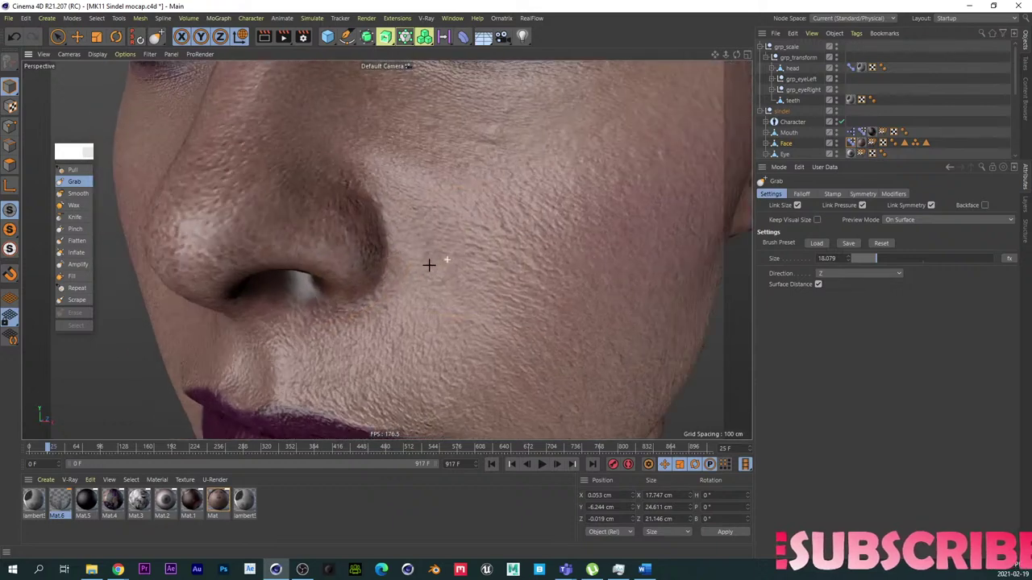
alt+drag(428, 263, 416, 280)
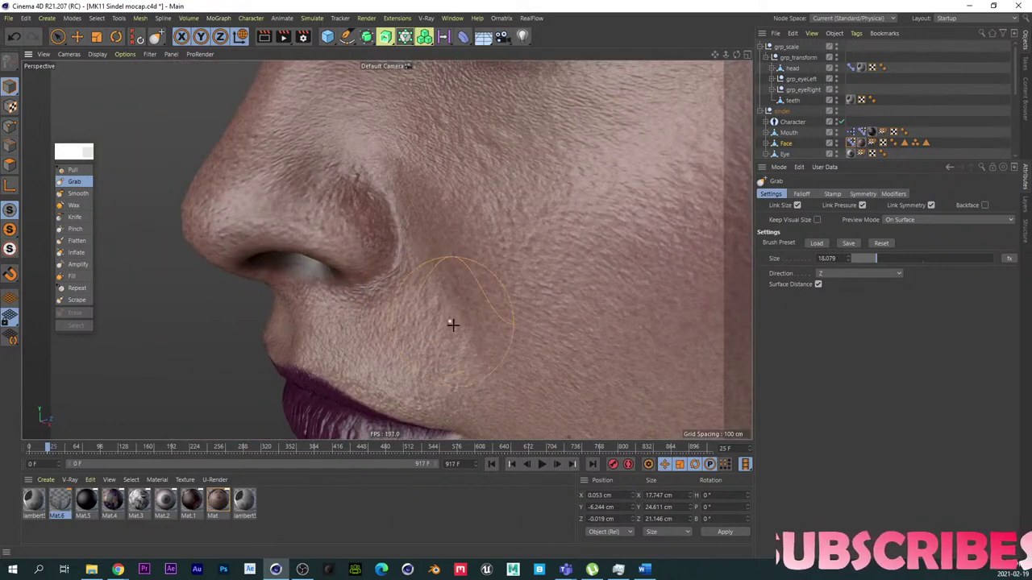
mouse_move(479, 357)
alt+mouse_down()
mouse_move(491, 254)
mouse_move(482, 267)
alt+mouse_up()
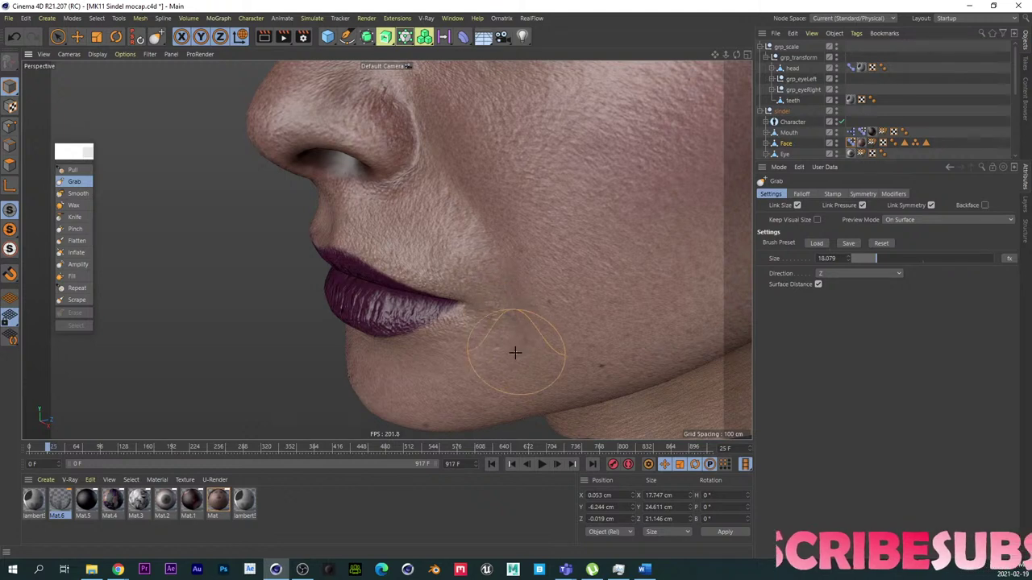
alt+drag(516, 352, 507, 288)
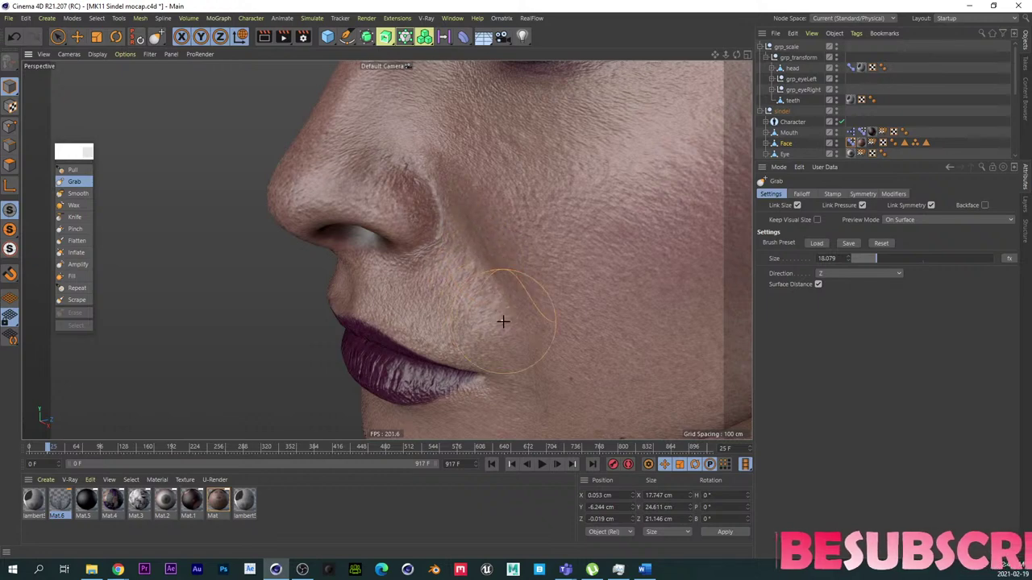
alt+drag(505, 322, 552, 223)
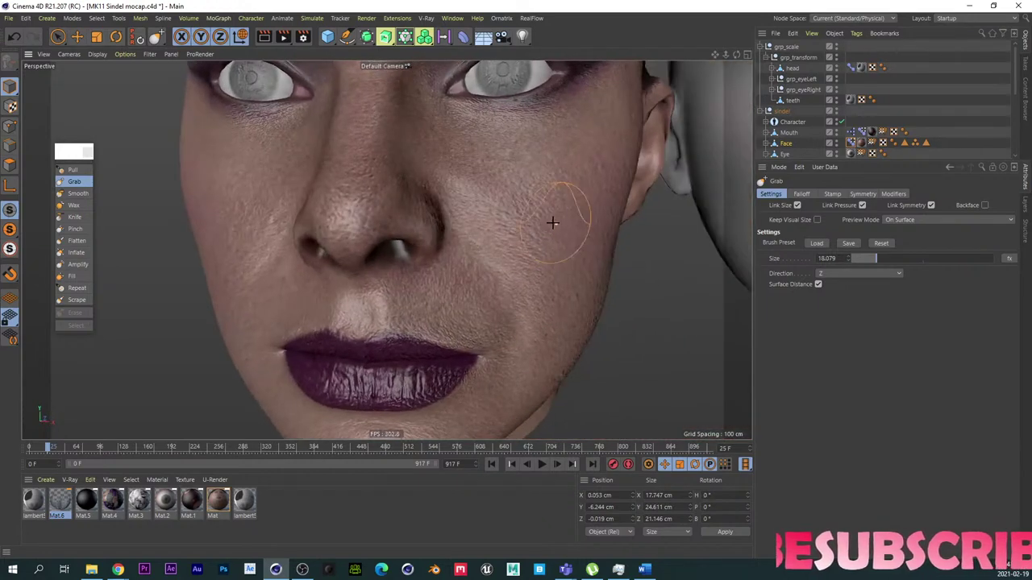
Step: Refine the crease on the character's left cheek and extend it down past the corner of the mouth
alt+drag(442, 194, 416, 188)
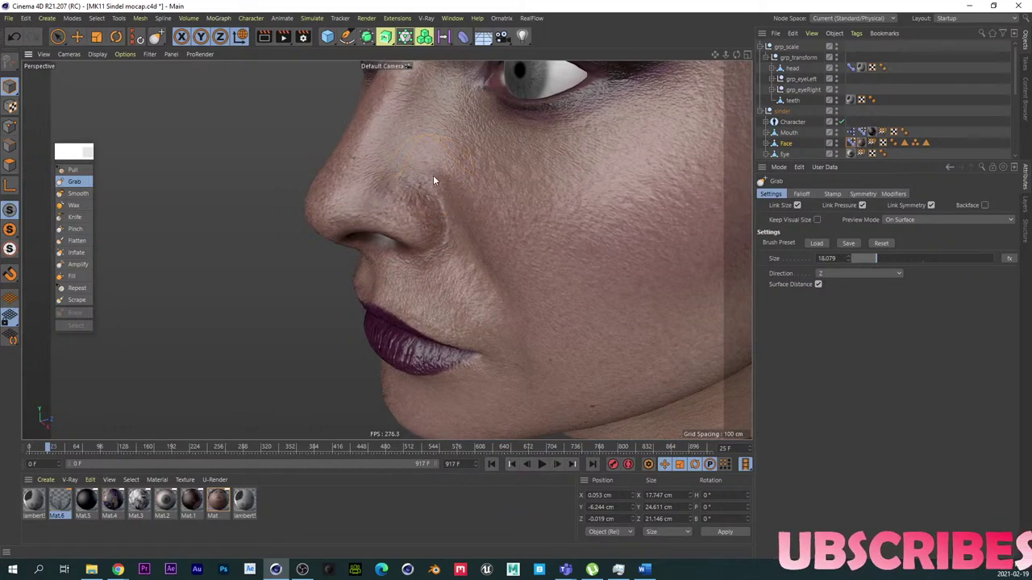
scroll(435, 194, down, 4)
alt+drag(418, 213, 412, 245)
scroll(462, 330, up, 5)
alt+drag(495, 325, 435, 326)
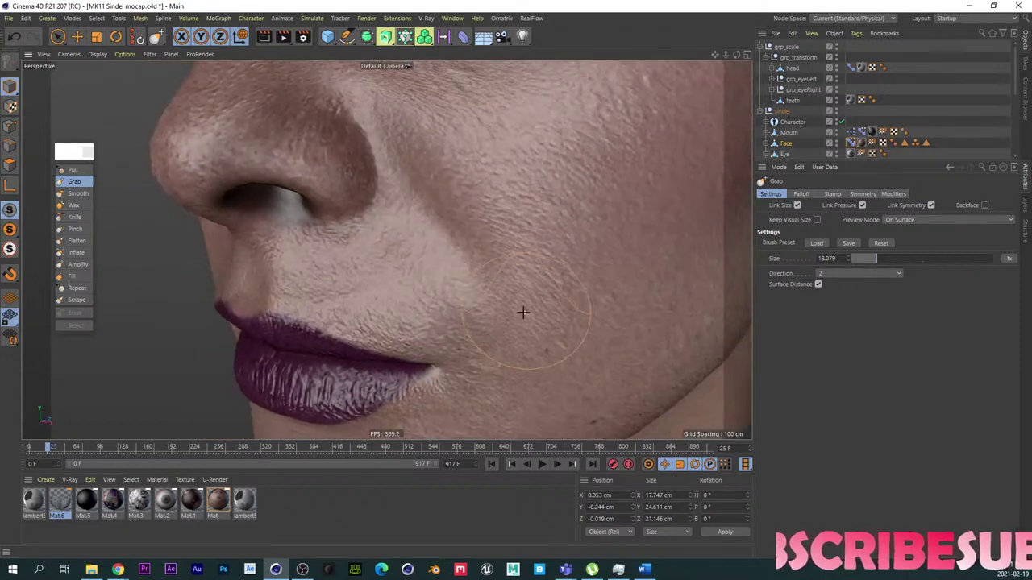
alt+drag(523, 312, 475, 316)
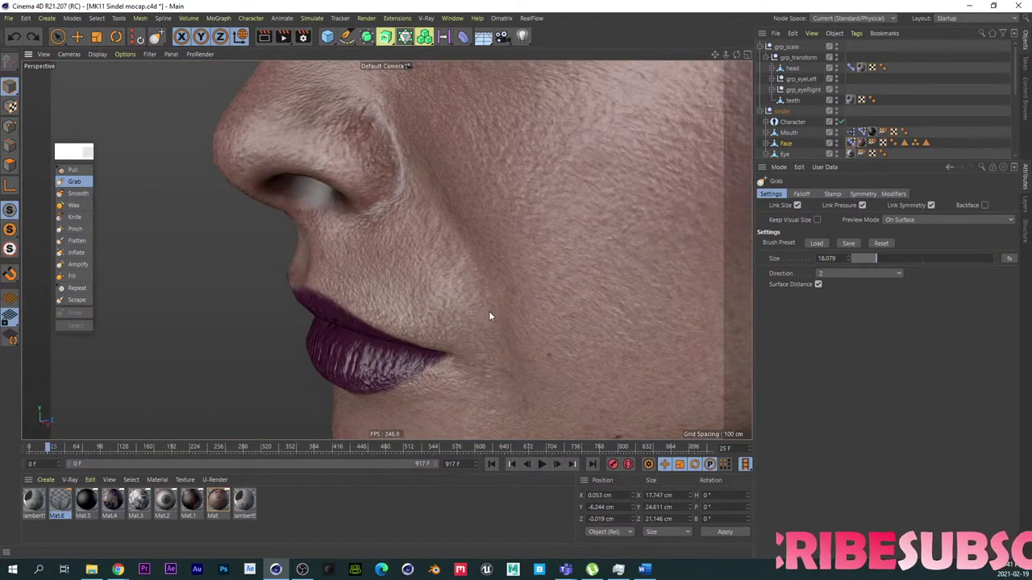
mouse_move(499, 371)
alt+mouse_down()
mouse_move(457, 283)
mouse_move(480, 265)
mouse_move(479, 295)
alt+mouse_up()
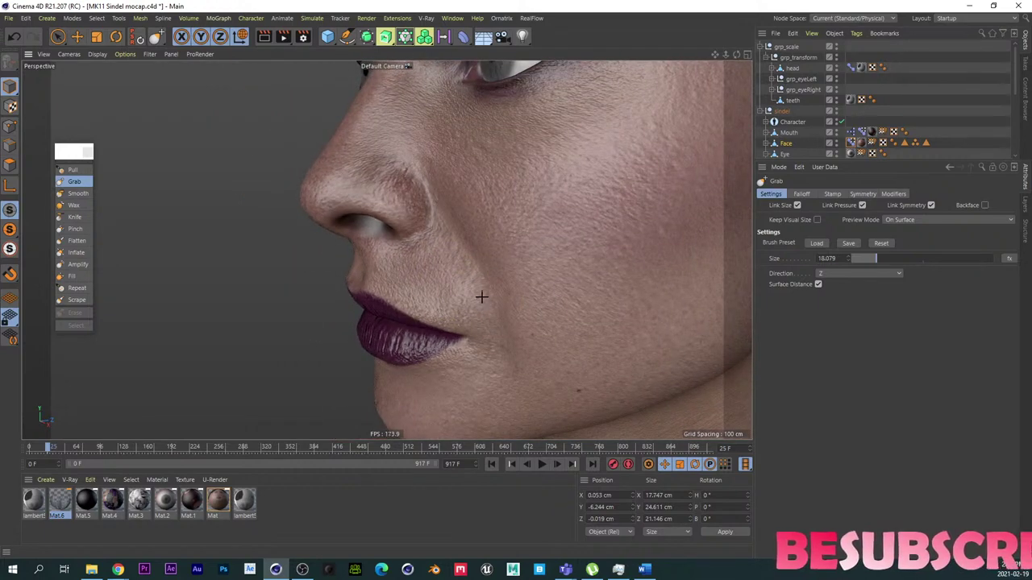
mouse_move(443, 261)
alt+mouse_down()
mouse_move(514, 249)
mouse_move(415, 226)
alt+mouse_up()
Step: Preview the noseSneer_L pose by varying its strength up to 100%, and examine the nose and cheek from the front and side
click(852, 145)
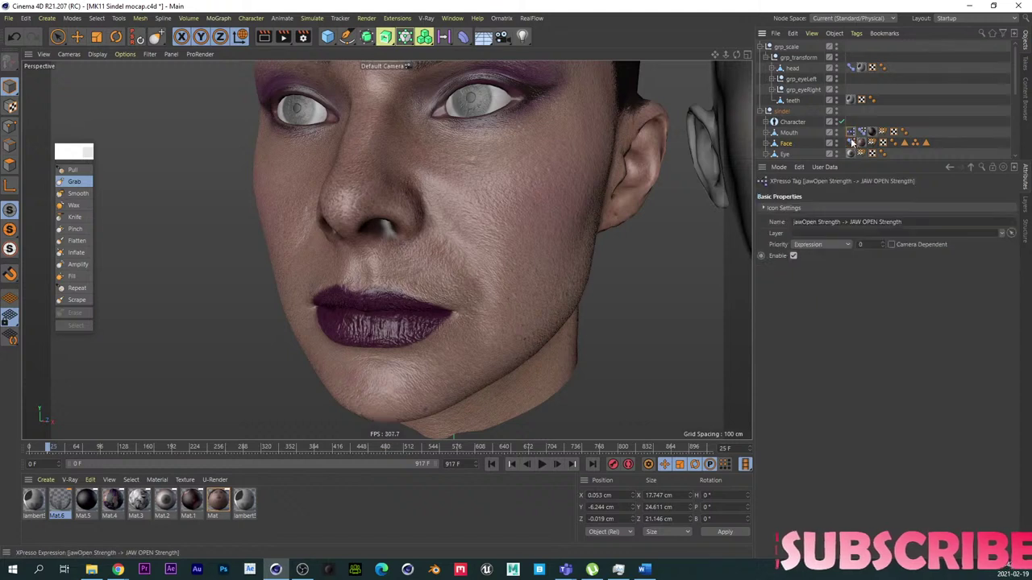
drag(990, 517, 1018, 483)
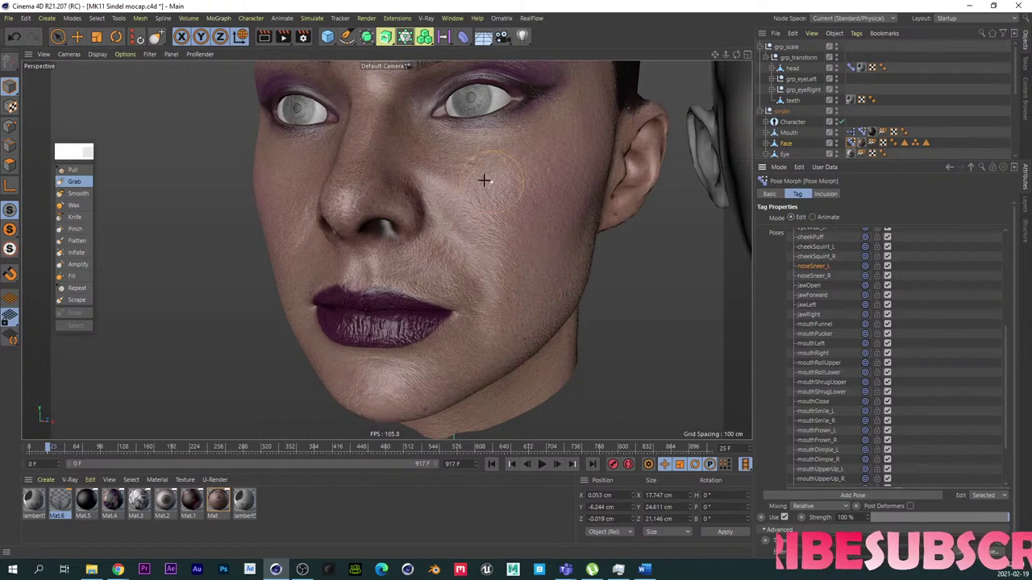
mouse_move(483, 180)
alt+mouse_down()
mouse_move(433, 270)
mouse_move(433, 233)
alt+mouse_up()
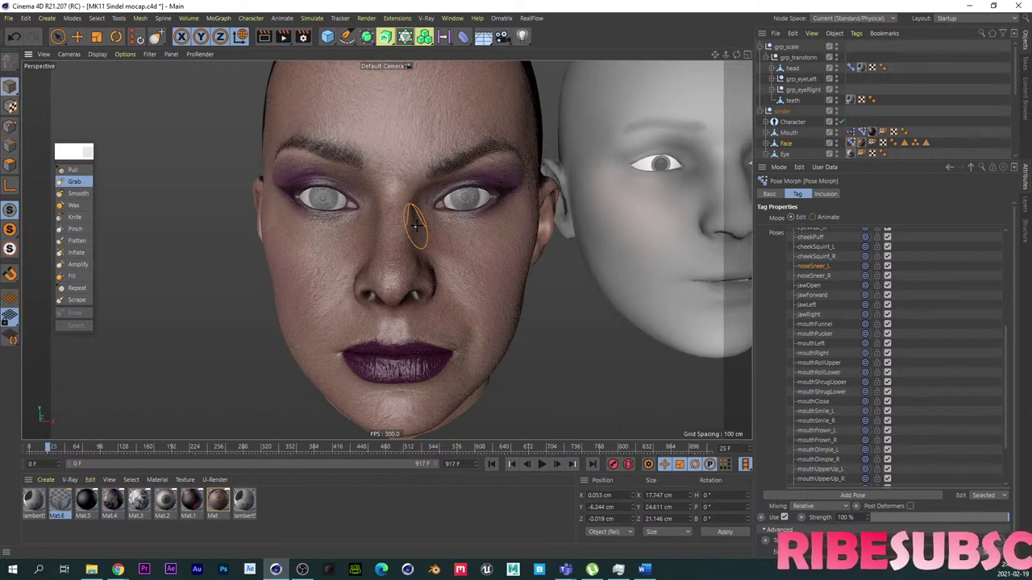
alt+right_drag(419, 252, 440, 247)
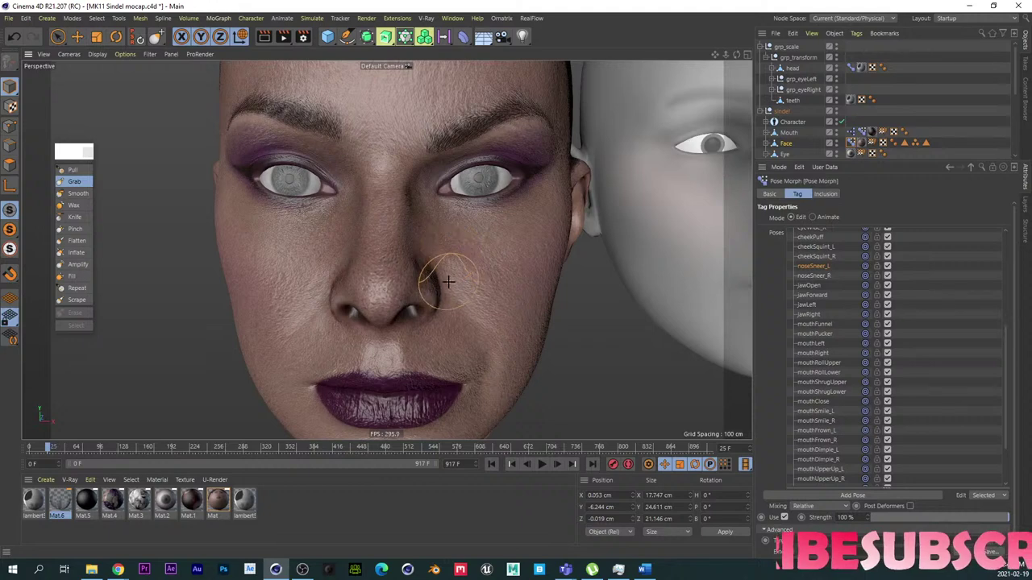
alt+drag(447, 283, 390, 287)
alt+middle_drag(428, 285, 309, 242)
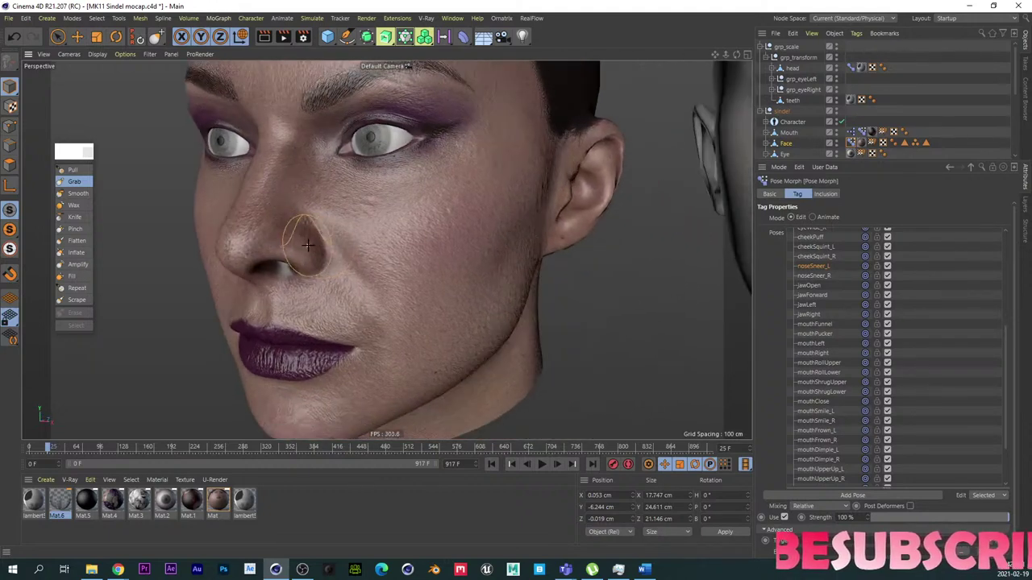
alt+drag(309, 242, 282, 268)
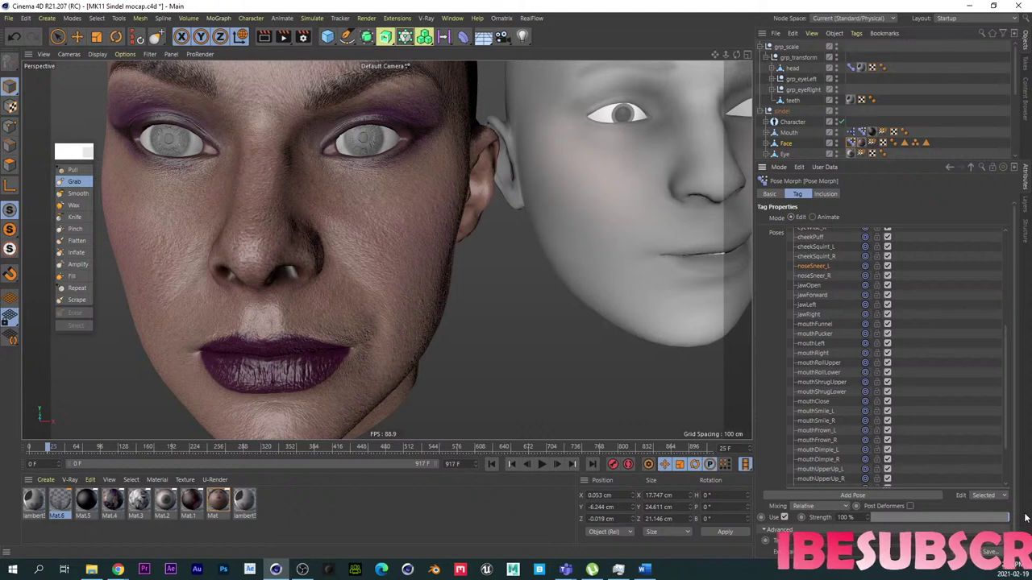
Step: Vary the noseSneer_L strength again, finishing at 100%, and compare the sneer with the capture head in wide and close views
mouse_move(1008, 517)
mouse_down()
mouse_move(958, 518)
mouse_move(1020, 526)
mouse_up()
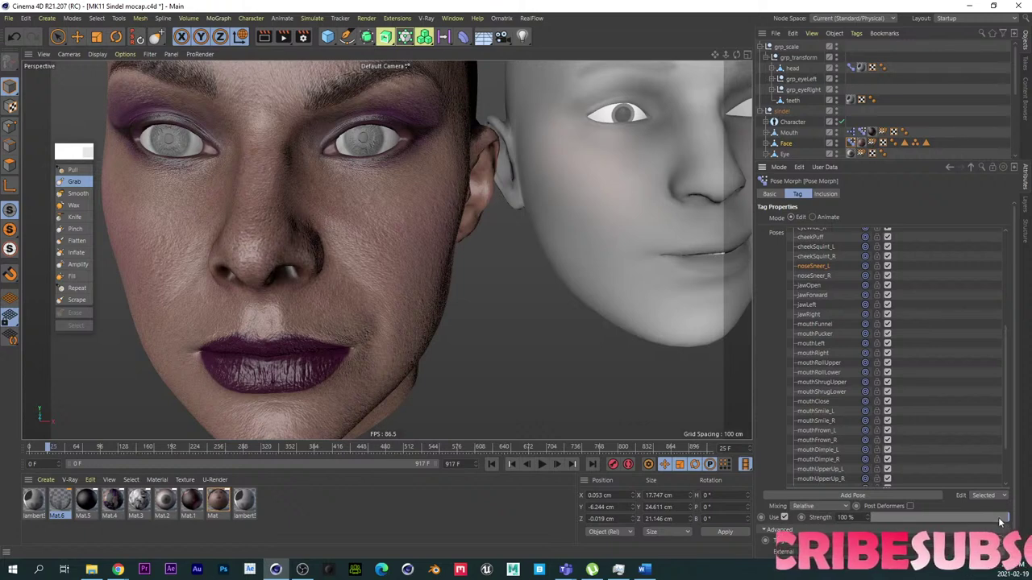
drag(1007, 518, 1028, 516)
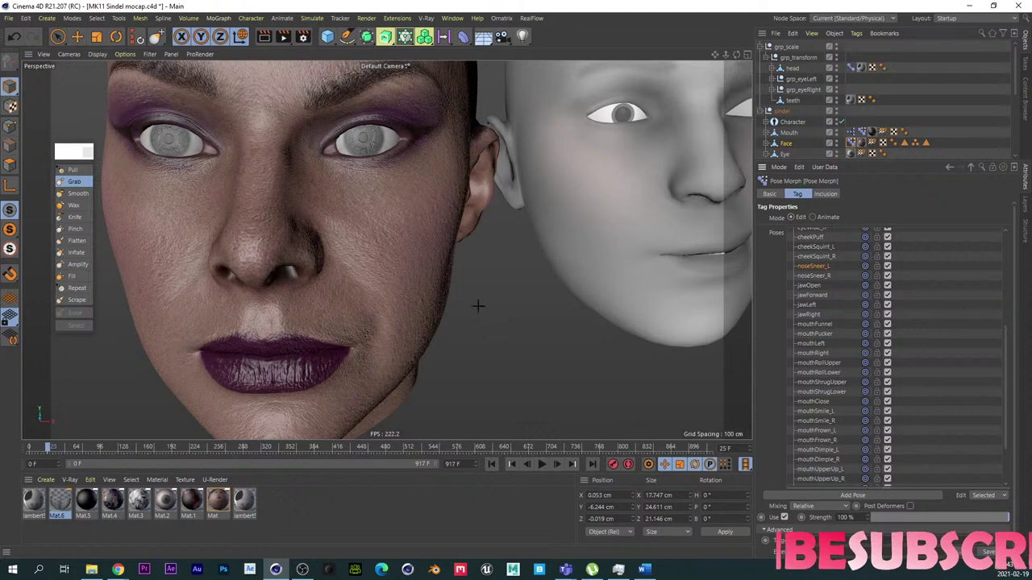
scroll(365, 265, down, 5)
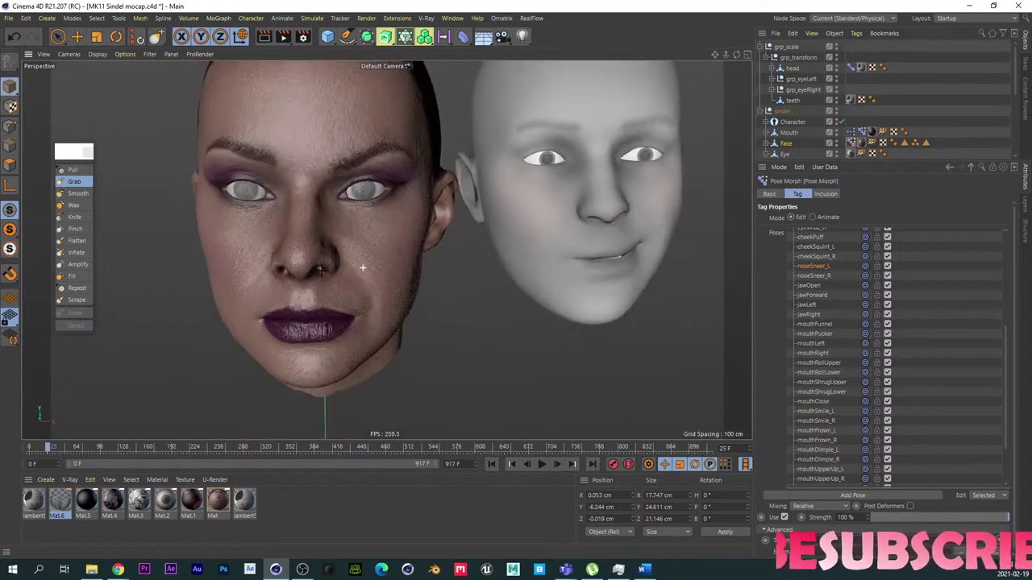
scroll(363, 264, up, 6)
alt+middle_drag(346, 279, 465, 311)
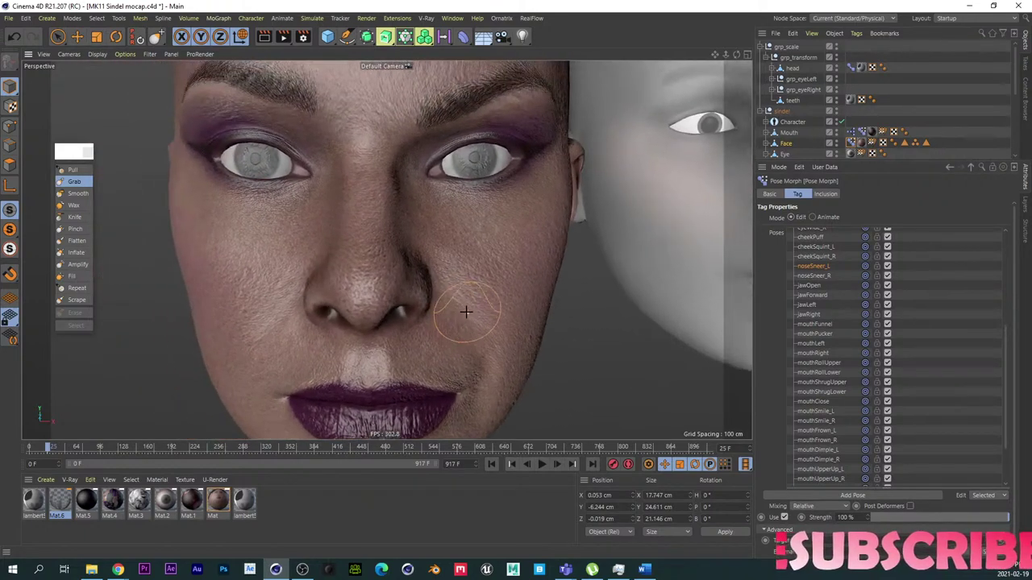
mouse_move(408, 260)
alt+mouse_down()
mouse_move(458, 246)
mouse_move(539, 249)
mouse_move(391, 252)
alt+mouse_up()
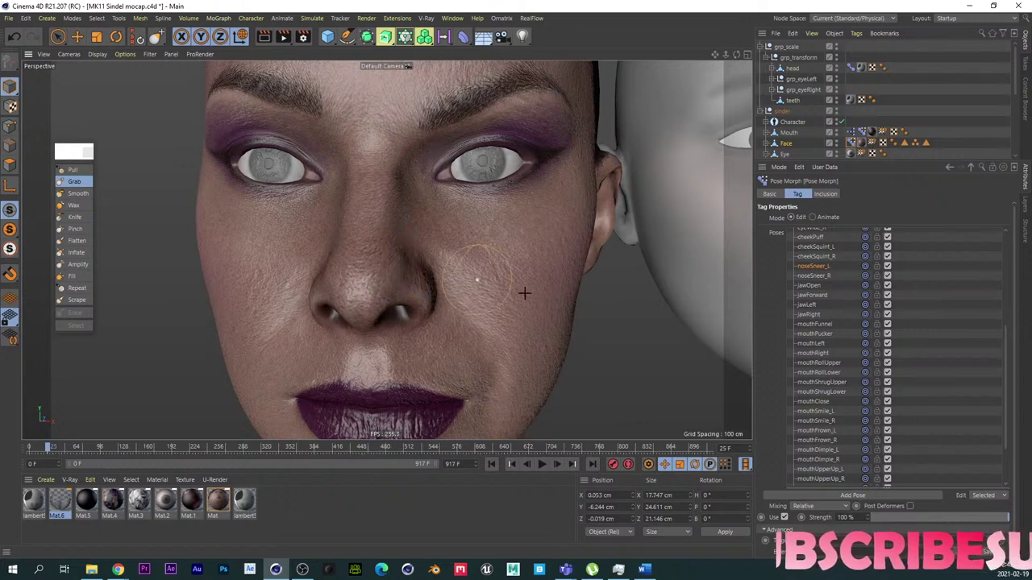
mouse_move(991, 518)
mouse_down()
mouse_move(916, 516)
mouse_move(1004, 512)
mouse_up()
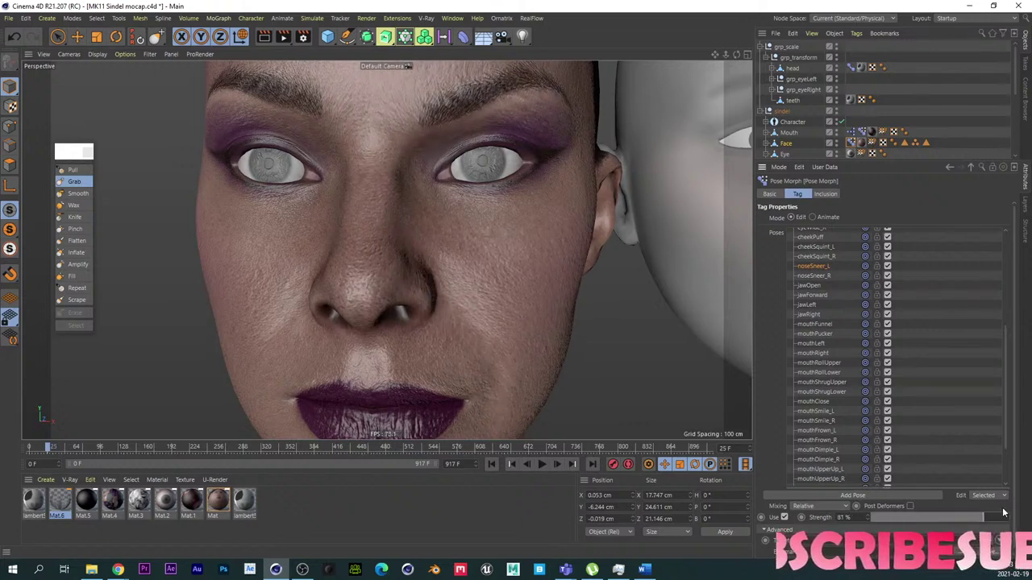
Step: Copy the noseSneer_L pose, keep noseSneer_L as the pose being edited, and bring up the Grab brush settings
right_click(819, 266)
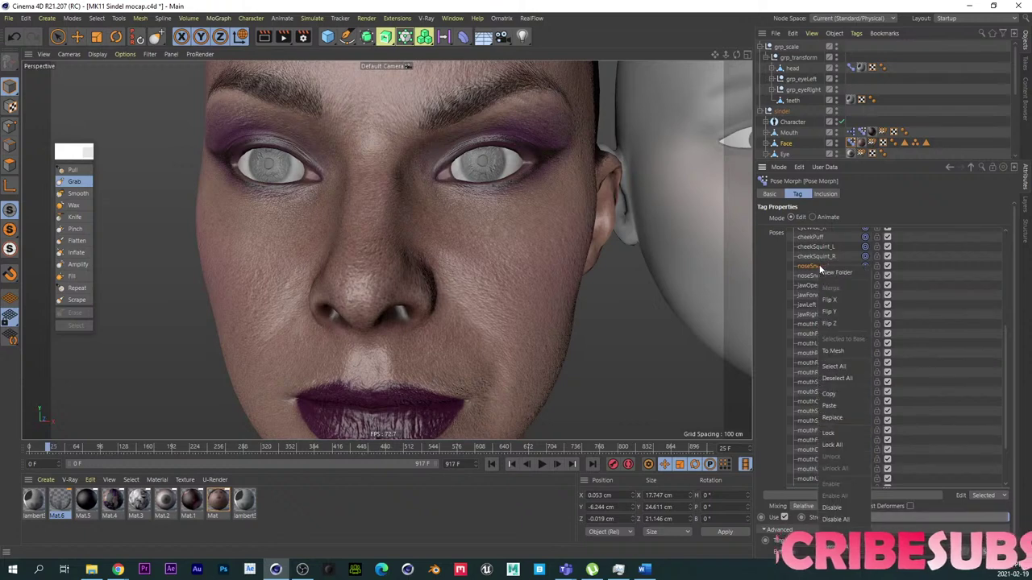
click(829, 394)
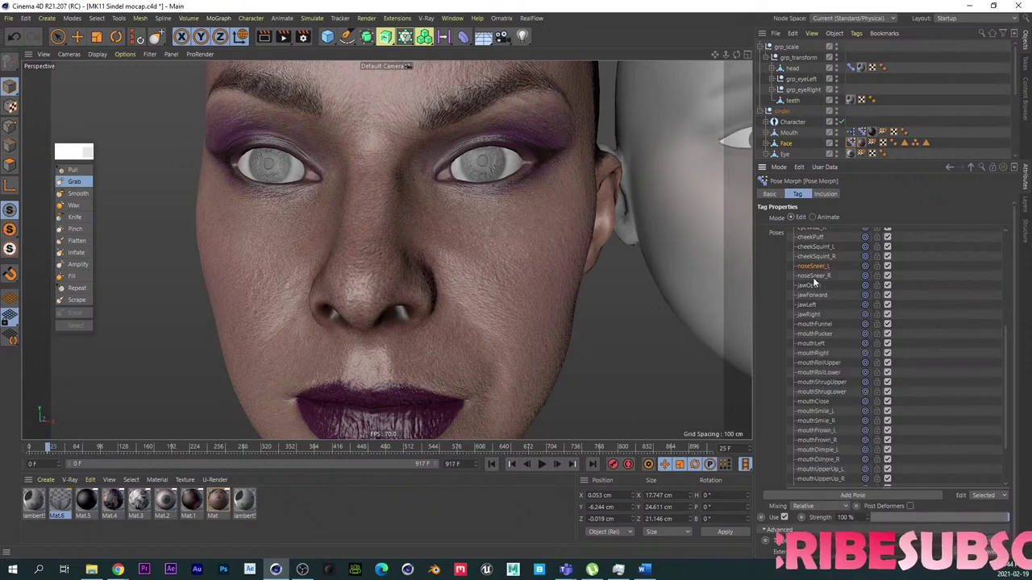
click(813, 277)
click(815, 268)
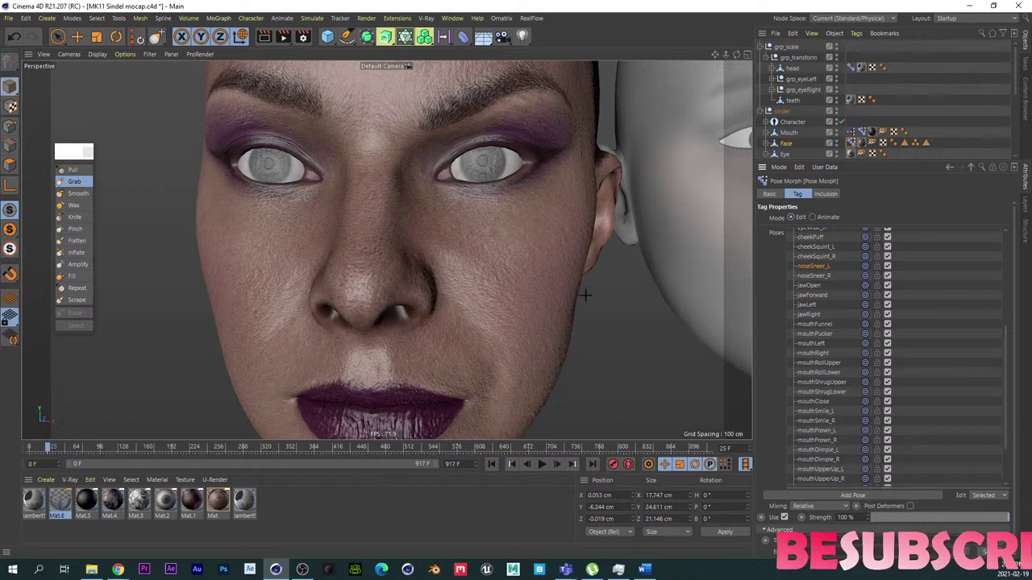
click(75, 183)
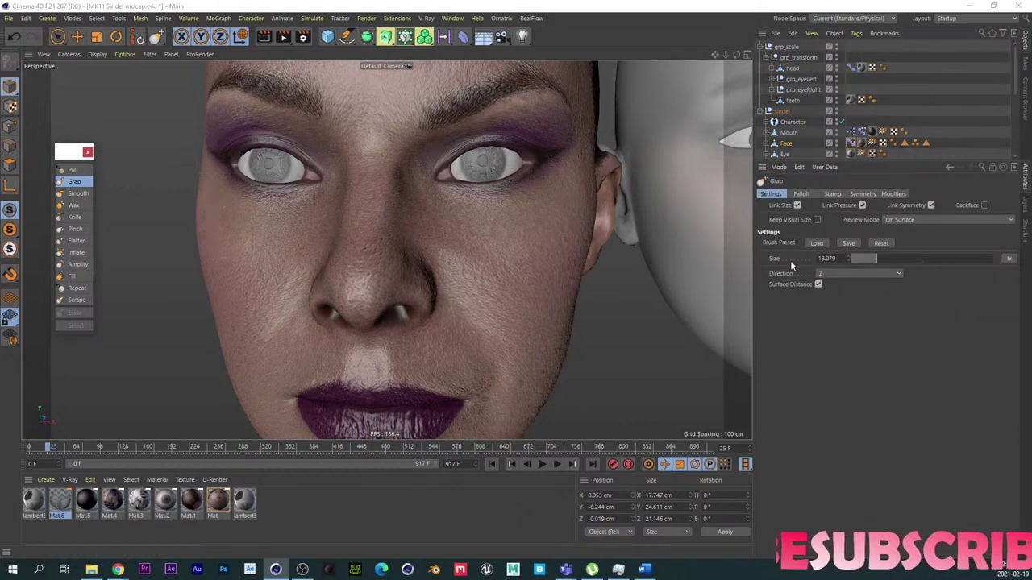
Step: Set the Grab brush's direction to X and enlarge its size to 14.348 over the left cheek
click(846, 274)
click(830, 295)
mouse_move(583, 323)
alt+mouse_down()
mouse_move(444, 269)
mouse_move(454, 262)
alt+mouse_up()
middle_drag(453, 262, 454, 259)
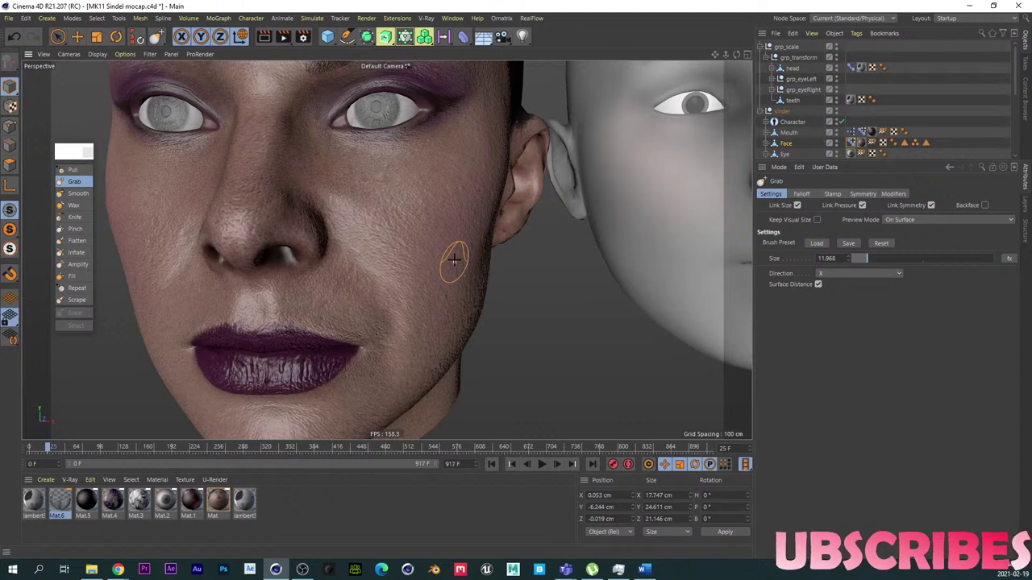
alt+drag(456, 266, 436, 253)
scroll(454, 262, up, 3)
middle_drag(437, 251, 466, 239)
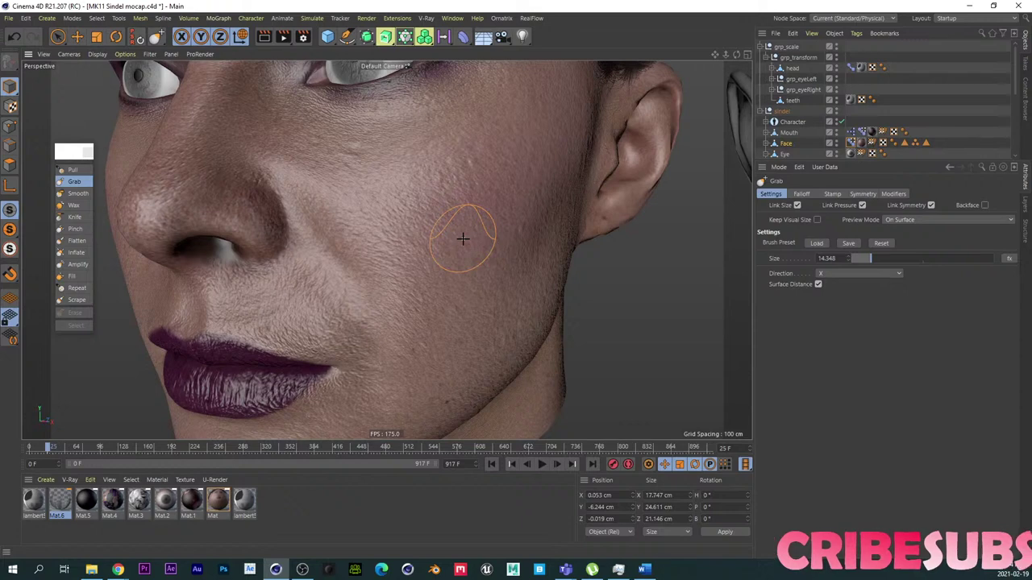
Step: Examine the left cheek crease from the front and side, compare it with the capture head, and reopen the Face pose morph settings
mouse_move(444, 239)
alt+mouse_down()
mouse_move(431, 250)
mouse_move(445, 244)
alt+mouse_up()
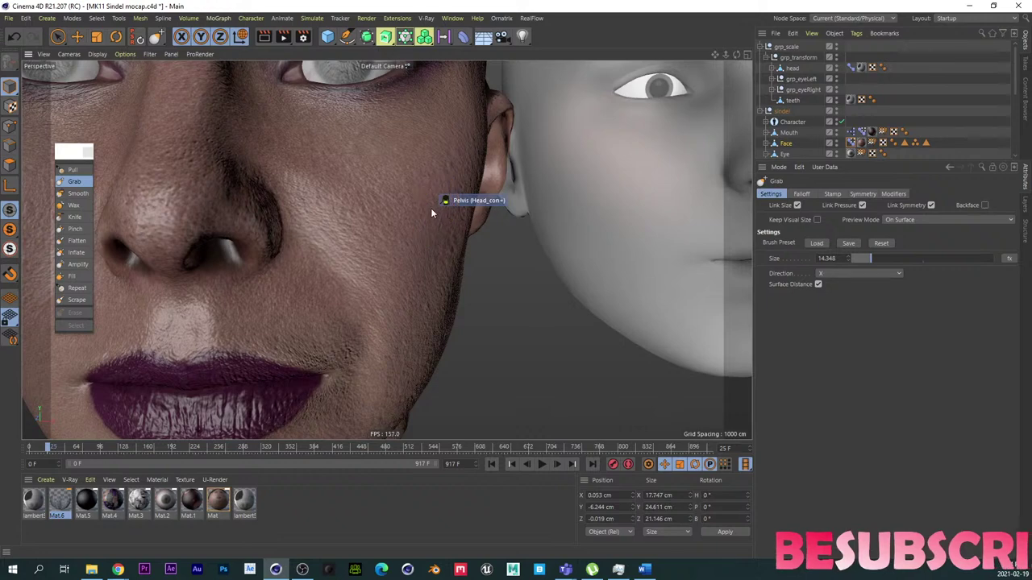
mouse_move(431, 208)
alt+mouse_down()
mouse_move(400, 239)
mouse_move(411, 247)
mouse_move(434, 208)
alt+mouse_up()
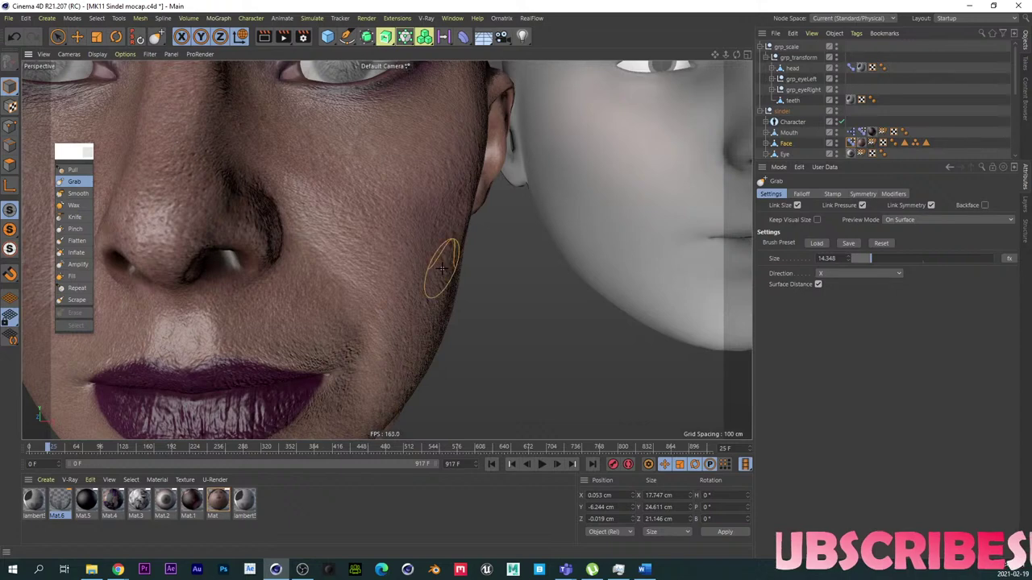
mouse_move(437, 274)
alt+mouse_down()
mouse_move(422, 274)
mouse_move(421, 261)
alt+mouse_up()
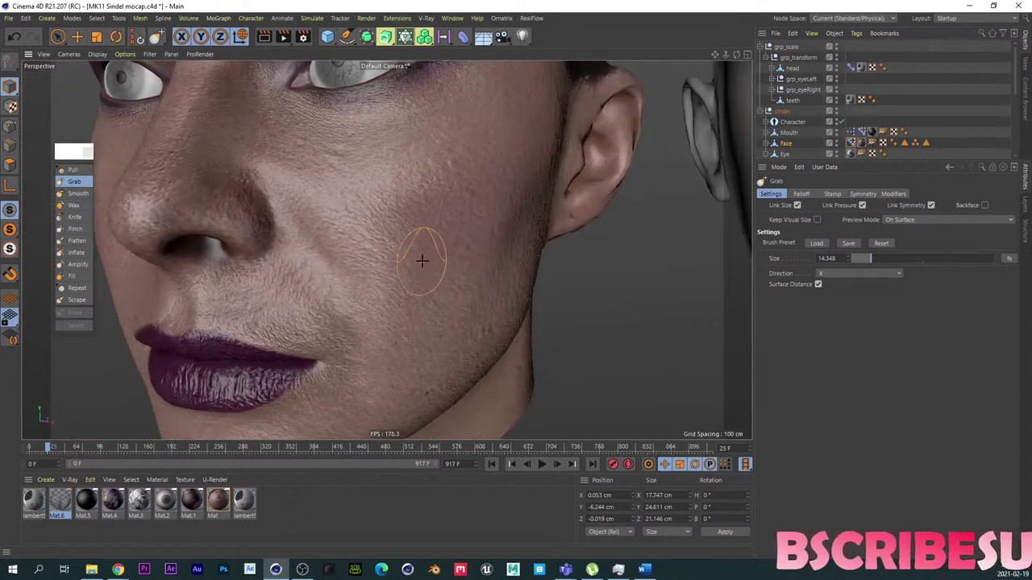
alt+right_drag(422, 261, 382, 263)
alt+drag(382, 263, 458, 254)
mouse_move(371, 293)
alt+mouse_down()
mouse_move(361, 291)
mouse_move(536, 264)
alt+mouse_up()
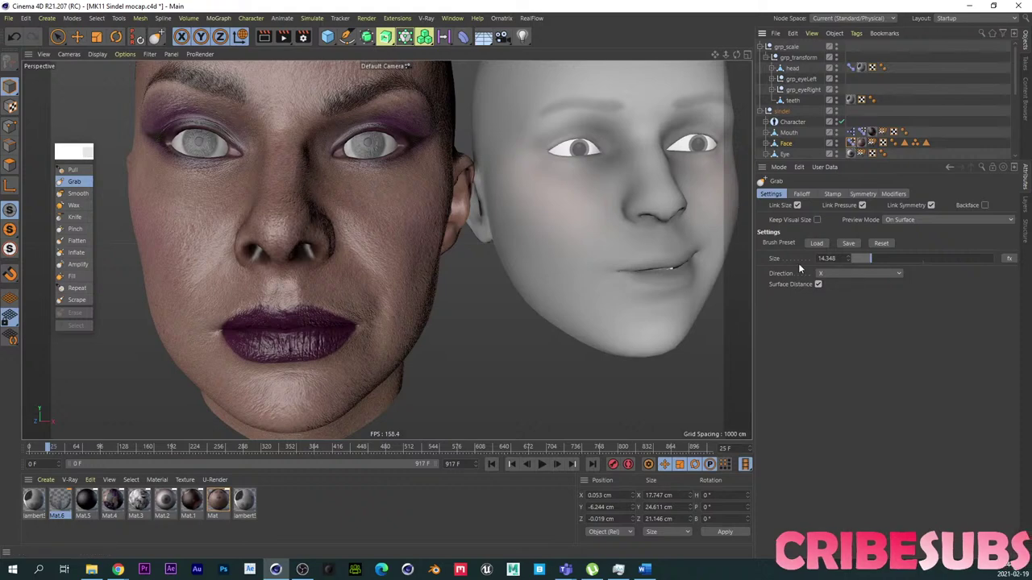
click(850, 146)
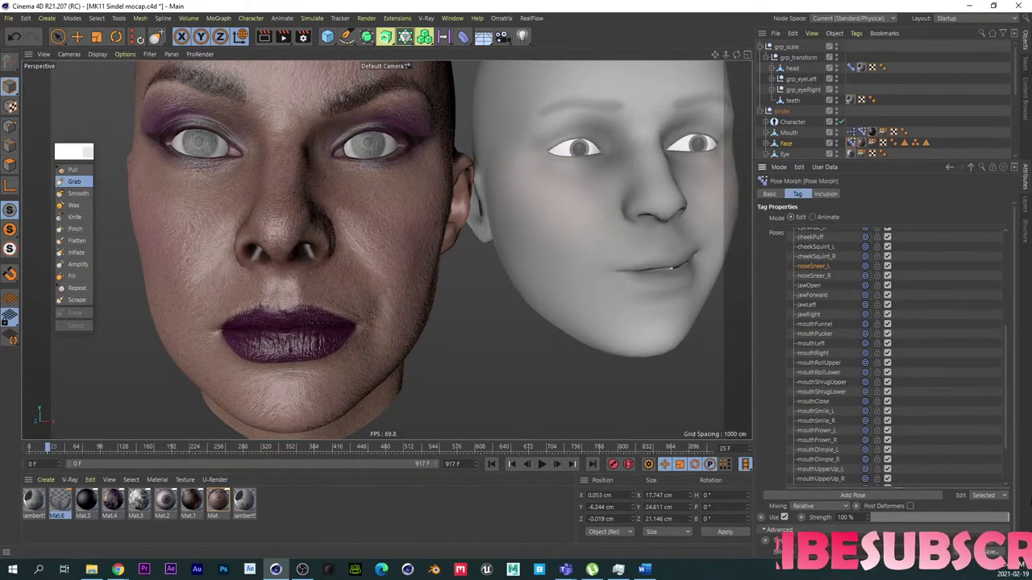
click(80, 196)
scroll(415, 272, up, 5)
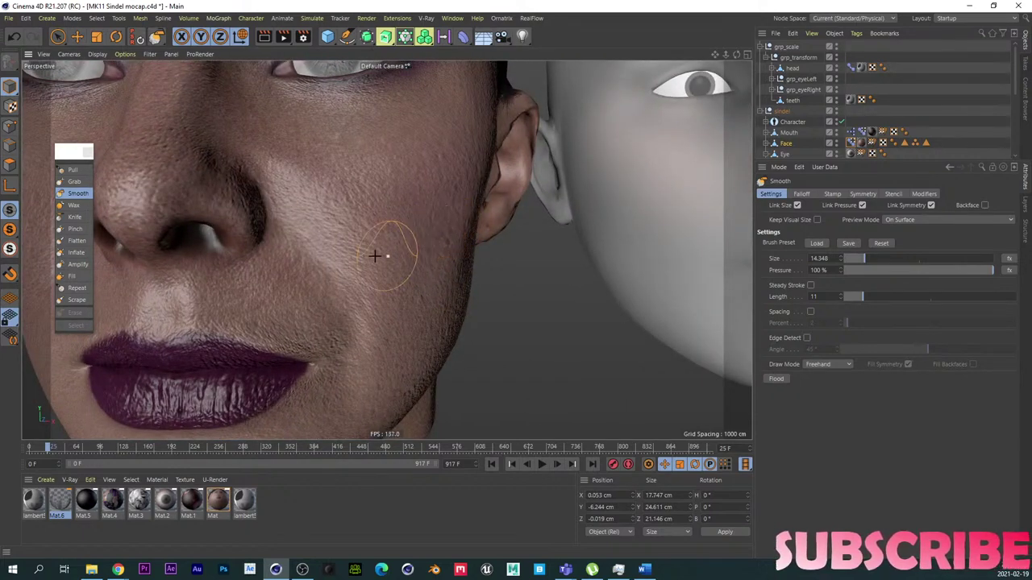
click(73, 181)
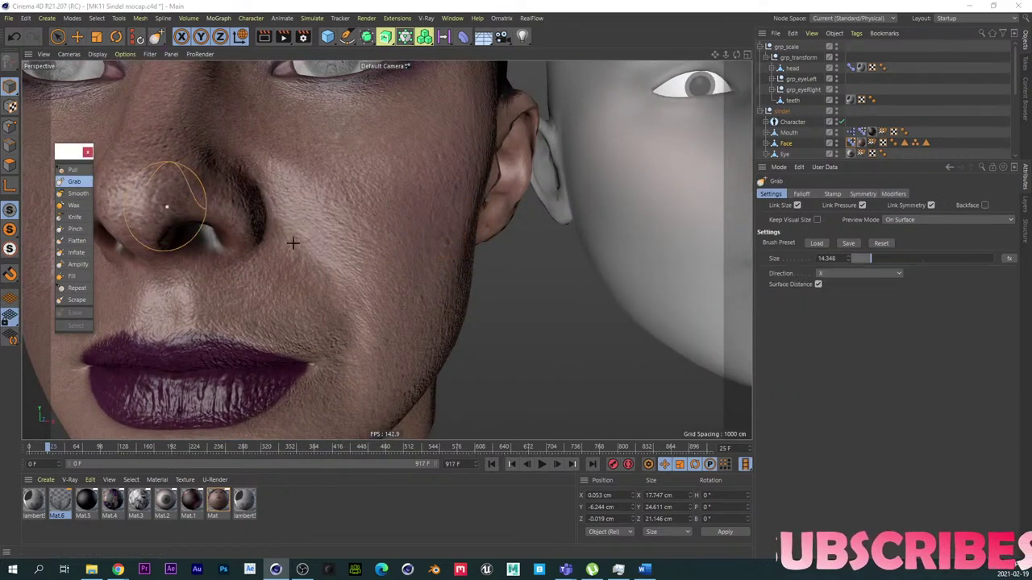
Step: Vary the noseSneer_L pose's strength, finishing at 100%, and check the nose and cheek deformation in close and wide views
click(853, 144)
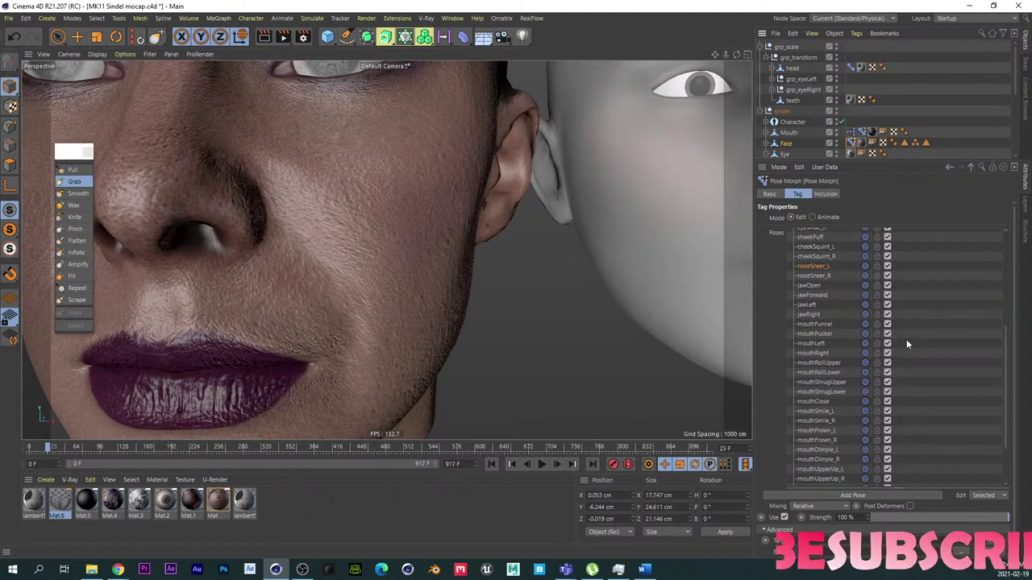
drag(970, 510, 1029, 501)
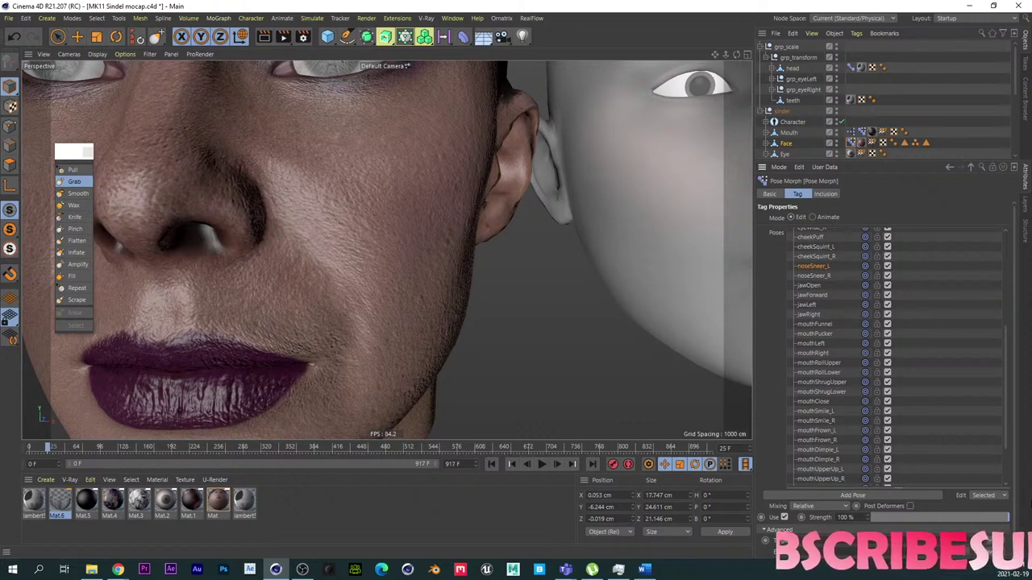
drag(1028, 501, 1027, 523)
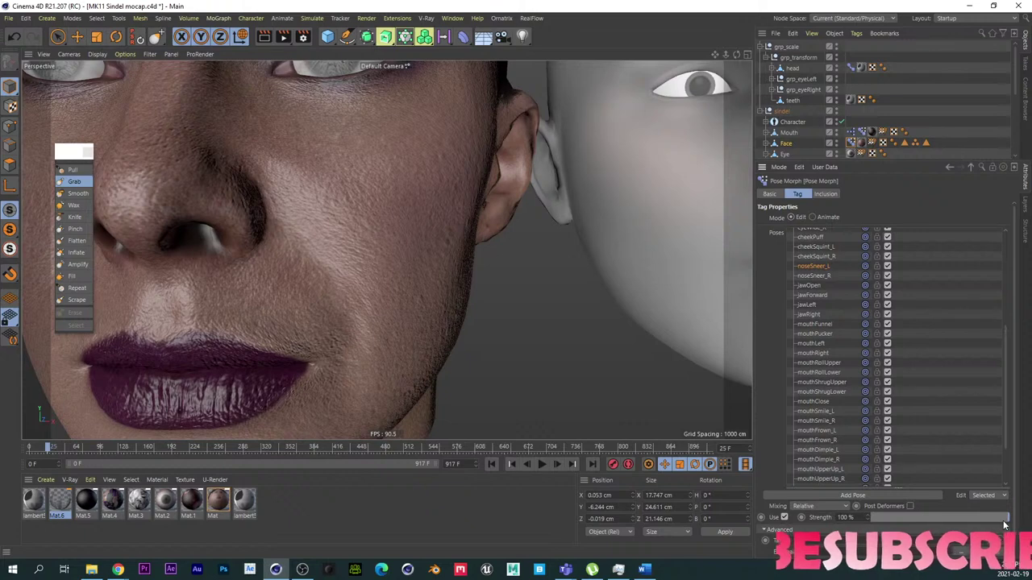
drag(1003, 522, 936, 521)
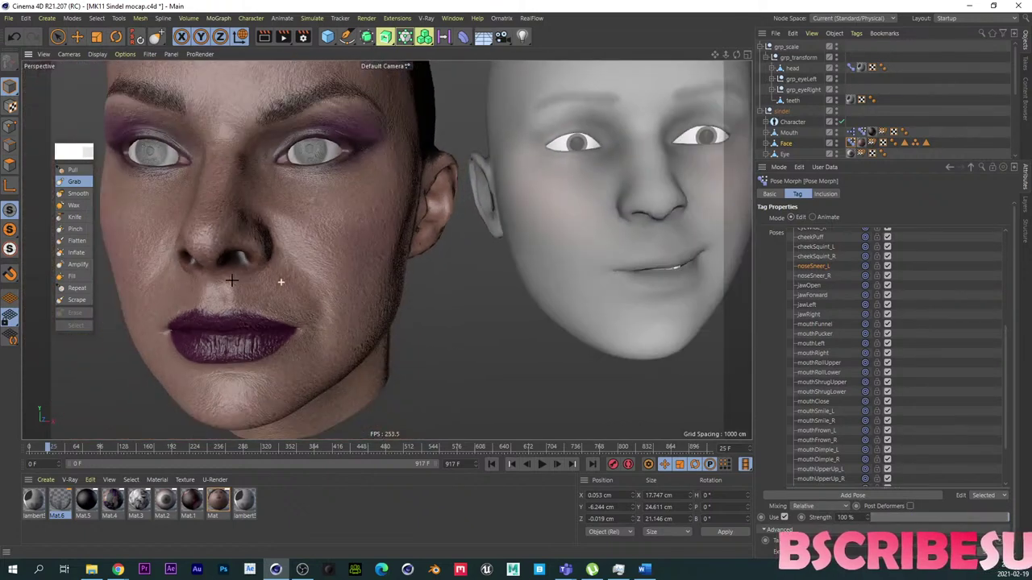
scroll(375, 296, up, 2)
alt+middle_drag(375, 297, 391, 299)
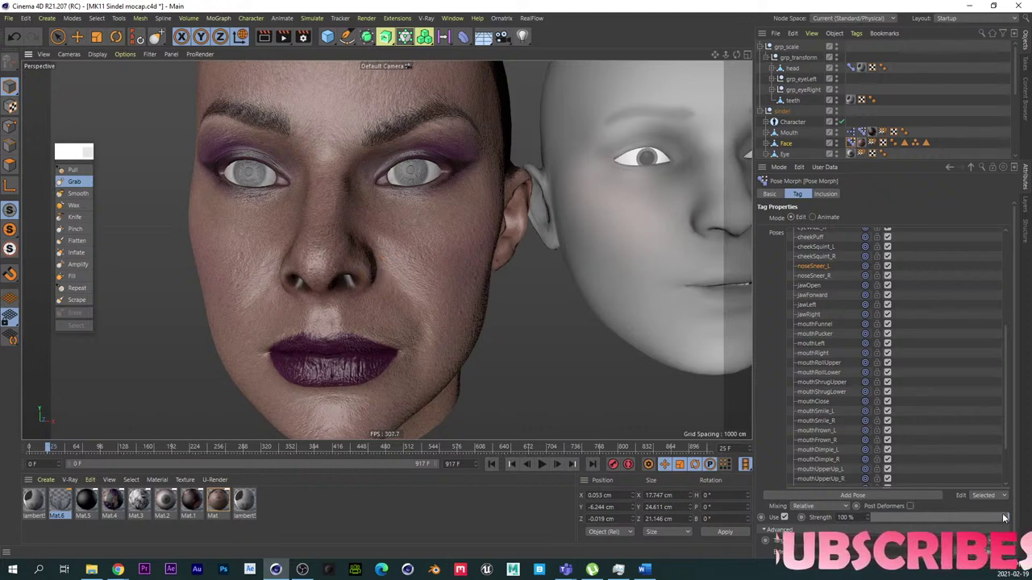
drag(1008, 521, 1018, 519)
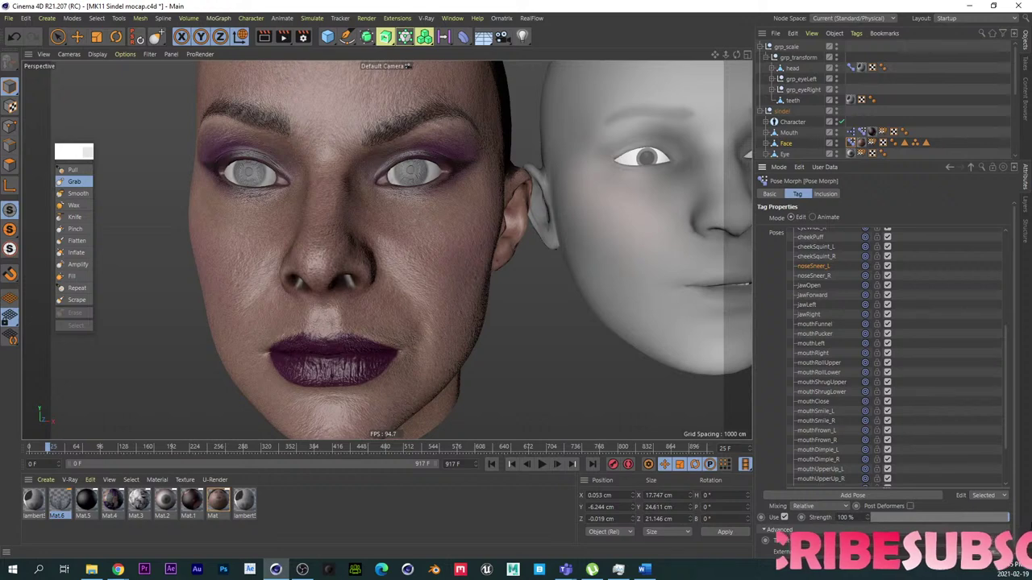
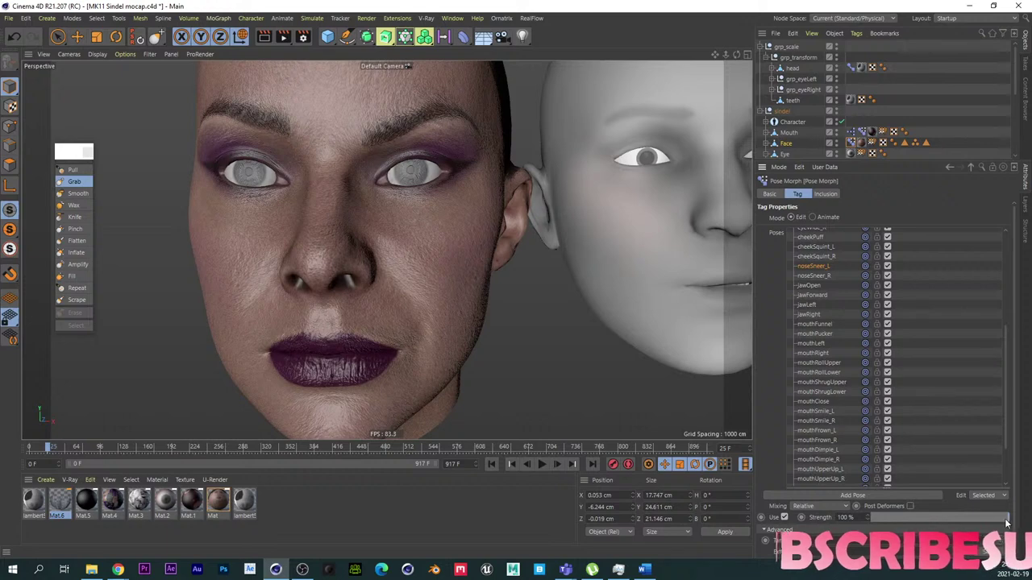
mouse_move(1005, 523)
mouse_down()
mouse_move(920, 522)
mouse_move(1011, 520)
mouse_up()
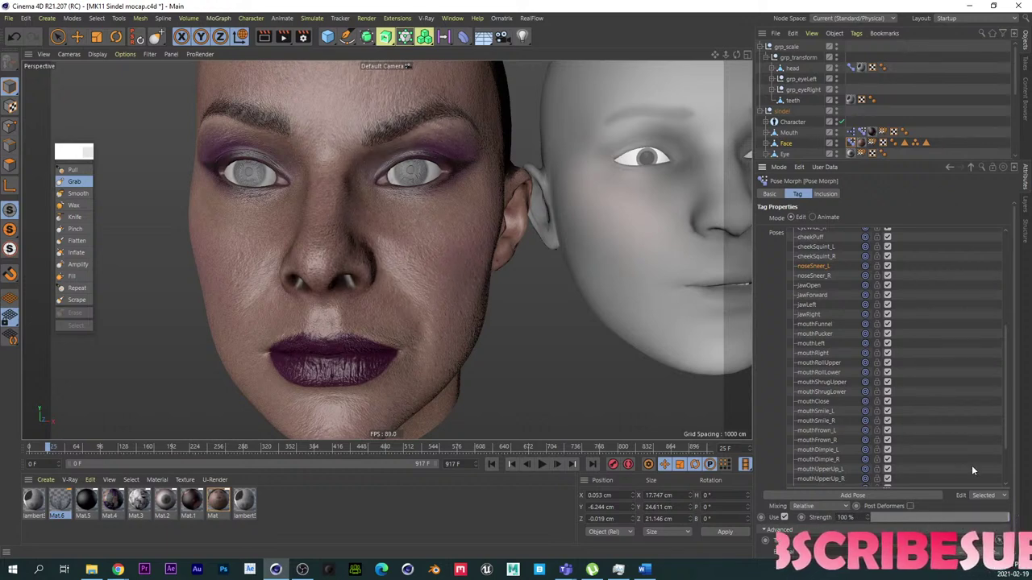
Step: Copy the noseSneer_L pose and replace the noseSneer_R pose with it
right_click(811, 268)
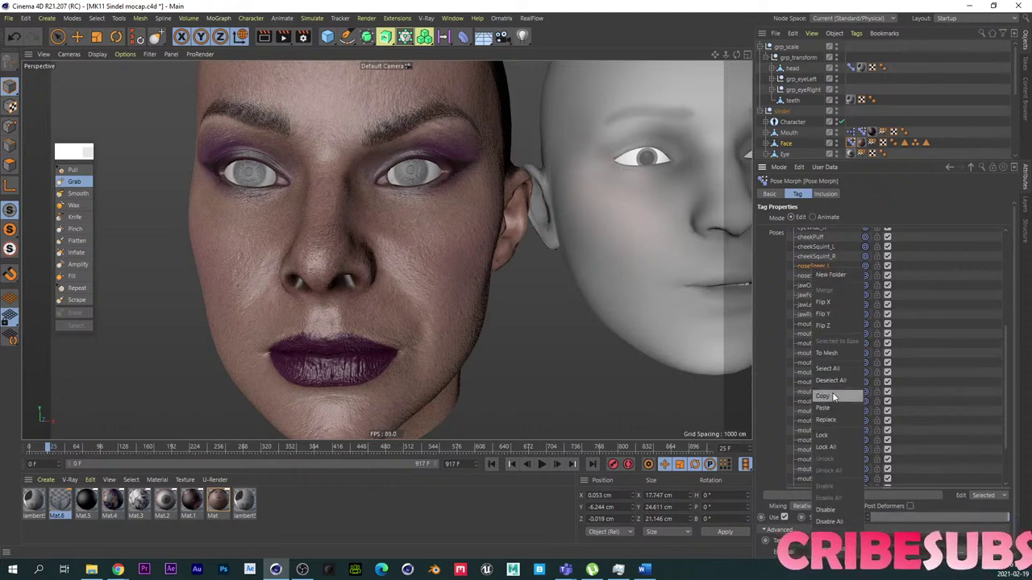
click(834, 397)
click(812, 276)
right_click(812, 277)
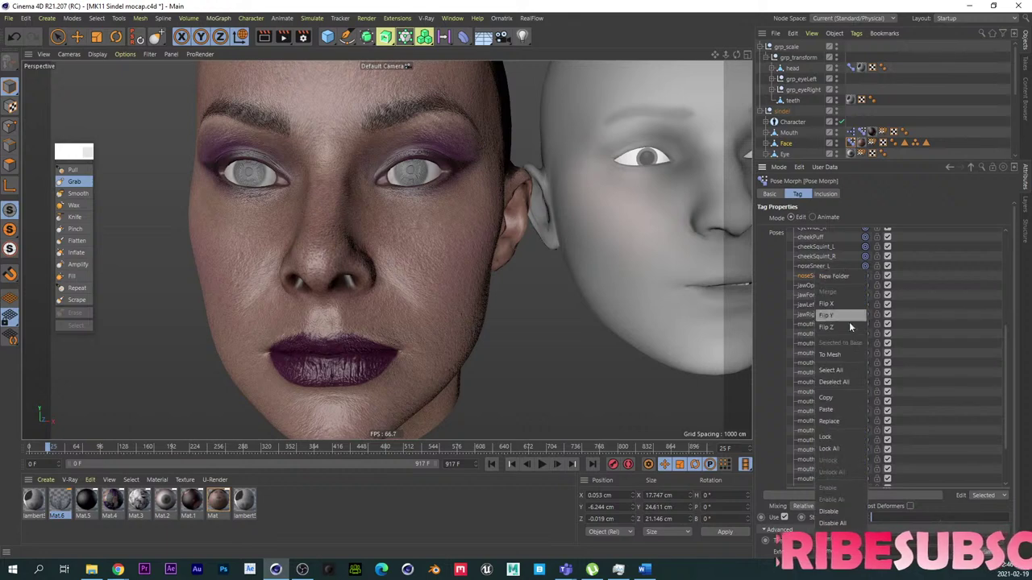
click(841, 421)
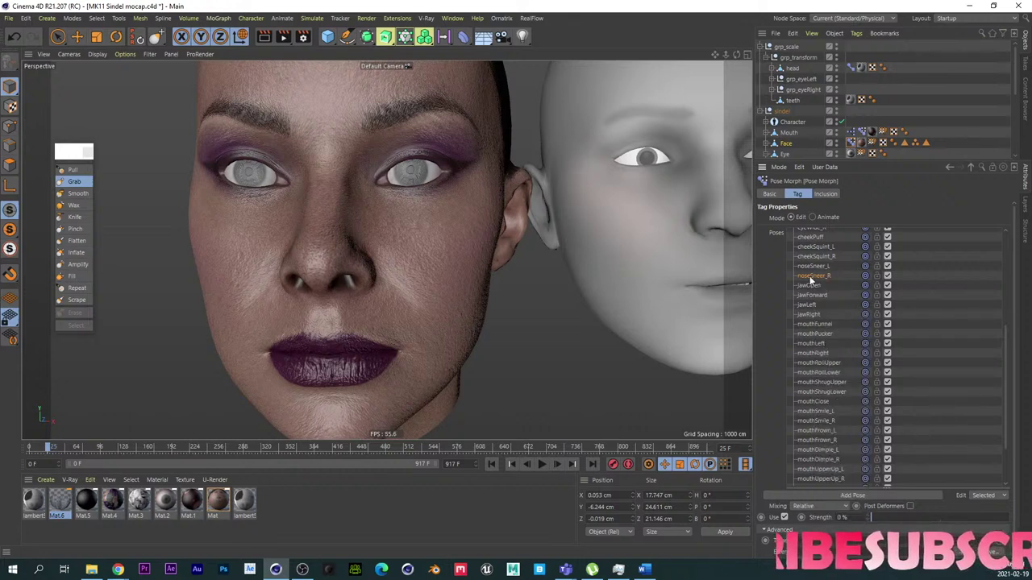
Step: Raise the noseSneer_R pose's strength to 100% and examine the nose and cheeks from the front
drag(903, 518, 1021, 520)
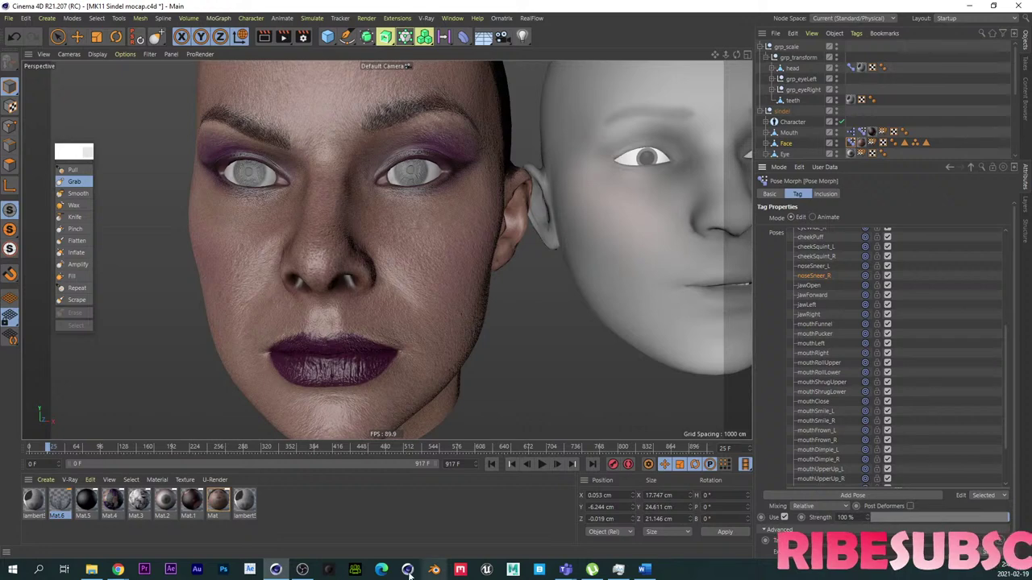
alt+right_drag(334, 210, 364, 191)
alt+drag(363, 189, 362, 212)
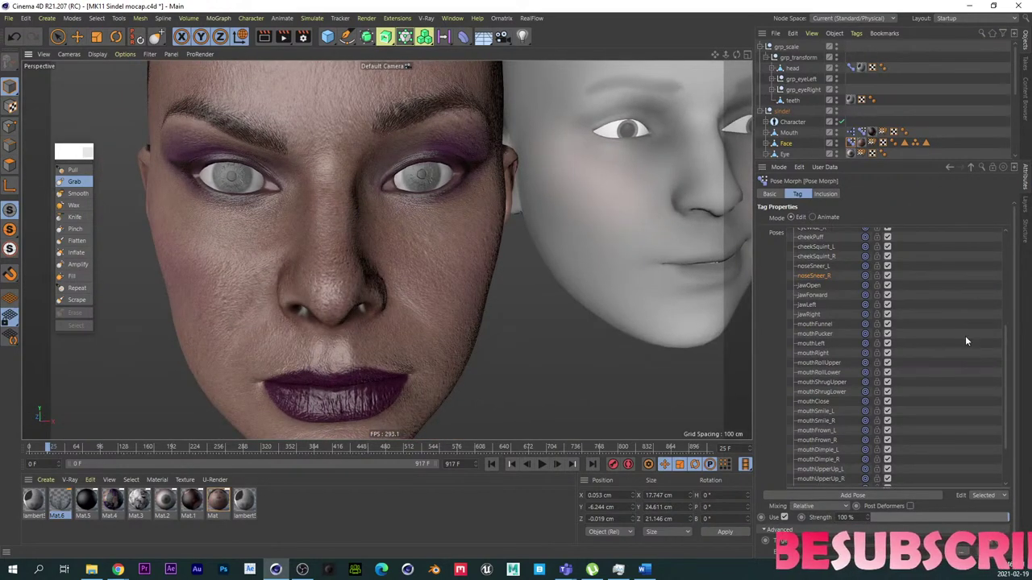
Step: Select the cheekSquint_L pose for editing and raise its strength to 100%
scroll(1007, 342, up, 3)
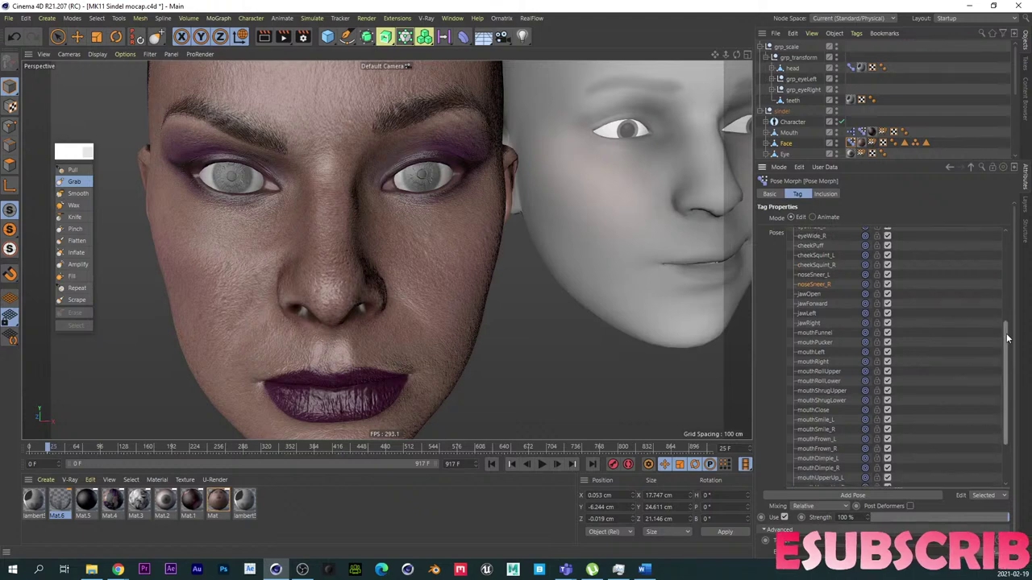
click(831, 284)
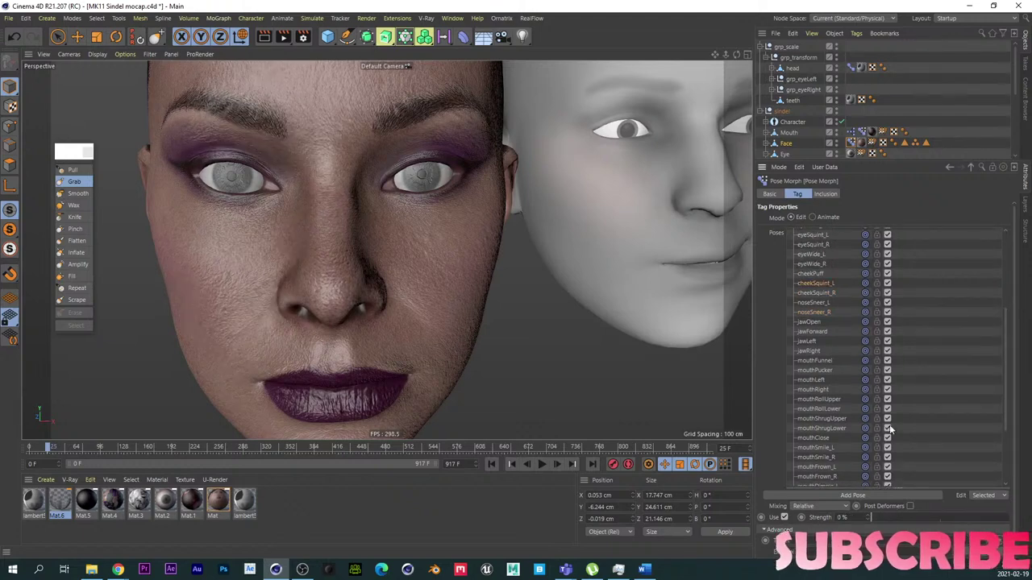
drag(973, 504, 1008, 517)
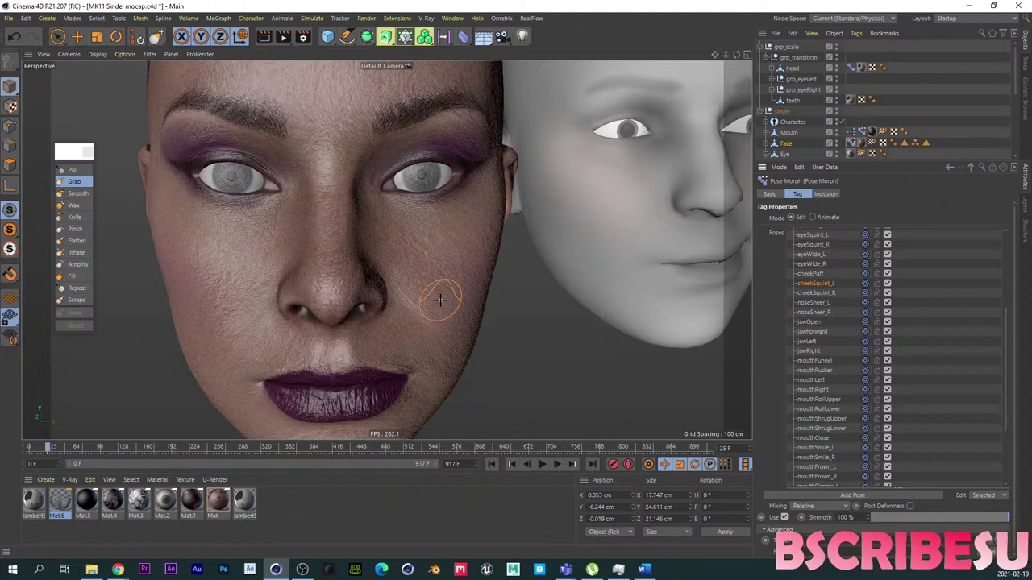
alt+drag(403, 295, 399, 295)
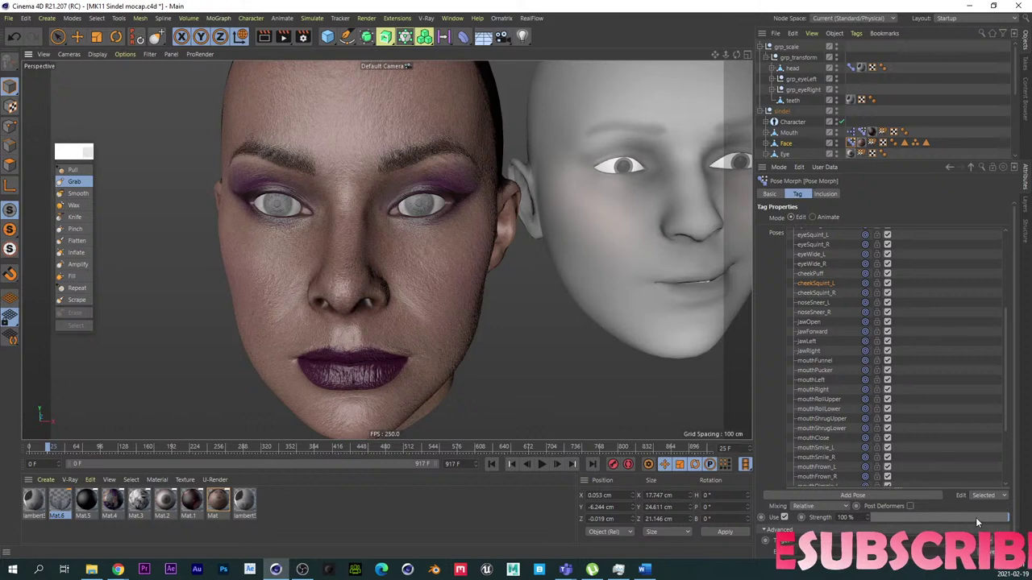
Step: Set the Grab brush's size to 34.816 and its direction to Y for shaping the area below the left eye
click(76, 184)
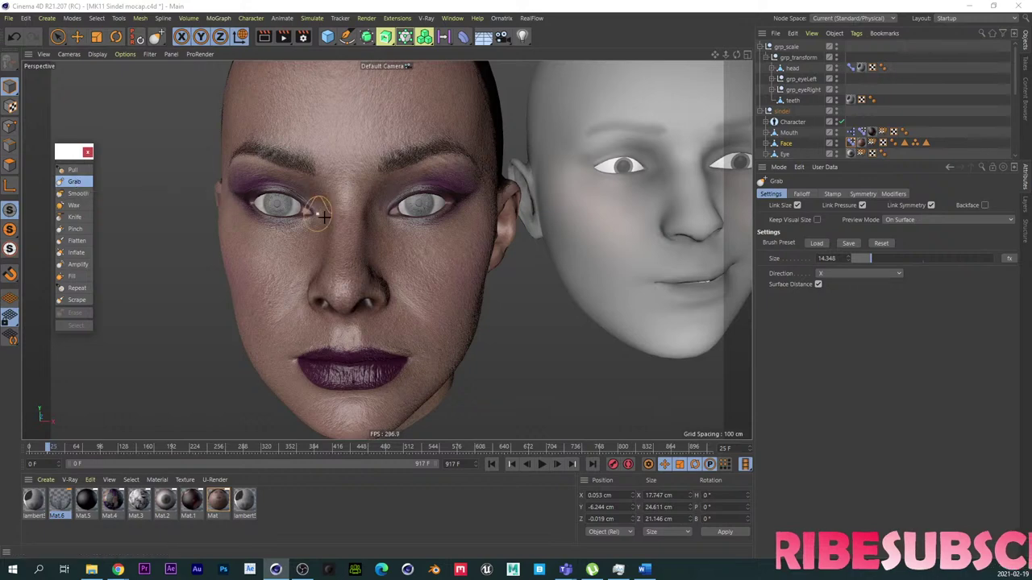
scroll(429, 187, up, 10)
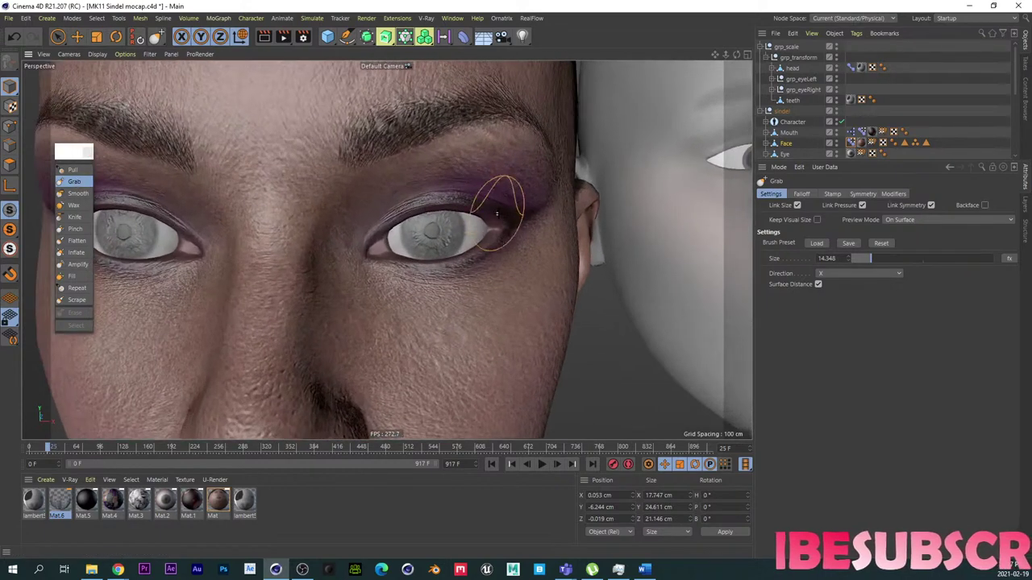
mouse_move(484, 275)
middle_down()
mouse_move(488, 285)
mouse_move(519, 277)
middle_up()
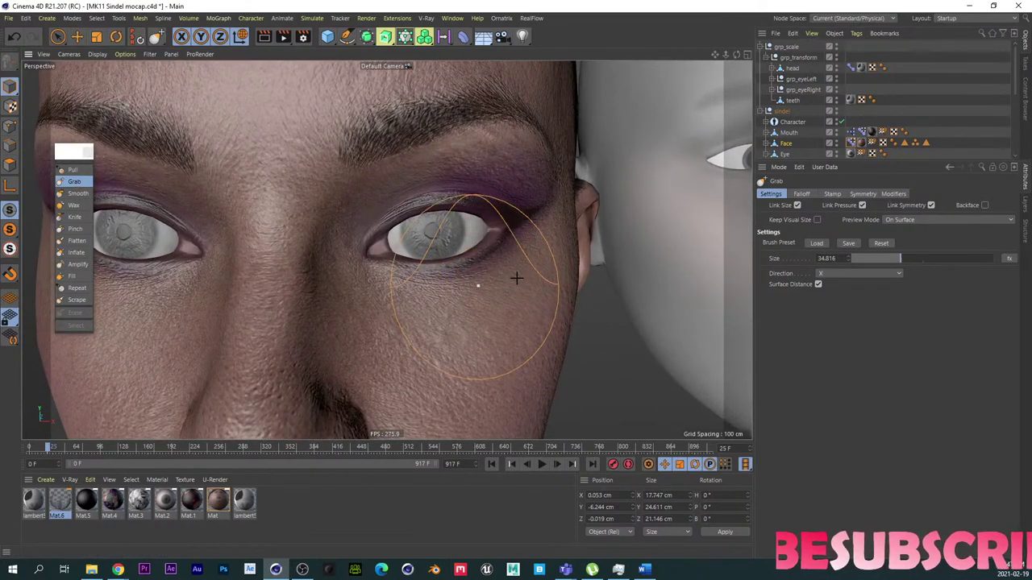
click(838, 274)
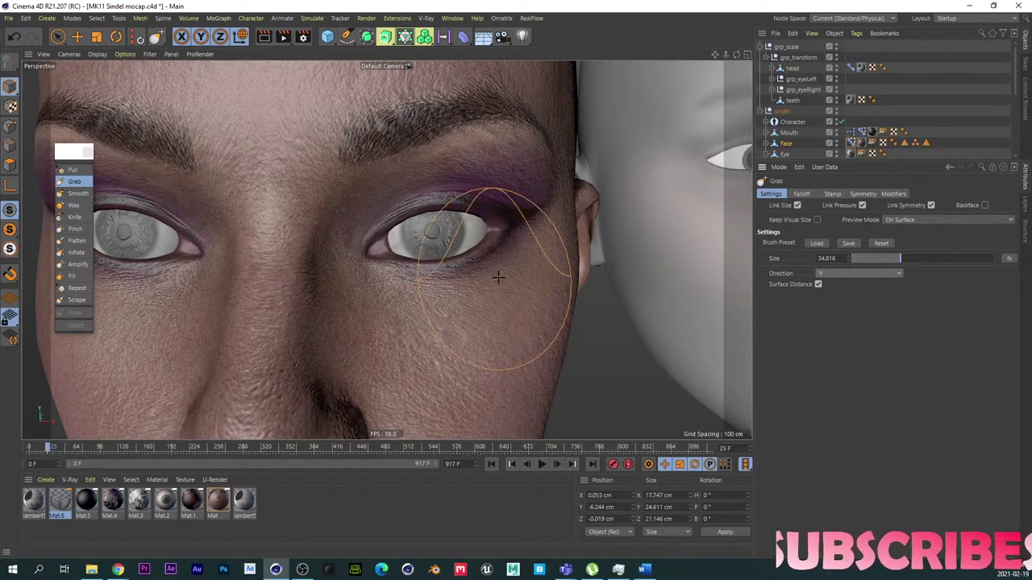
Step: Pull the upper cheek up toward the left eye's outer corner and lower the outer upper eyelid with the Grab brush to form the squint
scroll(498, 278, down, 8)
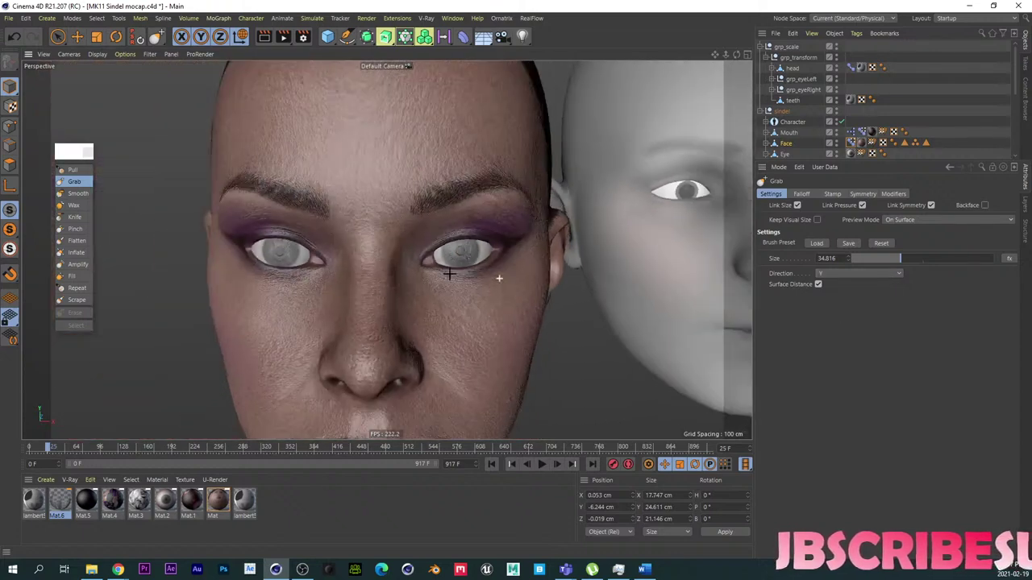
mouse_move(464, 283)
alt+mouse_down()
mouse_move(511, 297)
mouse_move(471, 297)
alt+mouse_up()
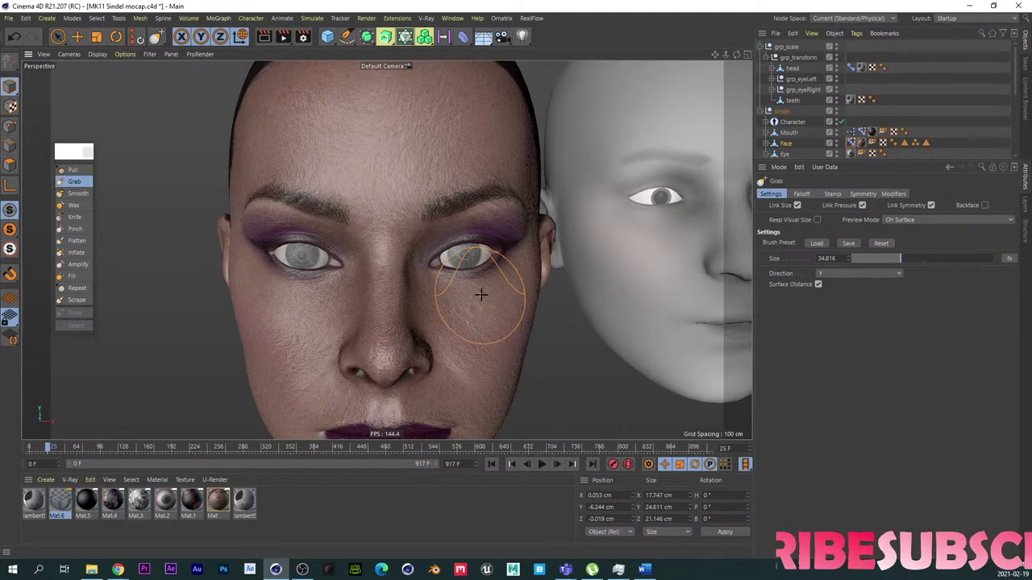
scroll(480, 295, up, 8)
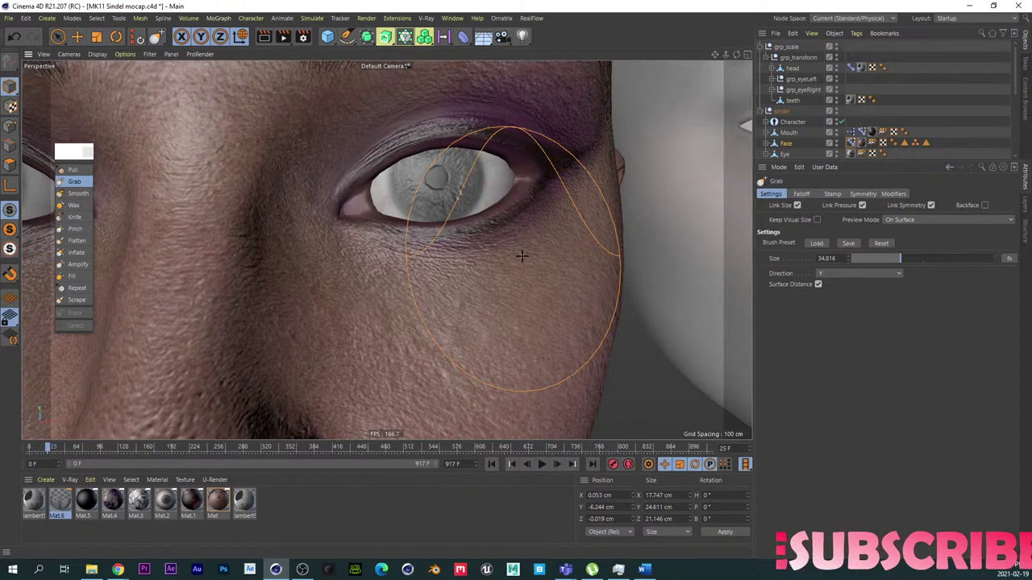
drag(528, 258, 532, 215)
mouse_move(508, 272)
alt+mouse_down()
mouse_move(489, 266)
mouse_move(510, 263)
alt+mouse_up()
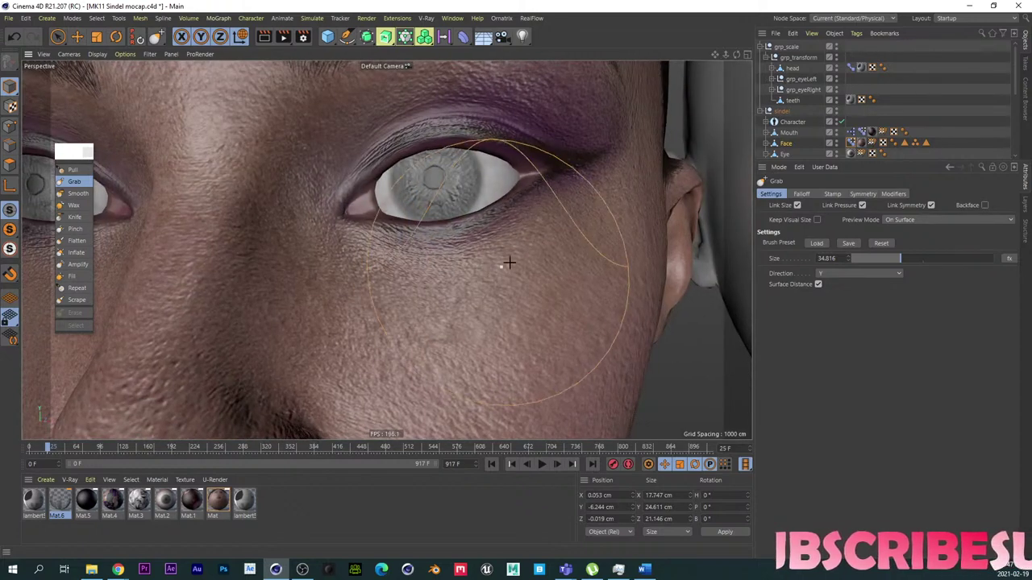
mouse_move(549, 111)
mouse_down()
mouse_move(517, 130)
mouse_move(535, 159)
mouse_up()
drag(495, 248, 511, 202)
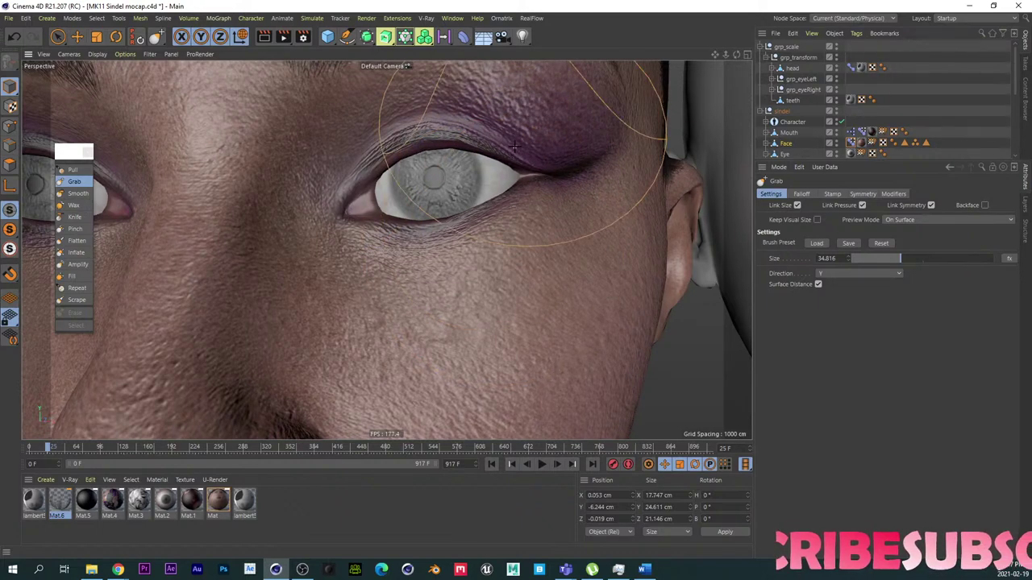
drag(516, 147, 516, 153)
scroll(514, 150, down, 6)
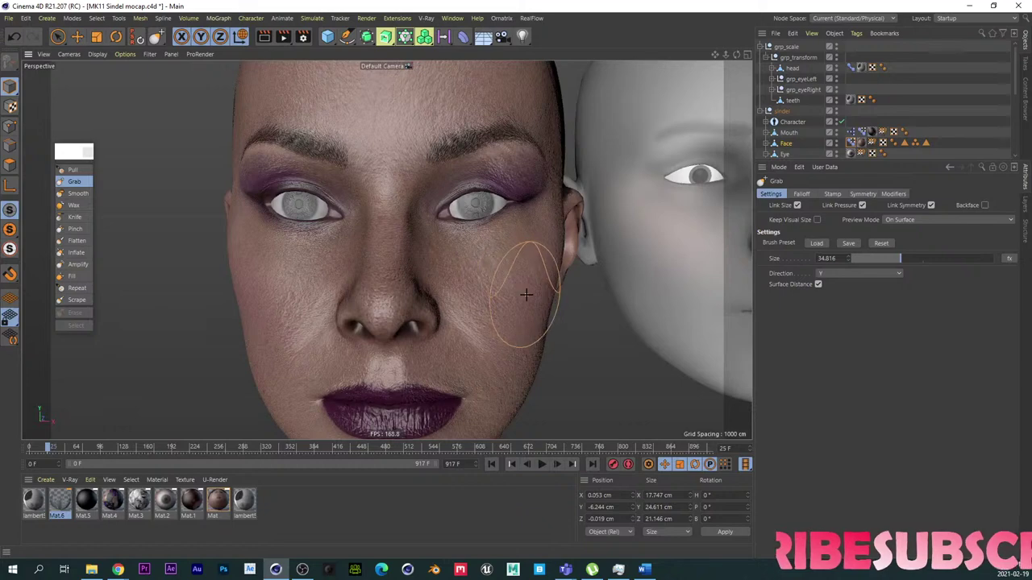
Step: Enlarge the Grab brush's size to 48.771 and examine the left cheek squint from the front beside the capture head
scroll(504, 166, up, 5)
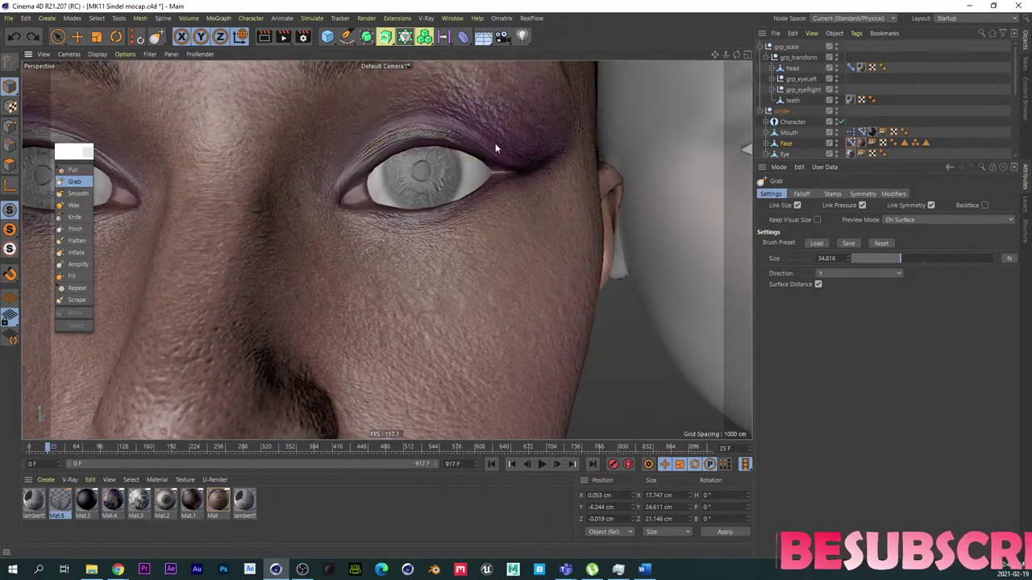
scroll(495, 139, down, 6)
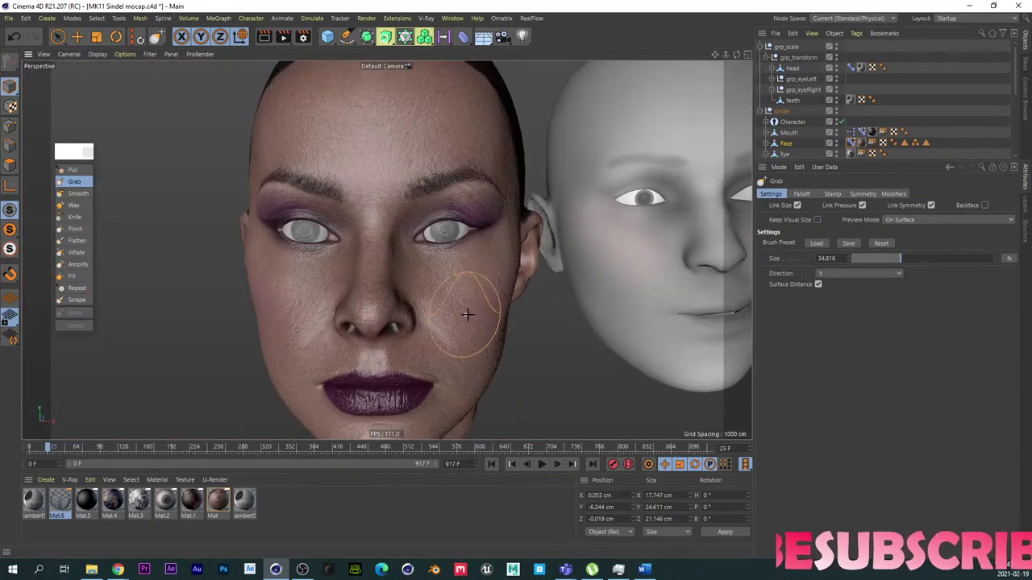
scroll(491, 193, up, 5)
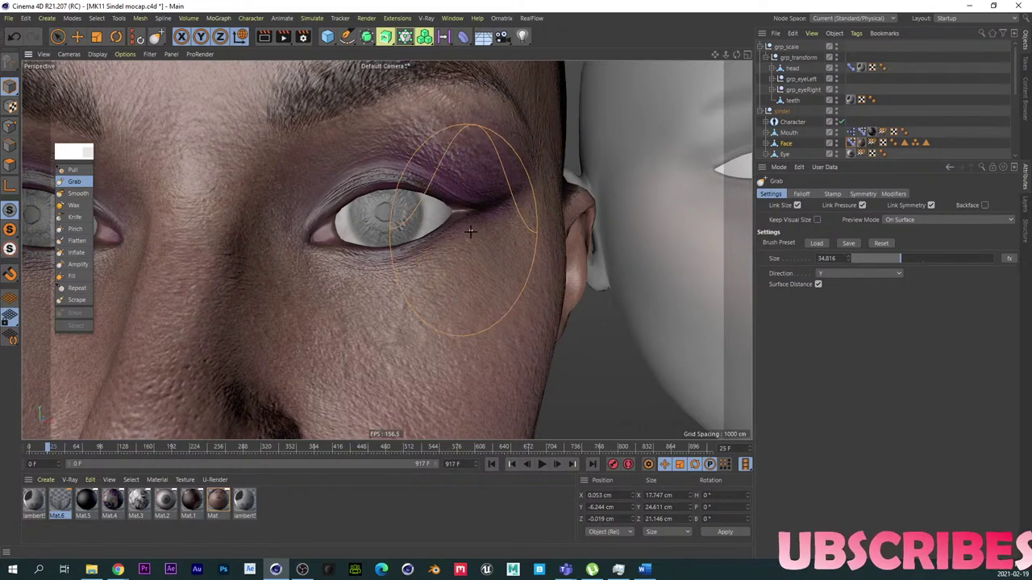
scroll(472, 269, down, 4)
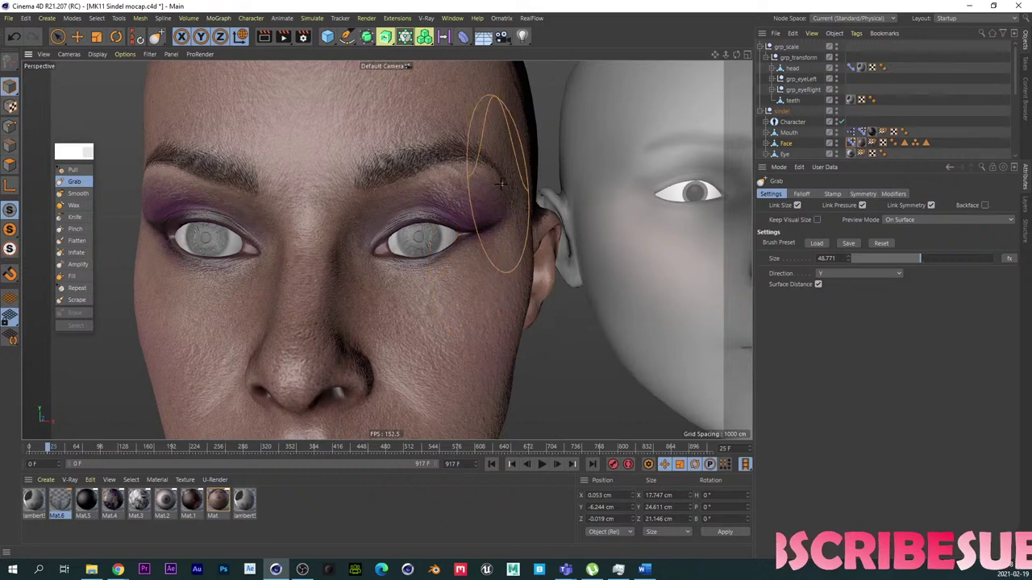
mouse_move(470, 288)
alt+mouse_down()
mouse_move(412, 295)
mouse_move(465, 295)
alt+mouse_up()
scroll(453, 294, down, 2)
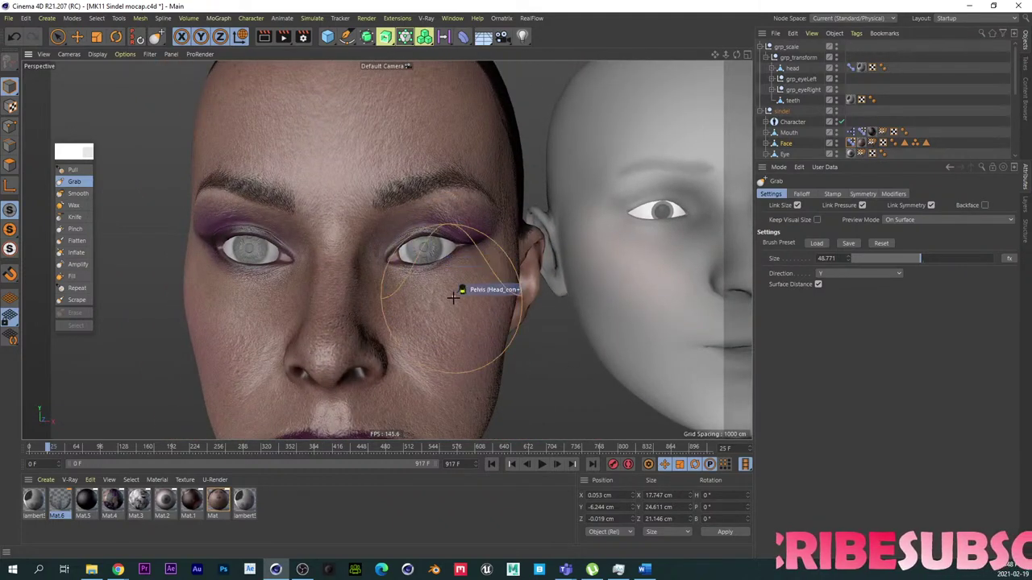
alt+right_drag(451, 300, 429, 312)
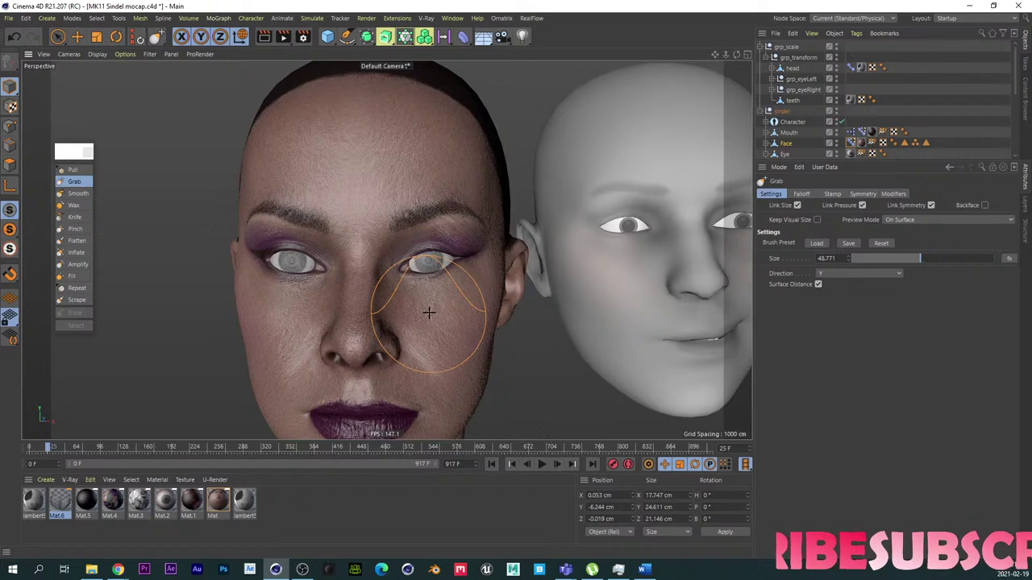
scroll(428, 310, up, 5)
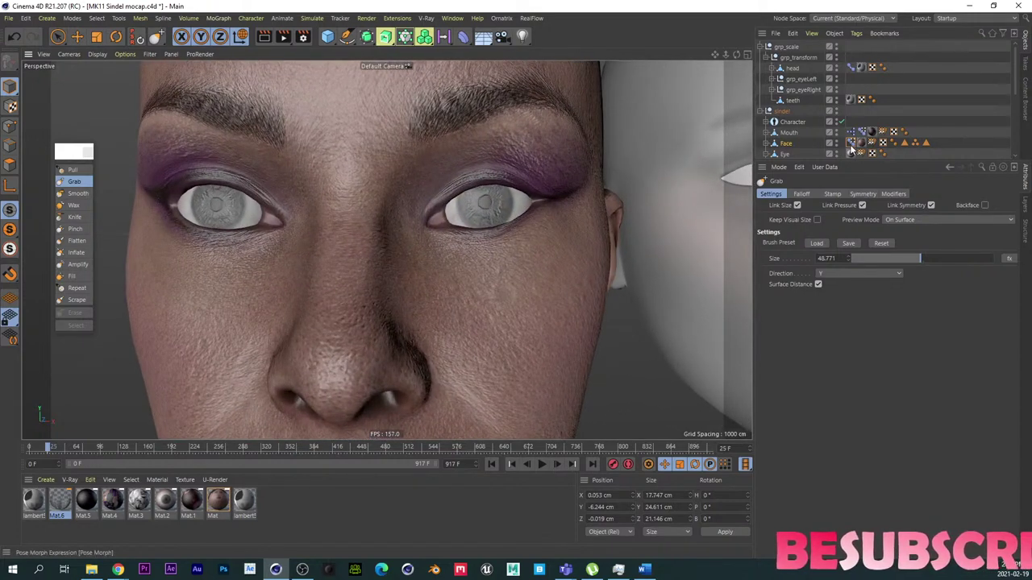
Step: Sweep the cheekSquint_L pose's strength up to 100% and examine the squint around the left eye
click(850, 142)
mouse_move(873, 518)
mouse_down()
mouse_move(887, 505)
mouse_move(1013, 502)
mouse_up()
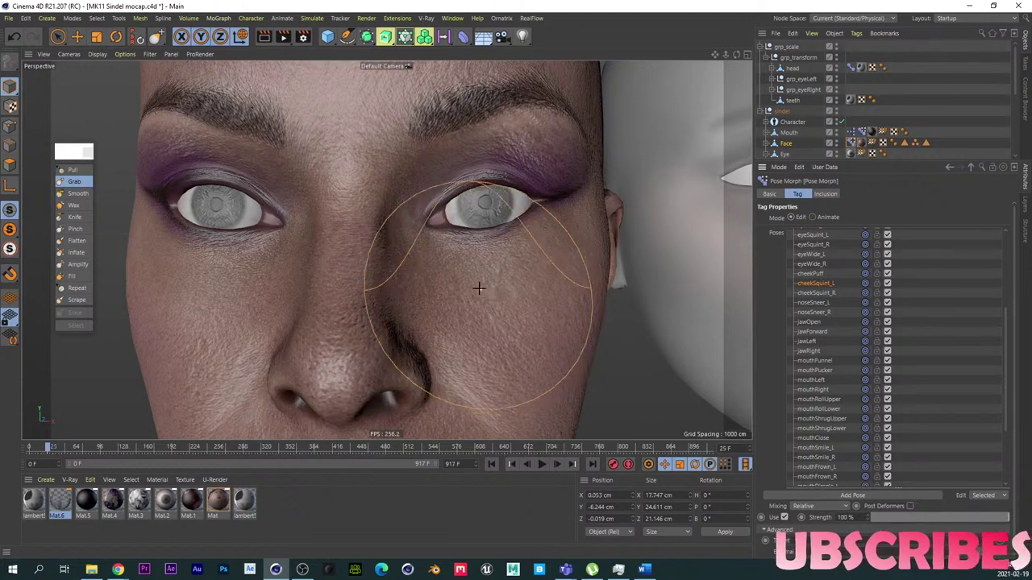
alt+right_drag(479, 285, 398, 272)
alt+drag(424, 285, 468, 295)
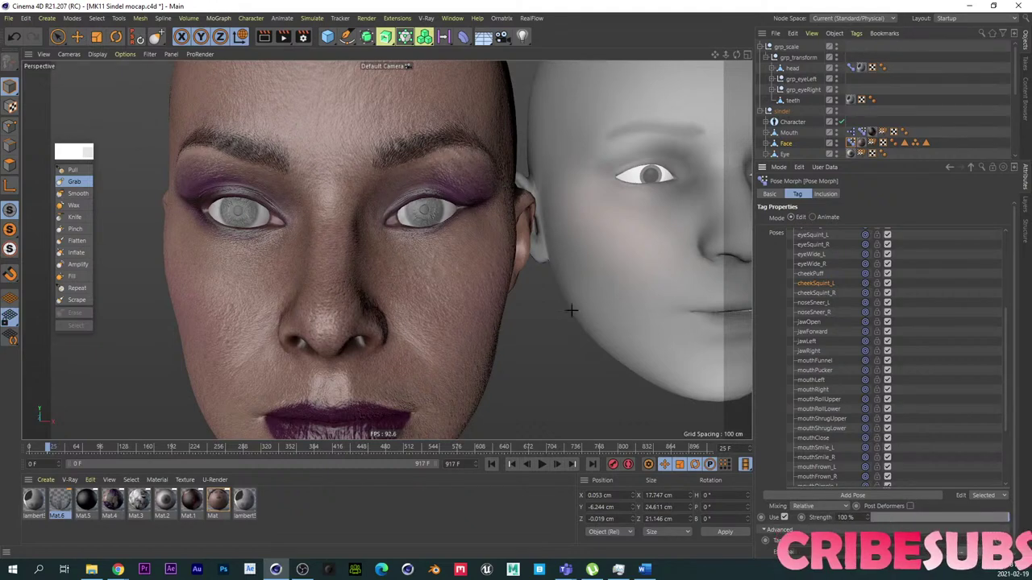
scroll(458, 201, up, 5)
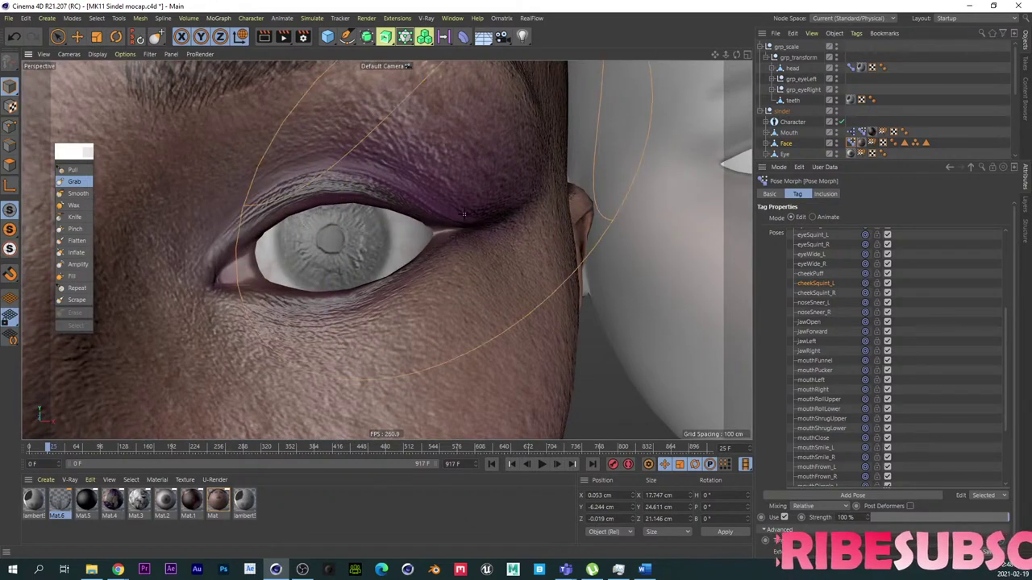
Step: Replace the cheekSquint_R pose with the copied cheekSquint_L pose
right_click(831, 311)
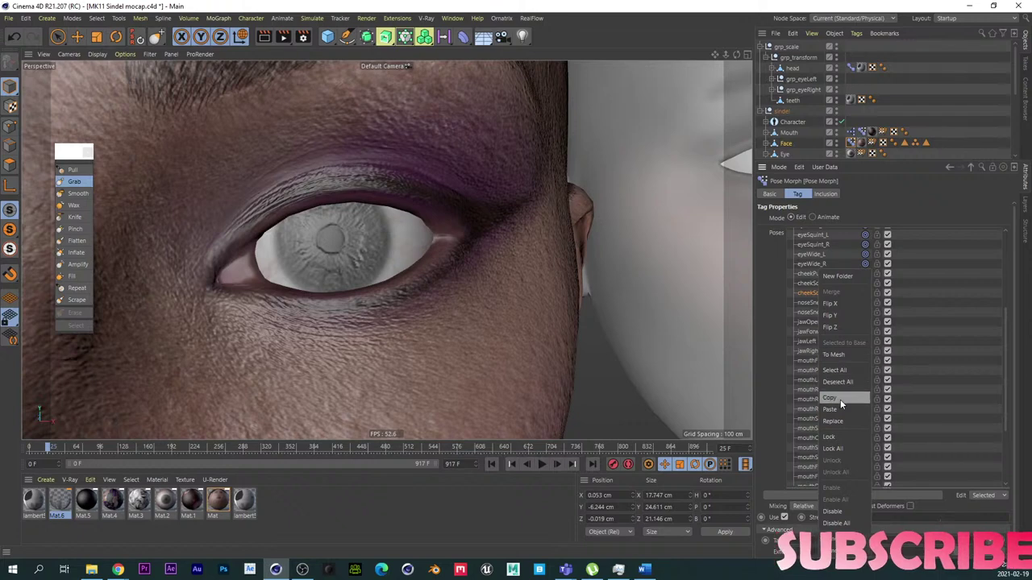
click(837, 420)
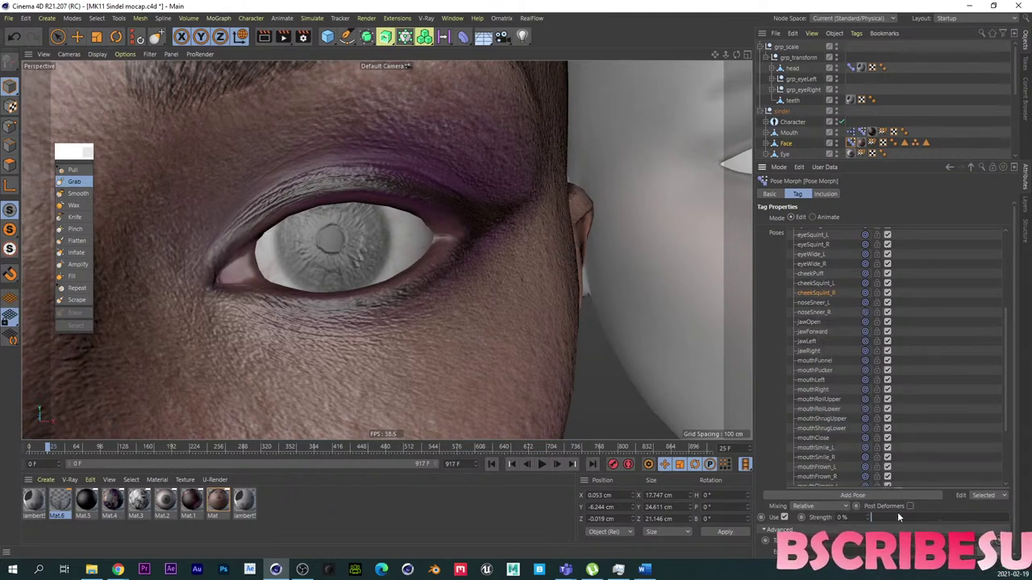
Step: Preview the cheekSquint_R pose at 100% strength on the whole face and return its strength to 0%
drag(897, 516, 1008, 516)
scroll(403, 320, down, 5)
alt+middle_drag(278, 258, 392, 247)
alt+drag(392, 247, 320, 290)
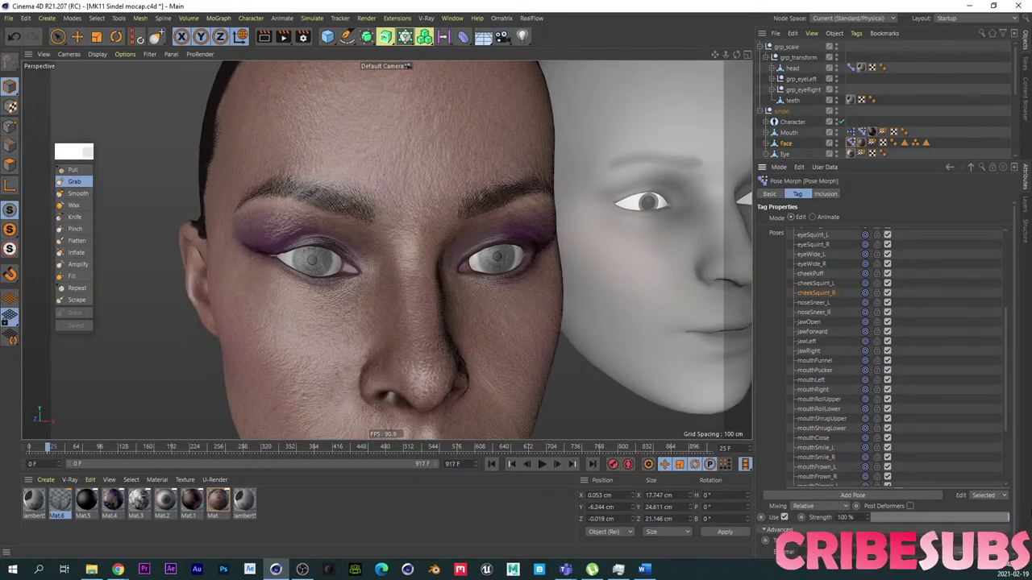
drag(1006, 517, 817, 441)
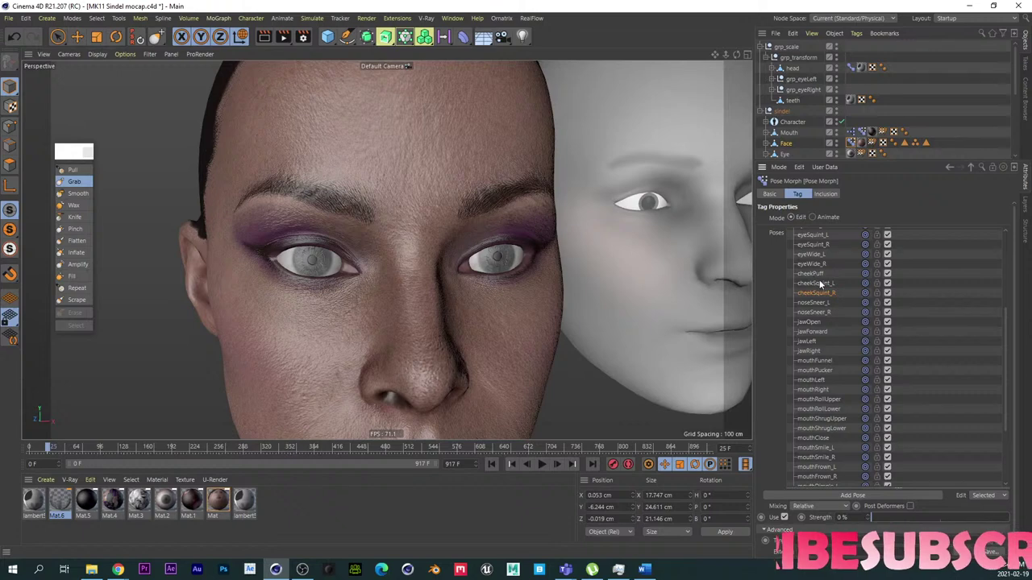
Step: Select the cheekPuff pose and set its strength to 100% for sculpting
click(811, 275)
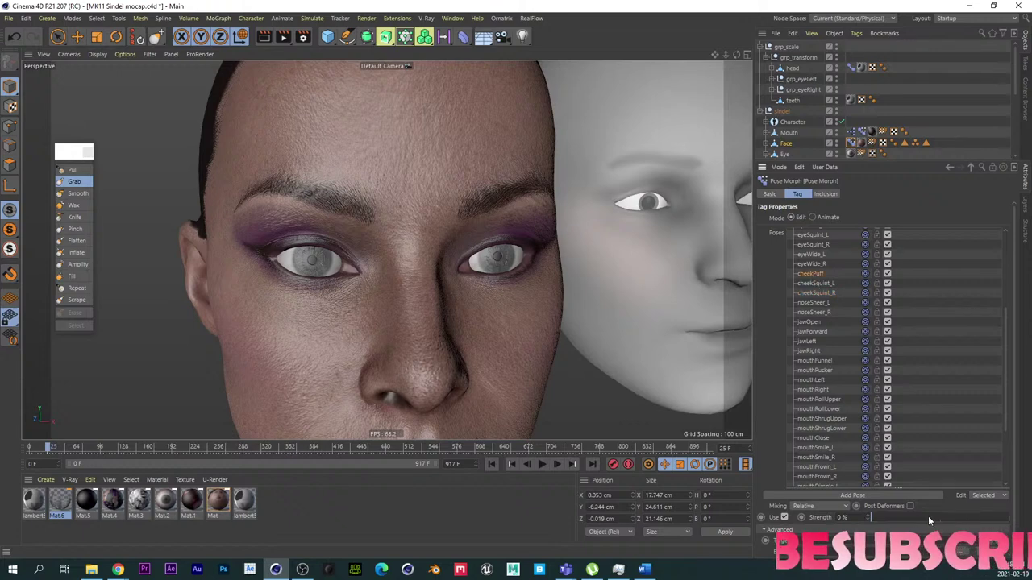
drag(928, 518, 1008, 518)
mouse_move(475, 276)
alt+mouse_down()
mouse_move(443, 273)
mouse_move(452, 275)
alt+mouse_up()
scroll(452, 291, down, 4)
scroll(452, 367, up, 4)
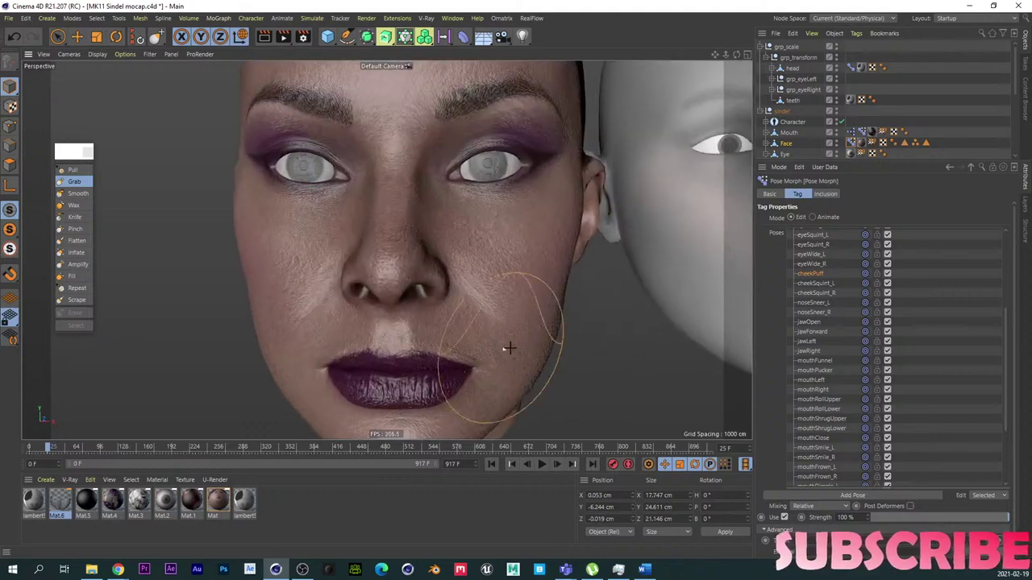
Step: Configure the Grab brush with Surface Distance off, Direction Z and a size of about 79.9, and check its symmetry settings
click(74, 182)
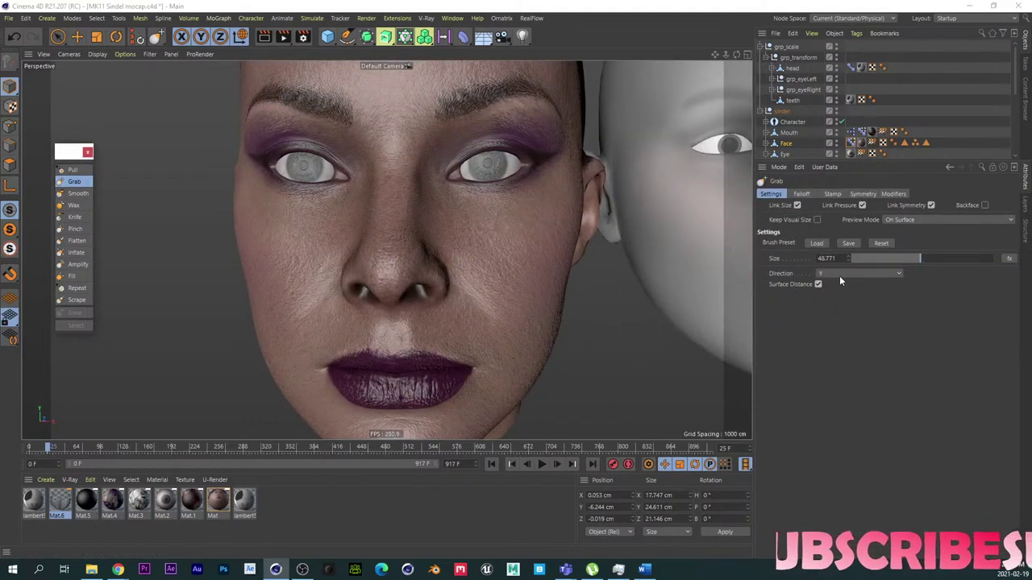
click(818, 284)
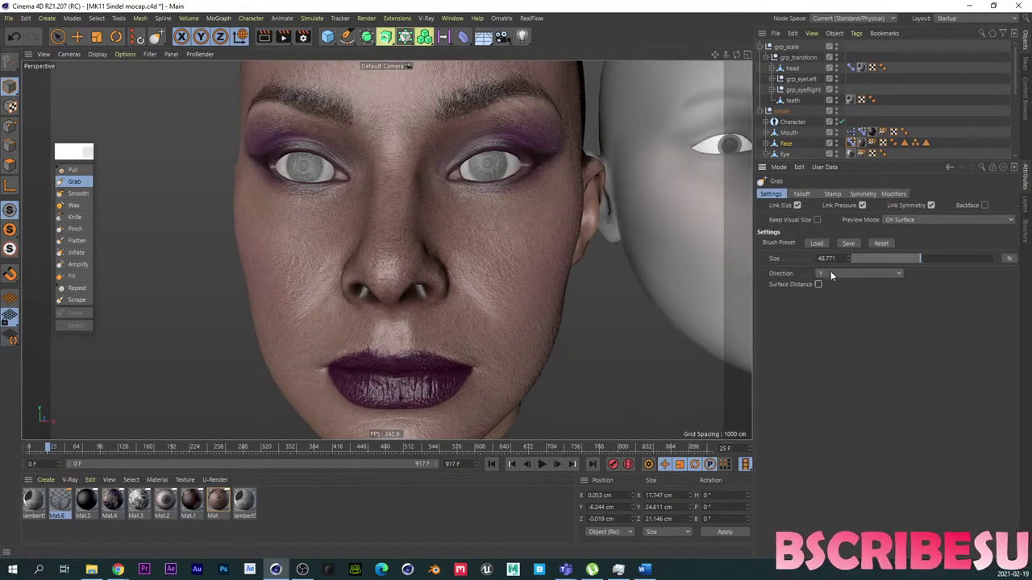
click(831, 273)
click(840, 331)
middle_drag(421, 326, 474, 330)
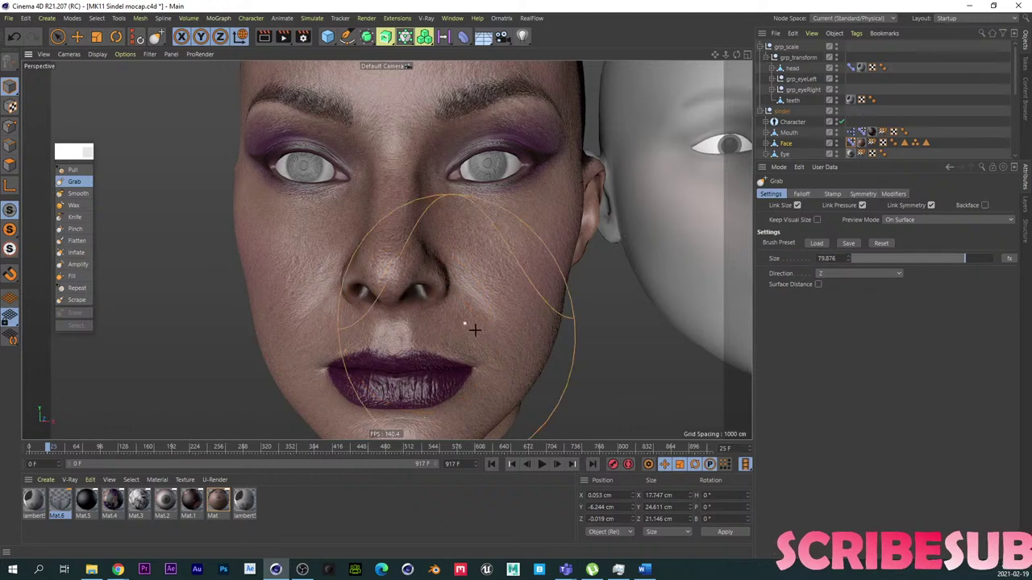
scroll(474, 330, up, 3)
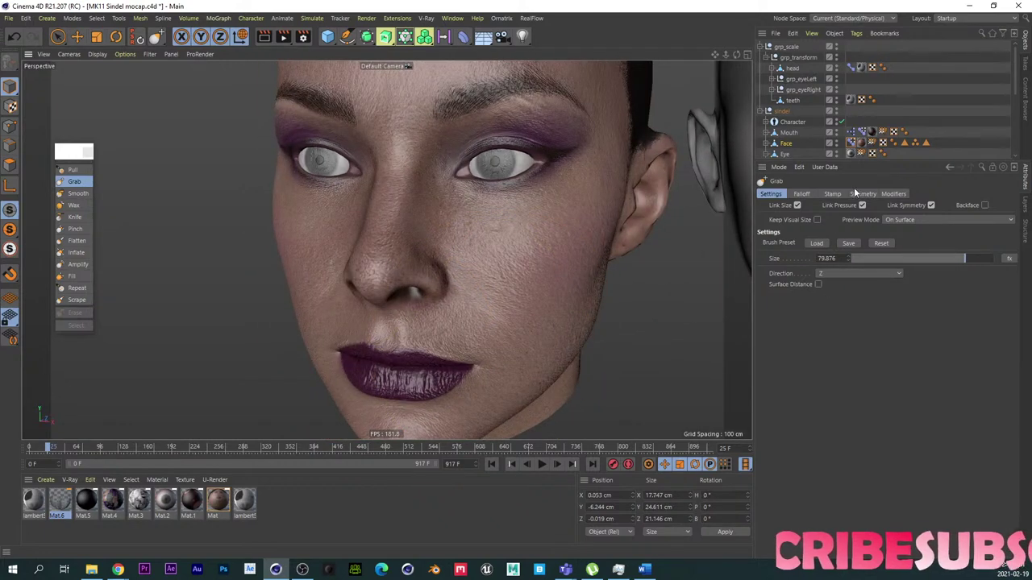
click(861, 194)
click(769, 195)
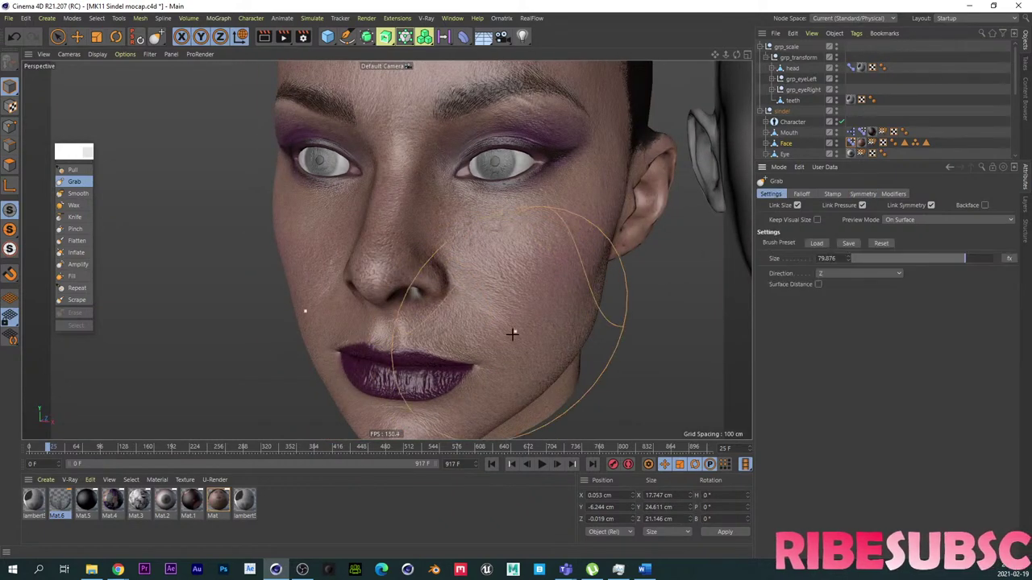
Step: Shape the cheek and mouth area along Z with the Grab brush, checking both profiles and the front
alt+drag(485, 345, 416, 345)
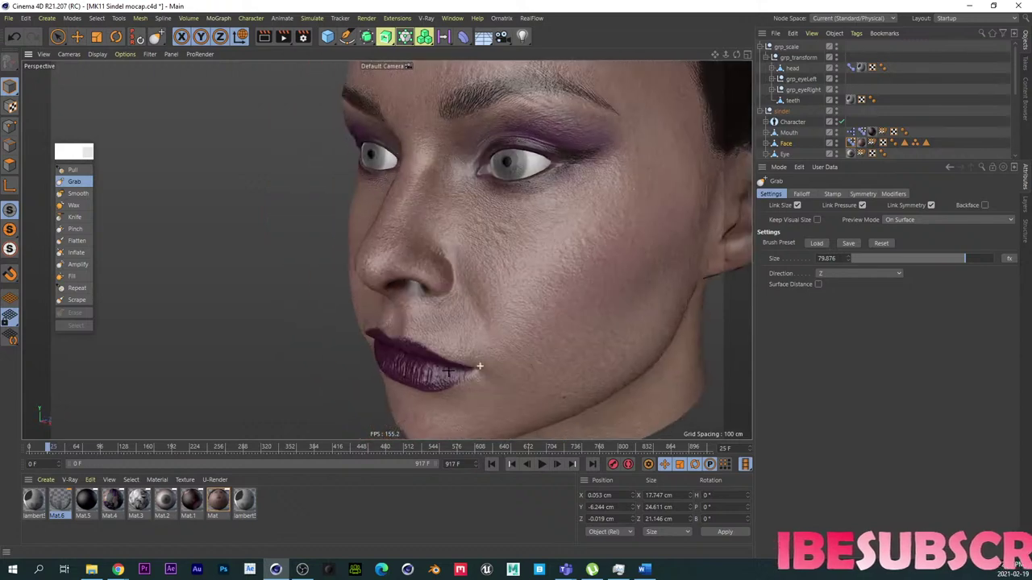
alt+middle_drag(486, 345, 506, 283)
alt+drag(516, 294, 486, 336)
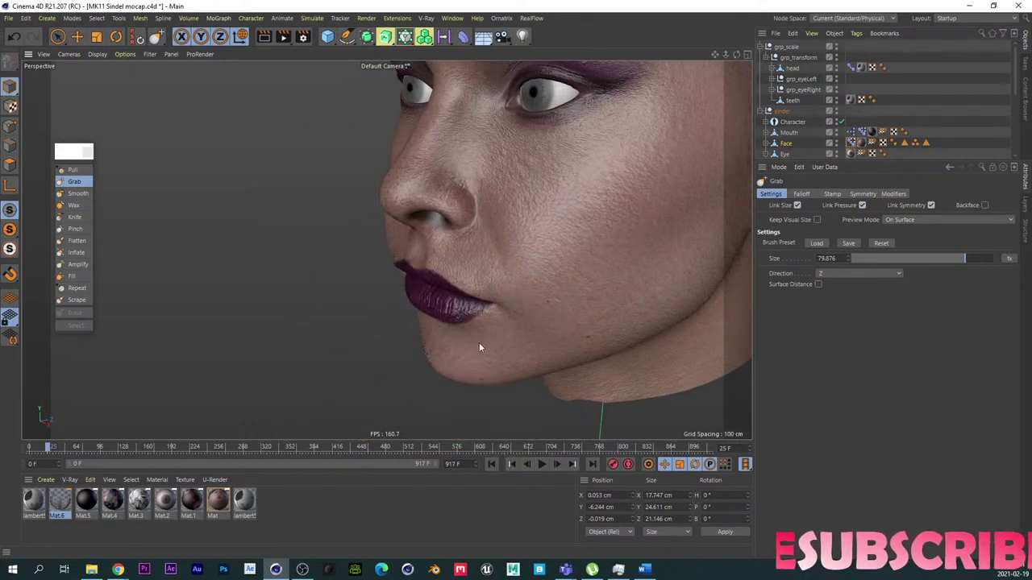
mouse_move(479, 343)
alt+mouse_down()
mouse_move(484, 232)
mouse_move(406, 237)
mouse_move(415, 261)
mouse_move(461, 234)
alt+mouse_up()
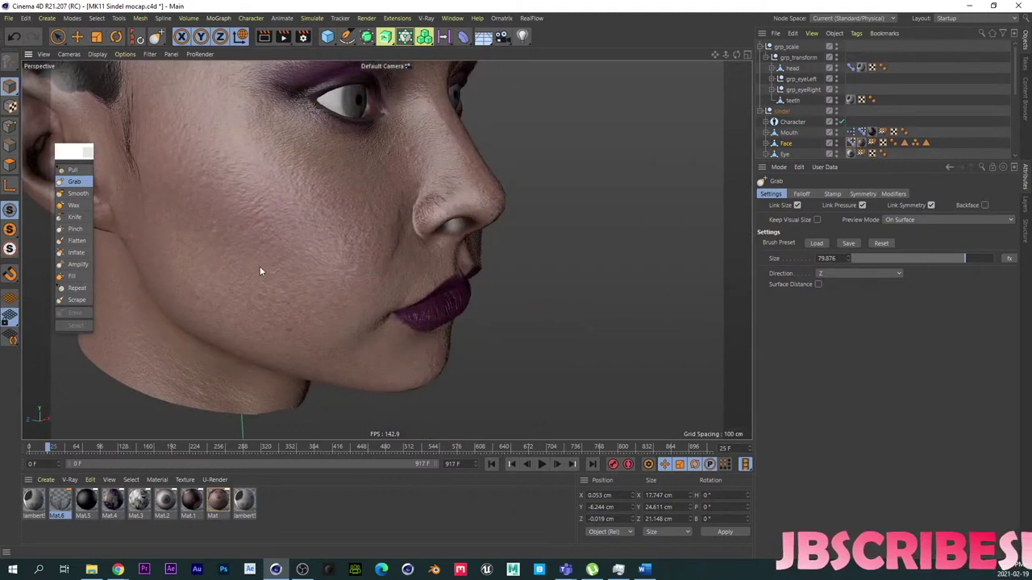
alt+drag(259, 271, 284, 280)
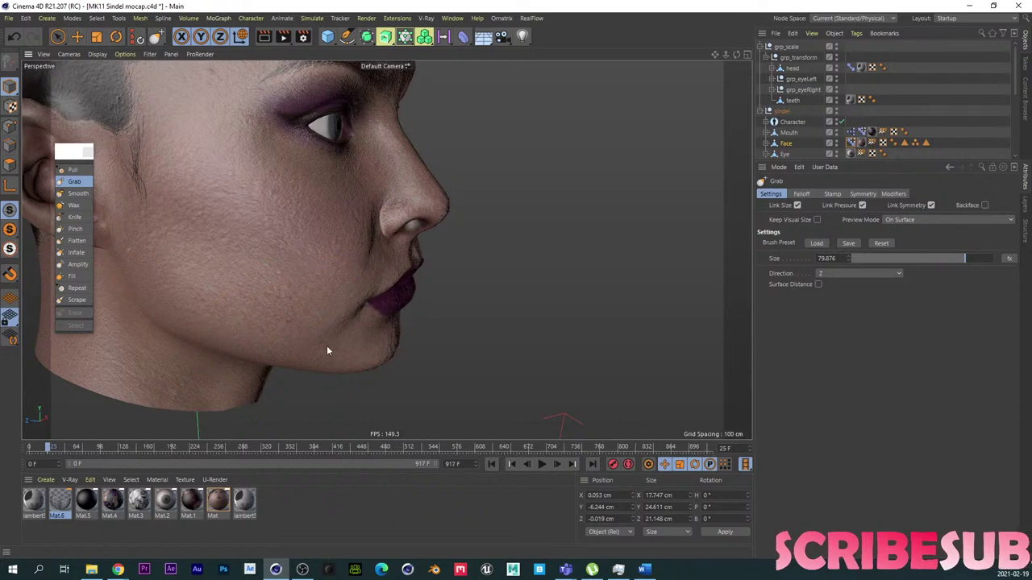
alt+drag(306, 276, 213, 253)
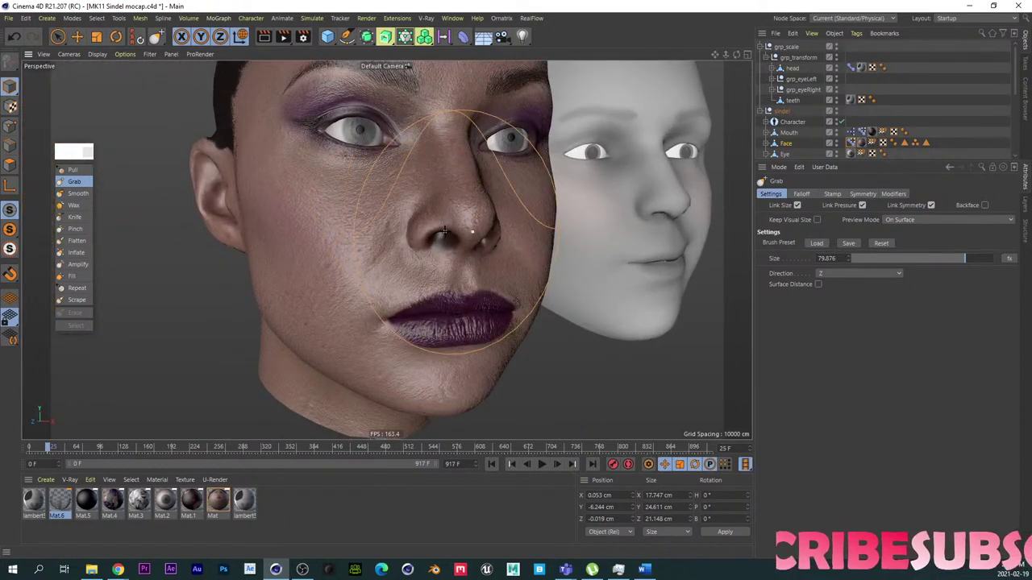
alt+drag(455, 247, 403, 277)
scroll(518, 288, up, 4)
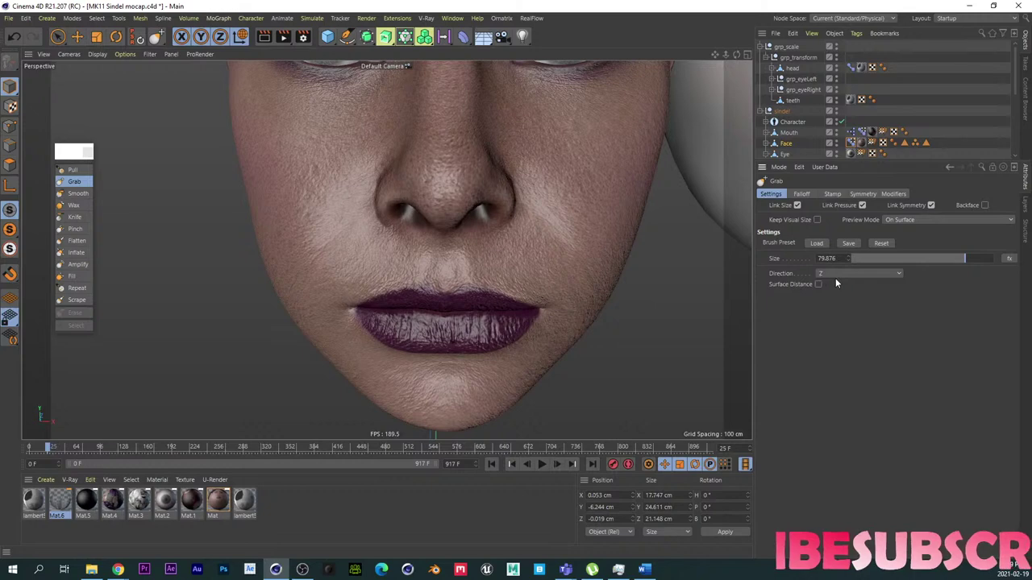
Step: Set the Grab direction to X, reduce the brush size to about 53.4 and pull the mouth corners inward
click(835, 275)
click(835, 306)
scroll(524, 303, up, 3)
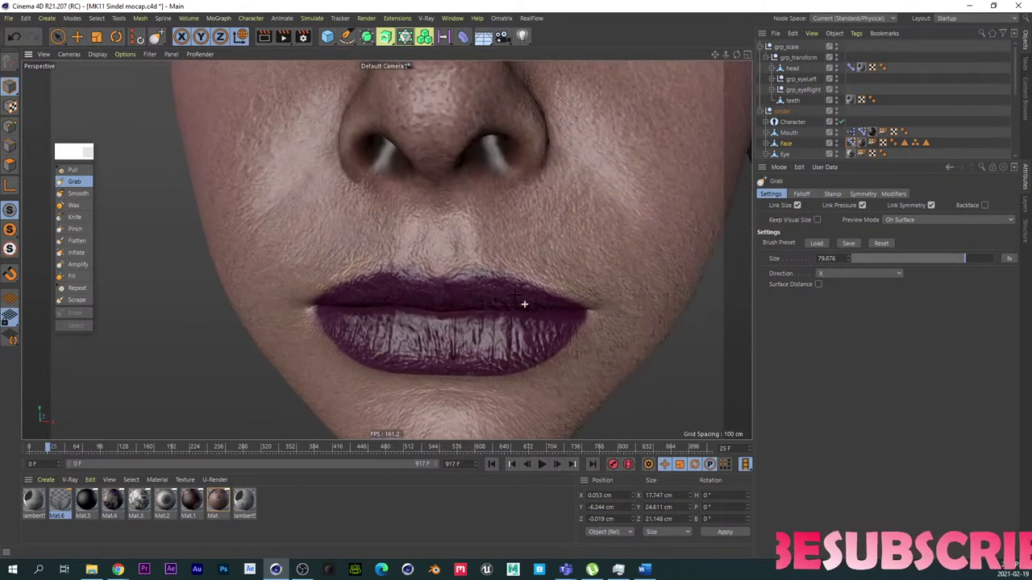
middle_drag(524, 304, 555, 304)
mouse_move(589, 304)
mouse_down()
mouse_move(439, 293)
mouse_move(559, 286)
mouse_move(529, 293)
mouse_up()
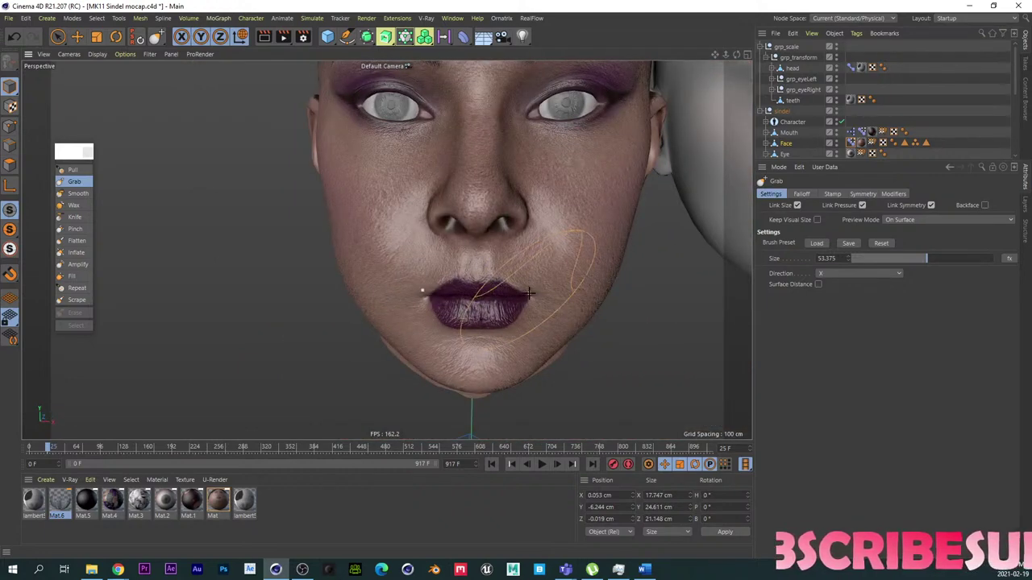
Step: Unhide the character's hair to judge the puffed face on the full head
alt+middle_drag(489, 228, 378, 301)
mouse_move(423, 249)
alt+mouse_down()
mouse_move(368, 249)
mouse_move(427, 258)
alt+mouse_up()
alt+right_drag(457, 257, 387, 248)
scroll(387, 247, down, 1)
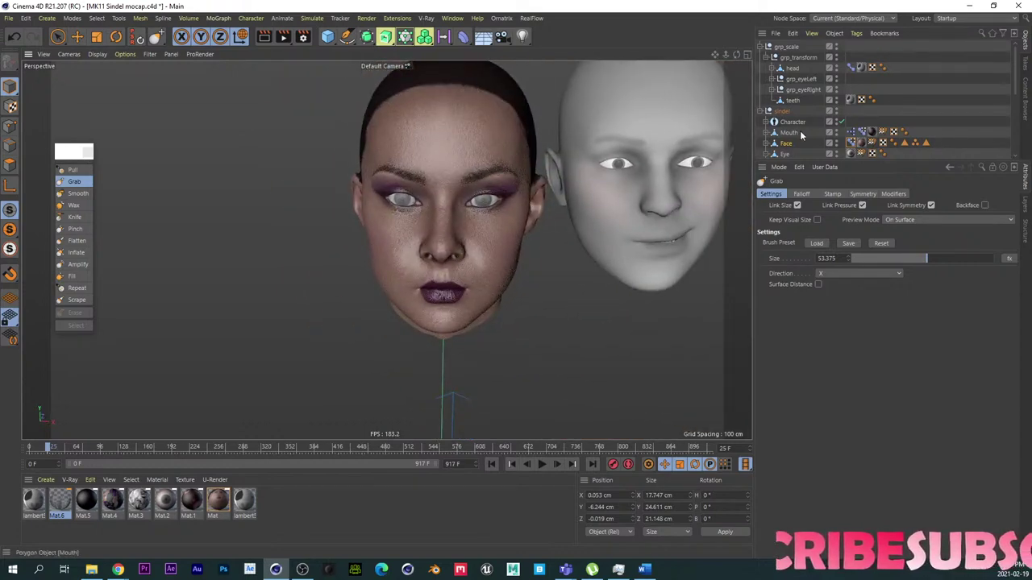
scroll(801, 133, down, 5)
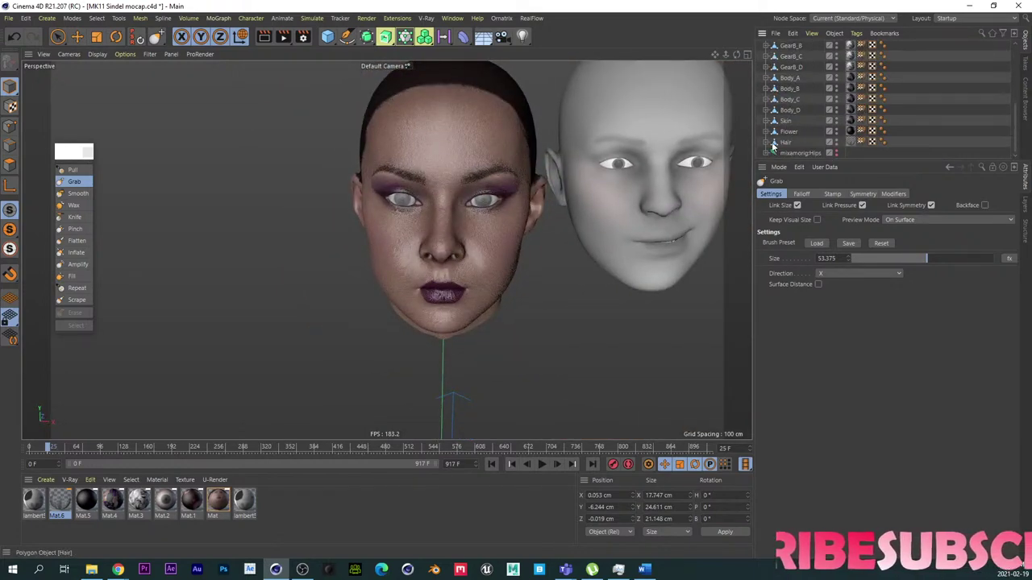
click(841, 153)
scroll(805, 117, up, 2)
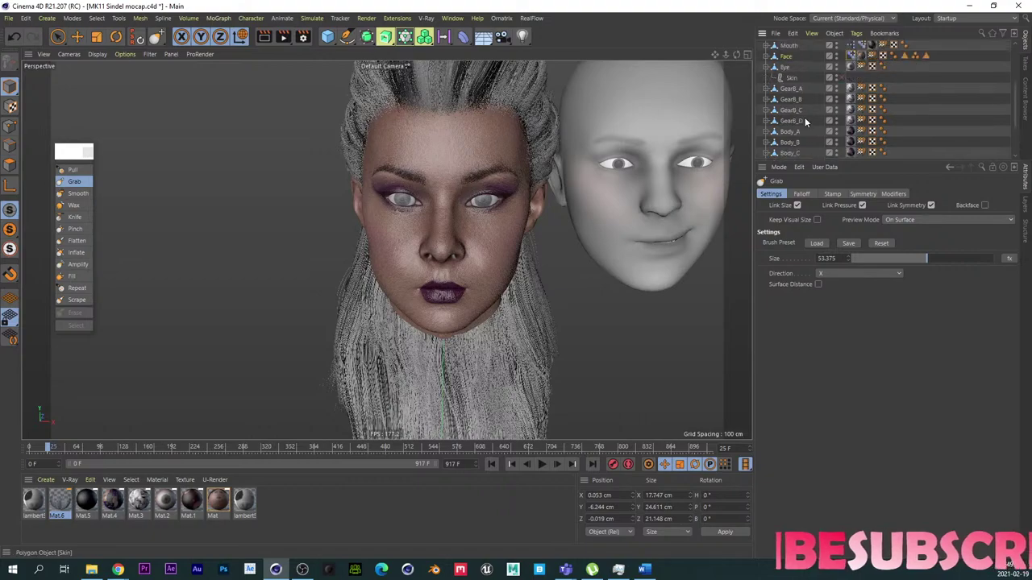
Step: Open the Face object's Pose Morph tag and examine the cheekPuff shape around the lips
alt+drag(483, 231, 448, 225)
scroll(447, 225, up, 5)
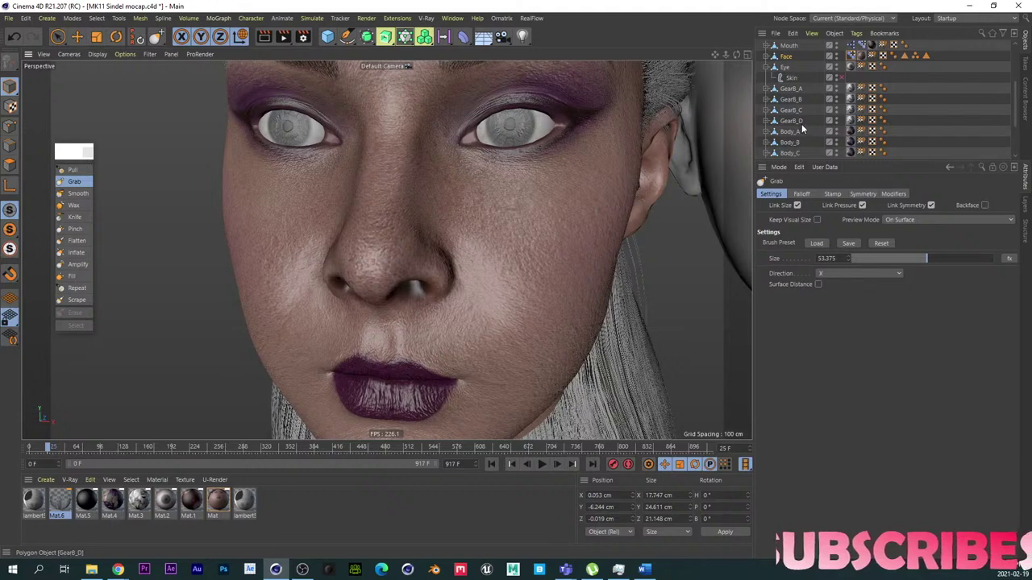
scroll(803, 129, up, 3)
click(855, 144)
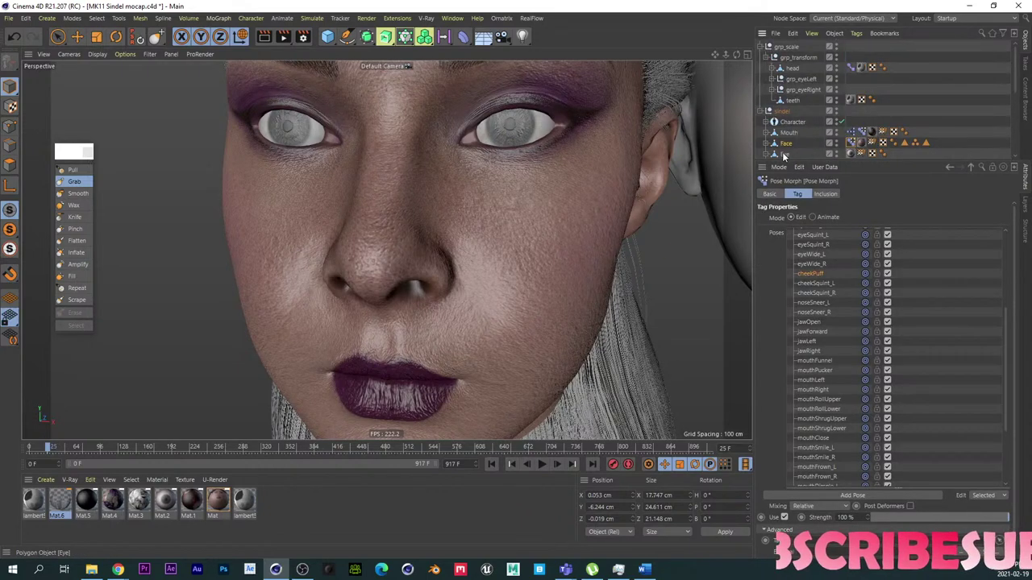
alt+right_drag(423, 315, 410, 319)
alt+middle_drag(411, 319, 412, 212)
alt+right_drag(411, 272, 450, 253)
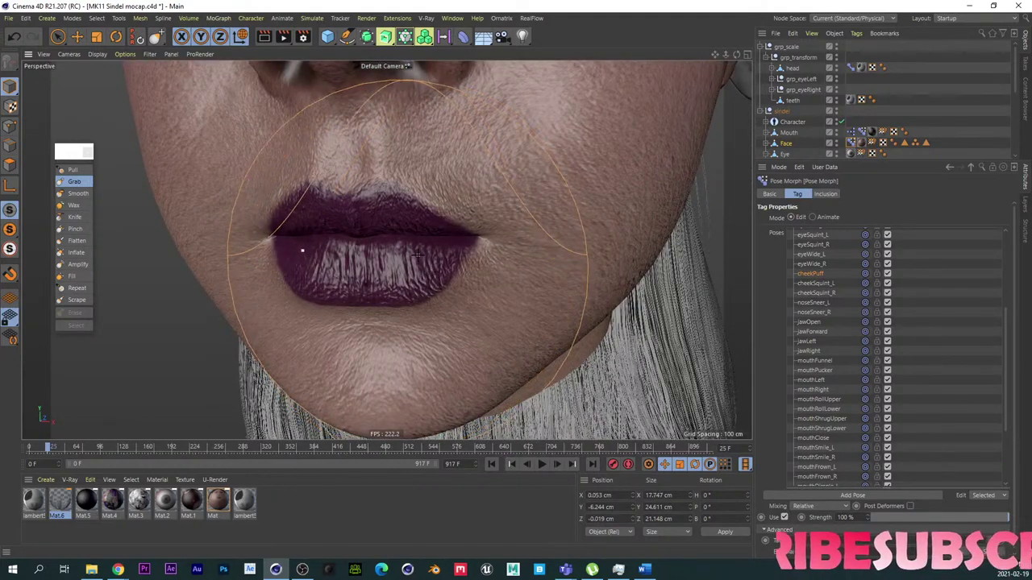
Step: Reactivate the Grab brush and refine the skin around the mouth corners along X
click(74, 182)
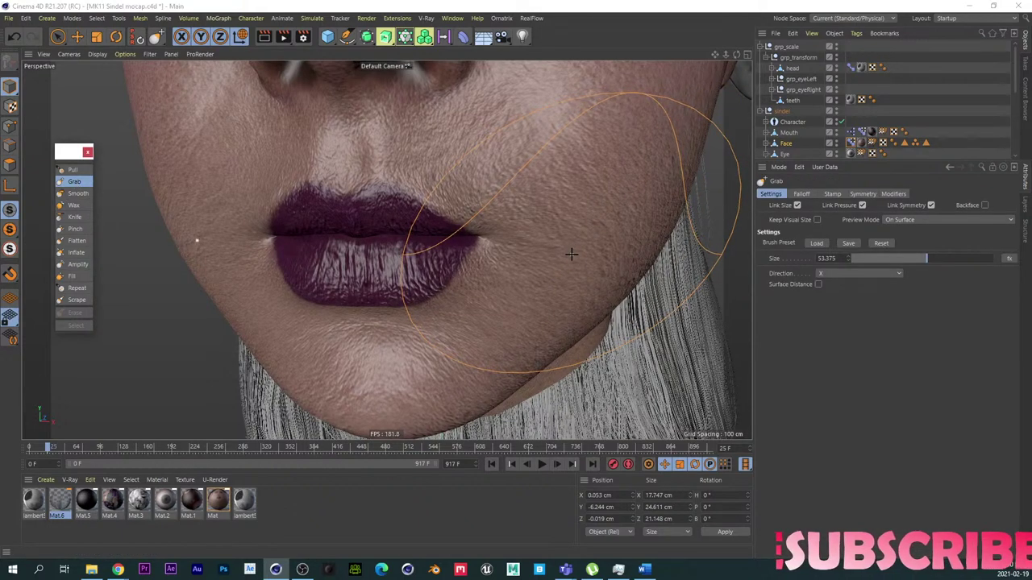
scroll(445, 252, down, 5)
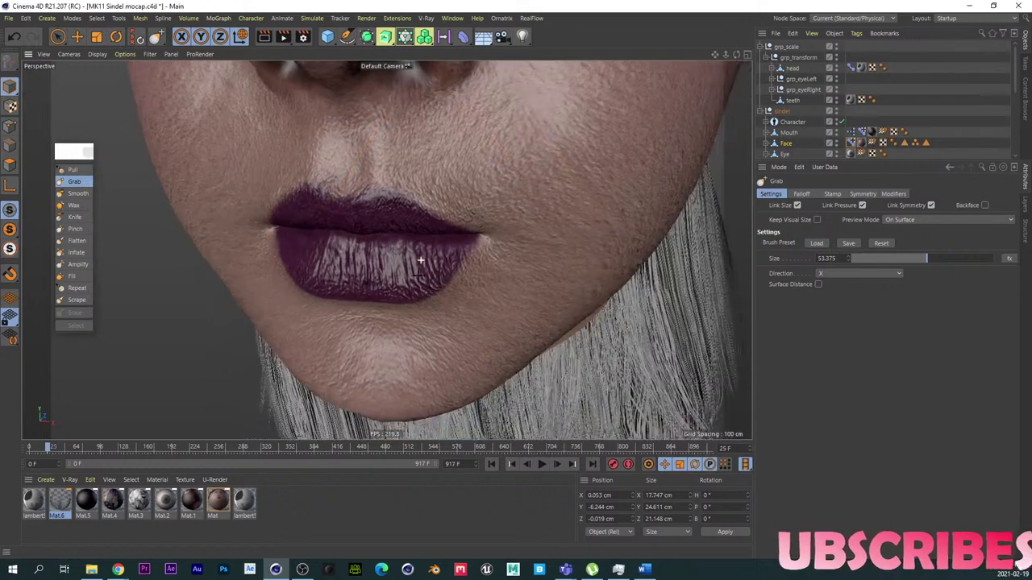
alt+drag(373, 266, 409, 258)
alt+right_drag(409, 258, 707, 269)
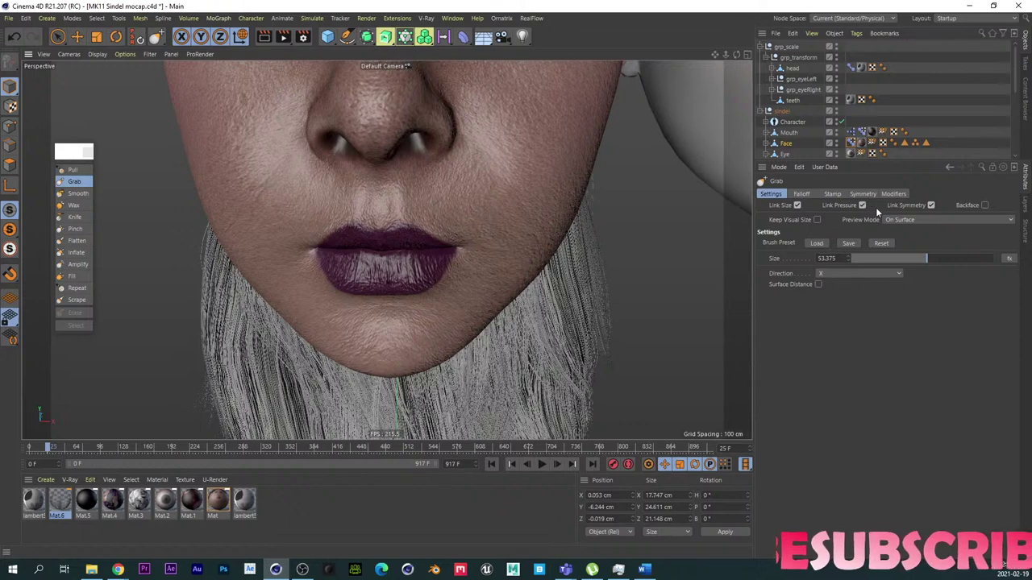
Step: Set the Grab direction to Z and adjust the depth of the lips and mouth corners
alt+drag(451, 202, 329, 241)
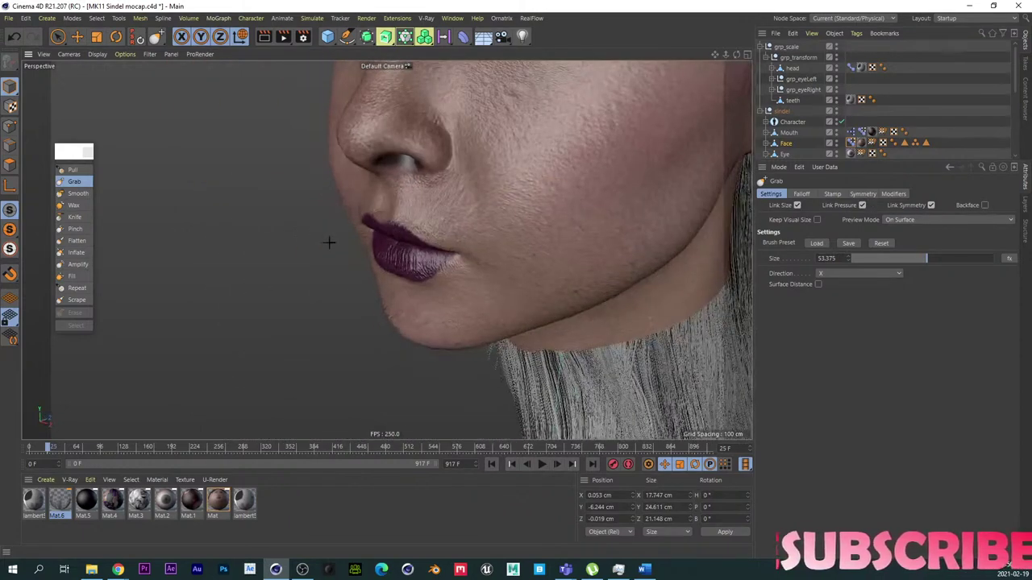
click(828, 273)
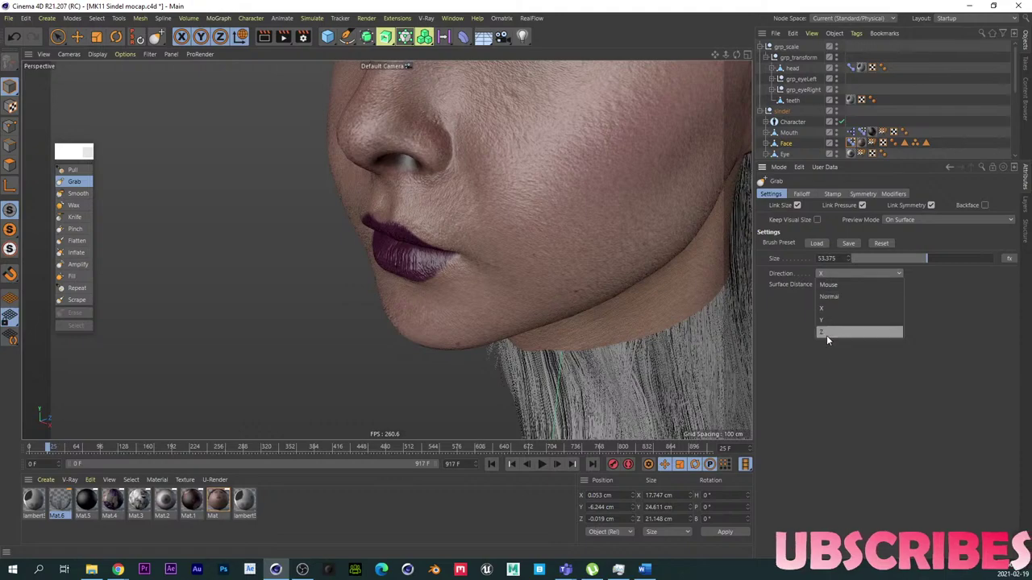
click(826, 333)
scroll(422, 251, up, 2)
scroll(421, 250, up, 3)
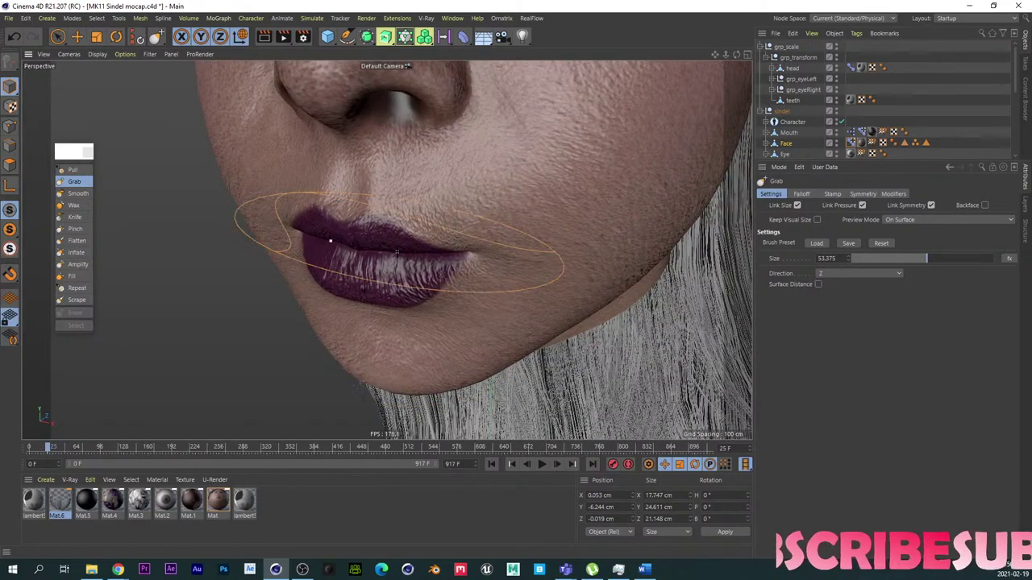
mouse_move(402, 250)
alt+mouse_down()
mouse_move(353, 235)
mouse_move(435, 243)
mouse_move(293, 258)
mouse_move(349, 237)
mouse_move(511, 233)
mouse_move(388, 248)
mouse_move(489, 239)
mouse_move(421, 249)
alt+mouse_up()
scroll(463, 249, up, 5)
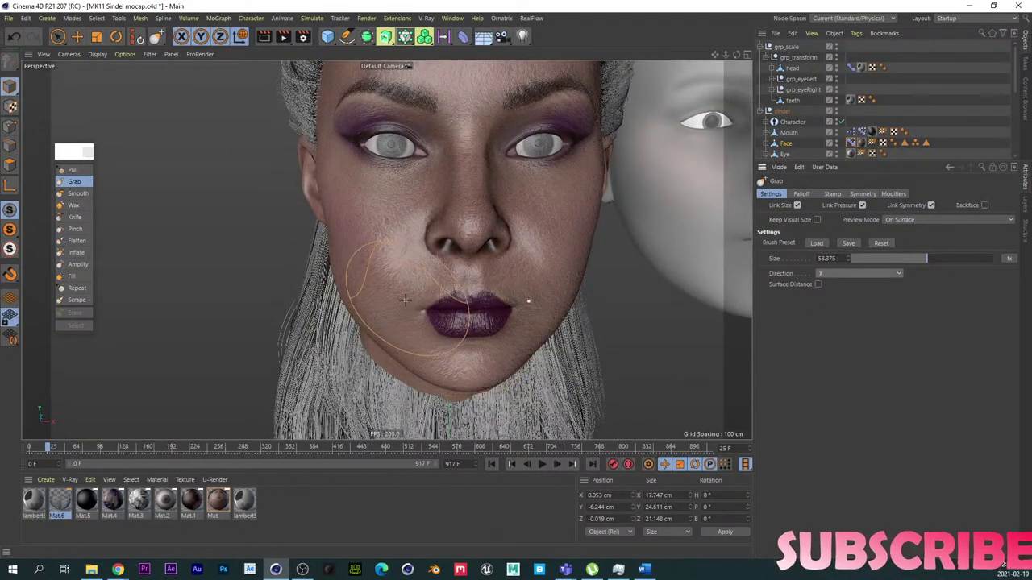
Step: Enlarge the Grab brush to about 73.6 and pull the lower cheeks outward along X
middle_drag(405, 300, 410, 292)
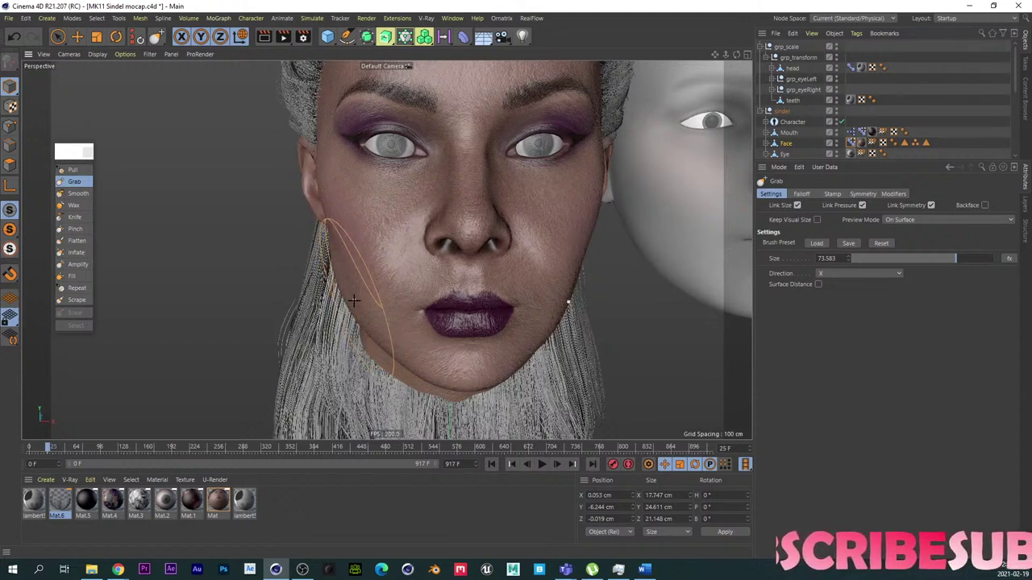
alt+drag(382, 304, 357, 282)
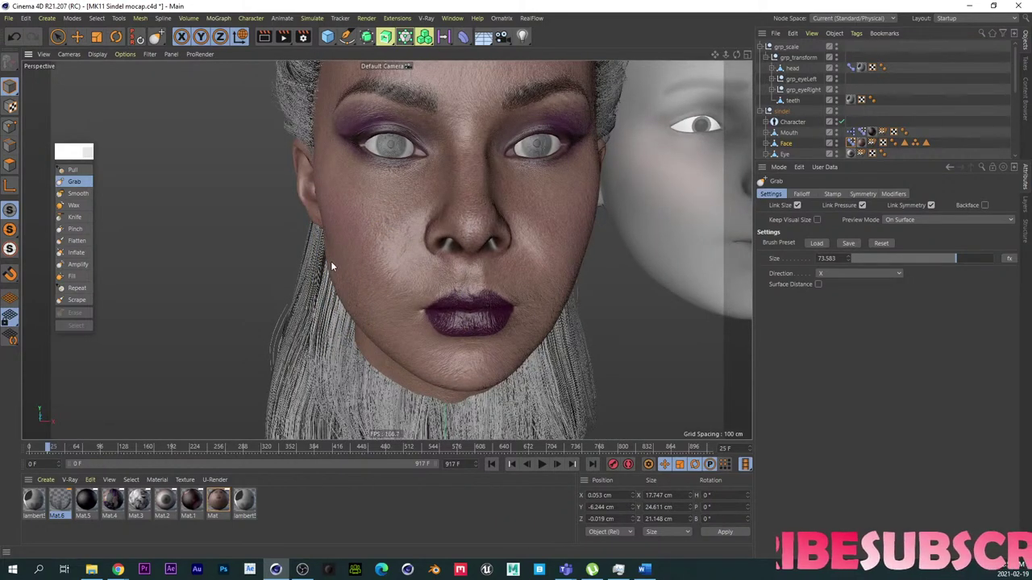
mouse_move(330, 261)
alt+mouse_down()
mouse_move(318, 277)
mouse_move(336, 277)
alt+mouse_up()
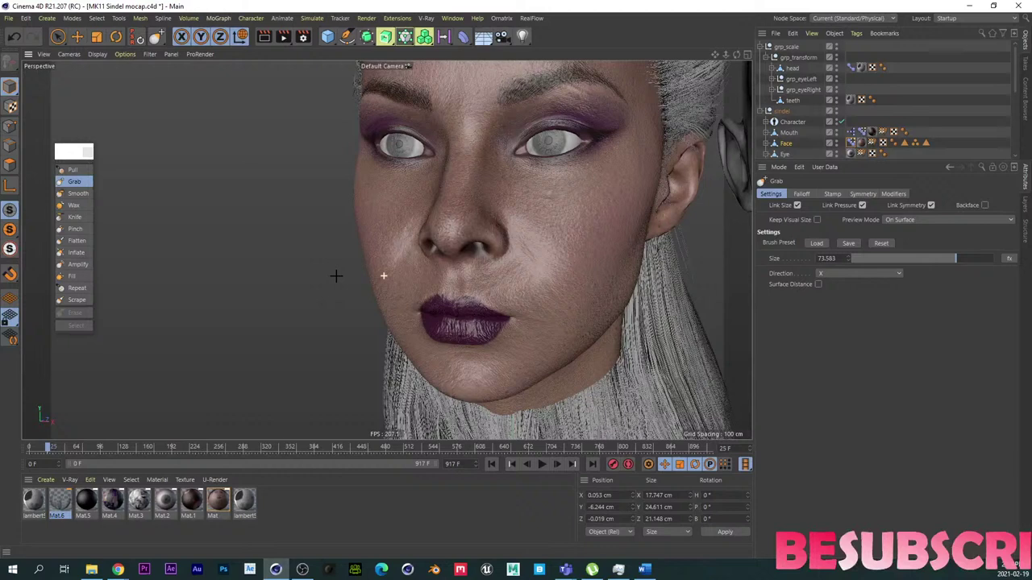
Step: Open the Face object's Pose Morph tag and test the cheekPuff pose by varying its strength, ending at 100%
click(873, 132)
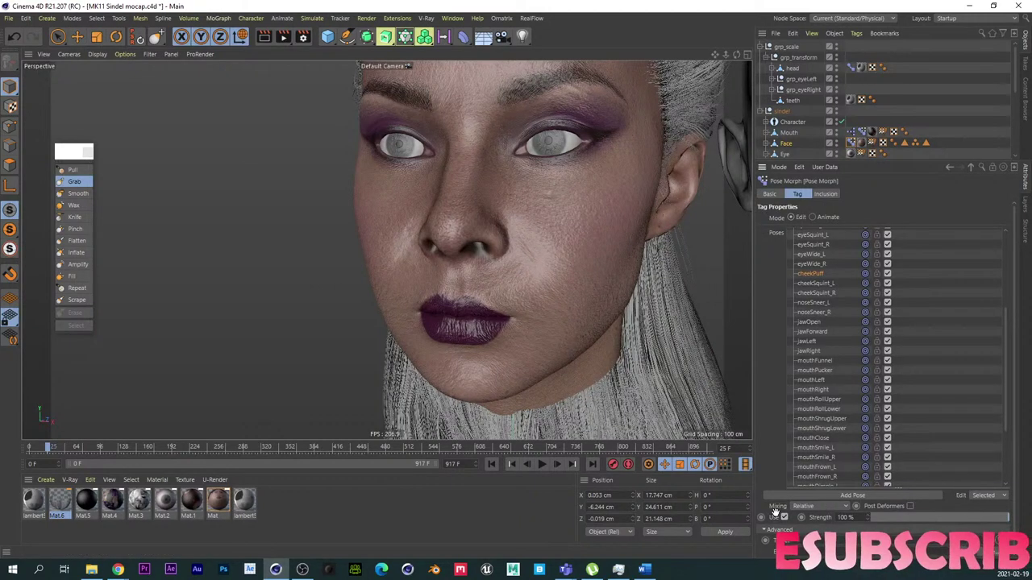
mouse_move(978, 516)
mouse_down()
mouse_move(866, 518)
mouse_move(1029, 513)
mouse_move(840, 516)
mouse_move(1029, 512)
mouse_move(852, 496)
mouse_move(1027, 505)
mouse_up()
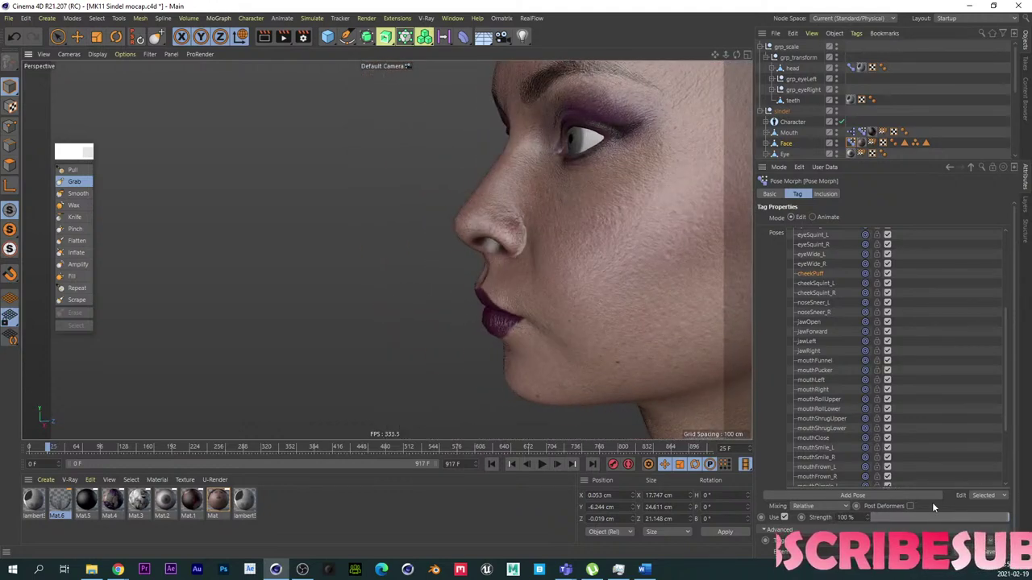
Step: Review the cheekPuff pose at 100% strength from the front and both profiles, with the timeline returned to frame 0
mouse_move(935, 516)
mouse_down()
mouse_move(984, 515)
mouse_move(900, 520)
mouse_move(1012, 517)
mouse_move(878, 517)
mouse_move(1030, 520)
mouse_up()
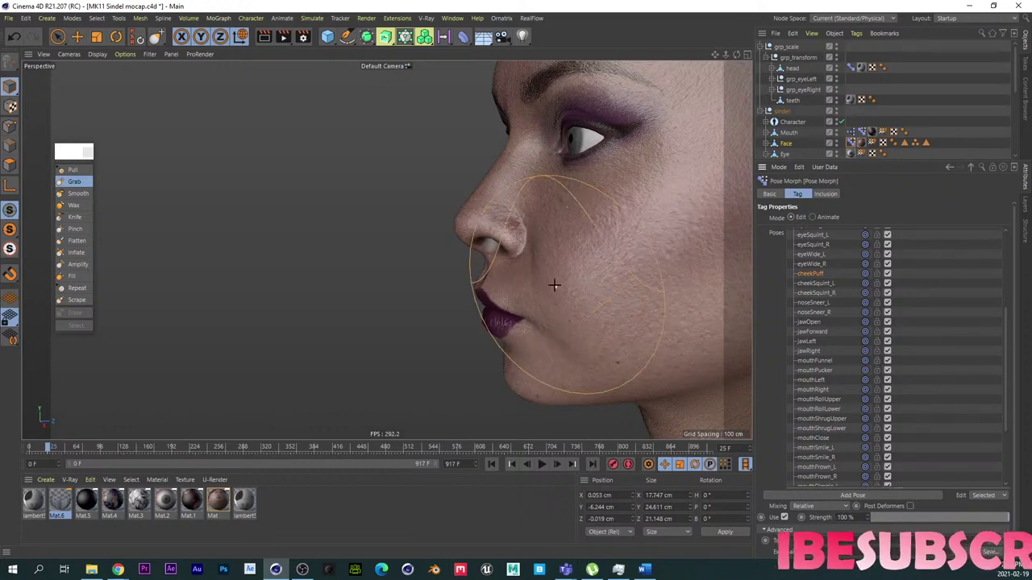
alt+drag(553, 283, 609, 294)
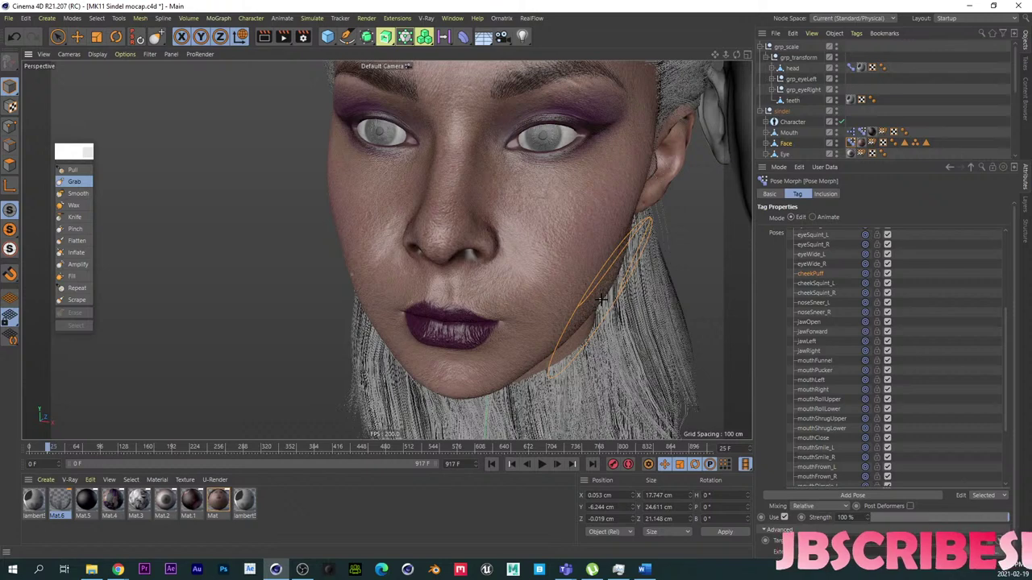
alt+drag(582, 292, 451, 266)
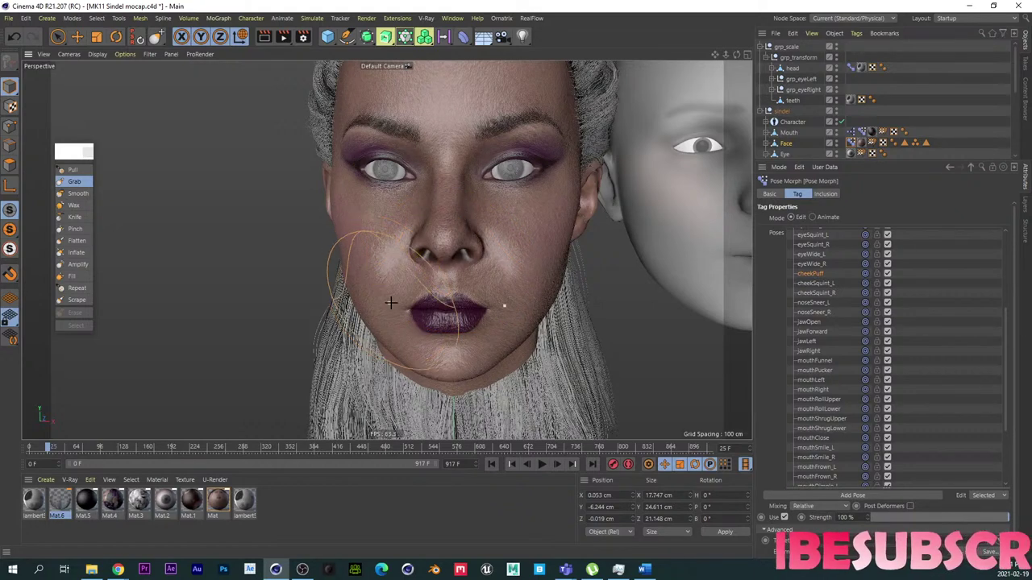
scroll(390, 303, up, 3)
mouse_move(26, 453)
mouse_down()
mouse_move(46, 449)
mouse_move(26, 450)
mouse_up()
scroll(432, 299, down, 3)
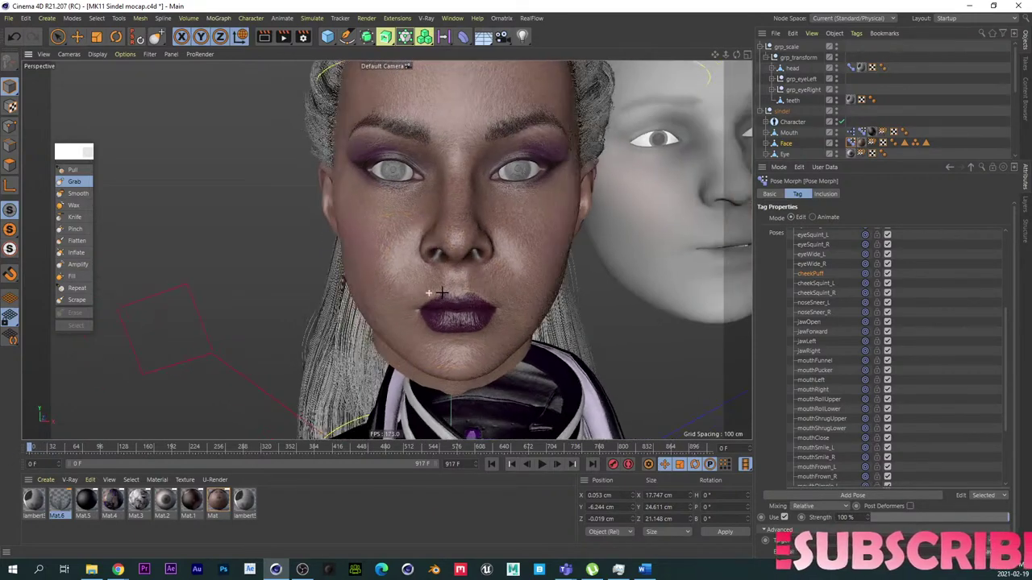
alt+drag(429, 297, 475, 288)
scroll(476, 288, up, 3)
alt+drag(409, 339, 465, 334)
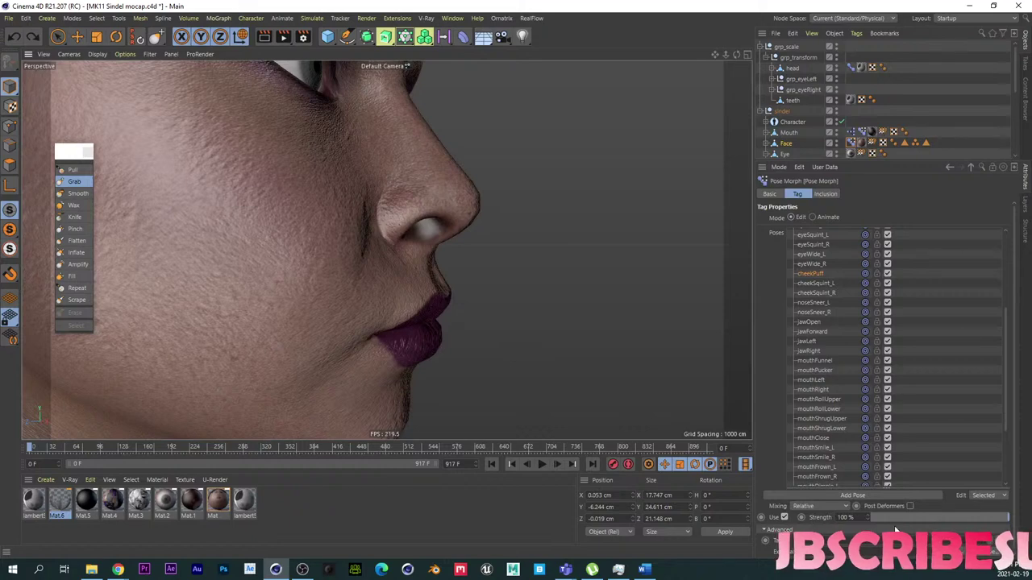
Step: Set the Grab direction to Z, refine the depth around the mouth in the cheekPuff pose, and test its strength up to 100%
click(75, 182)
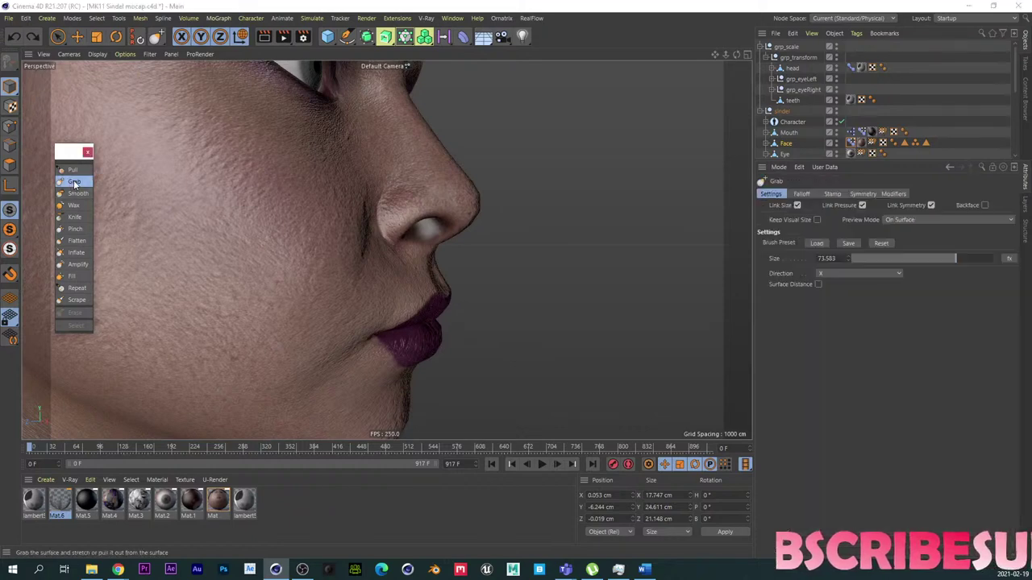
click(823, 275)
click(825, 332)
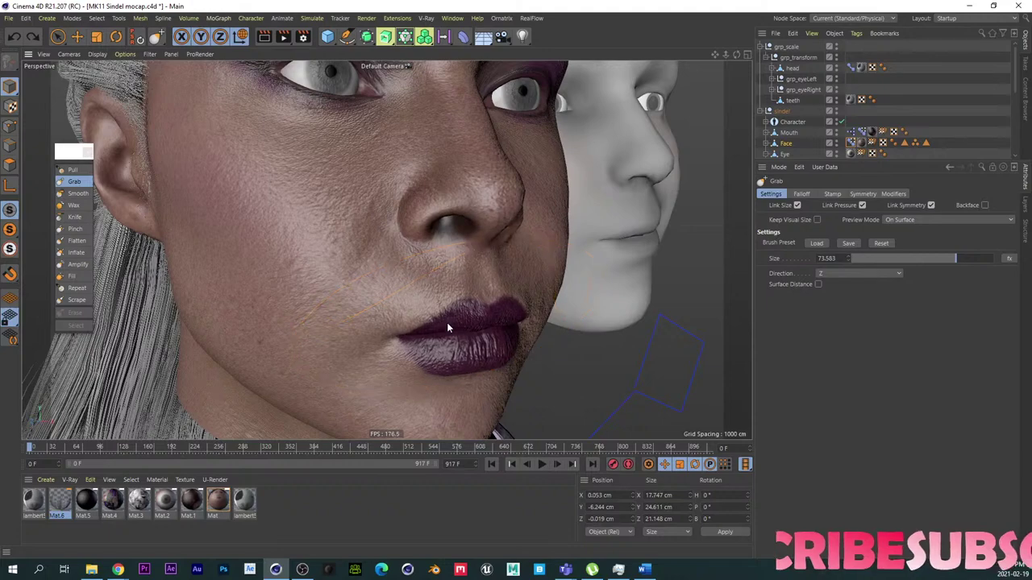
mouse_move(449, 327)
alt+mouse_down()
mouse_move(403, 329)
mouse_move(399, 339)
mouse_move(371, 304)
mouse_move(385, 301)
alt+mouse_up()
scroll(379, 307, down, 6)
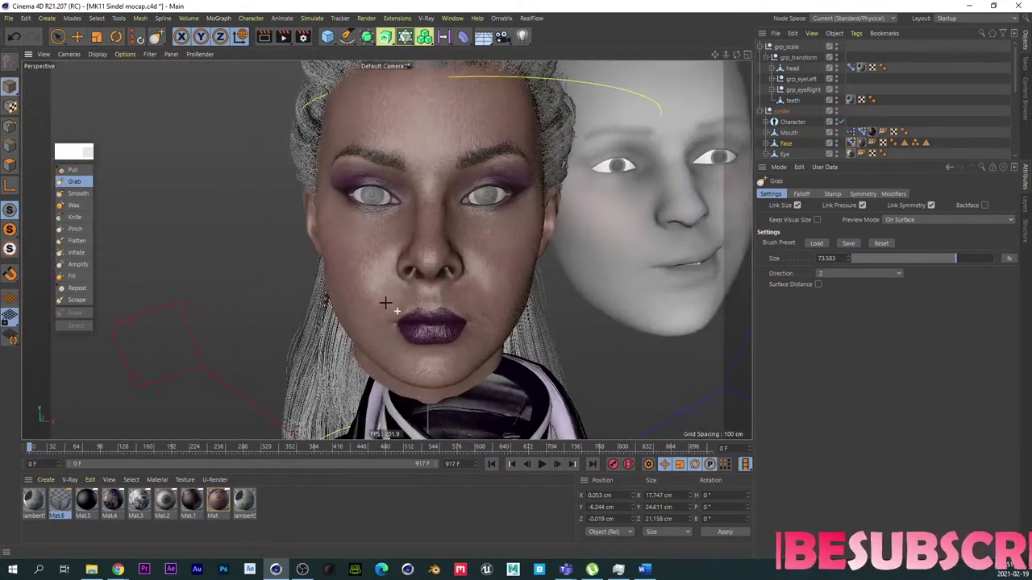
click(852, 143)
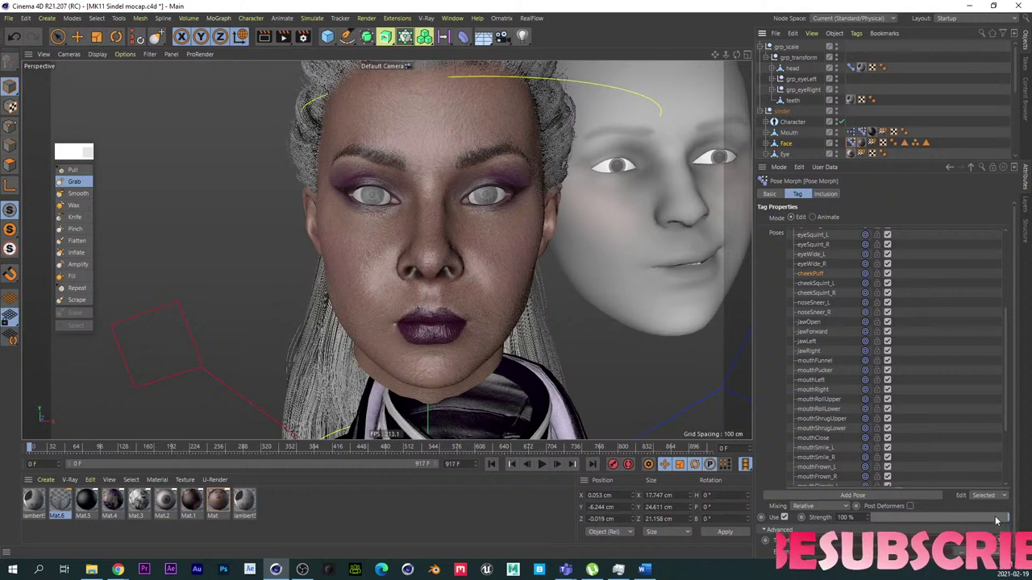
mouse_move(997, 518)
mouse_down()
mouse_move(985, 512)
mouse_move(1012, 516)
mouse_up()
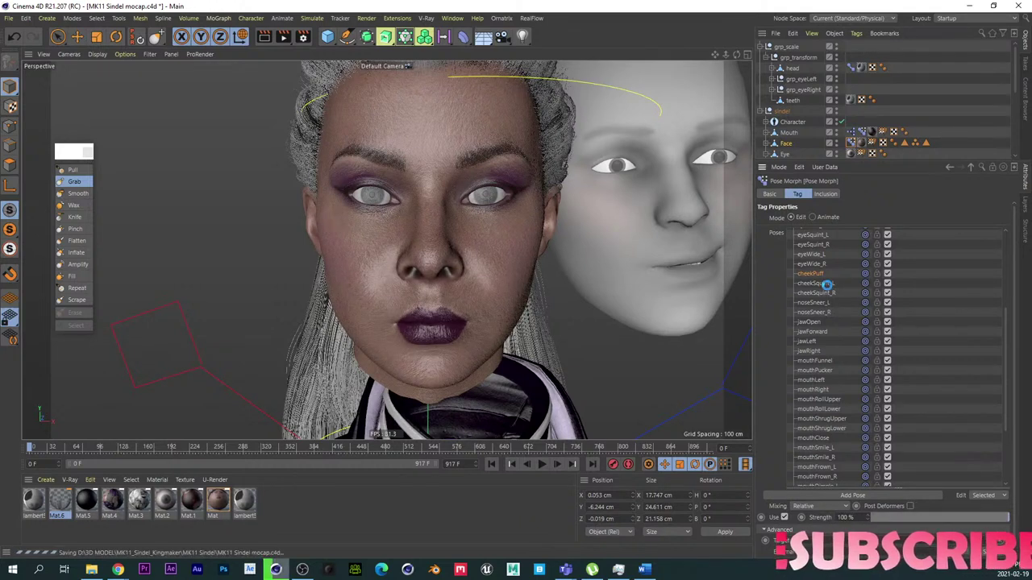
Step: Select the eyeWide_L pose at 100% strength and set the Grab brush to the Y direction with X (YZ) symmetry off
click(812, 264)
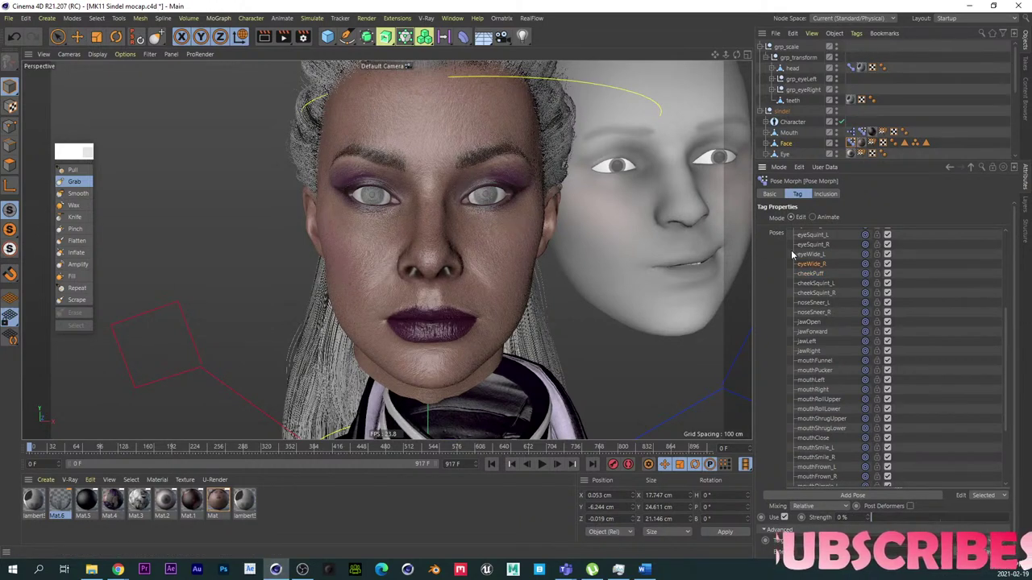
drag(915, 518, 1008, 518)
scroll(715, 357, up, 5)
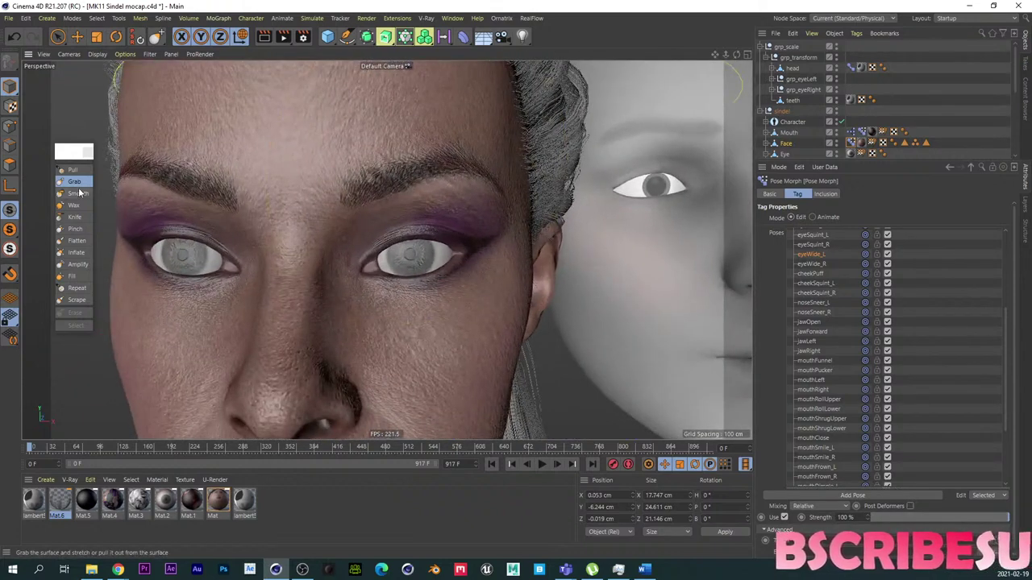
click(75, 184)
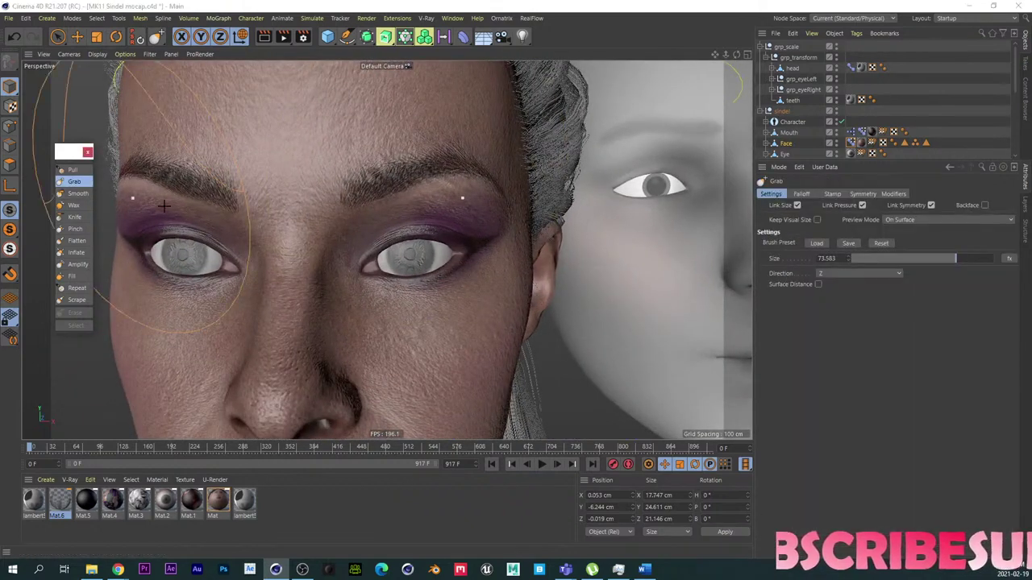
click(856, 272)
click(836, 326)
click(864, 194)
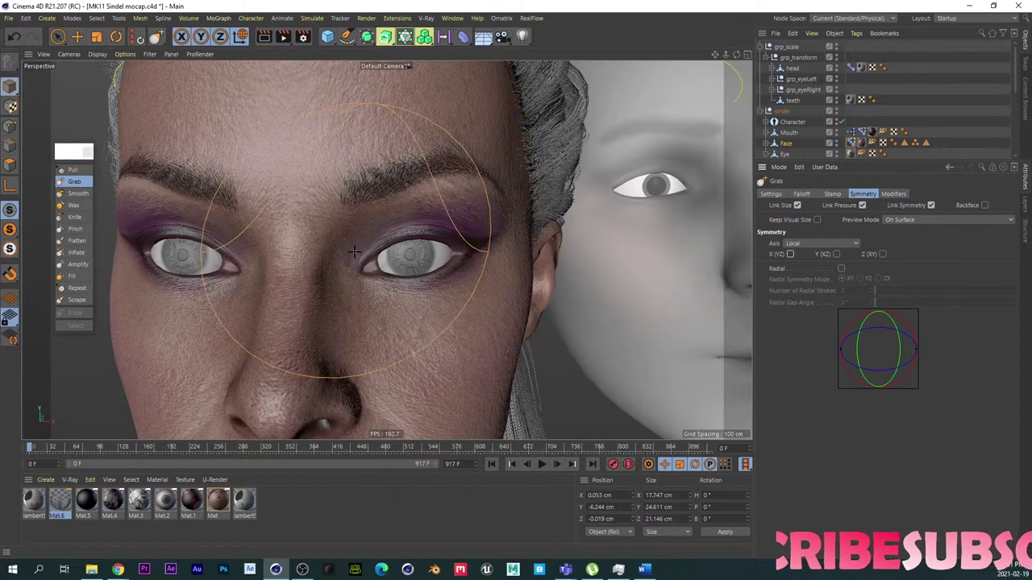
Step: Reduce the Grab brush to about 57.9, enable Surface Distance, and pull the left eyelids wider apart for eyeWide_L
scroll(410, 255, up, 3)
middle_drag(426, 228, 394, 227)
drag(400, 228, 424, 237)
key(ctrl+z)
scroll(414, 239, up, 2)
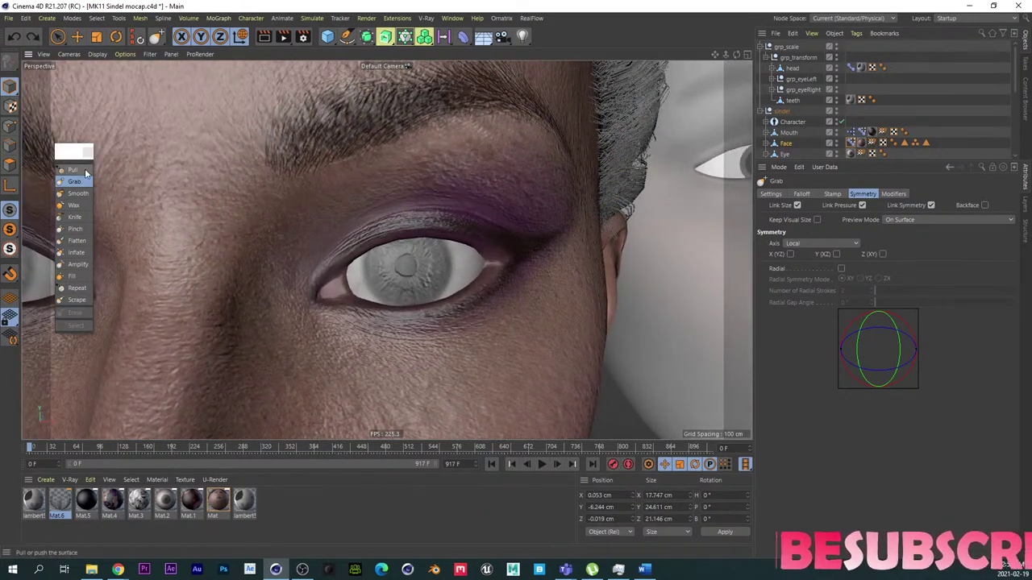
click(772, 194)
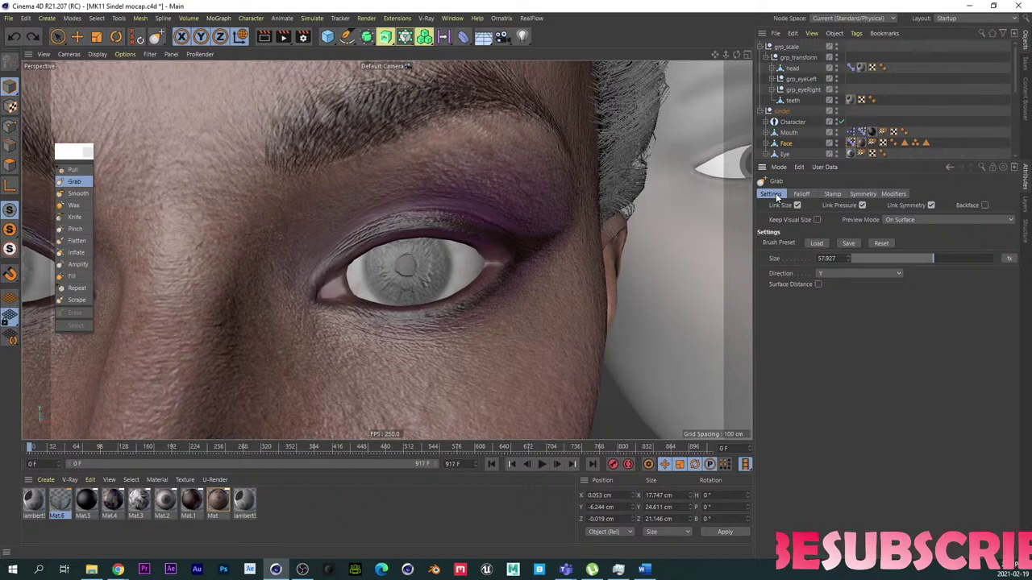
click(818, 284)
drag(427, 220, 425, 200)
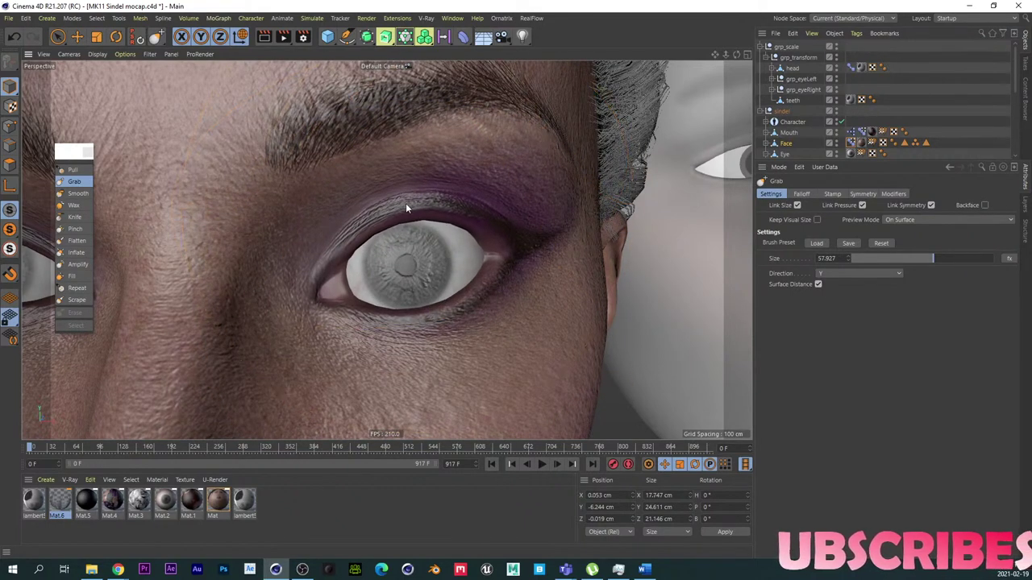
scroll(349, 267, down, 5)
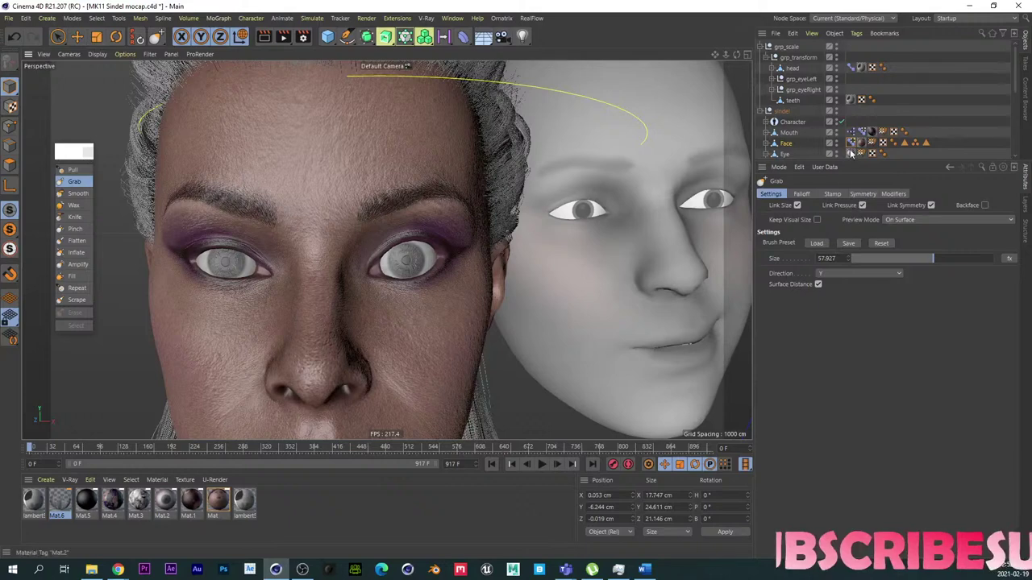
Step: Select the eyeWide_R pose in the Face's Pose Morph tag, set it to 100%, and pull the right upper eyelid upward
click(852, 143)
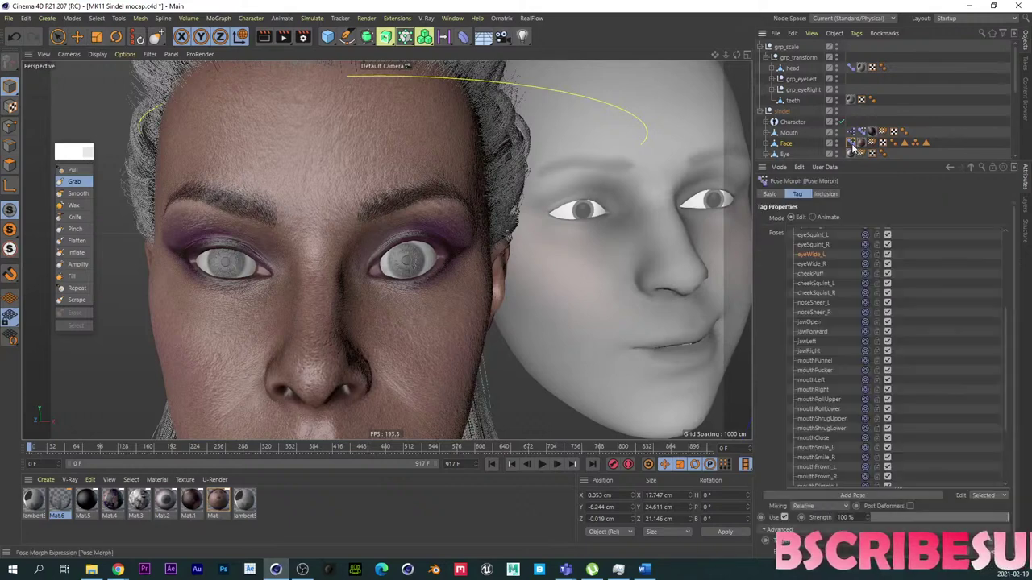
click(816, 264)
alt+middle_drag(242, 222, 332, 216)
alt+right_drag(332, 216, 371, 214)
alt+middle_drag(370, 214, 441, 190)
drag(932, 517, 1008, 517)
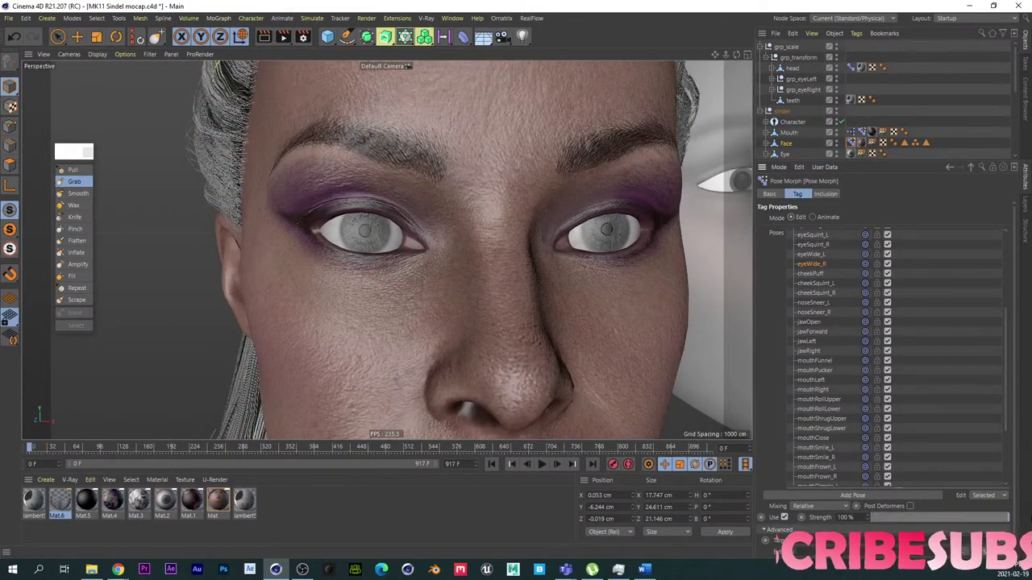
drag(370, 200, 370, 189)
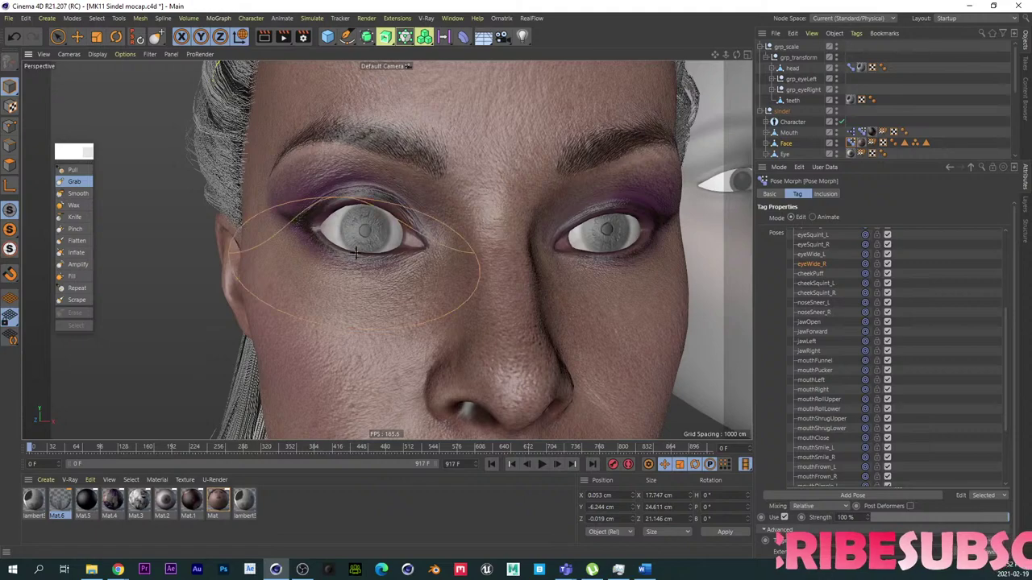
Step: Switch the Pose Morph tag to Animate mode, reset all sliders, and set eyeWide_L and eyeWide_R to 100%
click(812, 217)
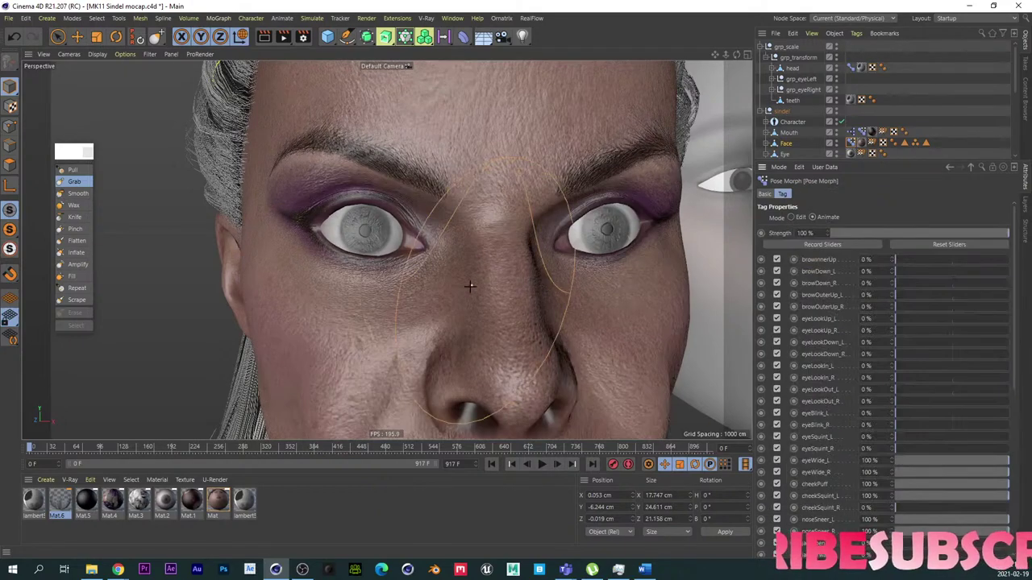
scroll(516, 306, down, 5)
alt+drag(533, 320, 539, 322)
alt+middle_drag(531, 336, 466, 268)
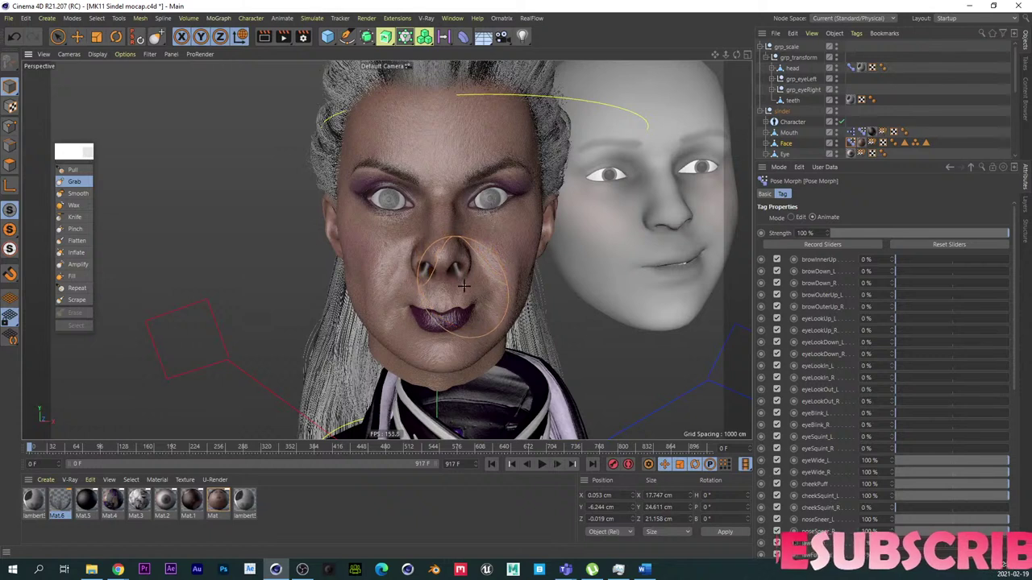
key(ctrl+z)
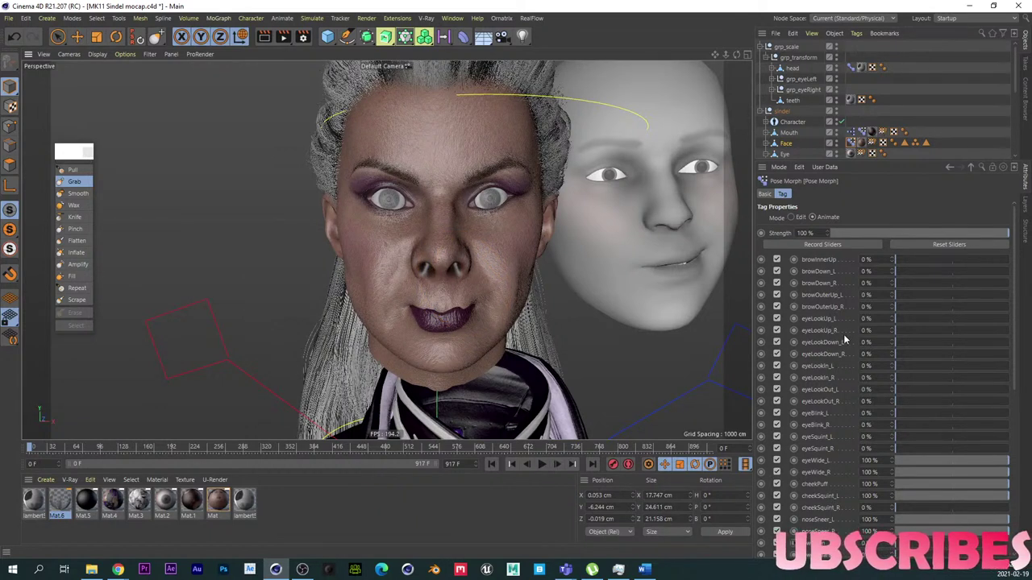
click(903, 244)
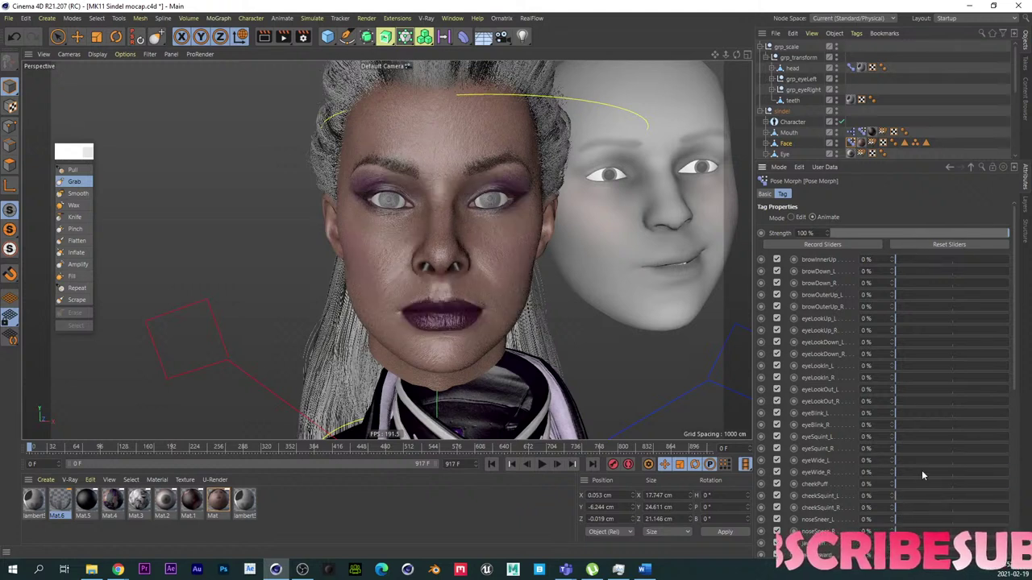
drag(920, 461, 1029, 481)
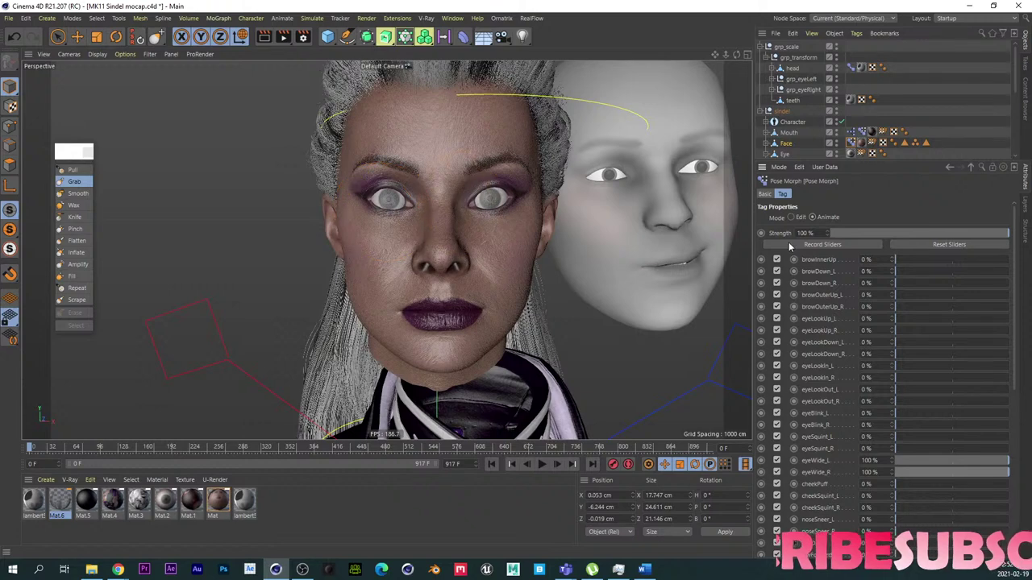
Step: Return the tag to Edit mode, select eyeWide_L, and widen the left eye further to match the right one
click(791, 217)
scroll(451, 194, up, 5)
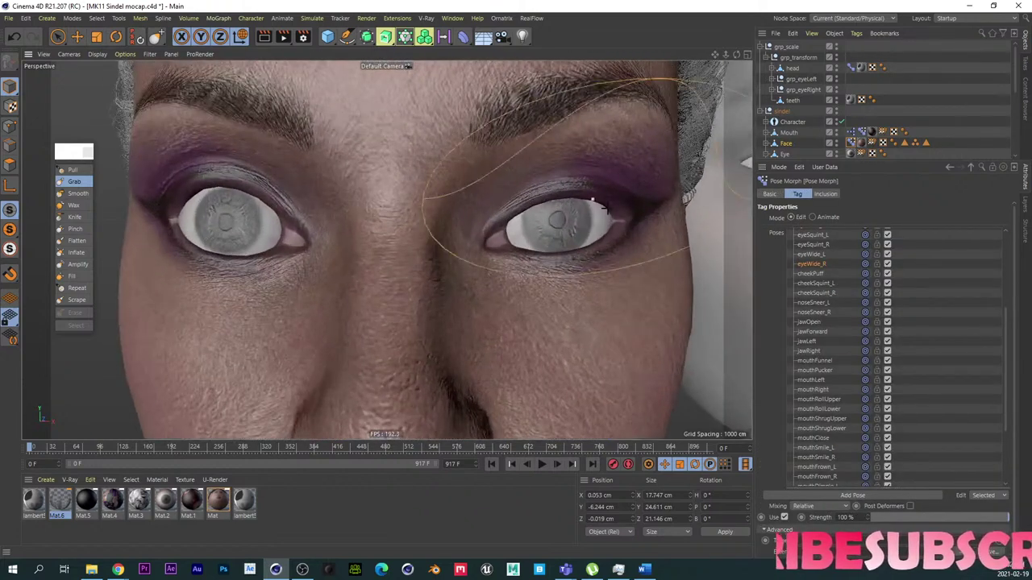
click(812, 254)
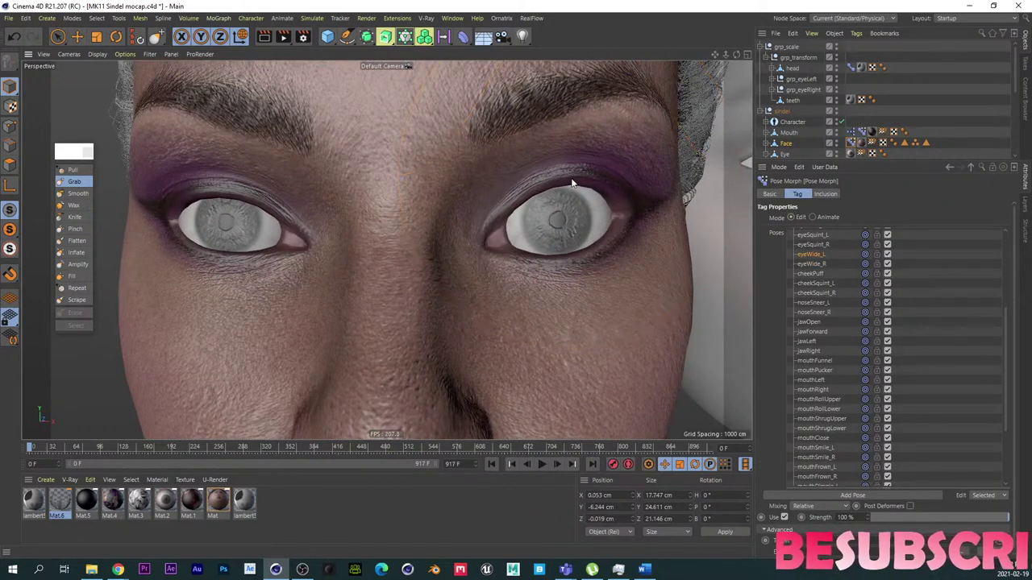
Step: Preview both eyeWide poses together in Animate mode and save the project
click(812, 217)
scroll(454, 270, down, 5)
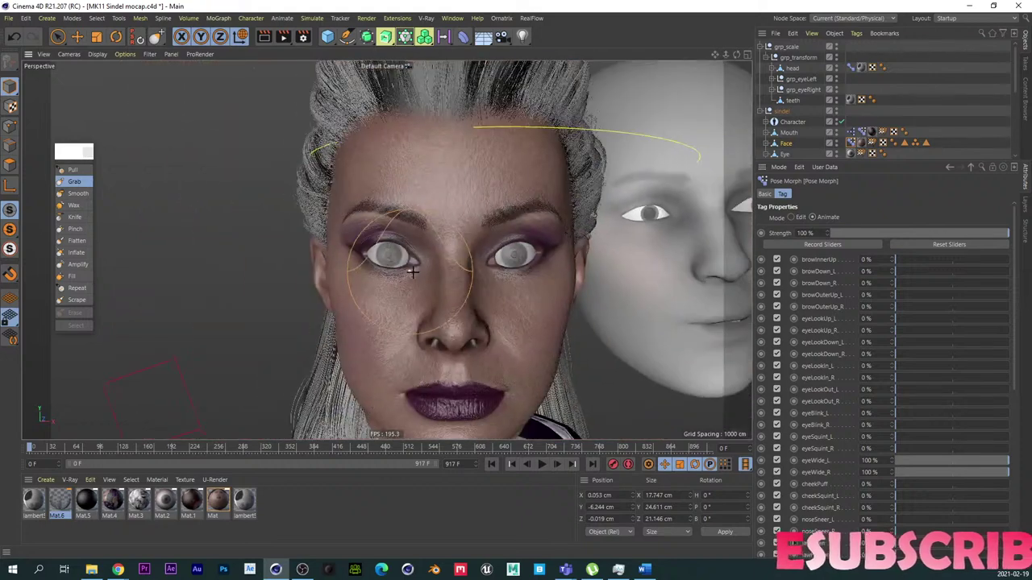
alt+middle_drag(472, 276, 453, 202)
key(ctrl+s)
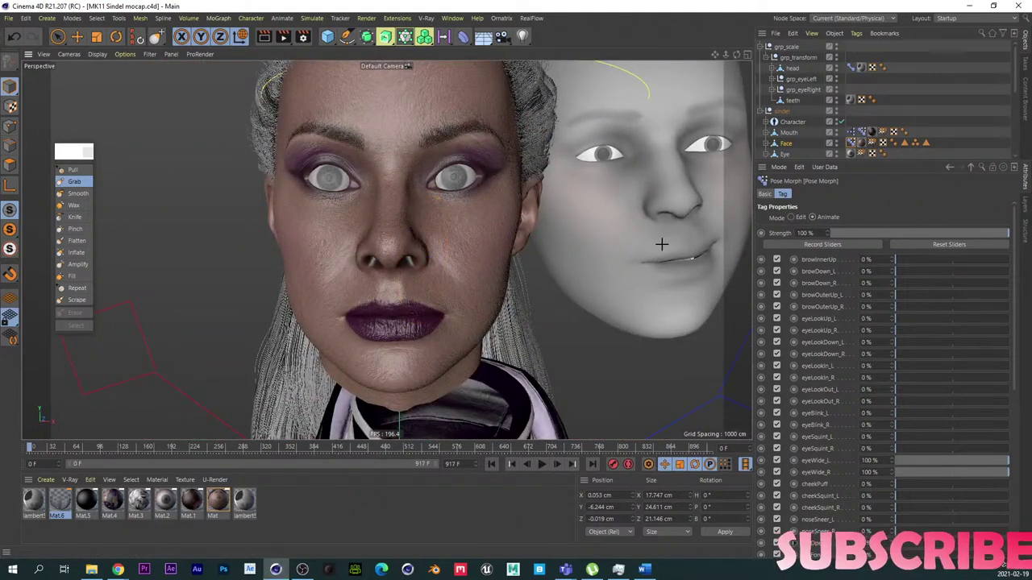
Step: Return to Edit mode and test the eyeSquint_R pose by varying its strength, ending at 0%
click(792, 216)
scroll(807, 278, up, 5)
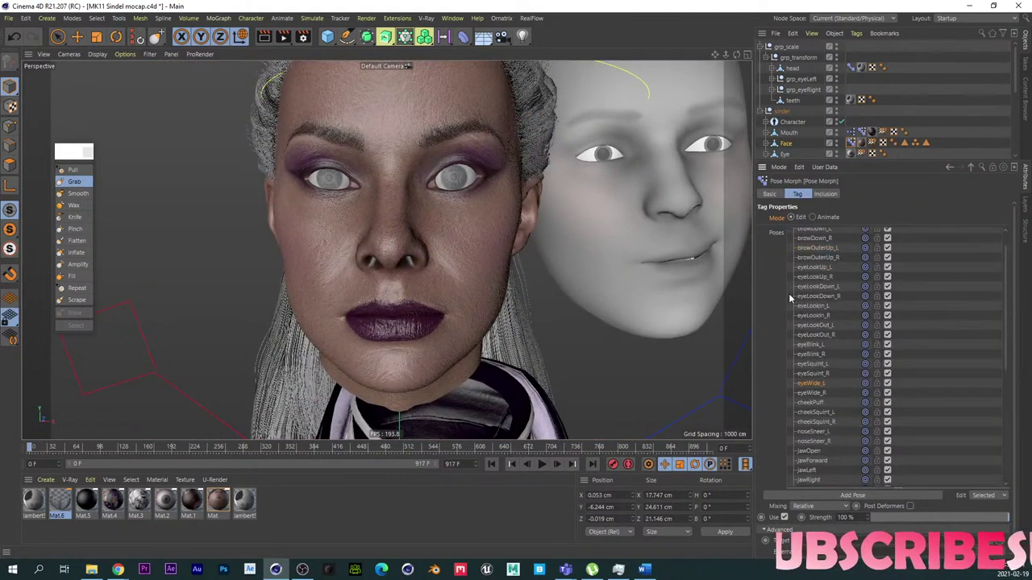
click(834, 374)
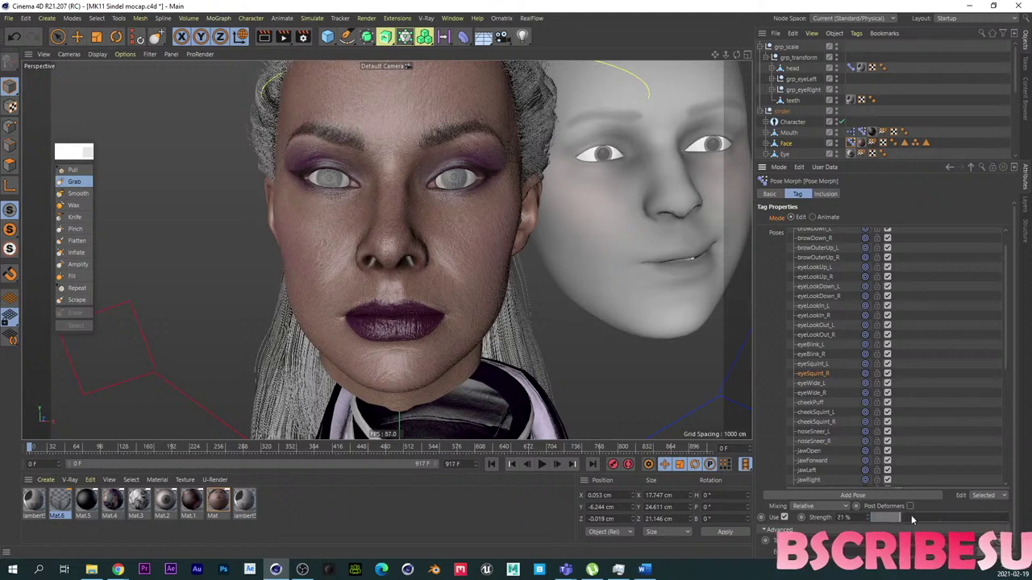
drag(911, 519, 786, 483)
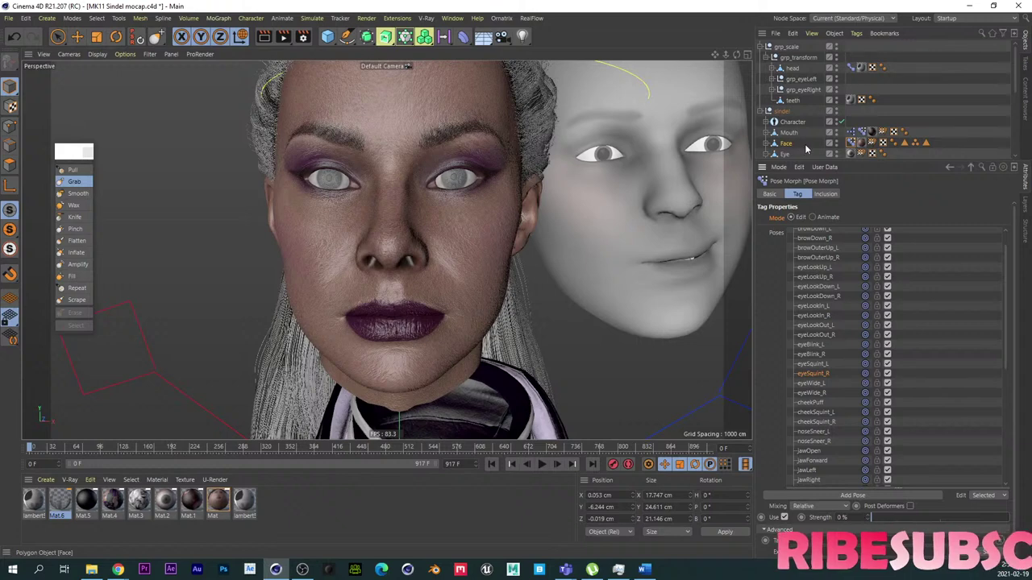
Step: Add a Pose Morph tag to the Eye object and enable Points mixing
scroll(956, 122, down, 2)
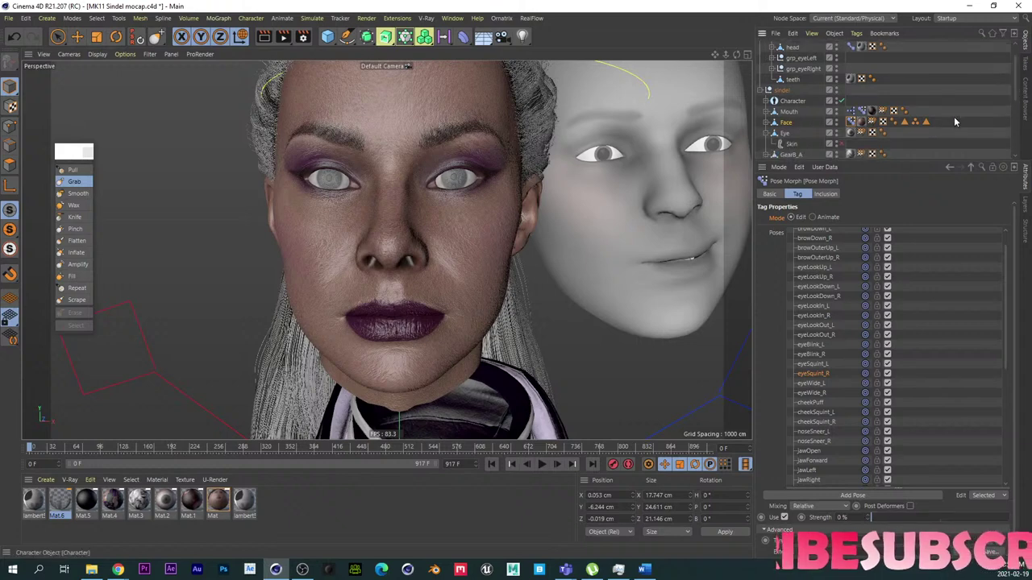
click(782, 141)
key(shift+c)
text(pose)
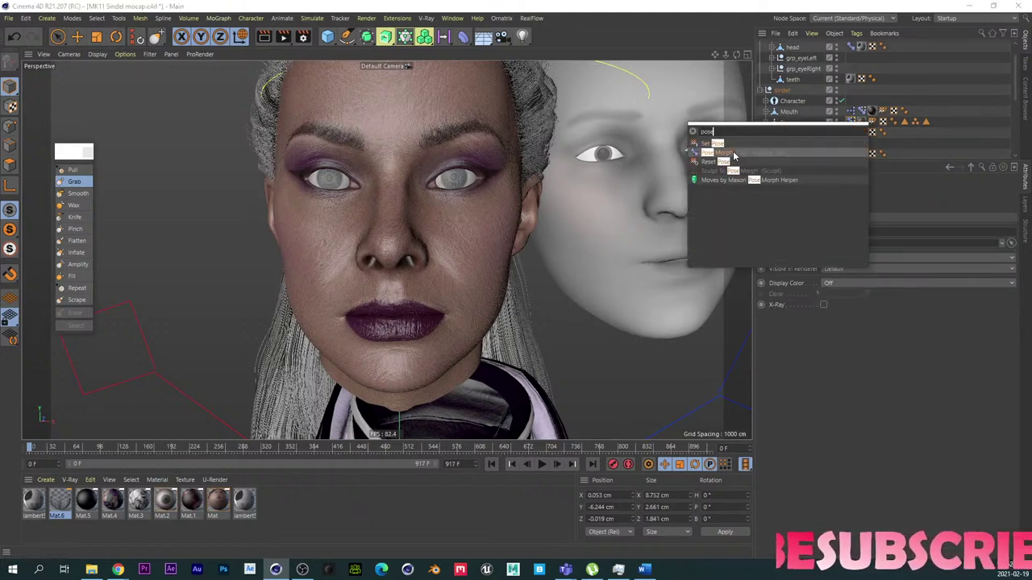
click(786, 152)
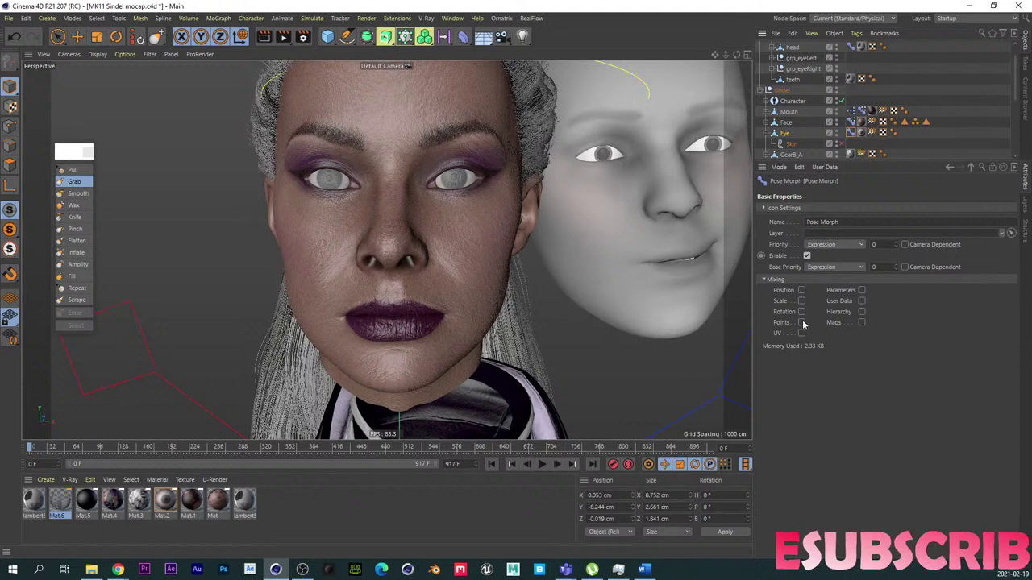
click(801, 323)
Step: Rename the Eye tag's first pose as eye up and add three more poses
double_click(798, 243)
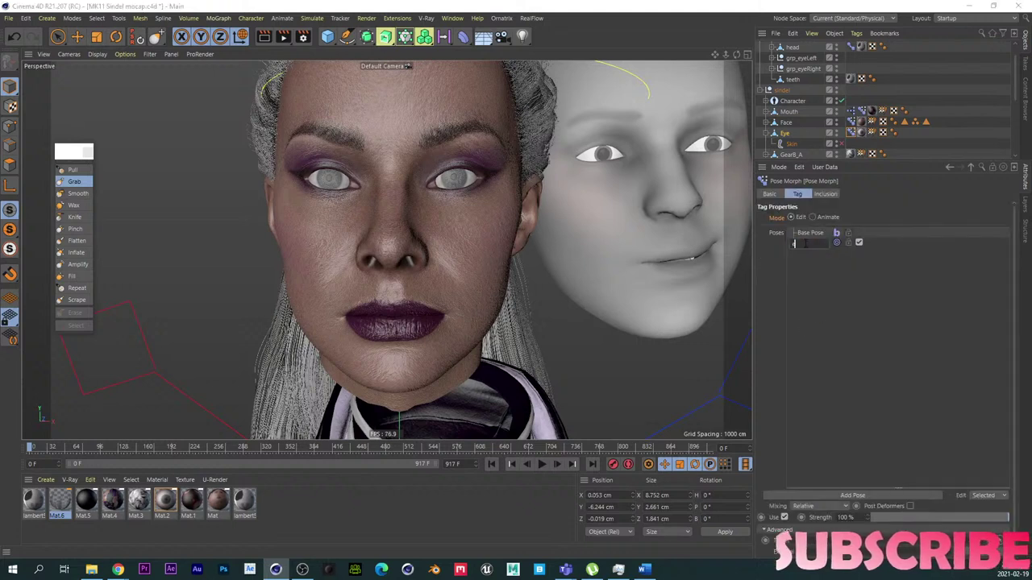
text(eye up)
key(Return)
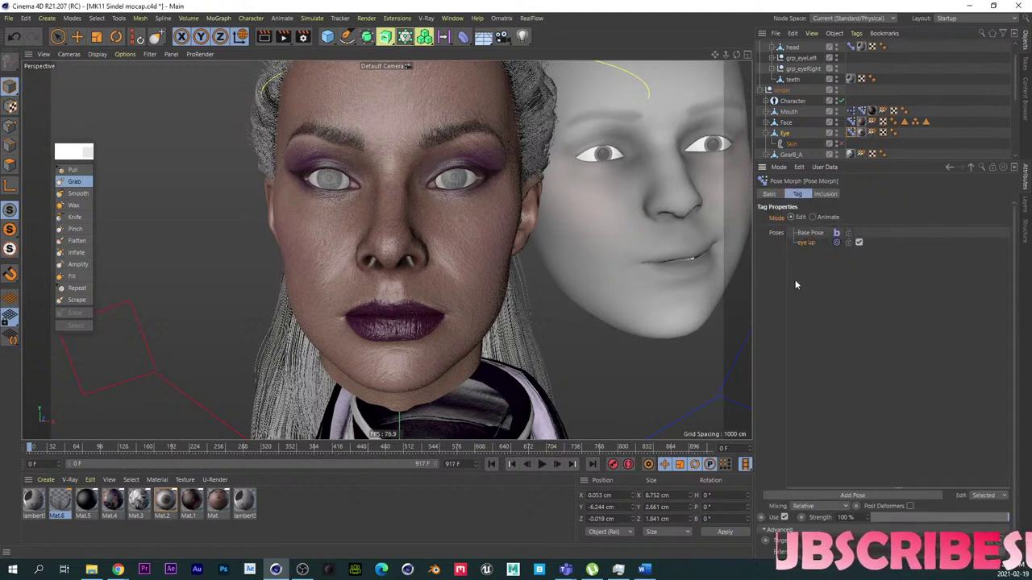
click(823, 495)
click(823, 495)
click(823, 496)
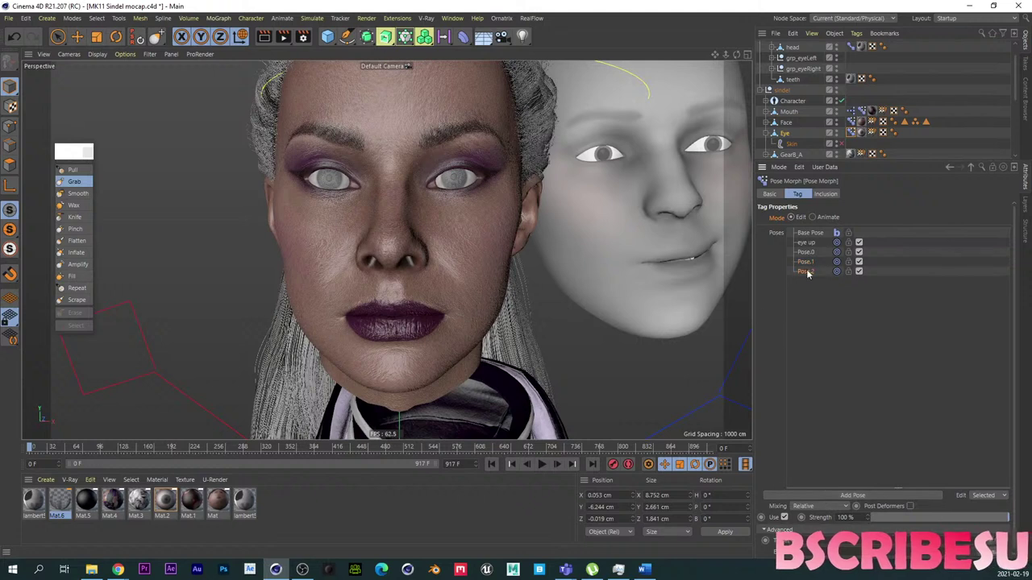
Step: Rename the three new poses as eye down, eye left and eye right
double_click(806, 253)
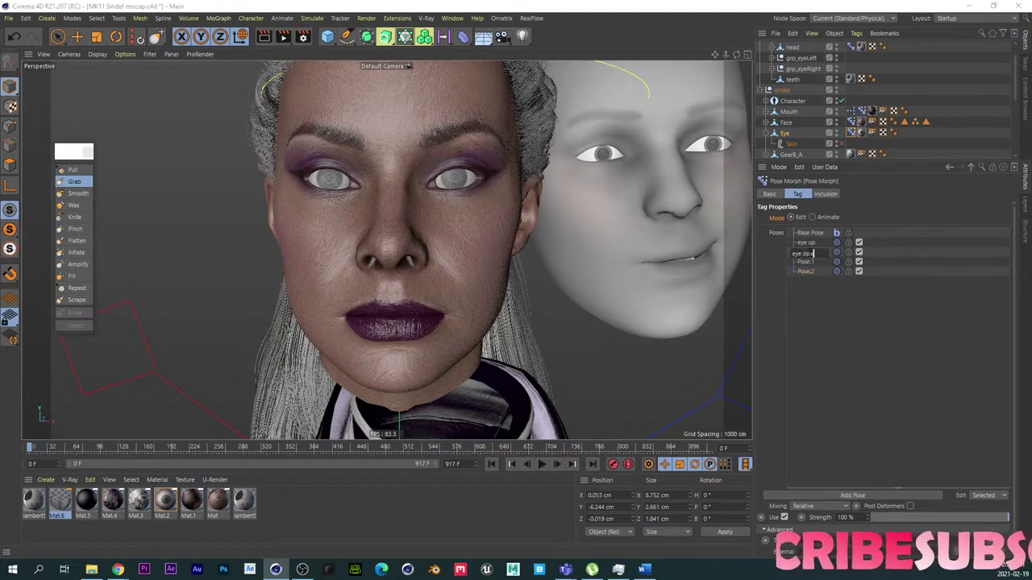
text(eye down)
key(Return)
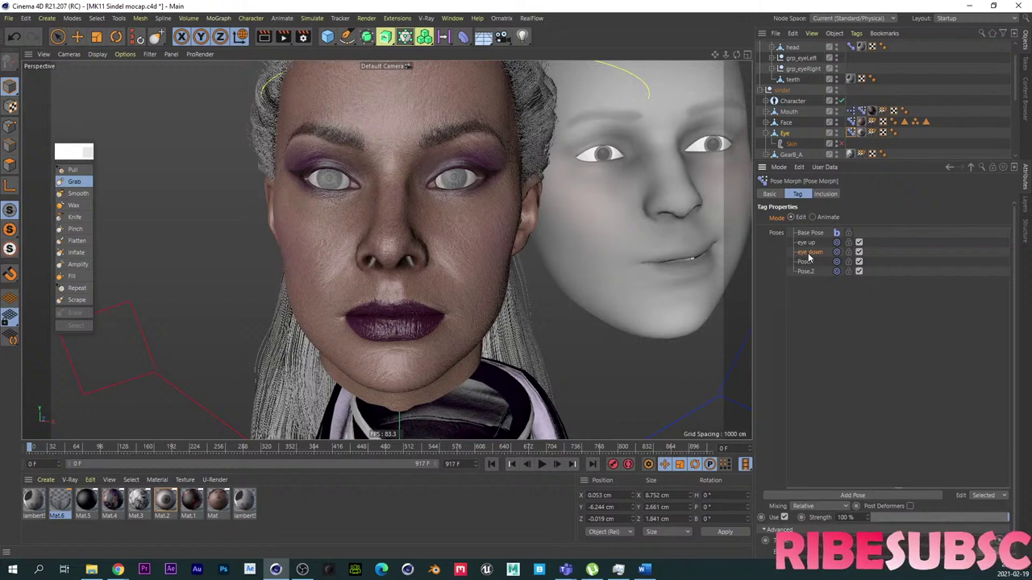
double_click(805, 263)
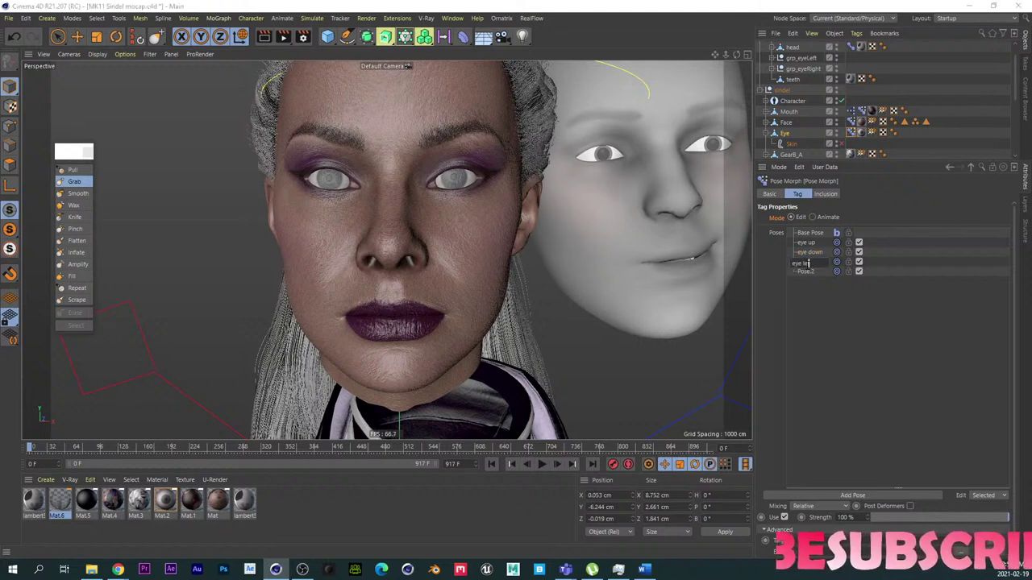
key(Return)
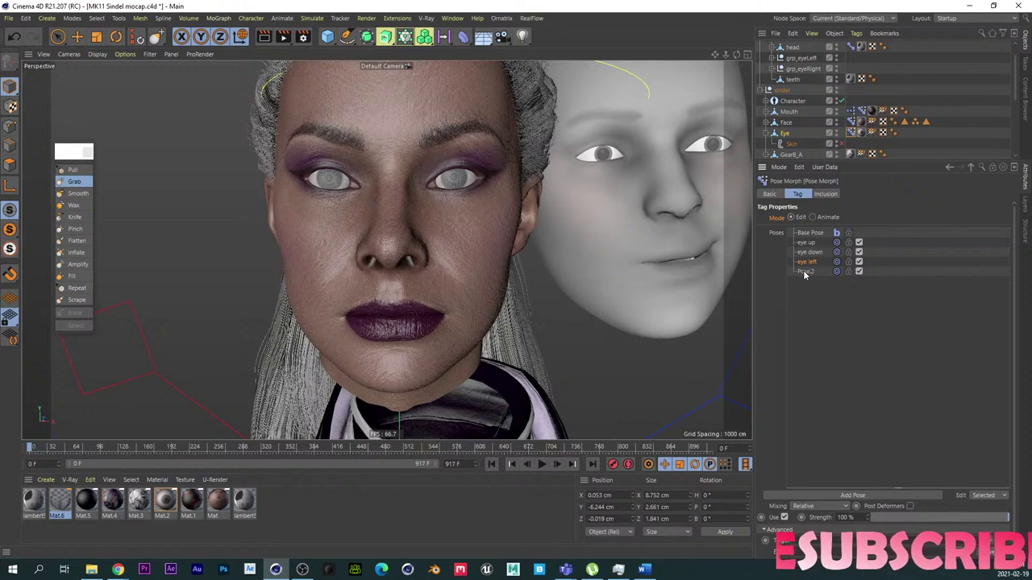
double_click(805, 271)
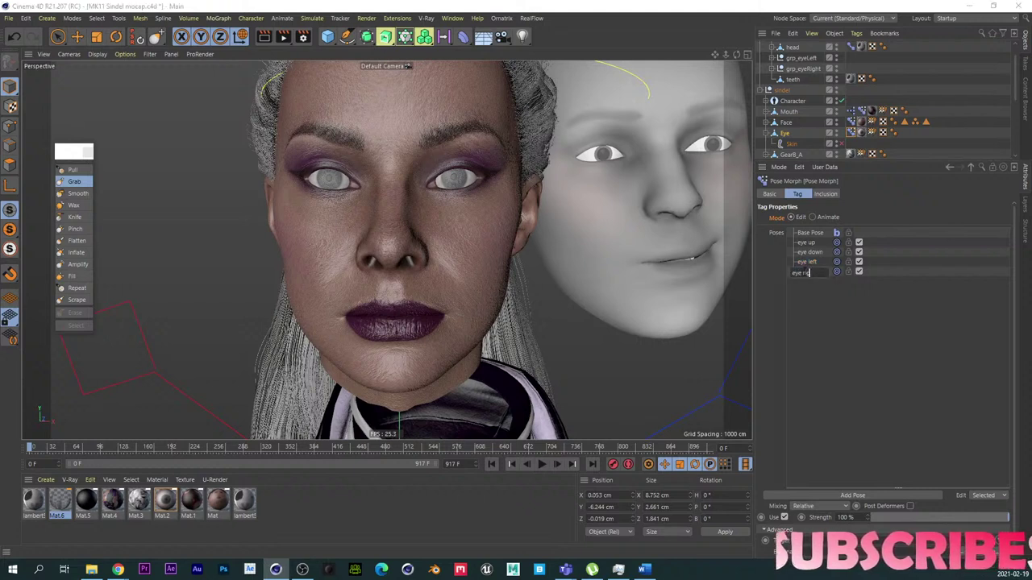
text(eye right)
key(Return)
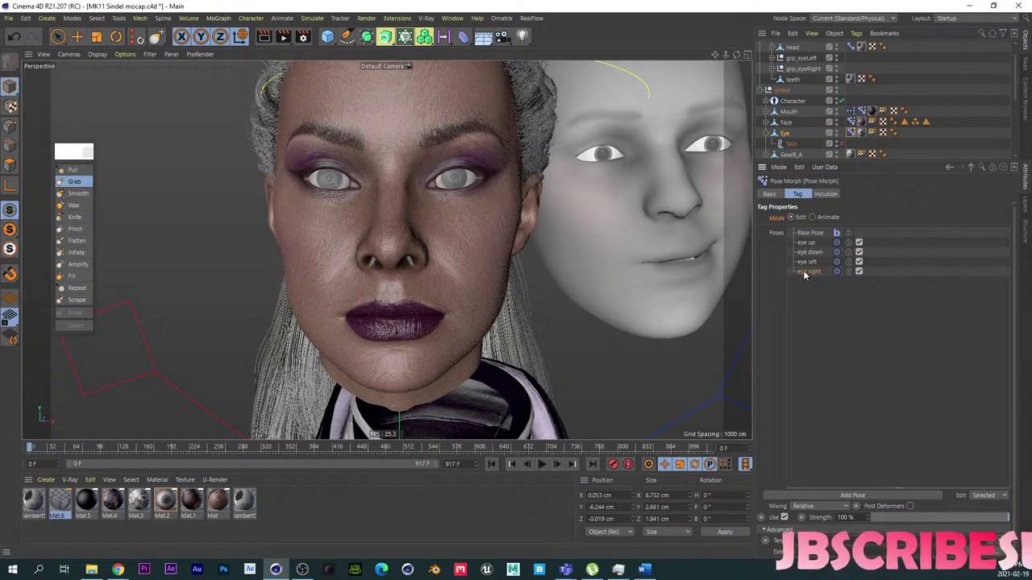
Step: With the eye up pose active, select all Eye polygons, rotate both eyeballs to look upward, and return to Model mode
scroll(395, 165, up, 3)
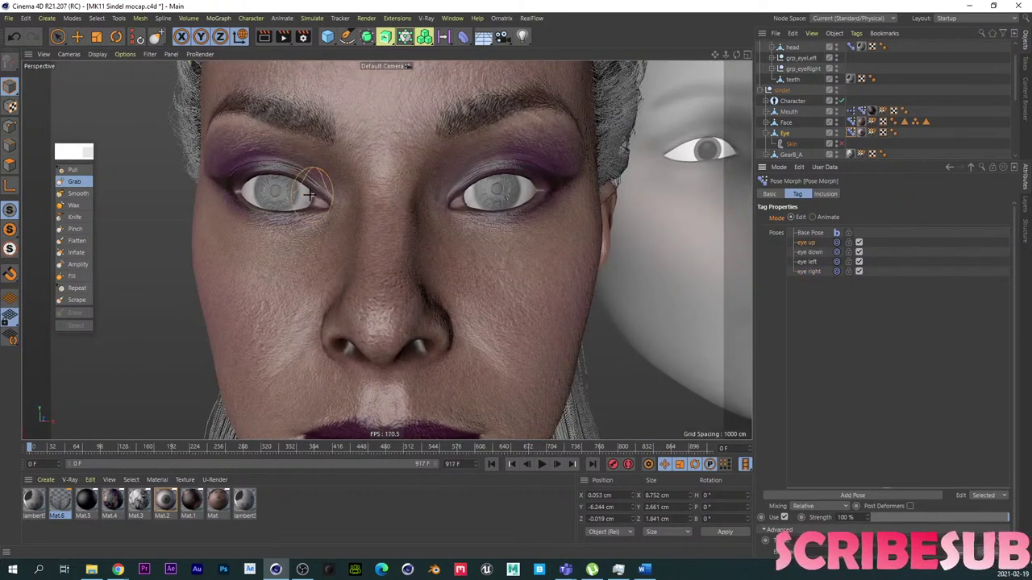
scroll(274, 192, up, 2)
click(9, 165)
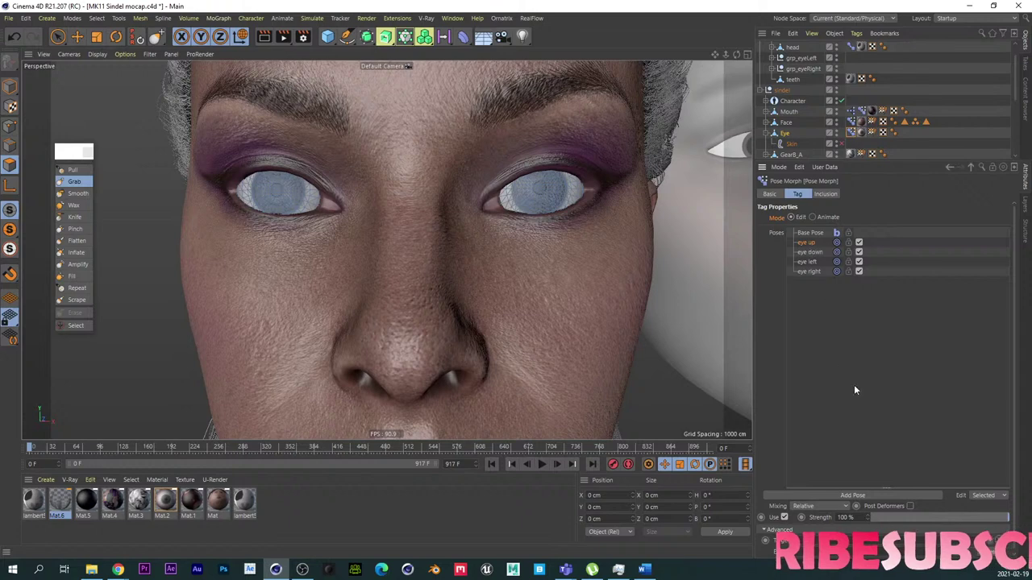
key(e)
key(9)
click(277, 198)
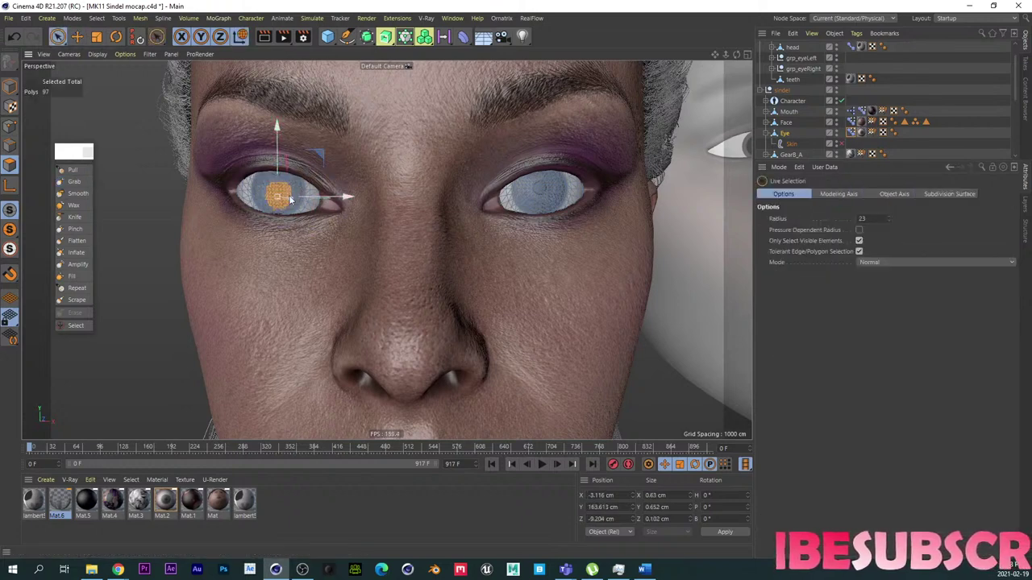
shift+click(538, 195)
key(ctrl+a)
key(r)
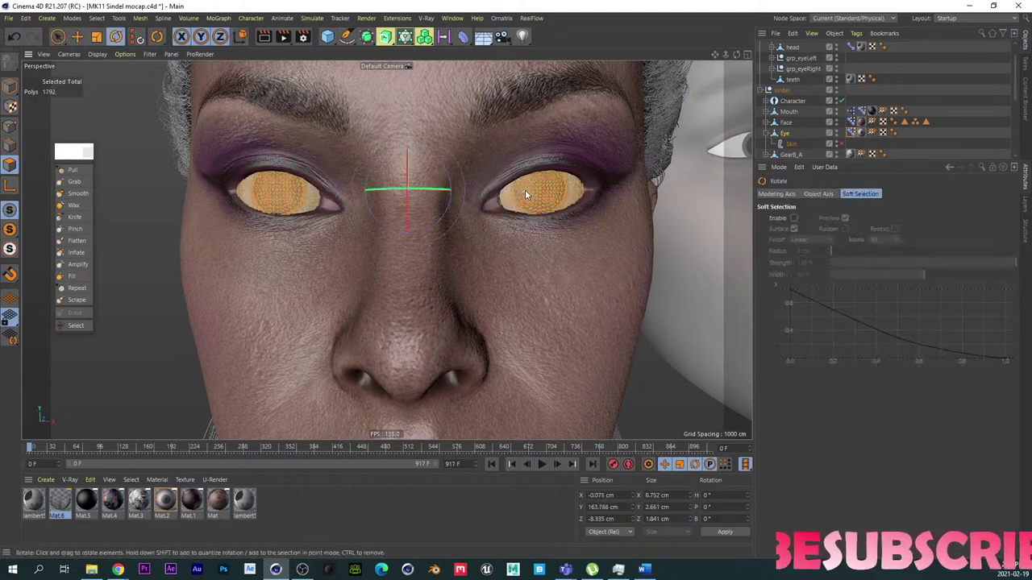
drag(407, 181, 409, 132)
key(ctrl+z)
key(e)
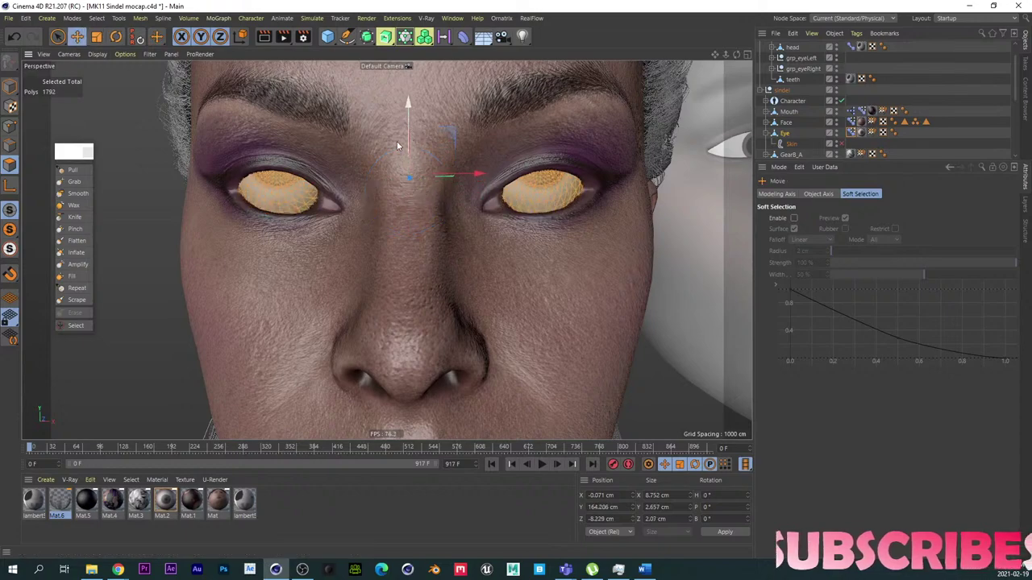
scroll(314, 133, up, 3)
alt+drag(314, 133, 230, 297)
click(11, 88)
Step: Delete eyeLookUp_R, eyeLookDown_R, eyeLookOut_L and eyeLookOut_R from the Face object's Pose Morph tag
scroll(307, 303, down, 5)
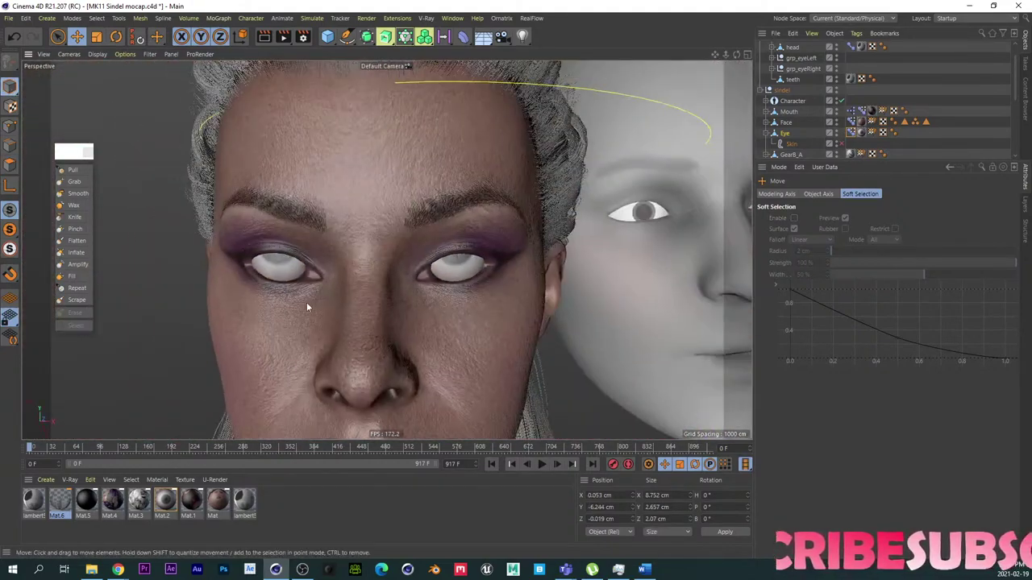
alt+middle_drag(308, 304, 338, 241)
alt+drag(338, 241, 348, 248)
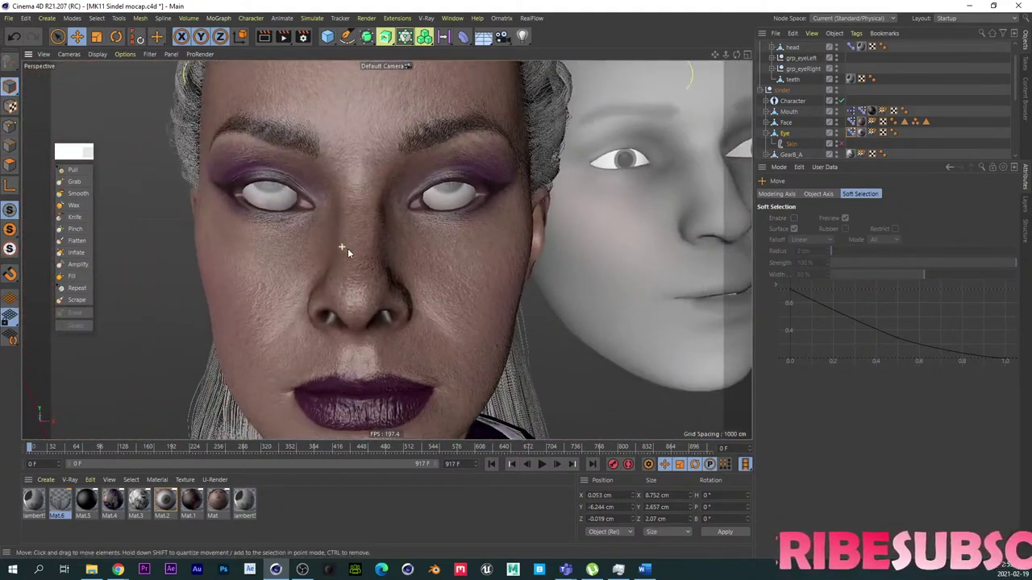
click(851, 133)
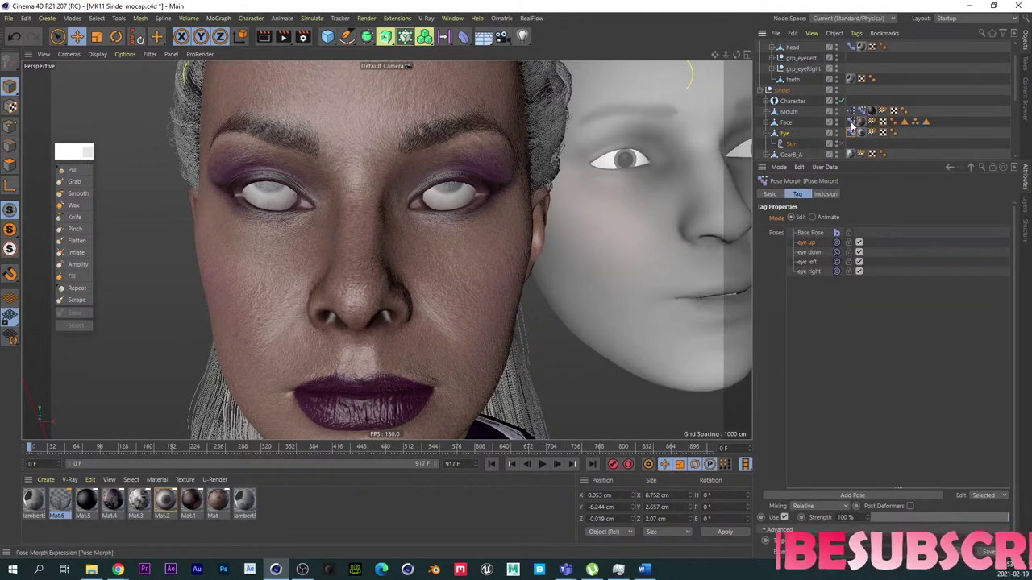
click(851, 123)
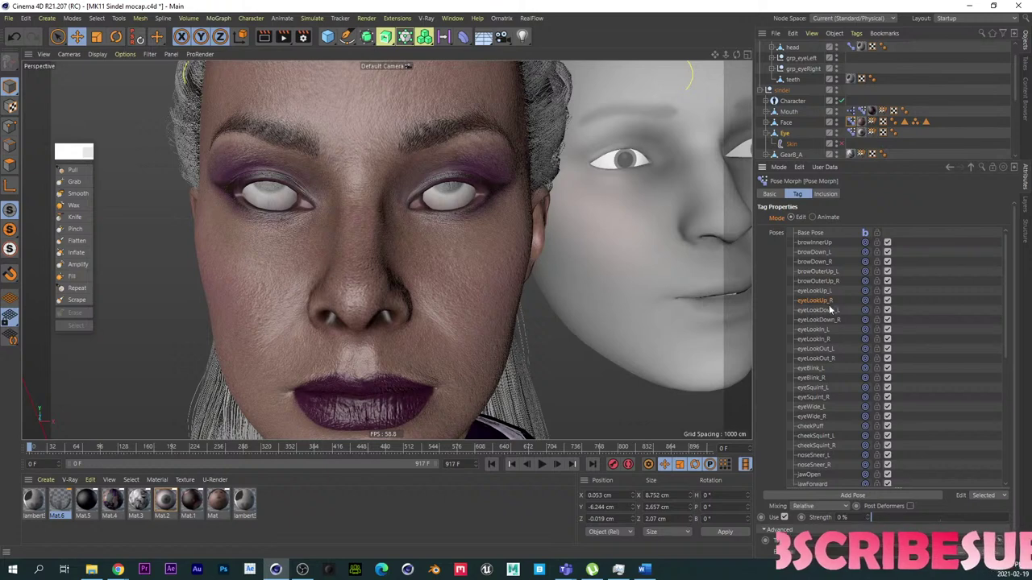
key(Delete)
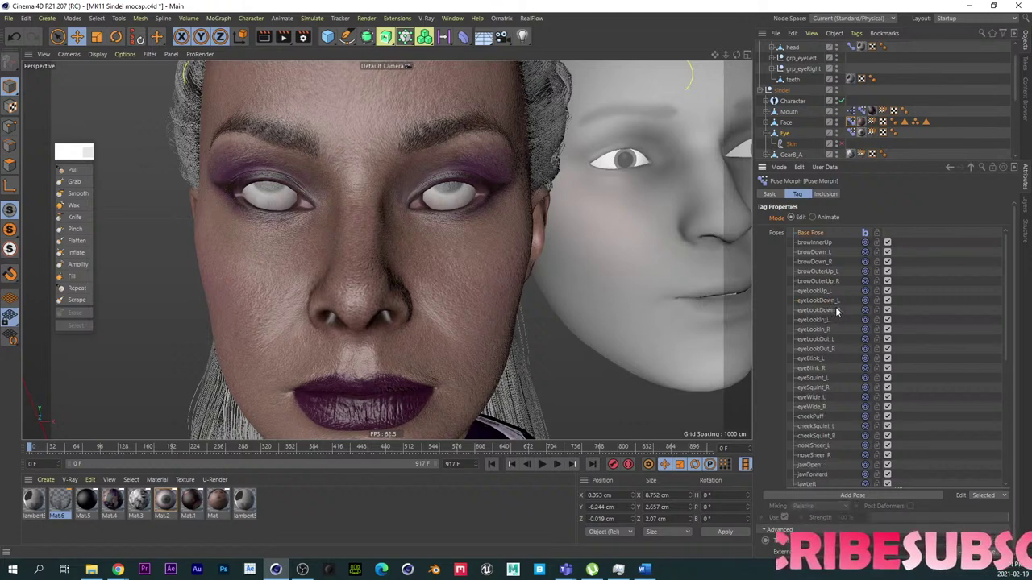
click(837, 311)
key(Delete)
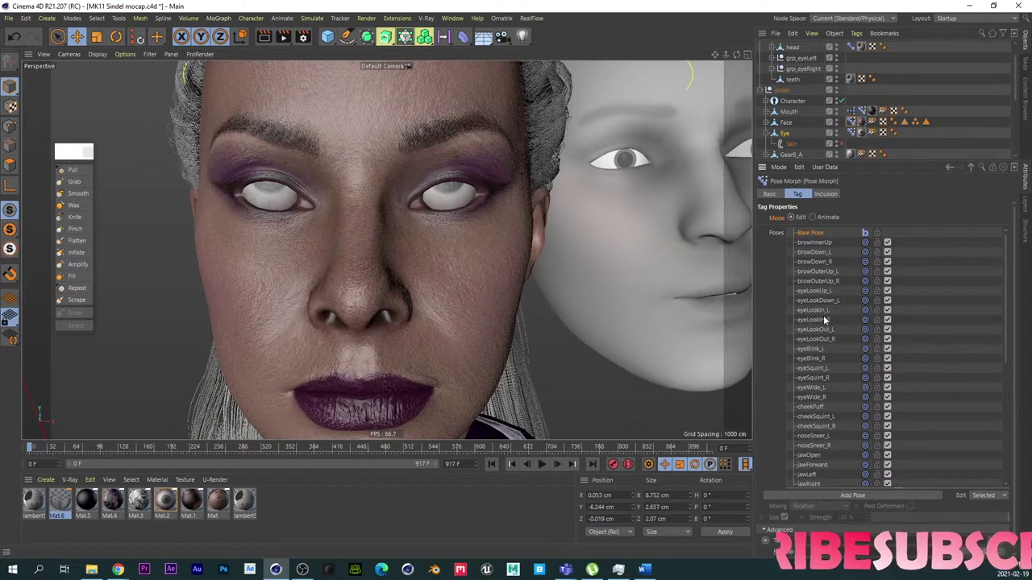
click(823, 329)
key(Delete)
click(823, 329)
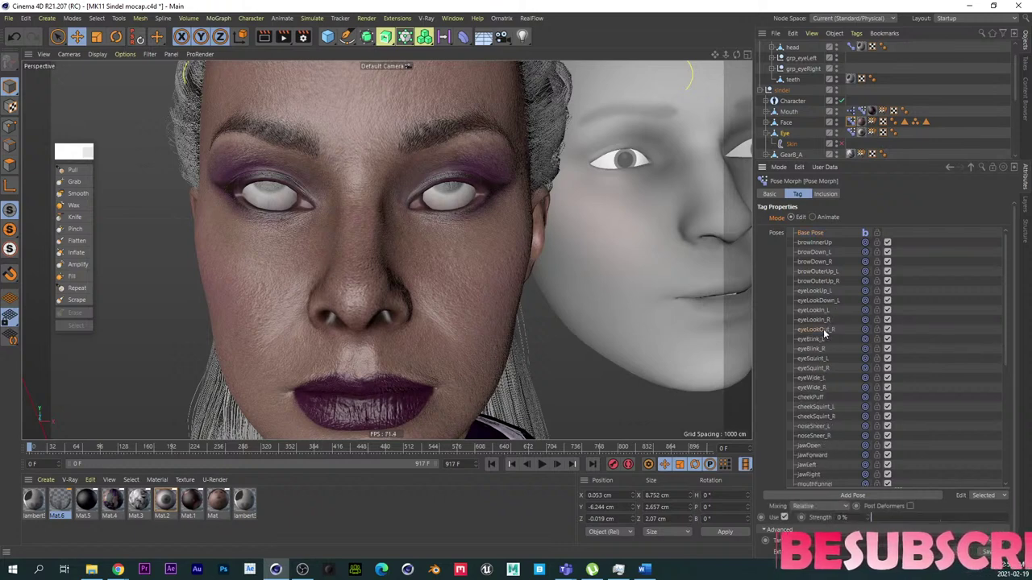
key(Delete)
Step: Raise both upper eyelids in the Face's eyeLookUp_L pose using an enlarged Grab brush with X (YZ) symmetry
click(829, 300)
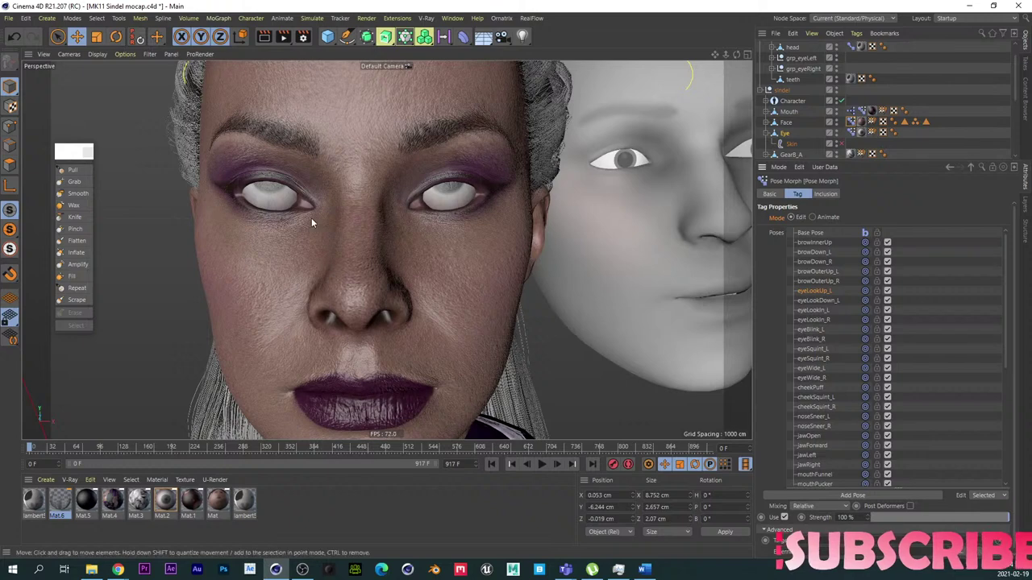
click(74, 181)
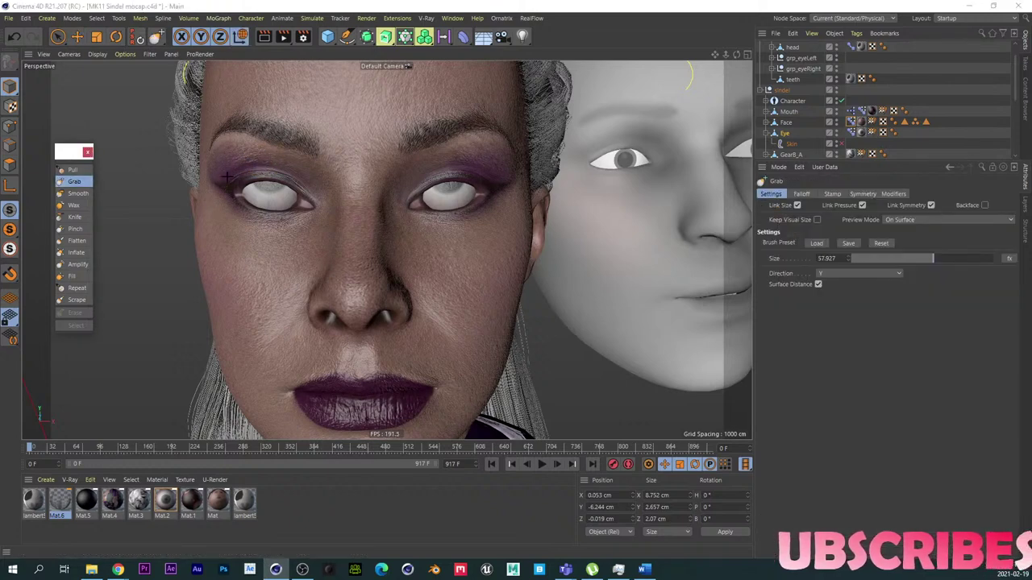
middle_drag(263, 161, 296, 161)
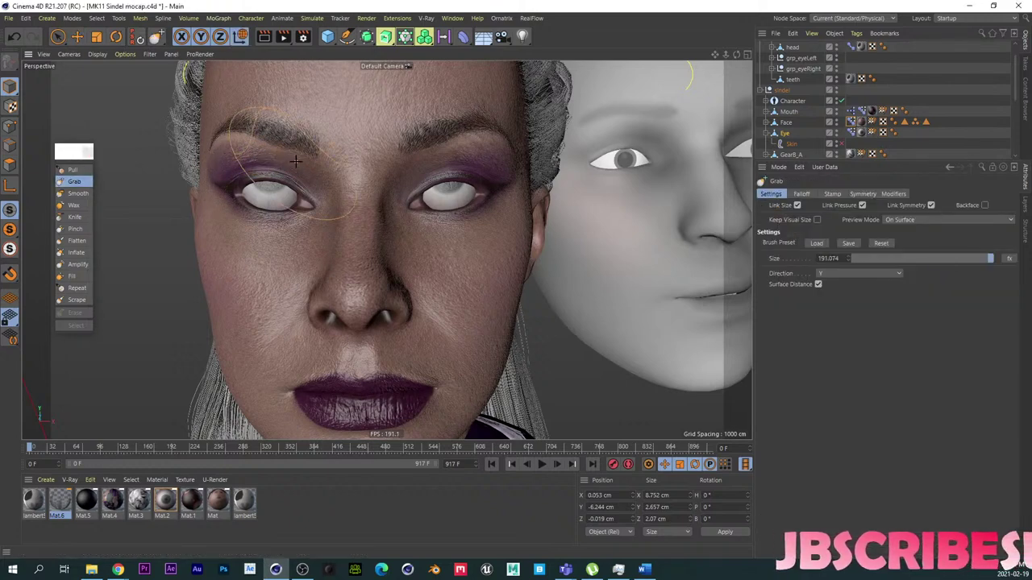
click(862, 194)
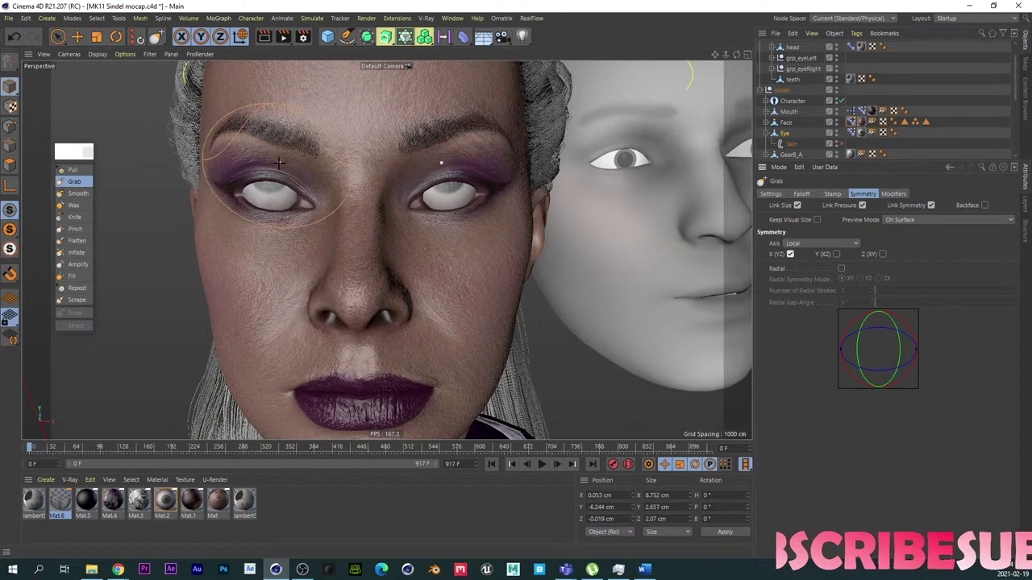
drag(277, 175, 280, 166)
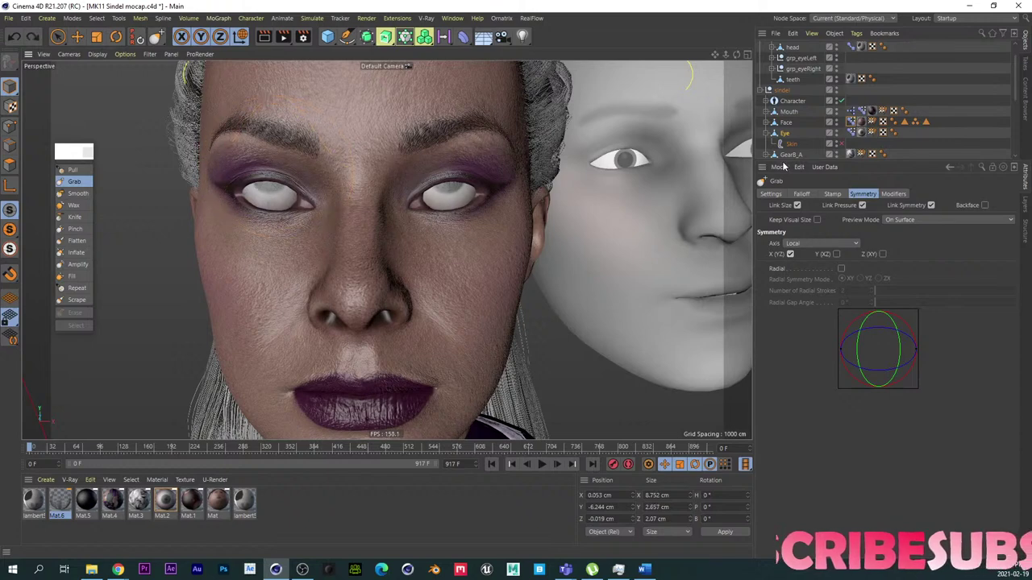
click(810, 123)
click(856, 120)
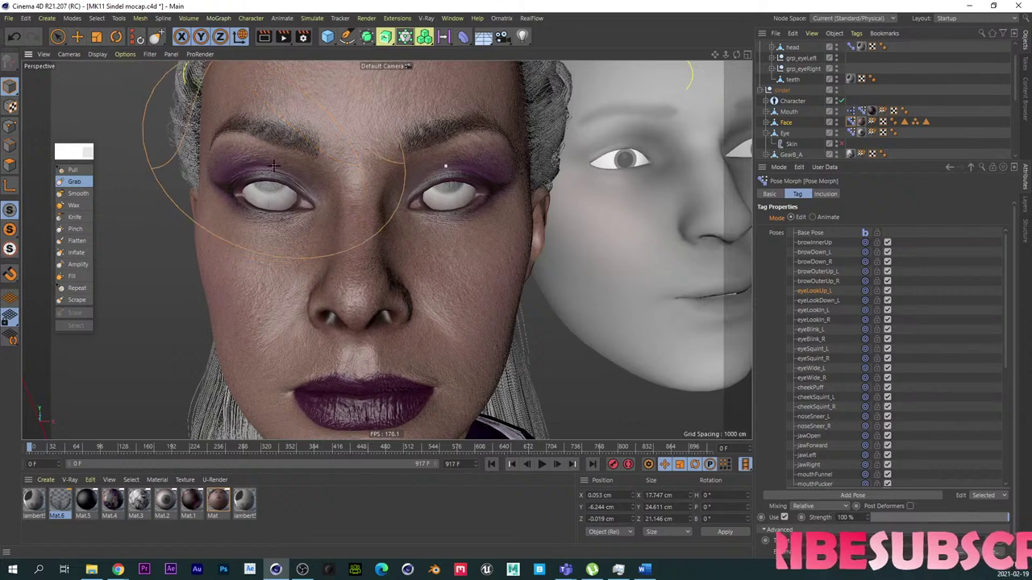
drag(274, 167, 273, 162)
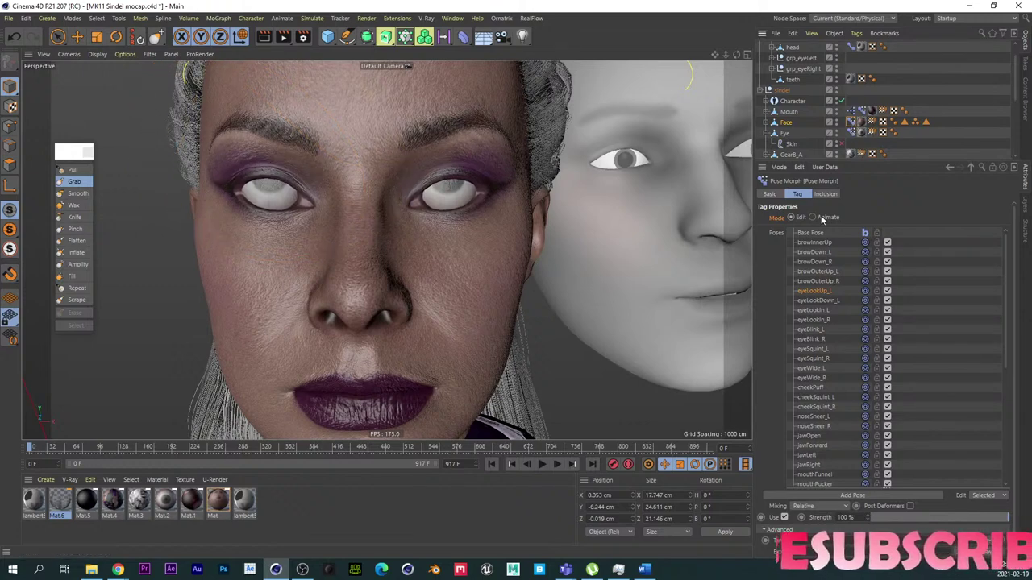
Step: With the eye down pose active, select all Eye polygons, rotate both eyeballs to look downward and shift them slightly lower
click(851, 133)
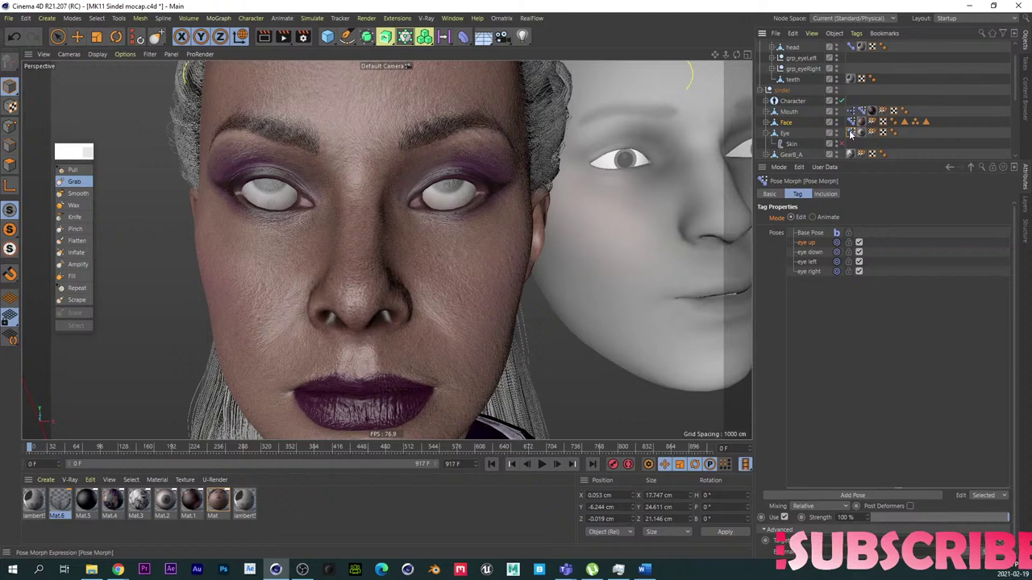
click(819, 252)
scroll(322, 190, up, 6)
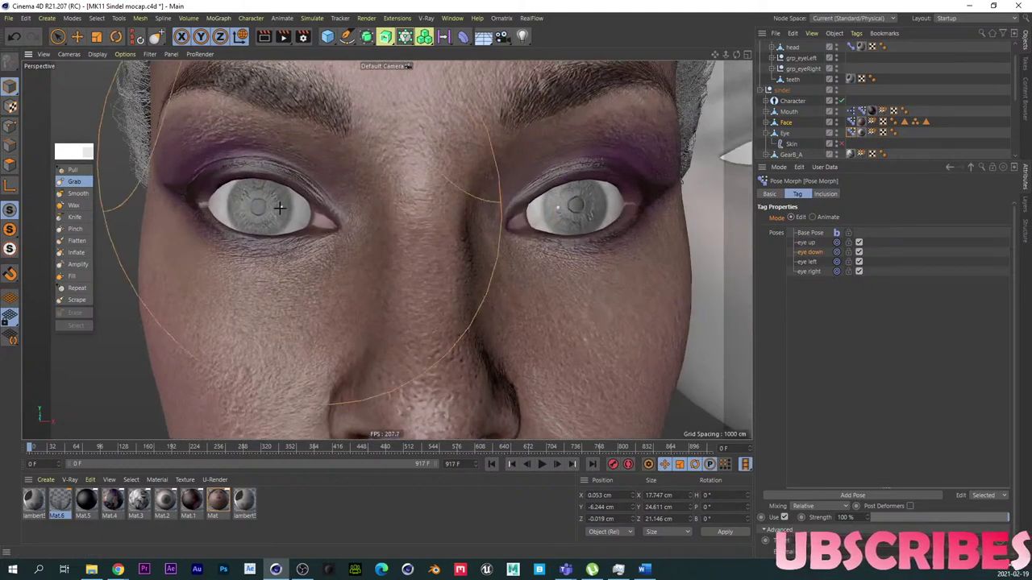
click(786, 134)
click(9, 166)
key(e)
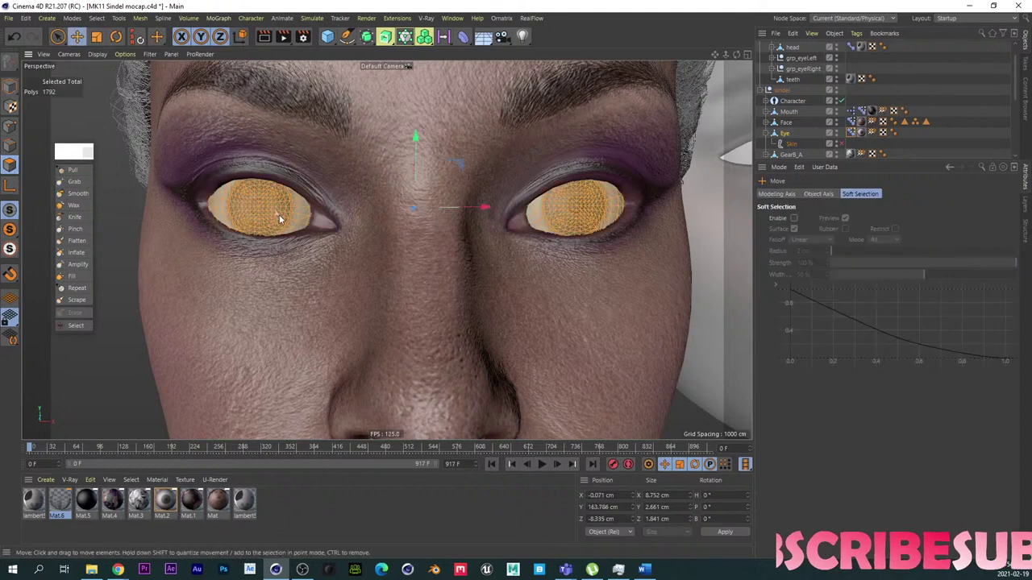
key(r)
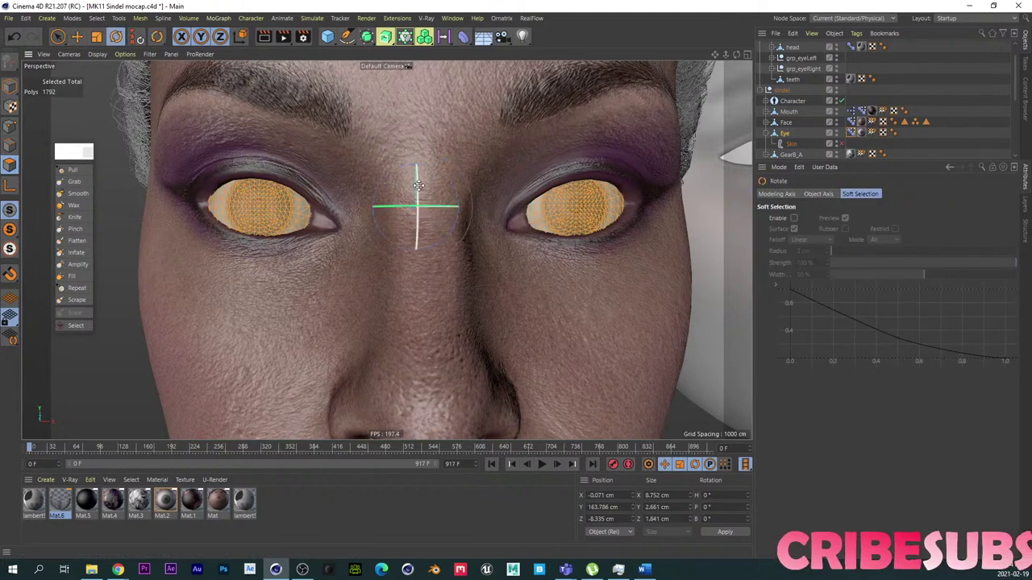
drag(416, 181, 417, 214)
key(e)
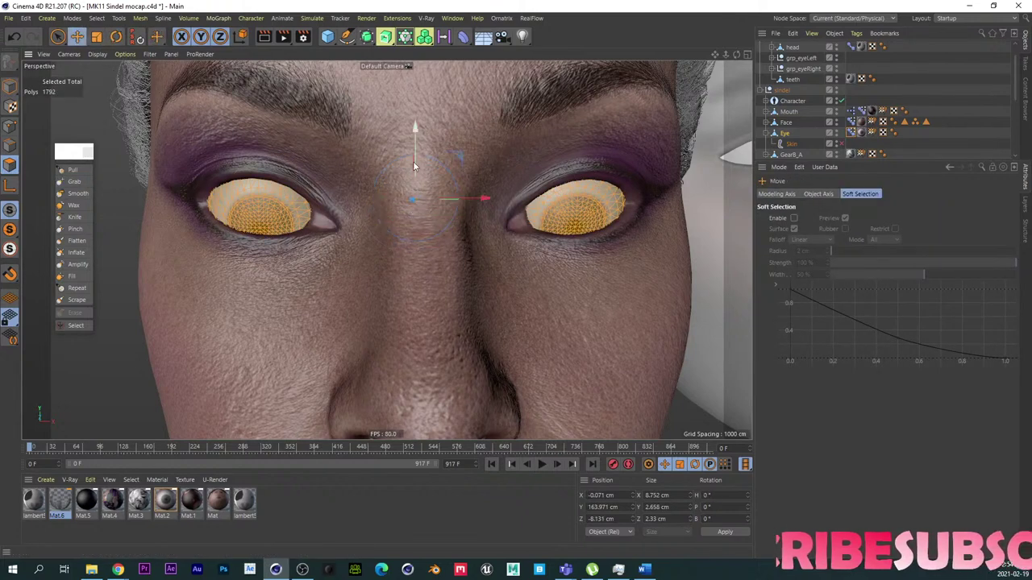
drag(415, 172, 416, 178)
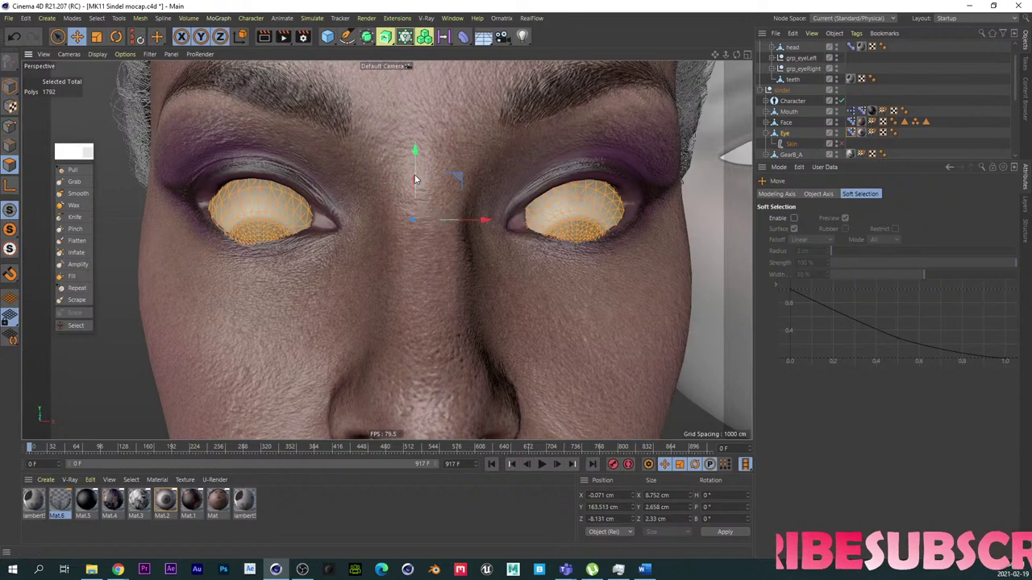
Step: Push both eyeballs slightly back into their sockets along the Z axis and return to Model mode
scroll(339, 220, up, 4)
alt+drag(339, 220, 469, 253)
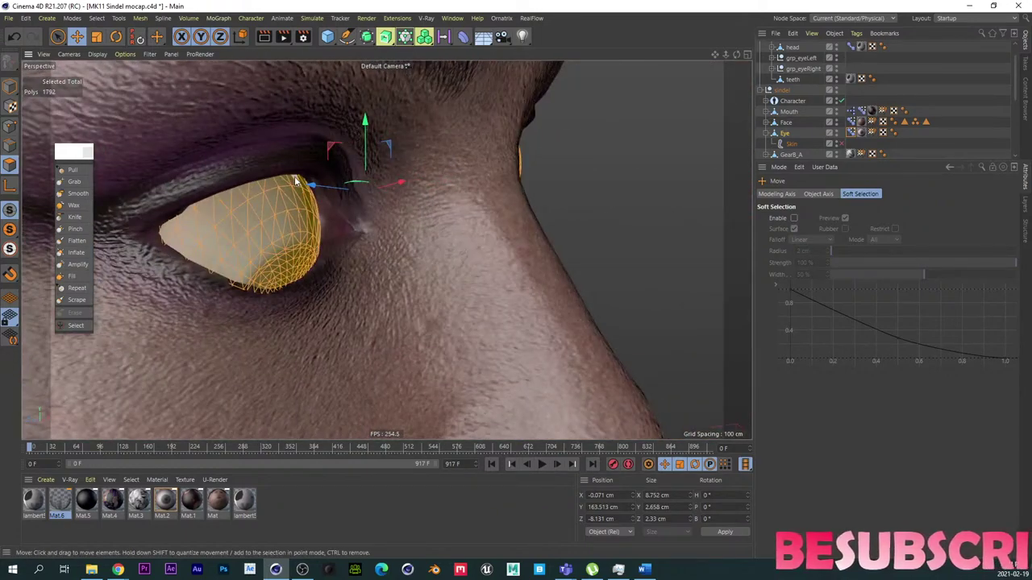
drag(323, 188, 309, 186)
alt+drag(284, 304, 332, 299)
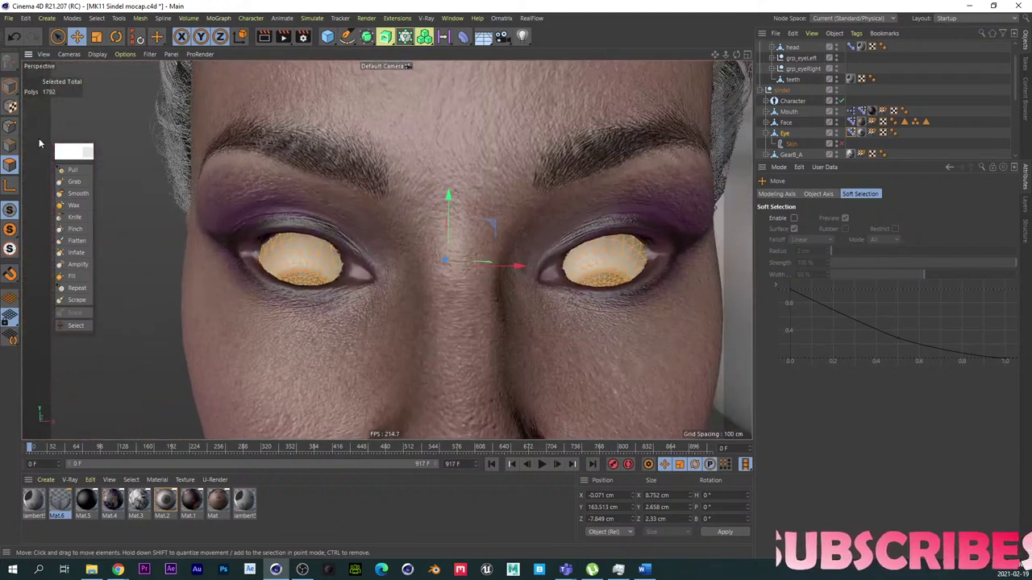
click(11, 87)
scroll(481, 278, down, 5)
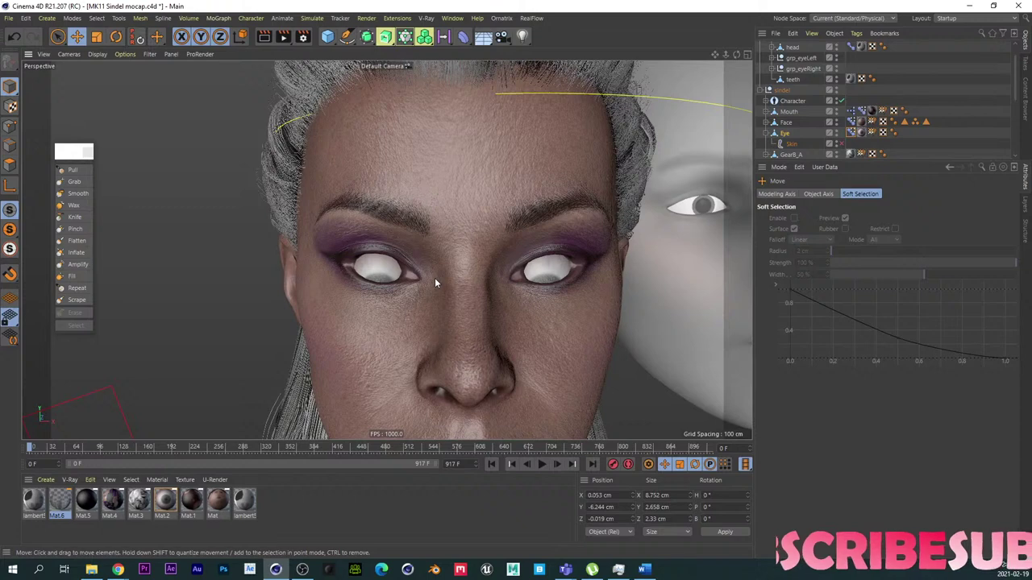
Step: Rotate both eyeballs slightly back up in the eye down pose to expose more of the irises, and return to Model mode
click(9, 165)
scroll(437, 268, up, 3)
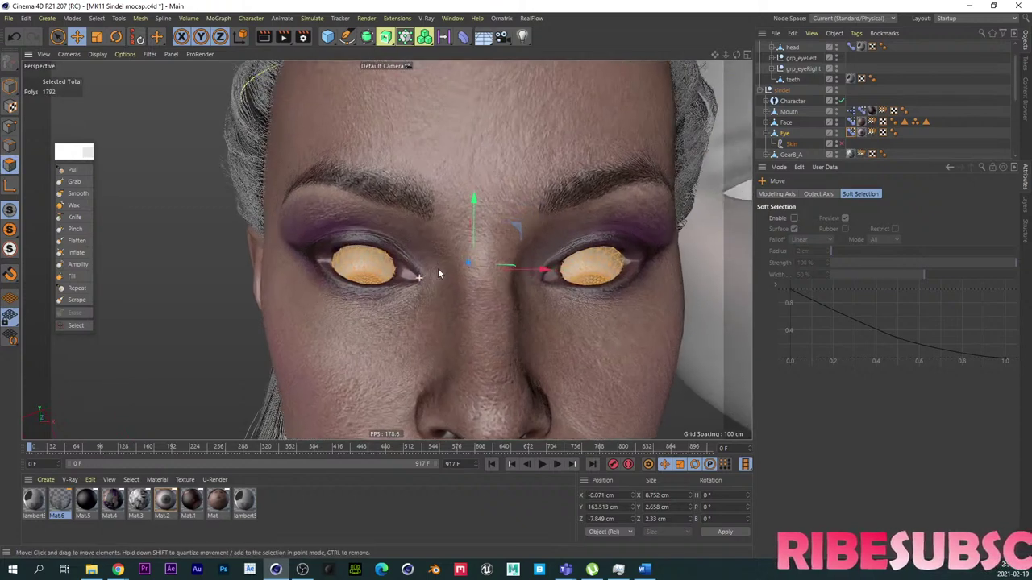
key(r)
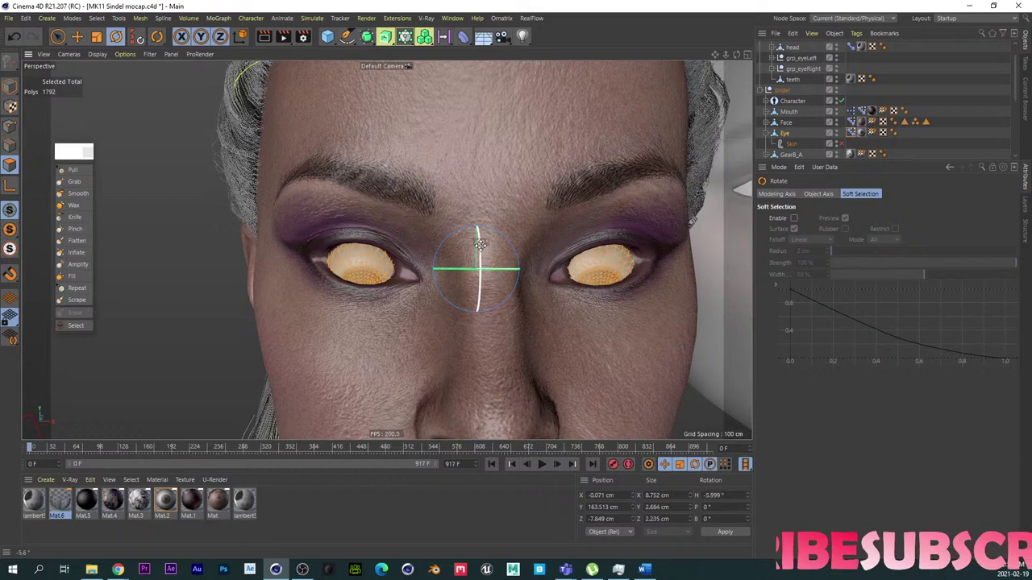
click(10, 86)
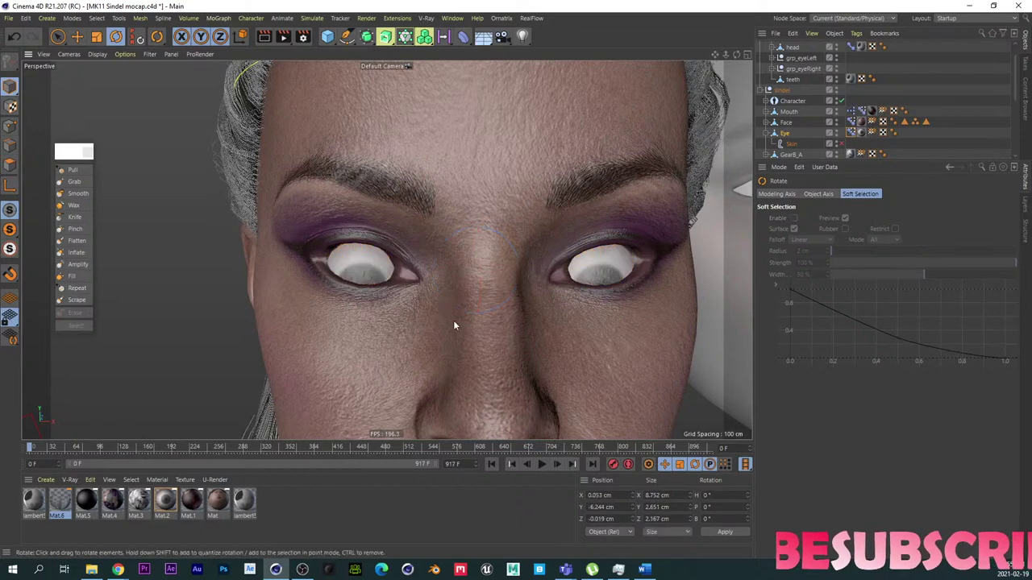
alt+middle_drag(453, 320, 421, 271)
click(10, 165)
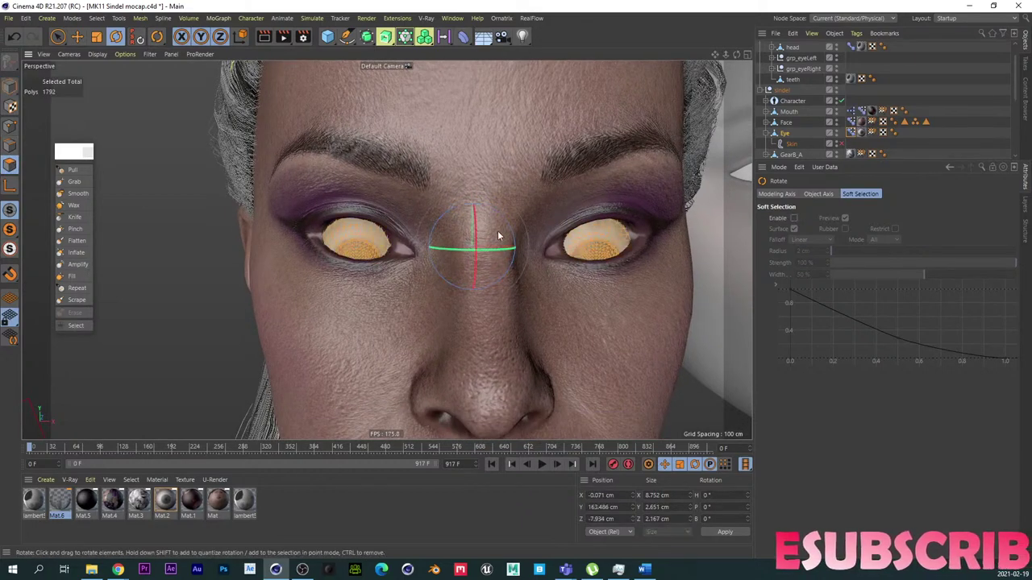
alt+drag(478, 235, 383, 297)
click(9, 87)
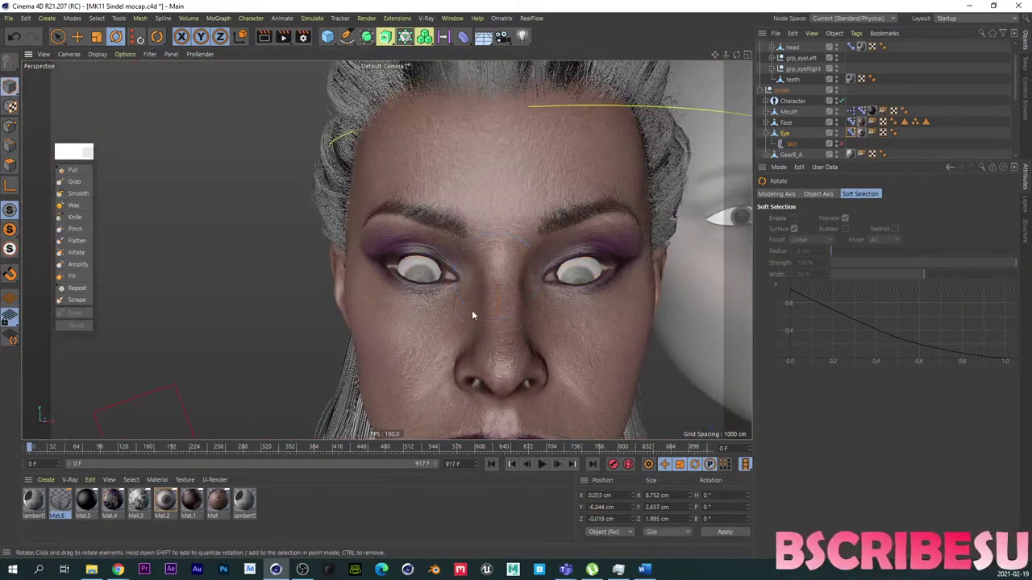
Step: Preview the eye down pose by varying its Strength, ending at 100 %
alt+middle_drag(472, 311, 387, 241)
alt+drag(394, 246, 261, 209)
scroll(262, 216, down, 3)
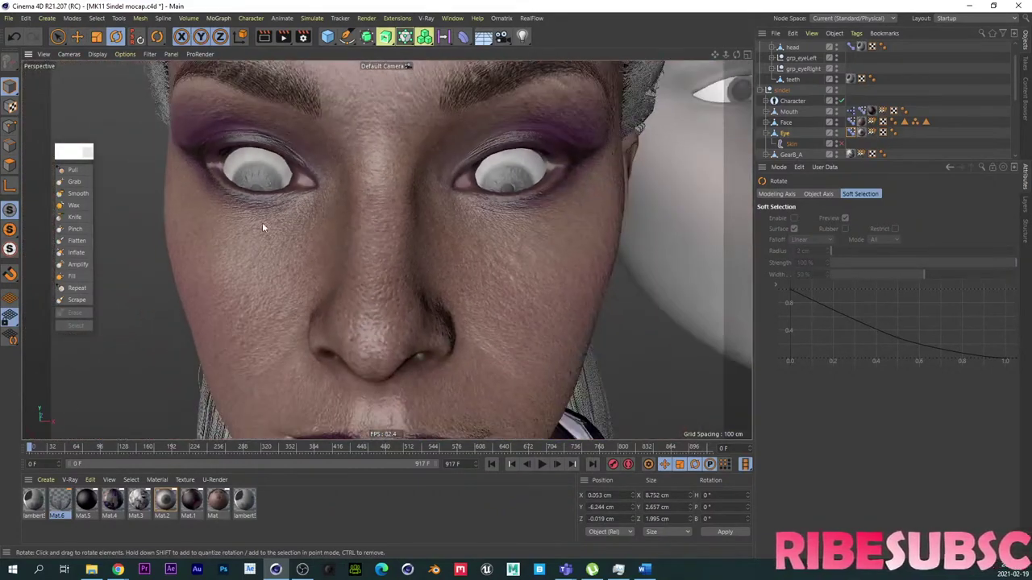
click(850, 133)
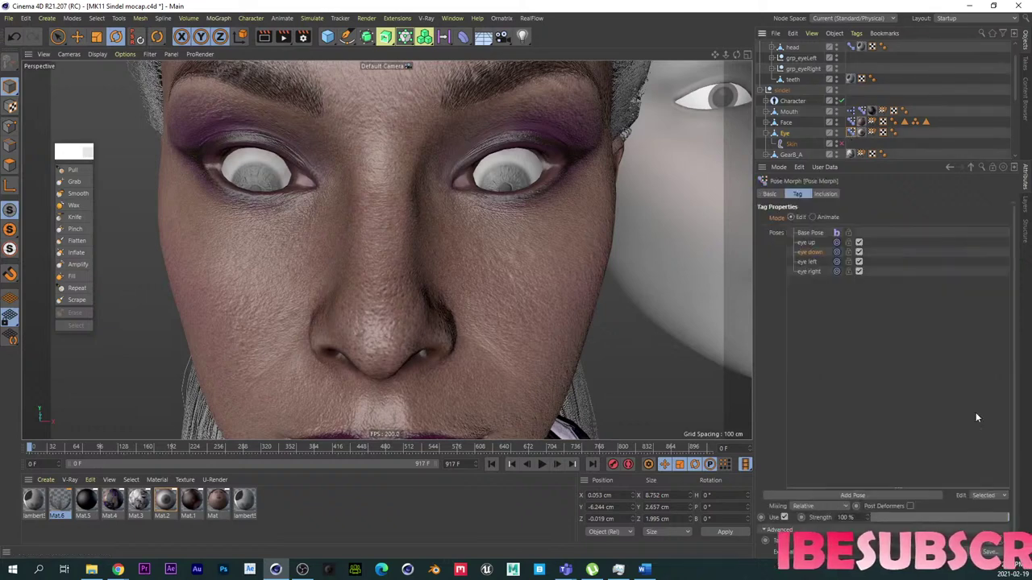
drag(997, 517, 1026, 497)
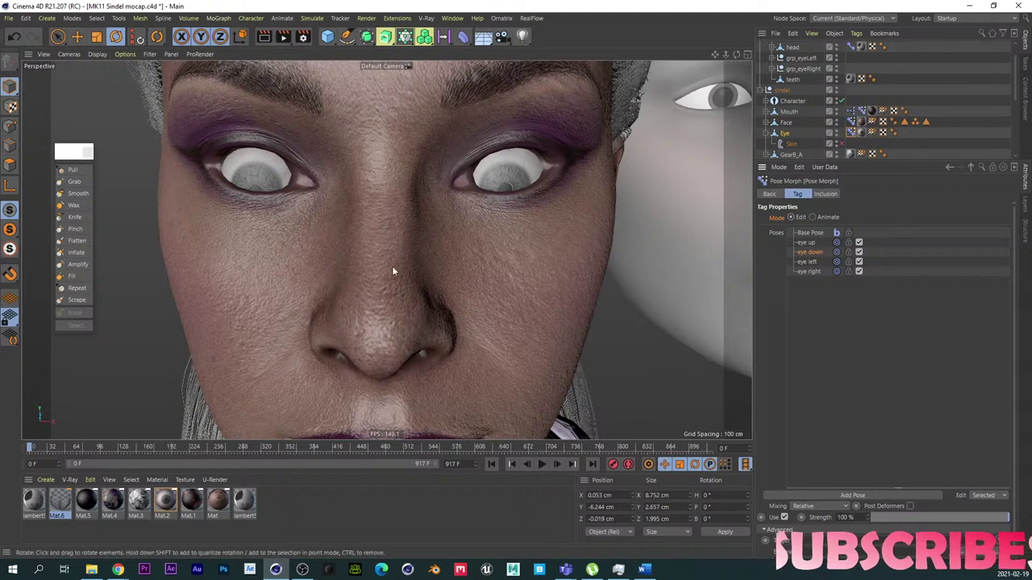
Step: Nudge the selected Eye polygons slightly forward along the Z axis to refit both eyeballs to the lids, and return to Model mode
click(11, 165)
alt+drag(426, 143, 324, 182)
key(e)
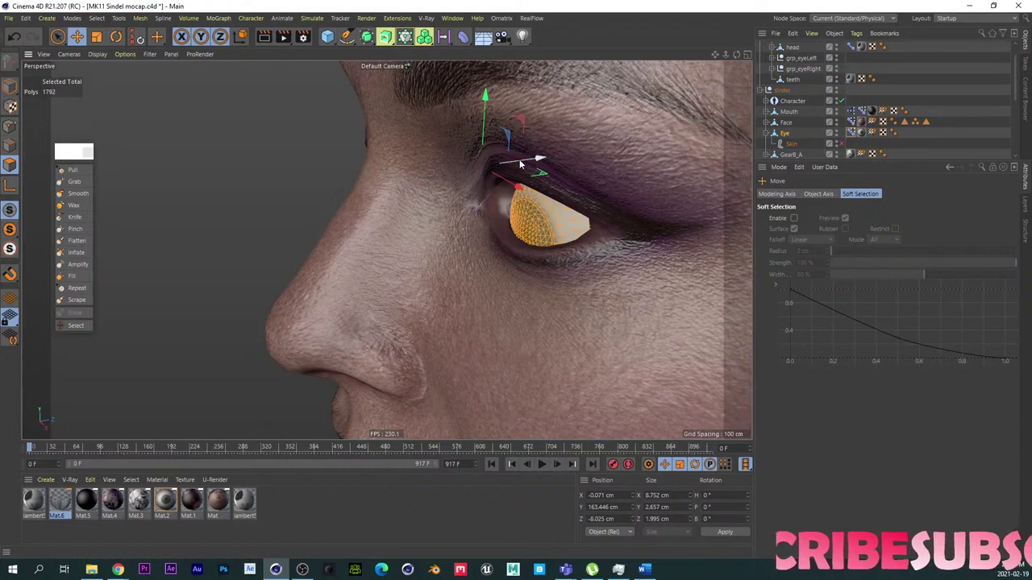
drag(520, 164, 520, 165)
alt+drag(433, 269, 565, 265)
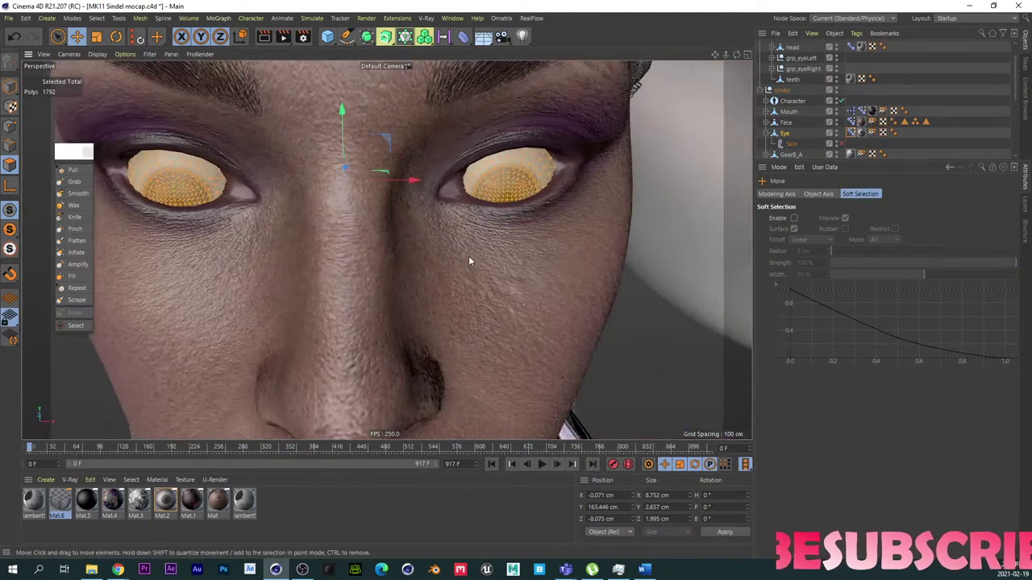
alt+drag(287, 224, 366, 234)
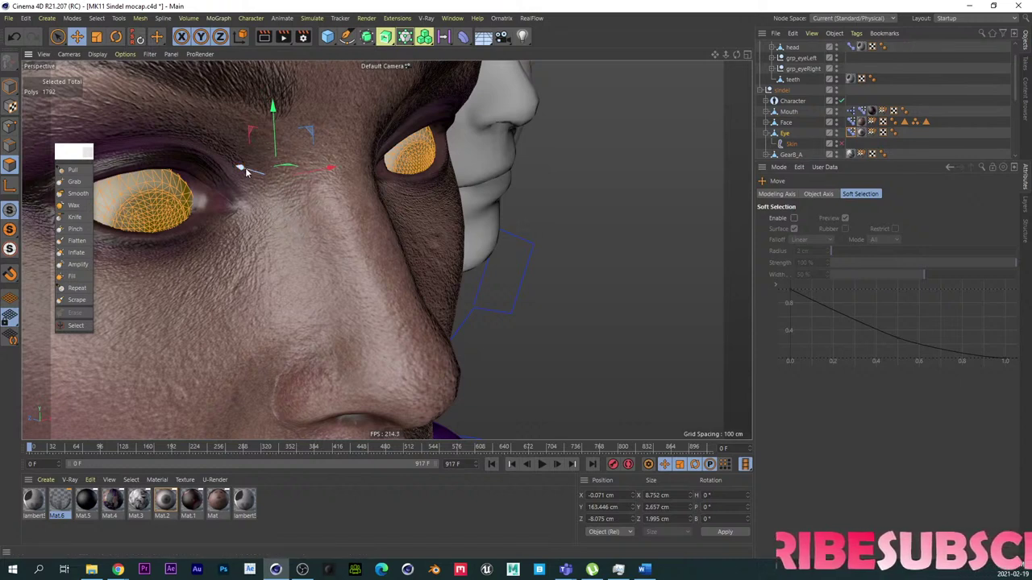
drag(245, 167, 246, 169)
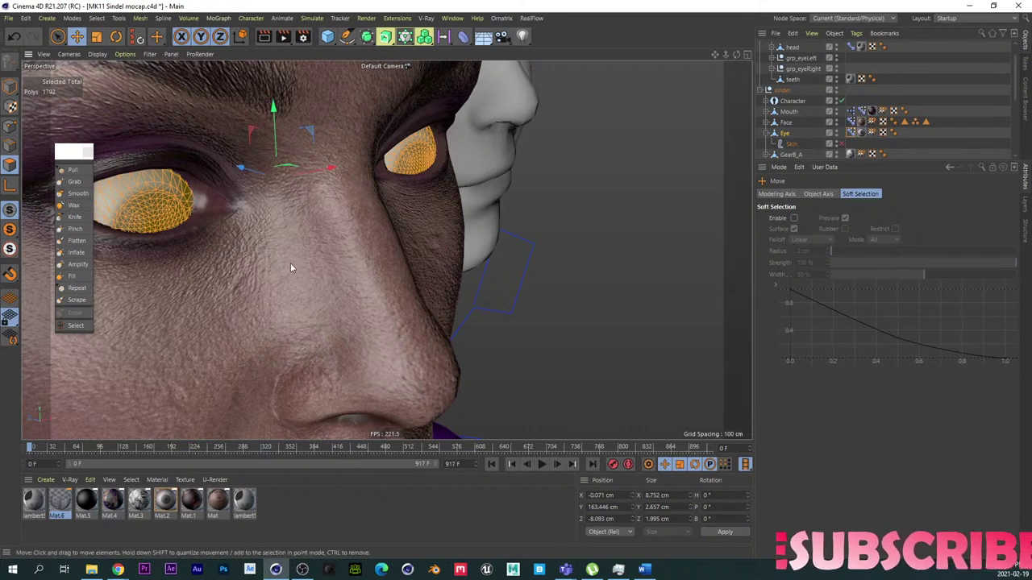
alt+drag(291, 268, 235, 259)
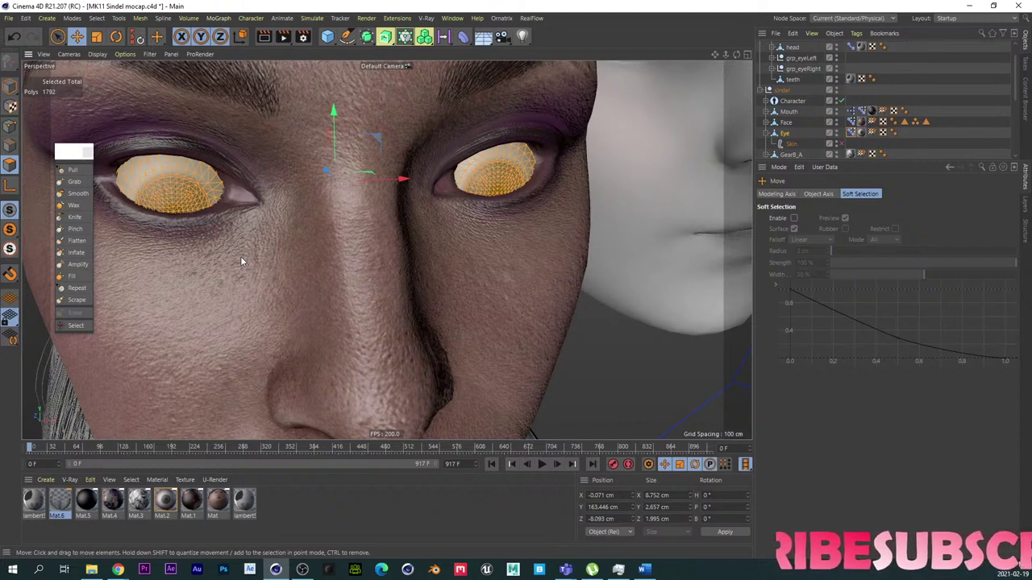
click(8, 91)
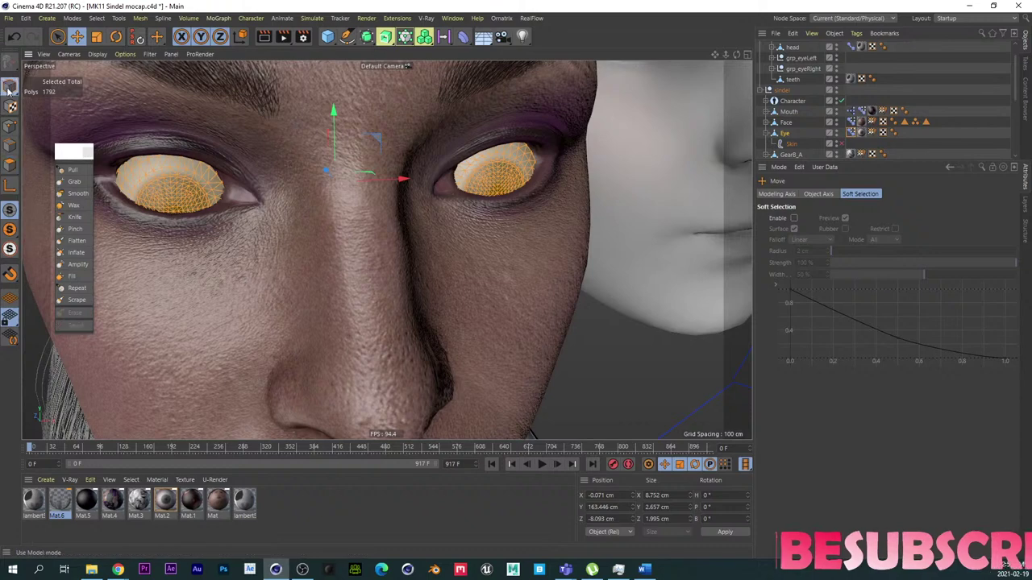
Step: Recheck the refitted eyeballs in the eye down pose through its Strength range and from the front
alt+drag(221, 249, 160, 232)
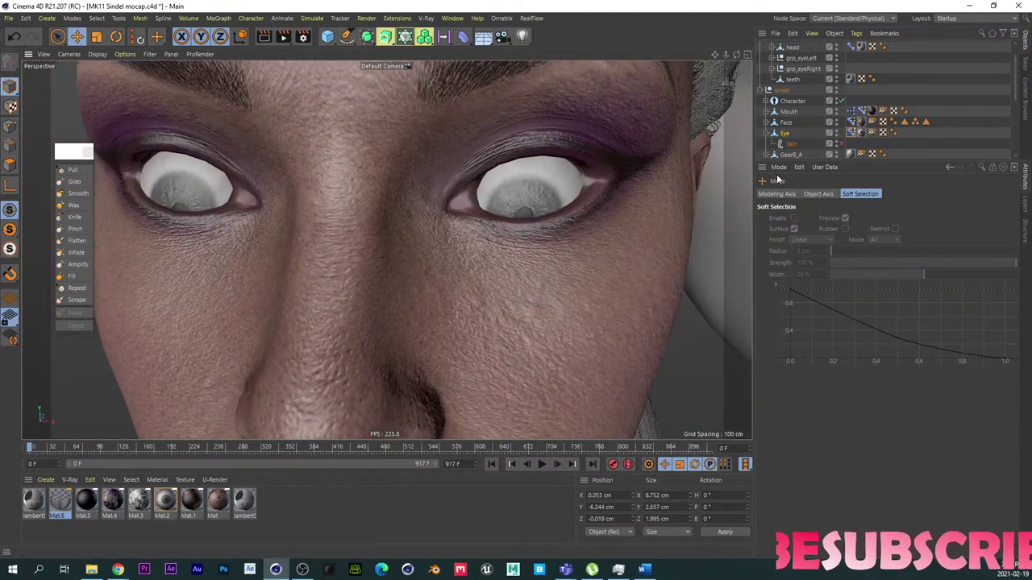
click(856, 134)
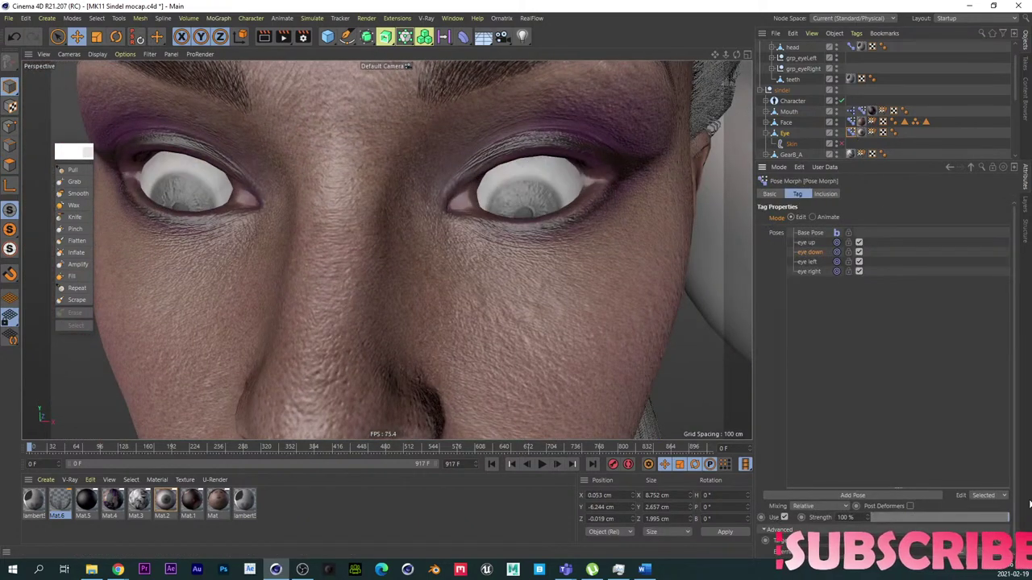
mouse_move(1029, 504)
mouse_down()
mouse_move(998, 500)
mouse_move(1030, 502)
mouse_up()
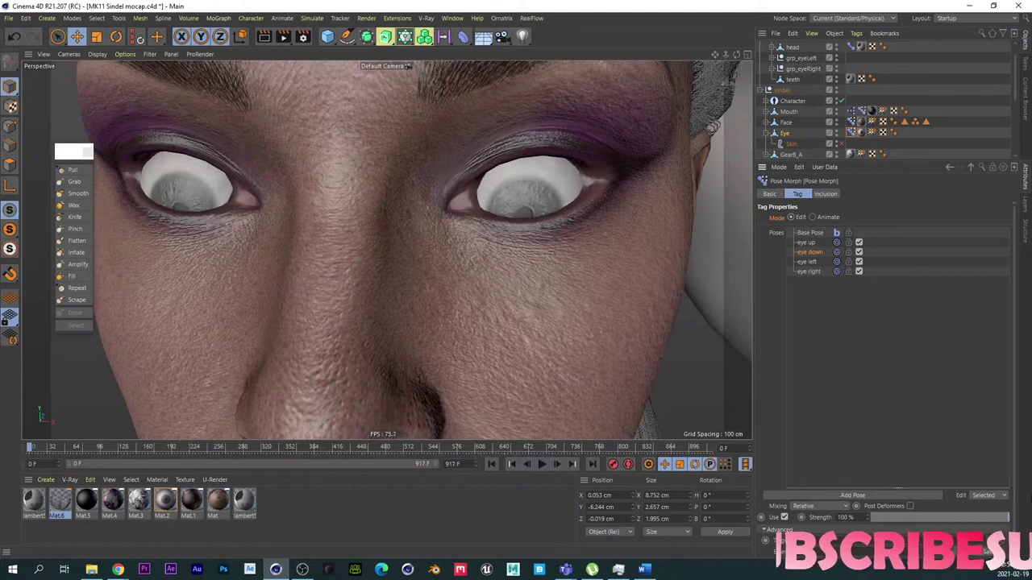
alt+drag(579, 267, 529, 255)
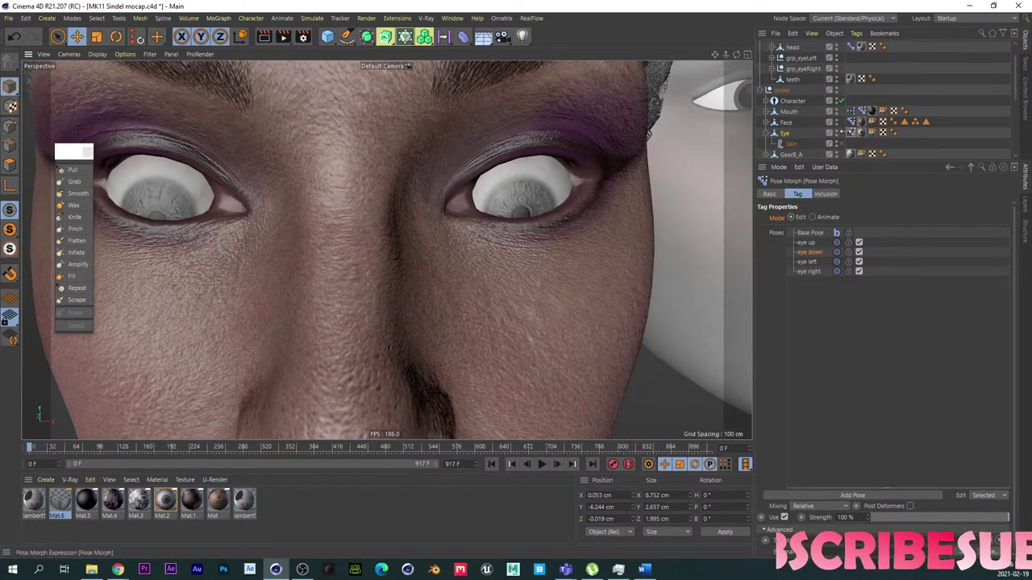
Step: Make eyeLookDown_L the active pose in the Face object's Pose Morph tag and set its Strength to 100 %
click(852, 121)
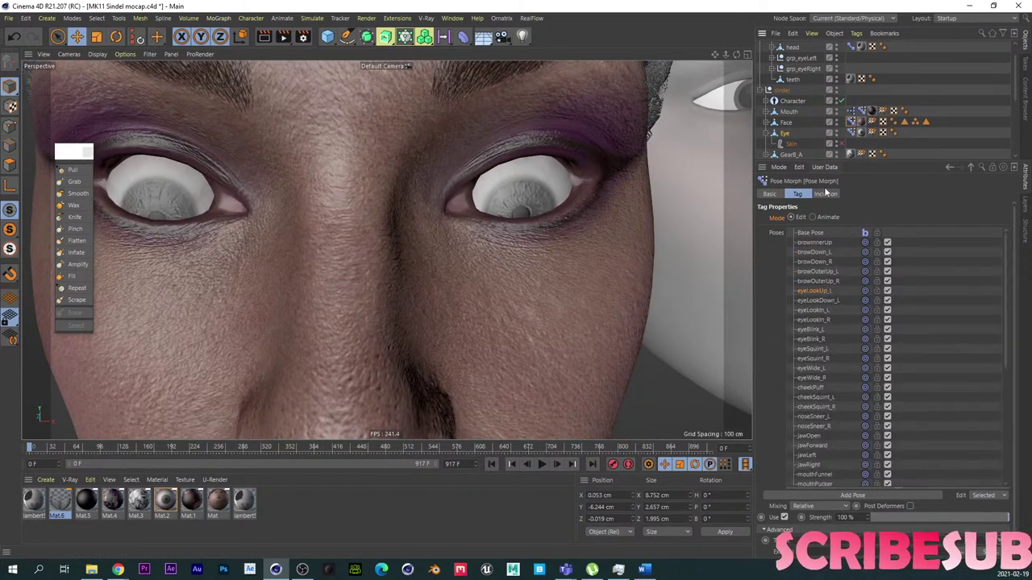
click(786, 123)
click(850, 122)
click(822, 301)
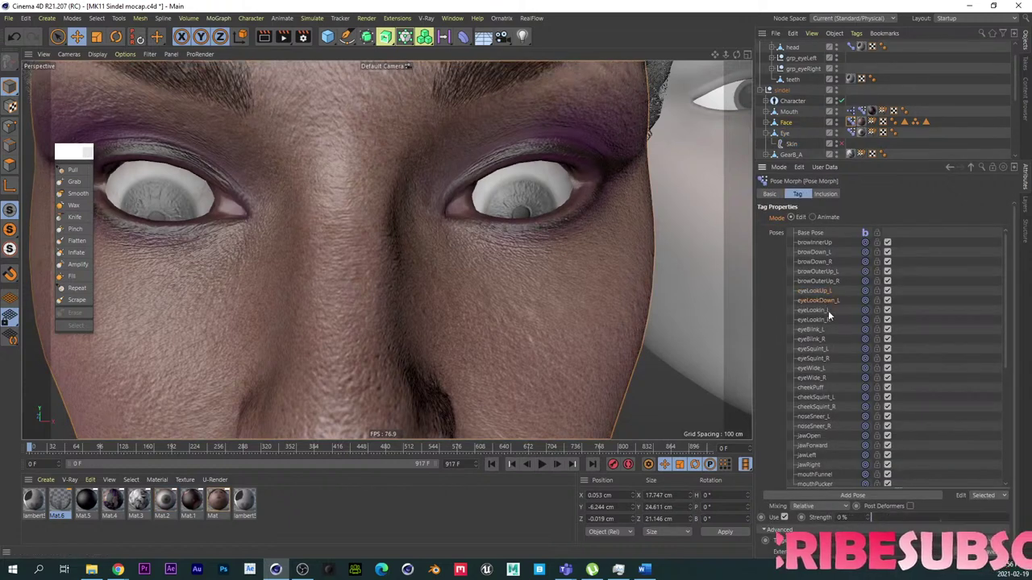
drag(877, 517, 1008, 517)
alt+drag(308, 211, 440, 165)
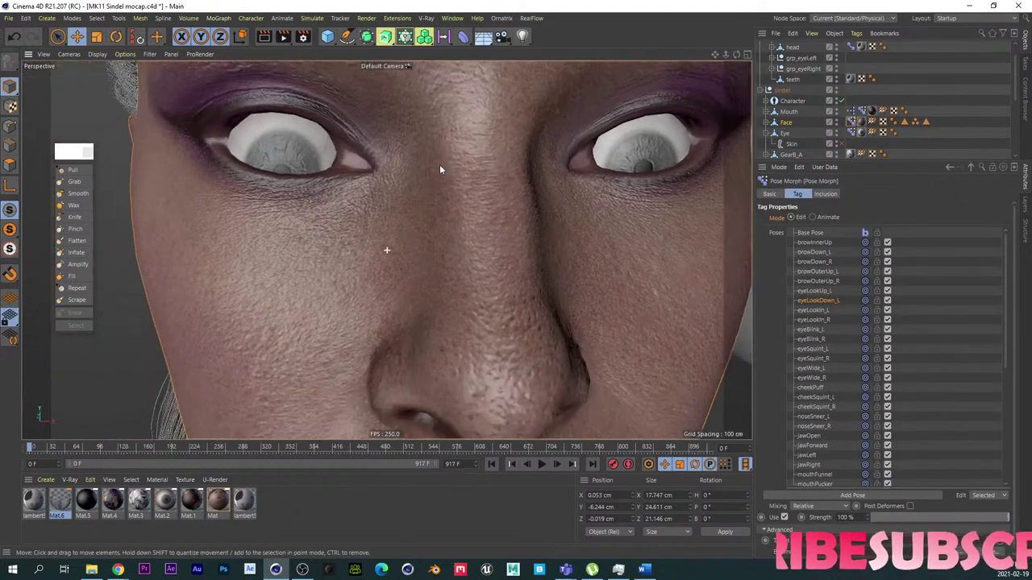
Step: Pull both upper eyelids down in the eyeLookDown_L pose with a symmetric Grab brush reduced to about 59, and reopen the Face's Pose Morph tag
click(74, 182)
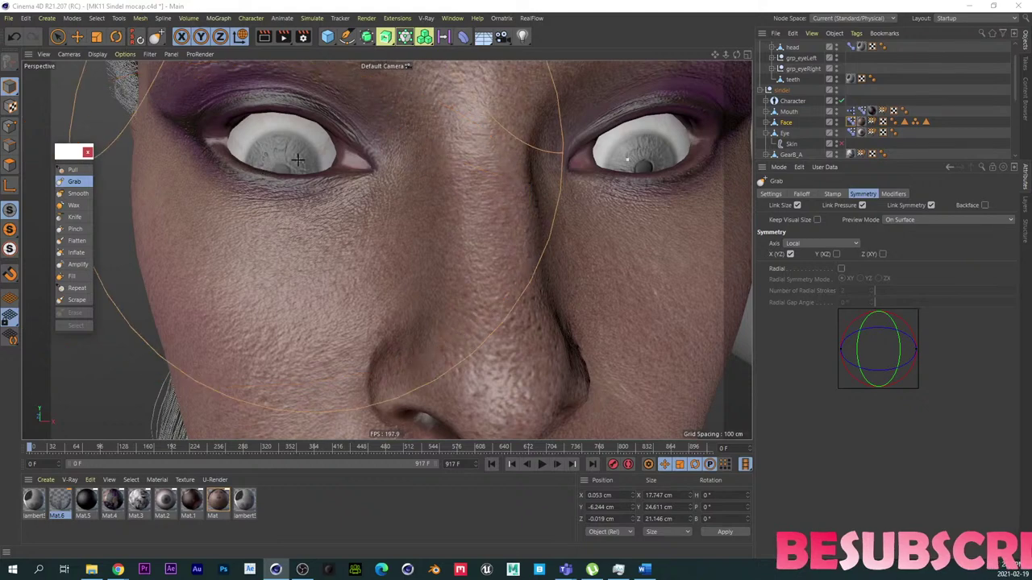
alt+right_drag(326, 164, 258, 165)
mouse_move(304, 122)
middle_down()
mouse_move(281, 120)
mouse_move(302, 122)
mouse_move(291, 123)
middle_up()
scroll(291, 120, up, 2)
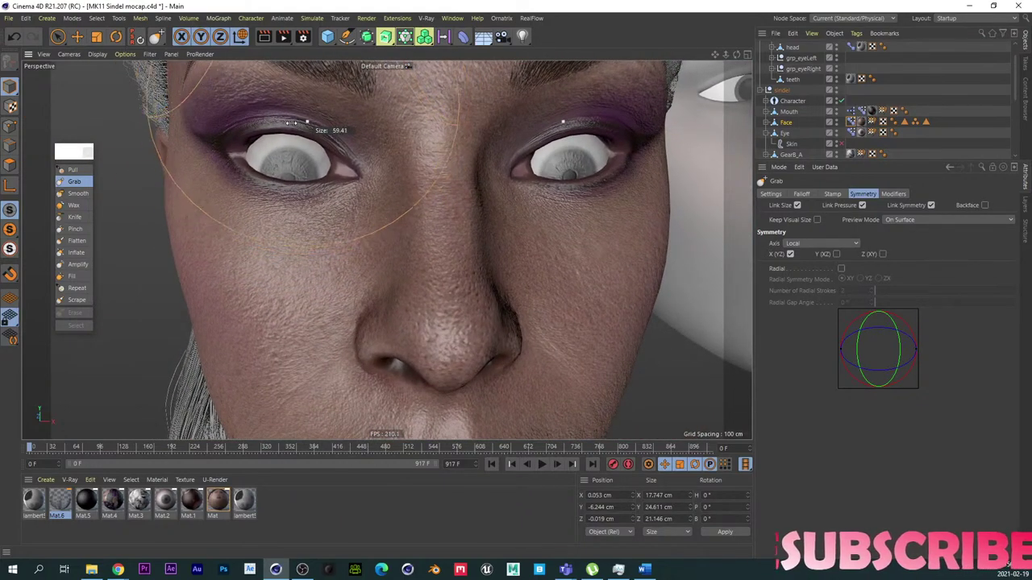
drag(293, 124, 282, 160)
scroll(268, 207, down, 2)
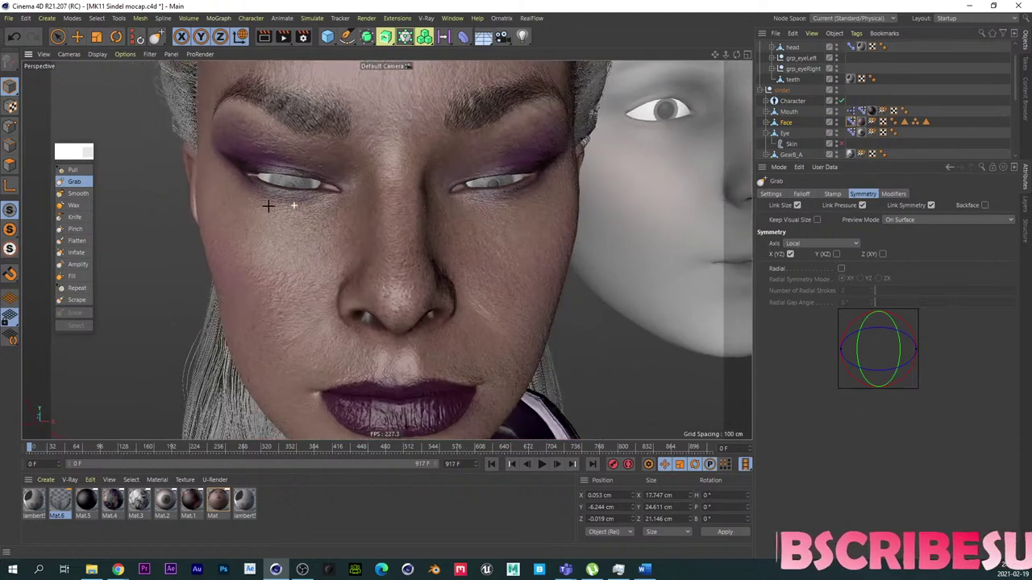
alt+right_drag(268, 206, 263, 207)
mouse_move(326, 253)
alt+mouse_down()
mouse_move(318, 242)
mouse_move(277, 245)
mouse_move(330, 220)
alt+mouse_up()
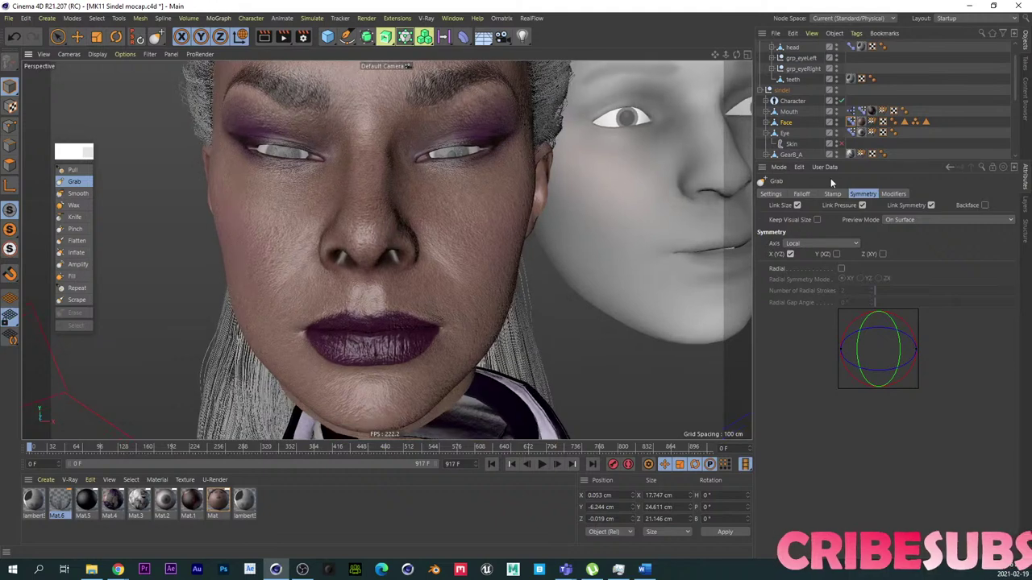
click(851, 121)
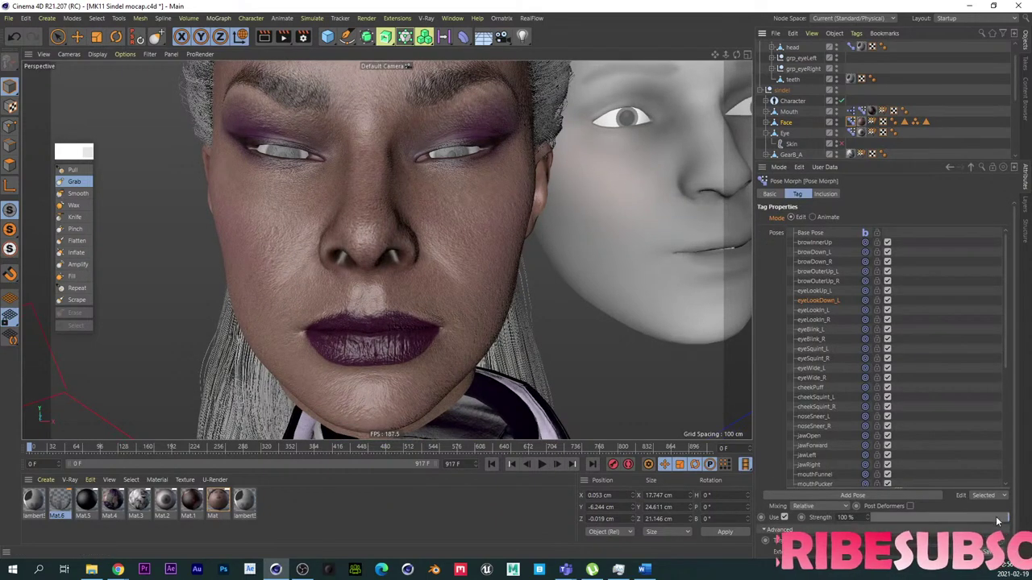
Step: Examine the eyeLookDown_L eyelid pose at 100 % Strength from the front and from the sides
drag(997, 522, 1026, 516)
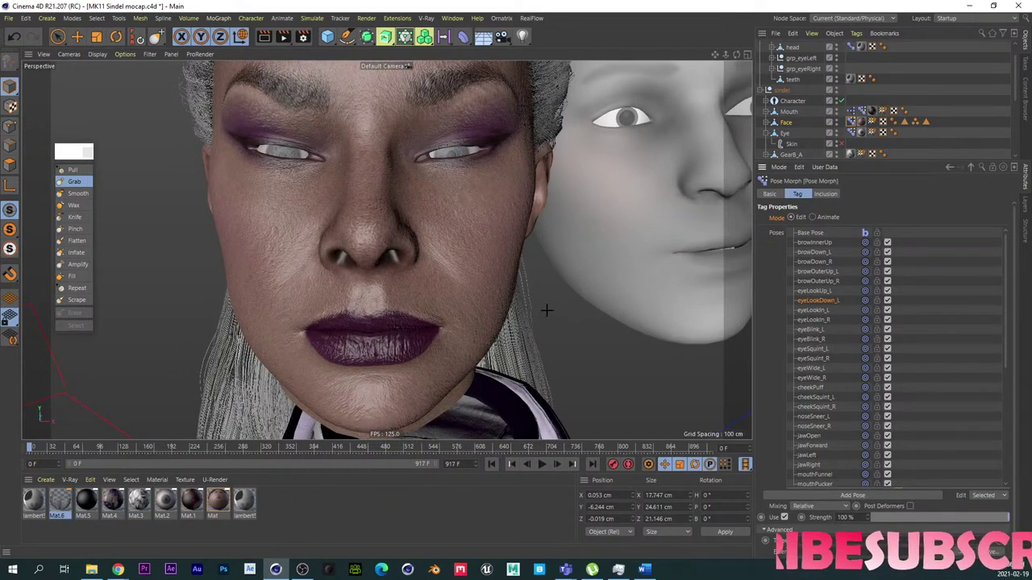
scroll(357, 163, up, 2)
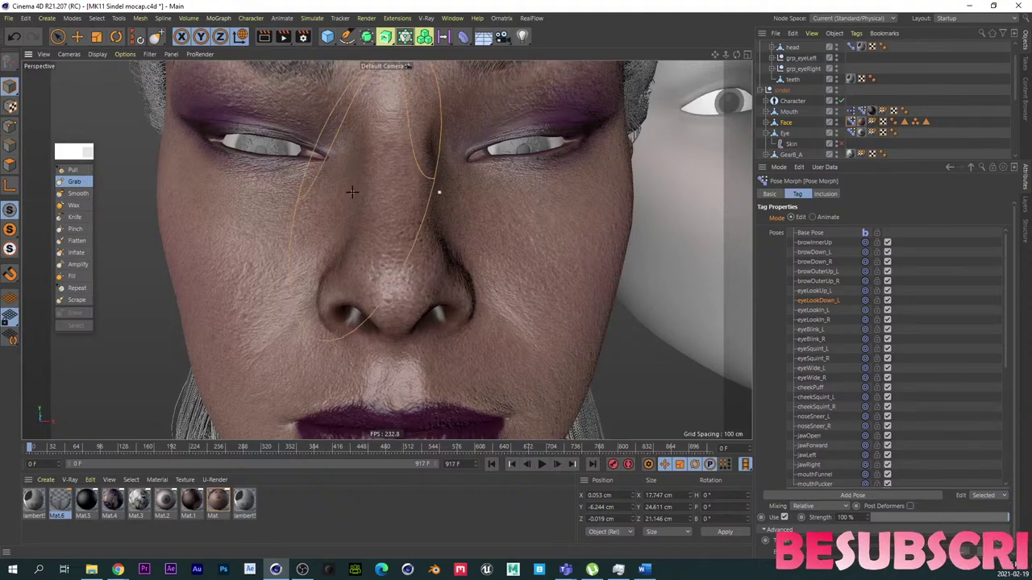
alt+drag(359, 189, 462, 279)
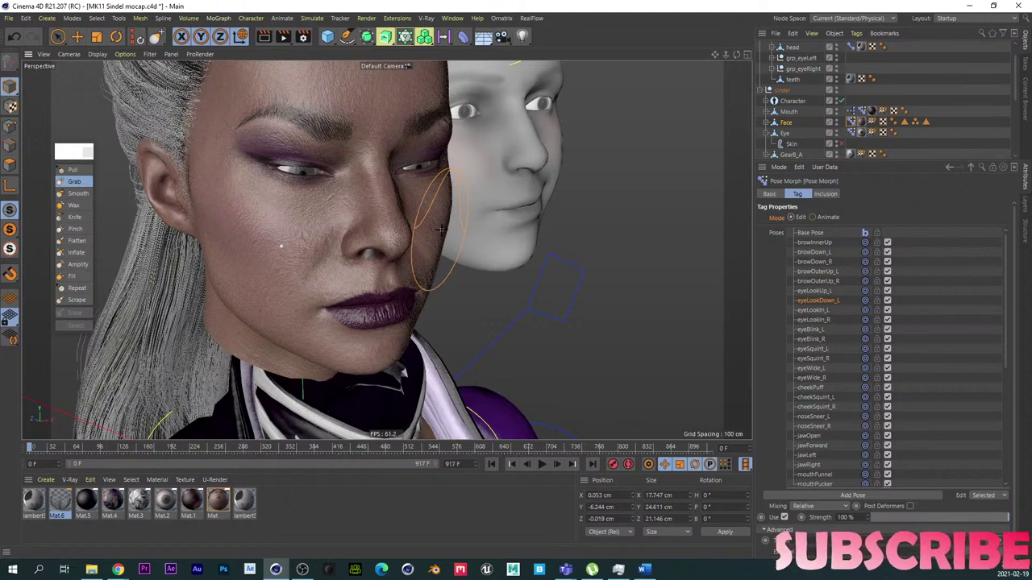
mouse_move(353, 211)
alt+mouse_down()
mouse_move(380, 194)
mouse_move(336, 204)
alt+mouse_up()
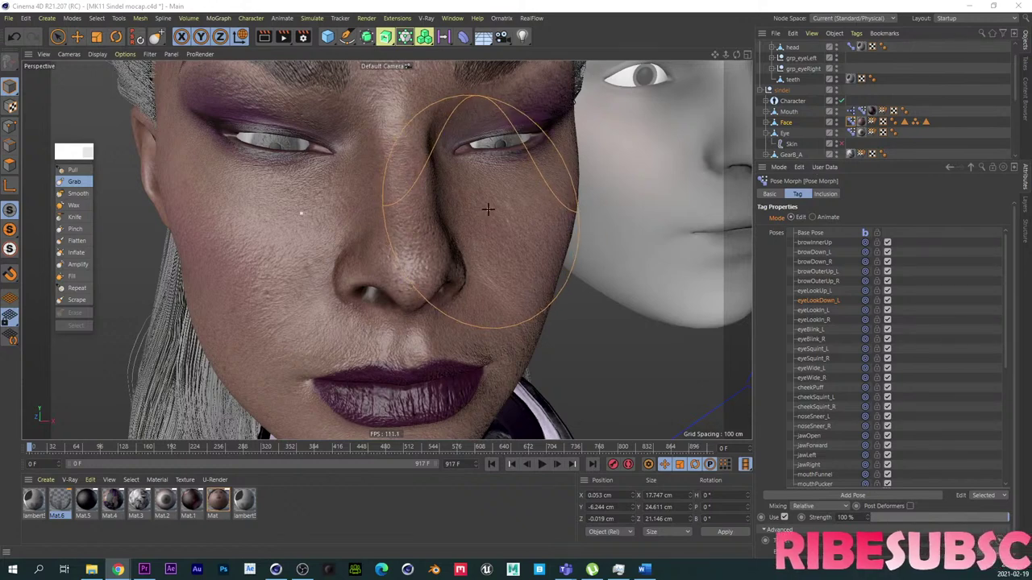
alt+drag(419, 121, 330, 200)
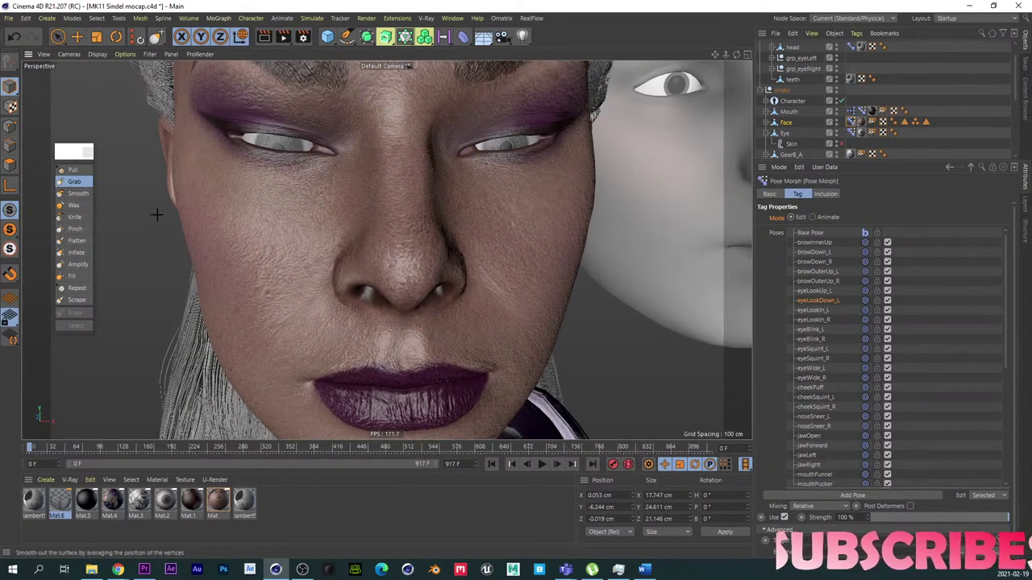
Step: Make eyeLookIn_L the active pose in the Face's Pose Morph tag and eye left the active pose in the Eye's tag
click(815, 311)
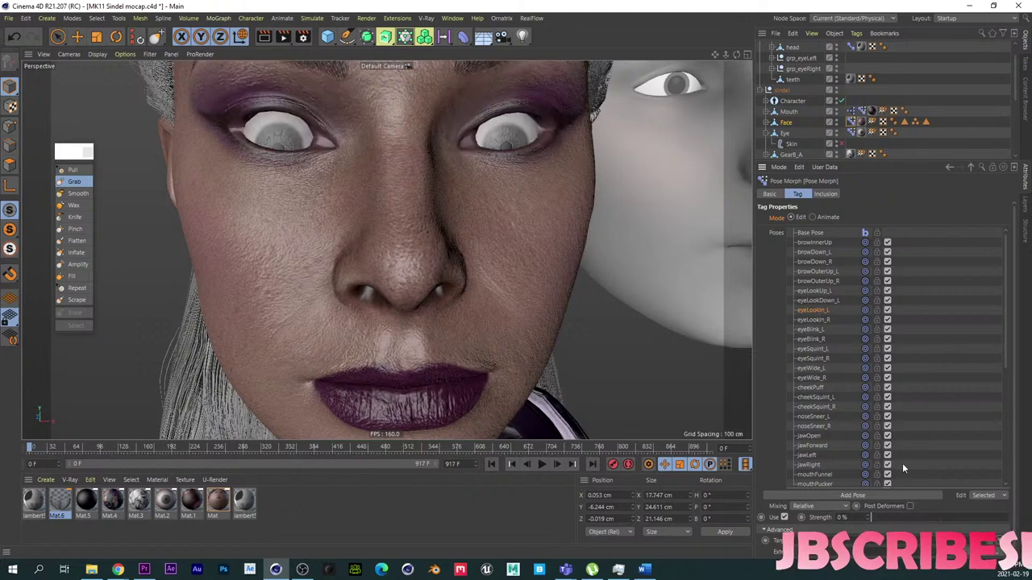
click(851, 133)
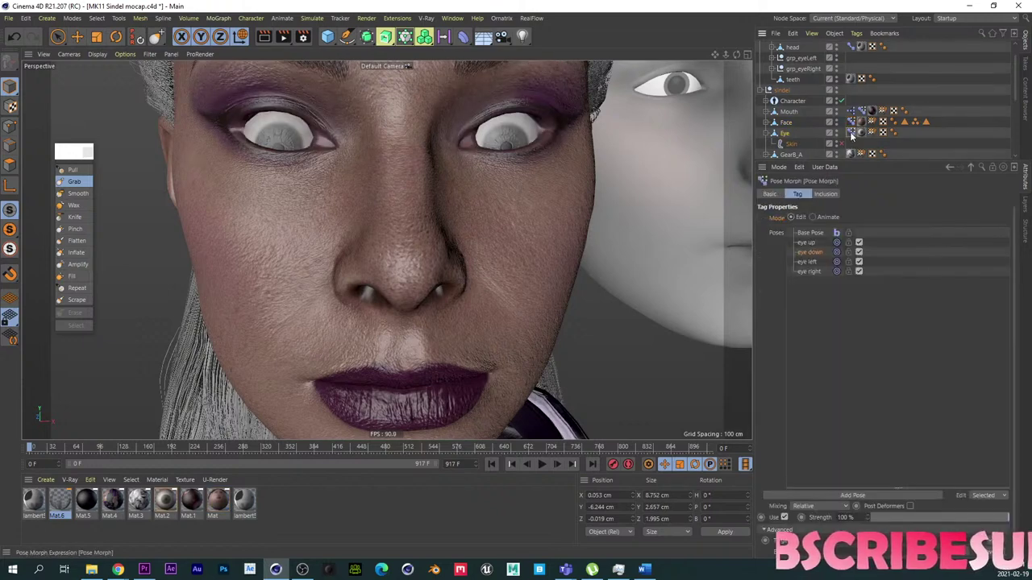
click(815, 263)
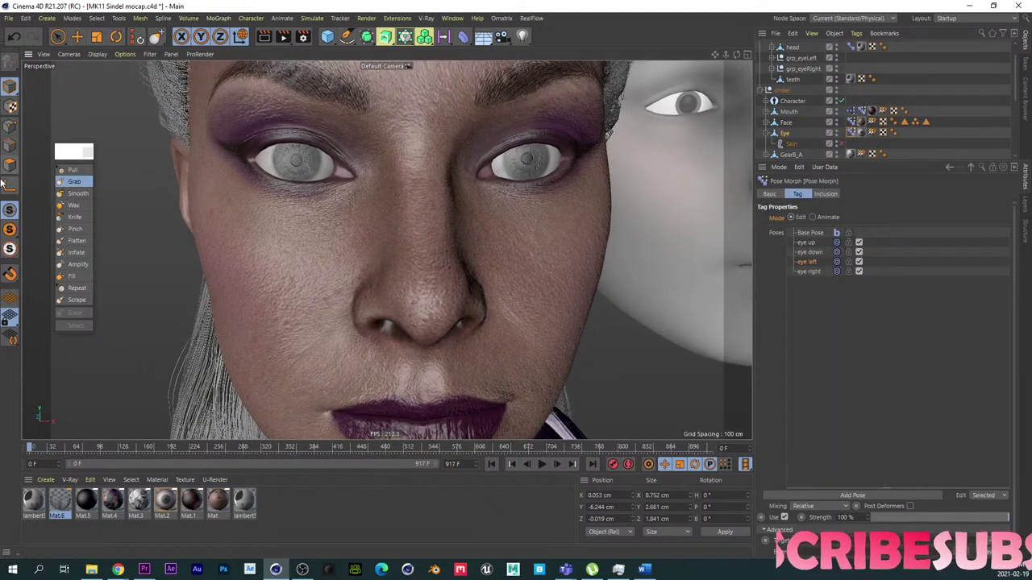
Step: Select only the character's right eyeball polygons and rotate them sideways about -20° for the eye left pose
key(ctrl+a)
scroll(409, 167, up, 3)
key(9)
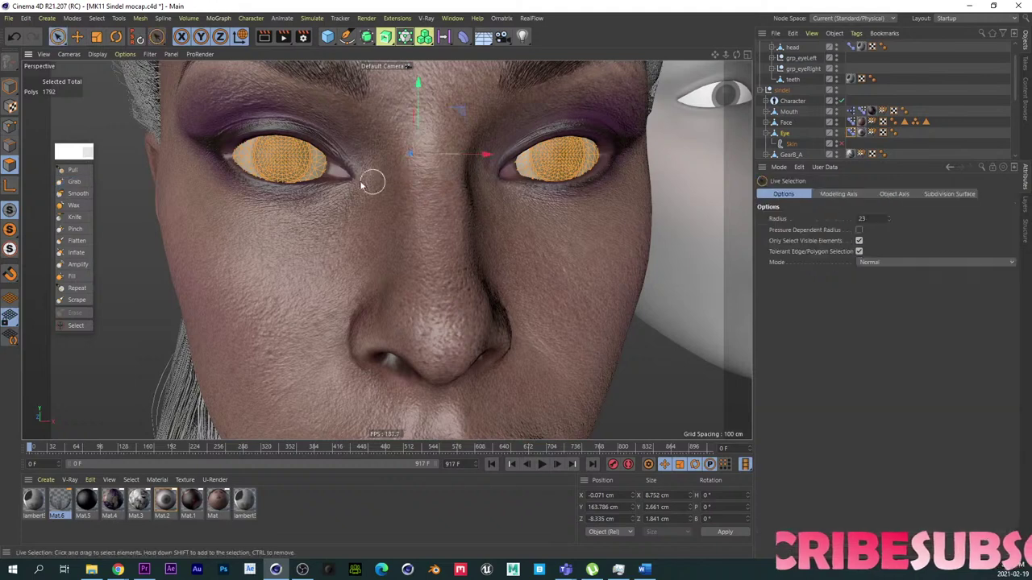
click(362, 185)
click(290, 166)
double_click(290, 165)
key(r)
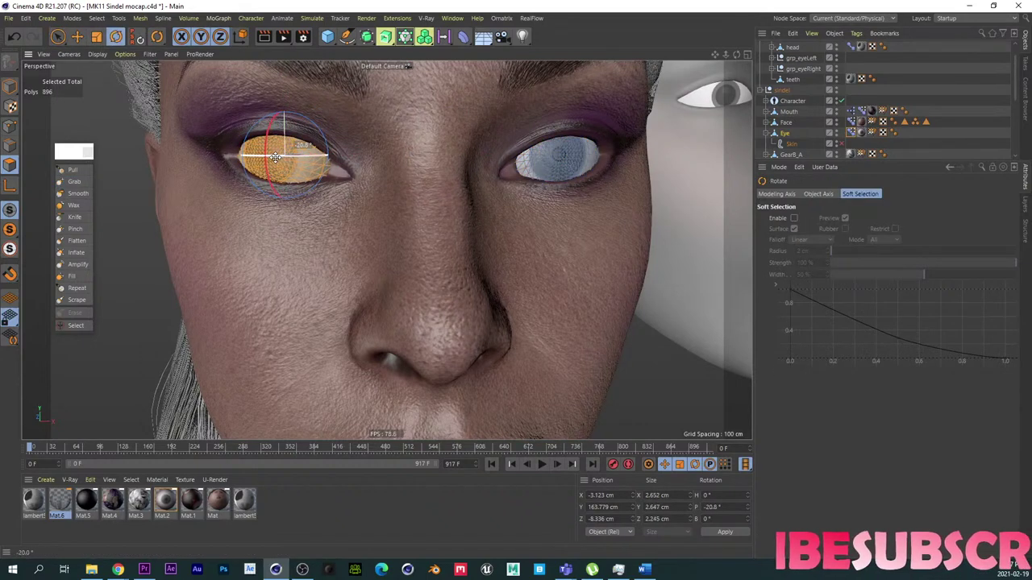
drag(275, 158, 420, 177)
Step: Push the right eyeball polygons slightly back along the Z axis into the socket and turn them a little further
key(e)
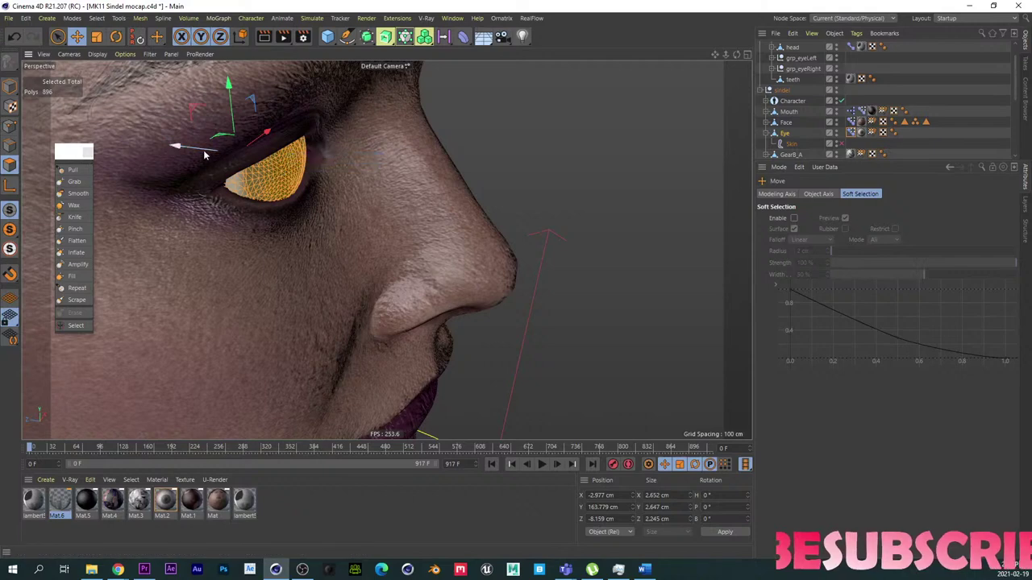
alt+drag(200, 147, 180, 192)
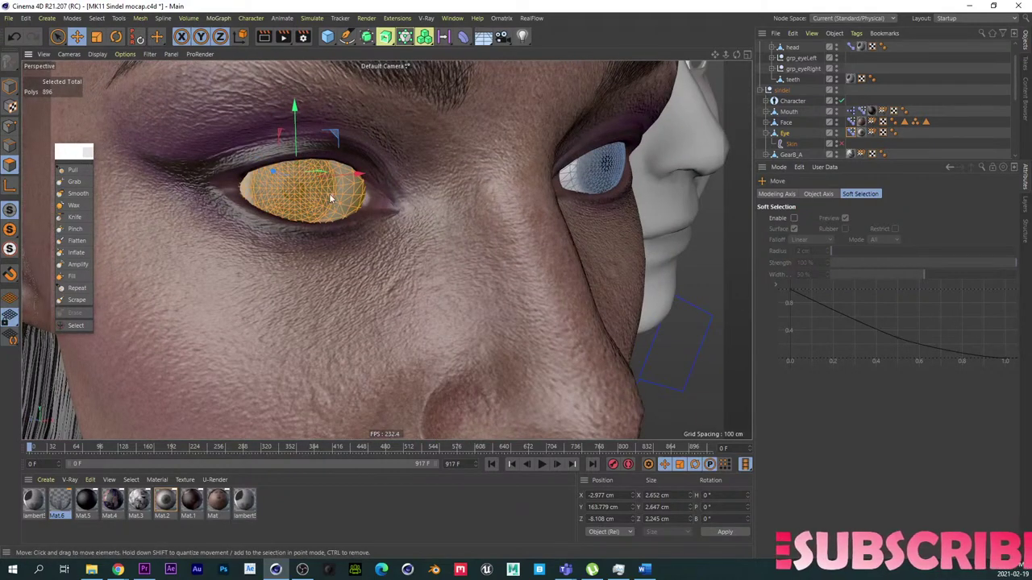
key(r)
drag(327, 186, 287, 185)
scroll(295, 243, down, 2)
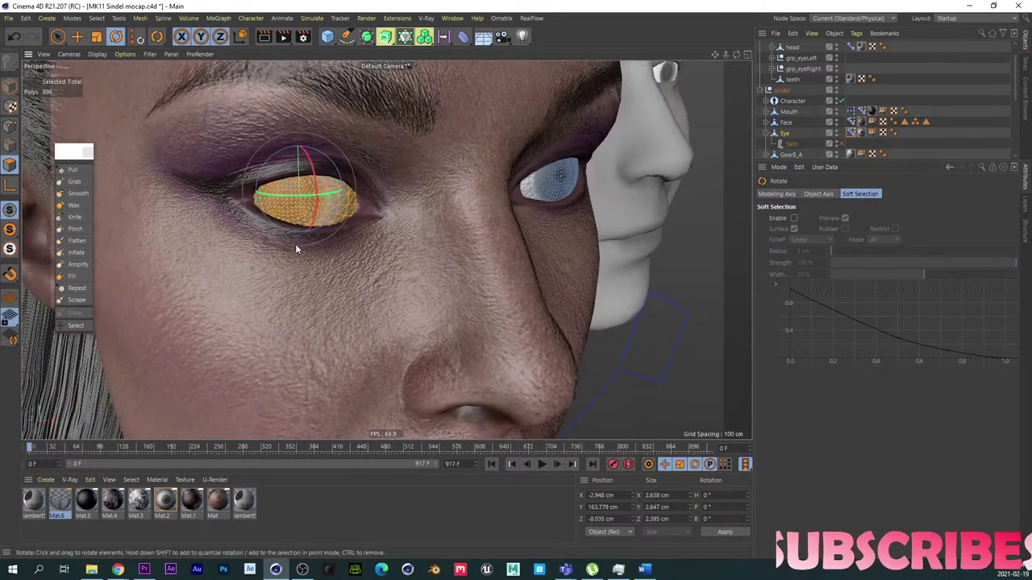
key(e)
alt+drag(295, 249, 613, 227)
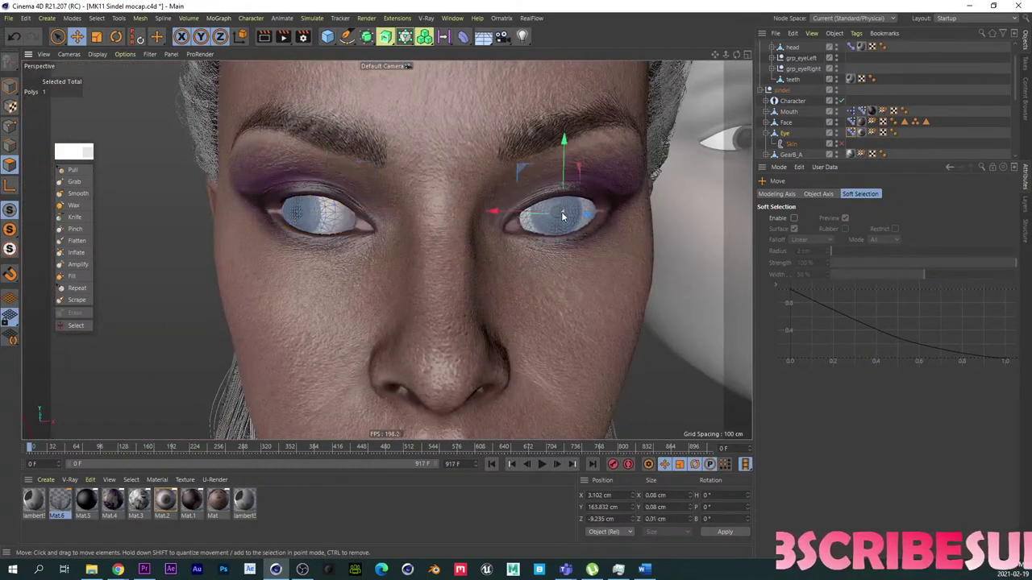
Step: Rotate the character's left eyeball polygons about -17°, push them back about 0.07 cm to fit the lids, and return to Model mode
double_click(563, 216)
key(r)
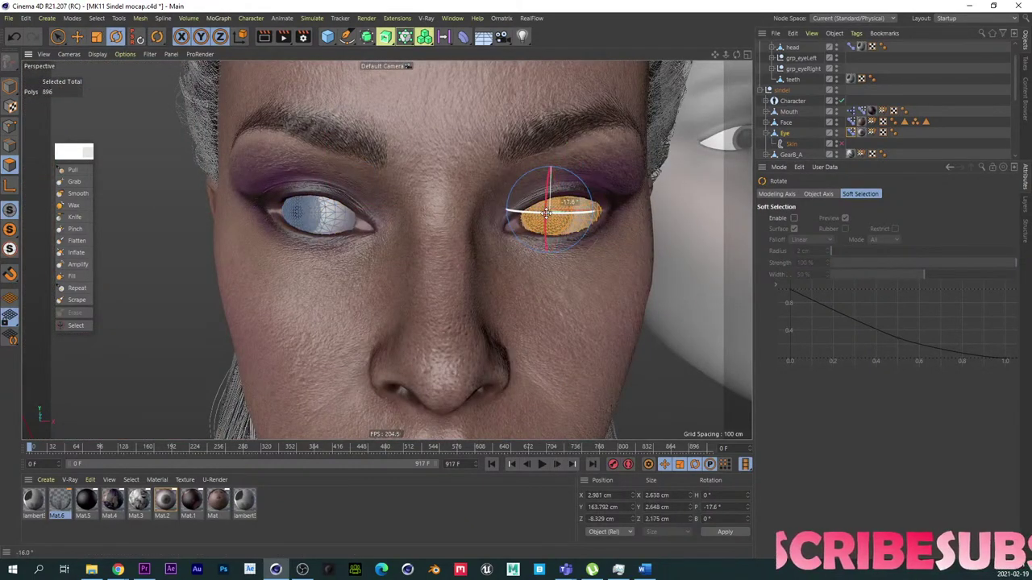
key(e)
alt+drag(570, 218, 653, 185)
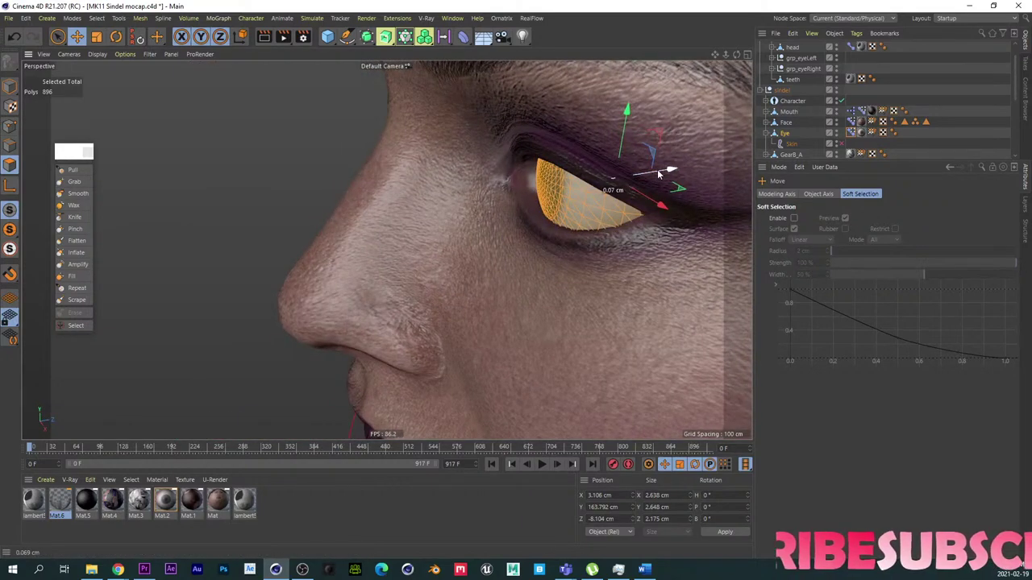
alt+drag(499, 216, 527, 212)
alt+right_drag(527, 212, 450, 212)
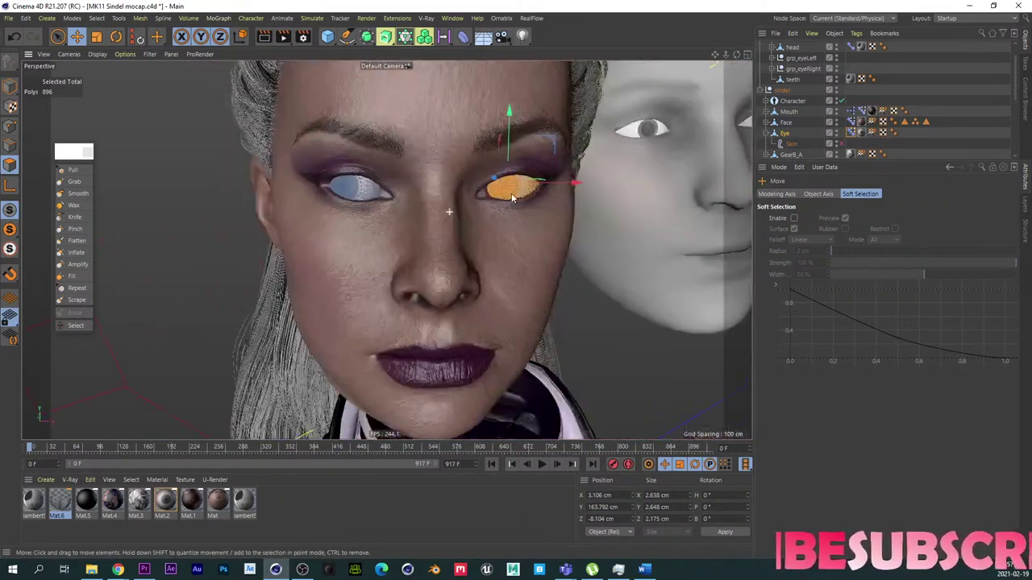
click(11, 87)
alt+drag(275, 215, 347, 267)
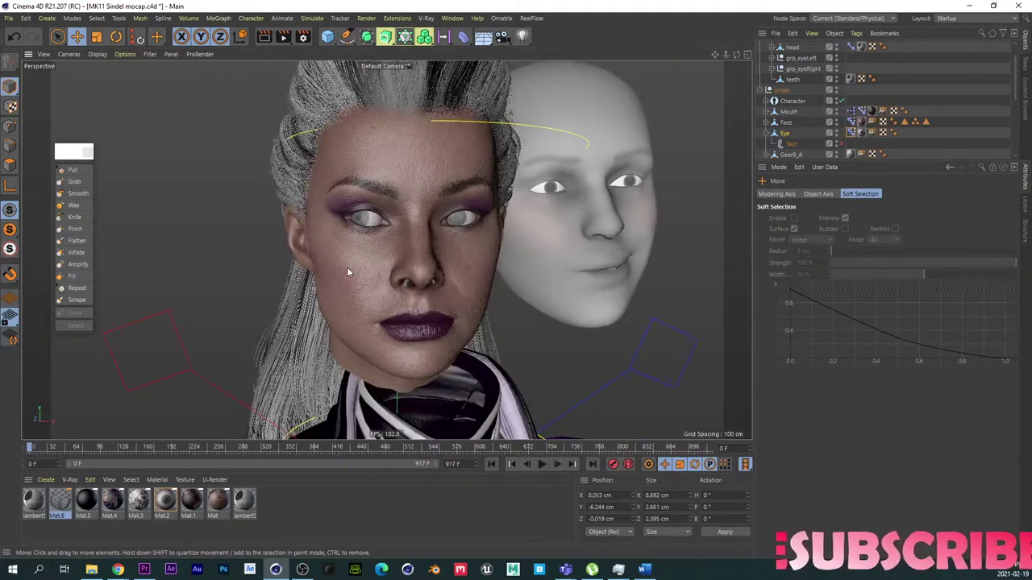
alt+right_drag(397, 247, 436, 239)
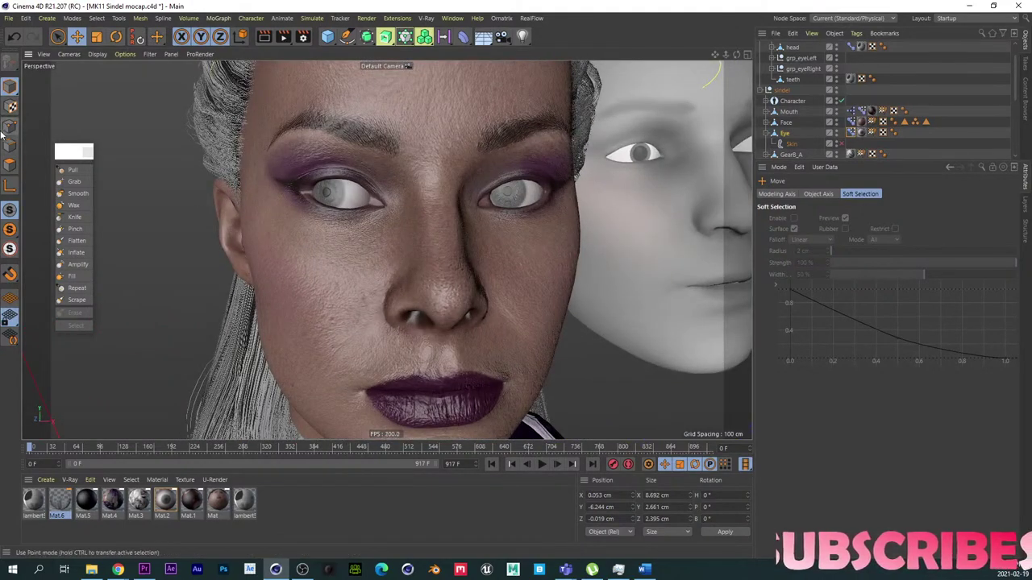
Step: Fine-tune the right eyeball's sideways rotation in the eye left pose and check both eyes from several angles in Model mode
click(11, 166)
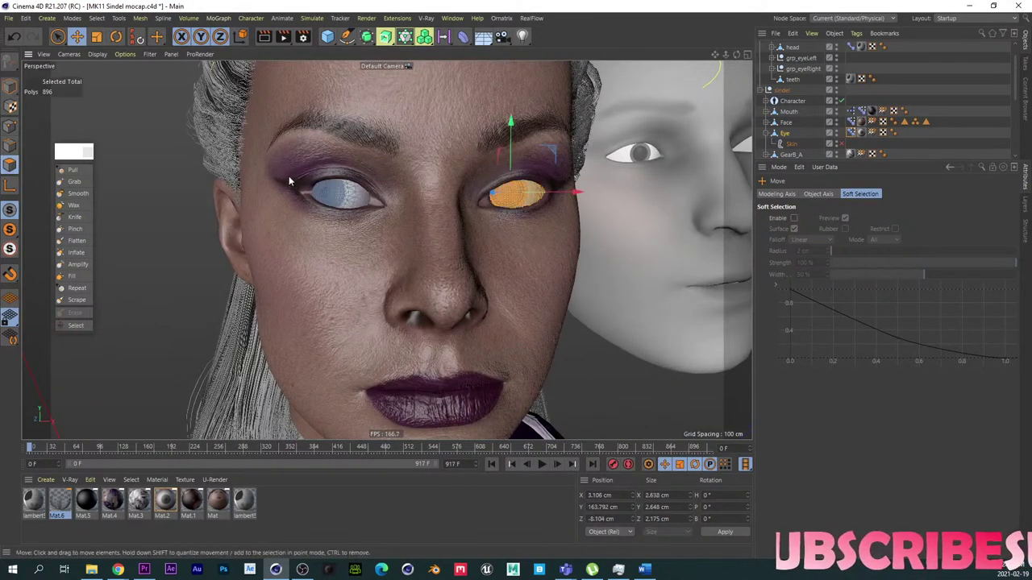
click(336, 195)
key(r)
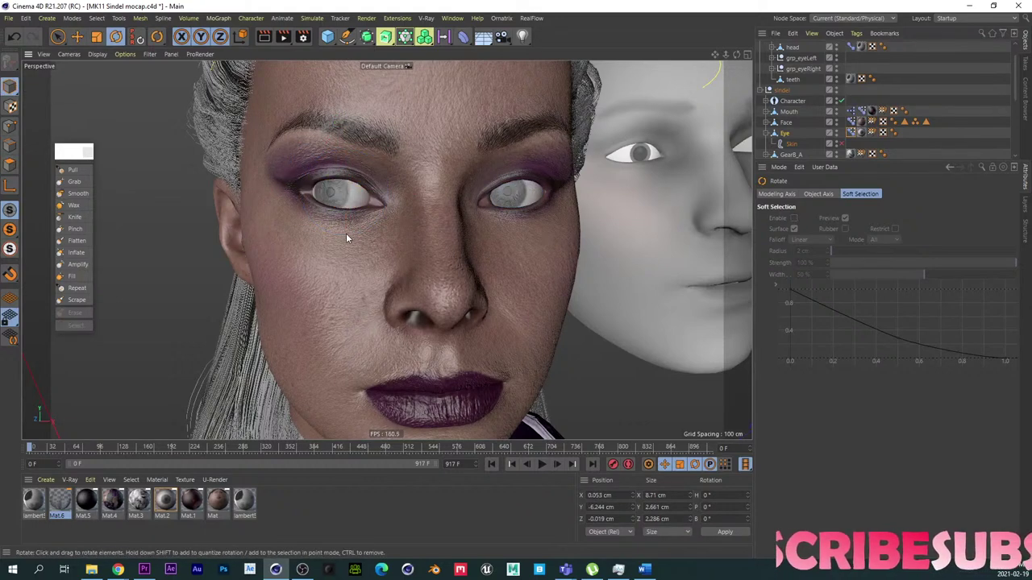
alt+drag(364, 256, 242, 294)
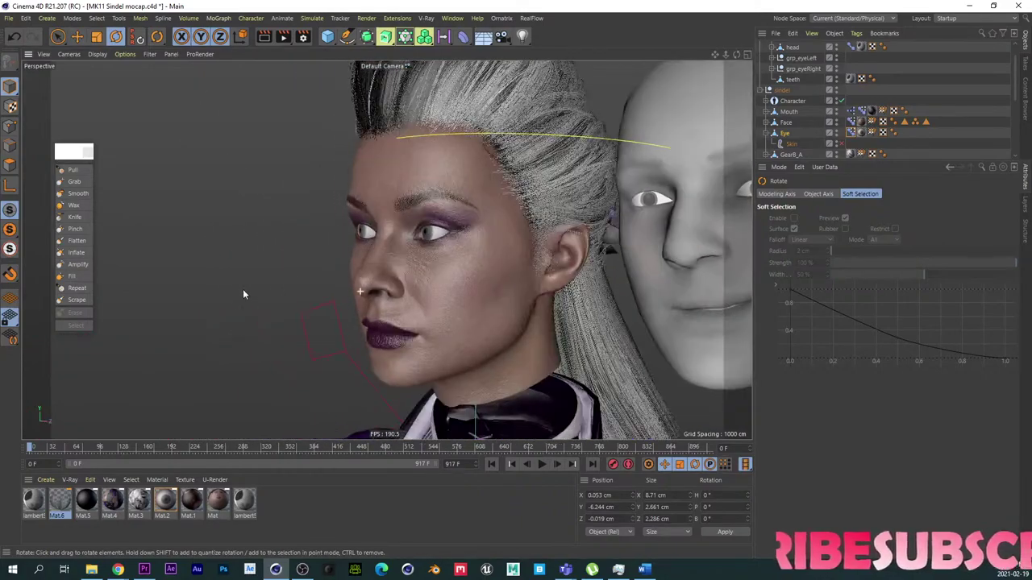
alt+right_drag(431, 223, 522, 225)
alt+drag(505, 234, 478, 258)
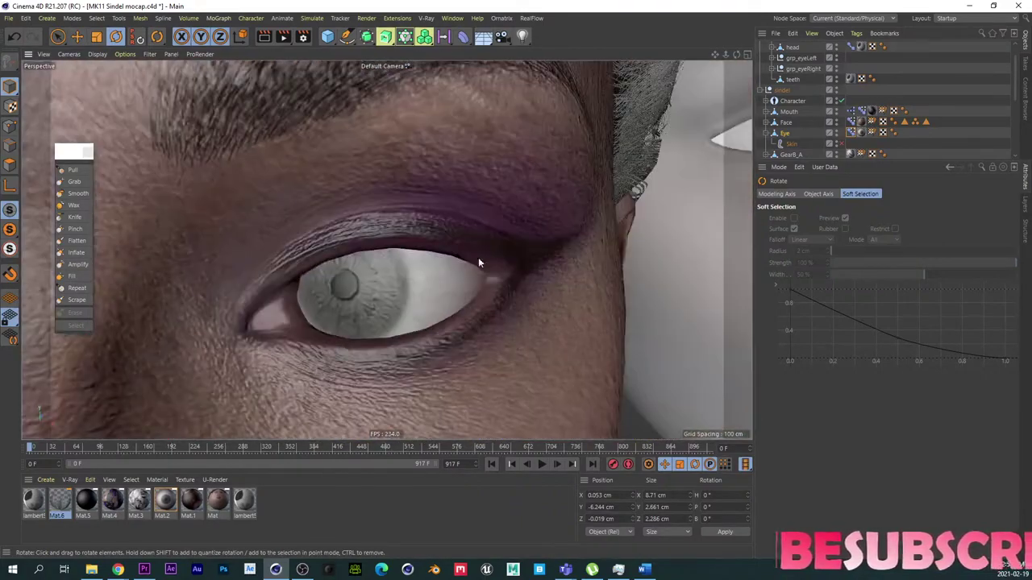
alt+right_drag(478, 263, 401, 291)
alt+middle_drag(401, 291, 427, 201)
mouse_move(427, 200)
alt+mouse_down()
mouse_move(414, 203)
mouse_move(426, 201)
alt+mouse_up()
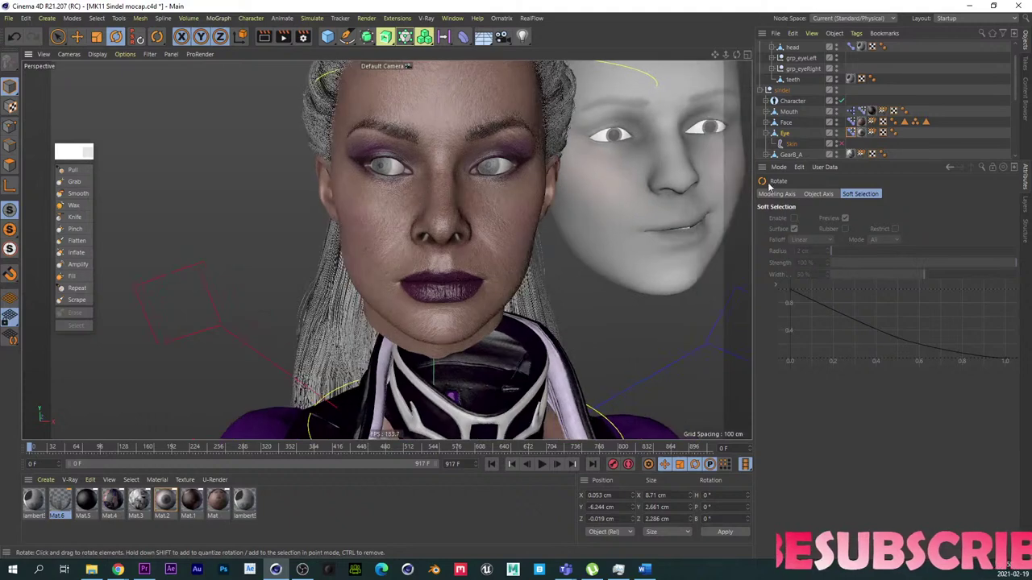
Step: Make eye right the active pose in the Eye's Pose Morph tag and rotate the right eyeball polygons sideways about 14°
click(851, 133)
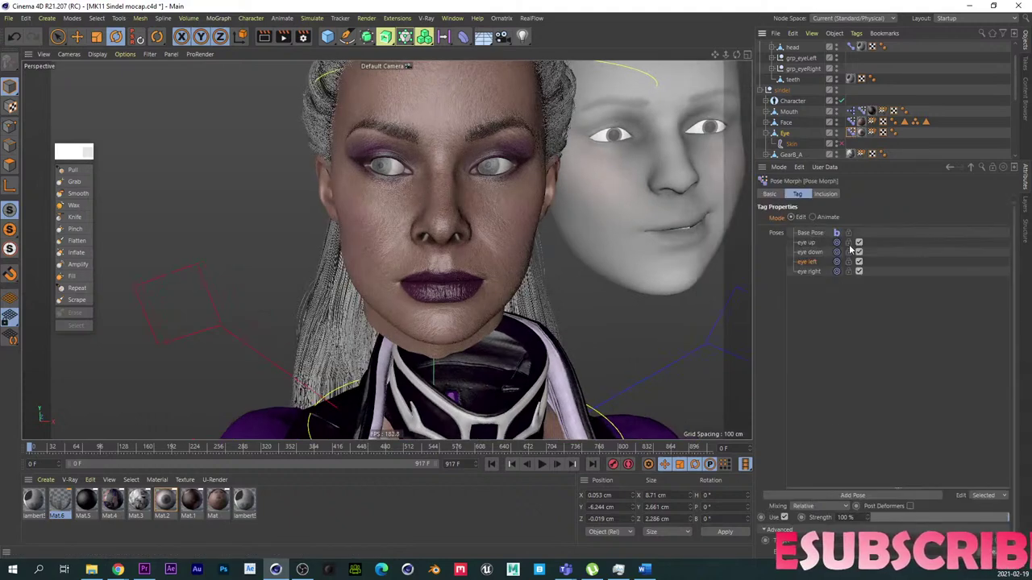
click(810, 272)
alt+drag(577, 249, 110, 202)
click(9, 166)
scroll(400, 172, up, 5)
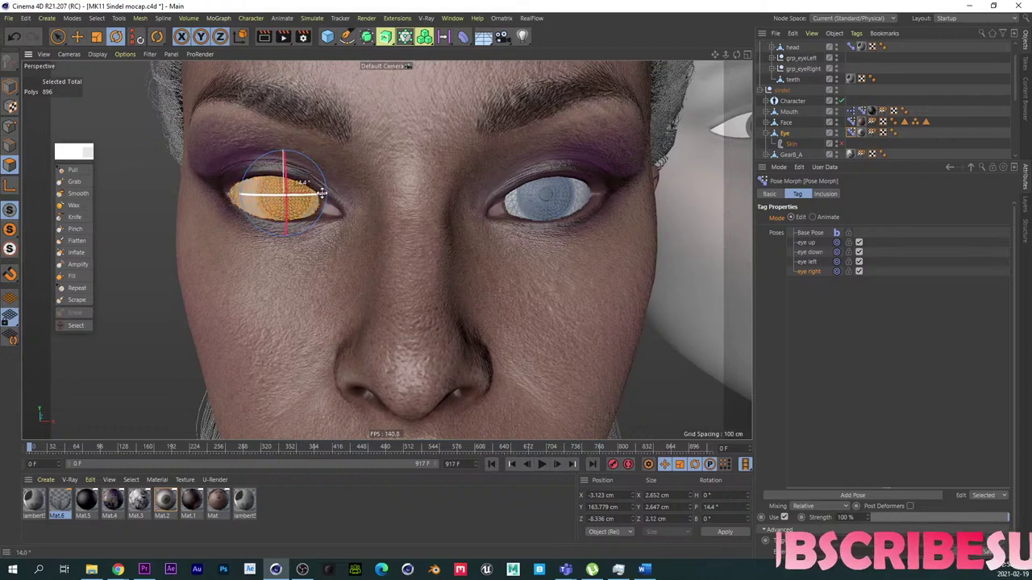
scroll(326, 222, up, 3)
Step: Refit the right eyeball in the eye right pose by turning it slightly further and pushing it back into the socket along Z
alt+drag(328, 222, 443, 241)
key(e)
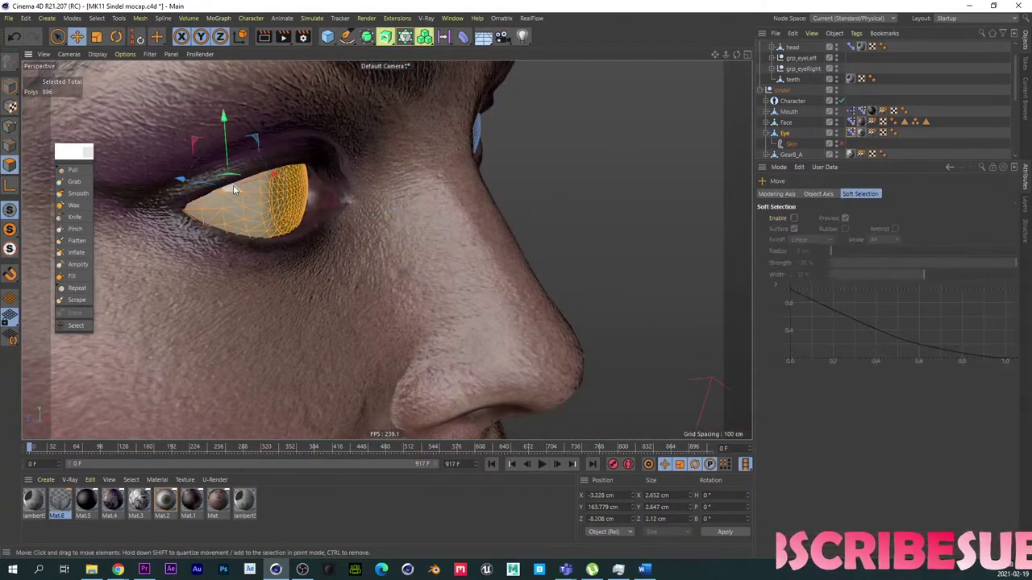
alt+drag(239, 186, 320, 200)
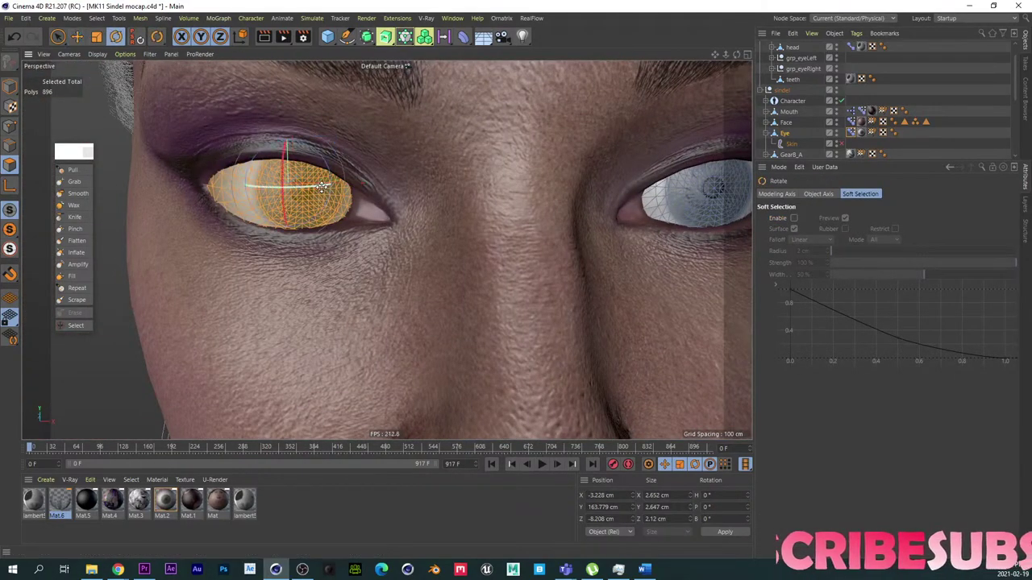
alt+drag(250, 229, 397, 247)
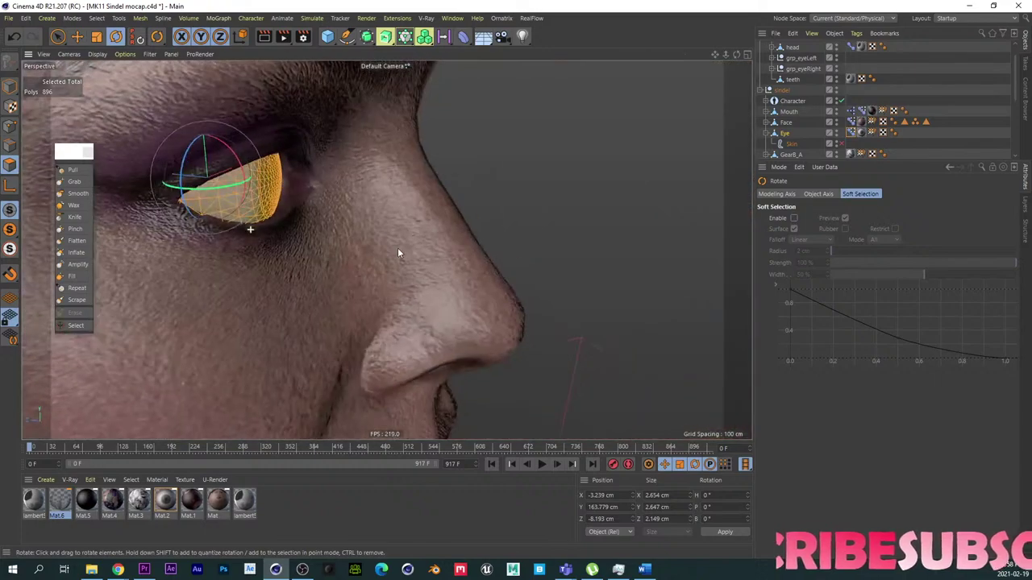
key(e)
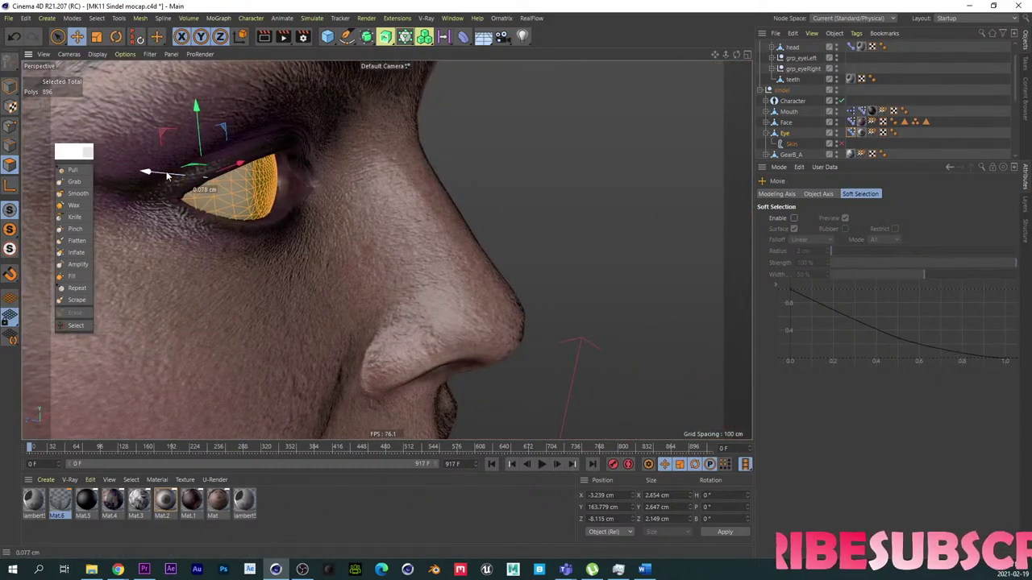
alt+drag(286, 236, 408, 239)
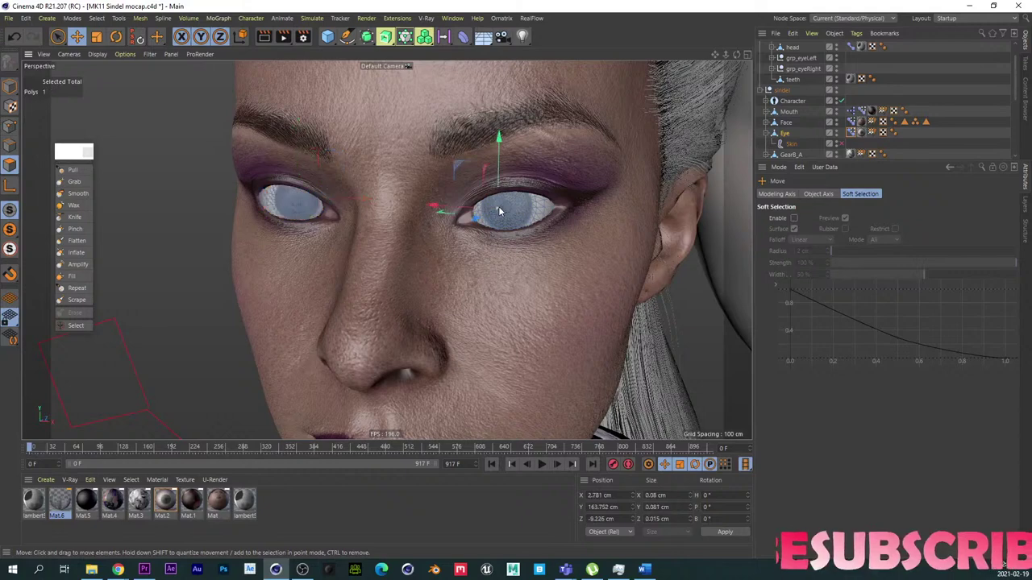
Step: Select the left eyeball polygons, rotate and shift them back to match the eye right pose, and return to Model mode
key(u)
key(w)
key(r)
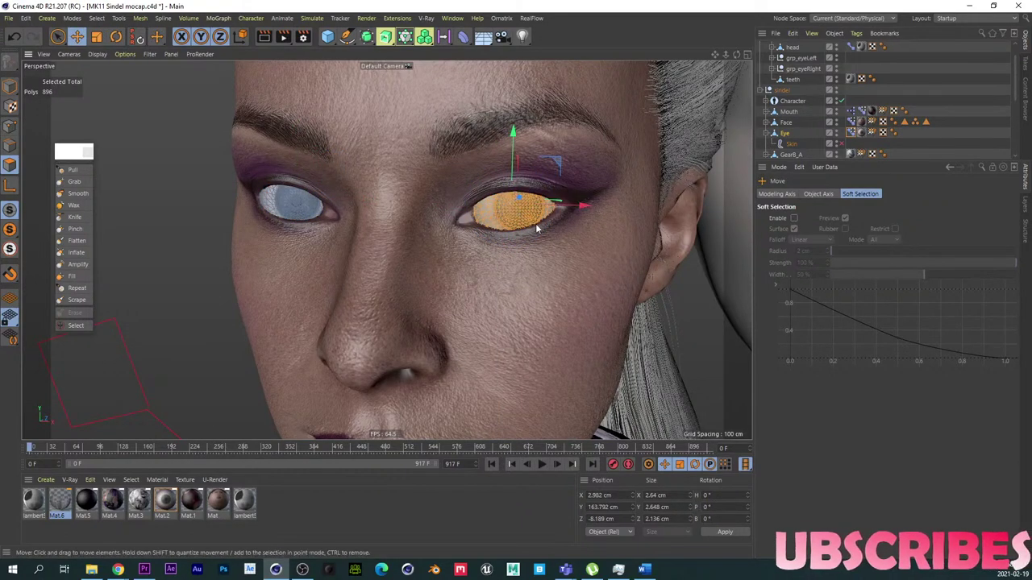
alt+drag(535, 223, 444, 266)
alt+drag(507, 231, 556, 202)
key(r)
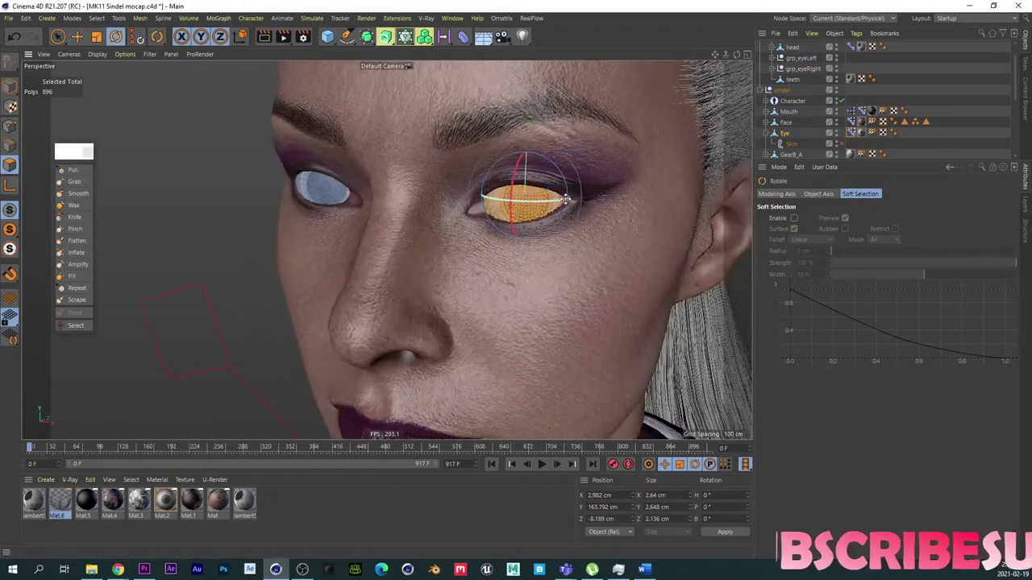
mouse_move(452, 242)
alt+mouse_down()
mouse_move(564, 237)
mouse_move(469, 235)
alt+mouse_up()
alt+right_drag(469, 236, 317, 216)
click(7, 87)
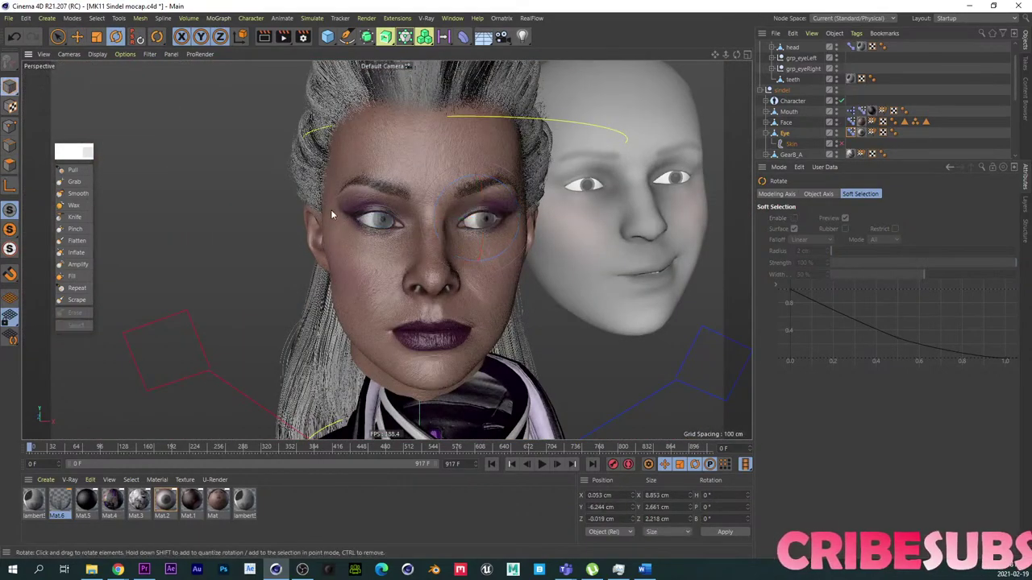
alt+drag(330, 210, 382, 217)
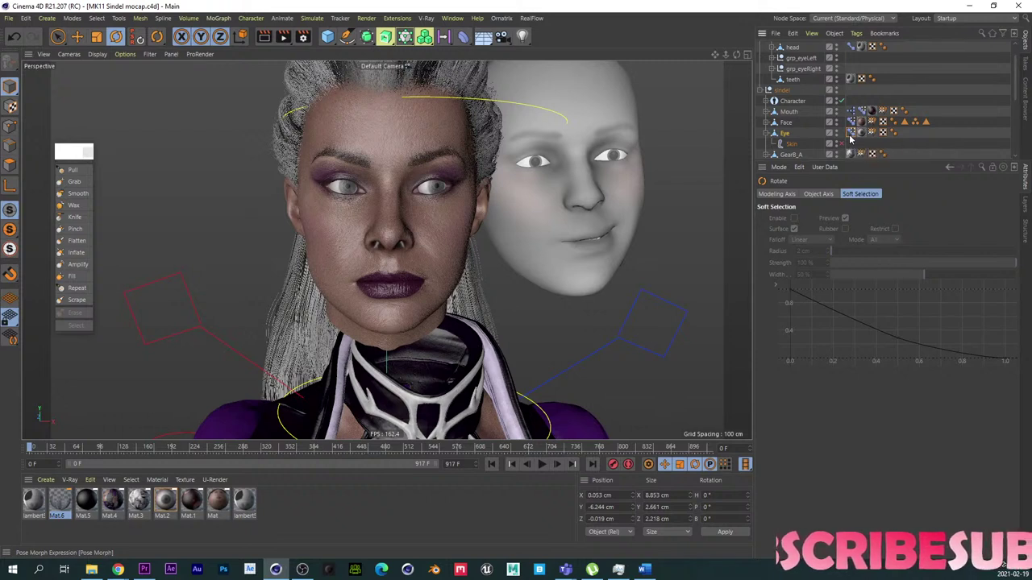
Step: Preview the Eye's eye right pose, then set eyeLookIn_L and eyeLookIn_R to 100% strength in the Face's Pose Morph tag
click(850, 135)
drag(985, 523, 1008, 517)
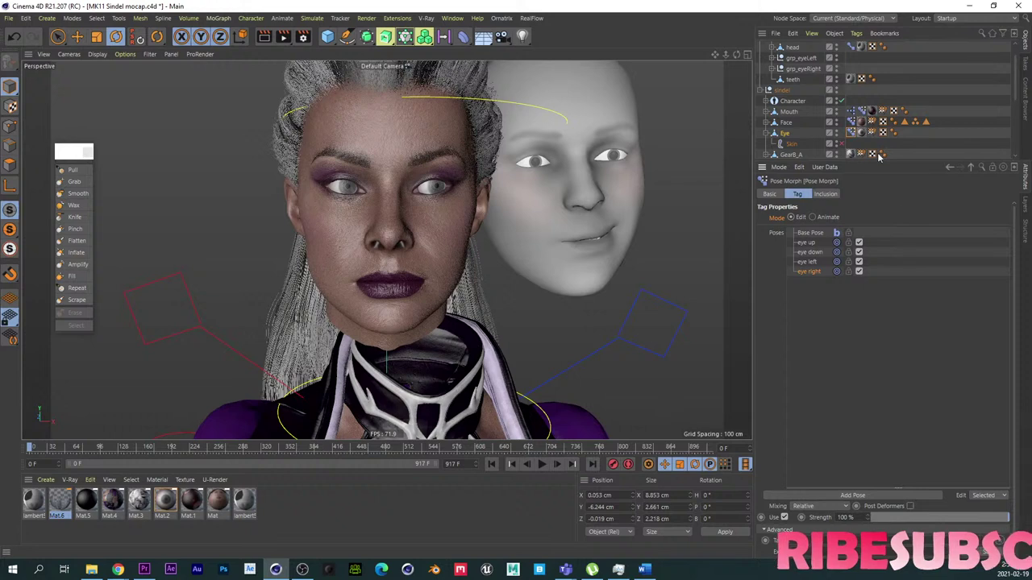
click(851, 122)
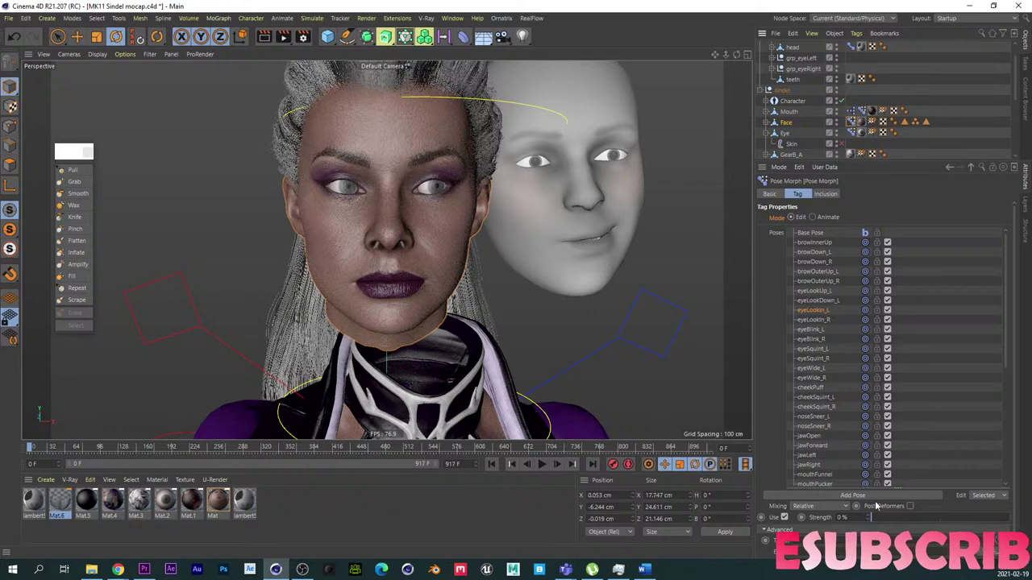
click(821, 322)
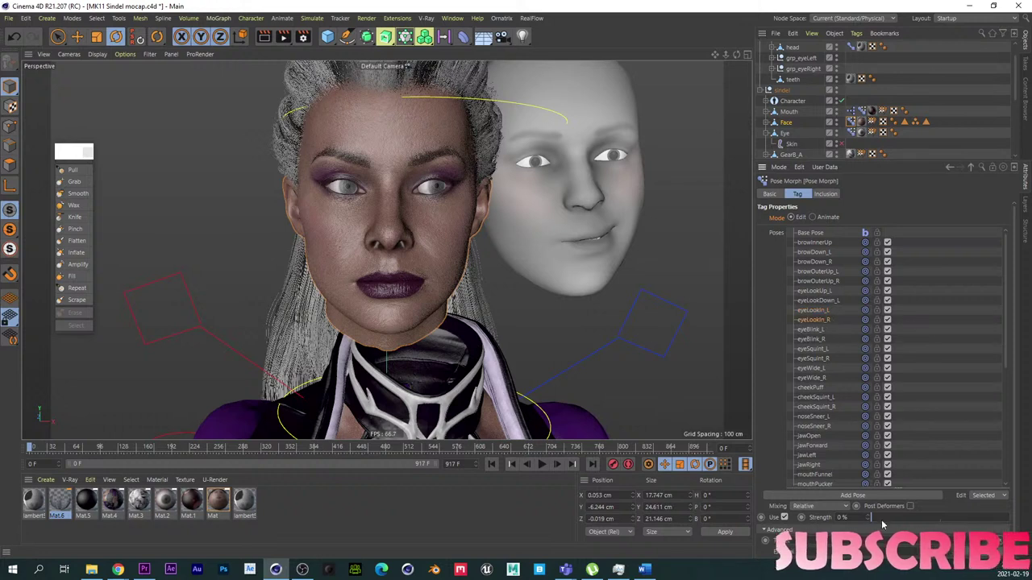
drag(881, 521, 1008, 520)
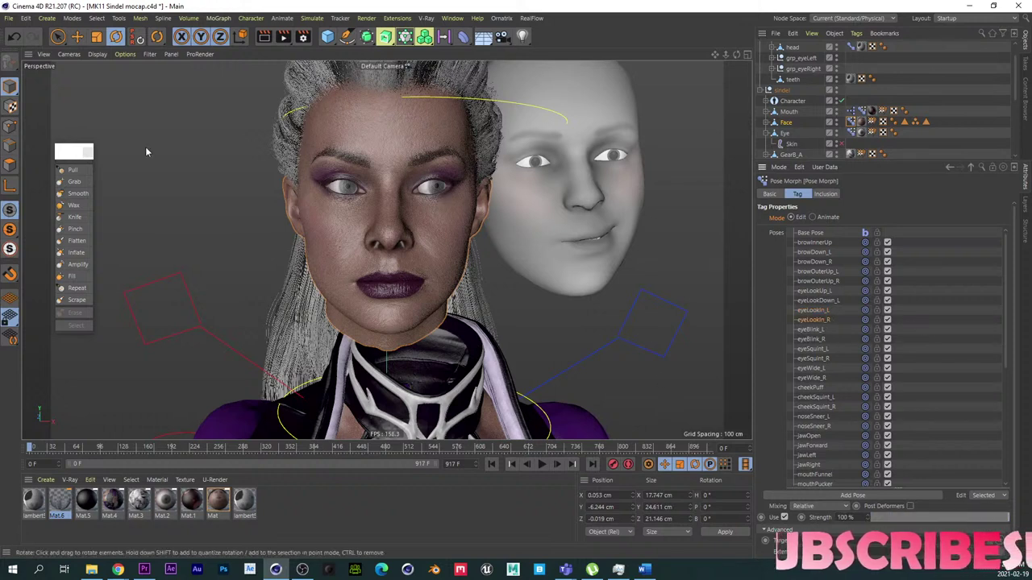
Step: Set up the Grab sculpting brush with X symmetry turned off and its direction limited to X
click(74, 182)
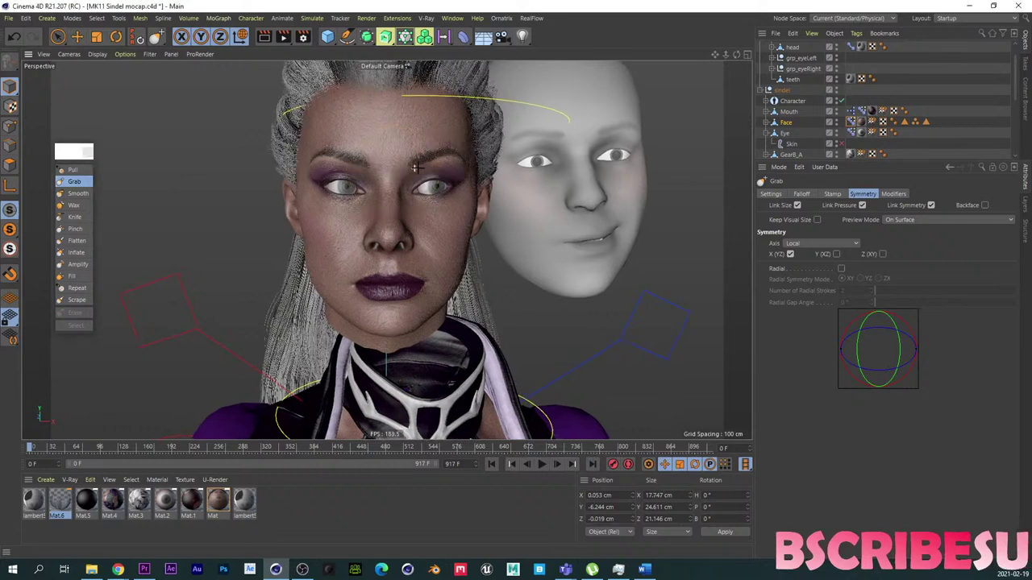
scroll(415, 167, up, 3)
click(790, 254)
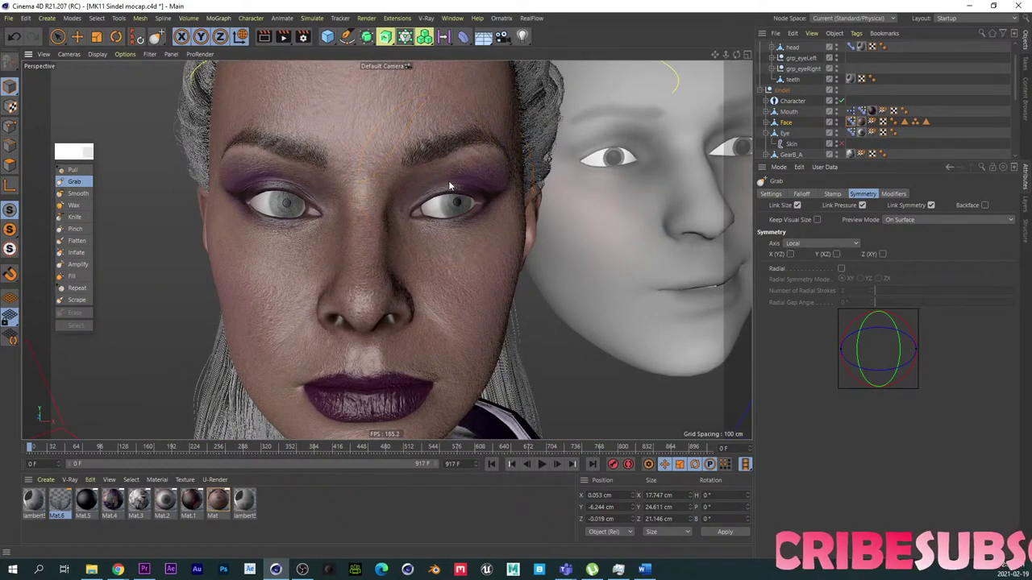
click(772, 195)
click(827, 273)
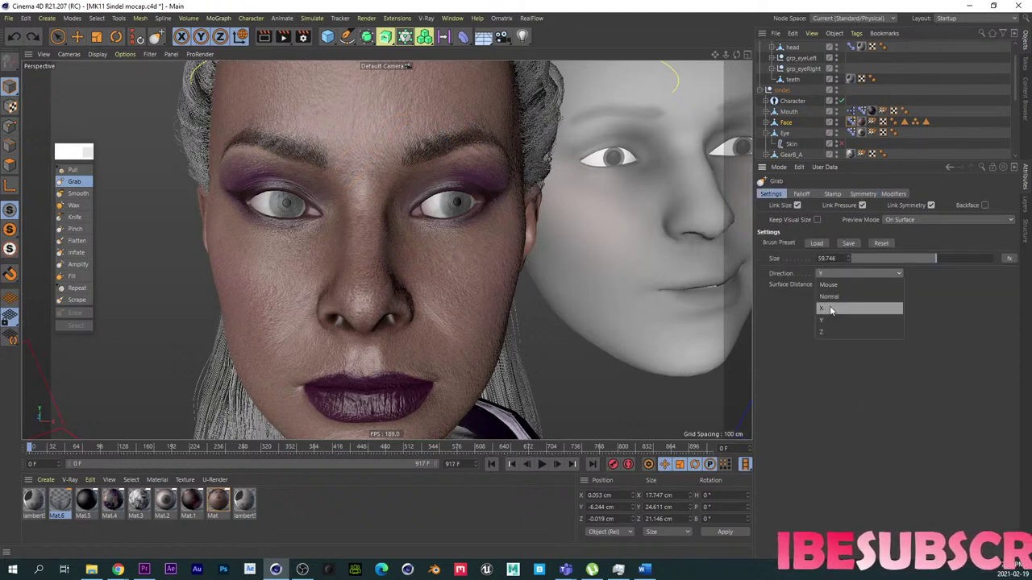
click(831, 309)
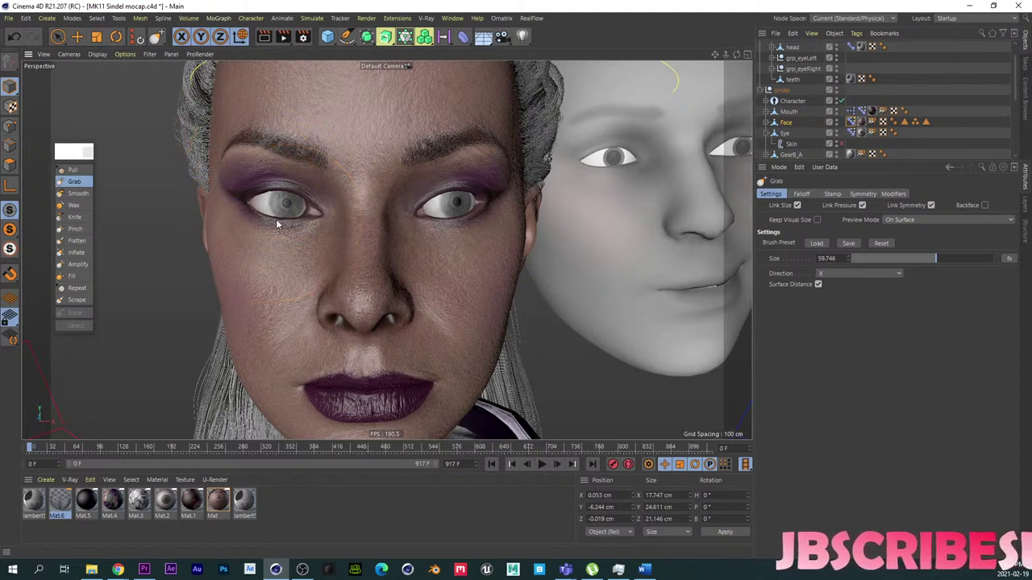
Step: Preview the eyeLookIn_R and eyeLookIn_L poses one after the other on the Face by changing their strength, leaving eyeLookIn_L at 100%
click(851, 121)
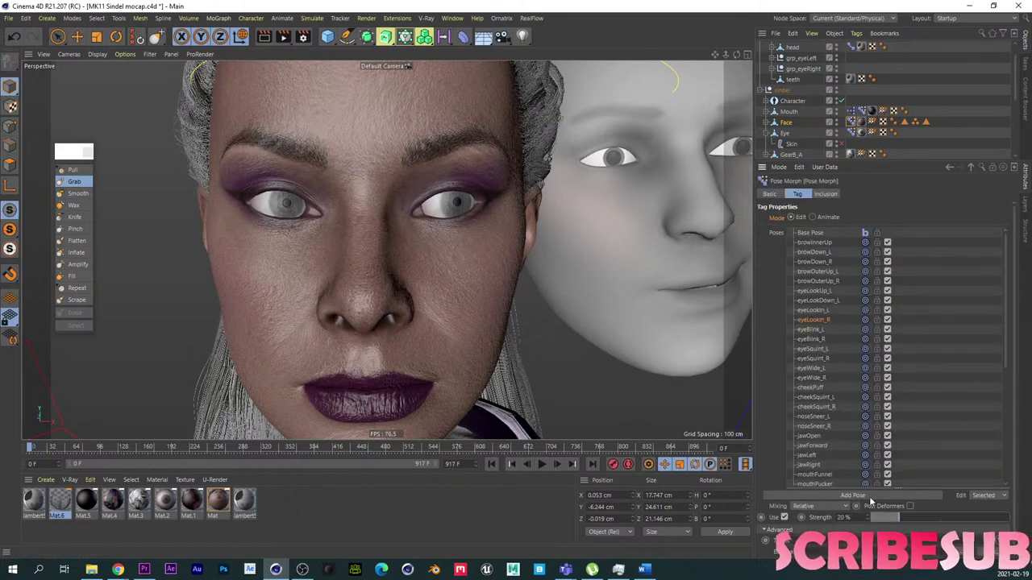
click(816, 309)
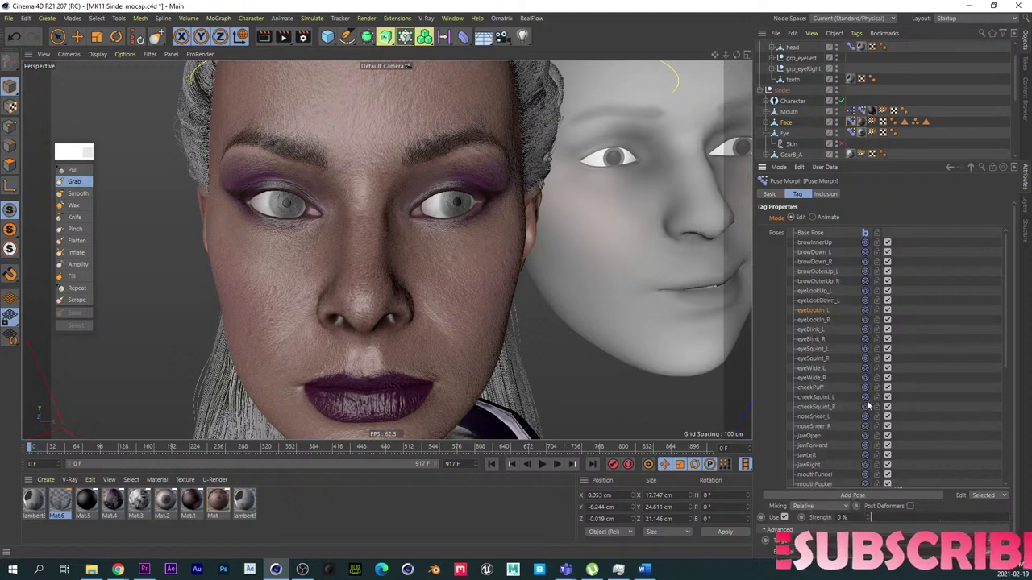
drag(888, 518, 1009, 517)
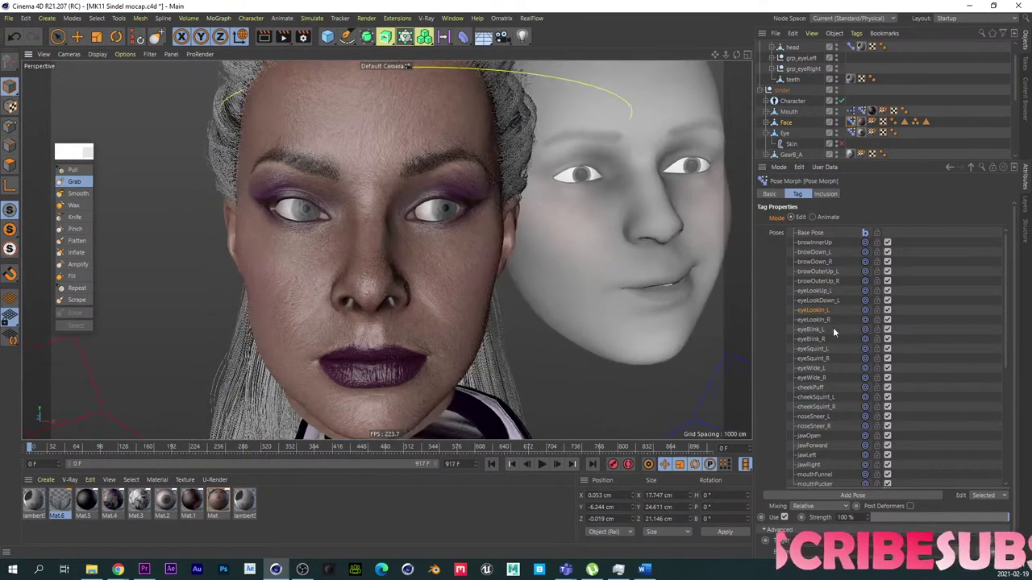
Step: Make browDown_L the active Face pose at 100% strength and set the Grab brush direction to Y
click(829, 282)
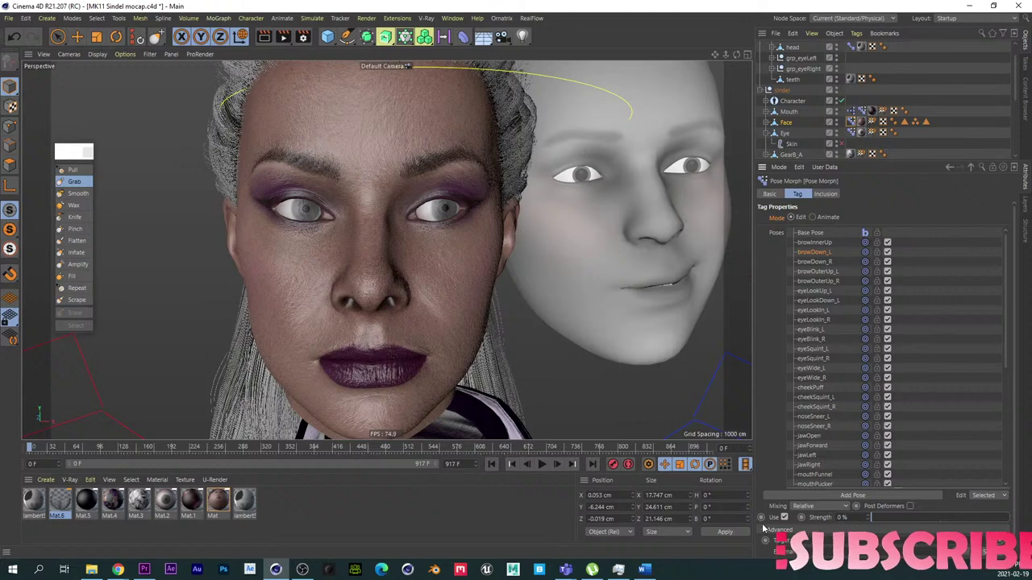
alt+drag(337, 219, 274, 231)
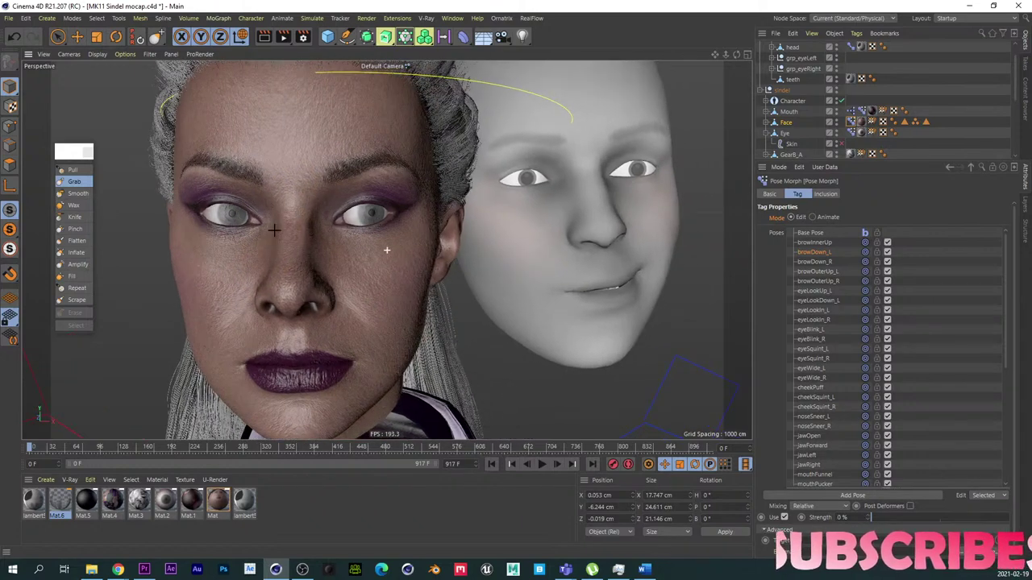
click(75, 182)
click(838, 274)
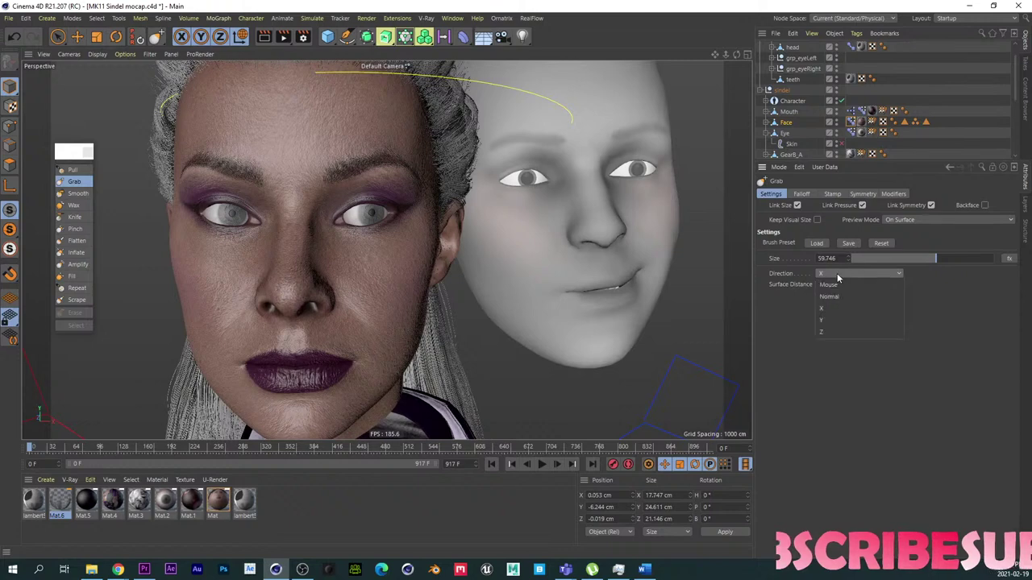
click(834, 320)
scroll(342, 163, up, 2)
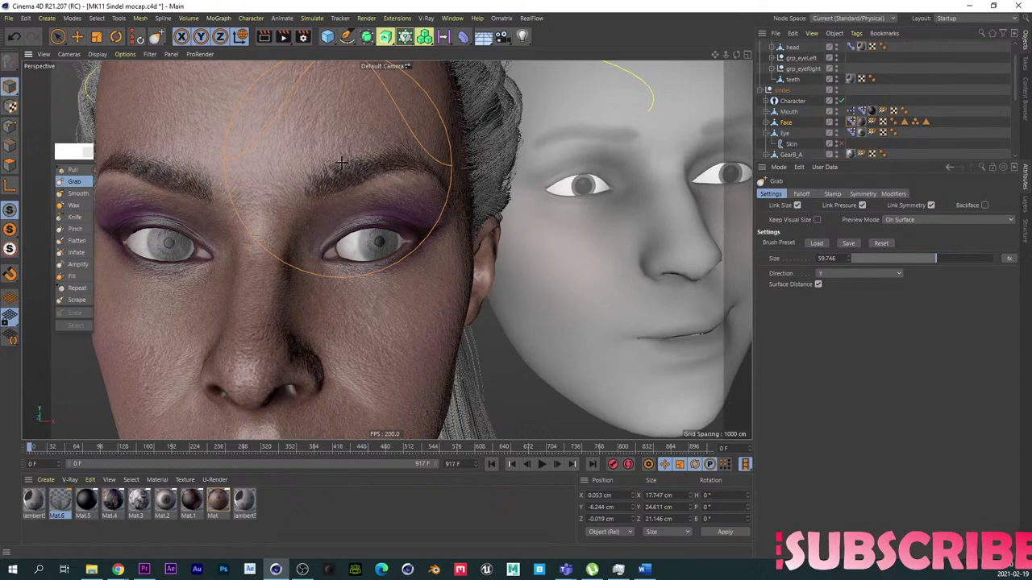
click(853, 122)
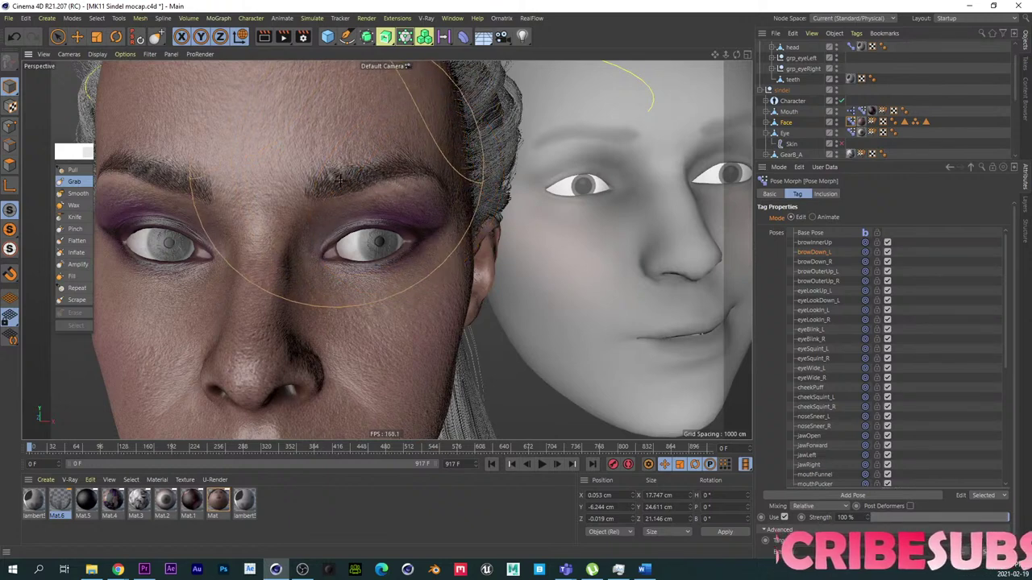
Step: Switch the Eye's Pose Morph tag to Animate and grab the left brow's inner end downward in the browDown_L pose
drag(335, 188, 334, 201)
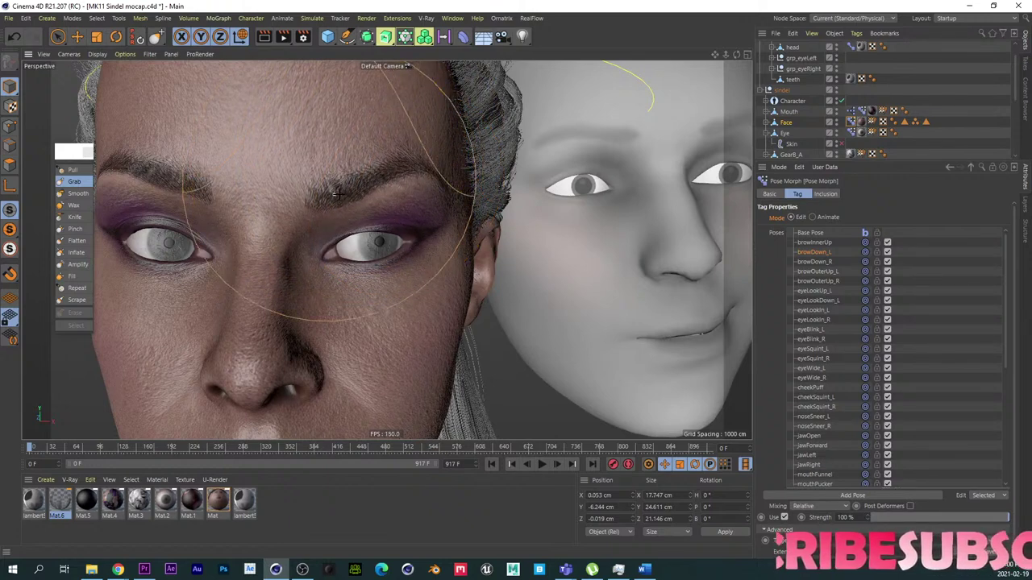
drag(371, 173, 372, 158)
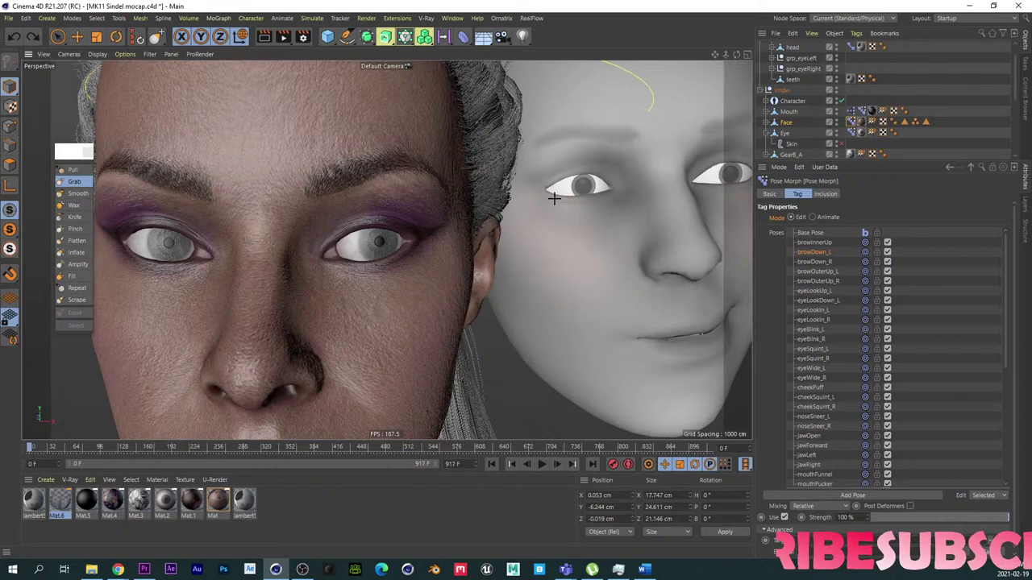
click(841, 144)
click(824, 218)
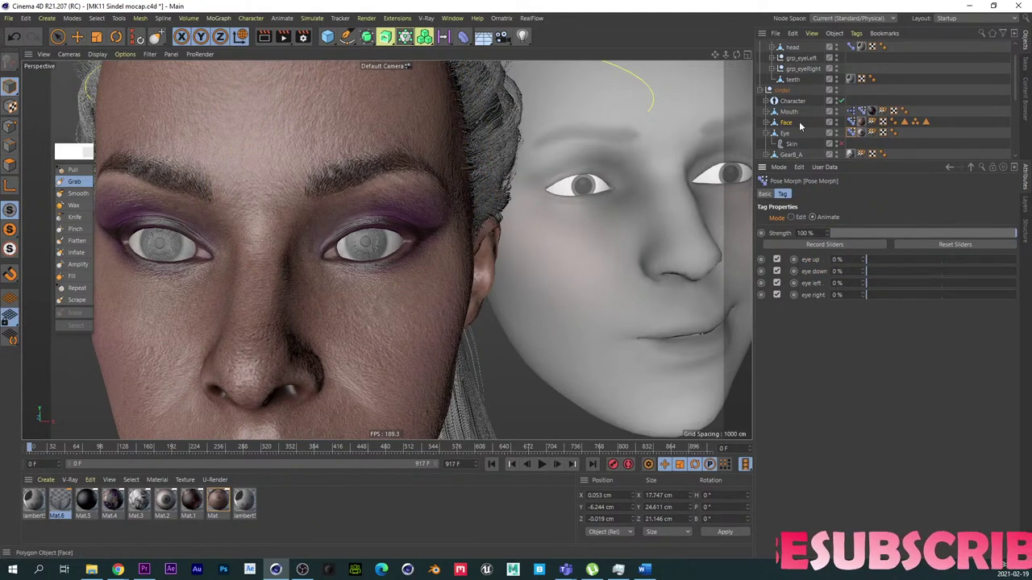
click(852, 122)
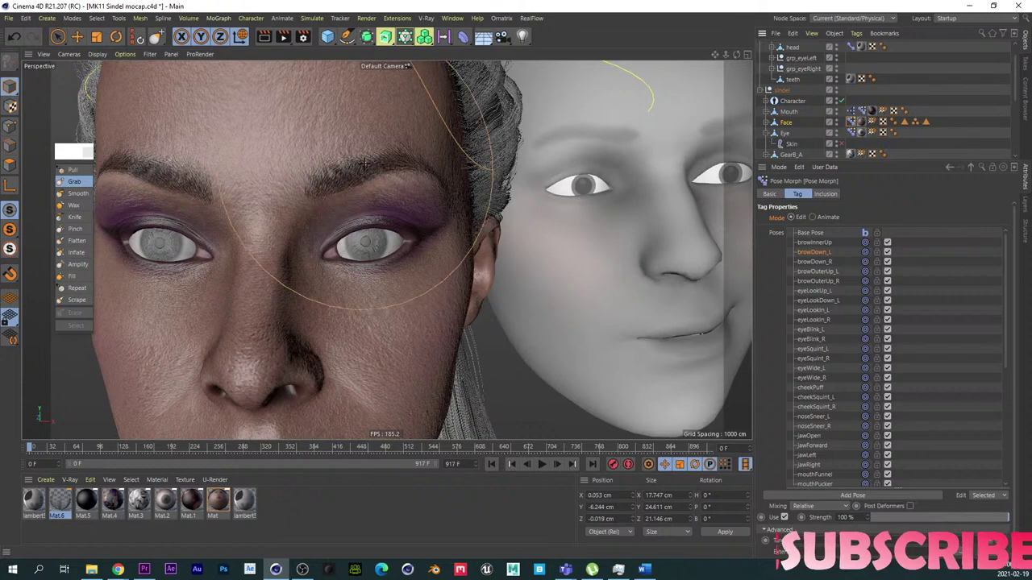
mouse_move(350, 165)
mouse_down()
mouse_move(351, 185)
mouse_move(309, 205)
mouse_up()
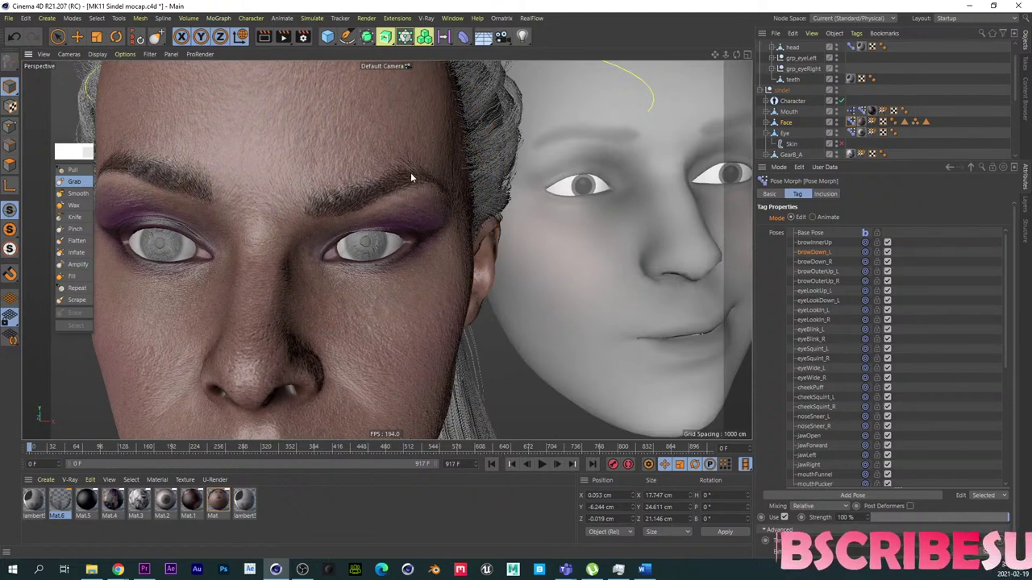
Step: Examine the left brow of the browDown_L pose from several angles and distances, and vary the pose strength to check the movement
mouse_move(384, 207)
alt+mouse_down()
mouse_move(368, 212)
mouse_move(384, 206)
alt+mouse_up()
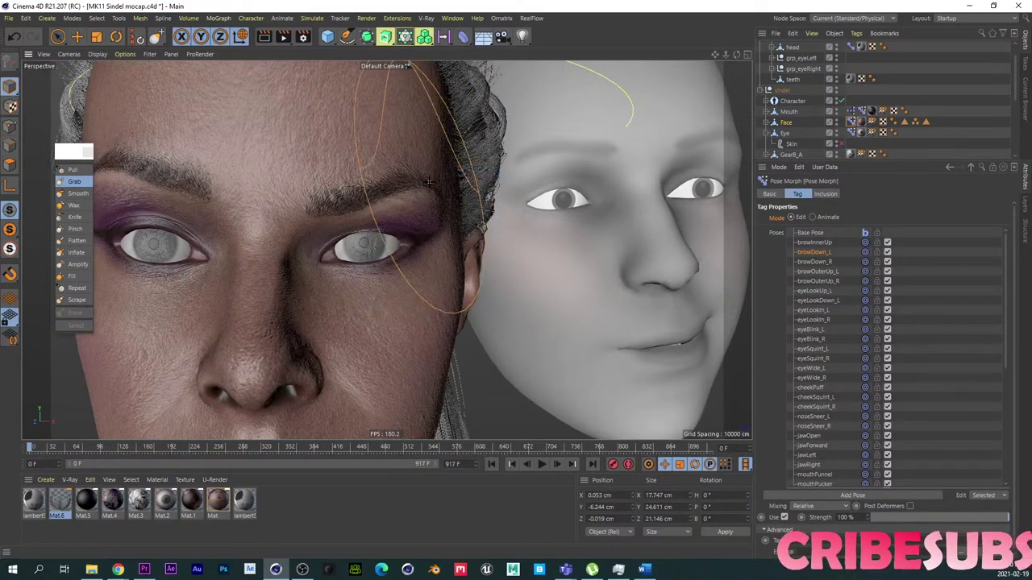
scroll(365, 203, down, 3)
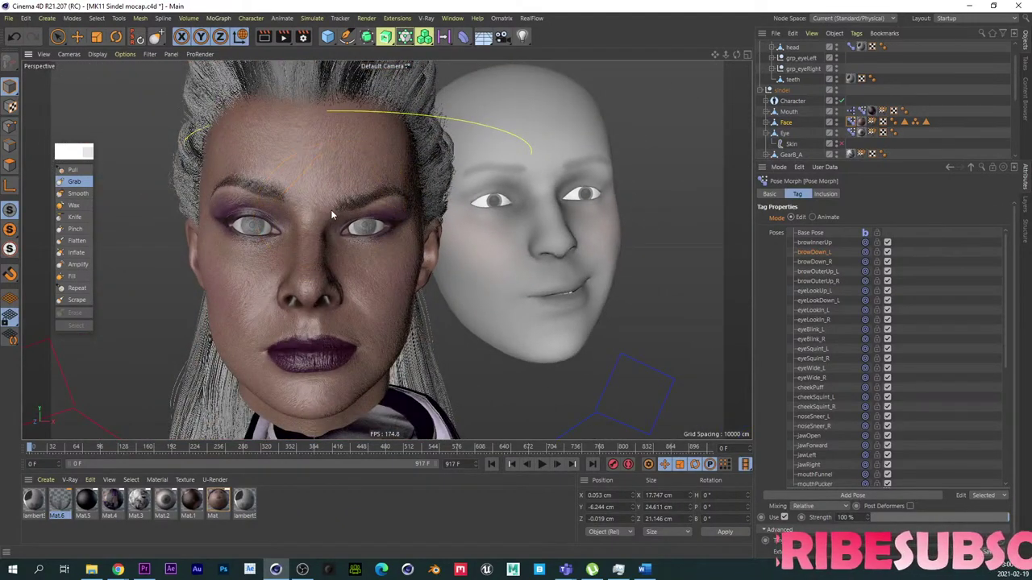
scroll(330, 211, up, 6)
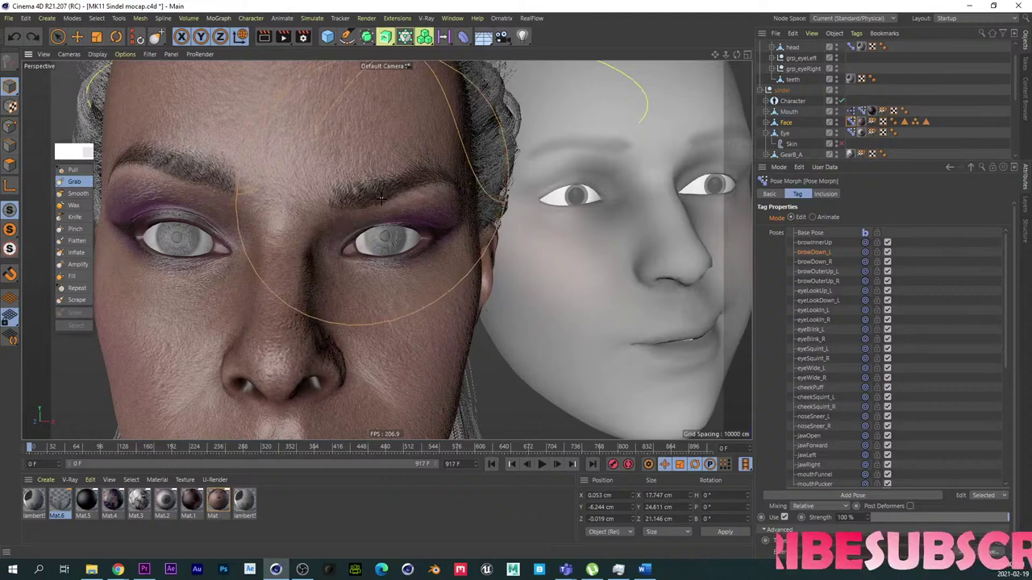
scroll(353, 212, up, 2)
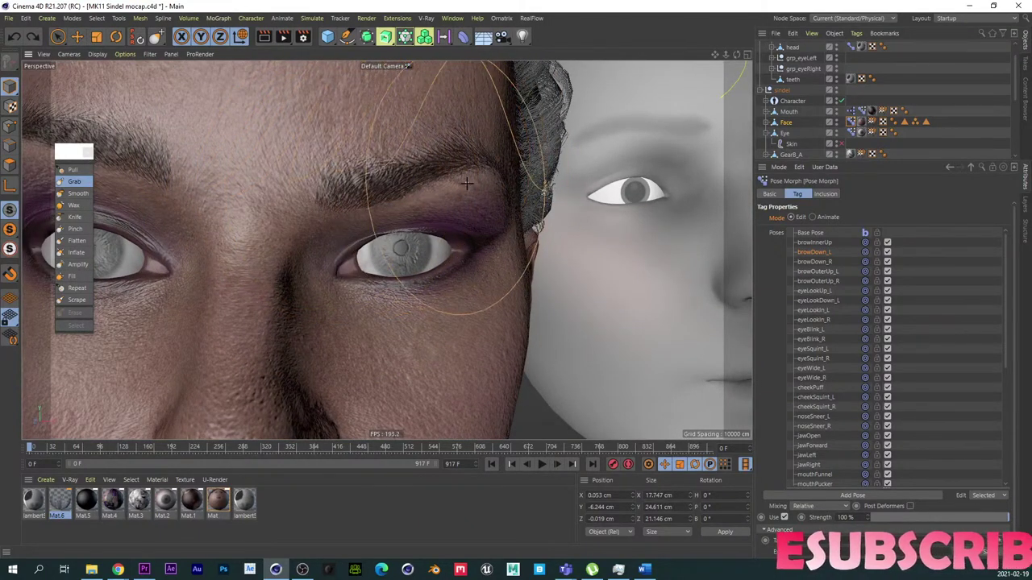
alt+drag(441, 191, 462, 188)
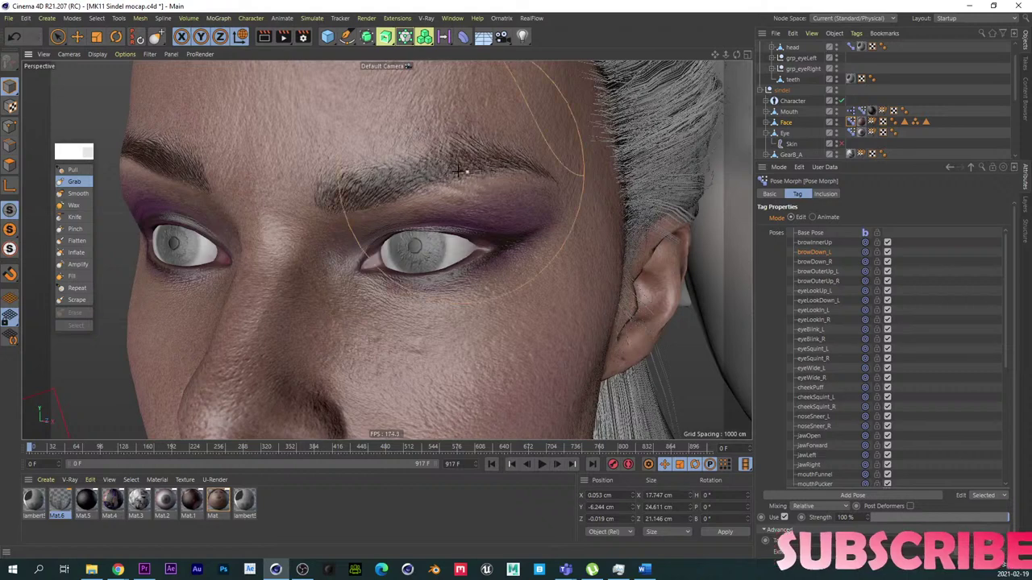
alt+middle_drag(429, 131, 451, 186)
scroll(452, 186, down, 3)
alt+drag(451, 186, 465, 175)
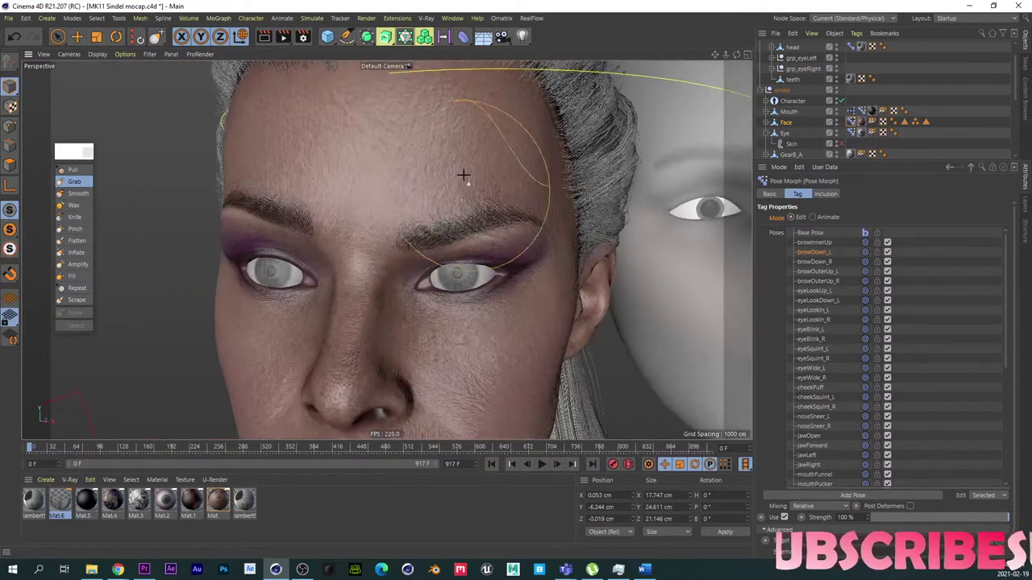
scroll(458, 165, up, 1)
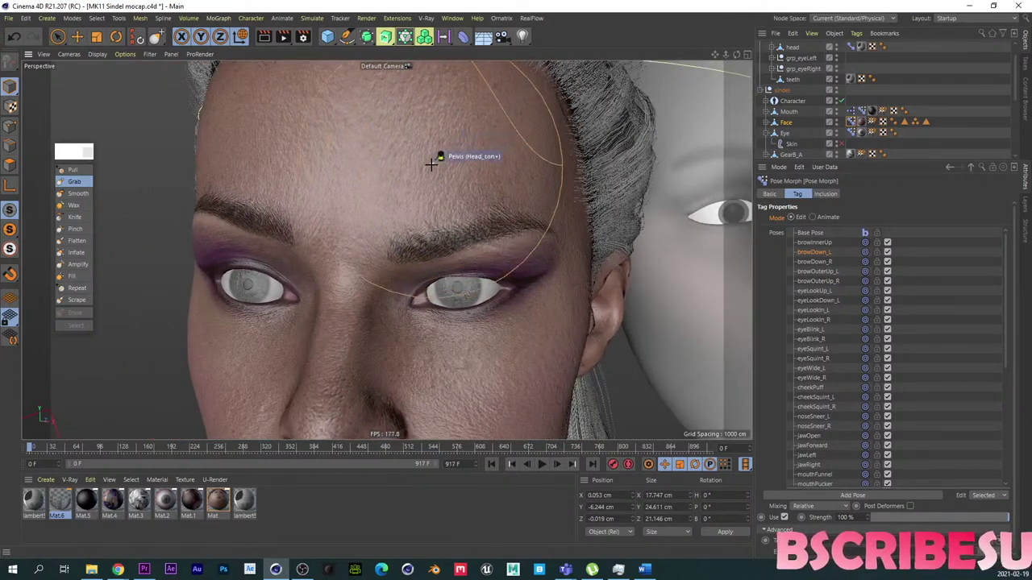
scroll(417, 218, down, 3)
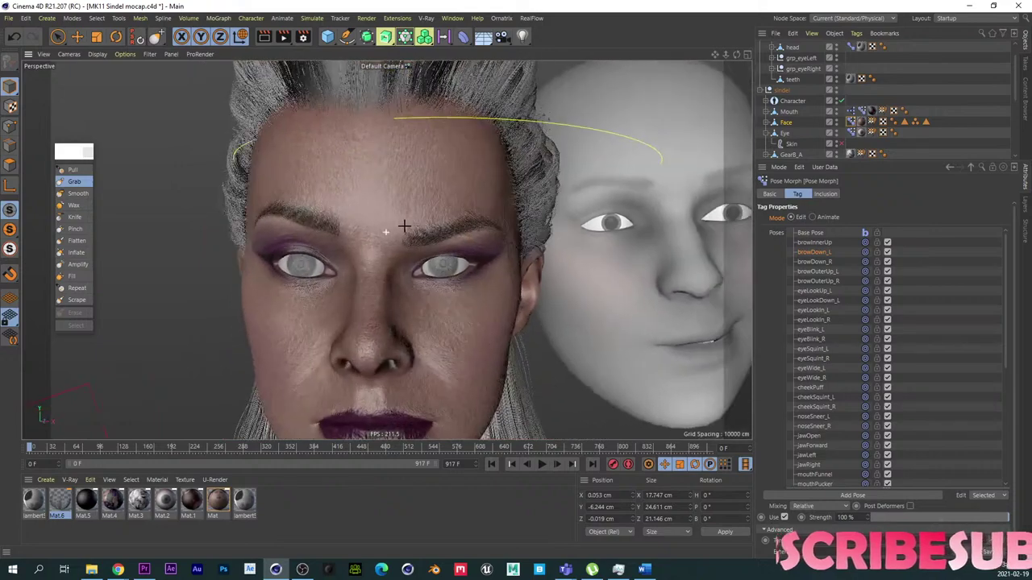
scroll(419, 303, down, 3)
alt+middle_drag(427, 317, 414, 258)
scroll(416, 257, up, 3)
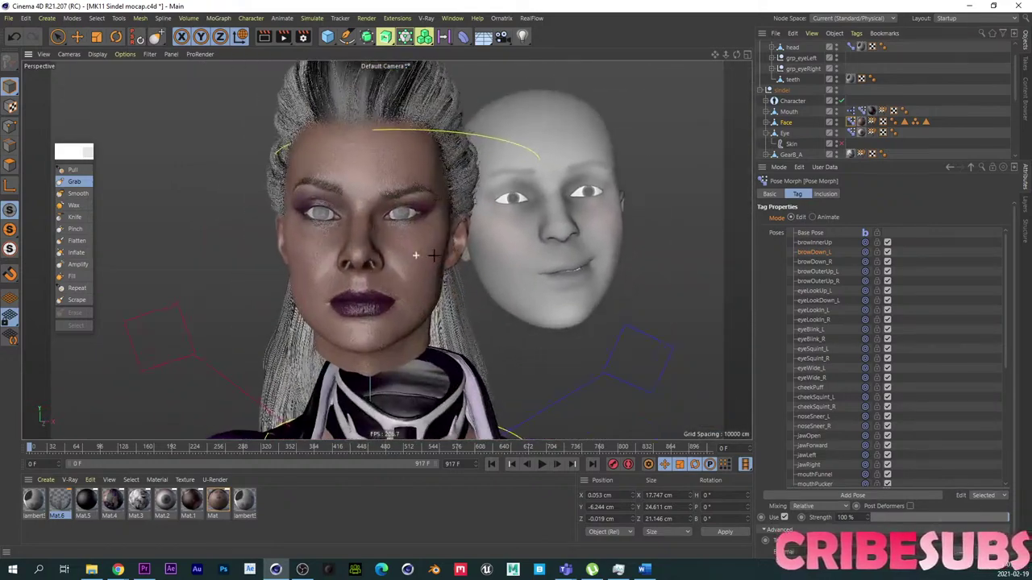
mouse_move(948, 517)
mouse_down()
mouse_move(824, 516)
mouse_move(997, 516)
mouse_move(763, 515)
mouse_move(951, 516)
mouse_up()
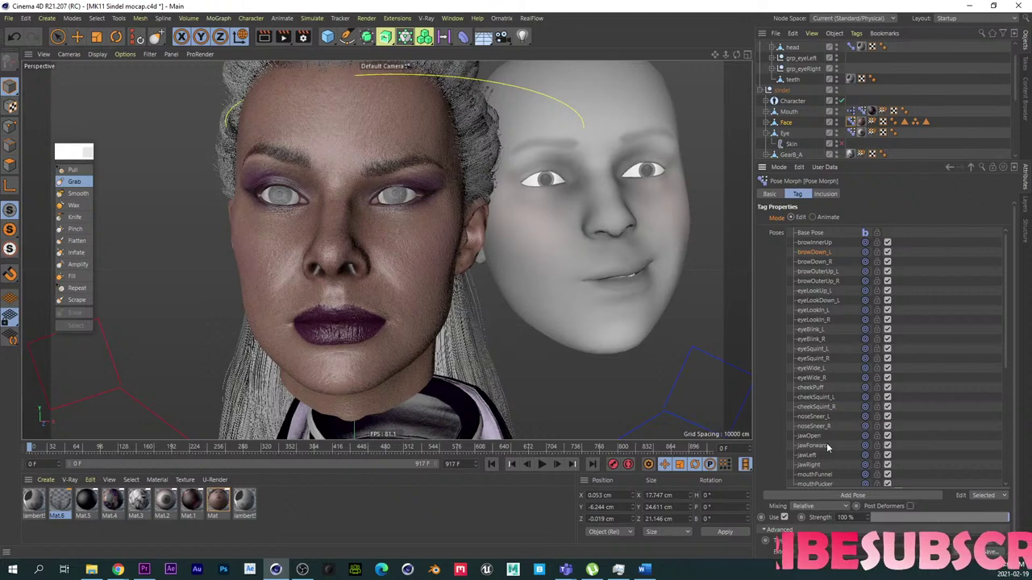
Step: Grab the left upper eyelid slightly upward in the browDown_L pose and check the whole face
scroll(400, 188, up, 6)
middle_drag(390, 159, 191, 187)
drag(379, 172, 373, 147)
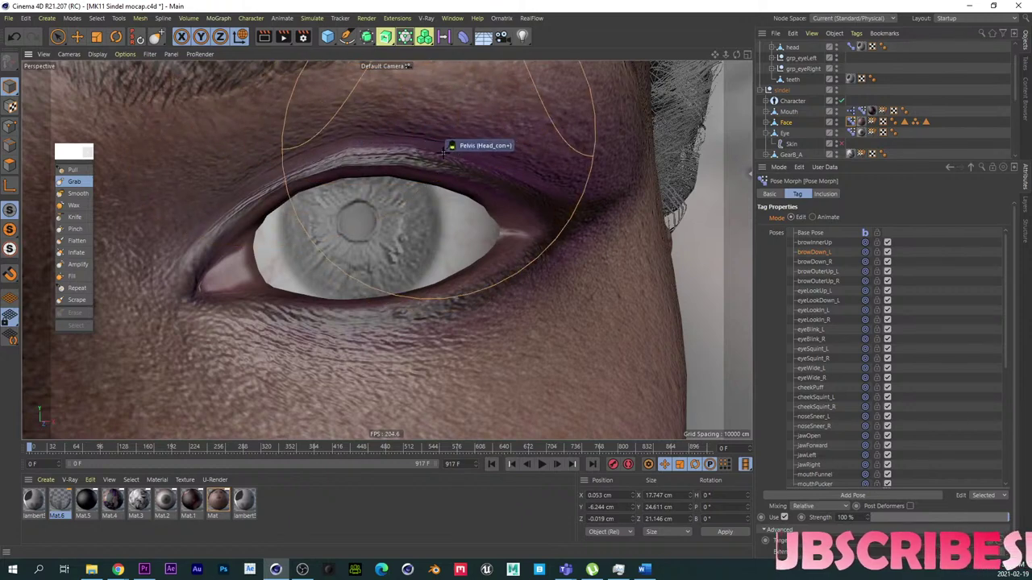
alt+right_drag(432, 165, 362, 235)
alt+drag(362, 234, 374, 247)
alt+right_drag(373, 247, 357, 265)
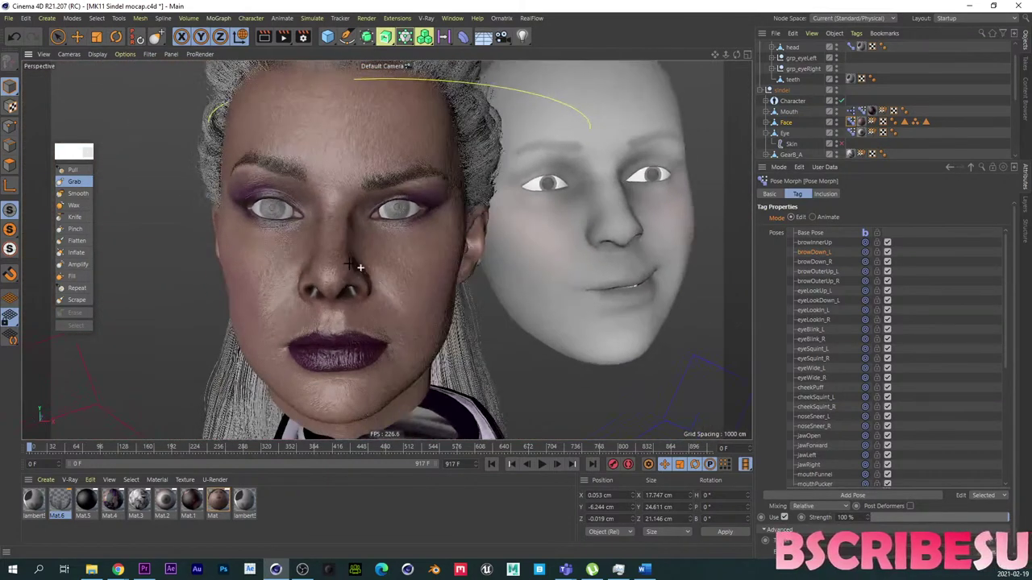
Step: Check the left brow of the browDown_L pose from the front and side while varying the pose strength
drag(987, 518, 1018, 518)
alt+right_drag(398, 169, 446, 184)
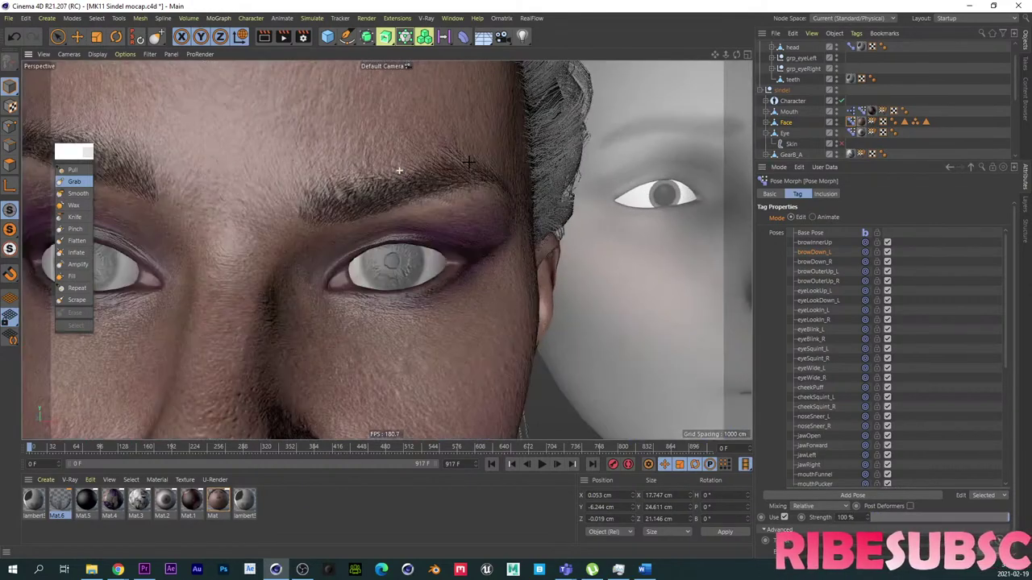
alt+drag(446, 184, 284, 198)
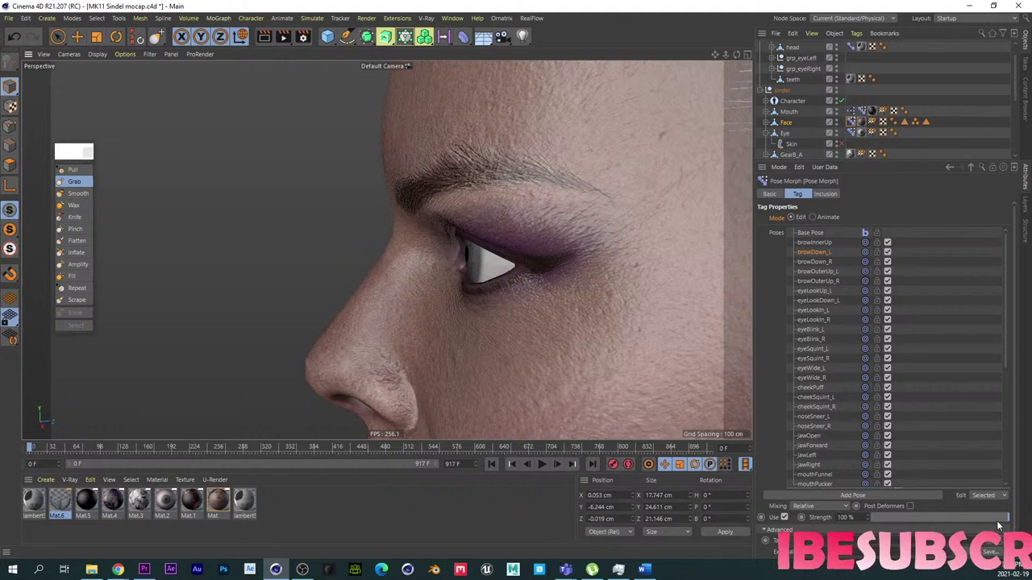
mouse_move(997, 519)
mouse_down()
mouse_move(828, 508)
mouse_move(1016, 517)
mouse_up()
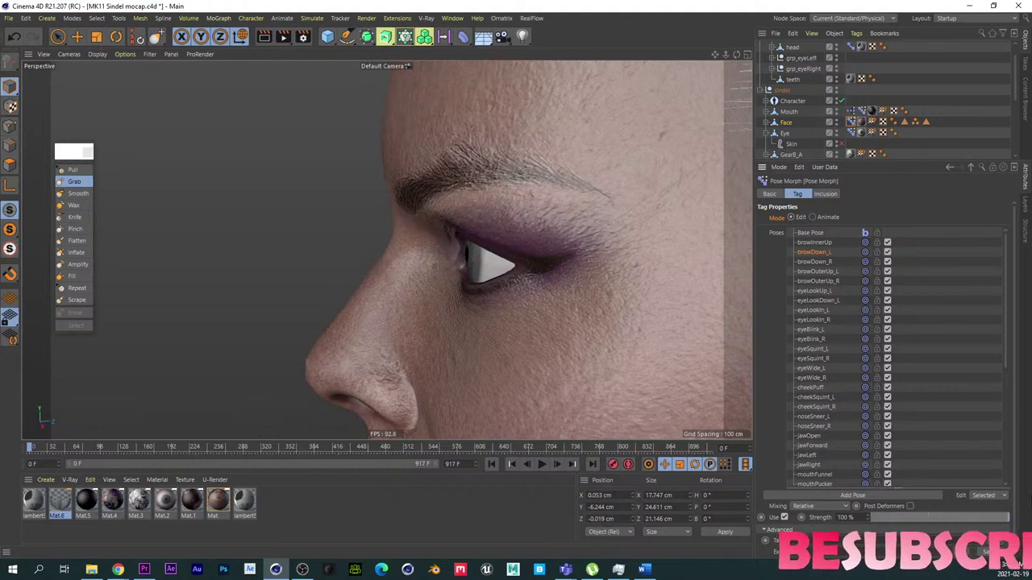
Step: Set the Grab brush direction to Z and enlarge the brush to about 42 over the left brow
click(87, 183)
click(839, 273)
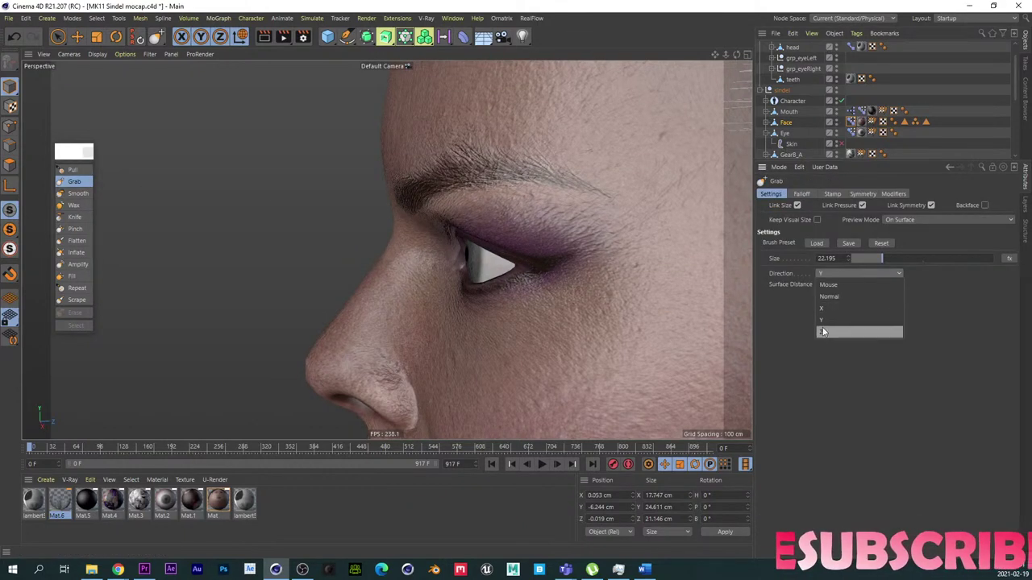
click(823, 331)
middle_drag(468, 176, 508, 177)
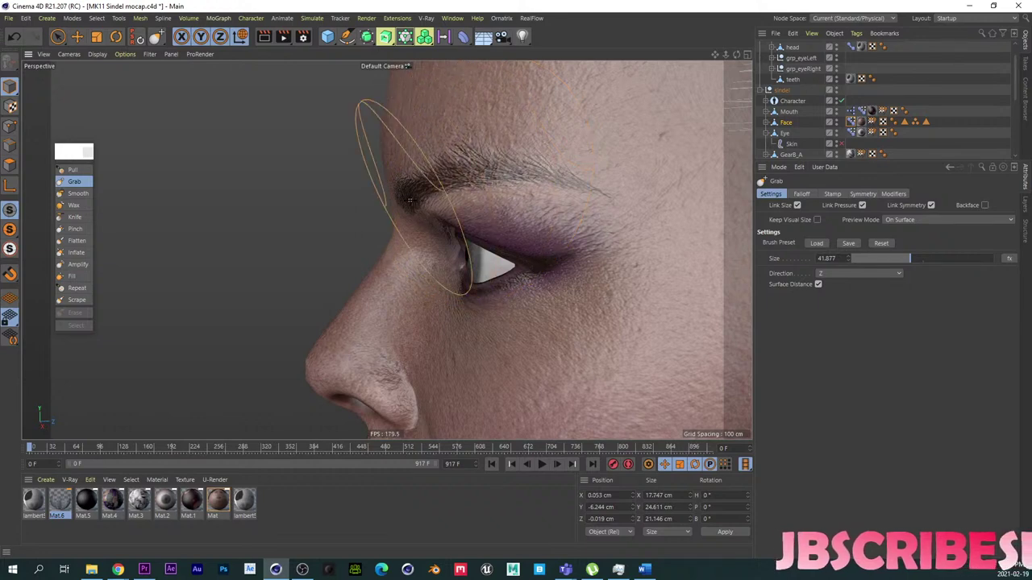
Step: Examine the browDown_L pose from the front and side, varying its strength to judge the left brow's movement
alt+drag(410, 200, 613, 185)
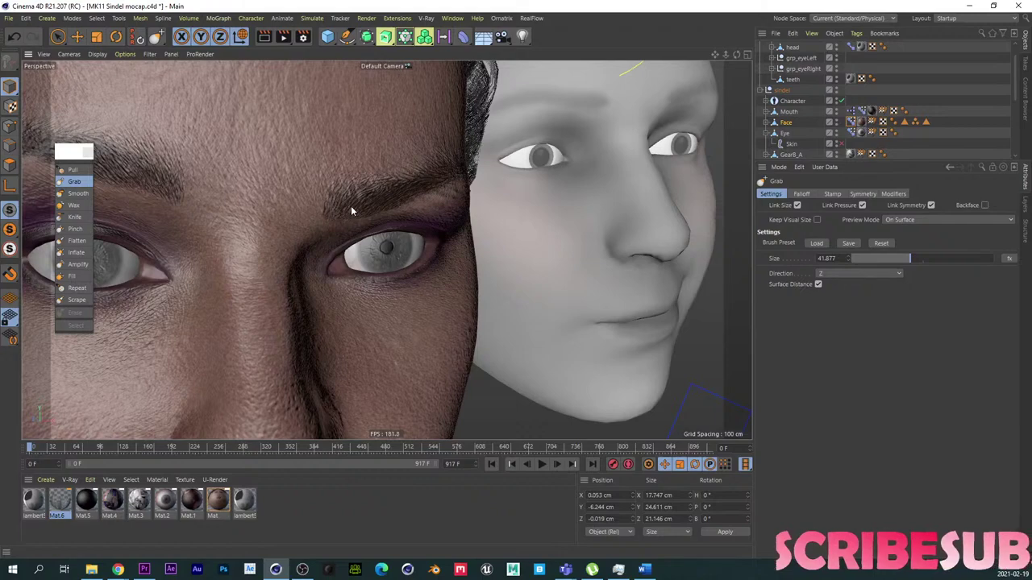
mouse_move(363, 197)
alt+mouse_down()
mouse_move(215, 202)
mouse_move(260, 188)
mouse_move(251, 195)
mouse_move(297, 231)
alt+mouse_up()
click(851, 122)
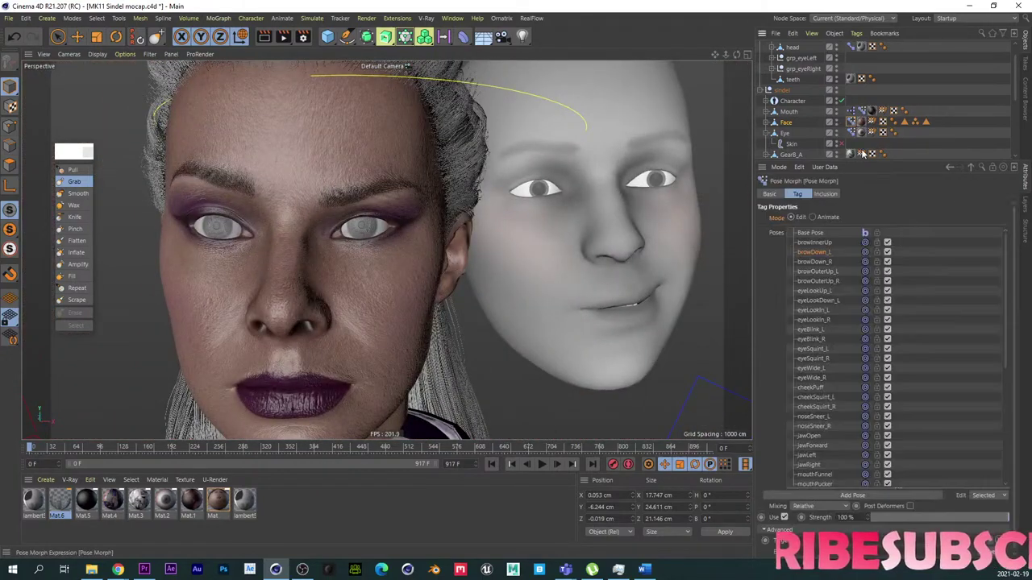
drag(966, 517, 1029, 524)
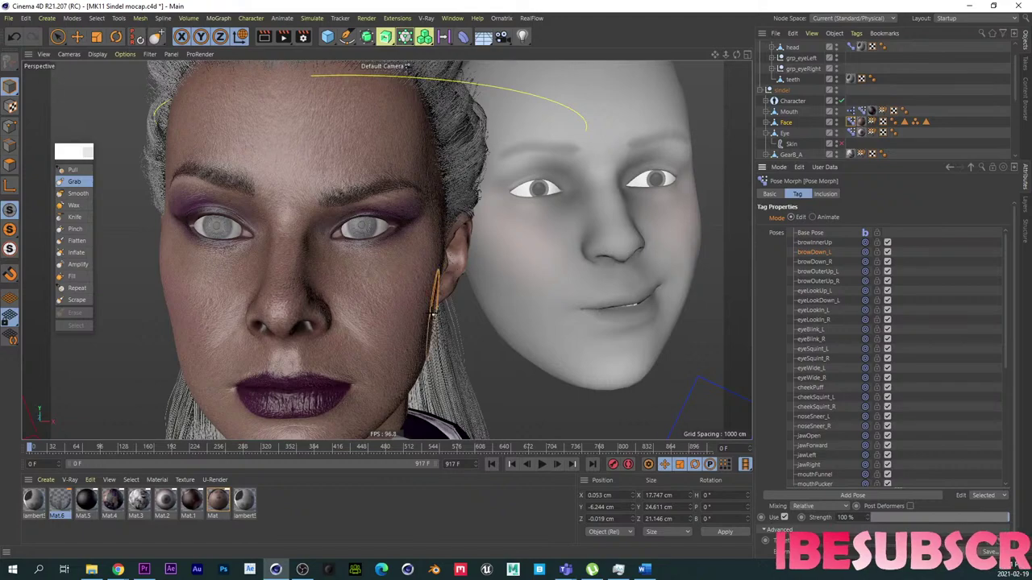
alt+drag(373, 286, 206, 294)
drag(878, 517, 1029, 518)
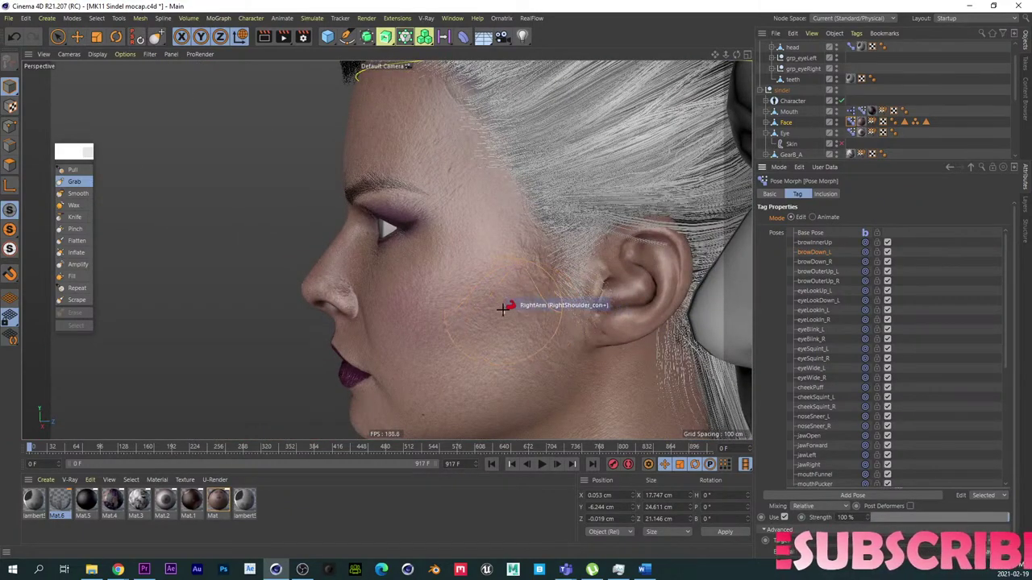
alt+right_drag(368, 195, 424, 191)
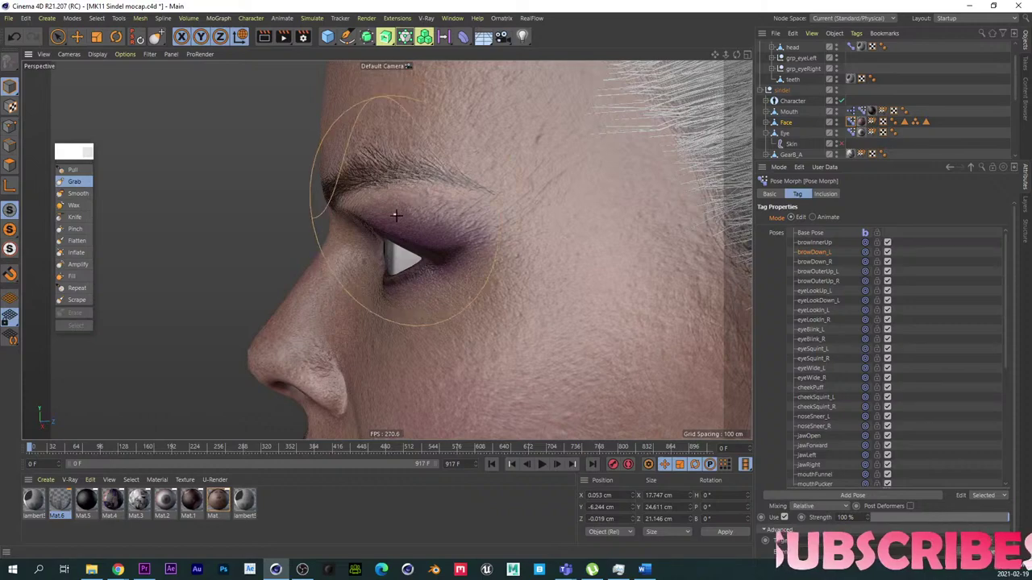
alt+drag(396, 216, 534, 207)
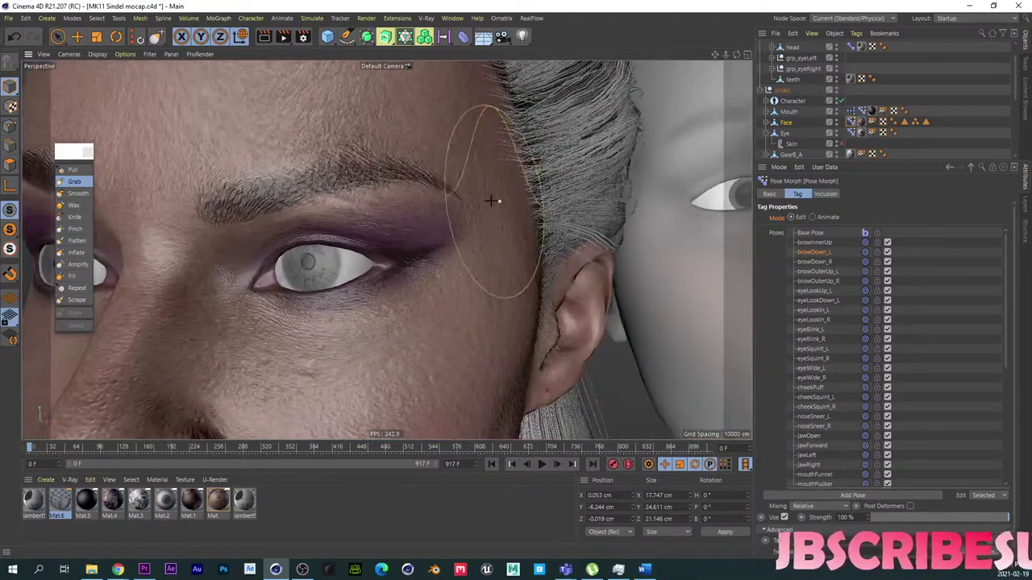
alt+right_drag(438, 201, 301, 198)
alt+drag(302, 199, 350, 239)
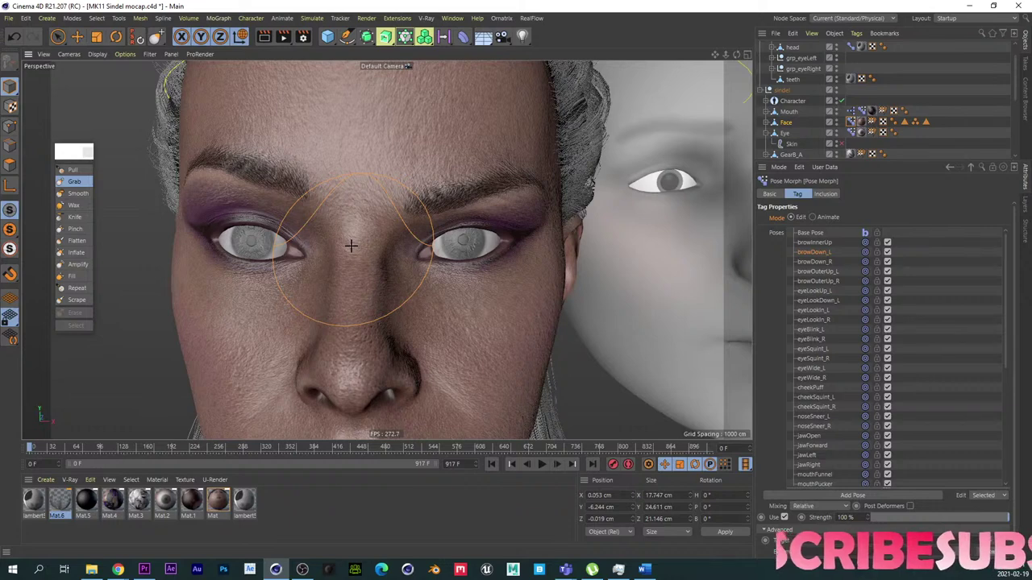
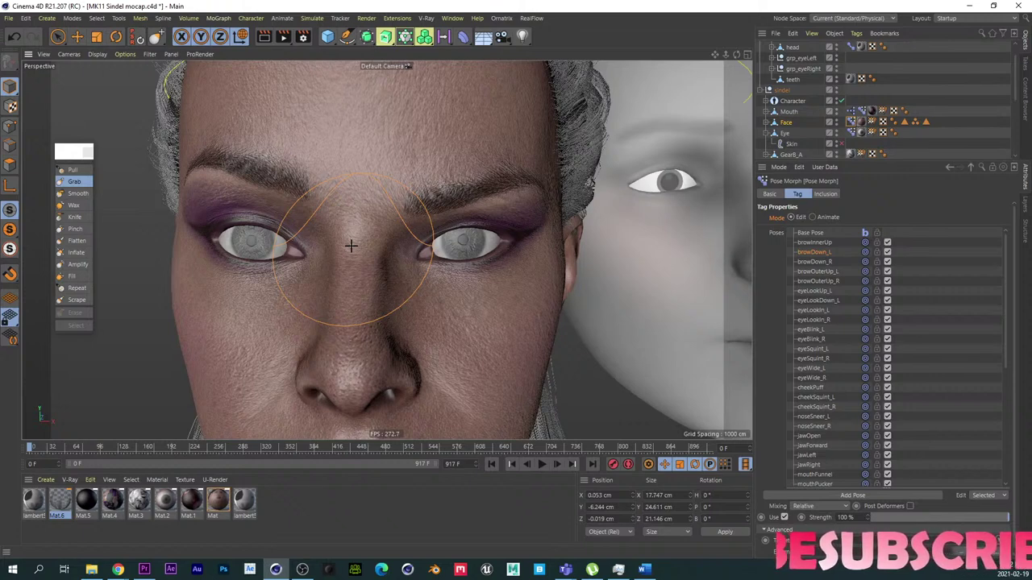
Step: Copy the browDown_L pose, replace browDown_R with it and flip browDown_R on X
right_click(826, 252)
click(838, 382)
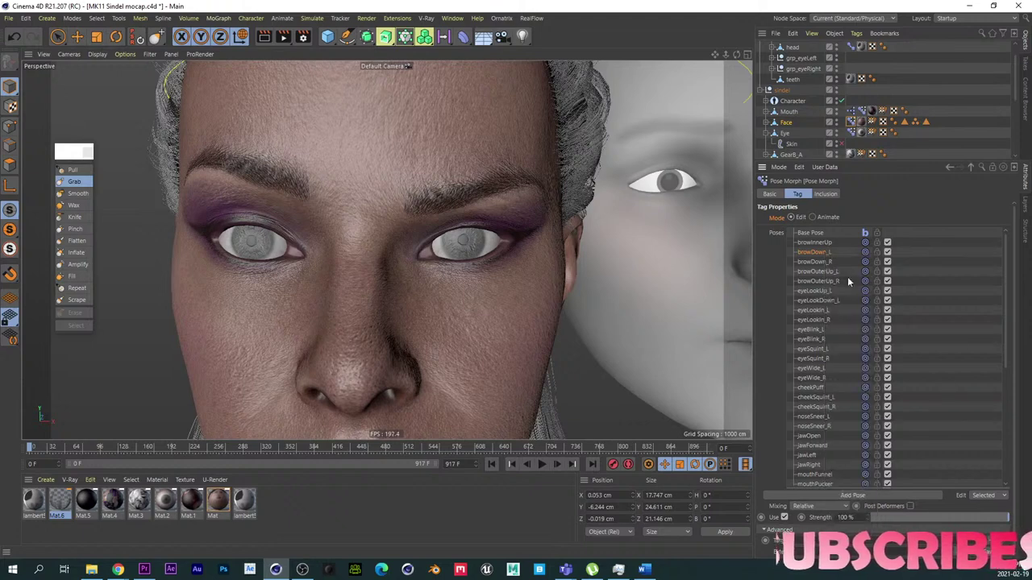
right_click(821, 264)
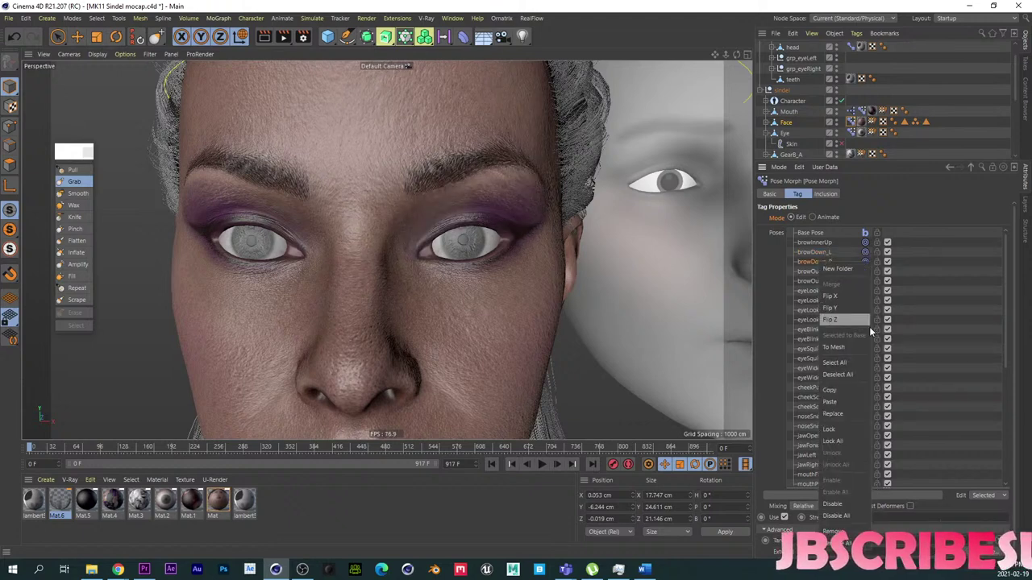
click(852, 414)
right_click(822, 264)
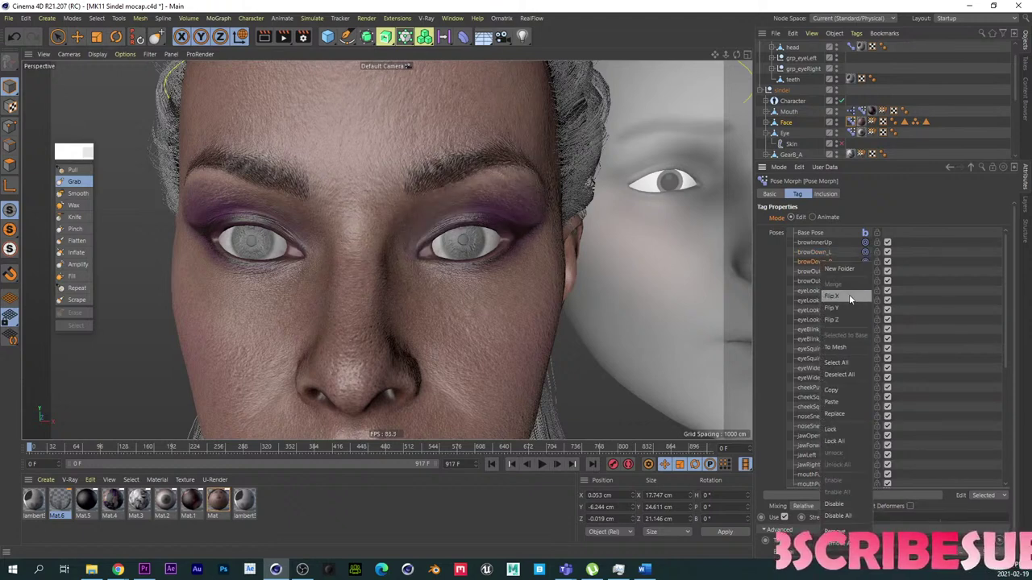
click(849, 297)
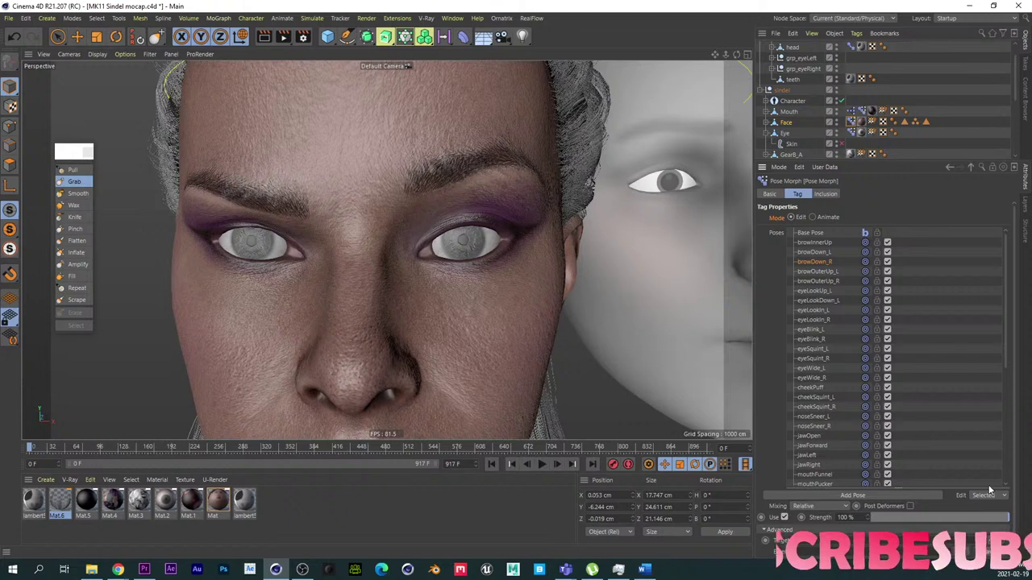
Step: Make browOuterUp_L the active Face pose and set the Grab brush to direction Y with a size of about 67
click(822, 272)
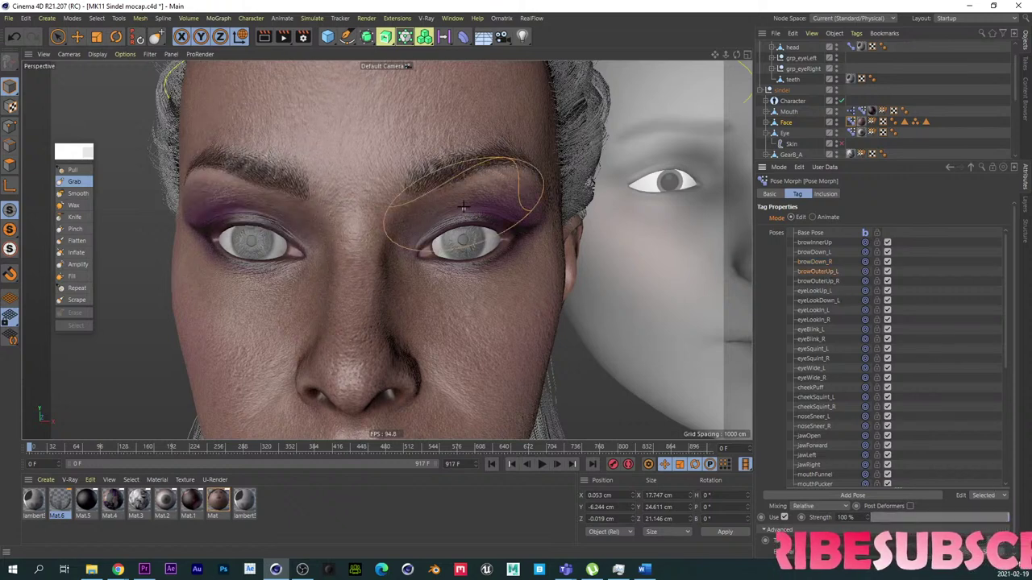
alt+middle_drag(472, 202, 392, 217)
alt+right_drag(392, 216, 421, 203)
alt+drag(422, 202, 419, 206)
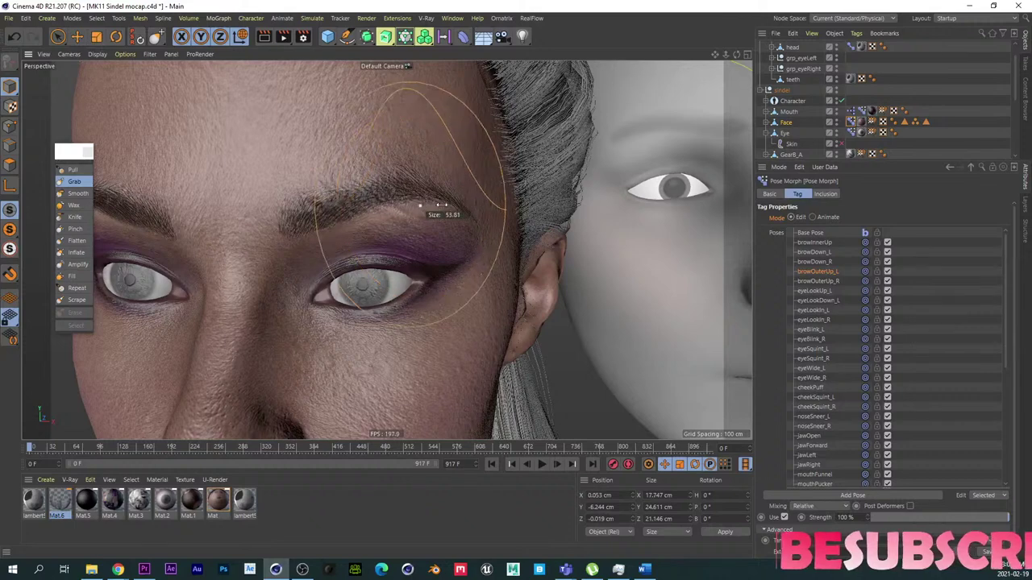
click(71, 182)
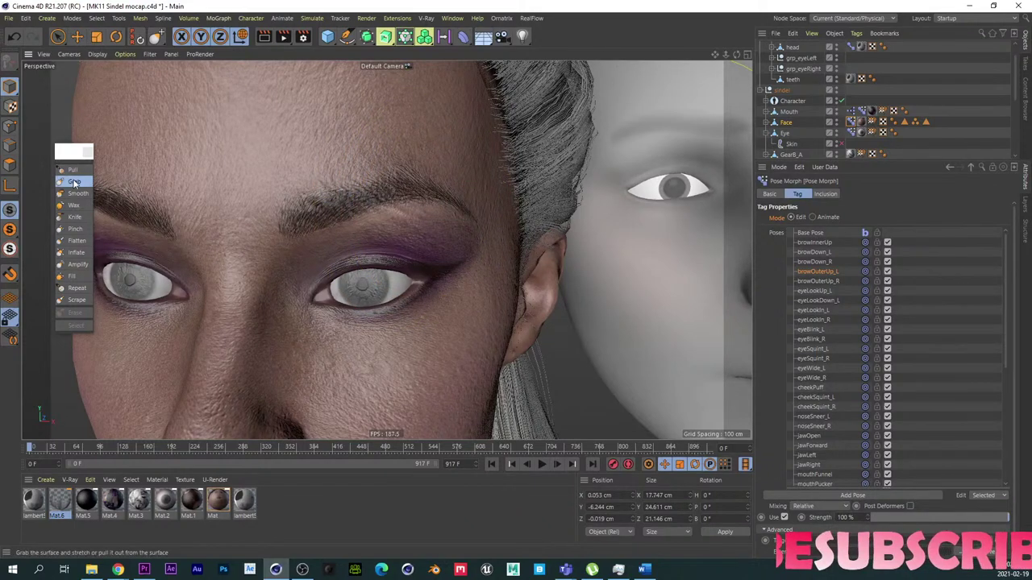
click(821, 273)
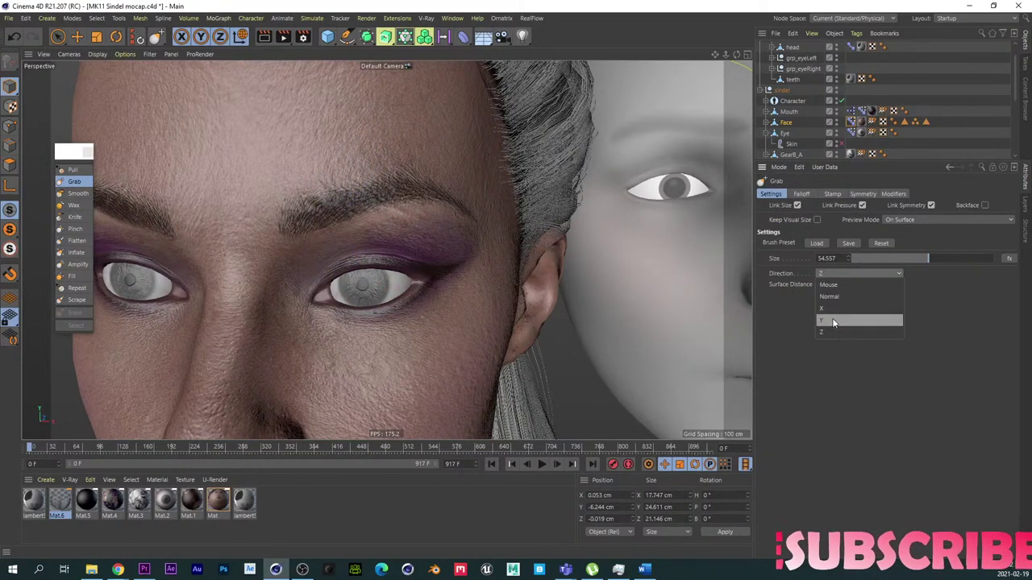
middle_drag(414, 191, 442, 194)
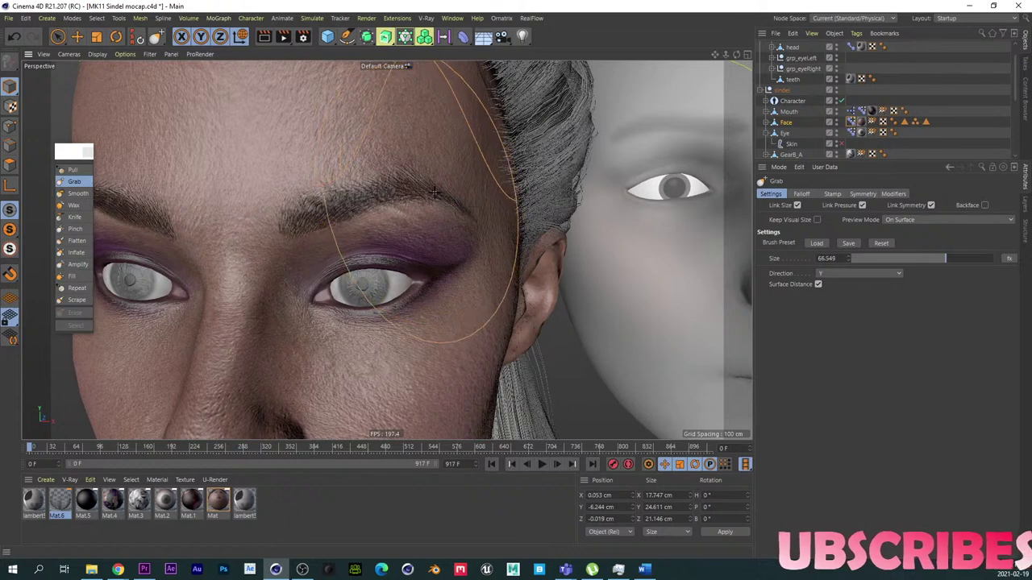
Step: Grab the left brow's outer part upward in the browOuterUp_L pose and check it by varying the strength
drag(438, 196, 433, 183)
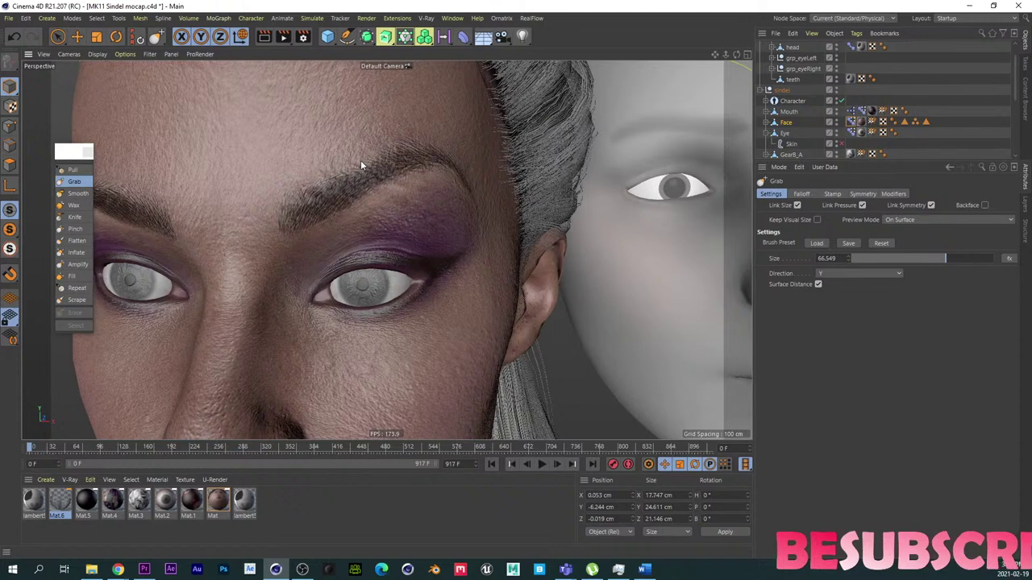
drag(458, 163, 453, 162)
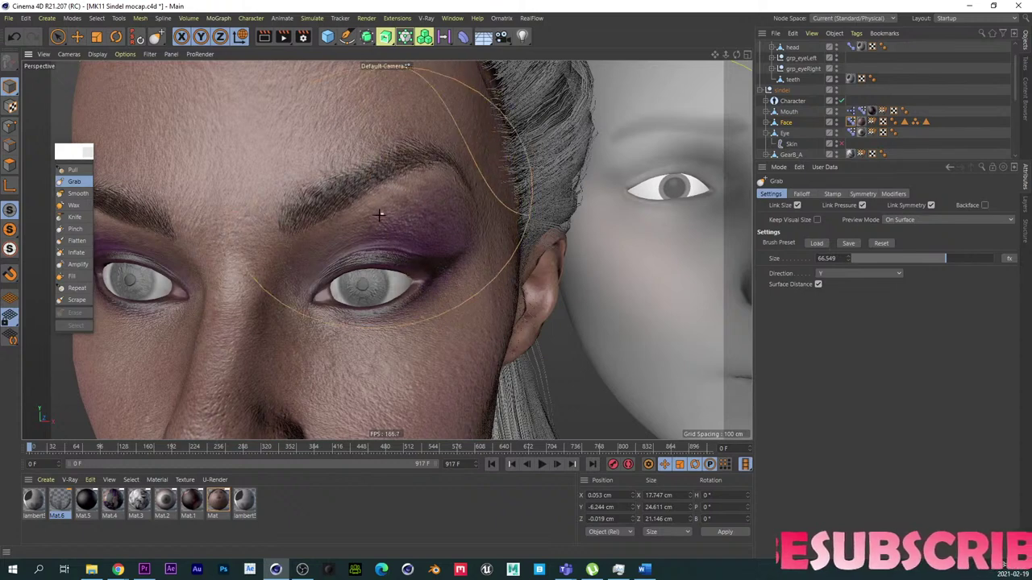
alt+right_drag(375, 216, 323, 224)
alt+drag(323, 223, 441, 253)
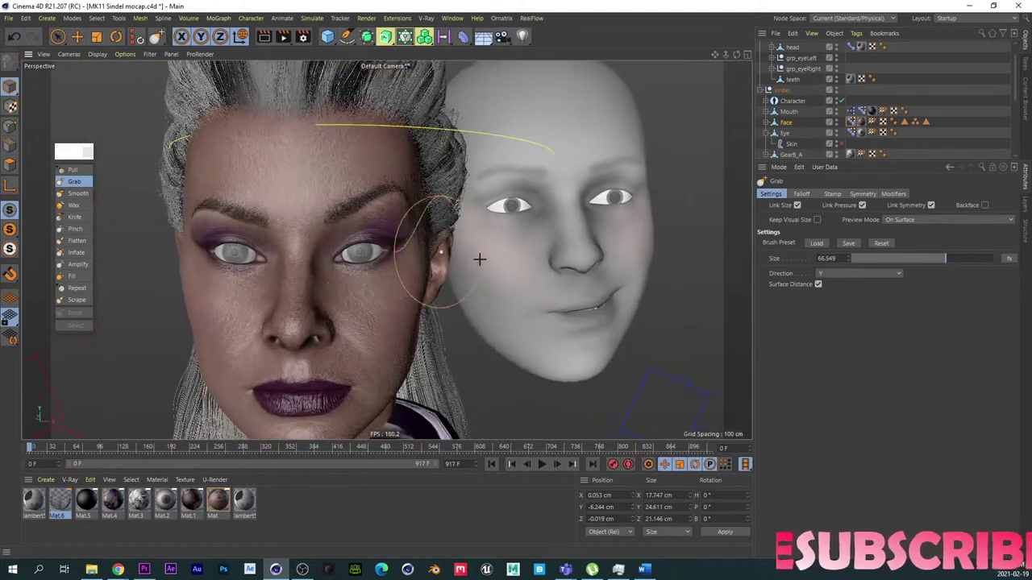
click(851, 123)
drag(973, 518, 1009, 519)
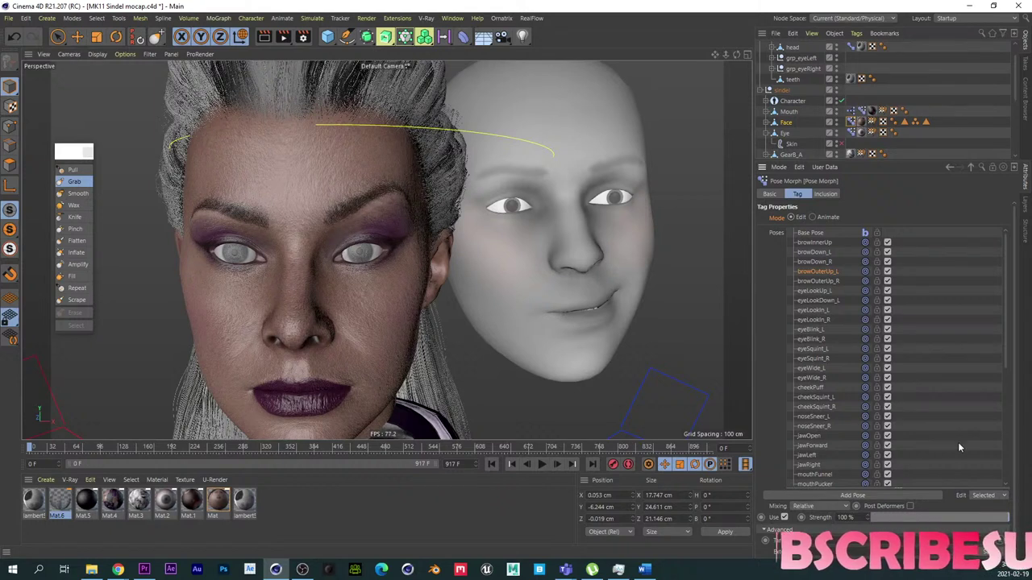
Step: Copy the browOuterUp_L pose into browOuterUp_R, flip that pose on X and lower its strength to 0%
right_click(821, 274)
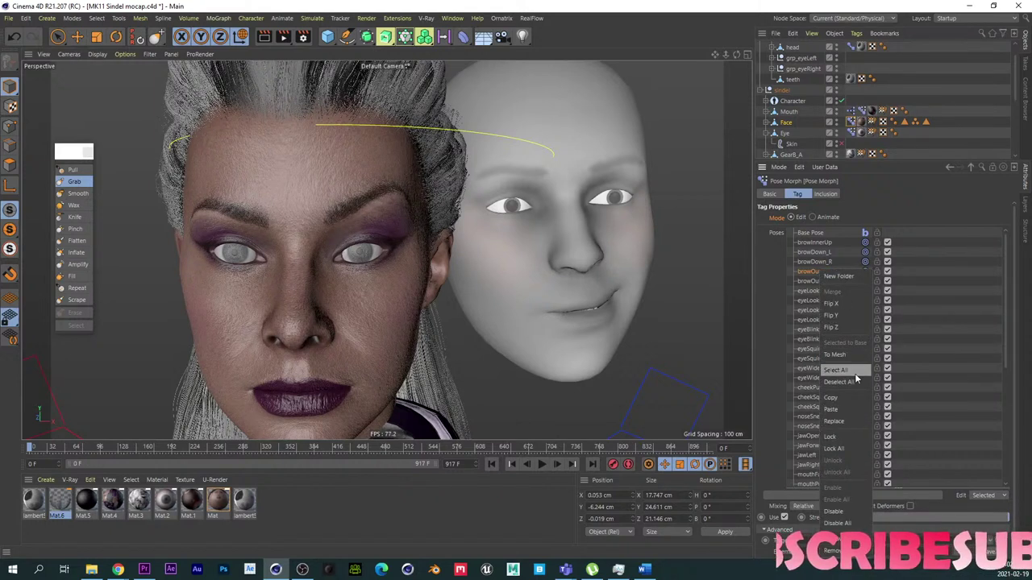
click(846, 397)
right_click(826, 280)
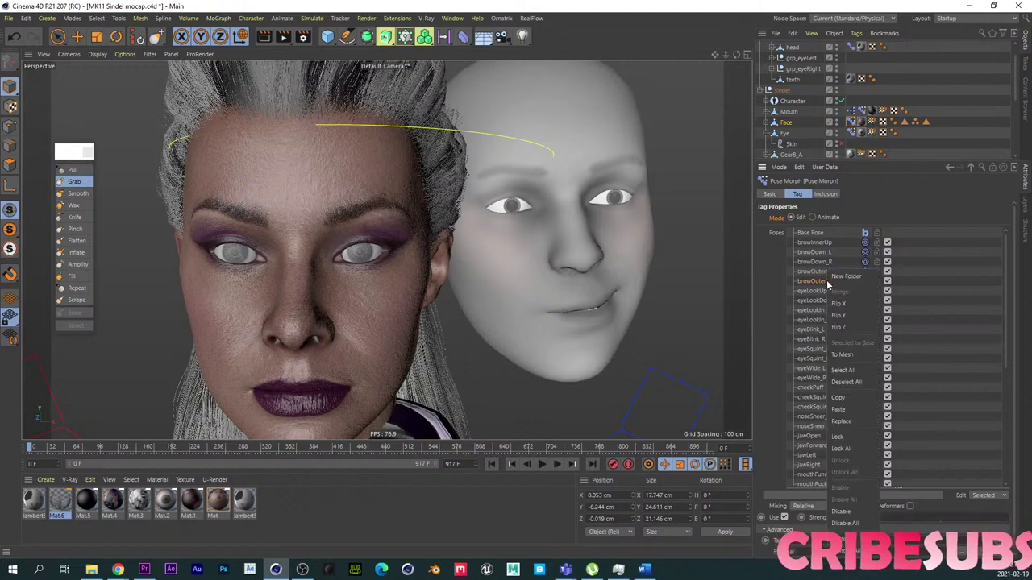
right_click(814, 281)
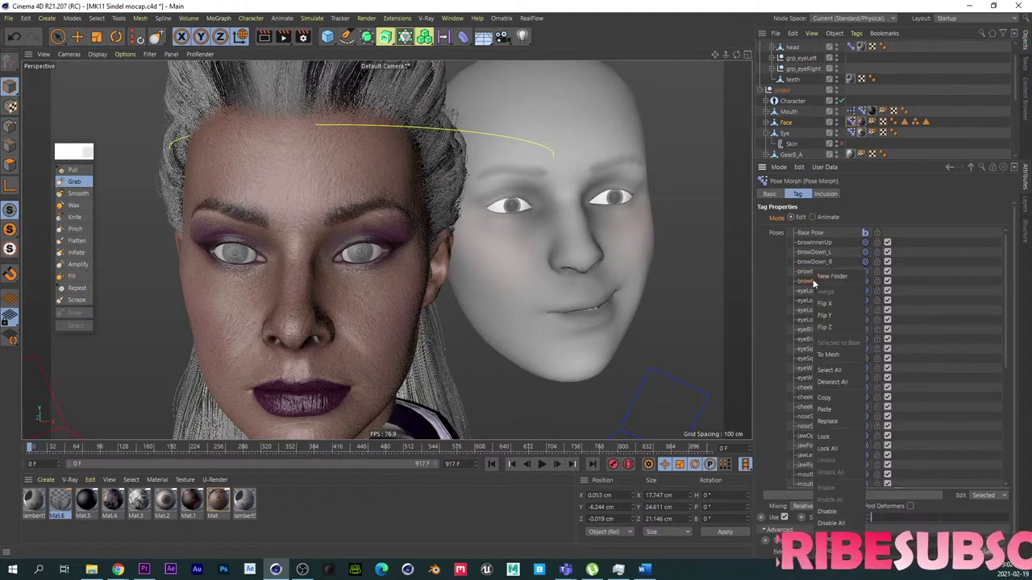
click(838, 305)
drag(886, 518, 771, 518)
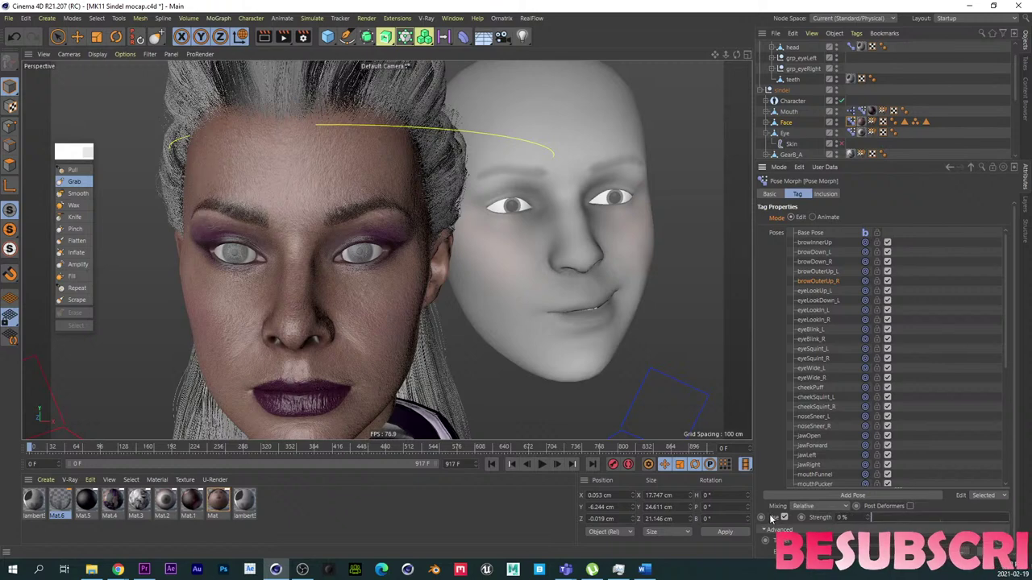
Step: Return to the browOuterUp_L pose and grab the skin between the left upper eyelid and brow slightly upward
click(822, 274)
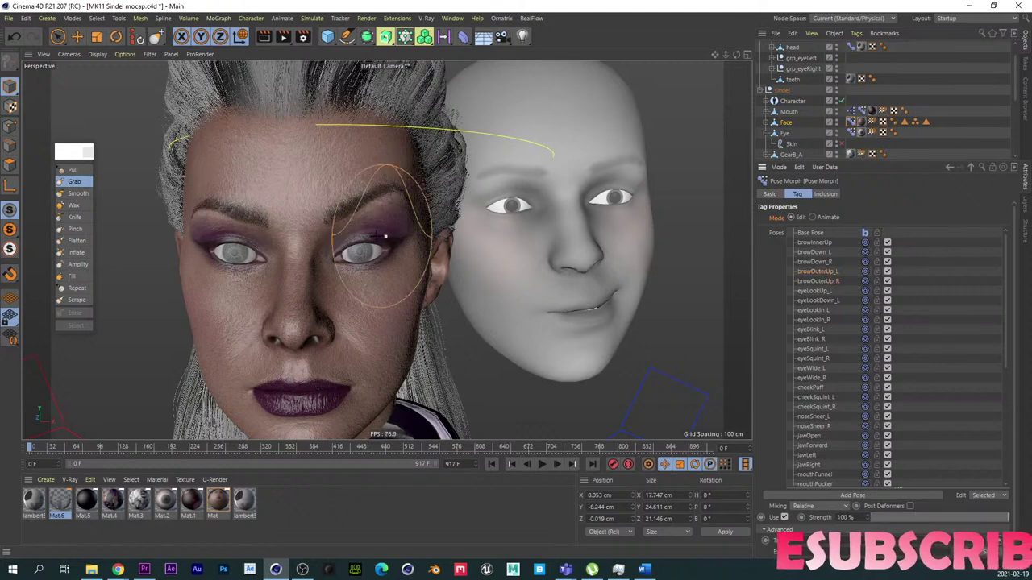
scroll(379, 234, up, 5)
middle_drag(418, 191, 340, 206)
mouse_move(403, 212)
middle_down()
mouse_move(373, 217)
mouse_move(387, 217)
middle_up()
drag(371, 226, 379, 218)
drag(280, 224, 280, 213)
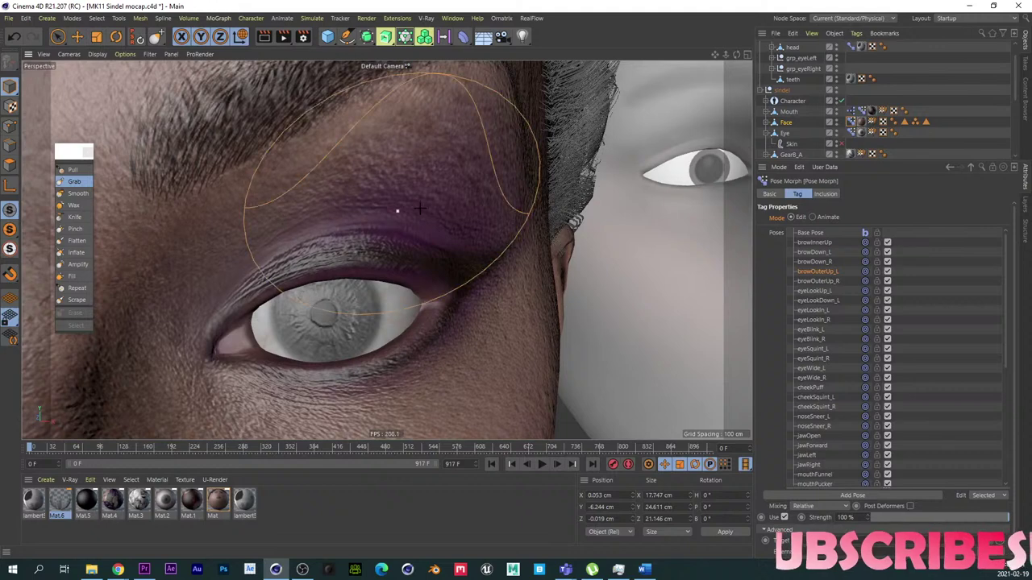
drag(444, 206, 438, 192)
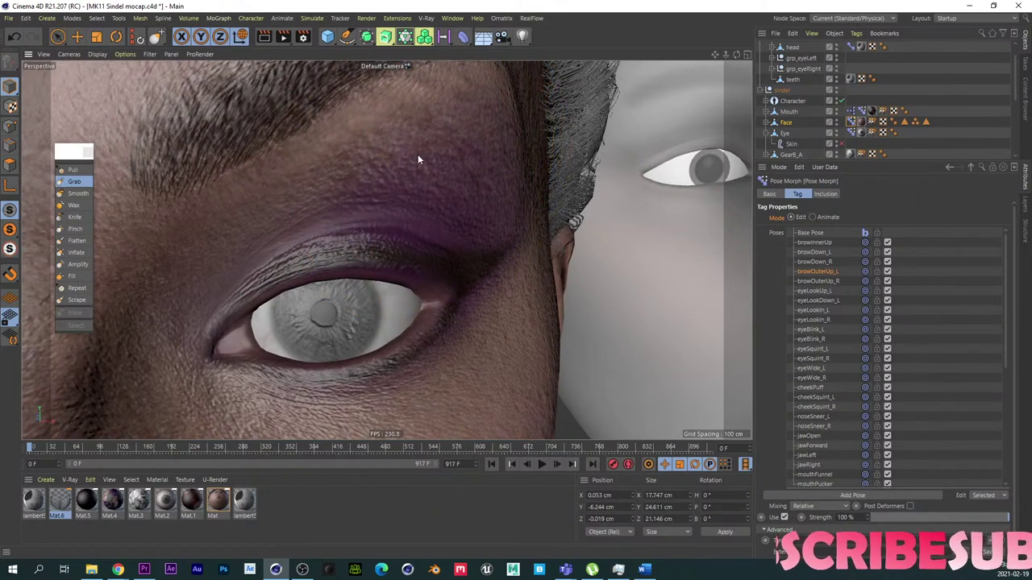
scroll(411, 159, down, 5)
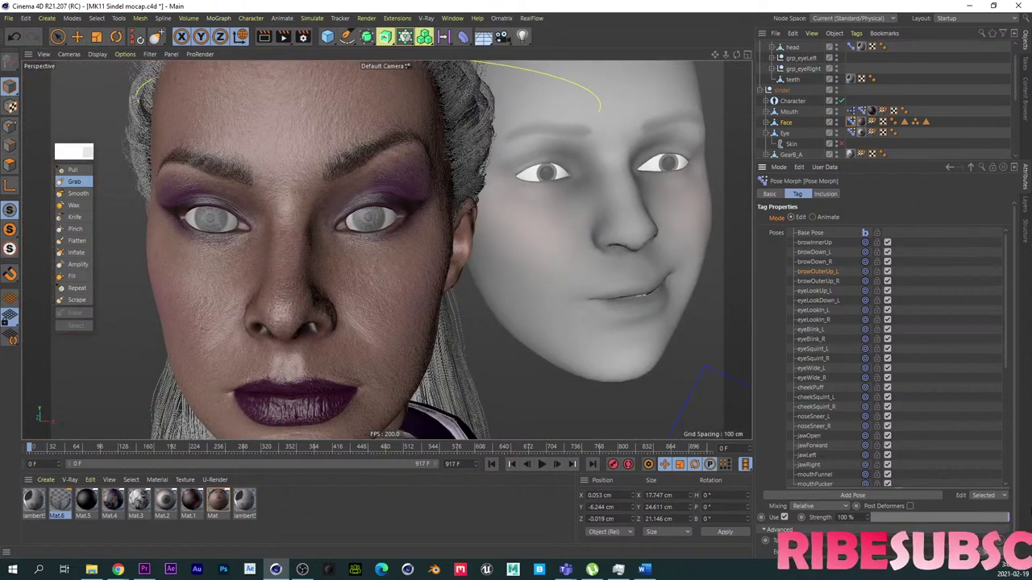
Step: Replace the browOuterUp_R pose with a copy of browOuterUp_L, flip it on X and raise its strength to 100%
right_click(823, 272)
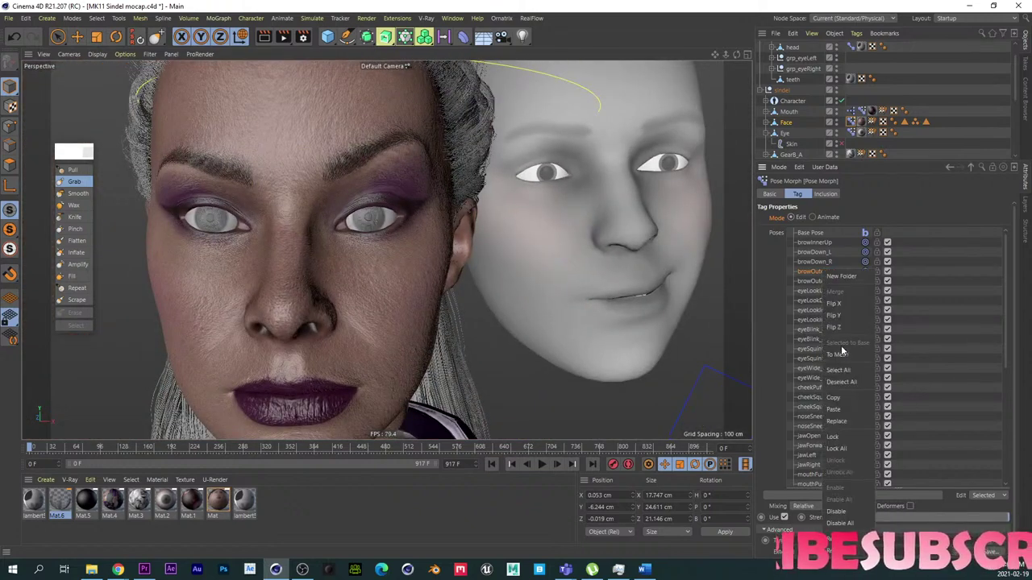
click(842, 398)
right_click(820, 279)
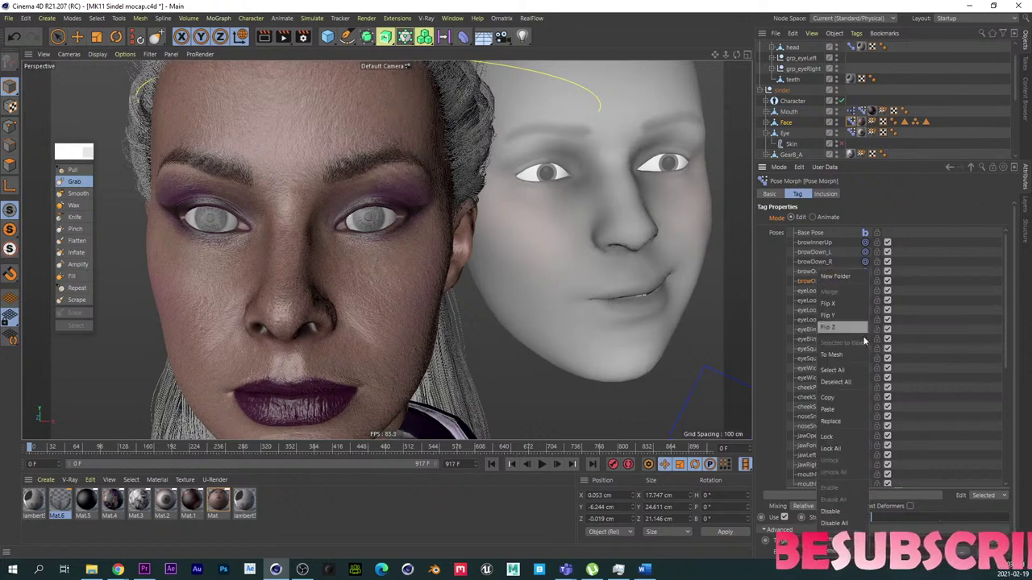
click(839, 422)
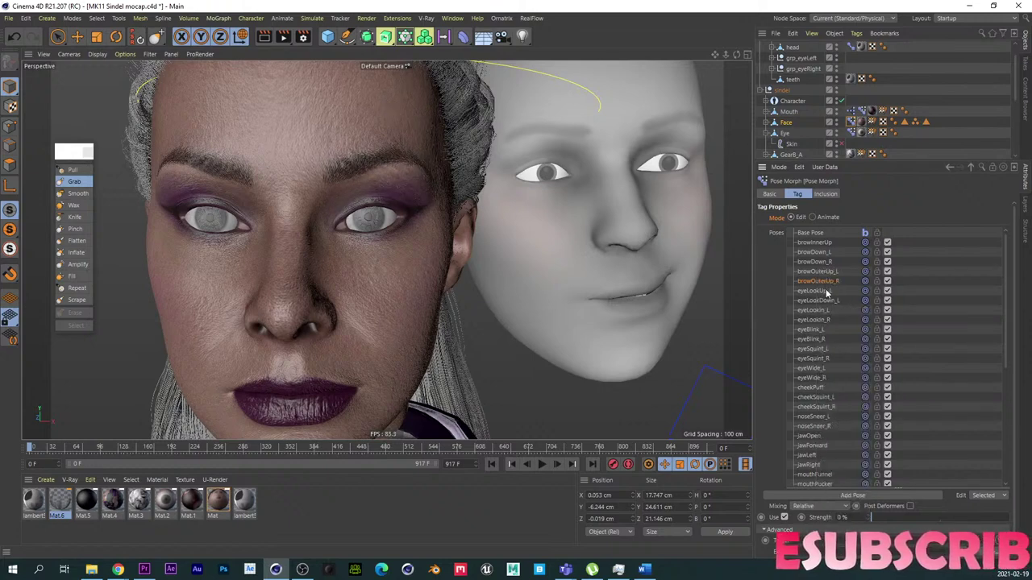
right_click(824, 277)
click(843, 305)
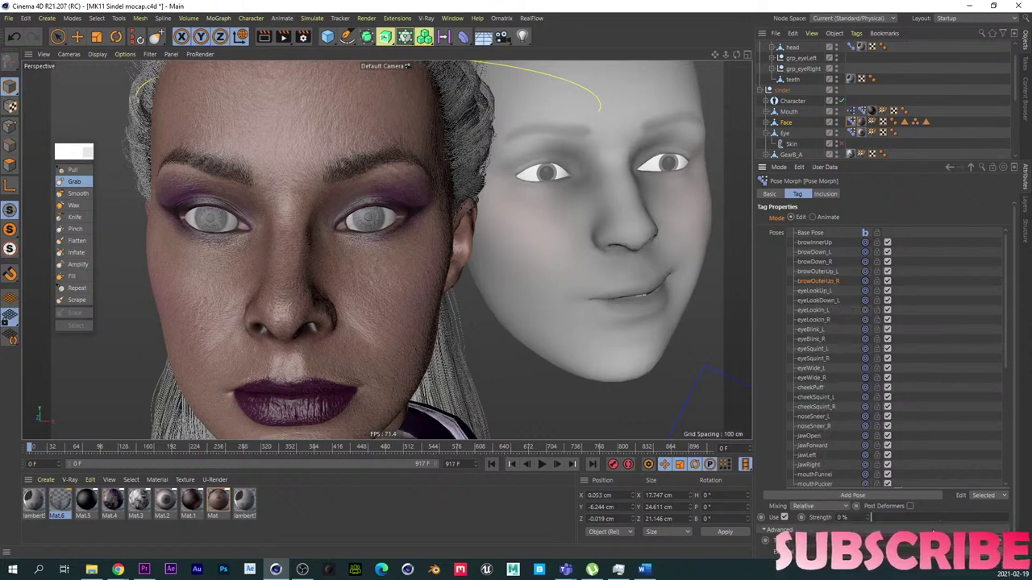
drag(898, 520, 1023, 558)
scroll(263, 251, down, 5)
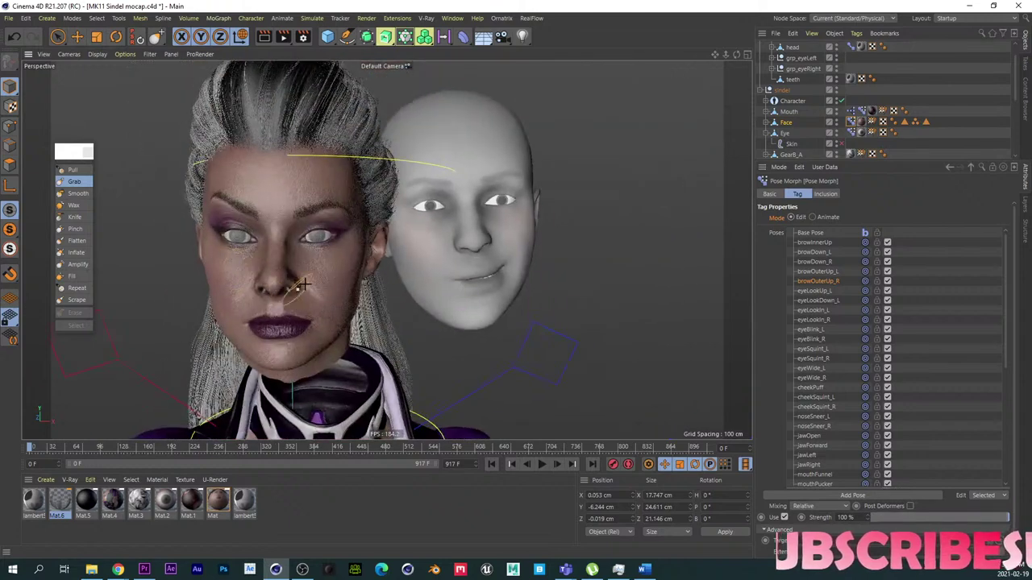
alt+middle_drag(316, 325, 455, 243)
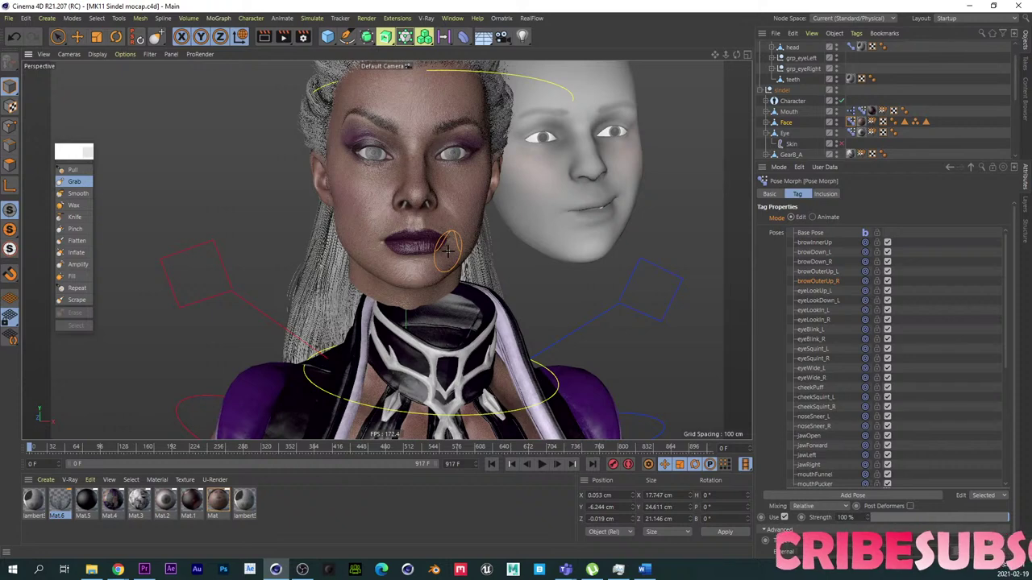
alt+right_drag(440, 200, 468, 186)
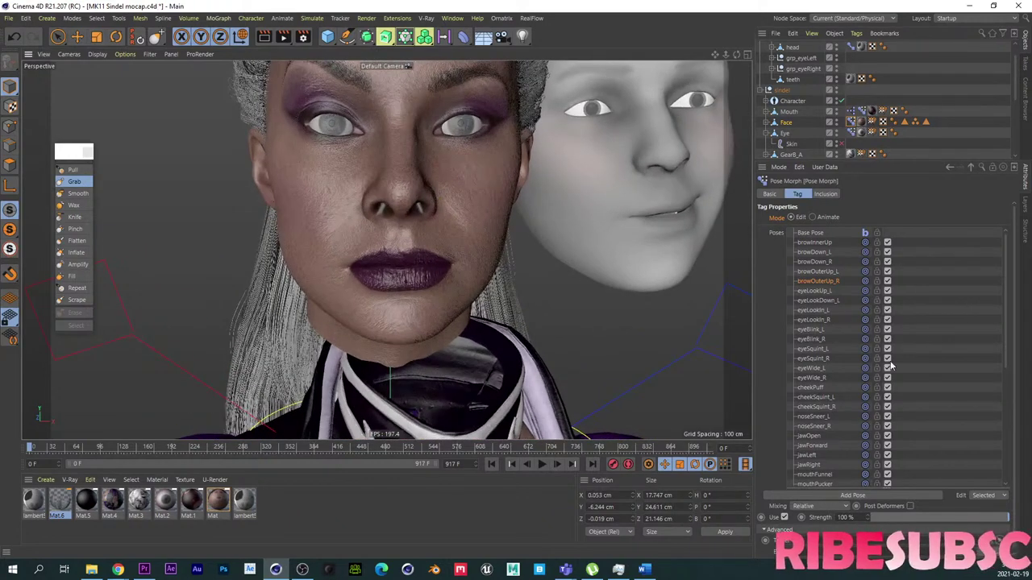
Step: Make mouthClose the active Face pose at 100% strength and enlarge the Grab brush to about 76
drag(1001, 331, 1013, 453)
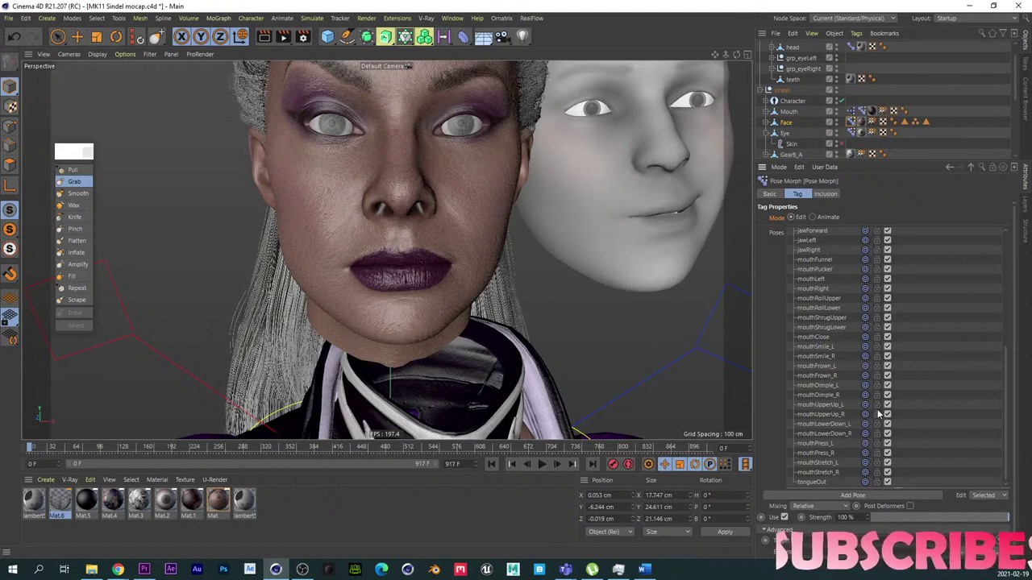
click(819, 318)
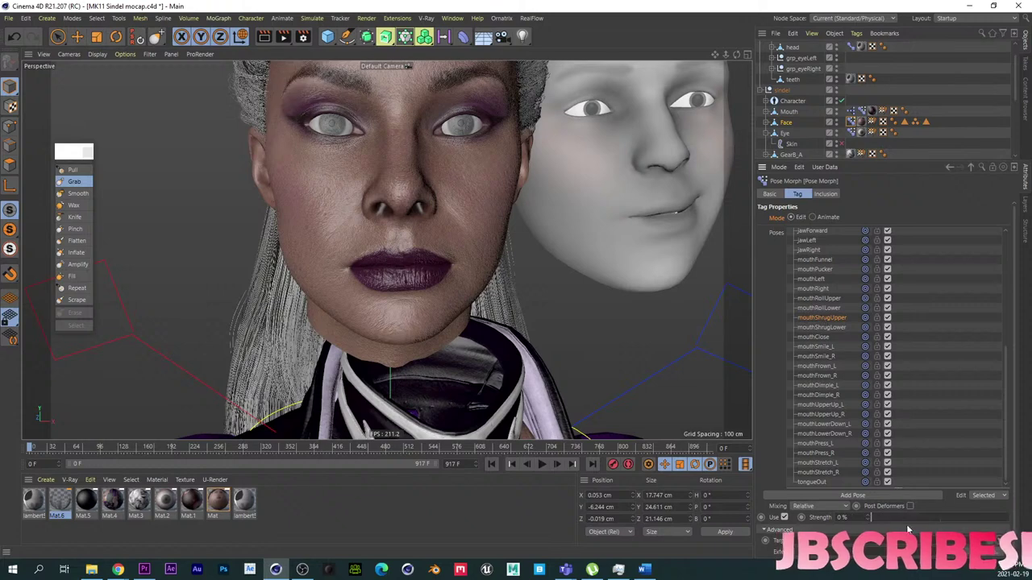
drag(909, 517, 801, 523)
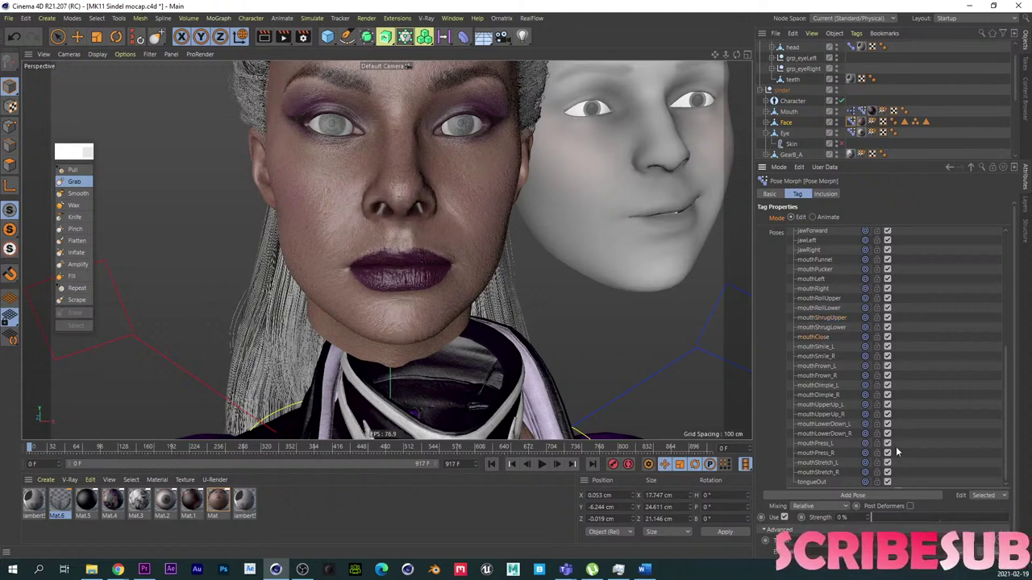
drag(893, 519, 1008, 517)
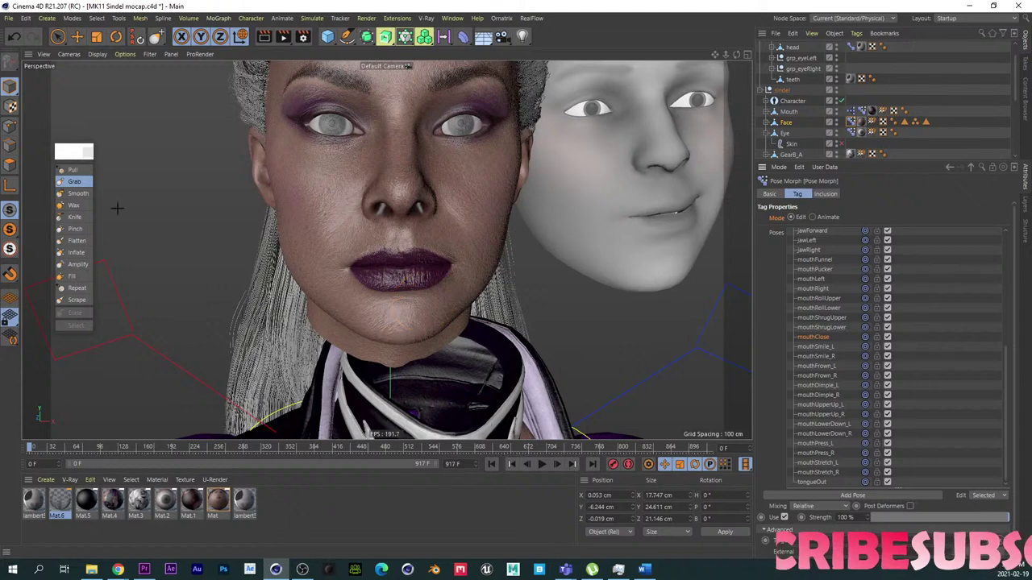
click(78, 182)
scroll(382, 292, up, 5)
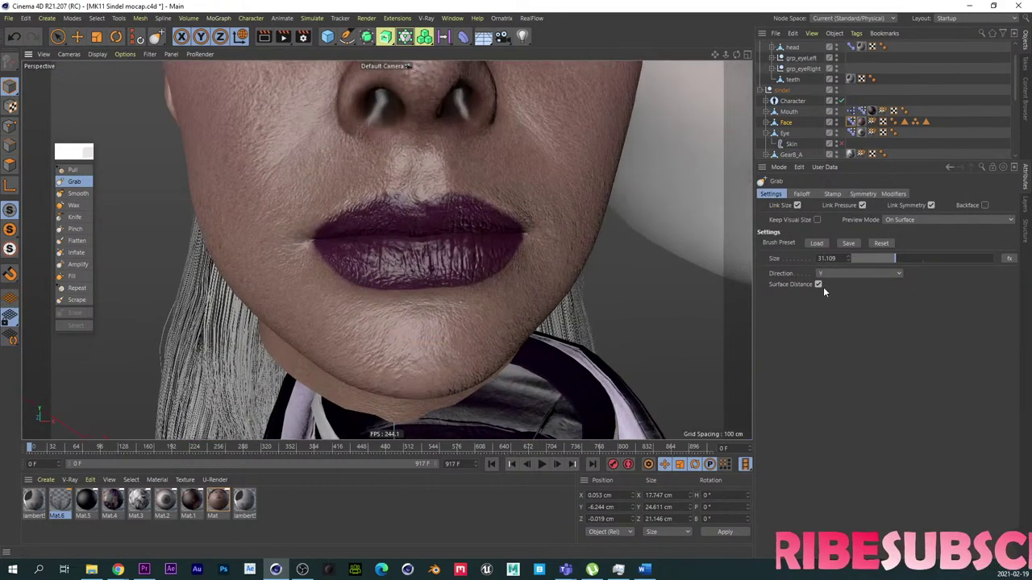
middle_drag(433, 255, 476, 253)
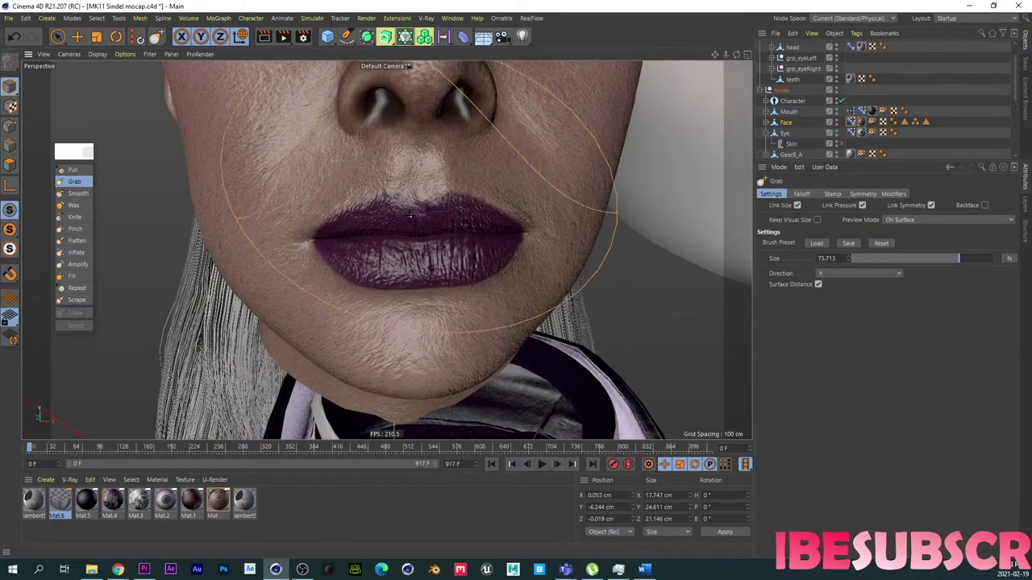
Step: Grab the upper lip downward in the mouthClose pose and try pulling the lower lip up to meet it
mouse_move(410, 216)
mouse_down()
mouse_move(413, 239)
mouse_move(439, 230)
mouse_up()
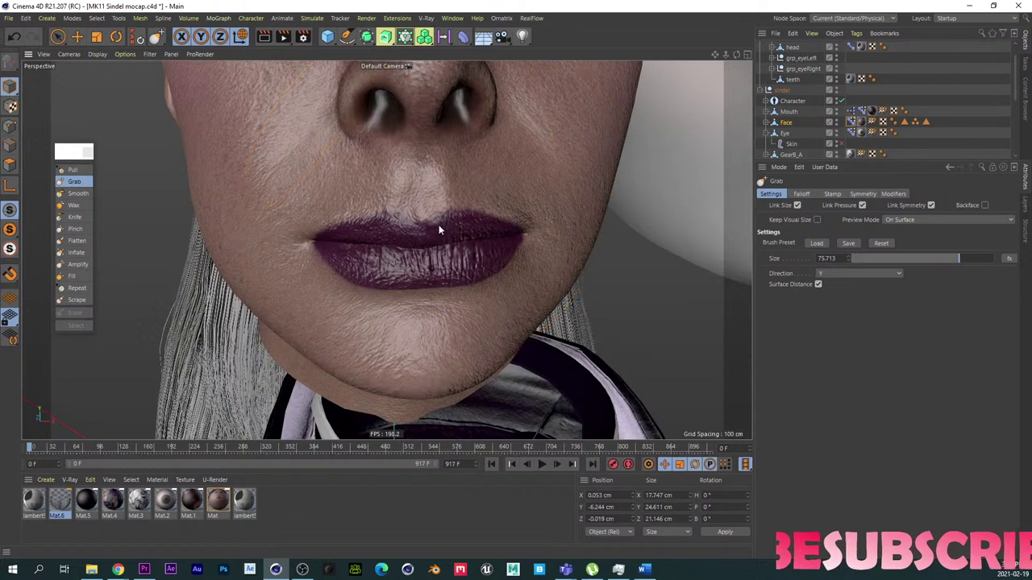
drag(401, 265, 398, 221)
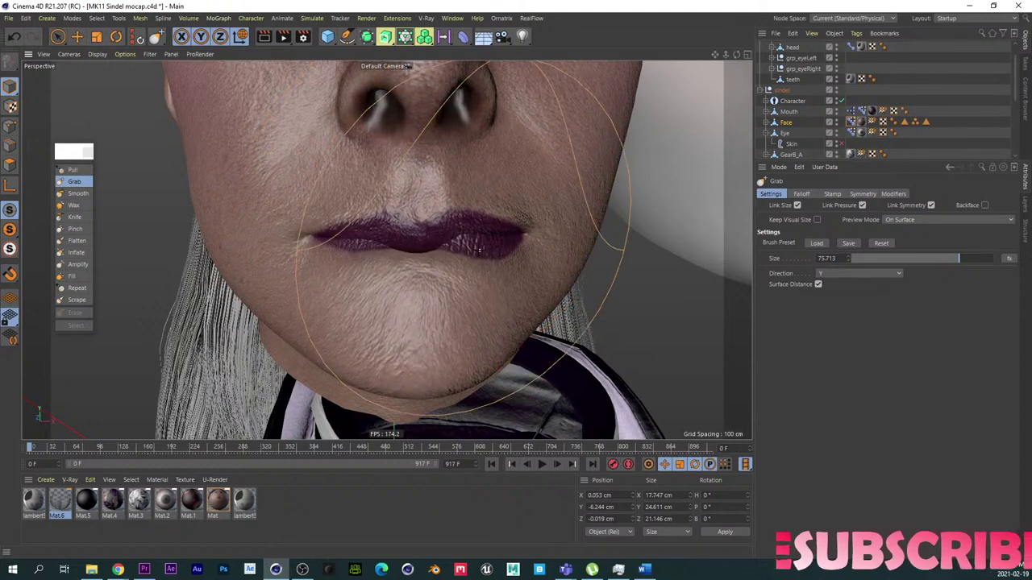
key(ctrl+z)
key(ctrl+z)
Step: Turn on X (YZ) symmetry for the Grab brush and pull the lower lip upward
click(862, 194)
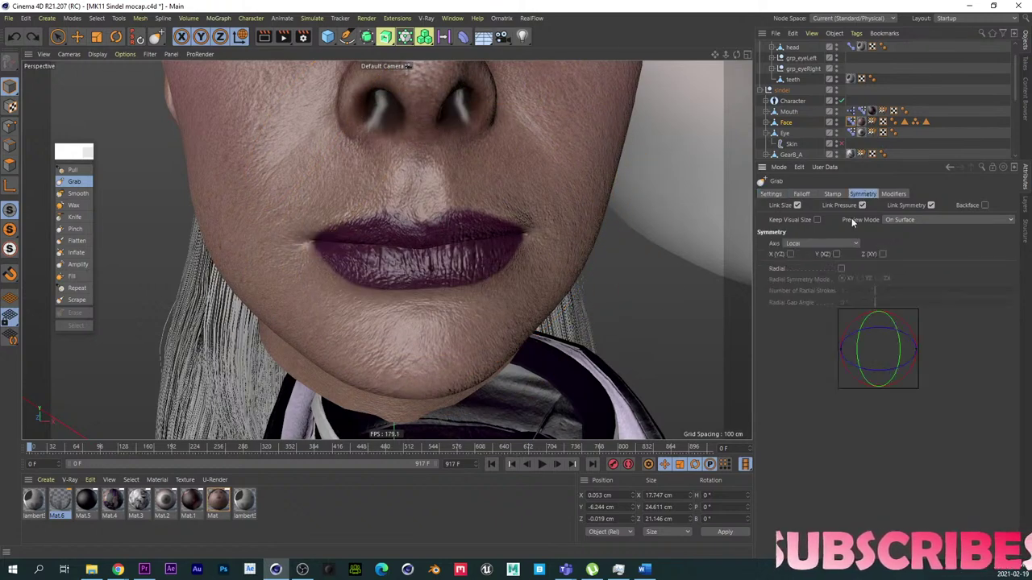
click(791, 254)
mouse_move(389, 266)
mouse_down()
mouse_move(382, 229)
mouse_move(380, 253)
mouse_move(748, 232)
mouse_up()
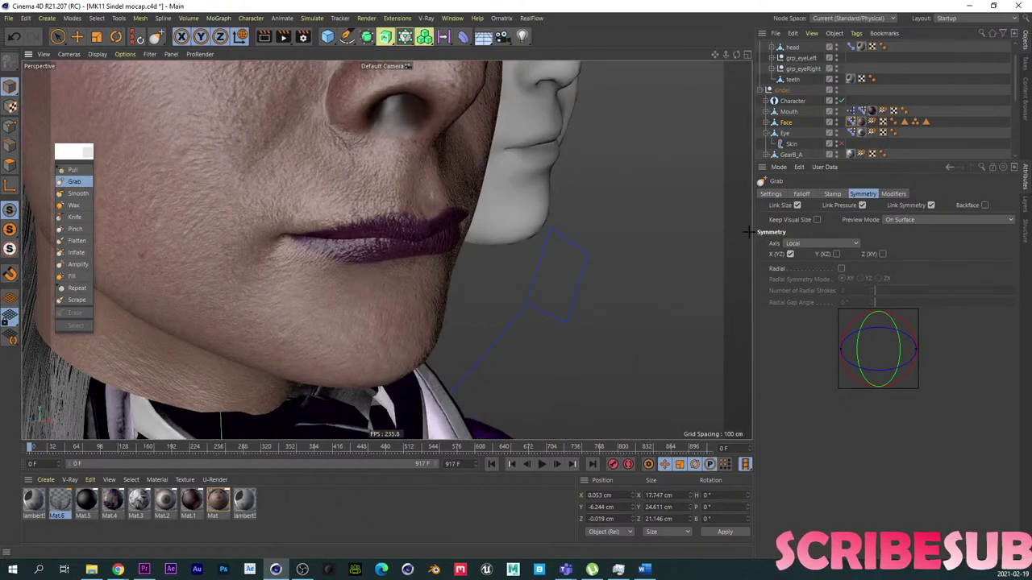
Step: Try grabbing the lips along direction Z from the side, and undo the last lower-lip grabs
click(773, 195)
click(826, 274)
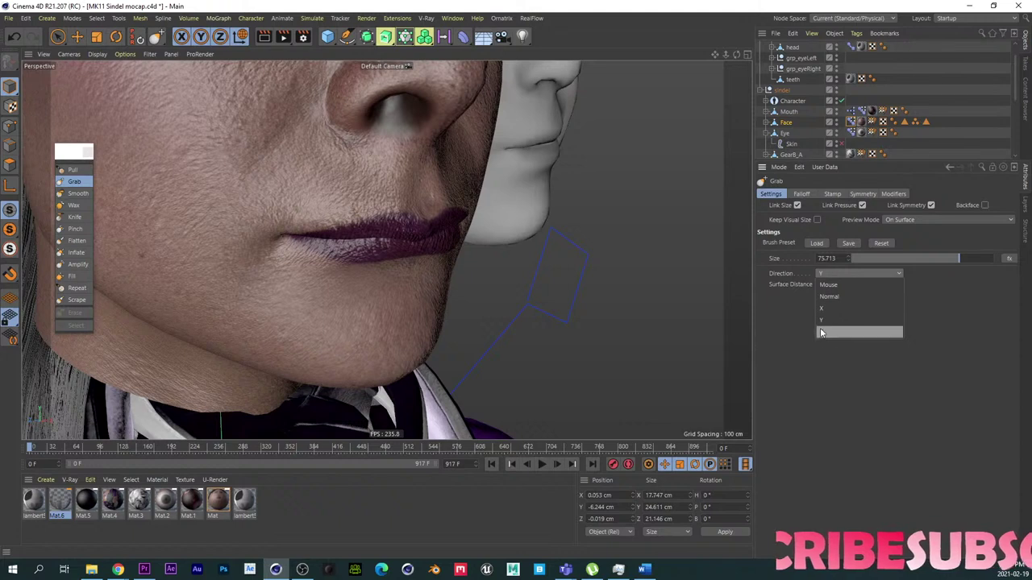
mouse_move(351, 260)
mouse_down()
mouse_move(402, 257)
mouse_move(404, 223)
mouse_move(410, 248)
mouse_up()
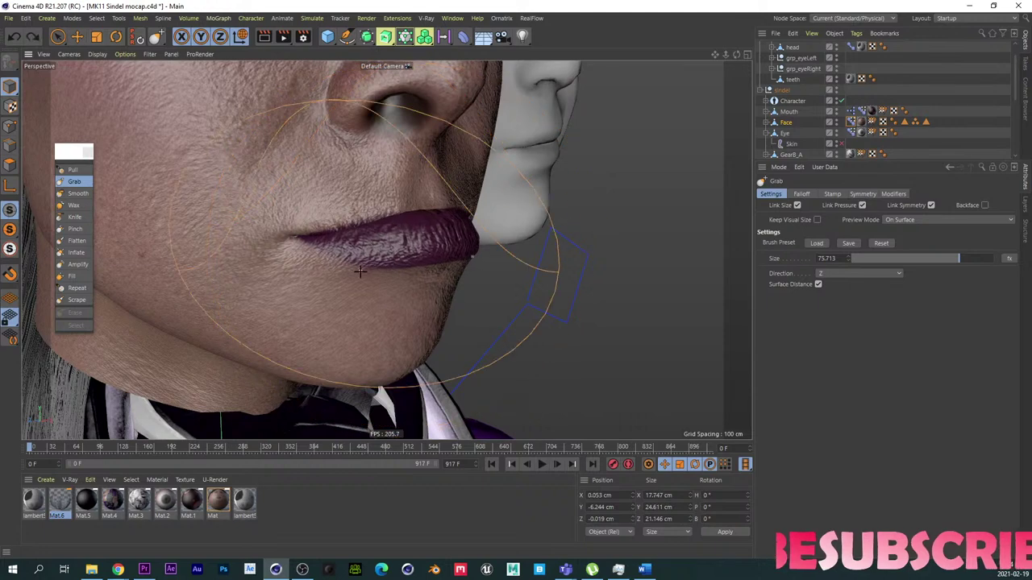
key(ctrl+z)
key(ctrl+z)
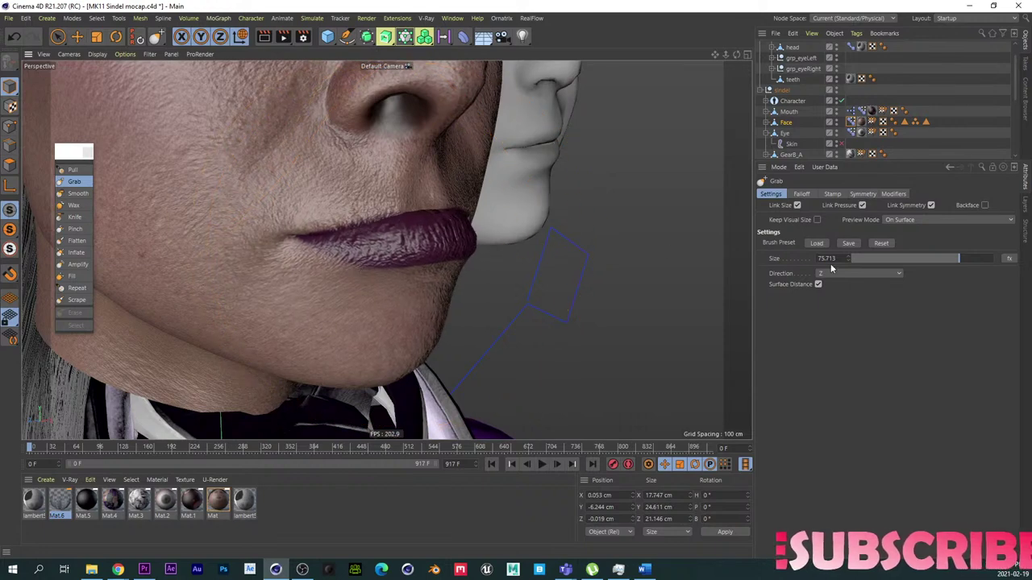
Step: Set the Grab direction to Y, pull the lips well upward in mouthClose, and lower that pose's strength to 0%
click(829, 274)
click(832, 319)
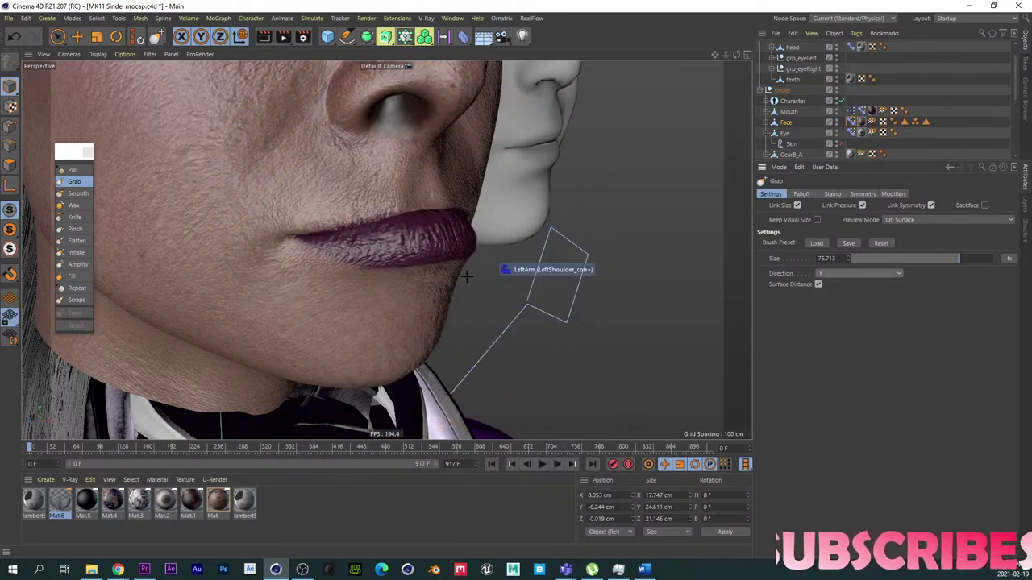
mouse_move(345, 250)
mouse_down()
mouse_move(345, 241)
mouse_move(285, 255)
mouse_up()
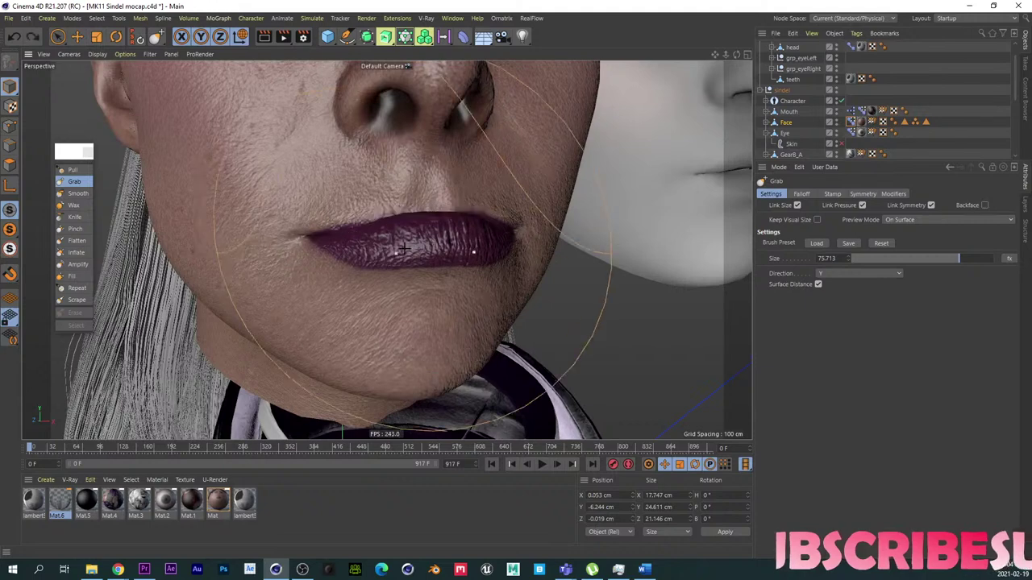
mouse_move(410, 246)
mouse_down()
mouse_move(410, 222)
mouse_move(358, 222)
mouse_up()
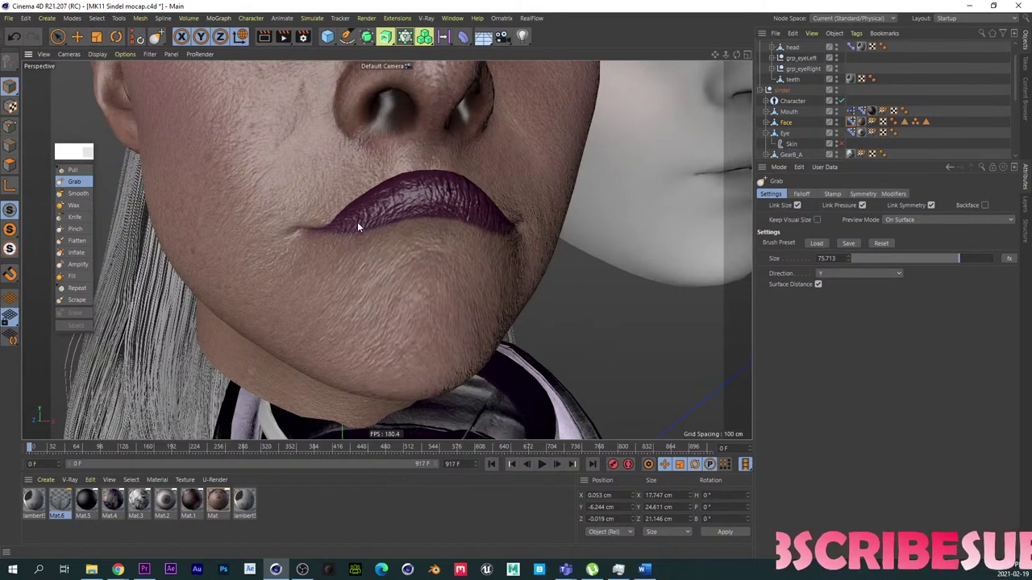
mouse_move(435, 233)
alt+mouse_down()
mouse_move(399, 234)
mouse_move(448, 207)
mouse_move(472, 232)
mouse_move(374, 266)
alt+mouse_up()
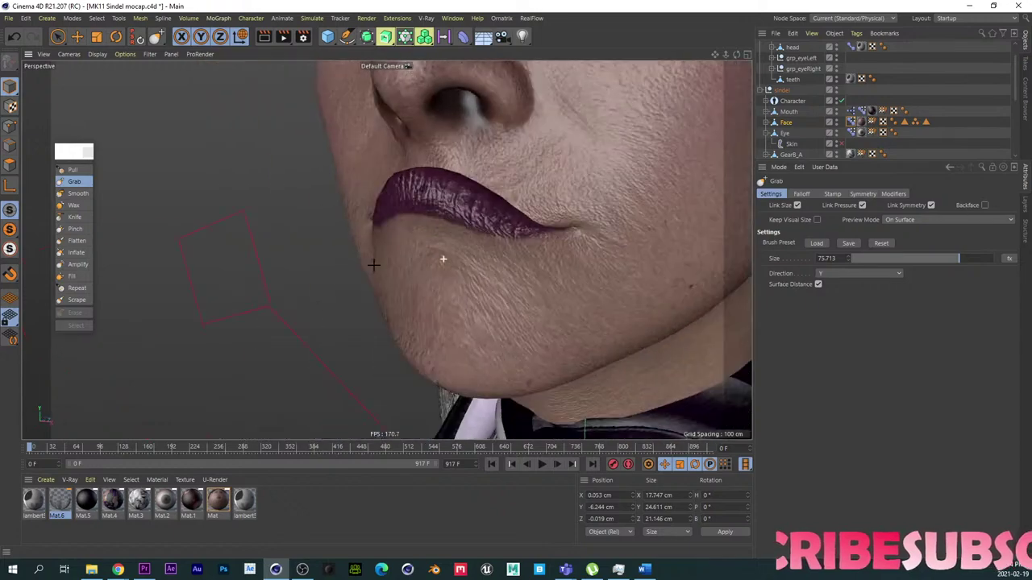
alt+right_drag(410, 253, 348, 263)
mouse_move(438, 294)
alt+mouse_down()
mouse_move(610, 288)
mouse_move(475, 295)
alt+mouse_up()
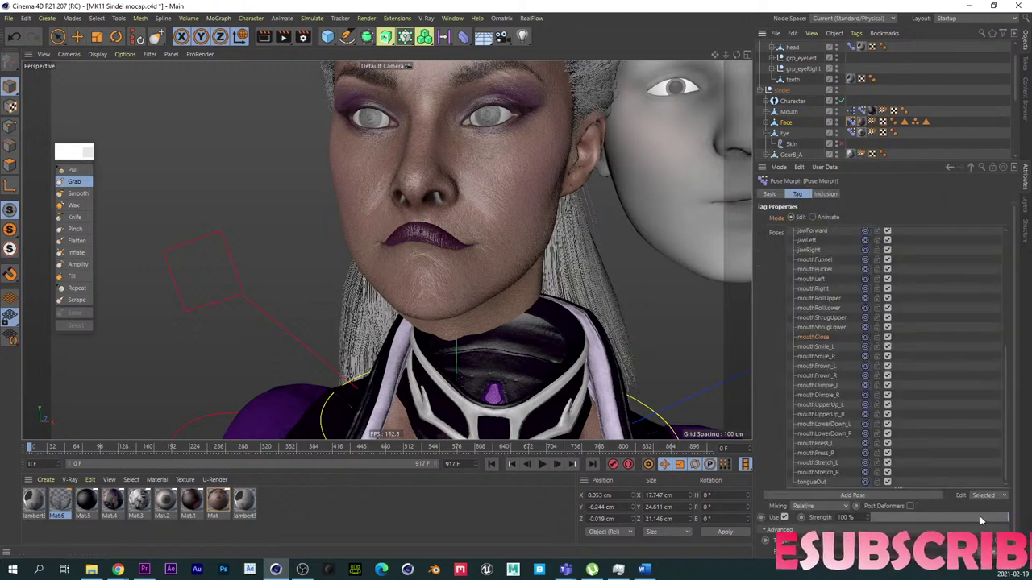
drag(979, 518, 806, 481)
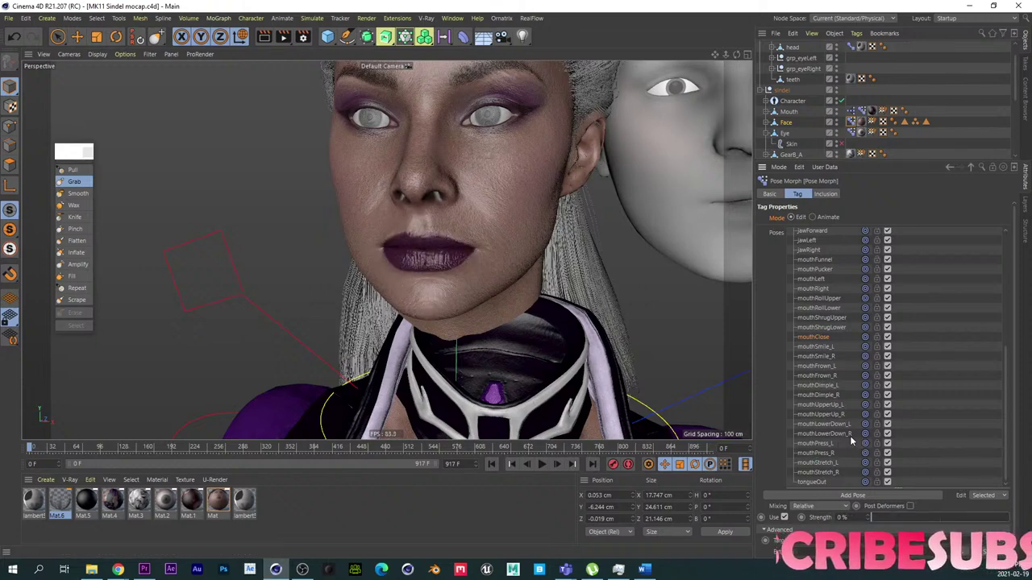
Step: Make mouthDimple_L active at 100% strength and set the Grab brush to direction Mouse with Surface Distance and X symmetry off
click(827, 386)
drag(1028, 512, 1029, 515)
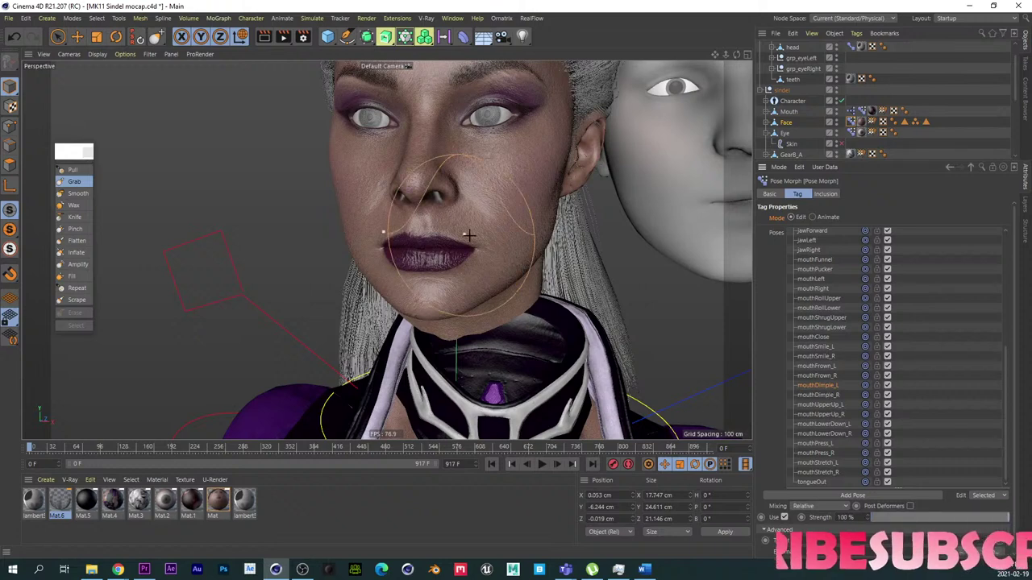
scroll(477, 236, up, 5)
click(75, 184)
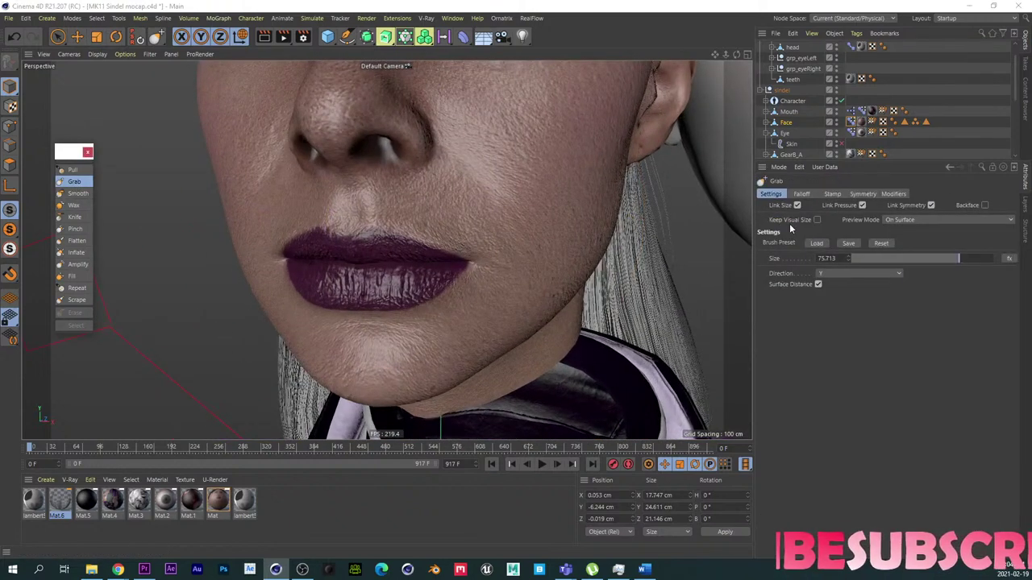
click(823, 274)
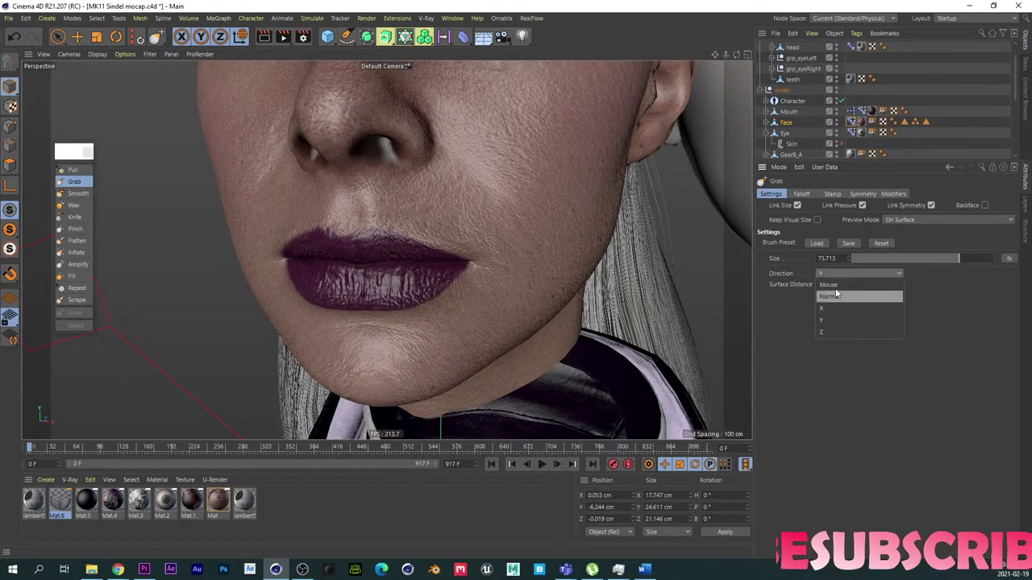
click(829, 285)
click(863, 195)
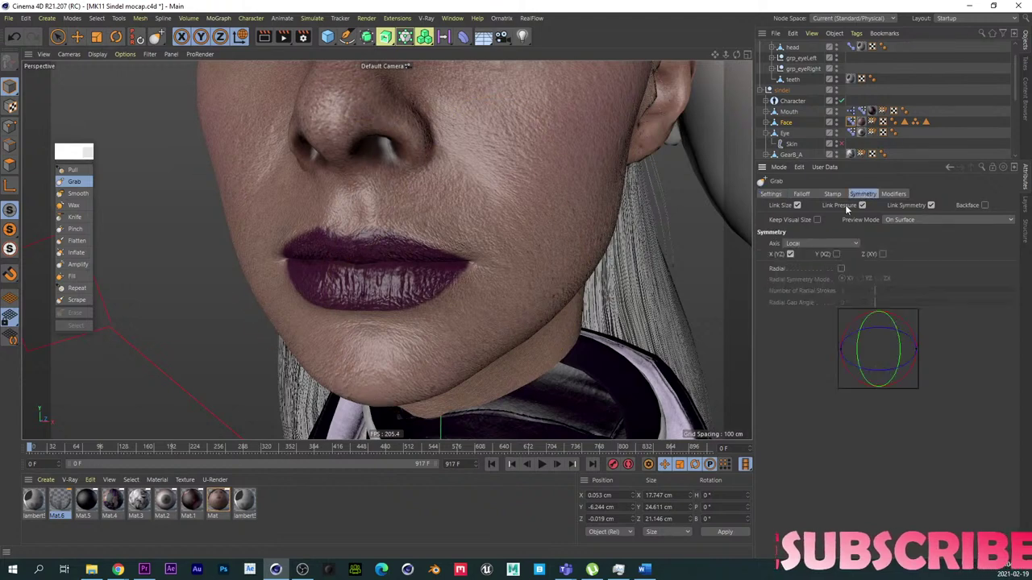
click(772, 195)
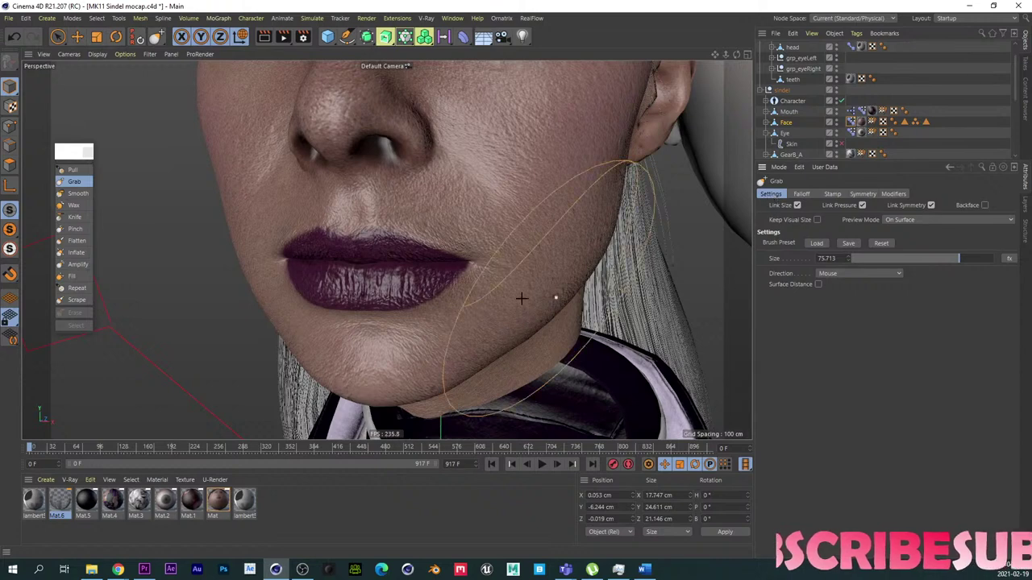
Step: Reduce the Grab brush to a size of about 67 and pull the left mouth corner outward and slightly up
alt+drag(477, 265, 475, 253)
middle_drag(475, 253, 475, 253)
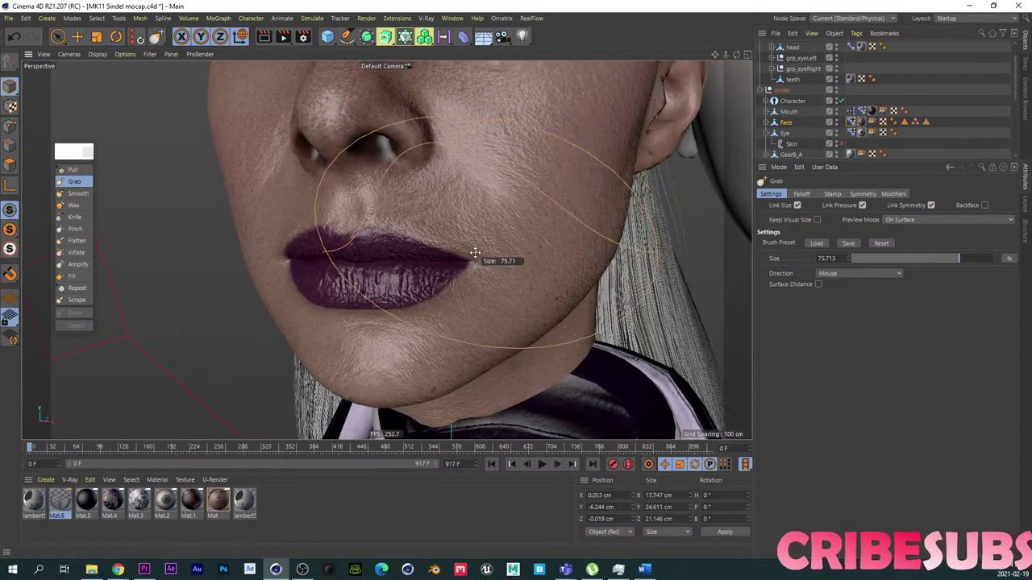
mouse_move(473, 256)
mouse_down()
mouse_move(473, 237)
mouse_move(424, 261)
mouse_move(475, 258)
mouse_up()
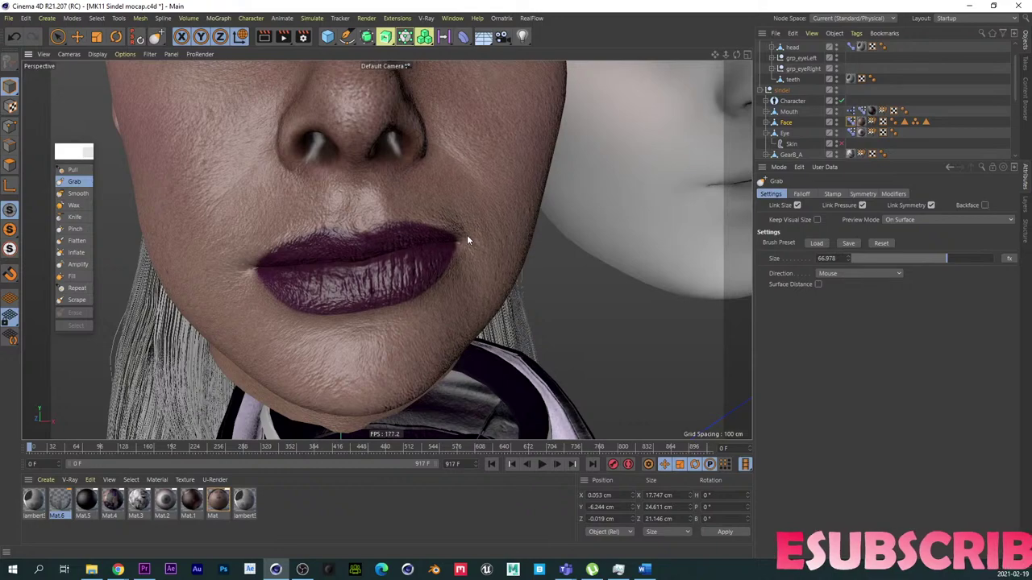
mouse_move(468, 237)
alt+mouse_down()
mouse_move(441, 262)
mouse_move(472, 238)
alt+mouse_up()
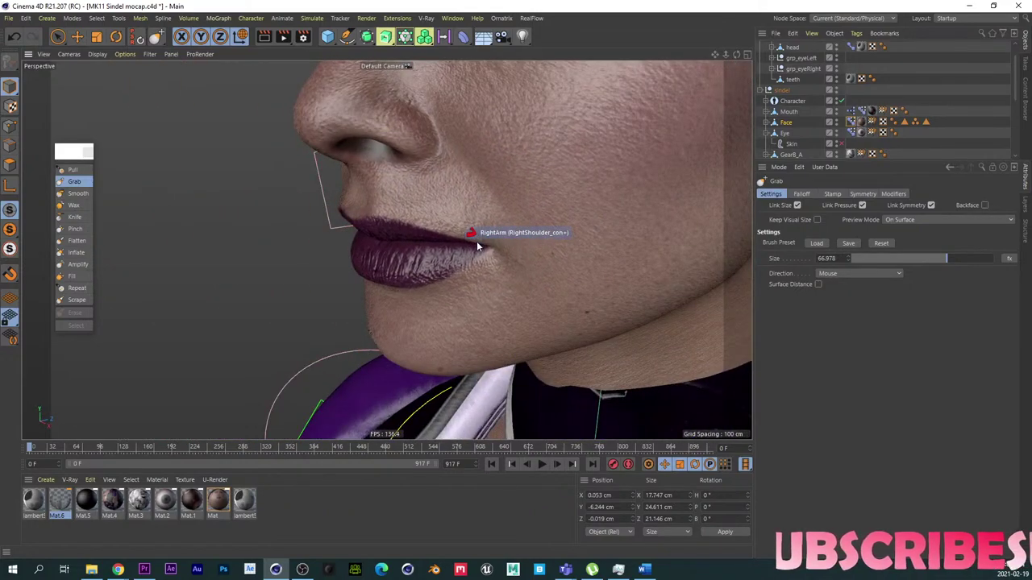
scroll(468, 218, up, 2)
alt+drag(466, 217, 511, 221)
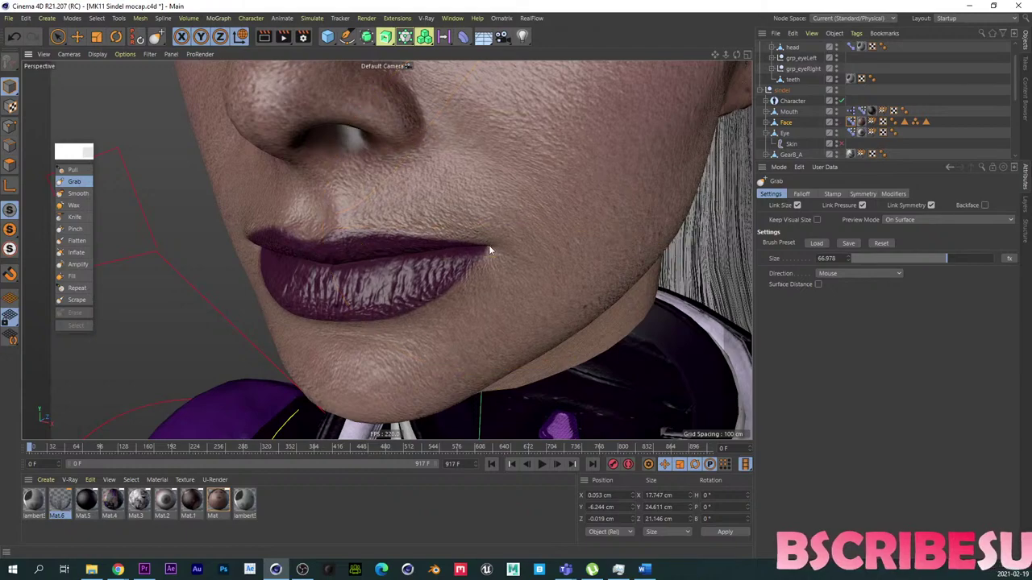
Step: Grab the left mouth corner back along direction Z, and set the Grab direction to Mouse with Surface Distance on
mouse_move(465, 260)
alt+mouse_down()
mouse_move(456, 274)
mouse_move(468, 284)
mouse_move(510, 248)
mouse_move(764, 279)
alt+mouse_up()
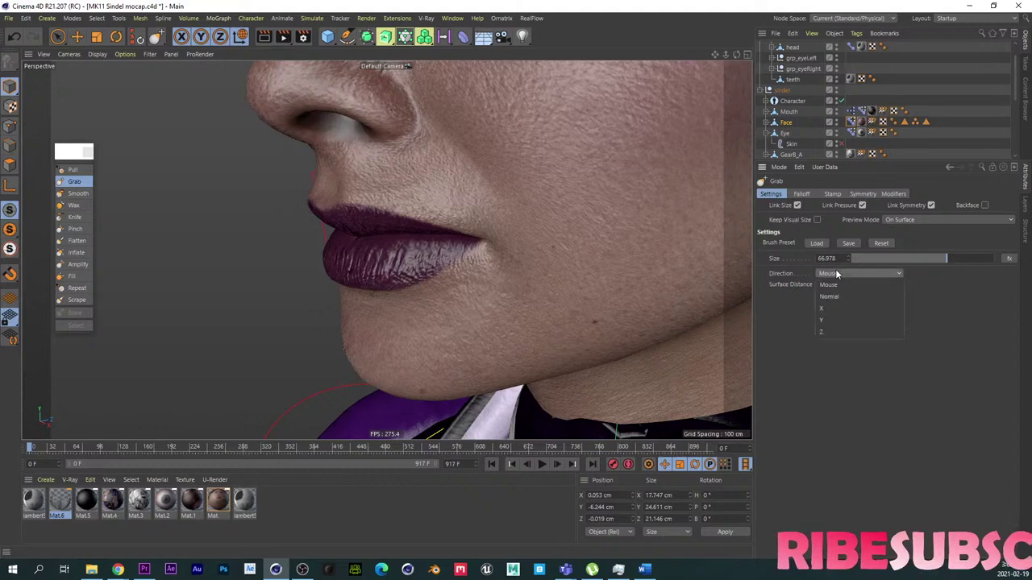
alt+drag(500, 216, 483, 225)
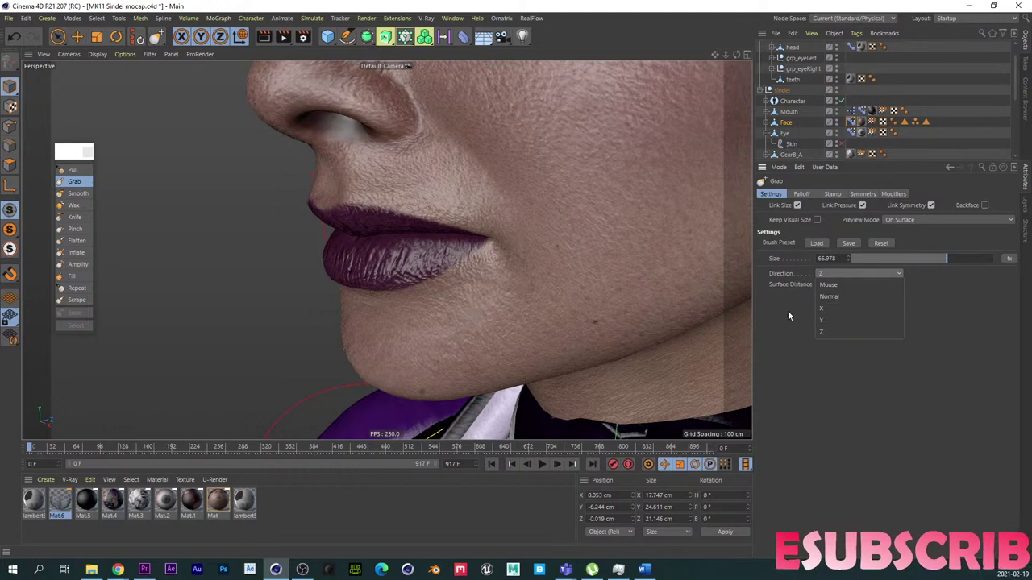
click(820, 282)
click(824, 274)
click(830, 285)
alt+drag(360, 249, 405, 251)
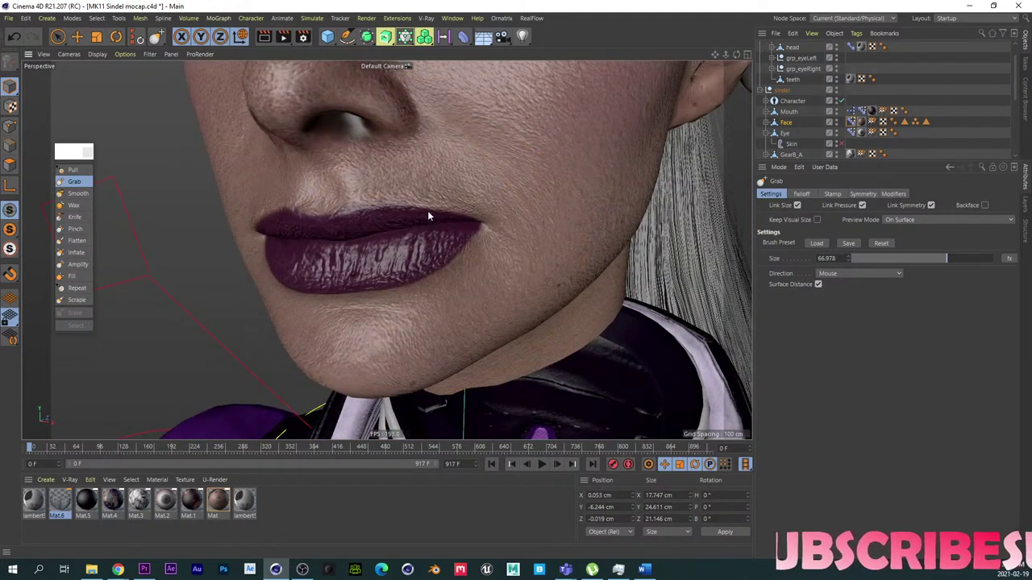
Step: Reduce the Grab brush size to about 39 and check the left mouth corner's shape from the front and both sides
alt+right_drag(397, 263, 360, 248)
alt+drag(360, 249, 395, 244)
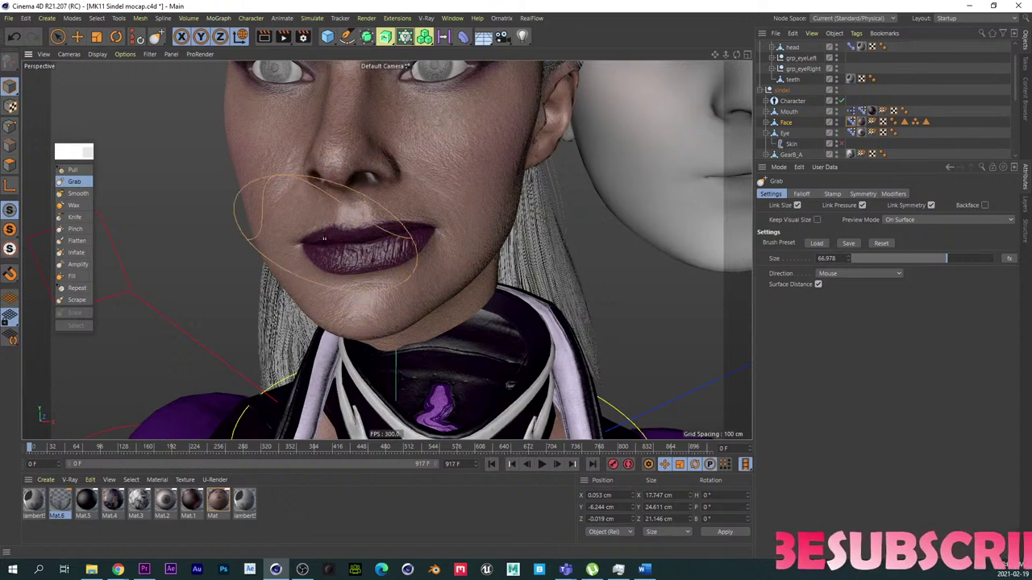
alt+drag(316, 241, 368, 250)
alt+right_drag(328, 280, 311, 280)
scroll(311, 280, up, 10)
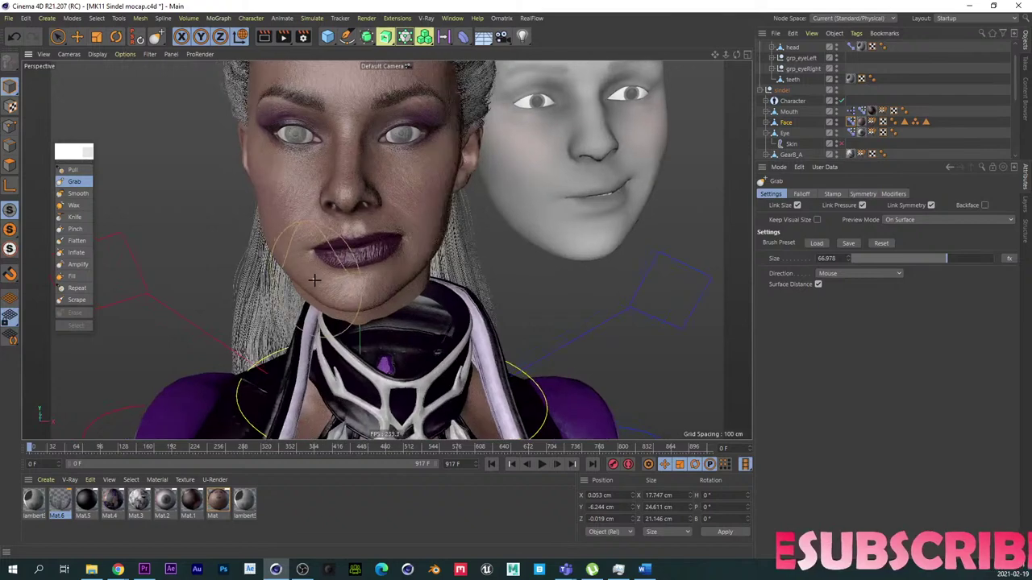
middle_drag(357, 234, 306, 235)
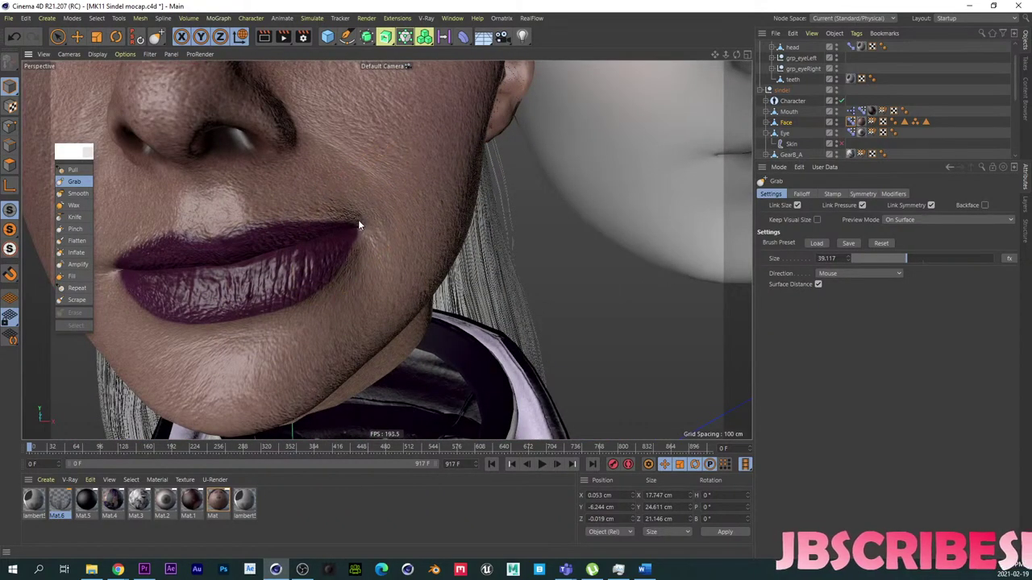
scroll(358, 221, down, 6)
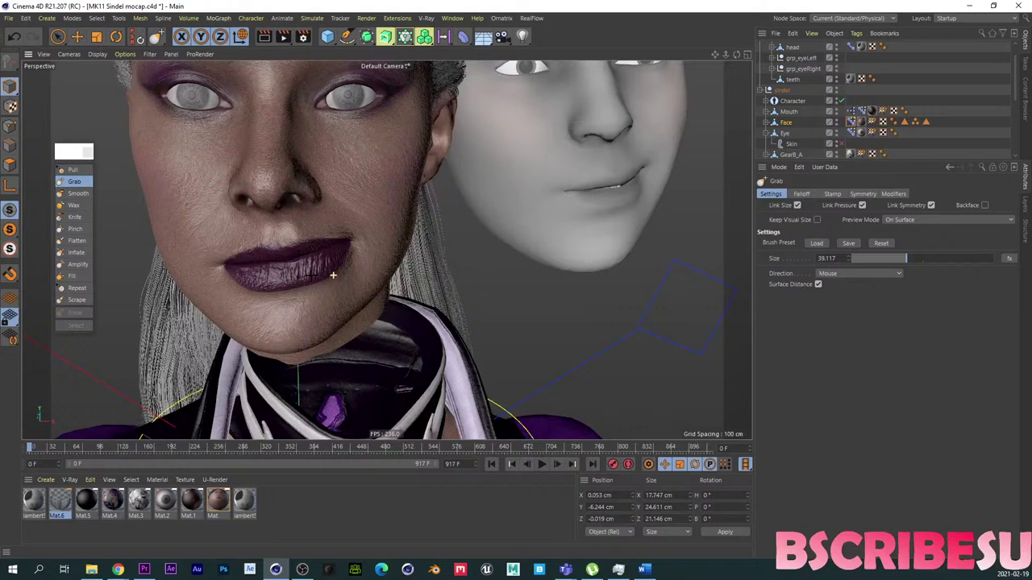
alt+drag(333, 275, 316, 286)
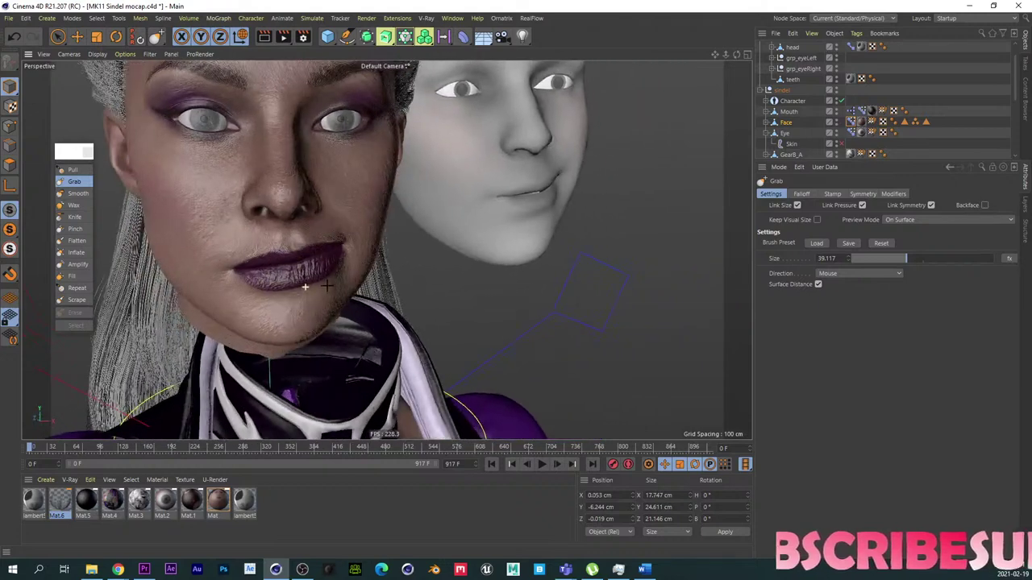
Step: Preview mouthDimple_L by varying its strength, ending at 100%, and examine the left mouth corner from both sides
click(850, 122)
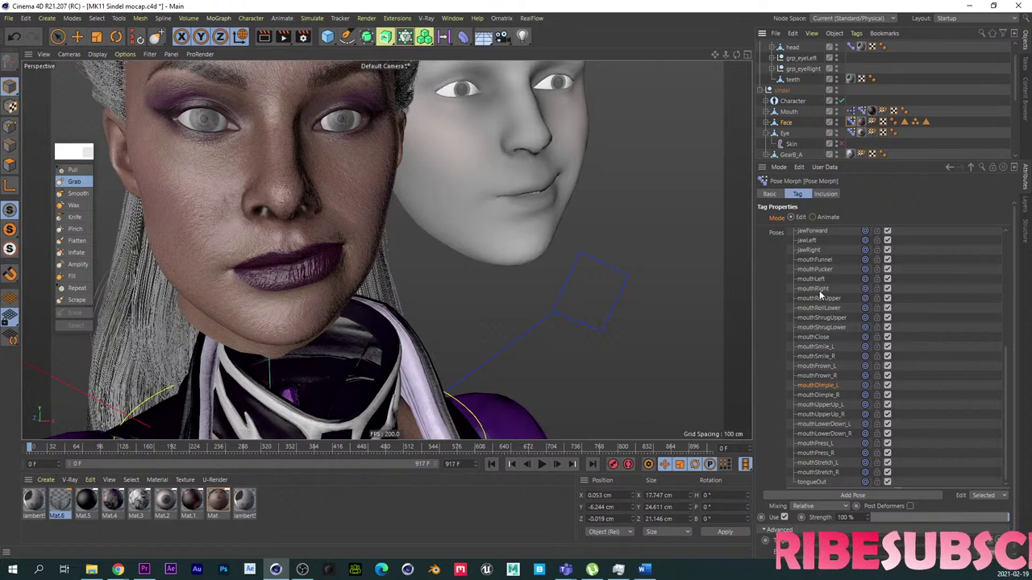
mouse_move(990, 517)
mouse_down()
mouse_move(928, 517)
mouse_move(1008, 517)
mouse_up()
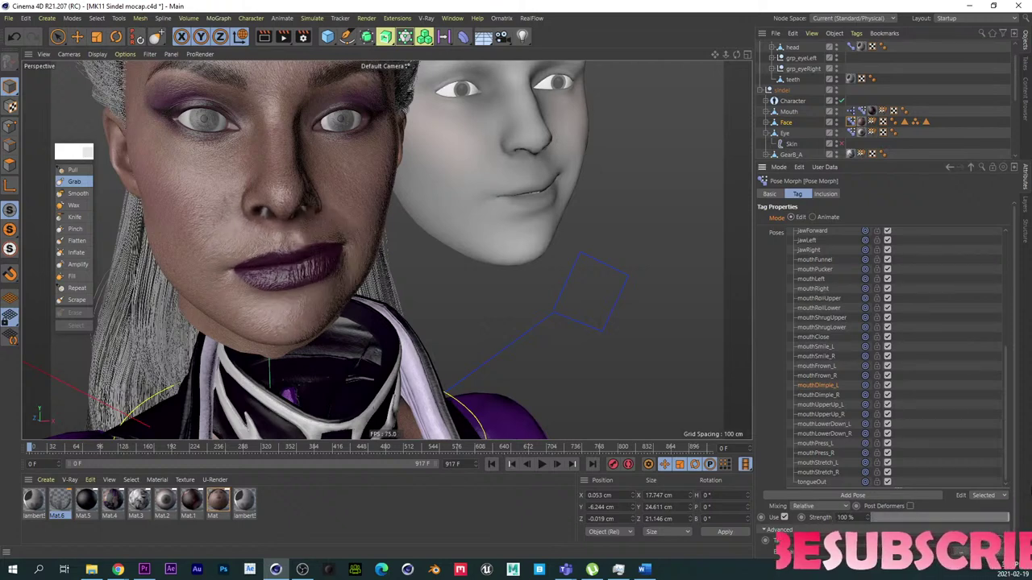
alt+drag(322, 272, 251, 261)
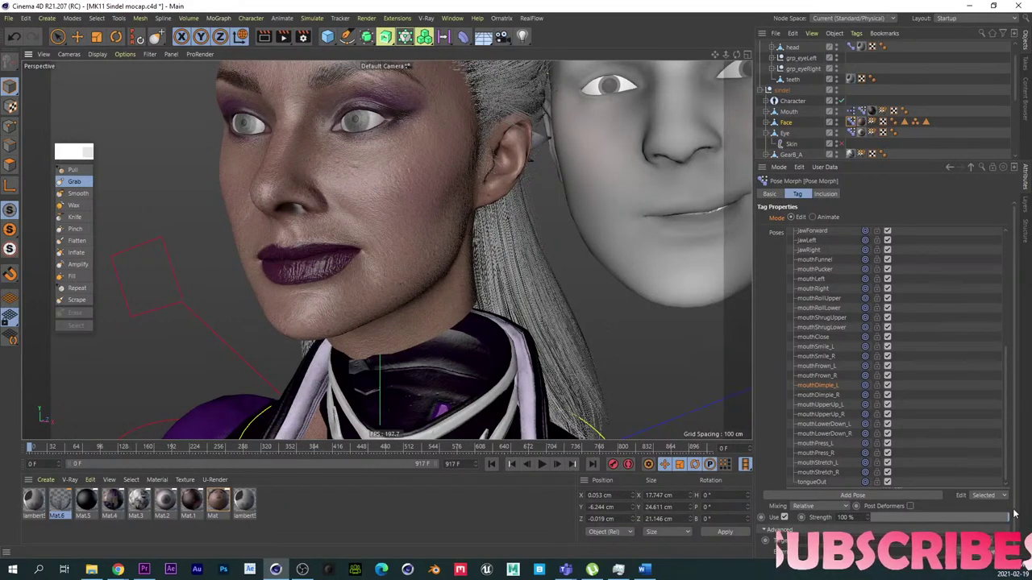
mouse_move(1014, 514)
mouse_down()
mouse_move(872, 519)
mouse_move(1008, 519)
mouse_move(882, 522)
mouse_move(862, 508)
mouse_move(1010, 518)
mouse_up()
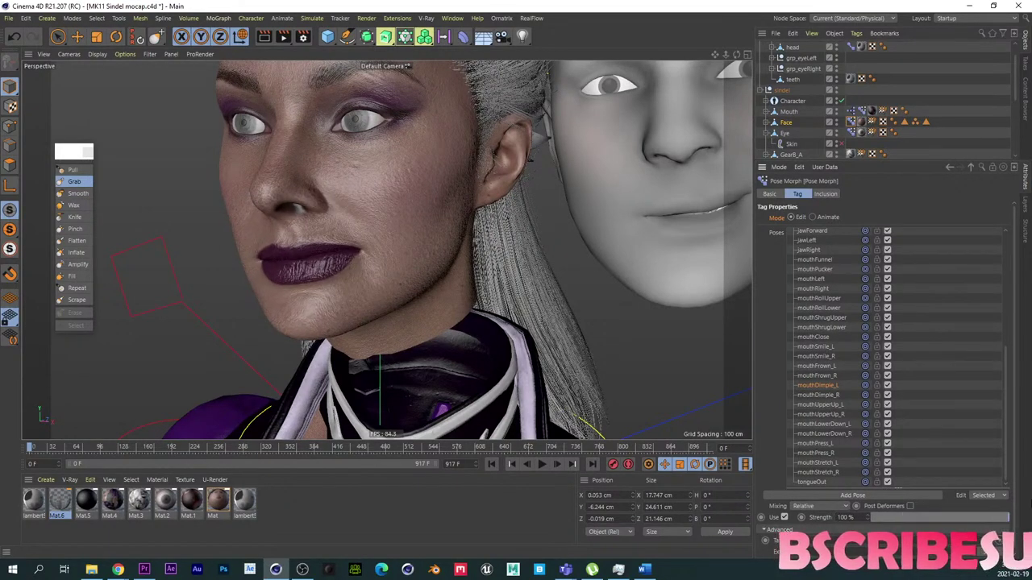
Step: Copy mouthDimple_L onto mouthDimple_R, flip it along X, and test the mirrored pose at 100% strength
right_click(828, 386)
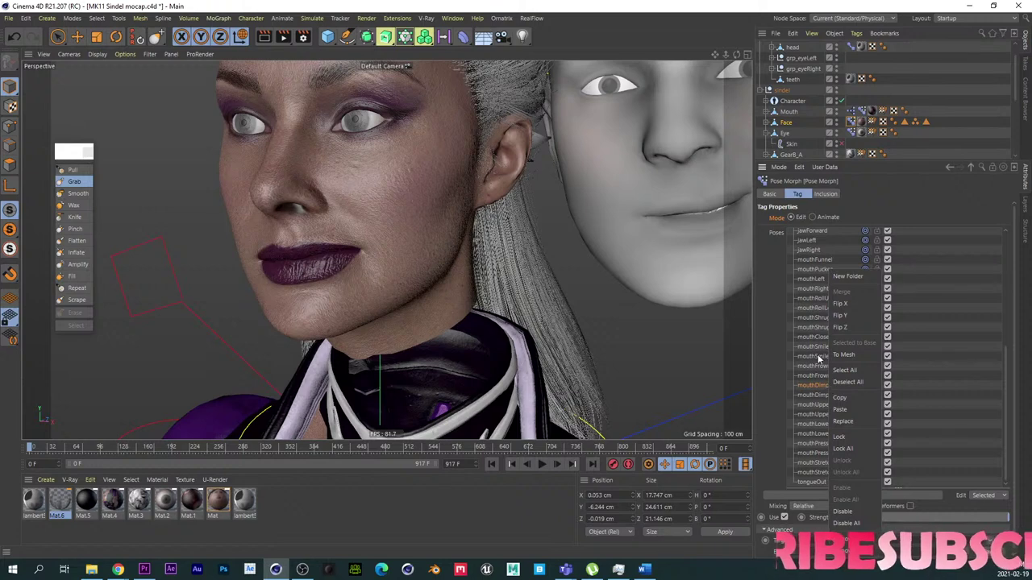
click(840, 398)
click(828, 395)
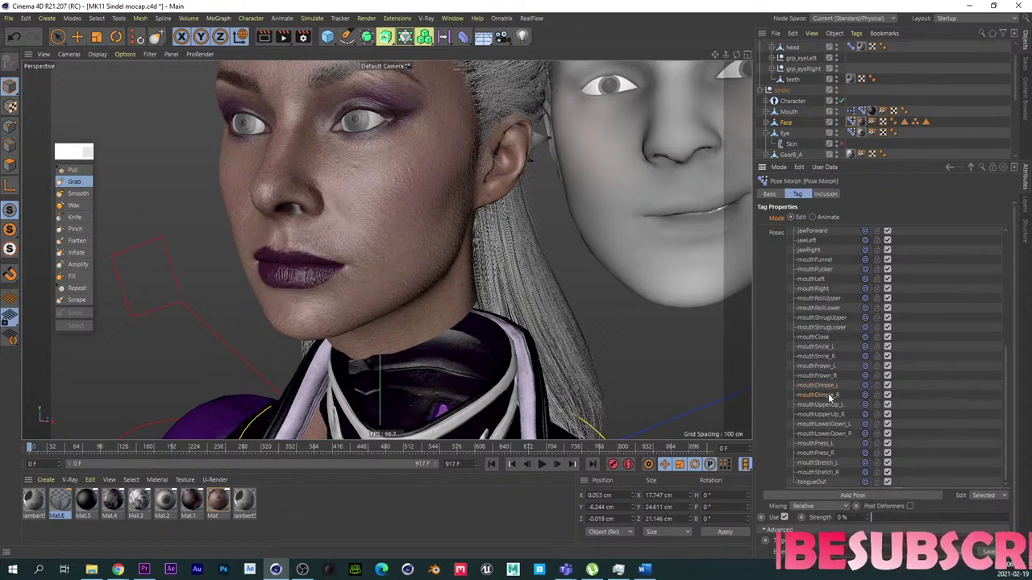
right_click(828, 394)
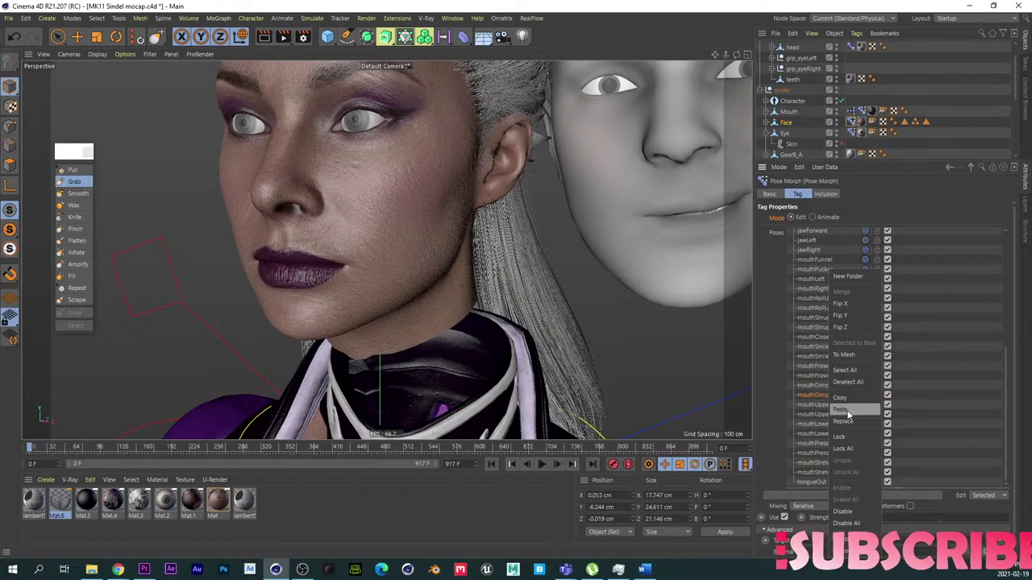
click(847, 412)
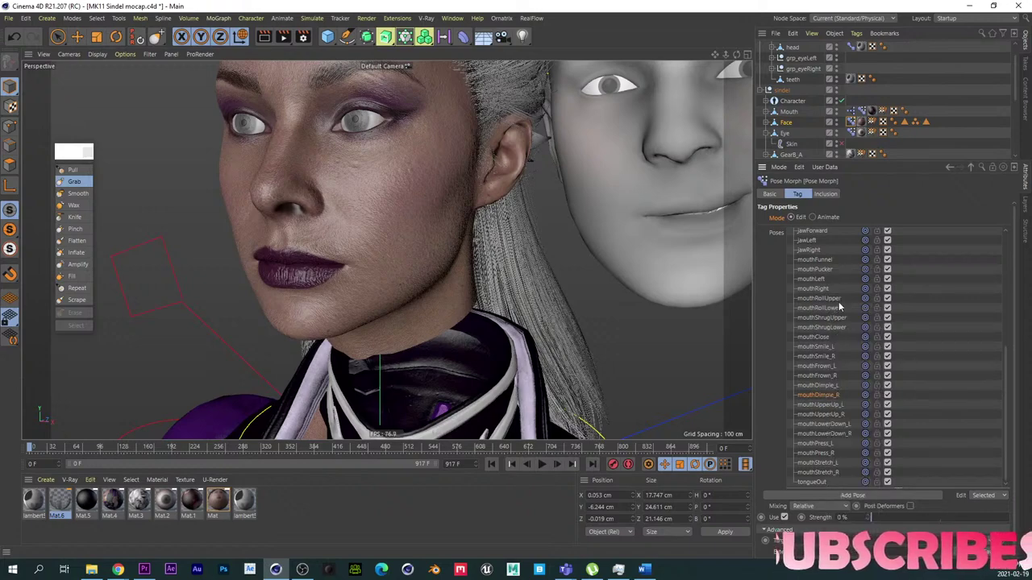
drag(873, 518, 1012, 519)
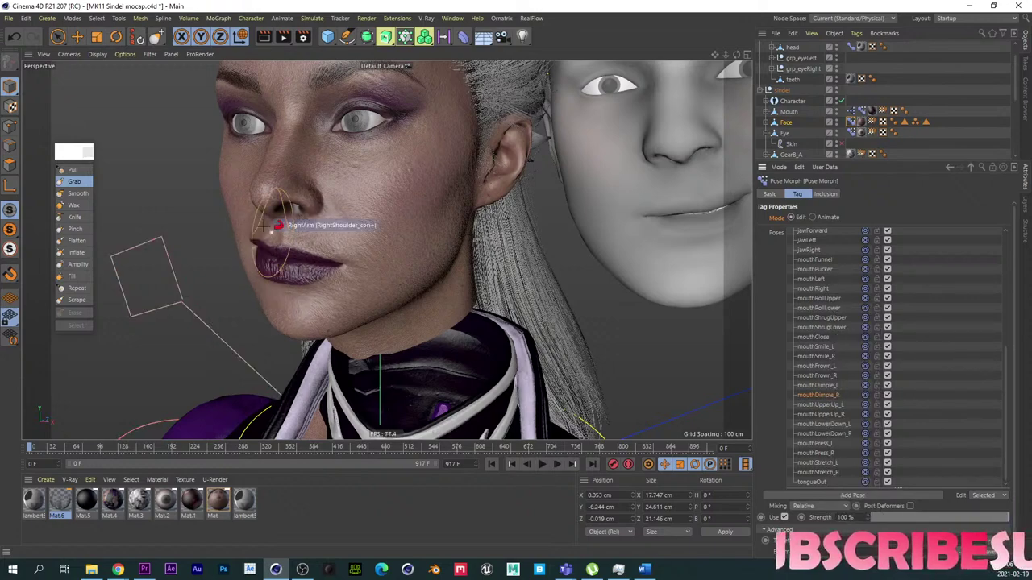
alt+drag(226, 212, 300, 218)
drag(966, 517, 1013, 517)
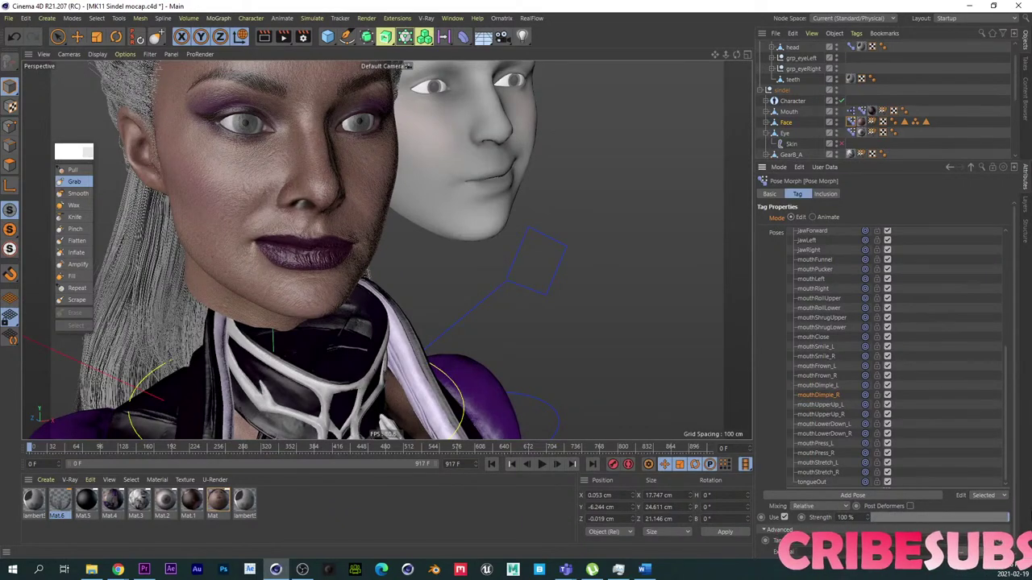
Step: Make mouthPress_L active at 100% strength and set the Grab brush size to about 49
click(830, 444)
drag(892, 519, 1029, 501)
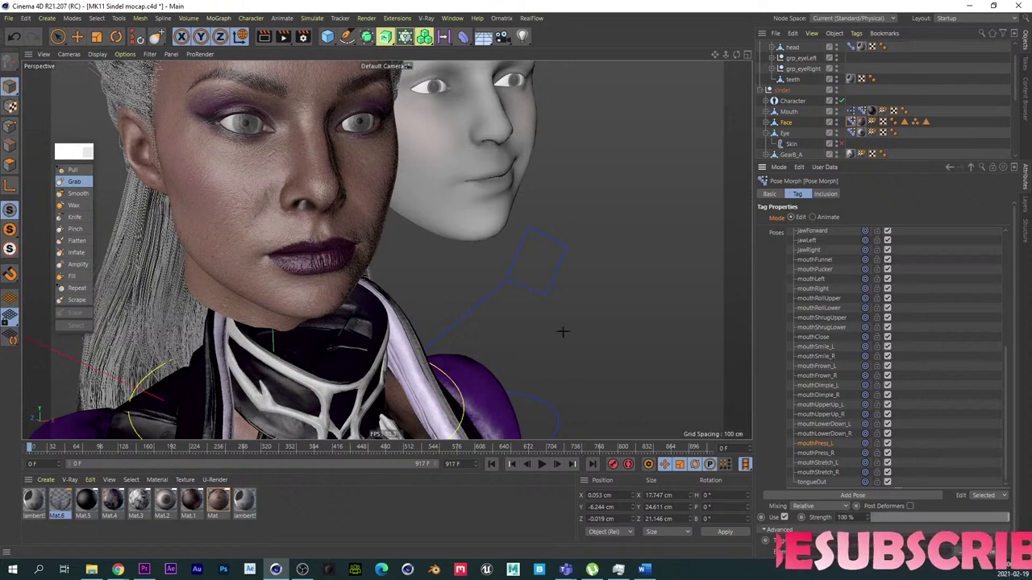
alt+drag(562, 332, 218, 242)
alt+right_drag(224, 248, 397, 232)
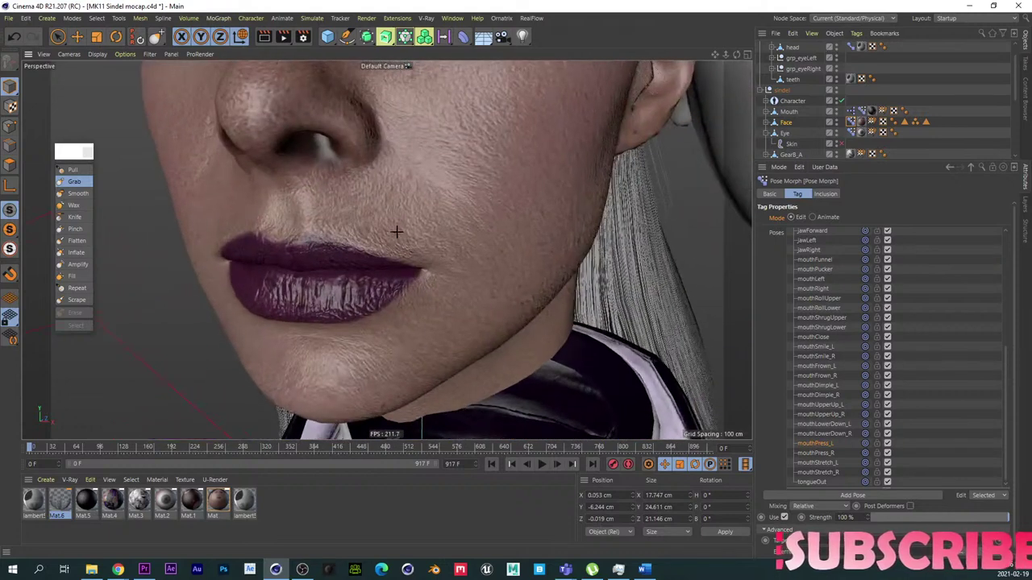
click(74, 181)
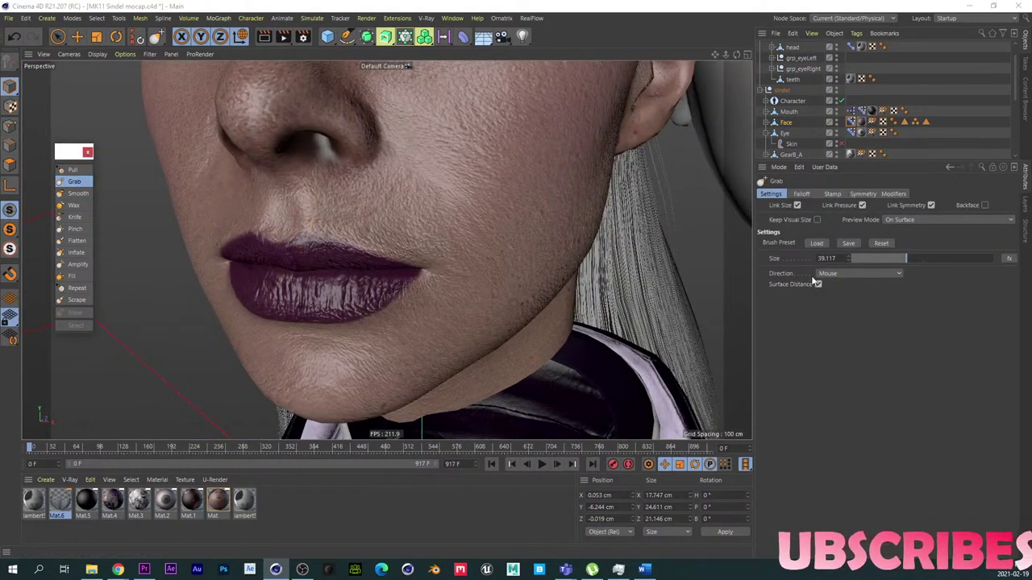
alt+drag(341, 282, 368, 267)
middle_drag(368, 267, 384, 267)
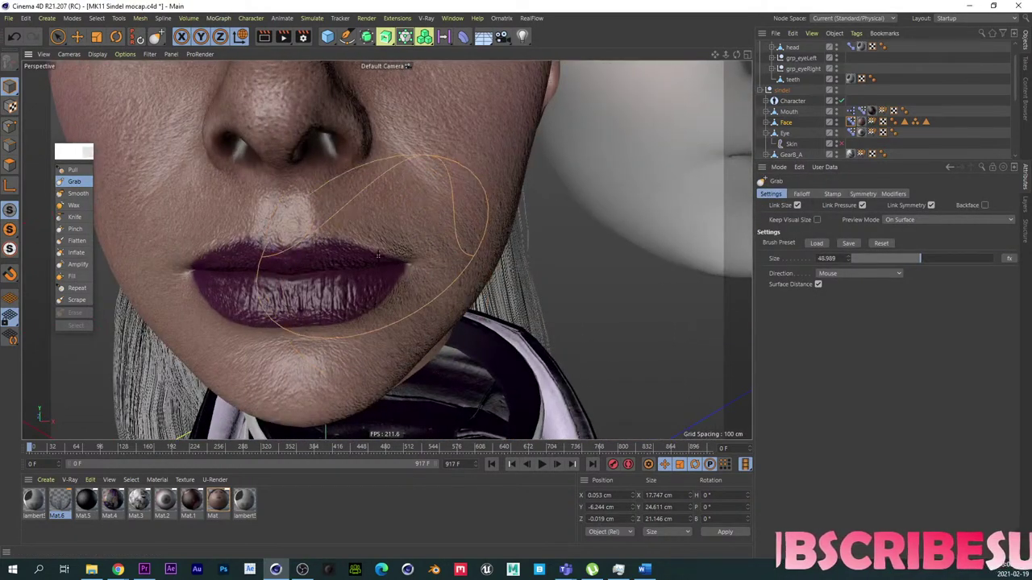
Step: Sculpt mouthPress_L by grabbing the left mouth corner and lower lip, enlarging the brush to about 61
drag(381, 259, 387, 253)
drag(363, 289, 374, 276)
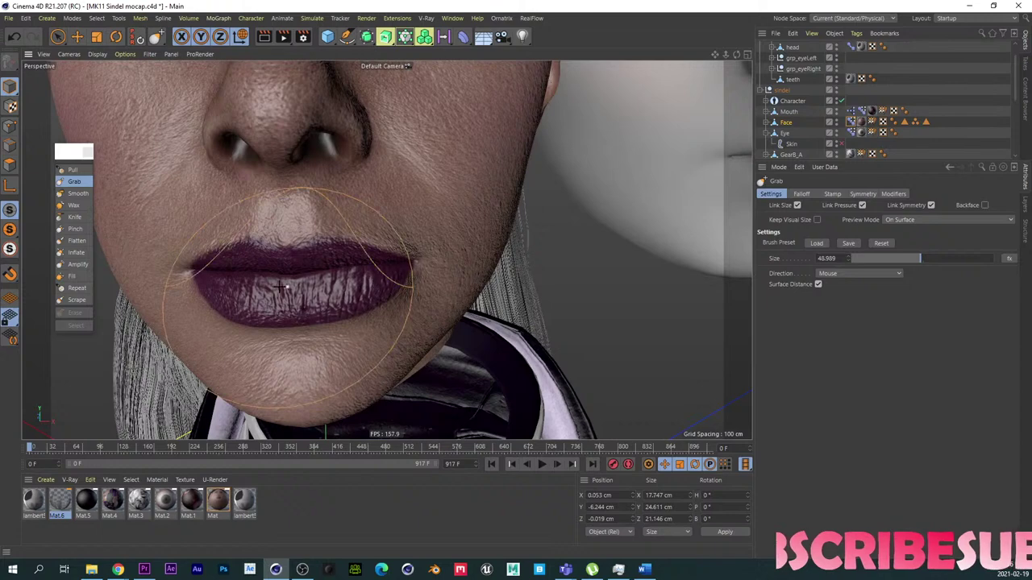
drag(264, 288, 328, 288)
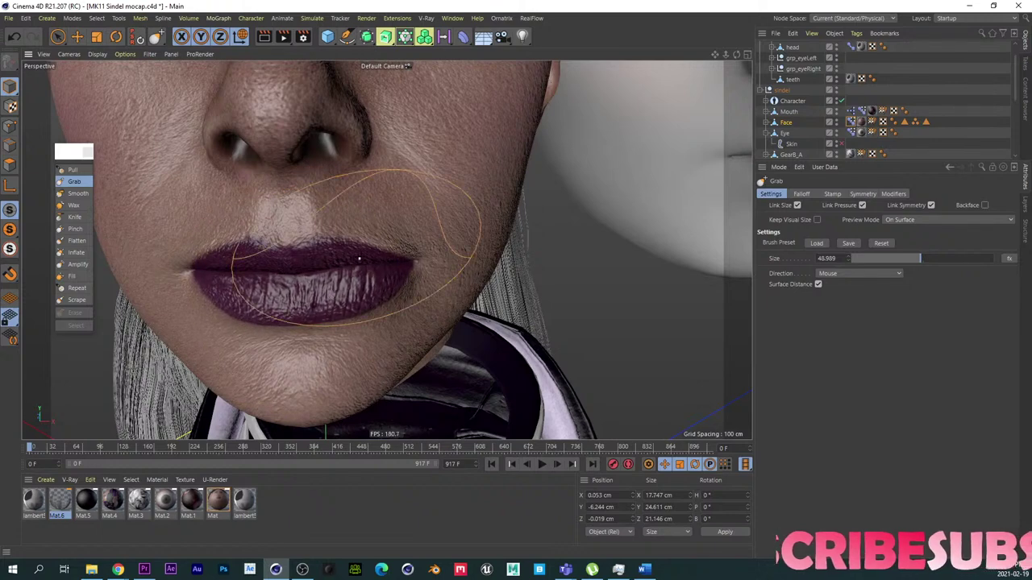
mouse_move(392, 251)
mouse_down()
mouse_move(373, 280)
mouse_move(221, 288)
mouse_move(267, 310)
mouse_move(350, 284)
mouse_up()
scroll(256, 292, down, 3)
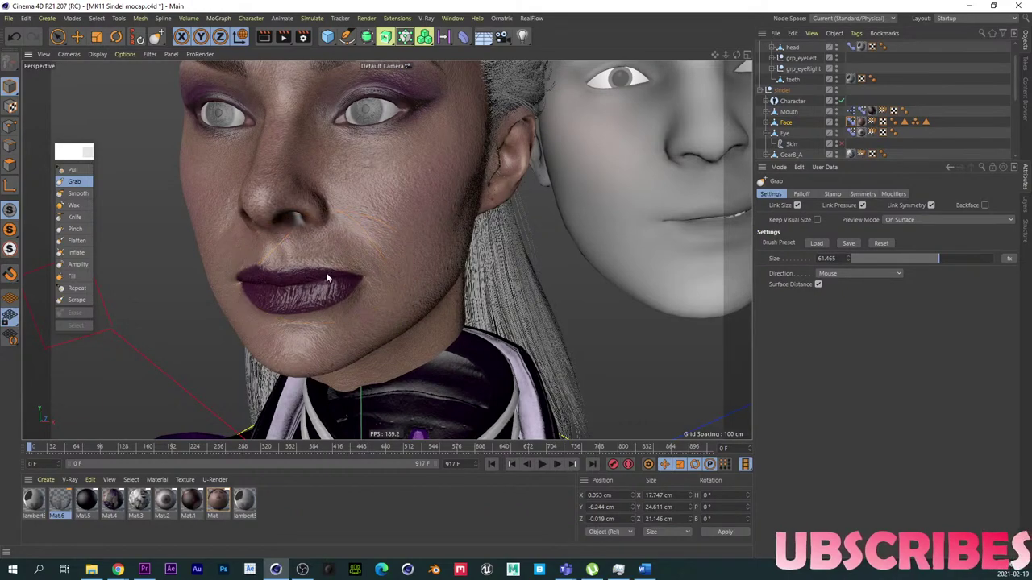
alt+drag(326, 278, 296, 284)
alt+right_drag(297, 288, 329, 295)
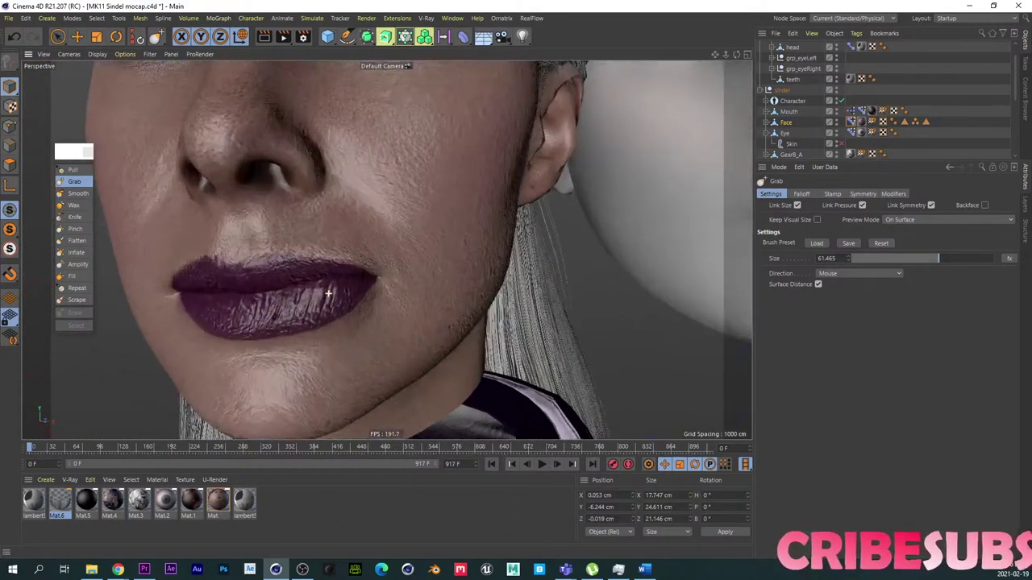
mouse_move(329, 295)
alt+mouse_down()
mouse_move(352, 280)
mouse_move(352, 300)
alt+mouse_up()
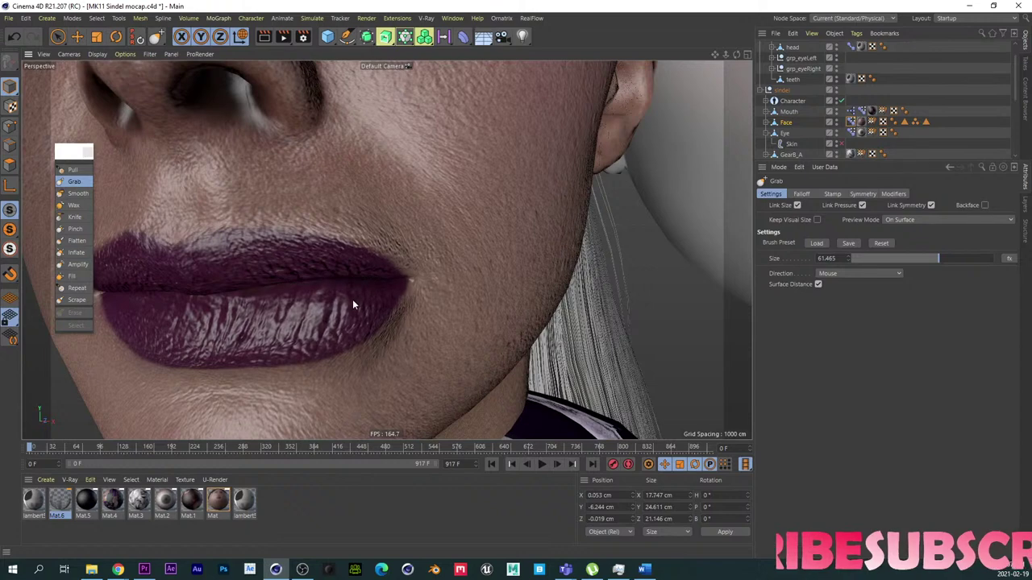
alt+right_drag(353, 299, 318, 301)
alt+drag(318, 302, 303, 305)
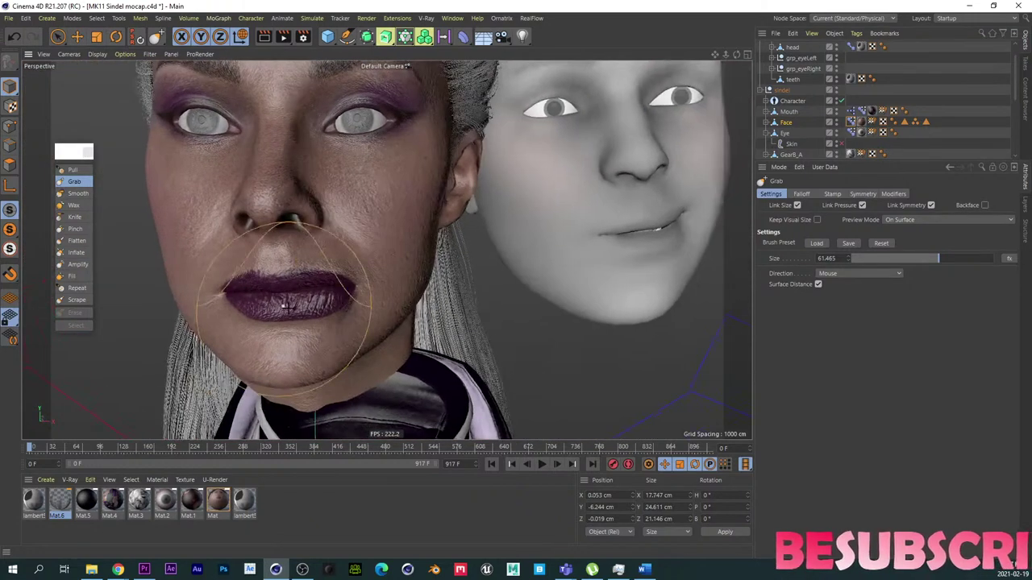
Step: Replace mouthPress_R with a copy of mouthPress_L, mirror it to the right side, and set its strength to 100%
click(850, 122)
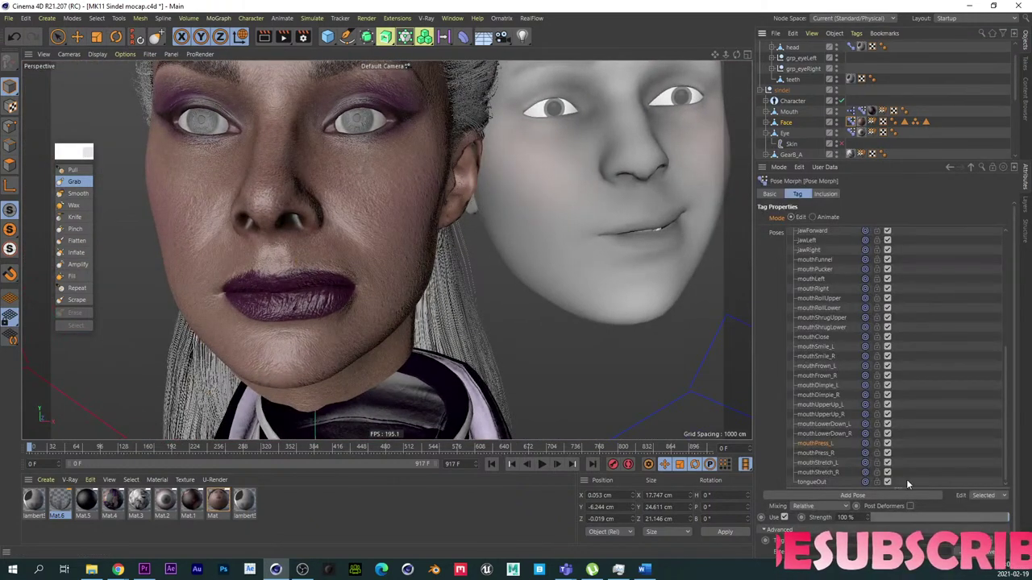
right_click(815, 452)
click(829, 400)
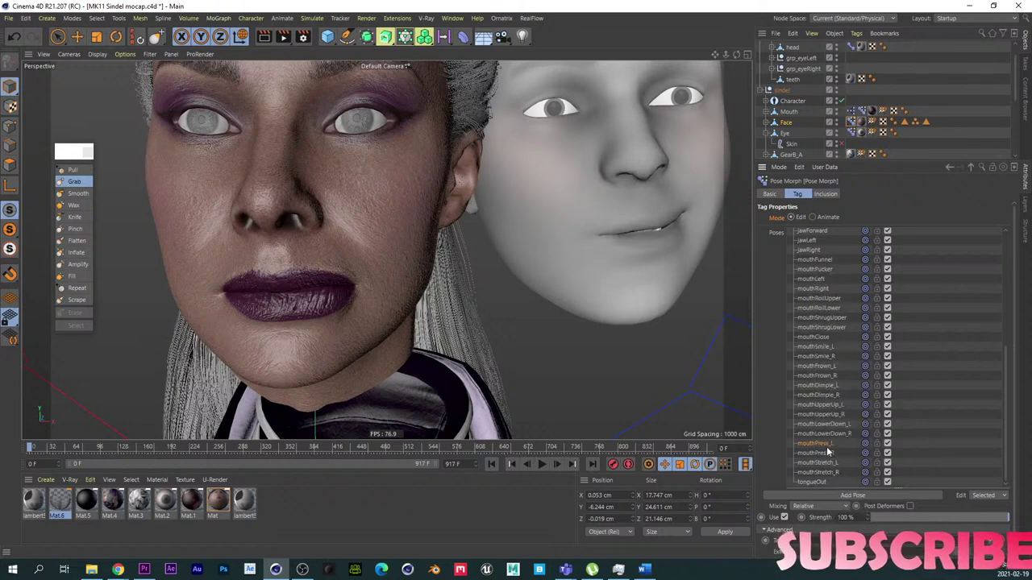
right_click(828, 450)
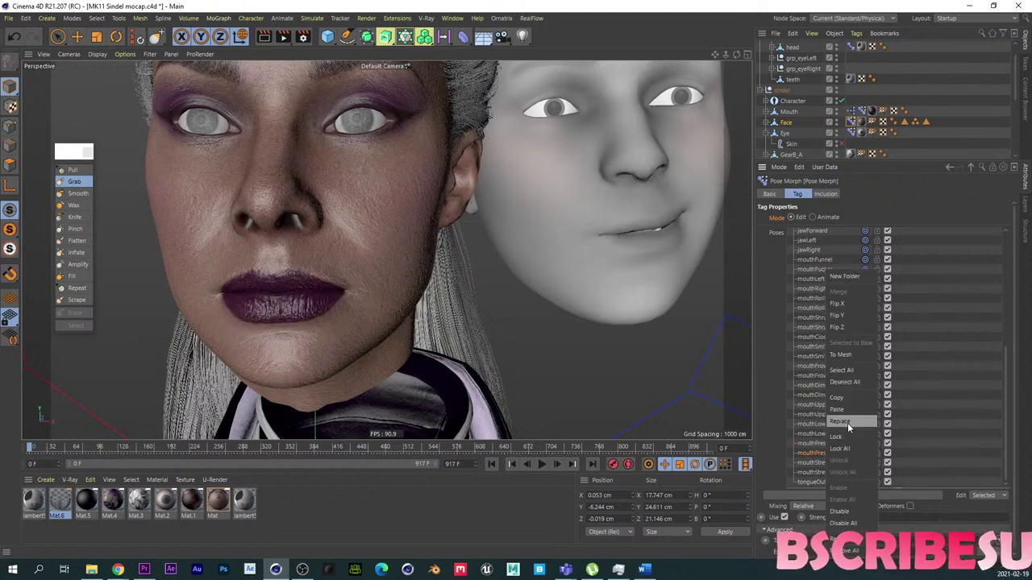
click(847, 423)
right_click(831, 453)
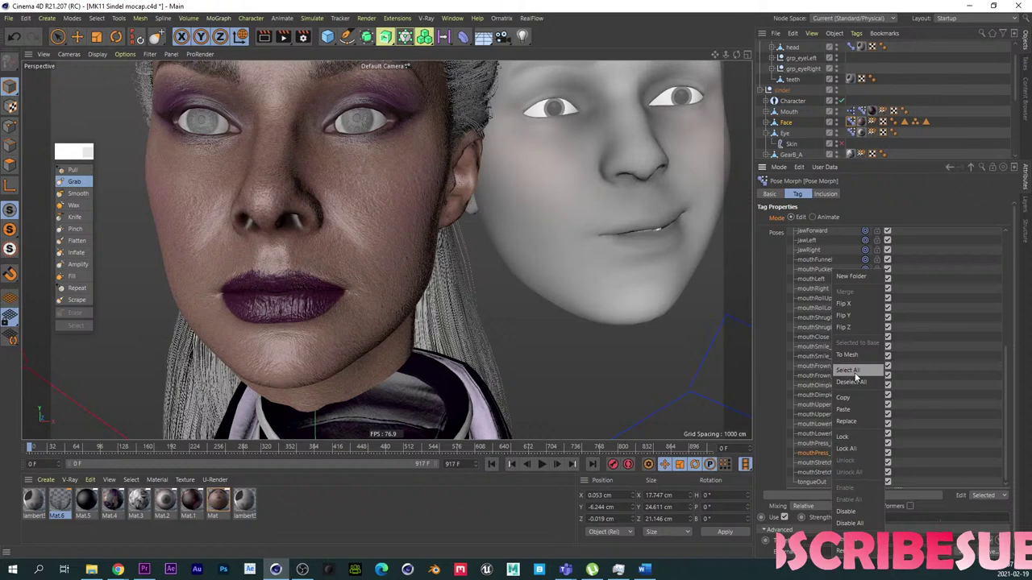
click(849, 317)
mouse_move(886, 524)
mouse_down()
mouse_move(930, 498)
mouse_move(975, 503)
mouse_move(893, 518)
mouse_move(953, 491)
mouse_up()
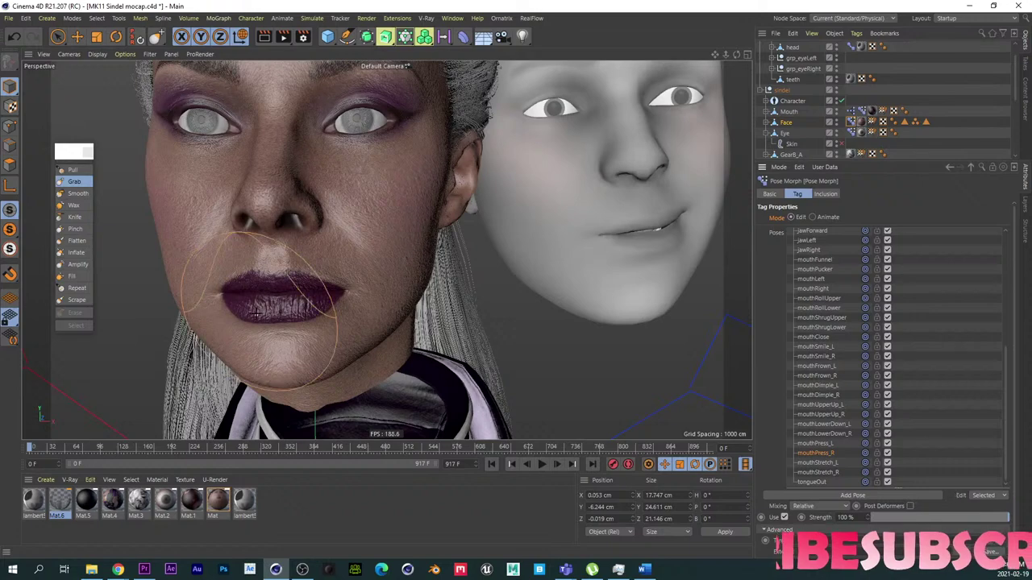
Step: Refine mouthPress_R by grabbing the right side of the lower lip and the right mouth corner
scroll(255, 314, up, 5)
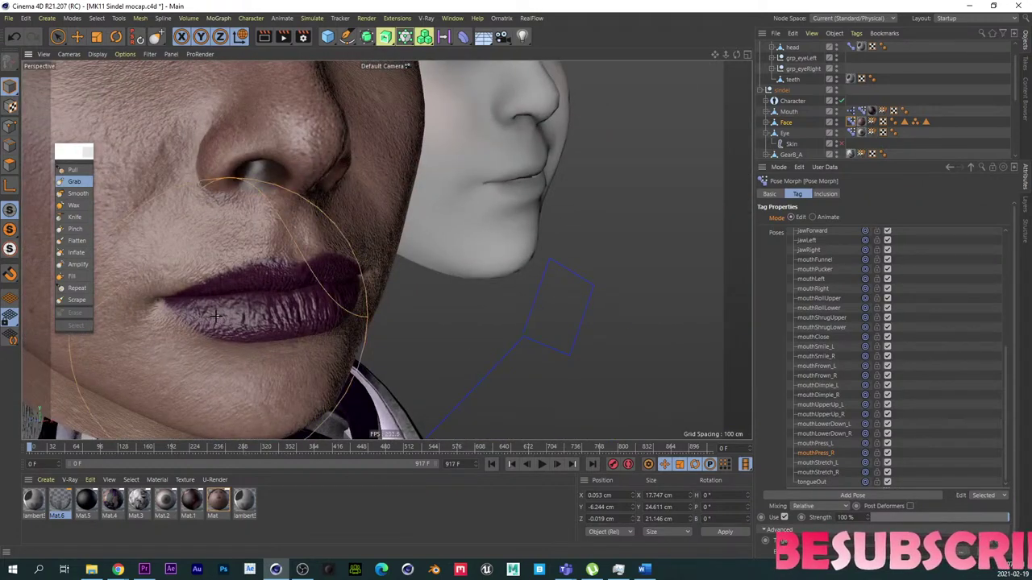
alt+drag(218, 316, 210, 284)
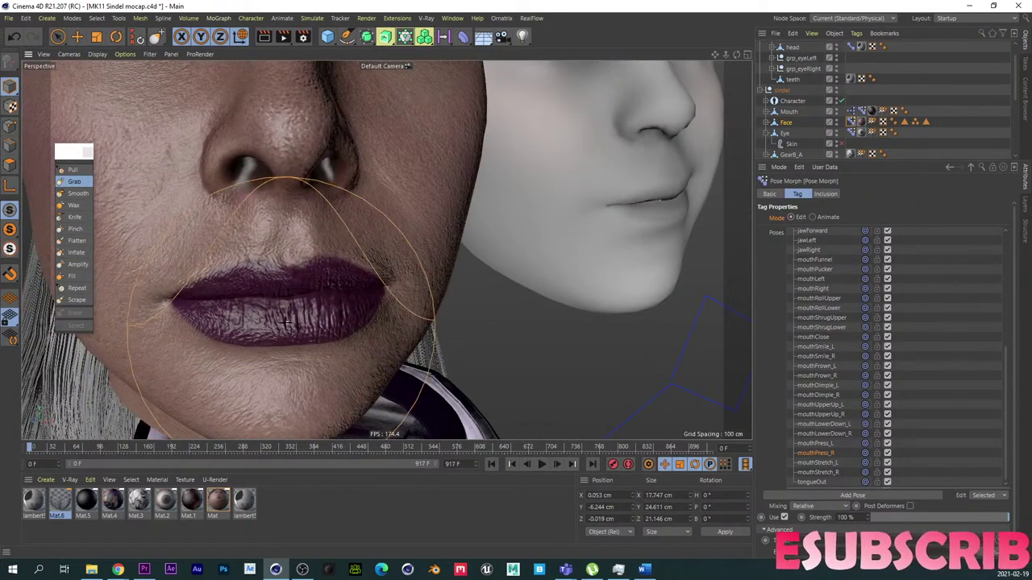
mouse_move(256, 311)
mouse_down()
mouse_move(216, 319)
mouse_move(198, 284)
mouse_up()
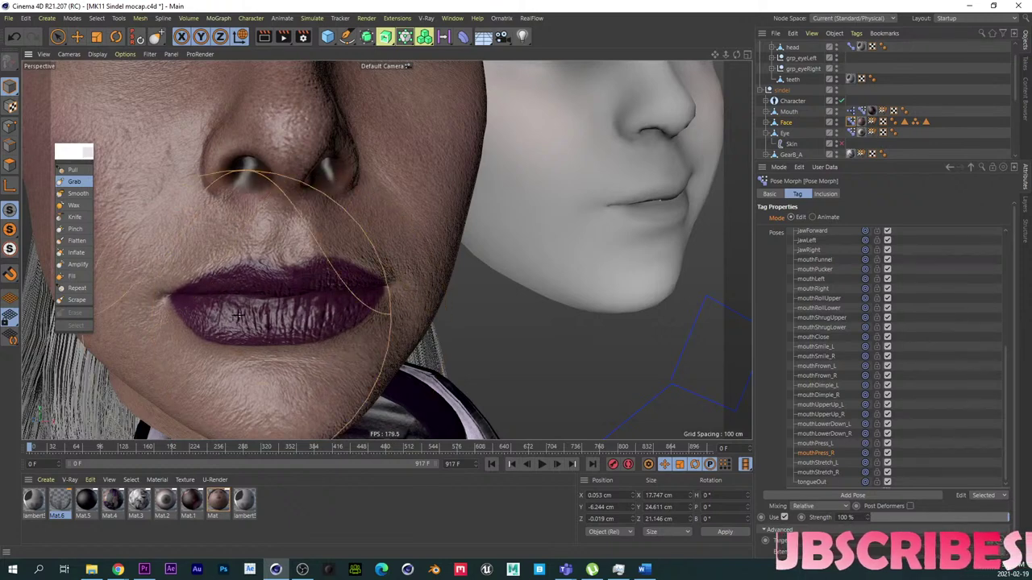
drag(186, 298, 196, 292)
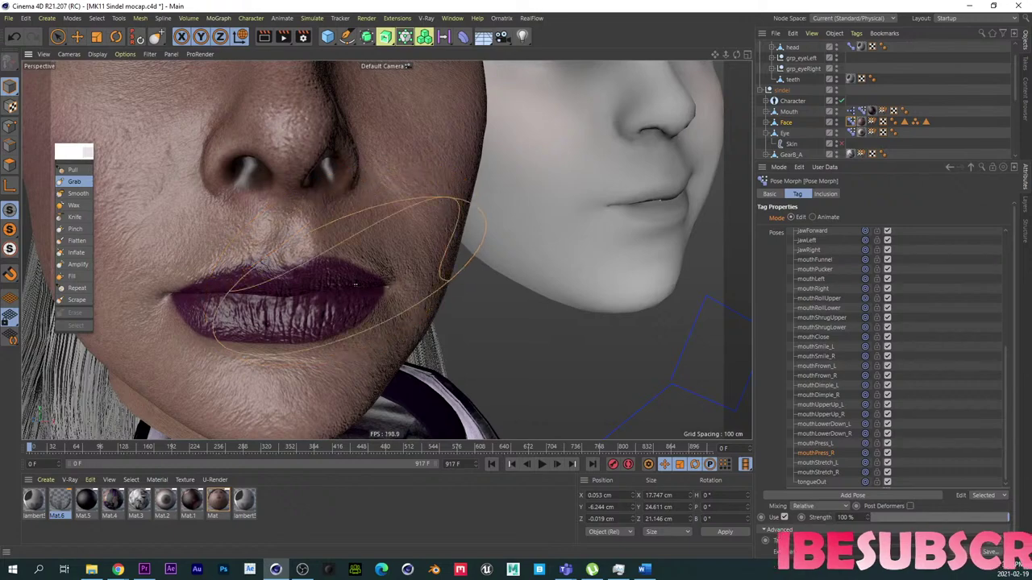
scroll(311, 307, down, 5)
alt+drag(313, 302, 233, 300)
scroll(266, 313, up, 5)
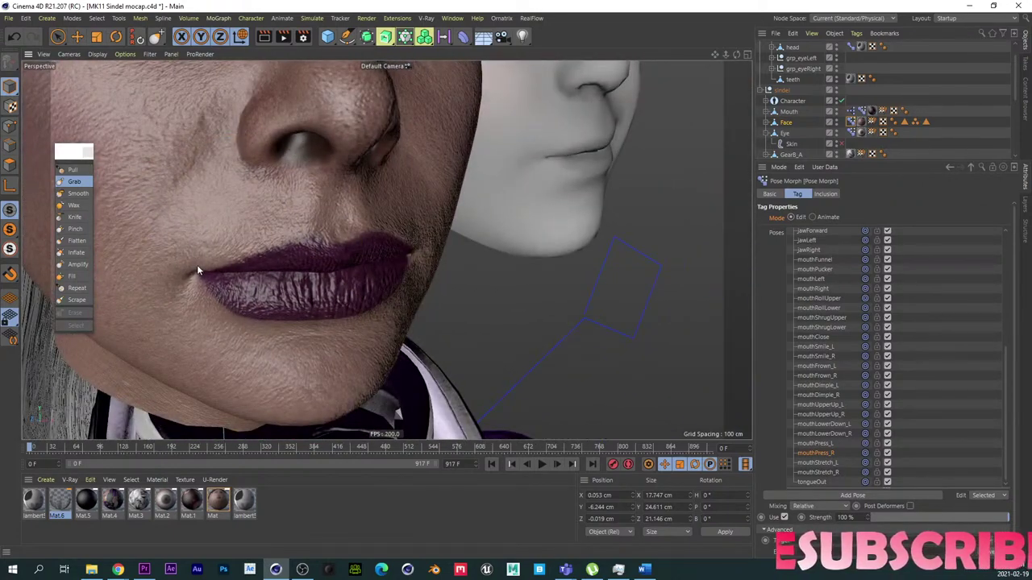
alt+drag(198, 270, 165, 277)
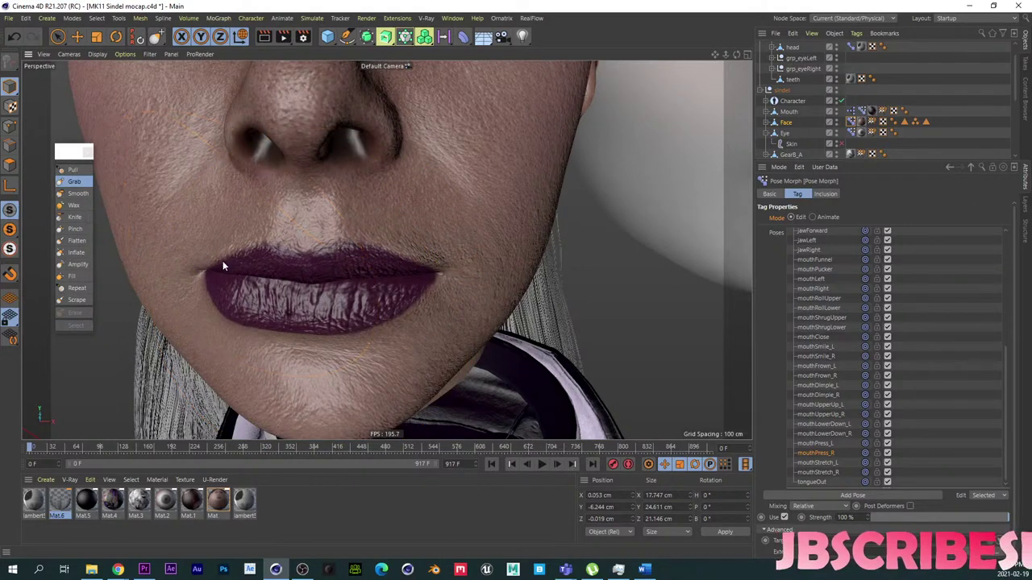
alt+drag(225, 260, 240, 297)
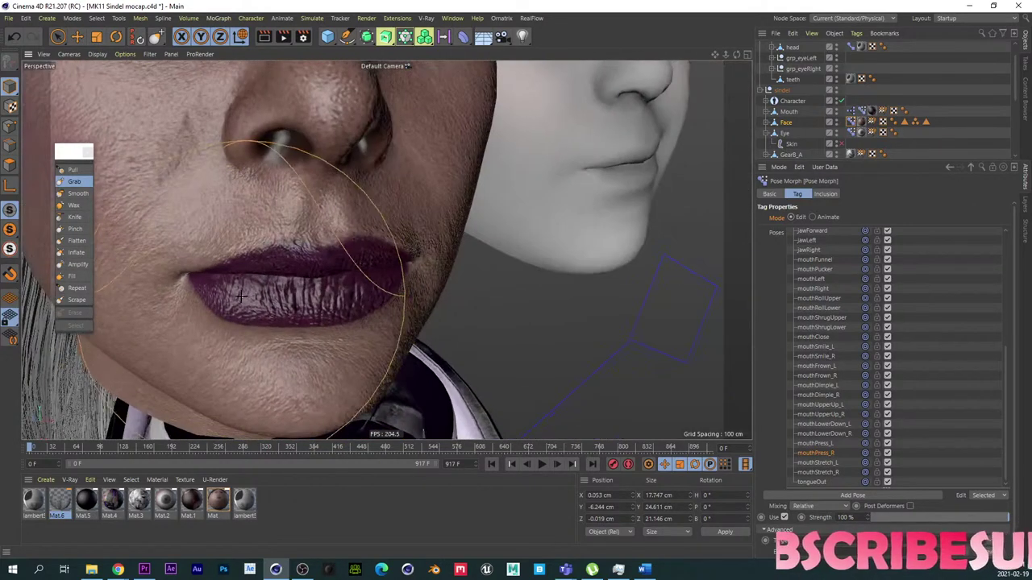
Step: Preview the mouthPress_R pose by varying its strength, ending at 100%
scroll(283, 326, down, 5)
alt+drag(283, 328, 248, 311)
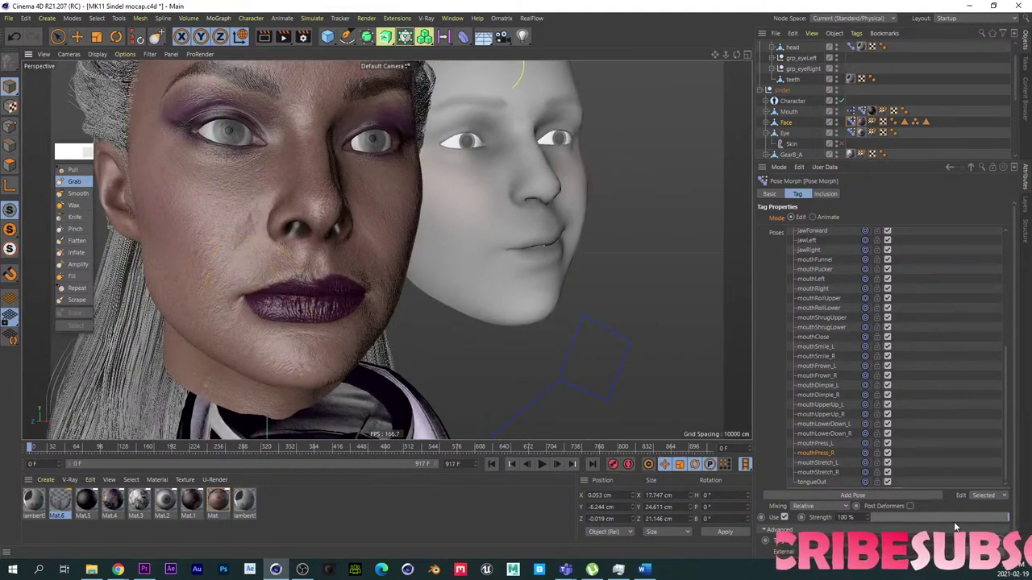
drag(955, 518, 1008, 518)
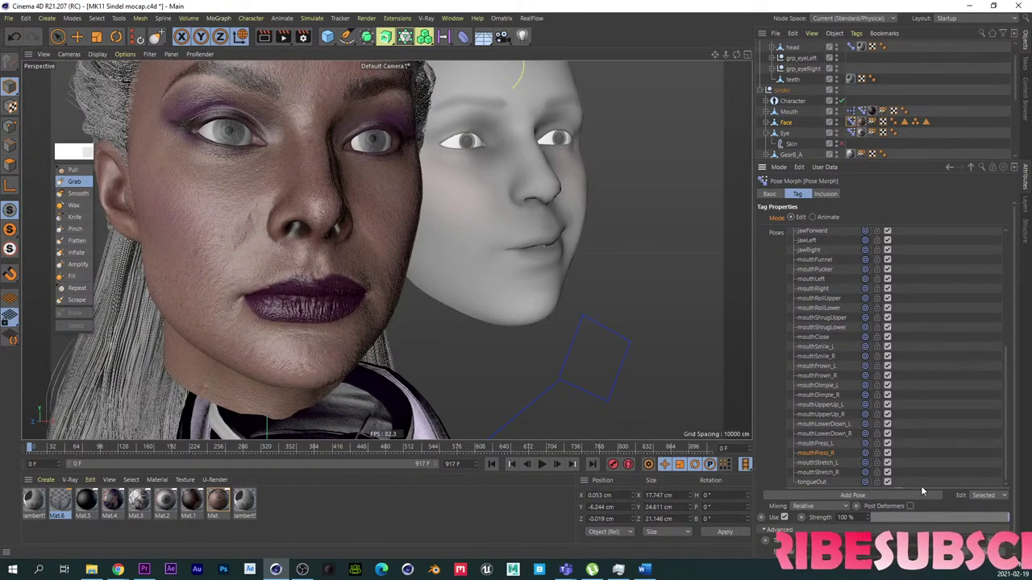
Step: For the mouthStretch_L pose, pull the mouth corner outward with the Grab brush in the X direction, at sizes 72.5 and 58.117
click(836, 463)
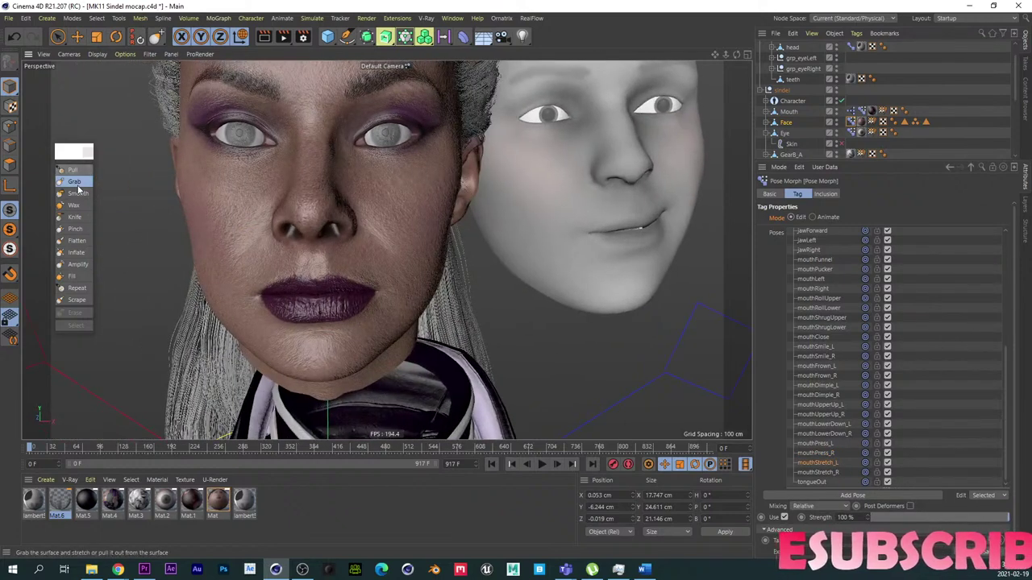
click(75, 182)
click(832, 274)
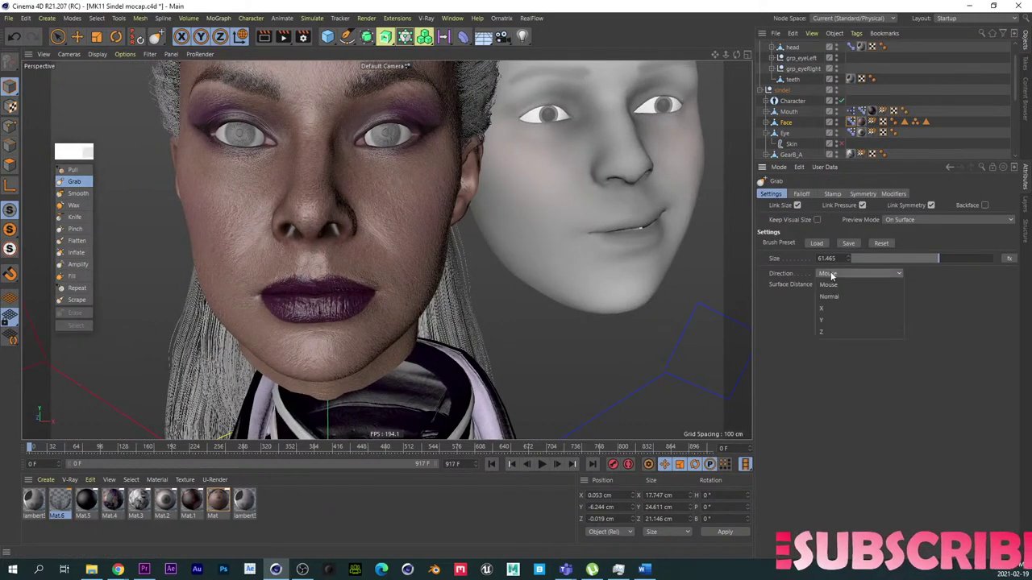
click(827, 309)
scroll(266, 299, up, 2)
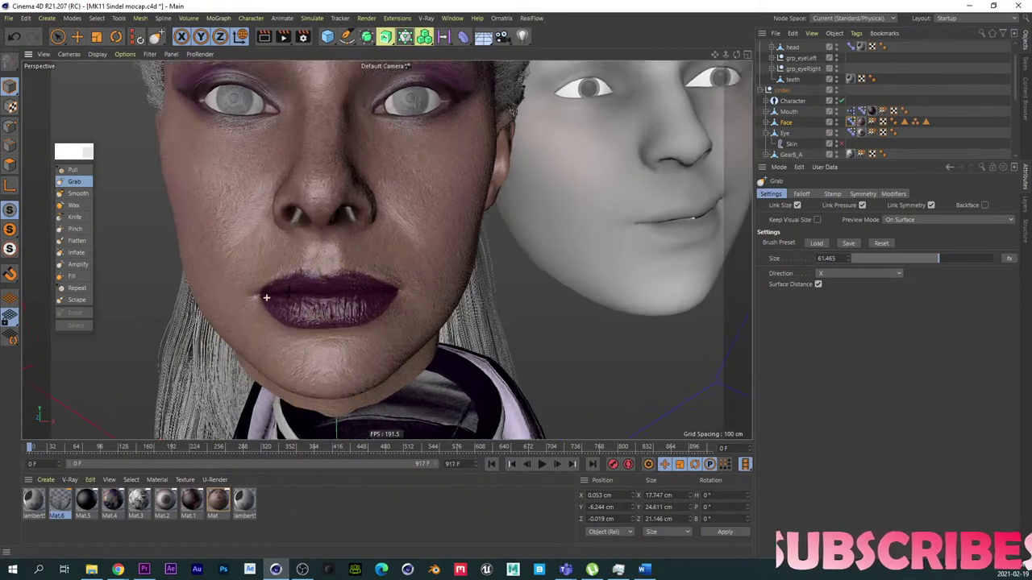
alt+right_drag(288, 291, 435, 283)
mouse_move(484, 282)
alt+middle_down()
mouse_move(276, 256)
mouse_move(316, 251)
alt+middle_up()
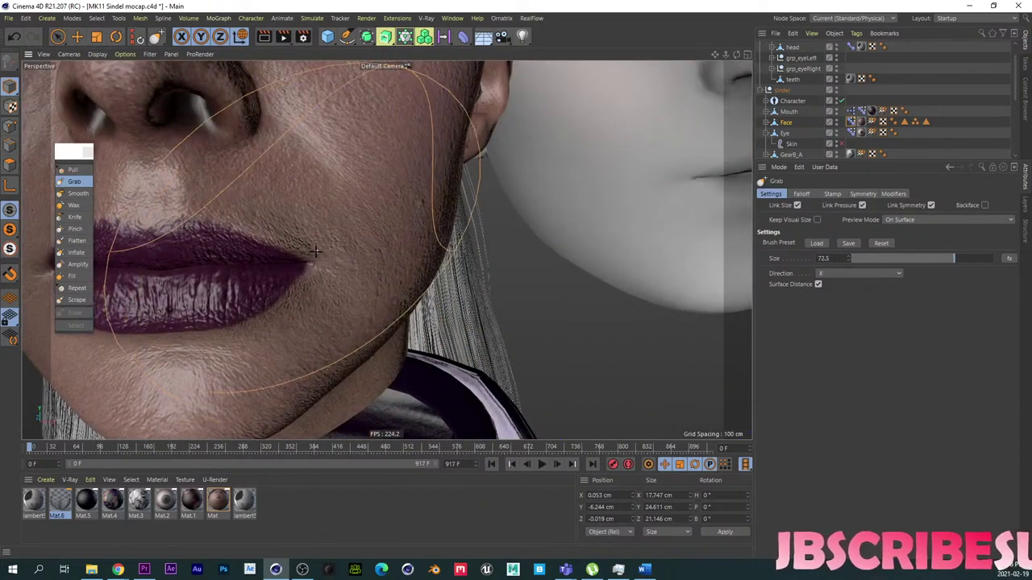
drag(316, 252, 347, 252)
mouse_move(290, 273)
alt+mouse_down()
mouse_move(311, 288)
mouse_move(397, 271)
alt+mouse_up()
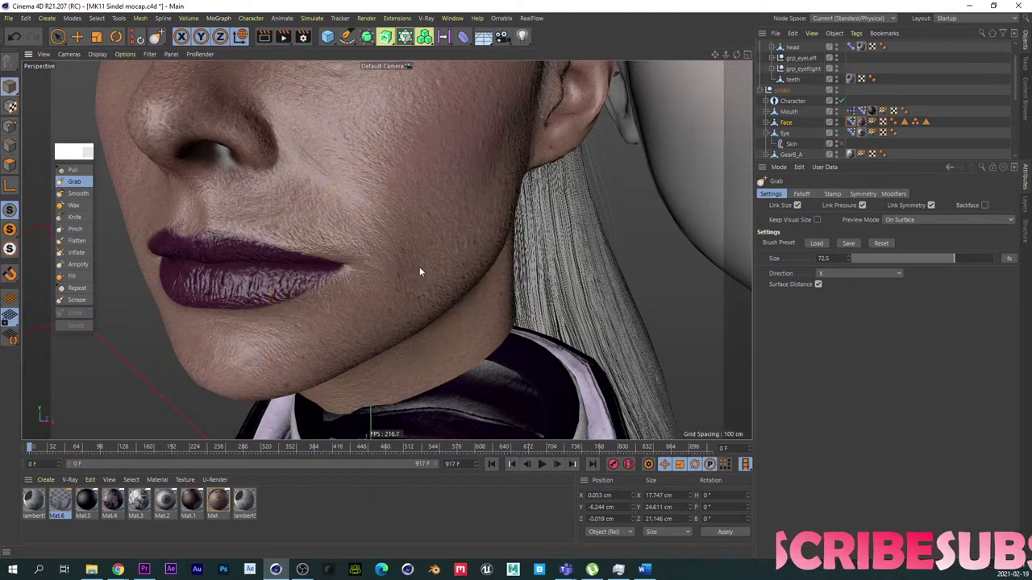
middle_drag(434, 243, 409, 243)
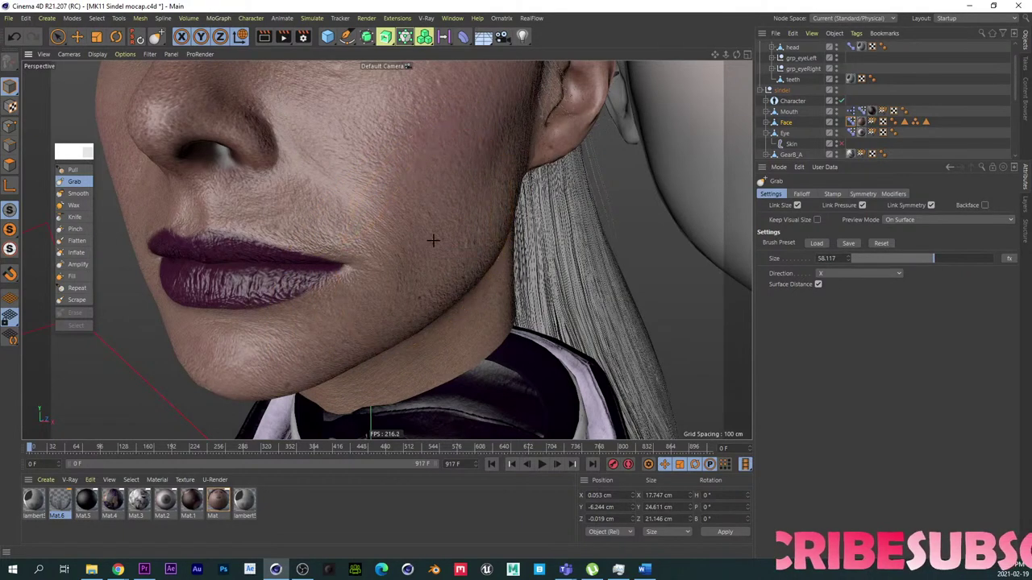
scroll(425, 246, down, 6)
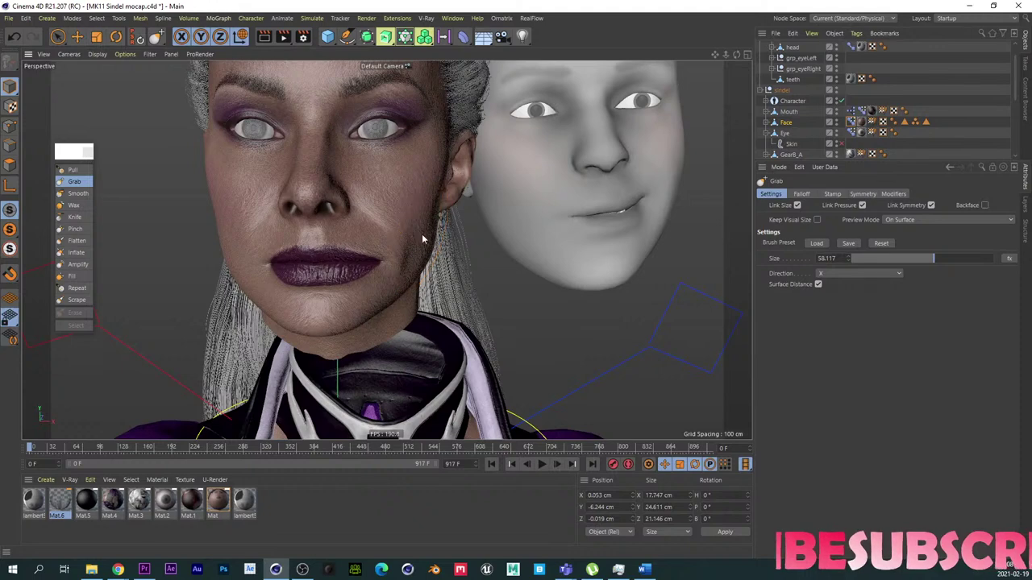
Step: Push the stretched mouth corner back with the Grab brush in the Z direction, Surface Distance off, at size 32.62
scroll(380, 261, up, 5)
alt+drag(380, 261, 345, 270)
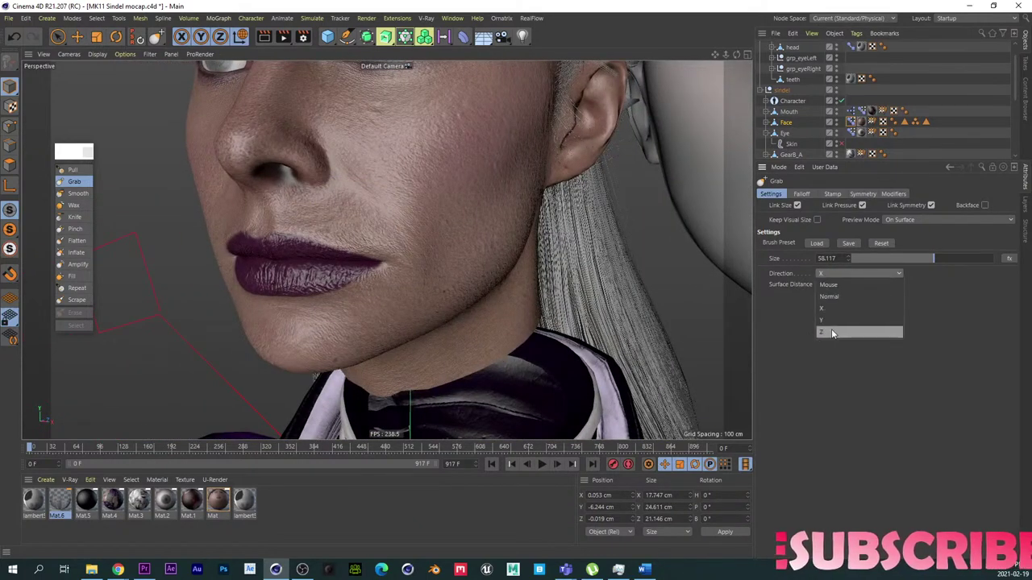
scroll(324, 291, up, 4)
mouse_move(413, 247)
alt+mouse_down()
mouse_move(382, 249)
mouse_move(412, 246)
alt+mouse_up()
mouse_move(427, 234)
middle_down()
mouse_move(399, 211)
mouse_move(371, 216)
middle_up()
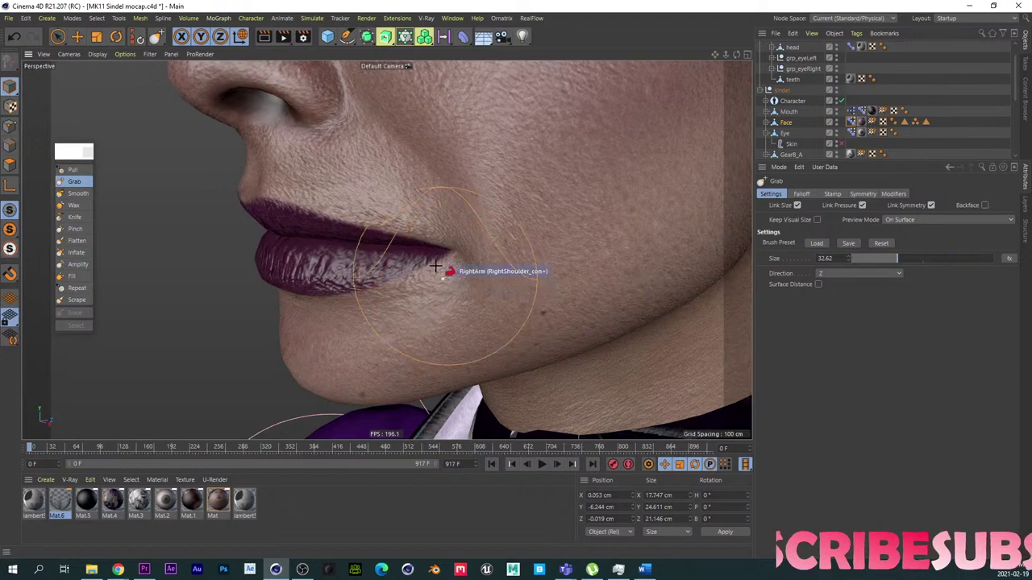
scroll(387, 194, down, 5)
alt+drag(387, 202, 419, 210)
scroll(379, 210, up, 3)
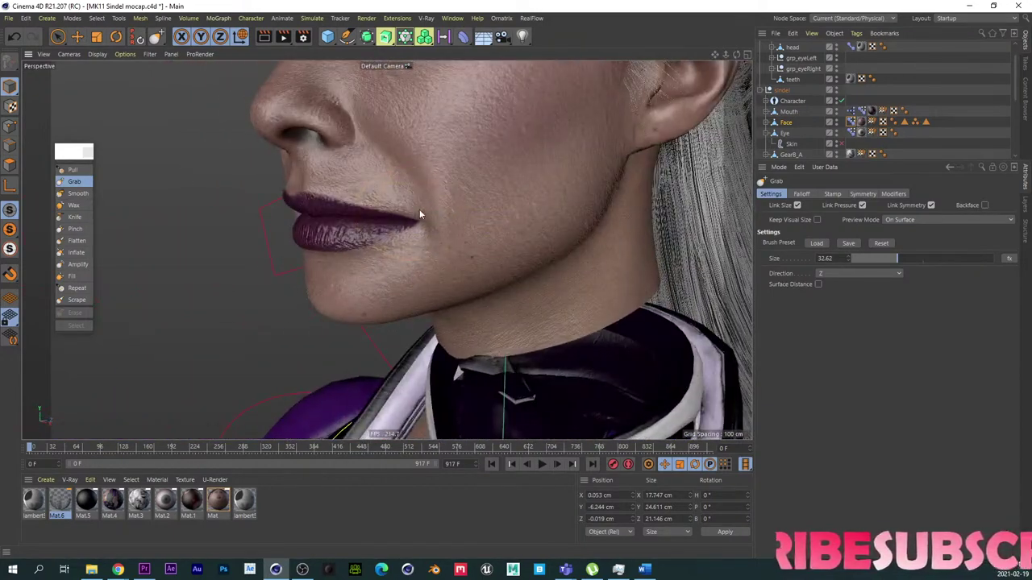
Step: Preview the mouthStretch_L pose from the front by varying its strength, ending at 100%
alt+drag(423, 258, 350, 223)
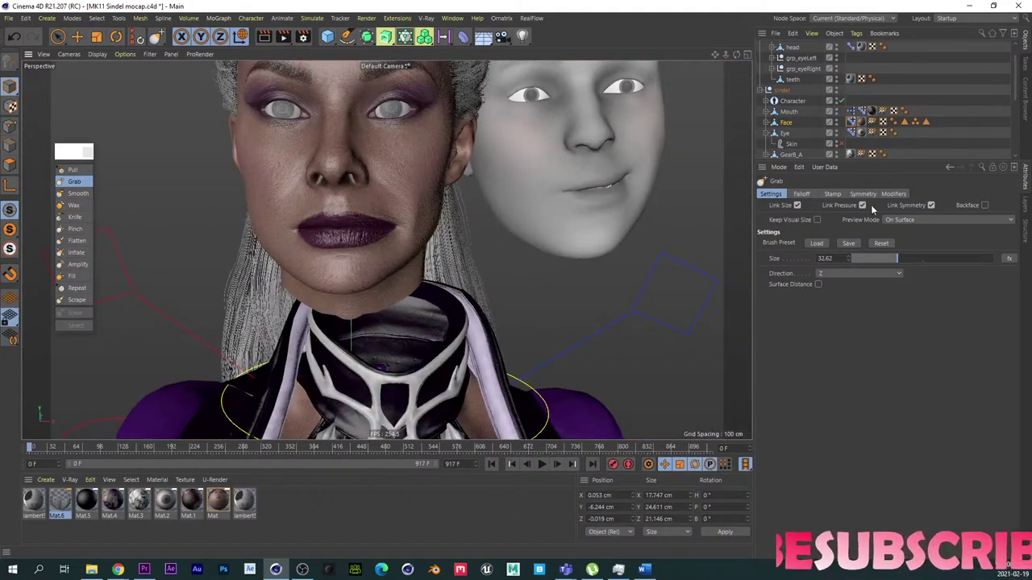
click(851, 122)
drag(993, 518, 1018, 518)
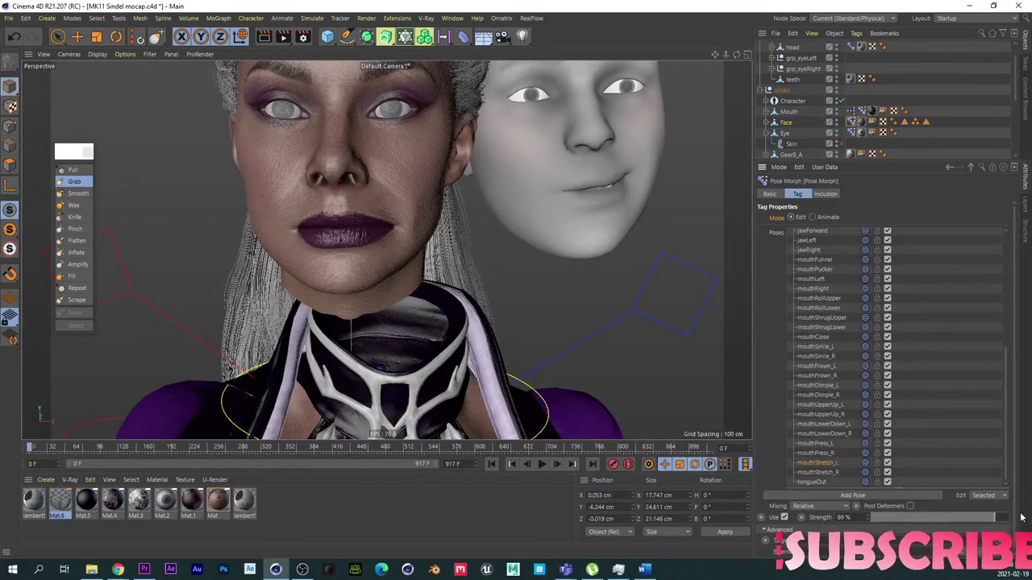
Step: Reshape the cheek around the stretched mouth corner using the Grab brush in the Mouse direction, enlarged to size 74.951
alt+right_drag(402, 175, 477, 152)
alt+drag(477, 152, 366, 219)
alt+right_drag(389, 233, 362, 228)
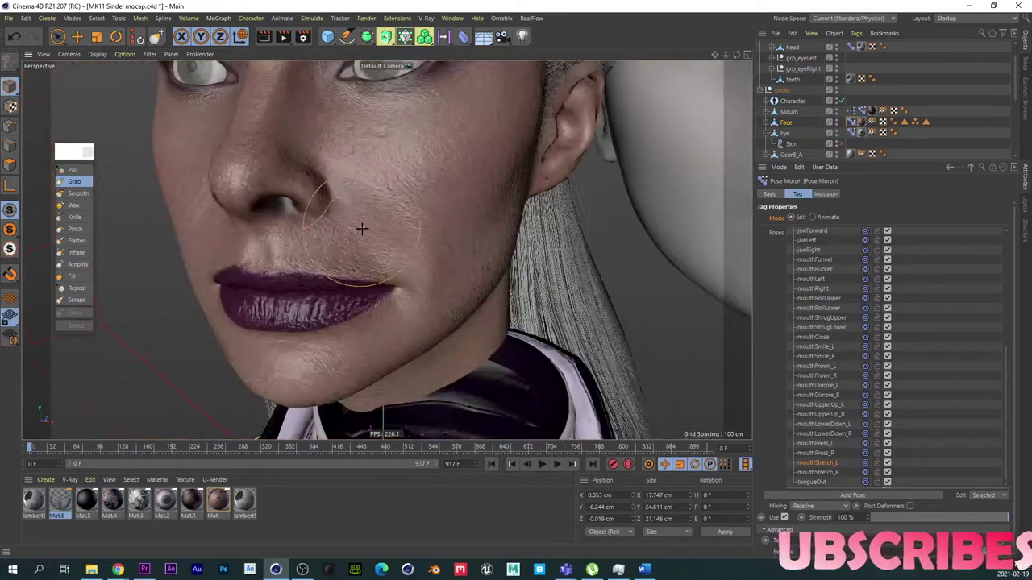
alt+drag(362, 228, 366, 212)
middle_drag(382, 210, 412, 206)
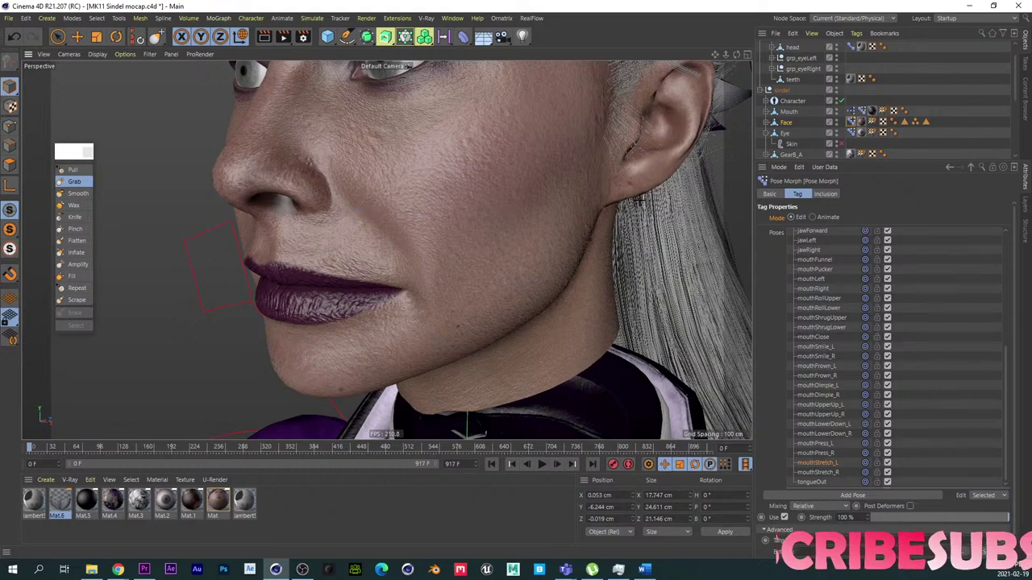
click(74, 181)
click(841, 274)
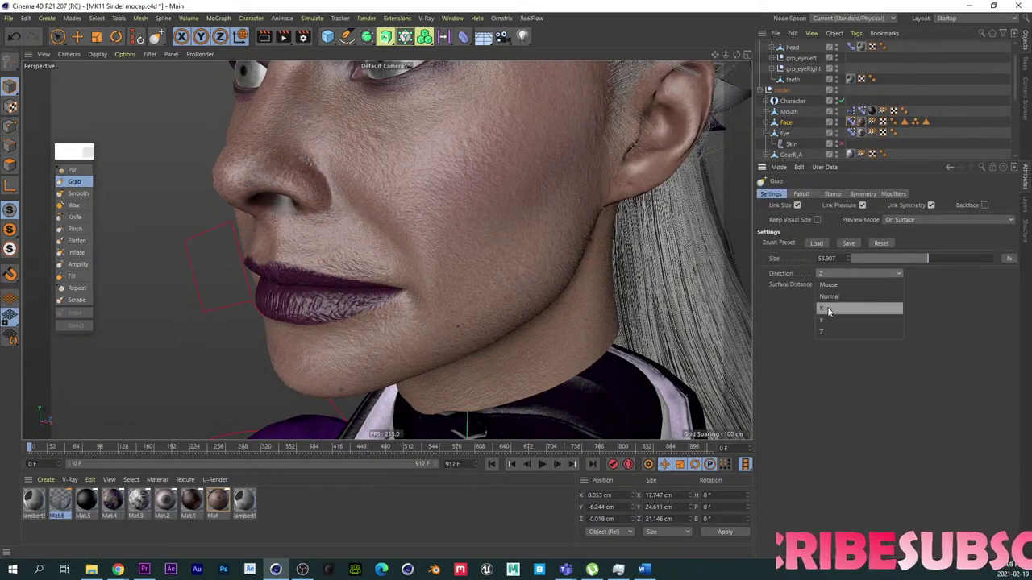
click(851, 281)
click(852, 275)
click(844, 285)
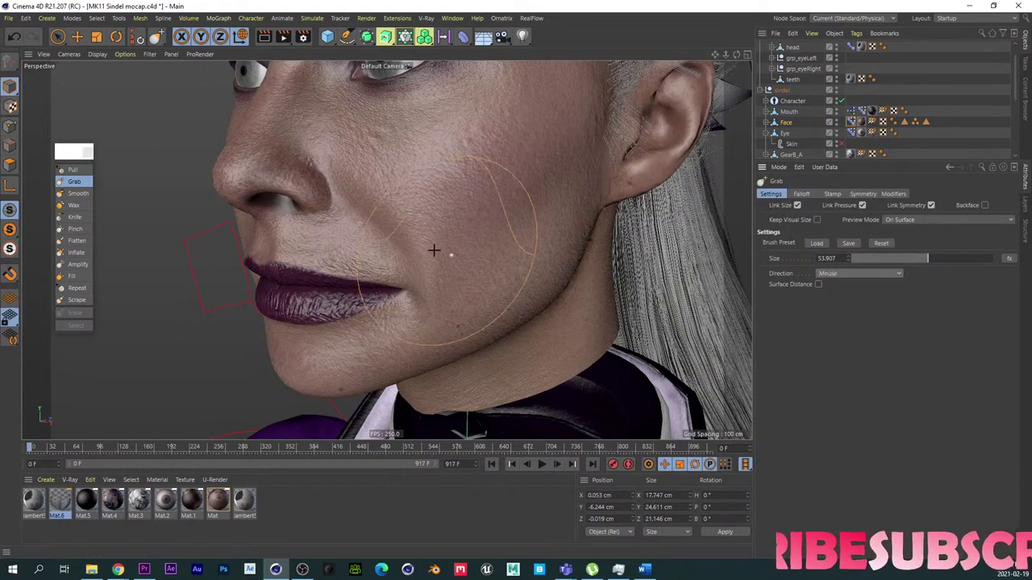
alt+drag(435, 251, 406, 226)
middle_drag(405, 226, 424, 203)
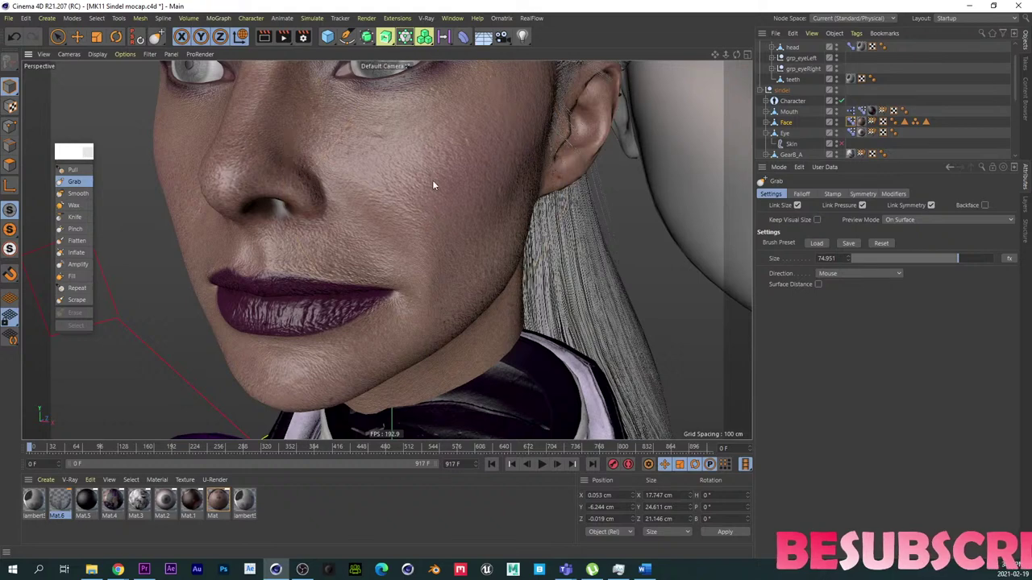
alt+drag(414, 203, 449, 211)
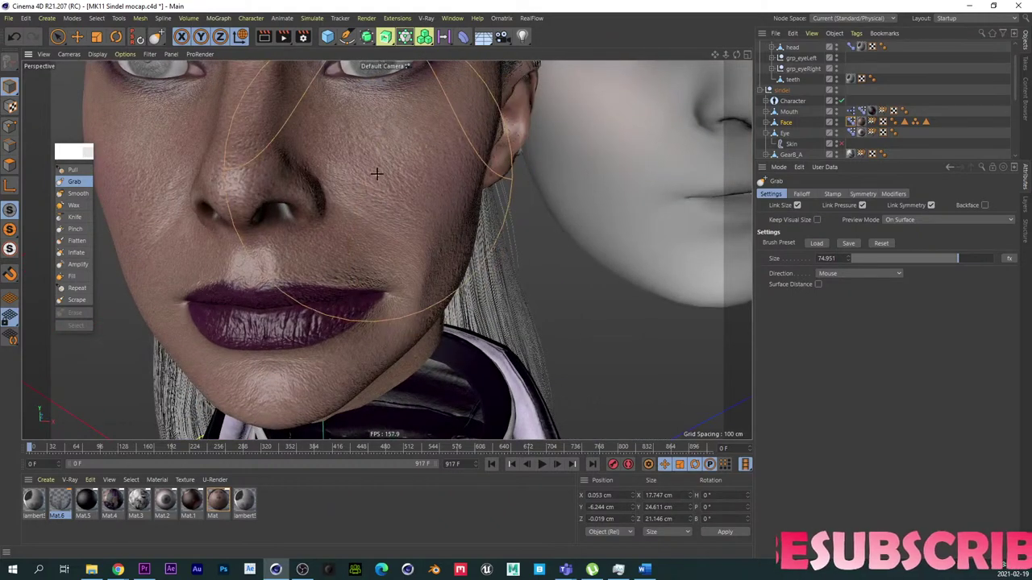
Step: Check the reshaped mouthStretch_L pose by varying its strength, ending at 100%, and view the whole face
click(851, 122)
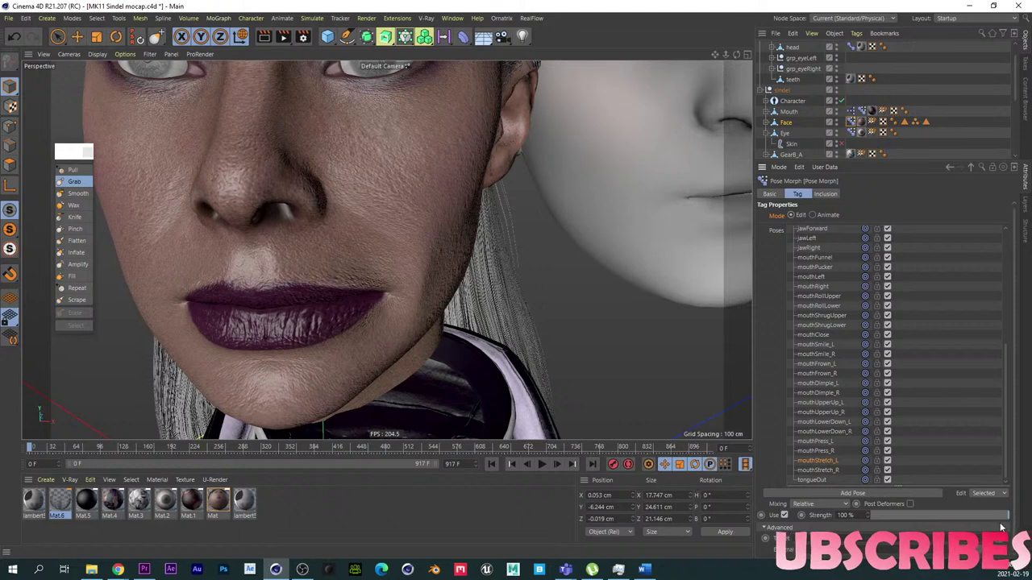
mouse_move(1004, 517)
mouse_down()
mouse_move(957, 517)
mouse_move(1008, 517)
mouse_up()
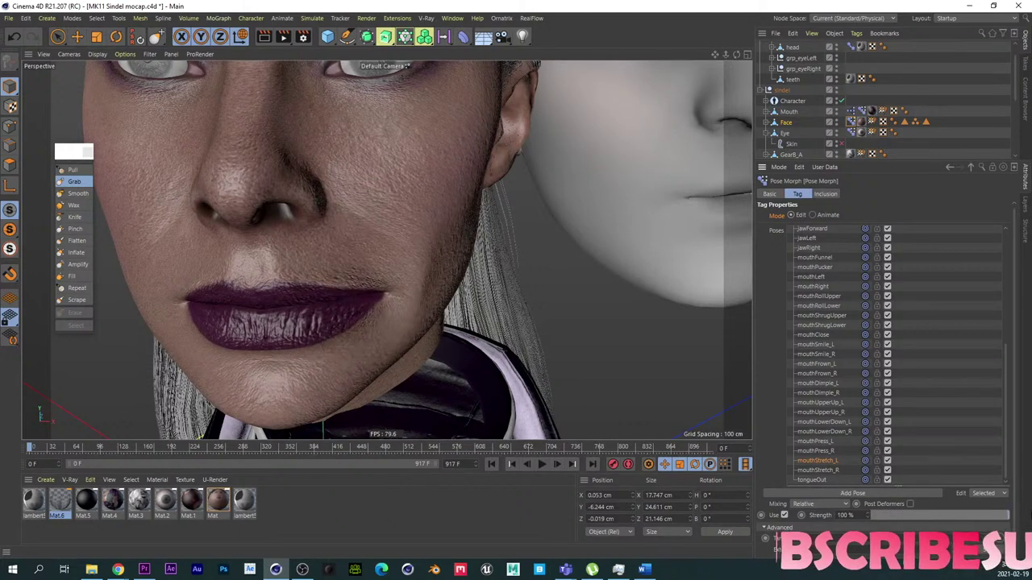
right_click(827, 462)
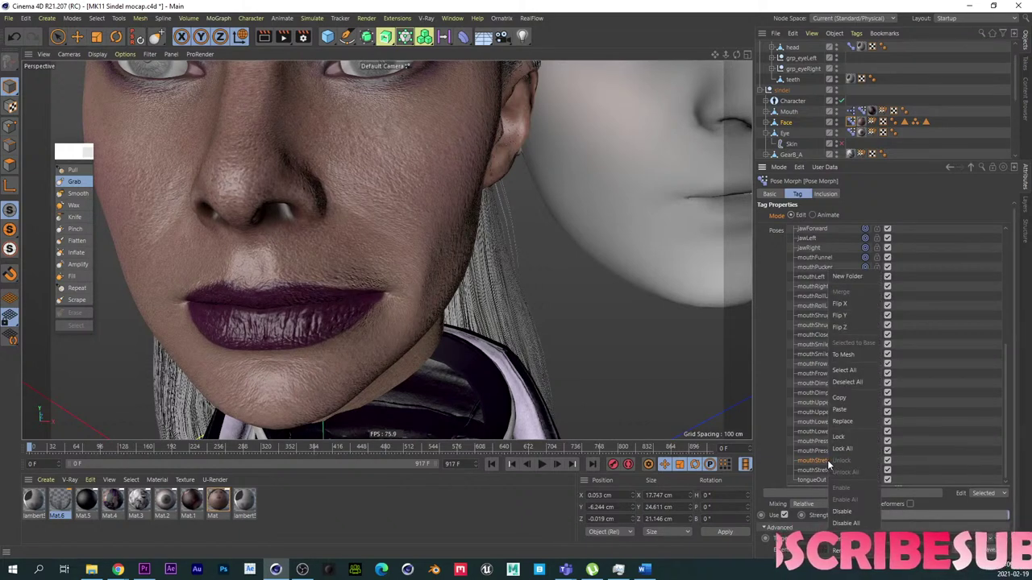
alt+right_drag(335, 256, 318, 254)
scroll(318, 255, down, 1)
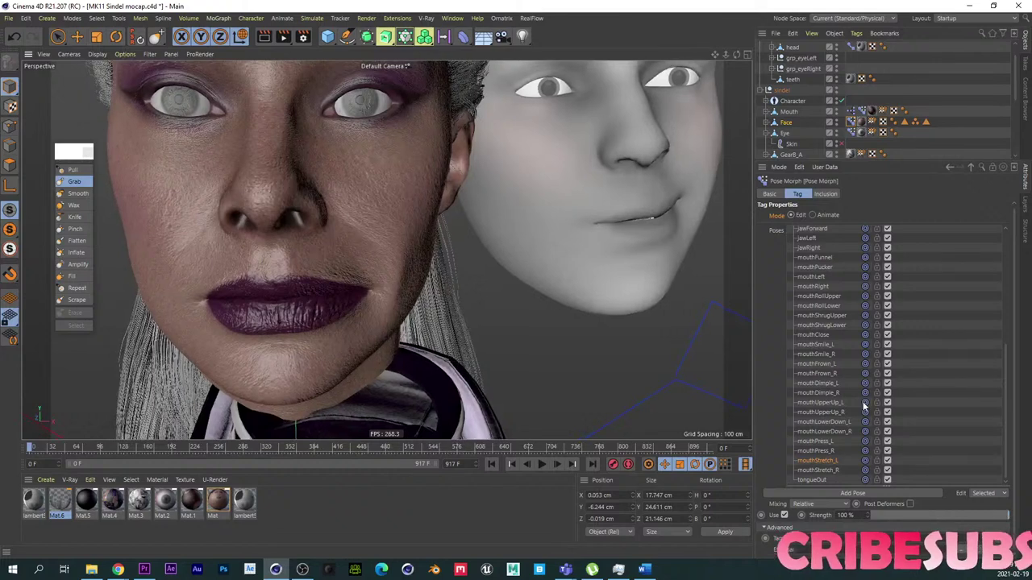
Step: Copy the mouthStretch_L pose, replace mouthStretch_R with it, flip that pose along X and set its strength to 100%
right_click(830, 445)
click(839, 398)
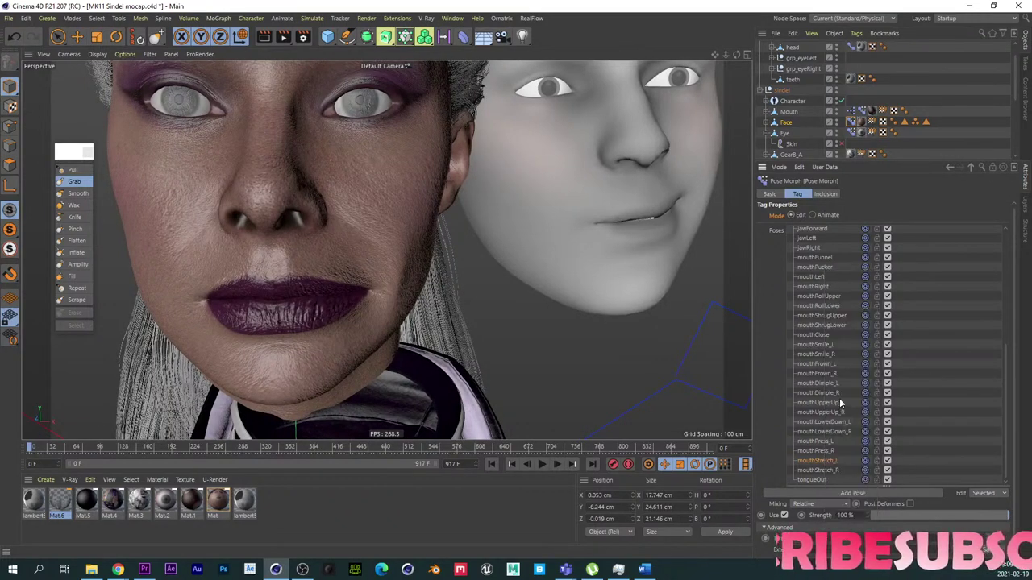
click(816, 470)
right_click(821, 471)
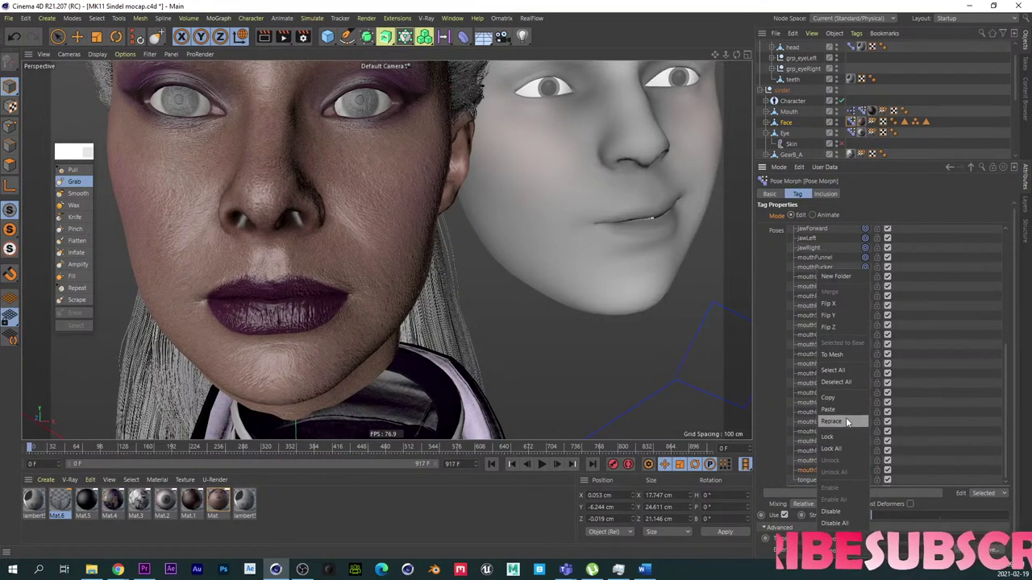
click(848, 421)
right_click(825, 472)
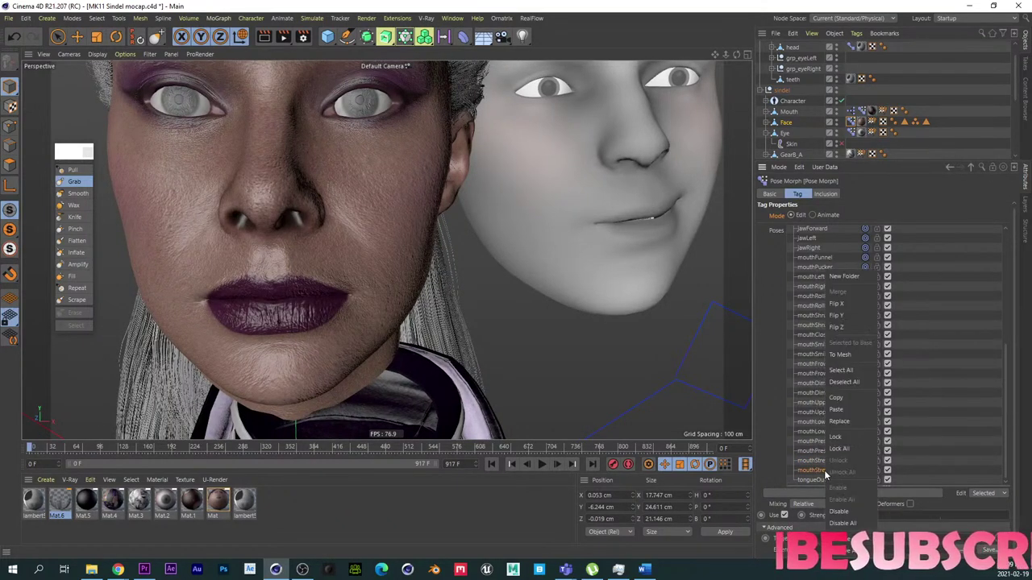
click(842, 303)
drag(880, 515, 925, 518)
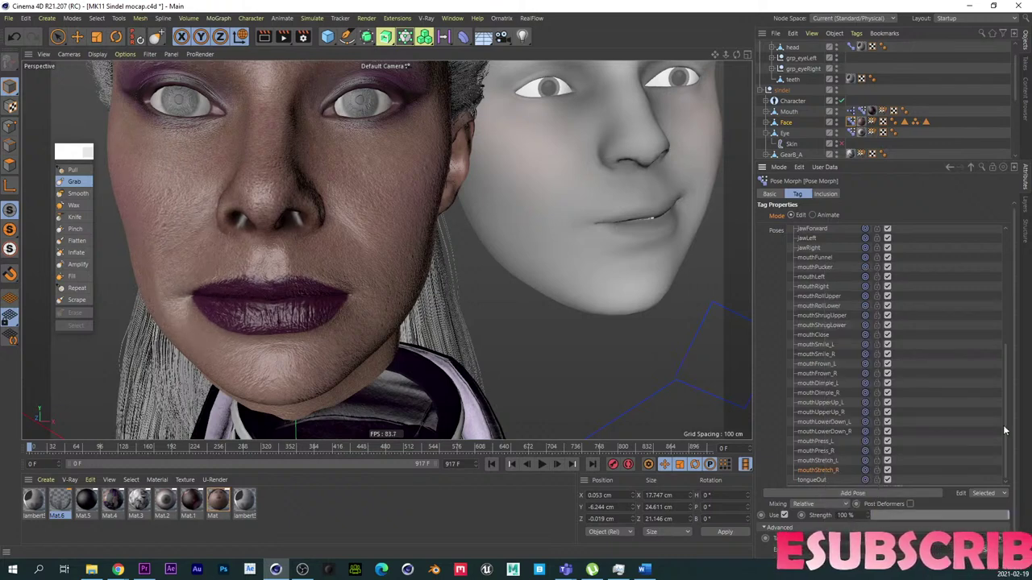
Step: Switch the face's Pose Morph tag to Animate mode and reset all pose sliders
click(814, 216)
scroll(521, 283, down, 3)
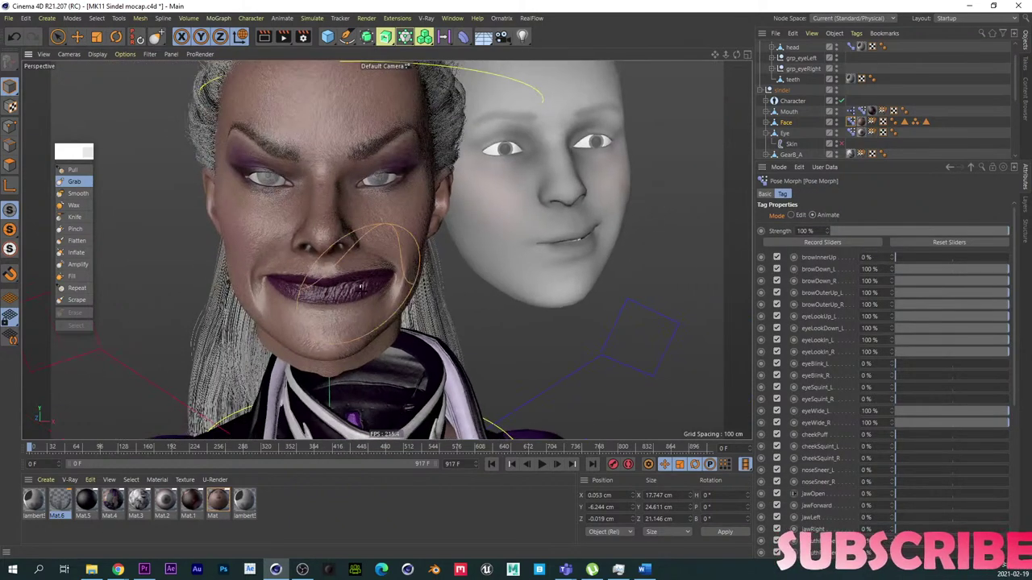
alt+drag(368, 234, 362, 293)
click(919, 241)
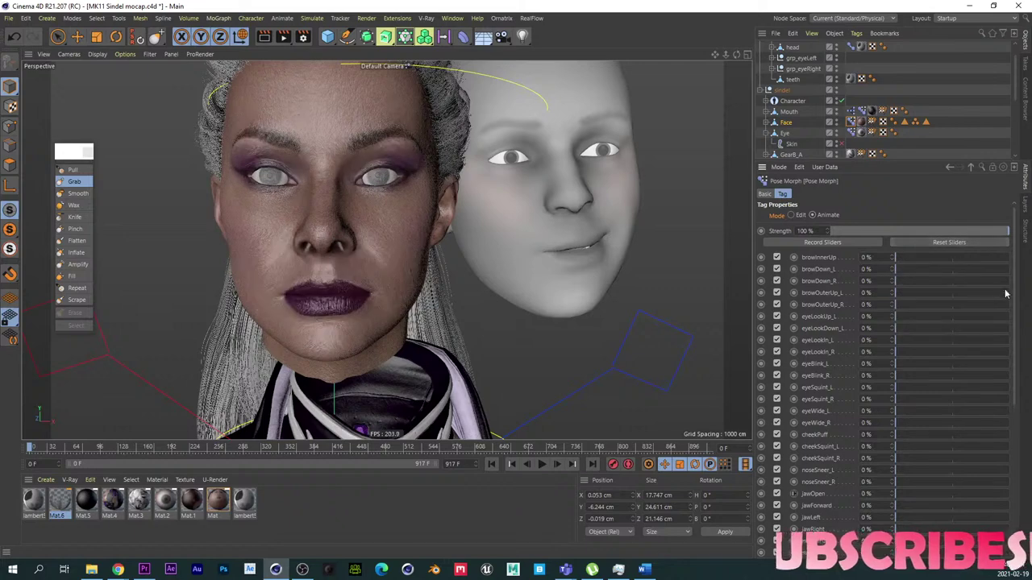
Step: Set mouthStretch_L and mouthStretch_R to 100% and inspect the combined mouth stretch from several angles
scroll(1018, 484, down, 5)
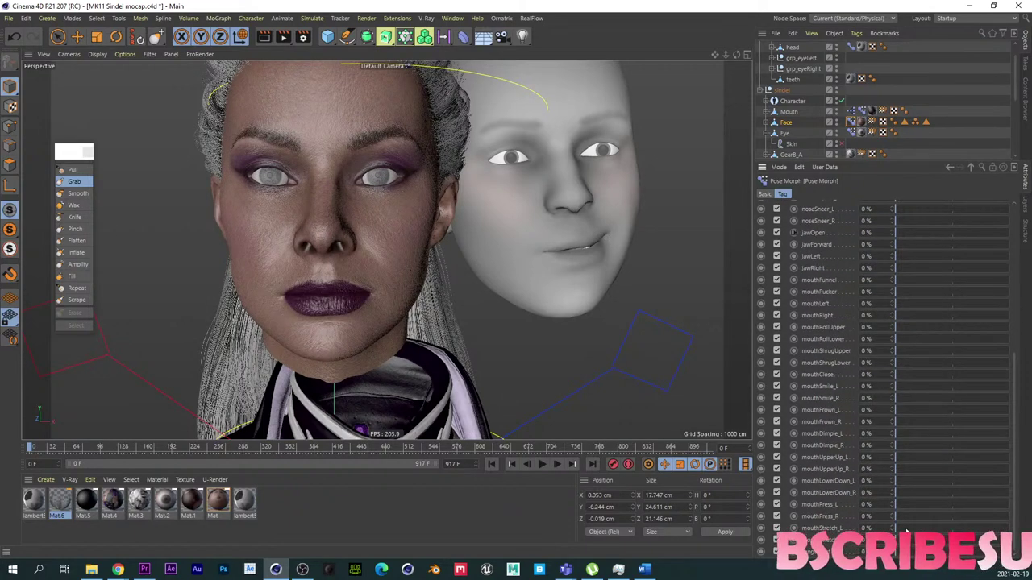
drag(911, 528, 1008, 528)
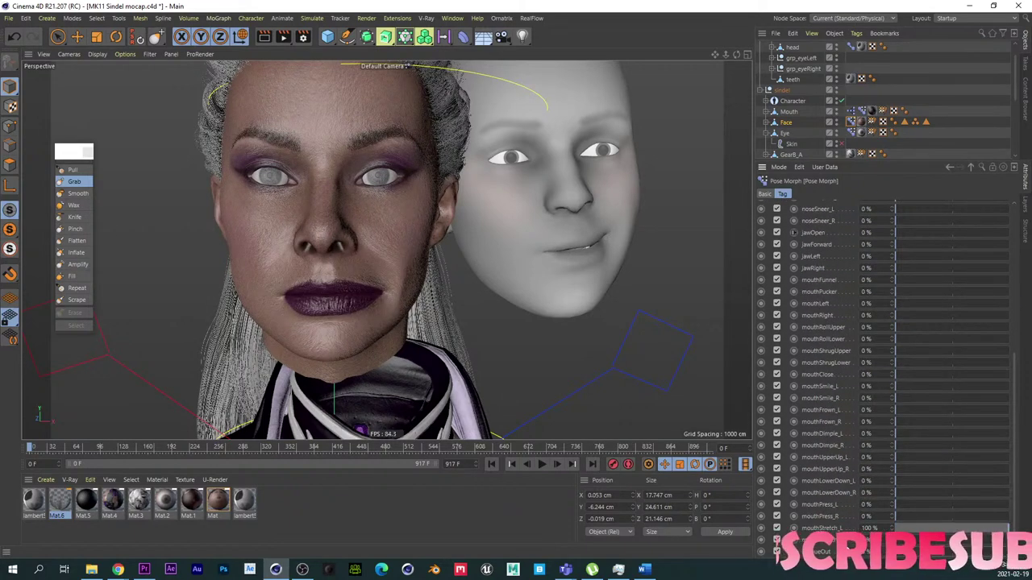
drag(911, 539, 1008, 539)
alt+drag(292, 262, 404, 291)
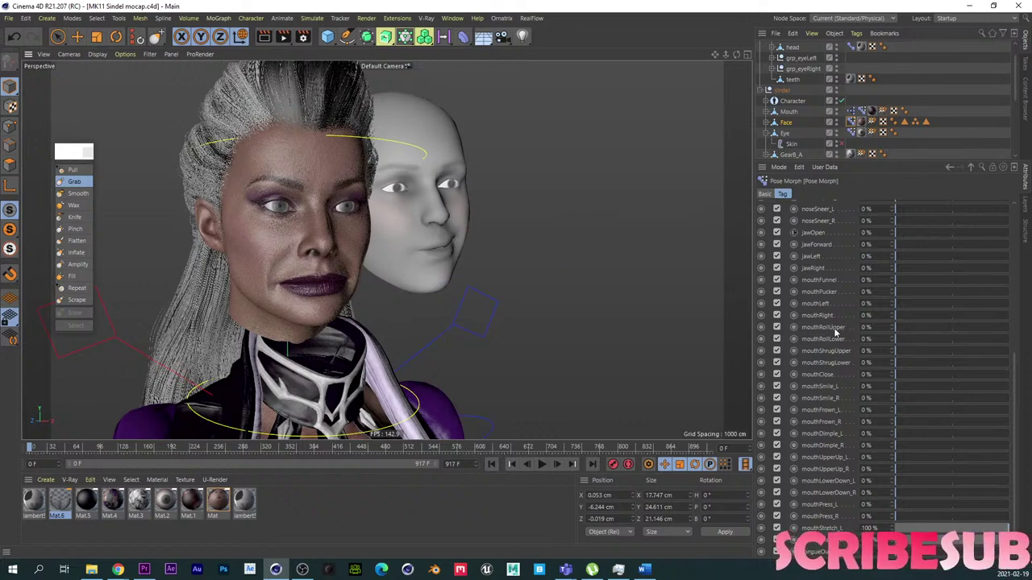
alt+drag(299, 277, 265, 277)
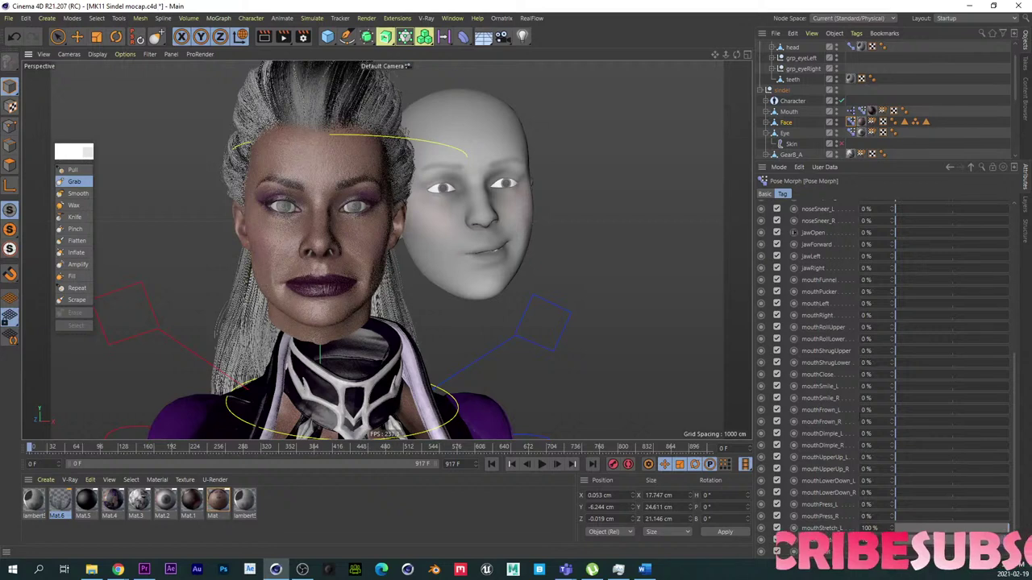
drag(1012, 385, 1010, 233)
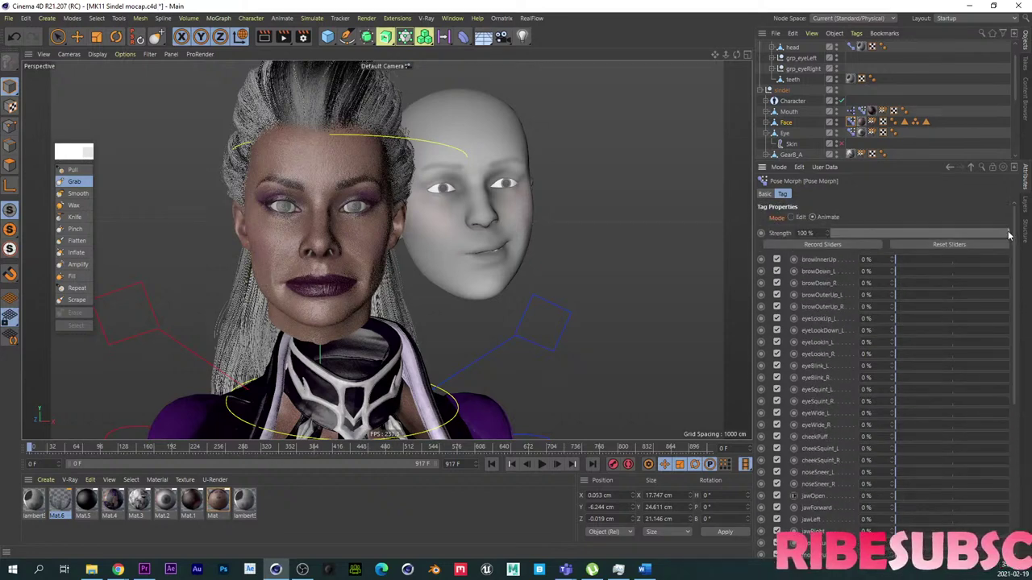
Step: Reset all of the face's pose sliders, inspect the neutral face and switch its Pose Morph tag back to Edit mode
click(961, 246)
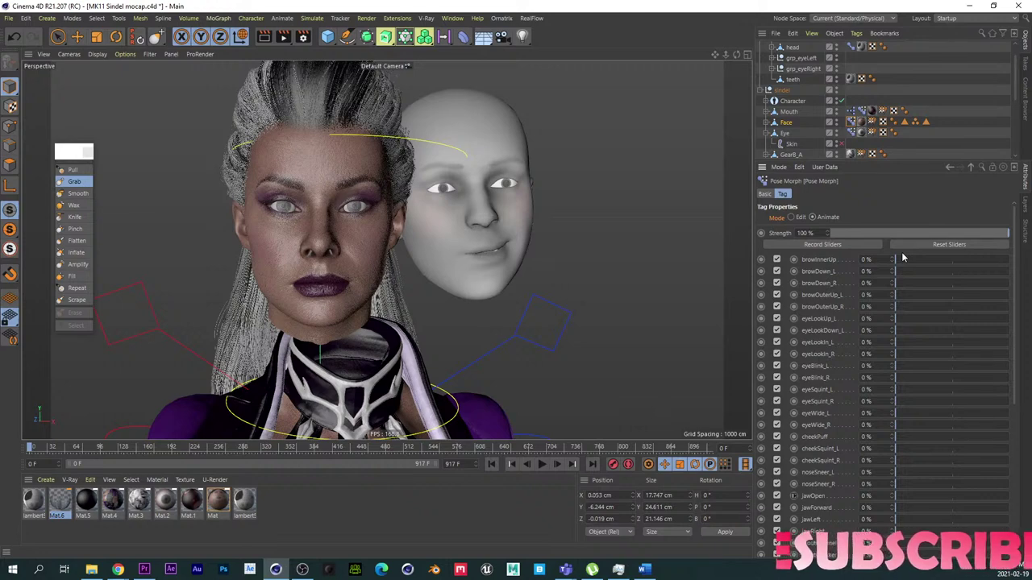
scroll(317, 254, up, 5)
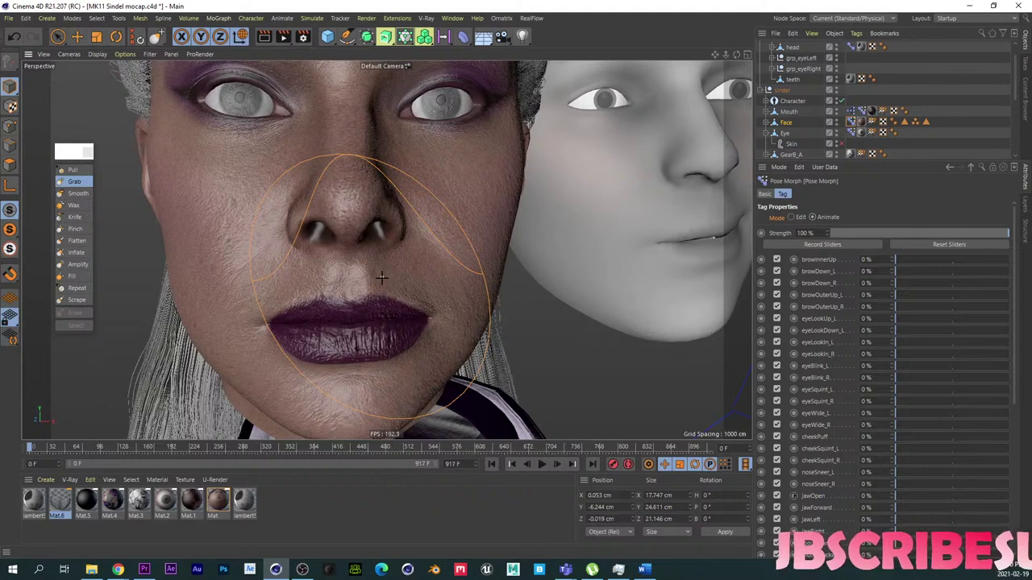
scroll(381, 277, down, 4)
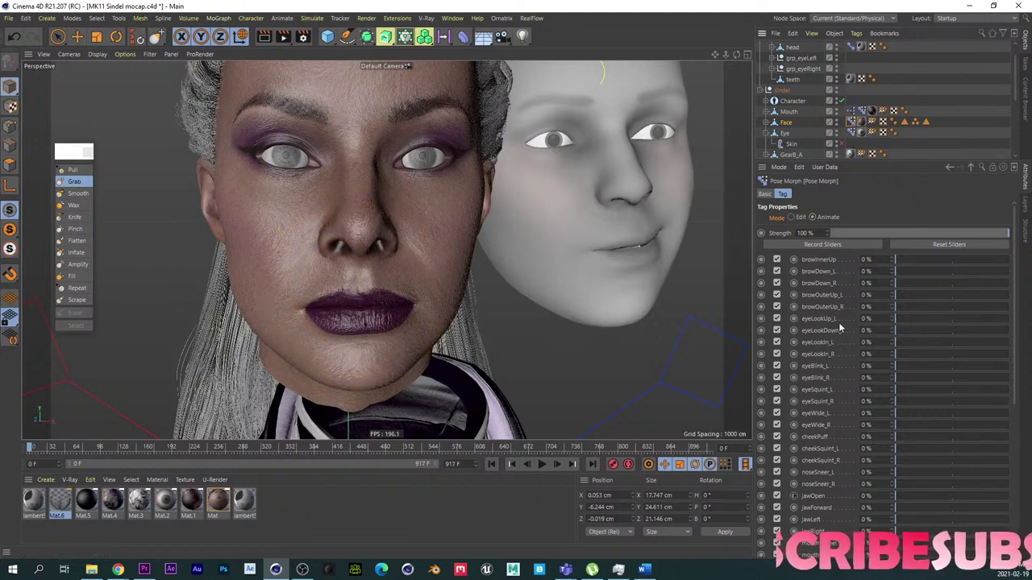
click(797, 217)
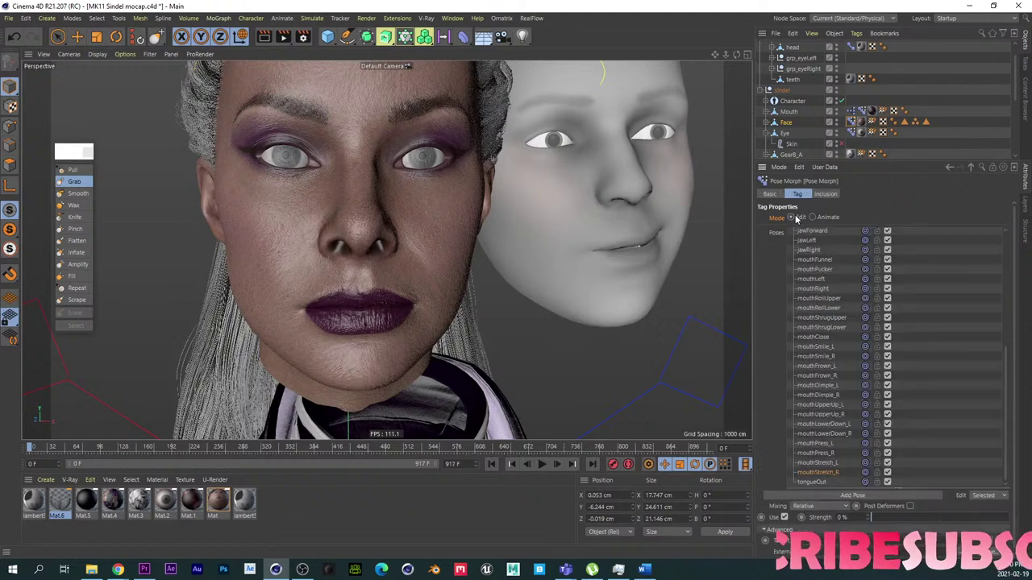
Step: Switch the Eye object's Pose Morph tag to Edit mode and add a pose named "tongue out"
click(855, 136)
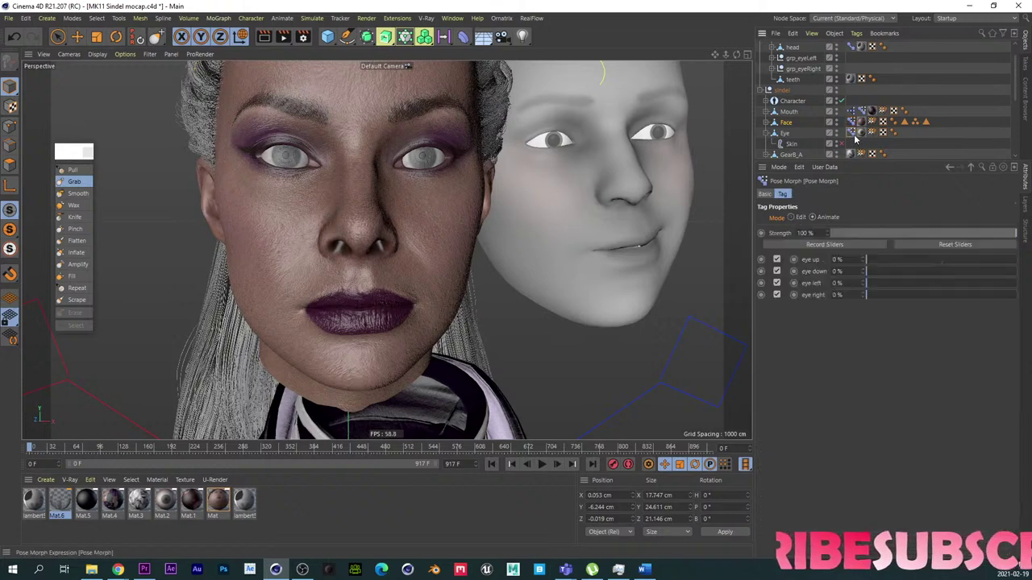
click(793, 218)
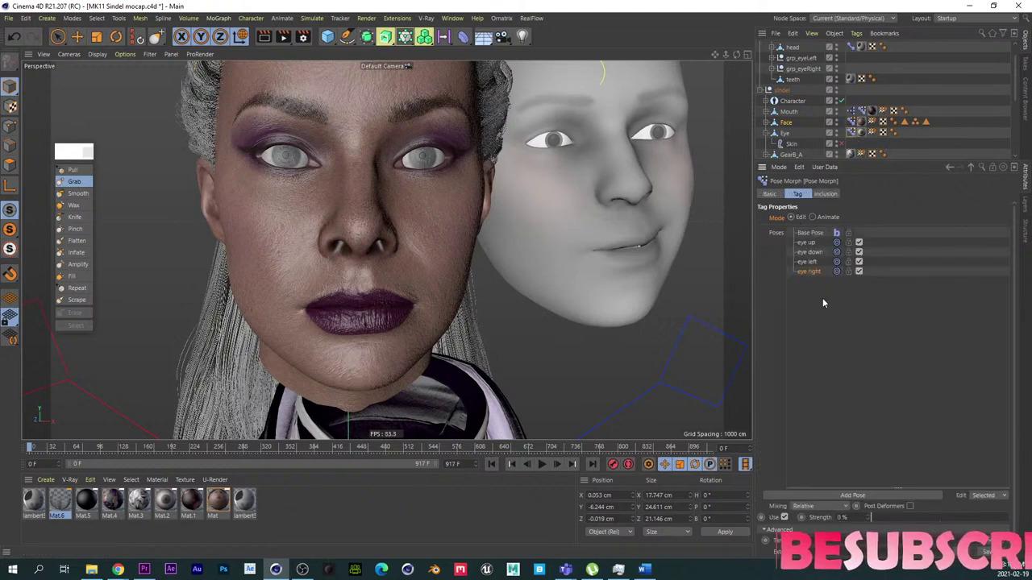
double_click(807, 280)
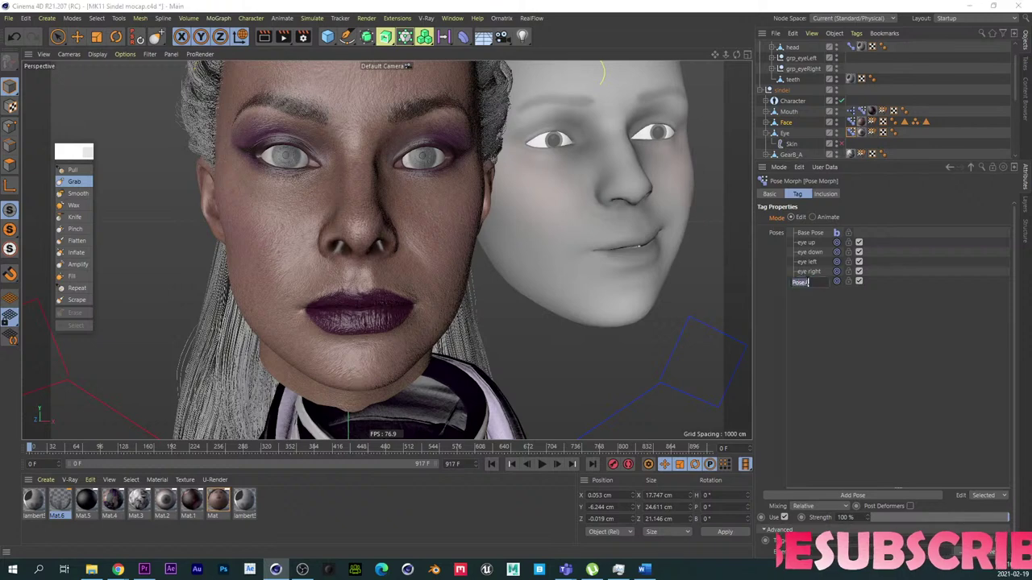
text(torgue out)
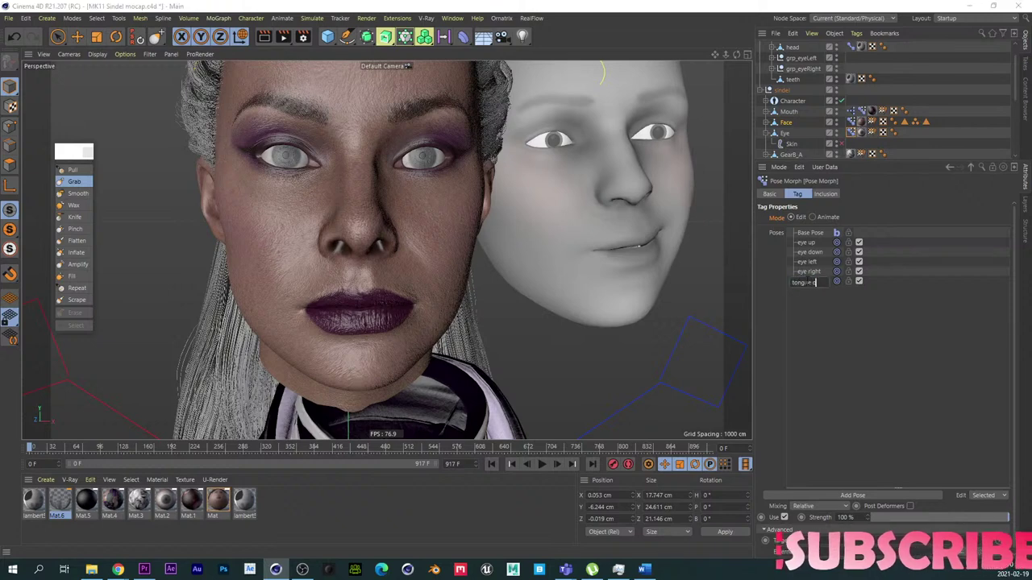
key(Return)
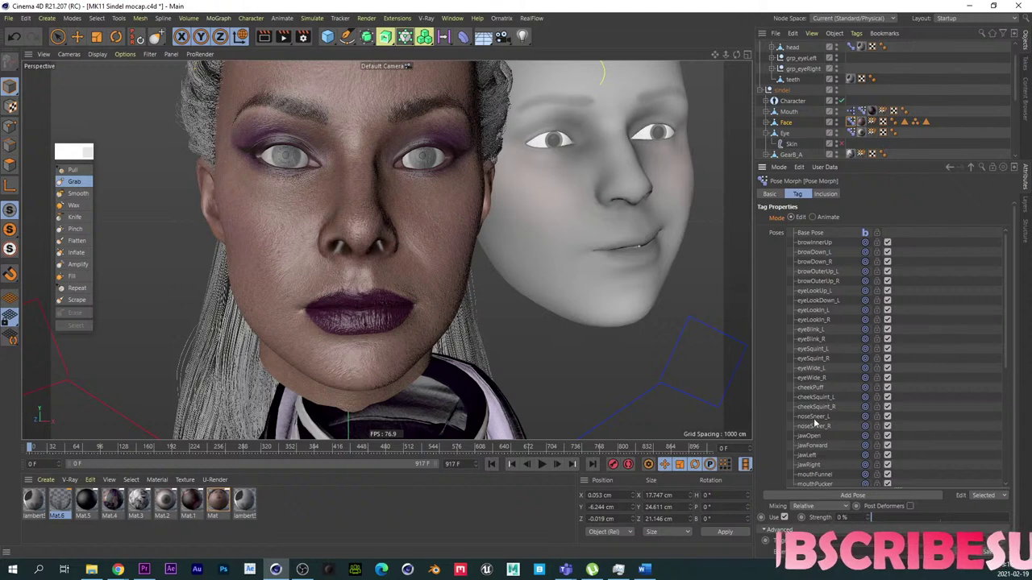
Step: Preview the face's jawOpen pose at 100% strength and return it to 0%
click(815, 438)
drag(869, 517, 1008, 518)
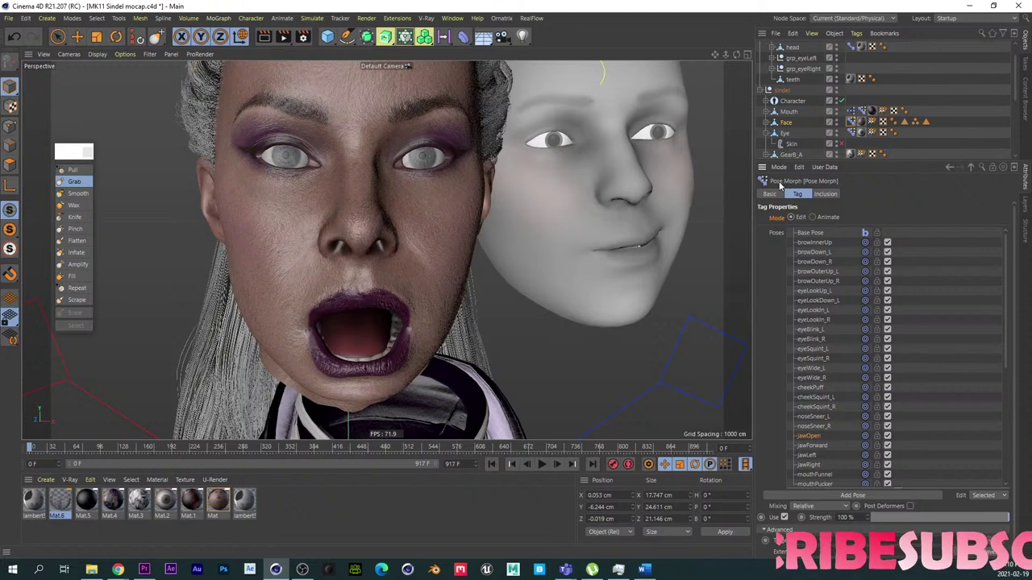
click(868, 520)
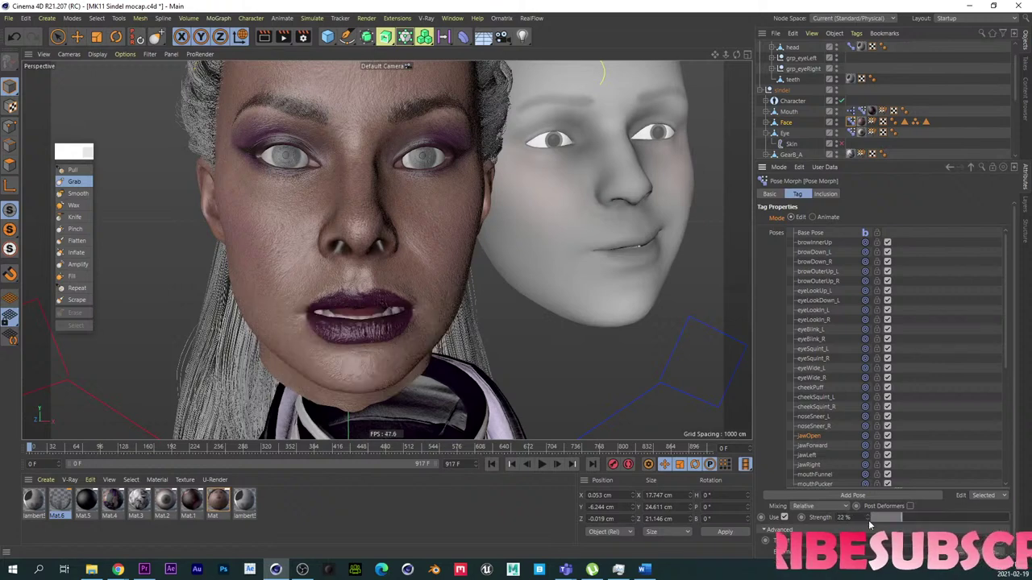
Step: Hide the Face object in the viewport and view the teeth and gums from an angle
click(837, 122)
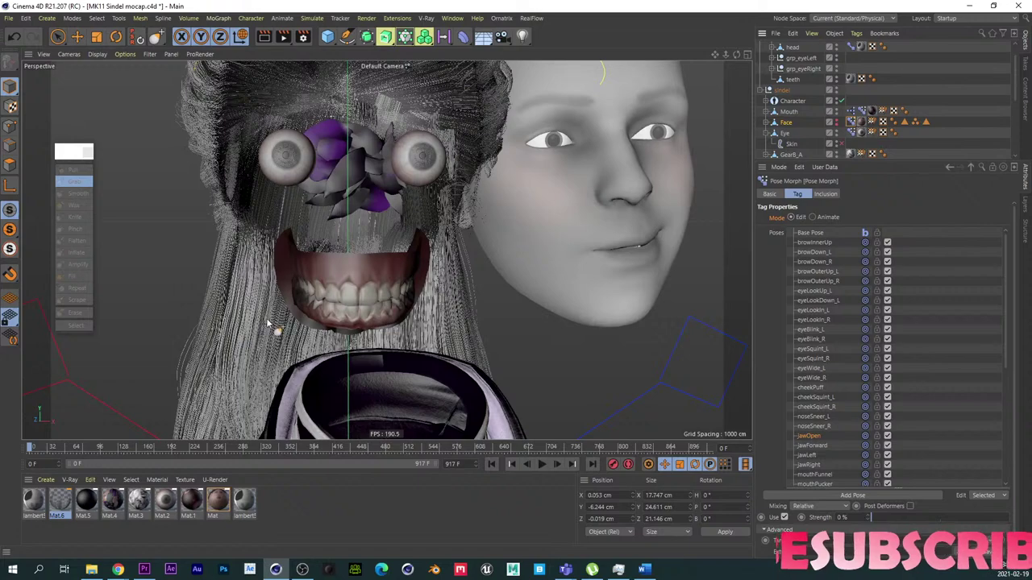
alt+right_drag(370, 275, 416, 263)
alt+drag(395, 282, 355, 318)
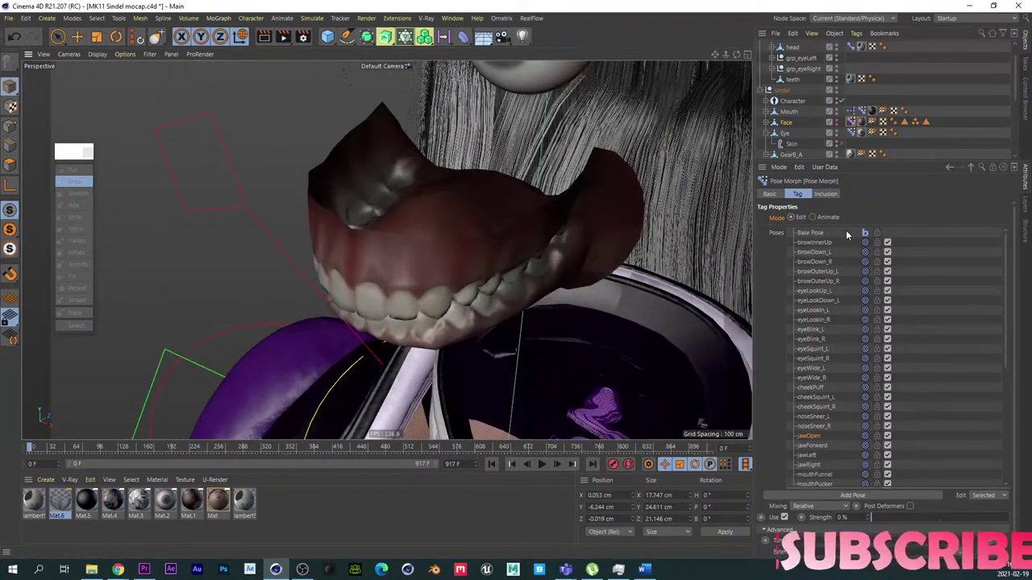
Step: Inspect the Eye object's mesh in polygon mode and delete the "tongue out" pose from its Pose Morph tag
click(785, 134)
click(10, 165)
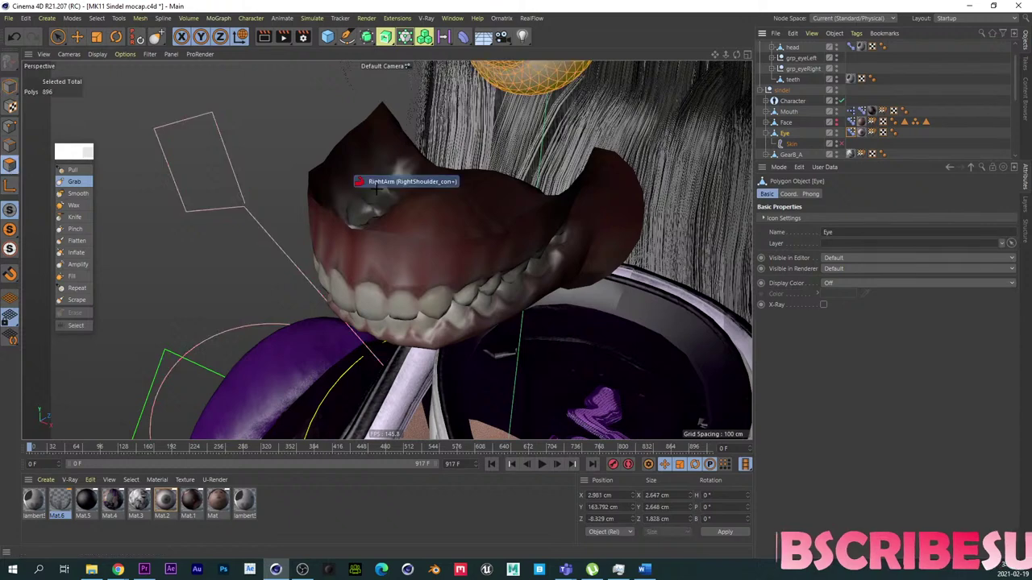
alt+right_drag(452, 206, 392, 213)
scroll(451, 206, up, 5)
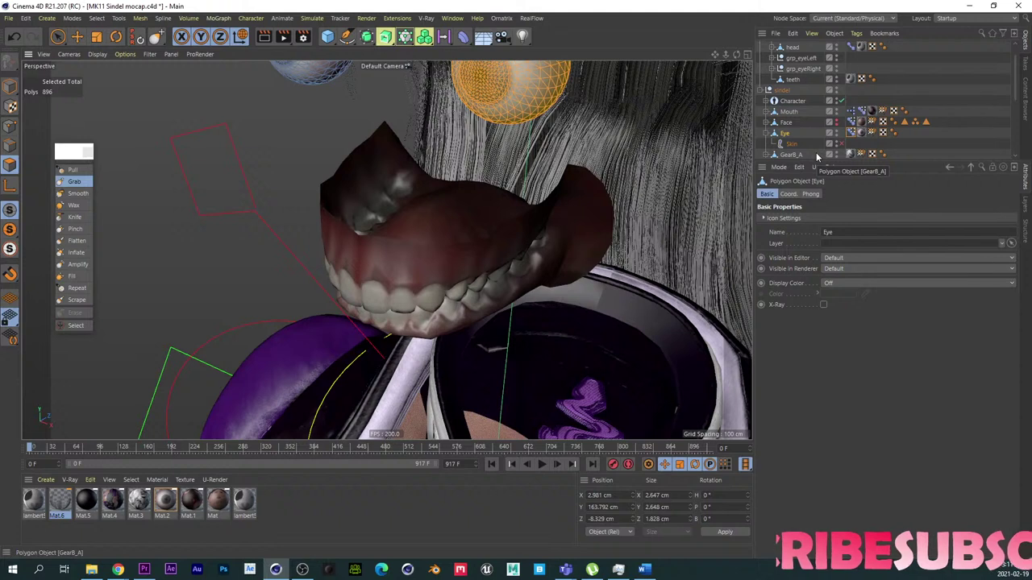
click(851, 133)
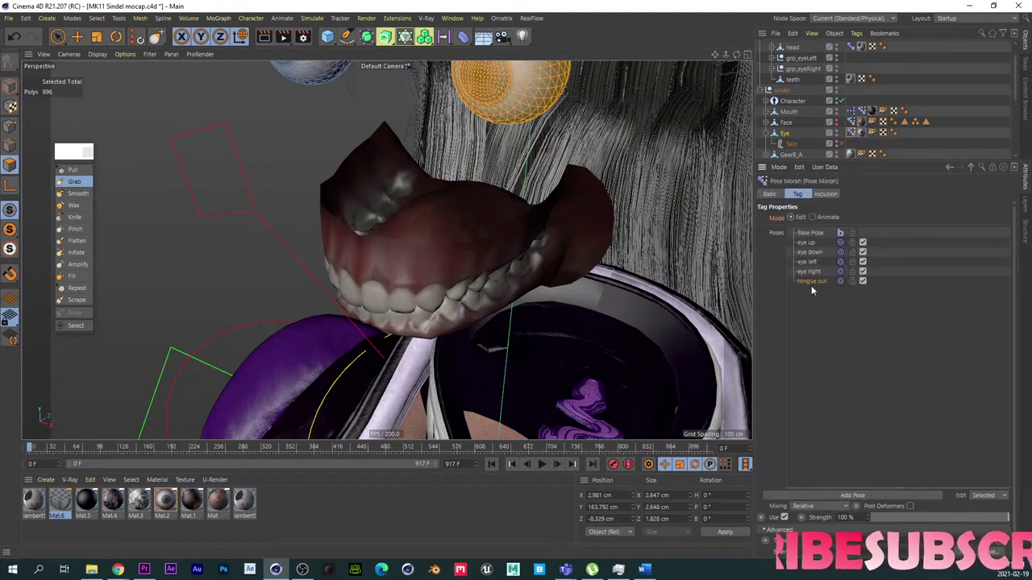
key(Delete)
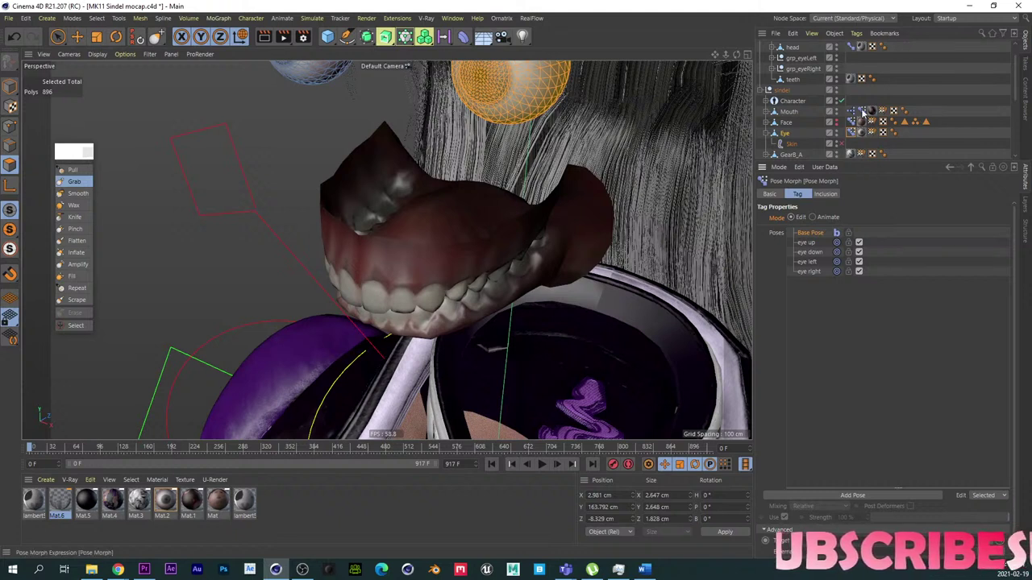
Step: Switch the Mouth object's Pose Morph tag to Edit mode and add a pose named "Tongue Out"
click(865, 112)
click(792, 217)
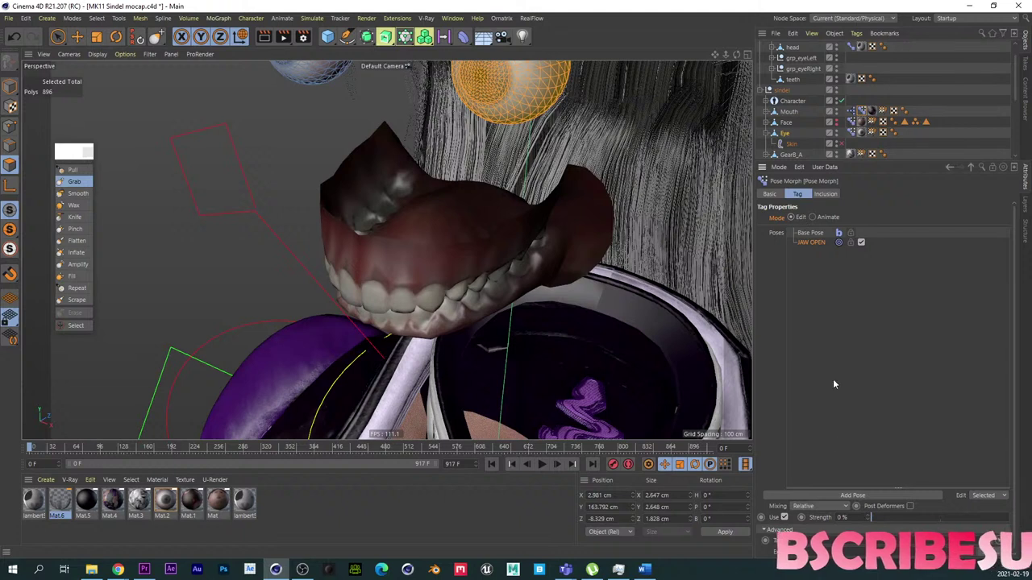
click(846, 497)
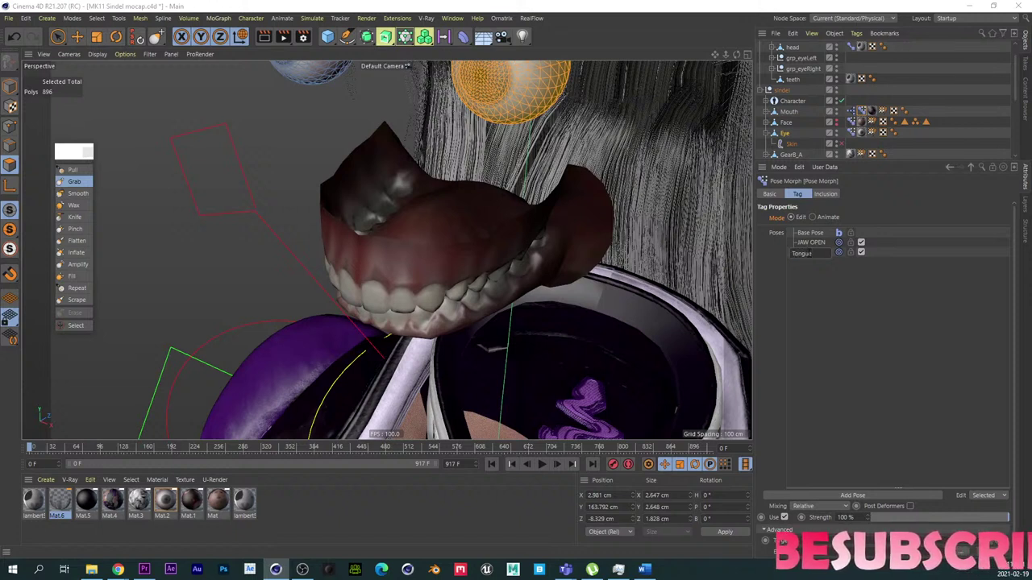
key(Return)
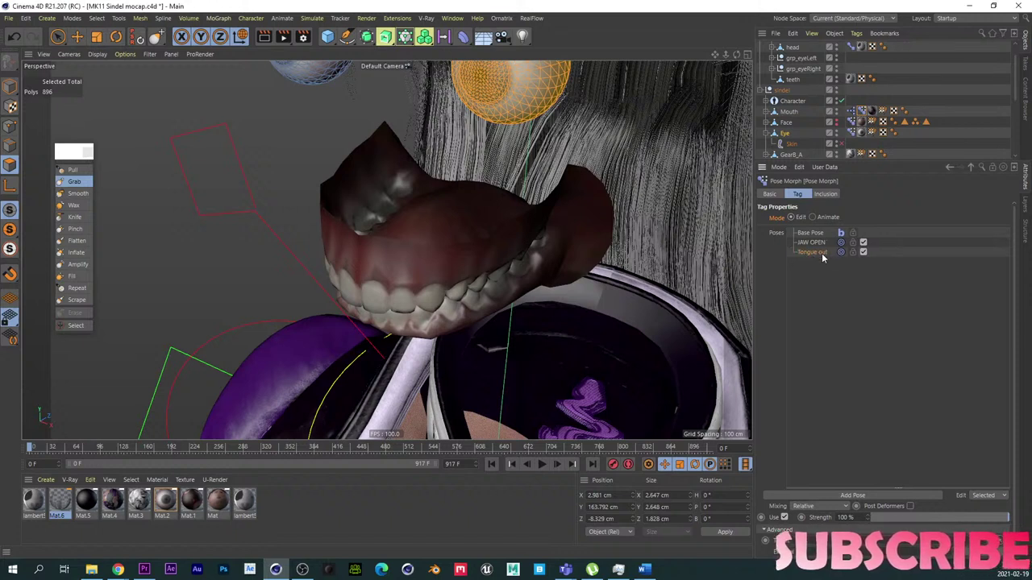
double_click(821, 253)
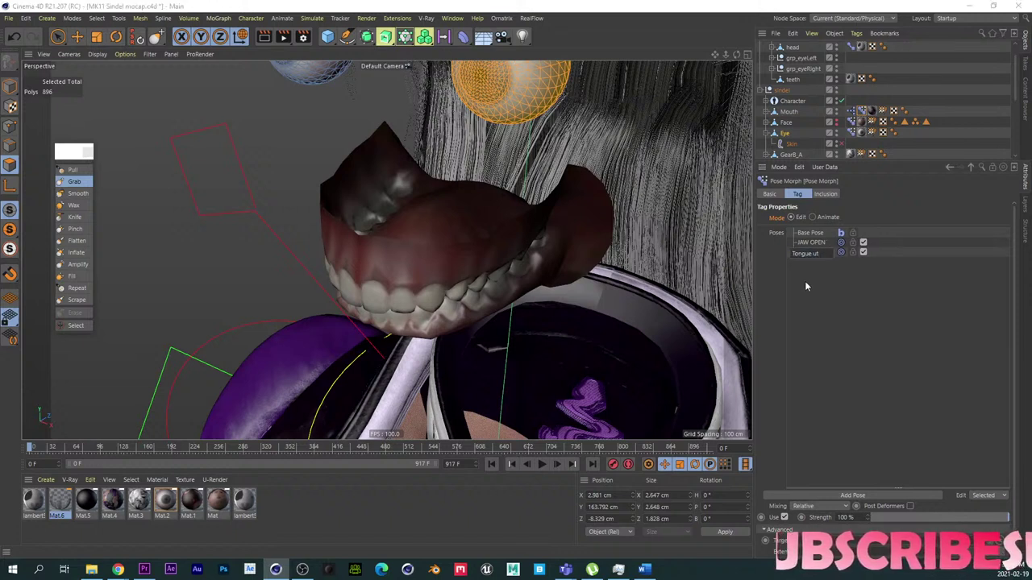
key(Return)
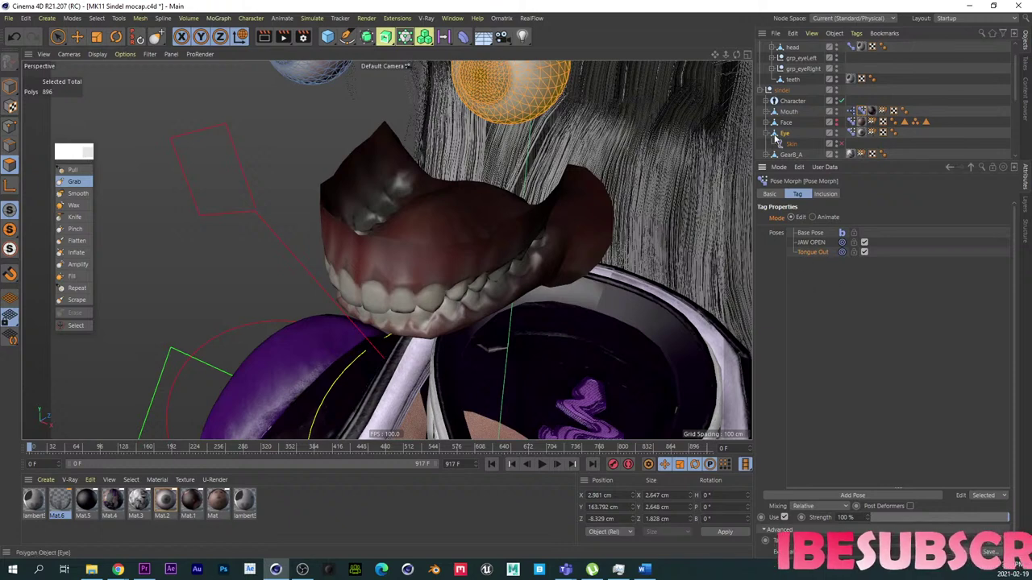
Step: Select the Mouth object and use Live Selection and Select Connected to pick the polygons connected to its upper surface
click(789, 114)
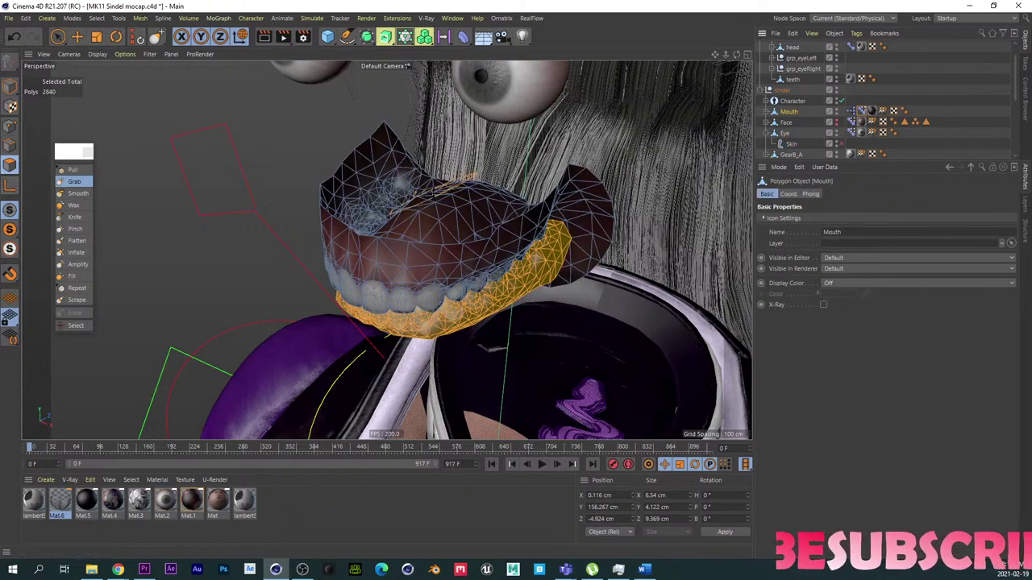
key(space)
click(449, 210)
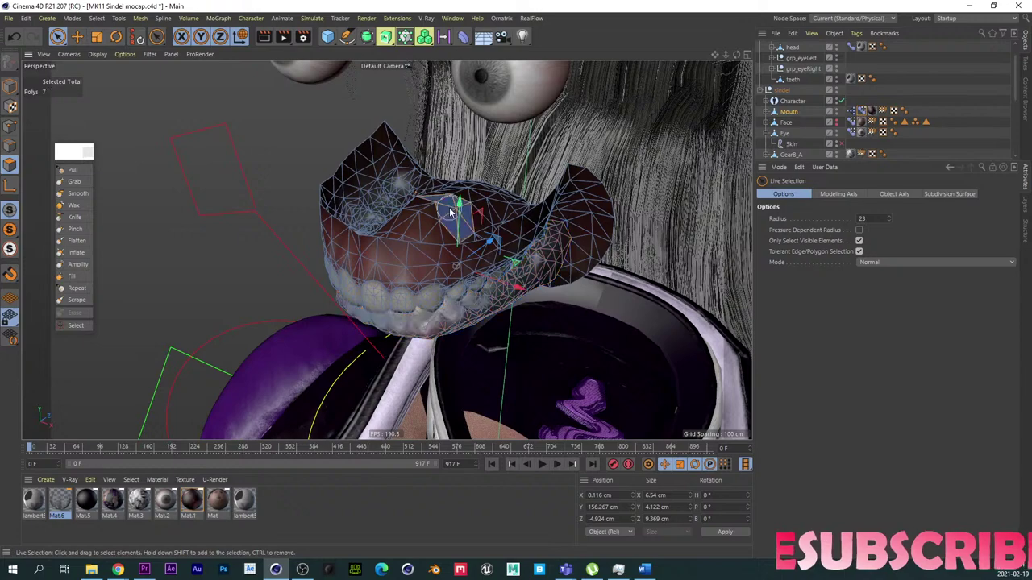
key(u)
key(w)
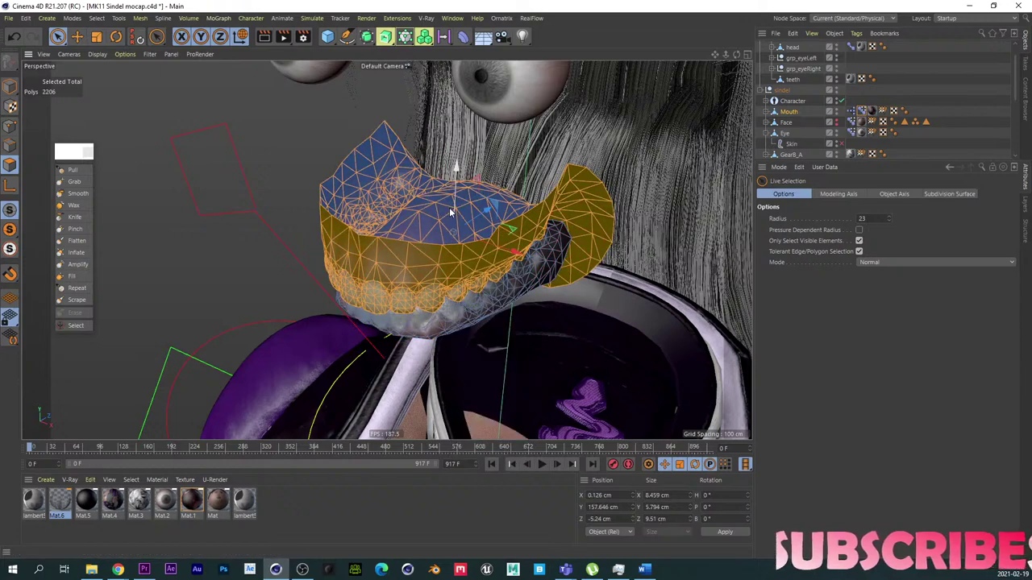
Step: Replace the selection with all connected polygons of the tongue inside the mouth
alt+right_drag(416, 287, 465, 246)
alt+drag(470, 281, 438, 234)
alt+middle_drag(438, 338, 411, 271)
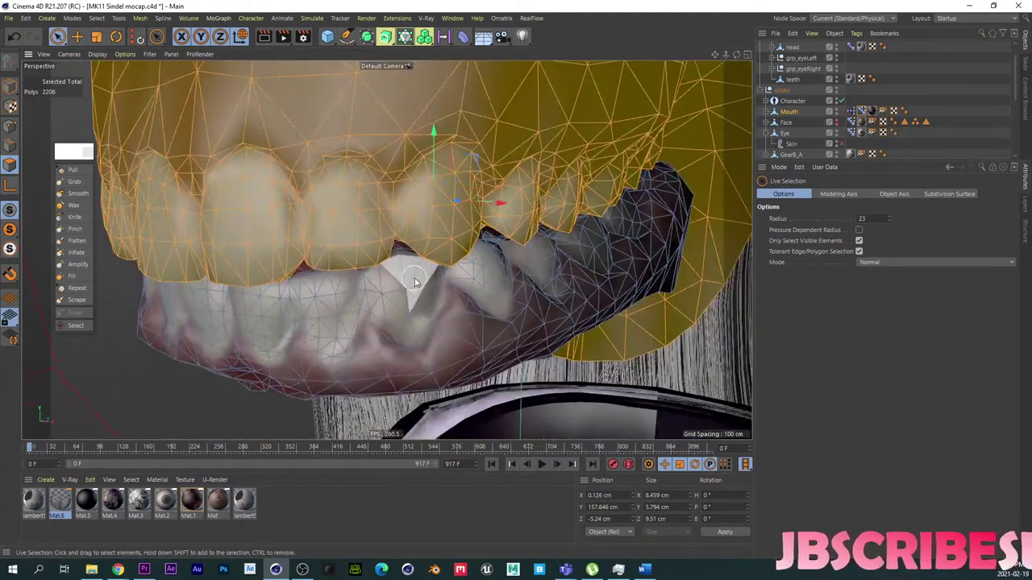
scroll(414, 250, up, 4)
scroll(414, 244, up, 6)
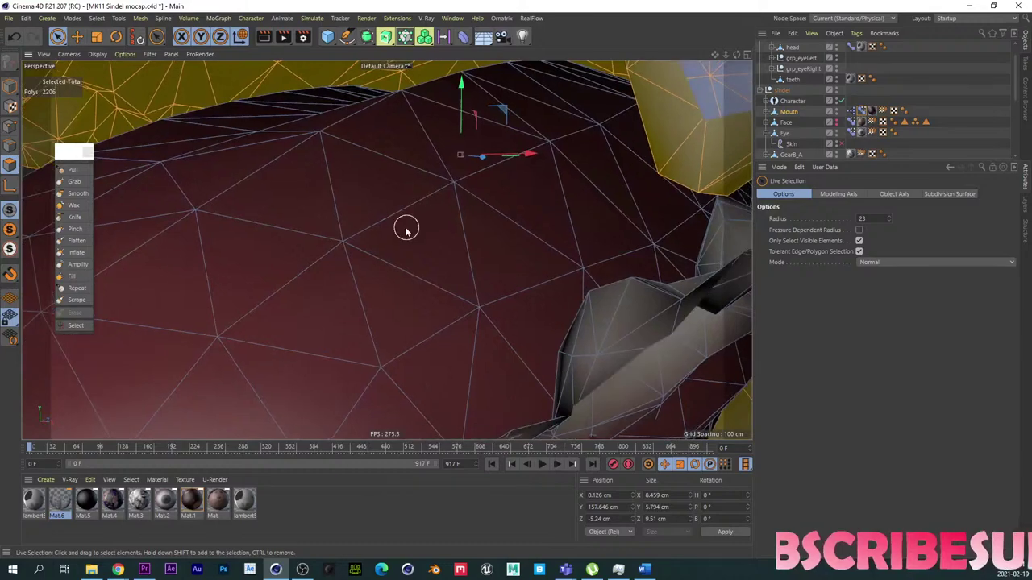
click(391, 236)
click(320, 252)
key(u)
key(w)
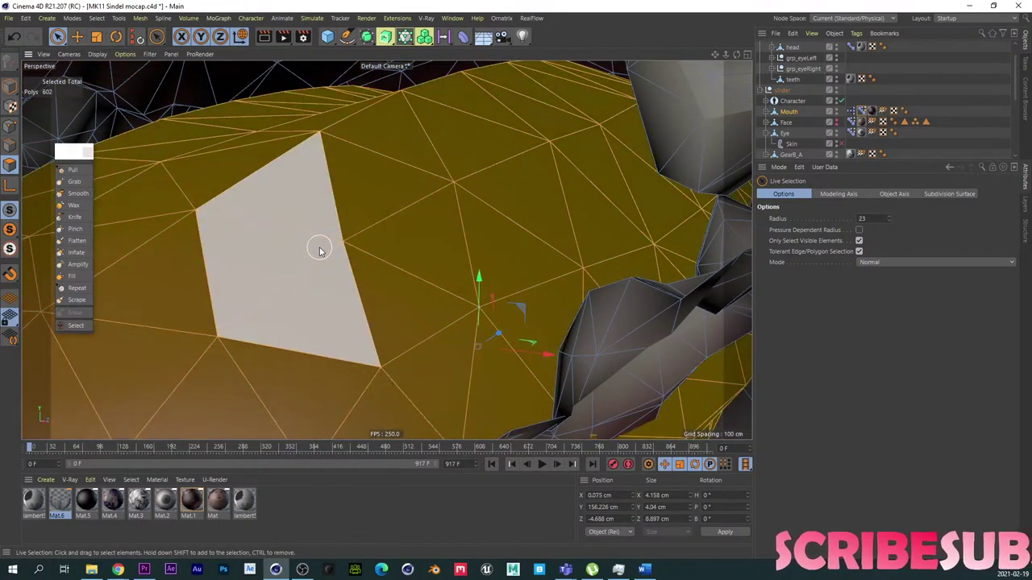
Step: In the Mouth's Tongue Out pose, scale the selected tongue polygons along Z to about 15.9 cm long
alt+drag(448, 259, 426, 259)
alt+right_drag(426, 264, 282, 267)
alt+drag(411, 267, 317, 313)
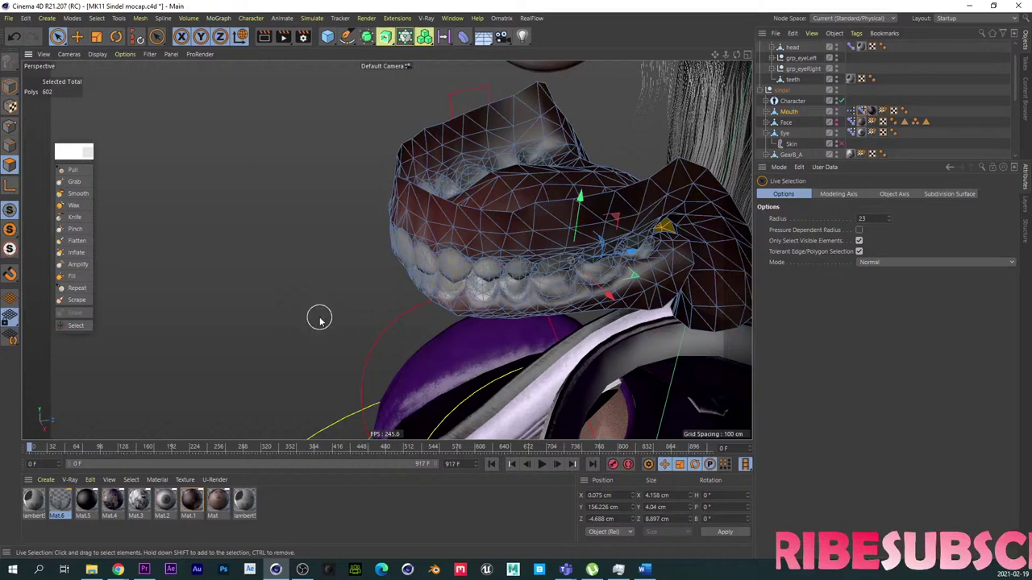
key(t)
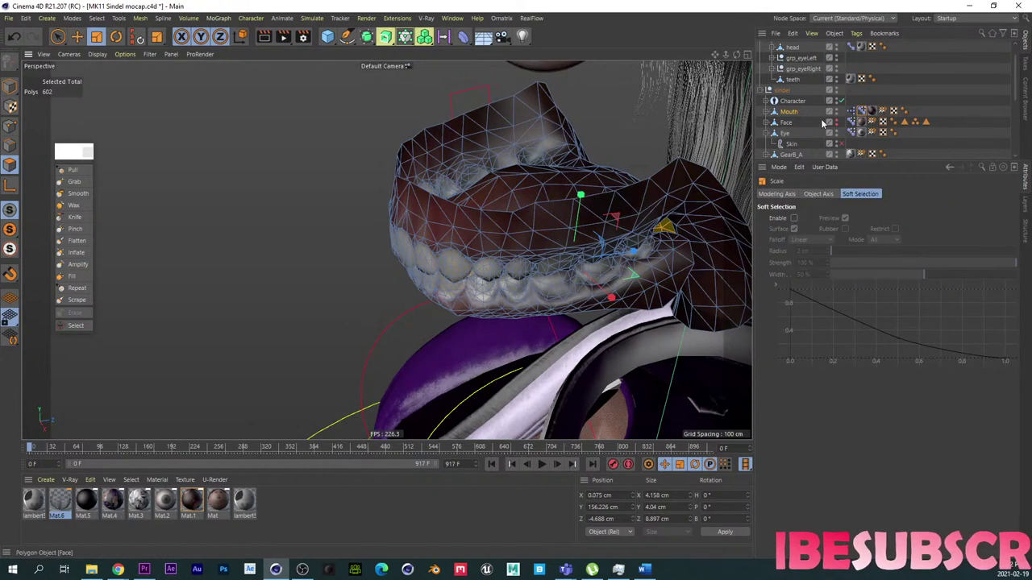
click(862, 112)
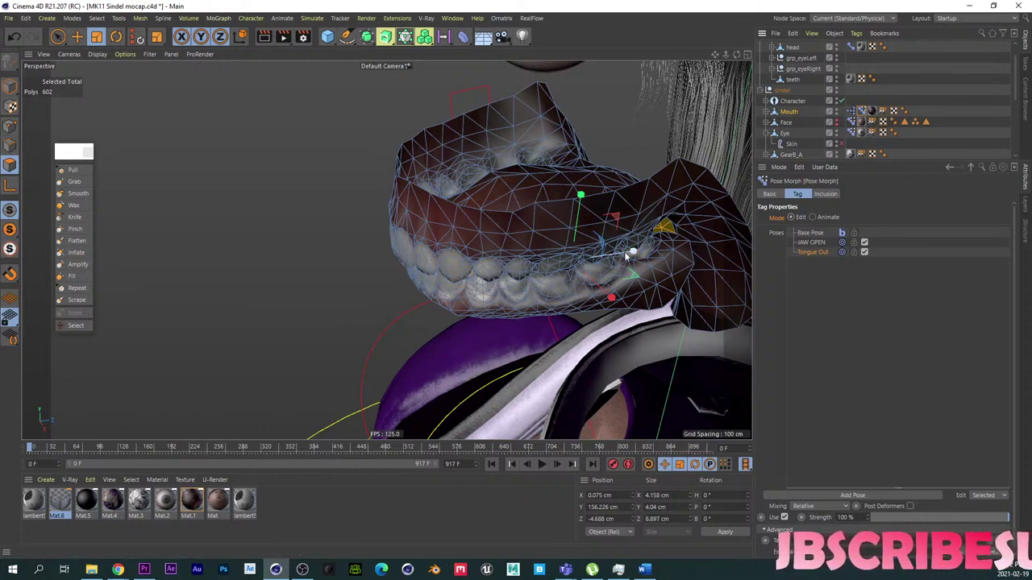
drag(627, 257, 664, 241)
alt+drag(423, 227, 382, 245)
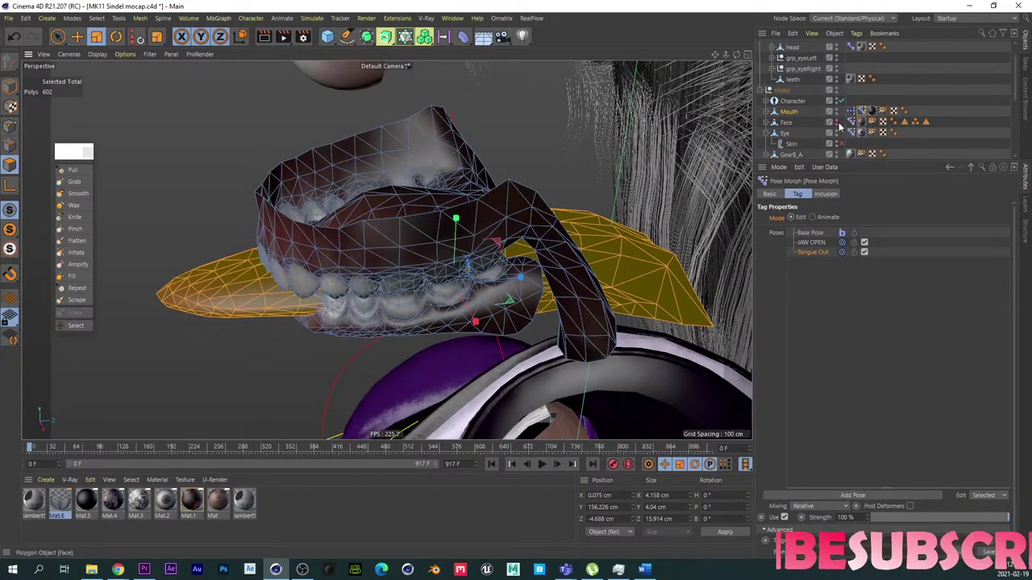
Step: Show the Face object again, switch to Model mode and view the extended tongue from the side
click(835, 122)
alt+drag(314, 242, 170, 176)
click(10, 86)
alt+drag(480, 197, 440, 205)
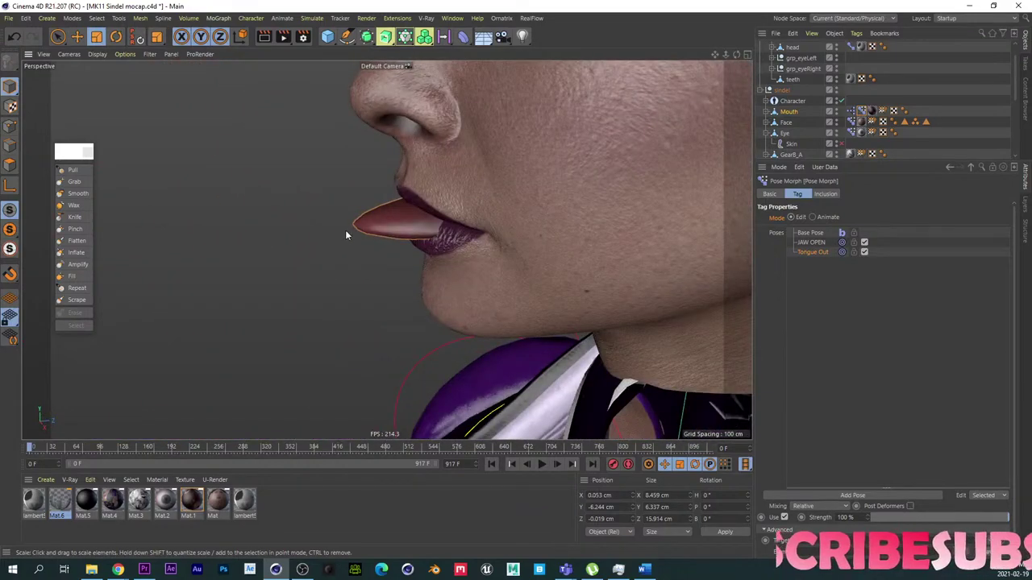
Step: Activate the Grab sculpting brush at a size of about 123.7 for shaping the tongue in the Mouth's Tongue Out pose
click(74, 182)
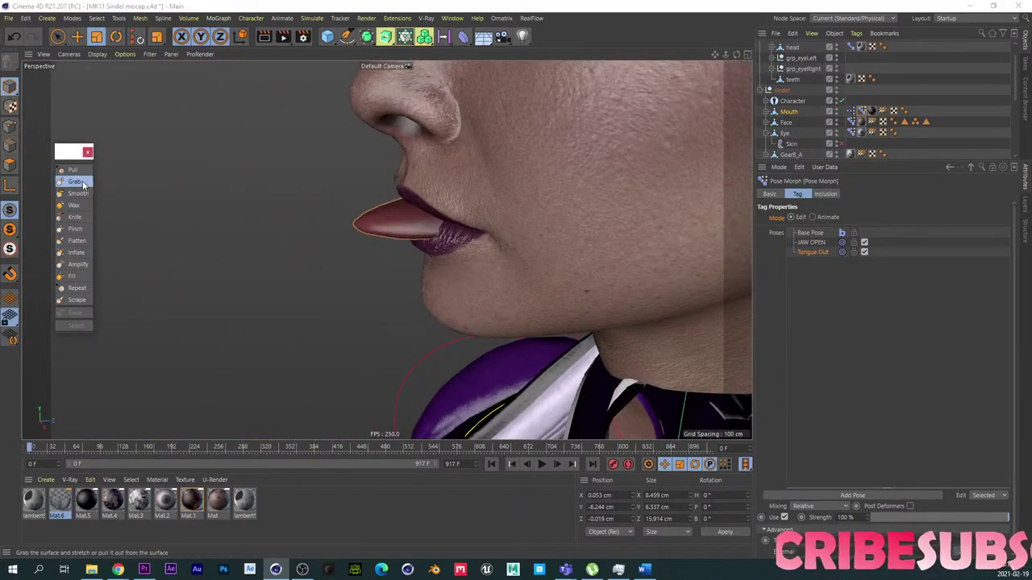
click(861, 111)
mouse_move(507, 162)
alt+mouse_down()
mouse_move(323, 214)
mouse_move(515, 181)
mouse_move(352, 205)
alt+mouse_up()
scroll(358, 210, up, 5)
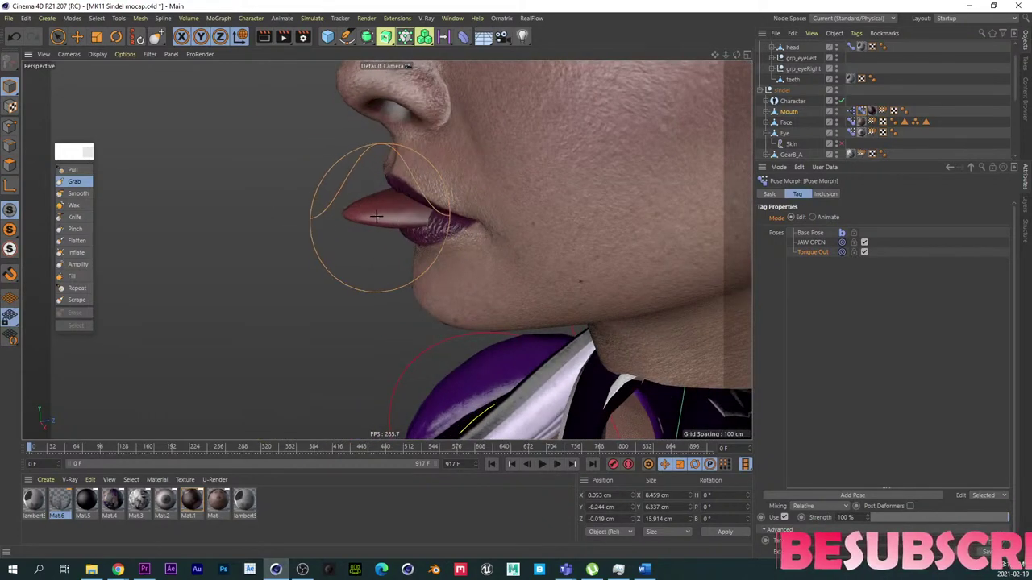
middle_drag(381, 221, 410, 210)
alt+drag(411, 210, 395, 210)
click(84, 185)
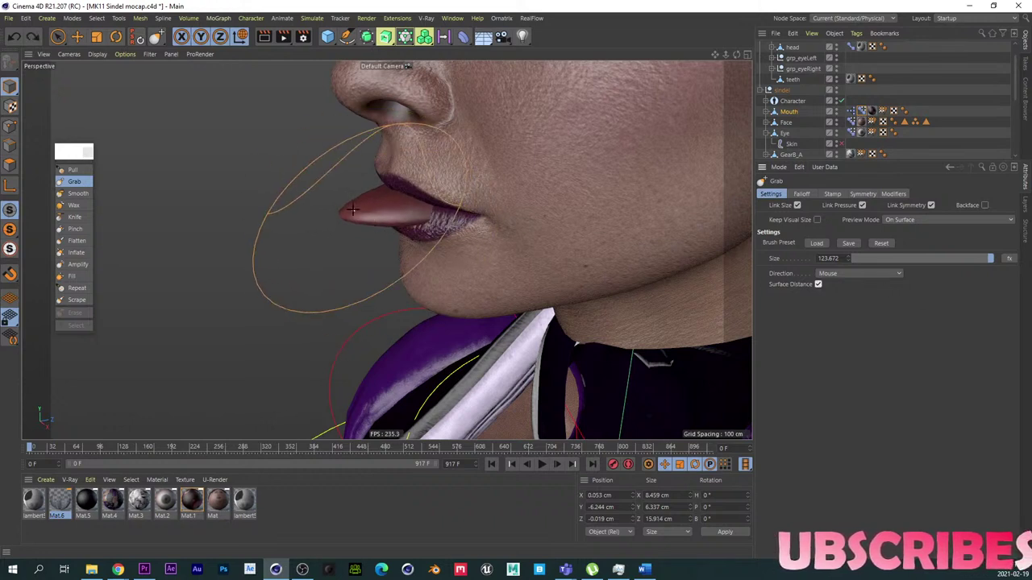
Step: Undo a free pull of the tongue tip, set the Grab direction to Z and pull the tip forward
drag(357, 219, 333, 211)
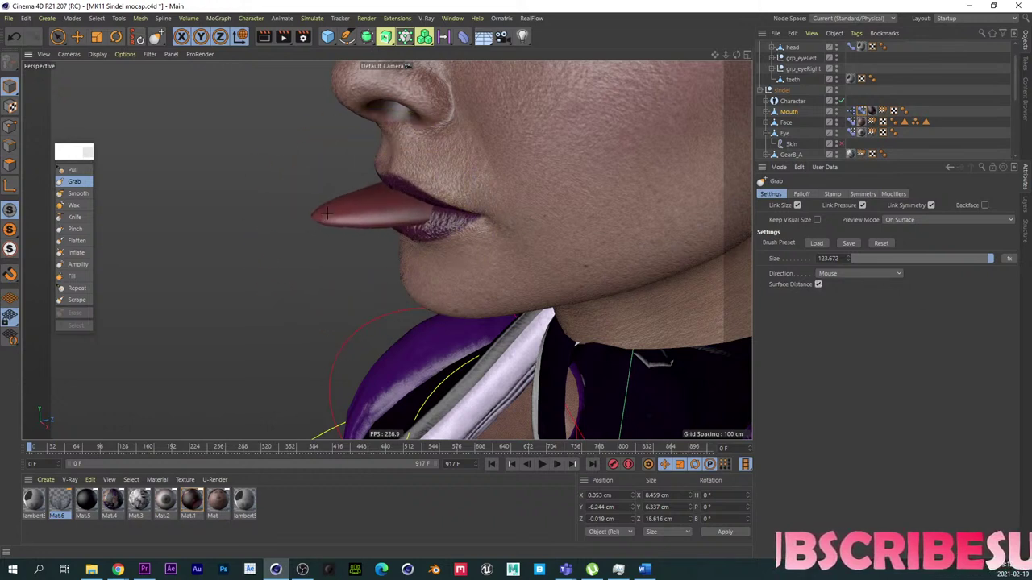
key(ctrl+z)
click(859, 274)
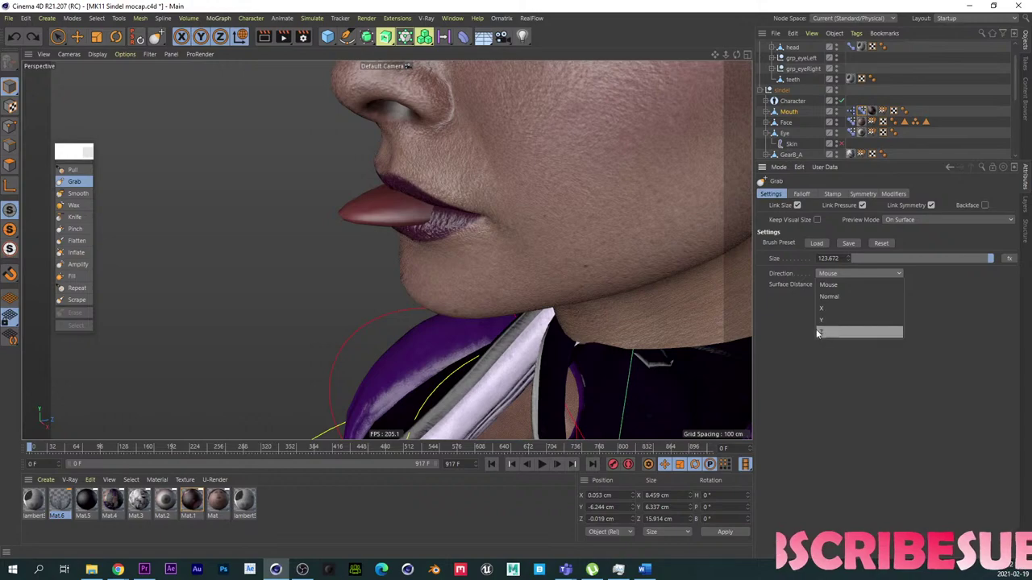
click(827, 332)
mouse_move(348, 208)
mouse_down()
mouse_move(338, 208)
mouse_move(609, 170)
mouse_up()
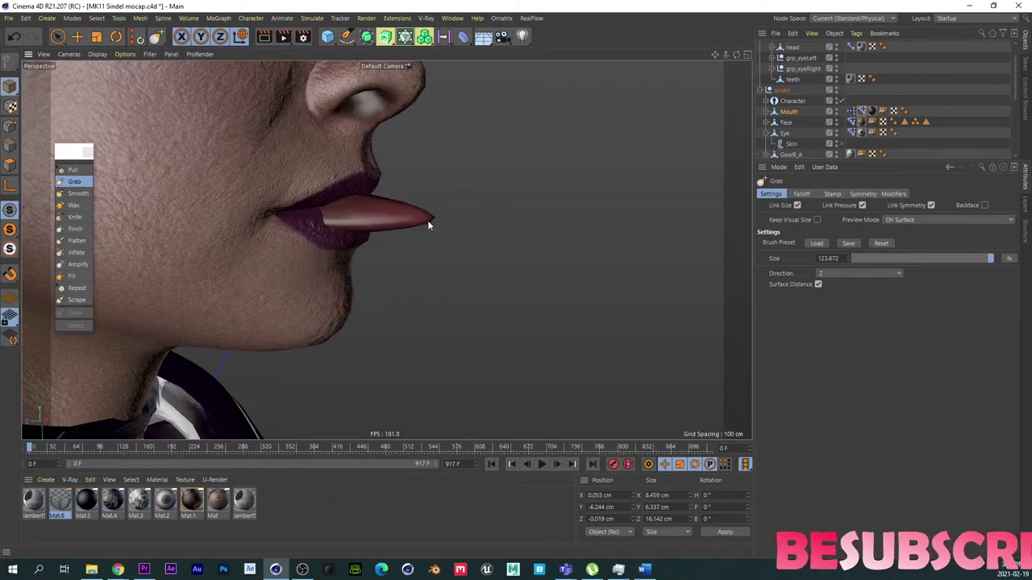
alt+drag(428, 220, 256, 235)
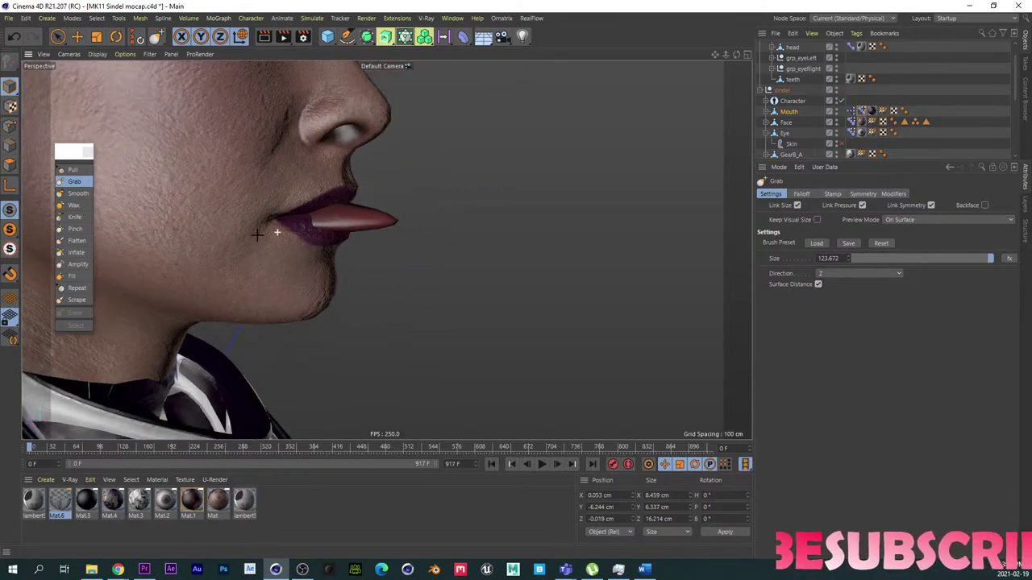
Step: Hide the Face object to expose the back end of the tongue and enlarge the Grab brush to about 156.8
alt+double_click(836, 122)
alt+drag(251, 223, 37, 229)
alt+drag(148, 219, 354, 237)
alt+drag(427, 242, 354, 249)
alt+drag(524, 234, 403, 226)
mouse_move(261, 207)
alt+mouse_down()
mouse_move(354, 257)
mouse_move(333, 285)
mouse_move(442, 306)
alt+mouse_up()
scroll(367, 262, up, 3)
key(ctrl+z)
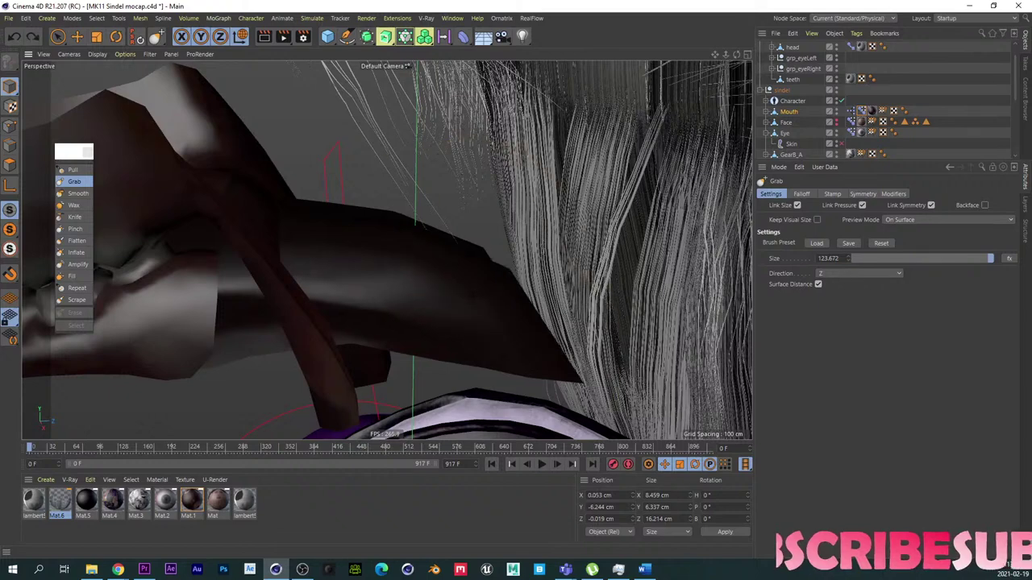
middle_drag(468, 291, 504, 291)
Step: Try to push the back end of the tongue forward along Z using the Grab brush
mouse_move(484, 291)
mouse_down()
mouse_move(464, 291)
mouse_move(484, 276)
mouse_up()
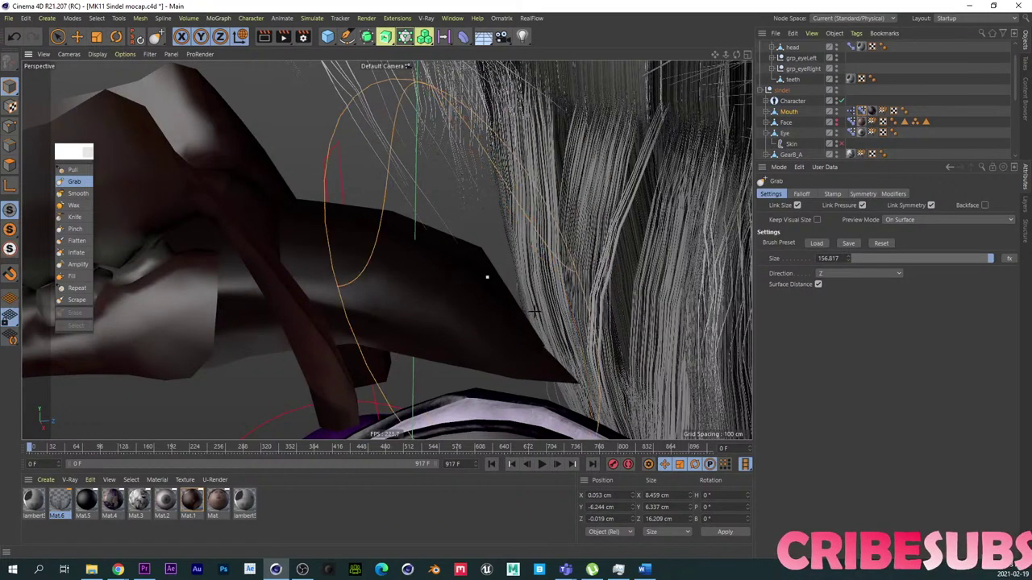
drag(503, 344, 463, 322)
drag(537, 364, 475, 346)
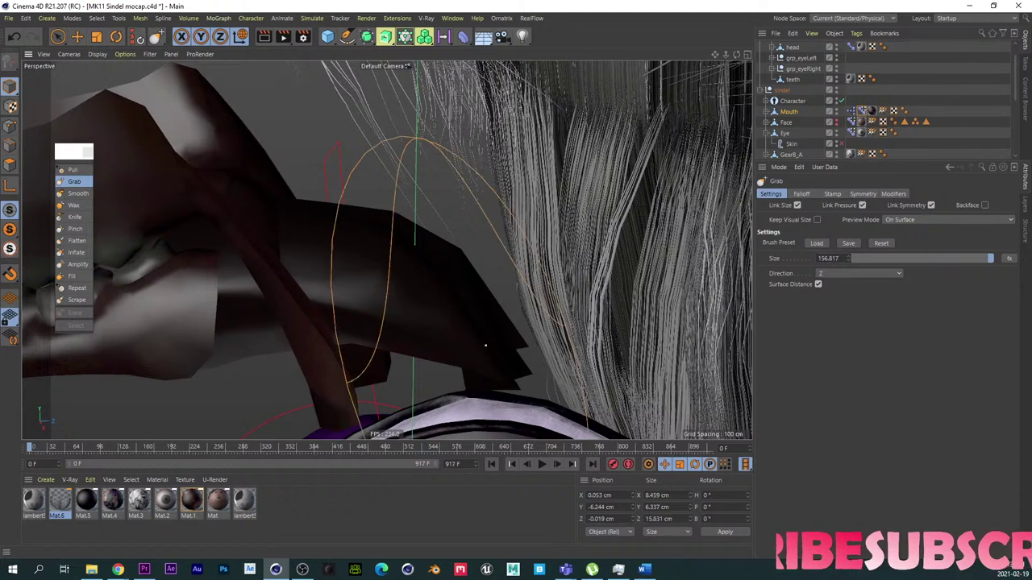
key(ctrl+z)
key(ctrl+z)
key(ctrl+z)
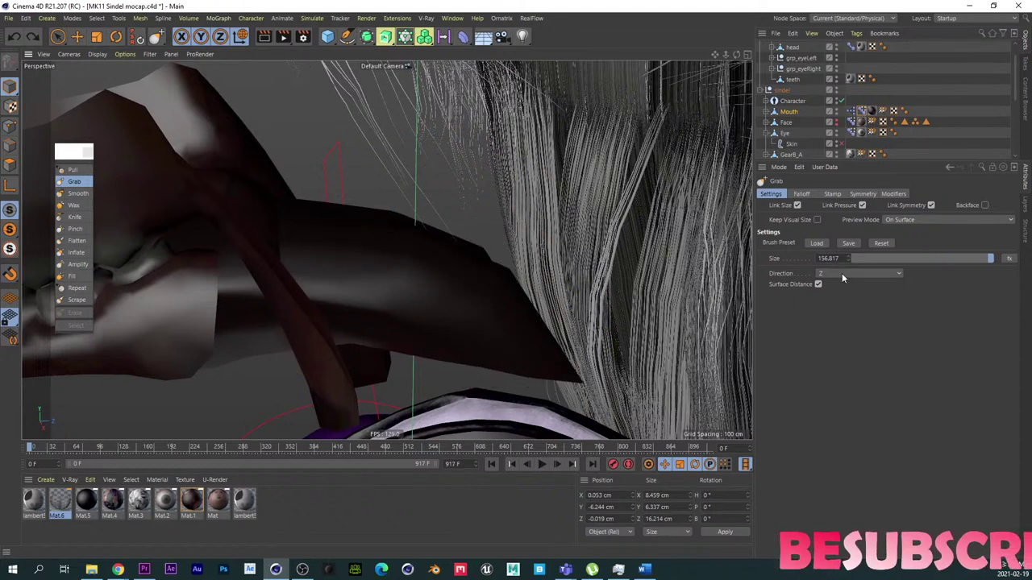
Step: Enable X (YZ) symmetry for the Grab brush and push the tongue's back end forward until the mouth is about 14.9 cm long
click(863, 193)
click(790, 254)
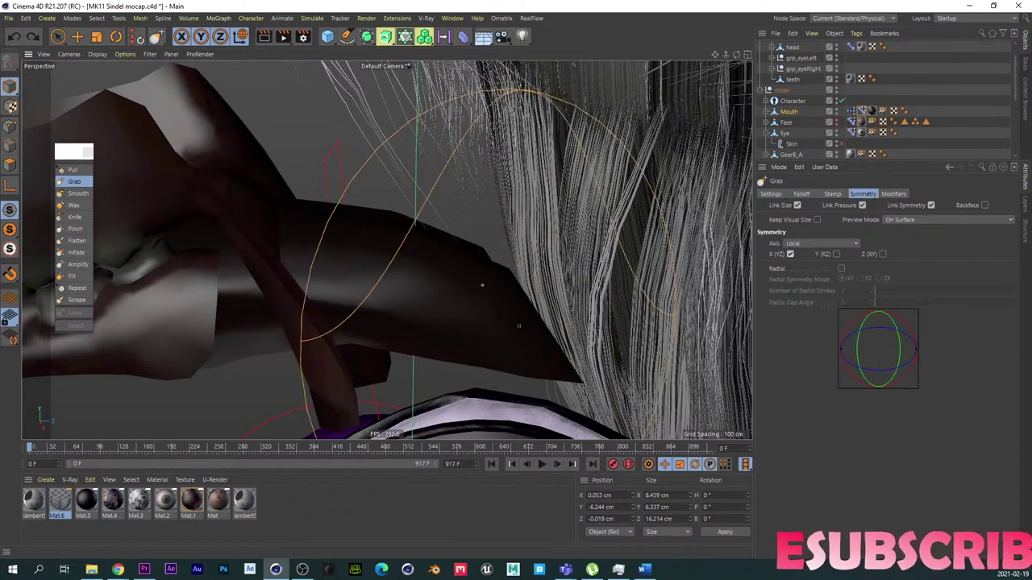
mouse_move(542, 353)
mouse_down()
mouse_move(493, 341)
mouse_move(457, 284)
mouse_up()
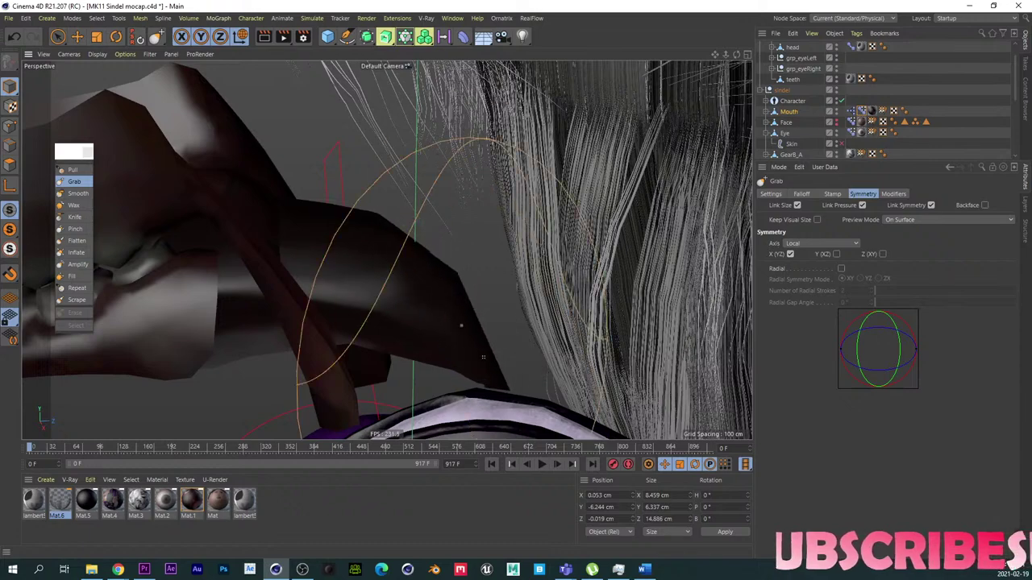
mouse_move(445, 329)
mouse_down()
mouse_move(449, 344)
mouse_move(476, 342)
mouse_up()
alt+right_drag(432, 314, 327, 291)
alt+drag(326, 291, 419, 301)
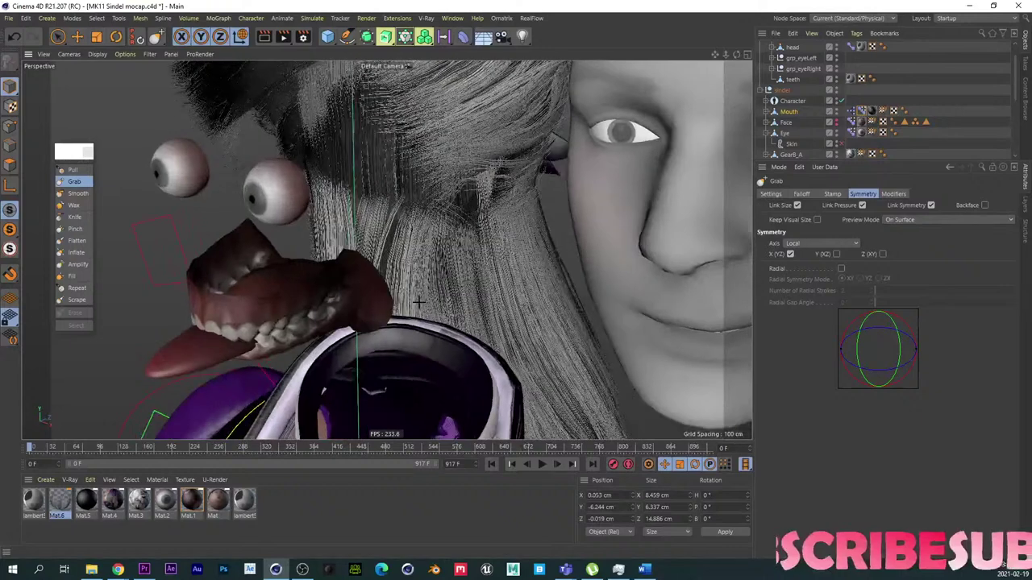
key(ctrl+s)
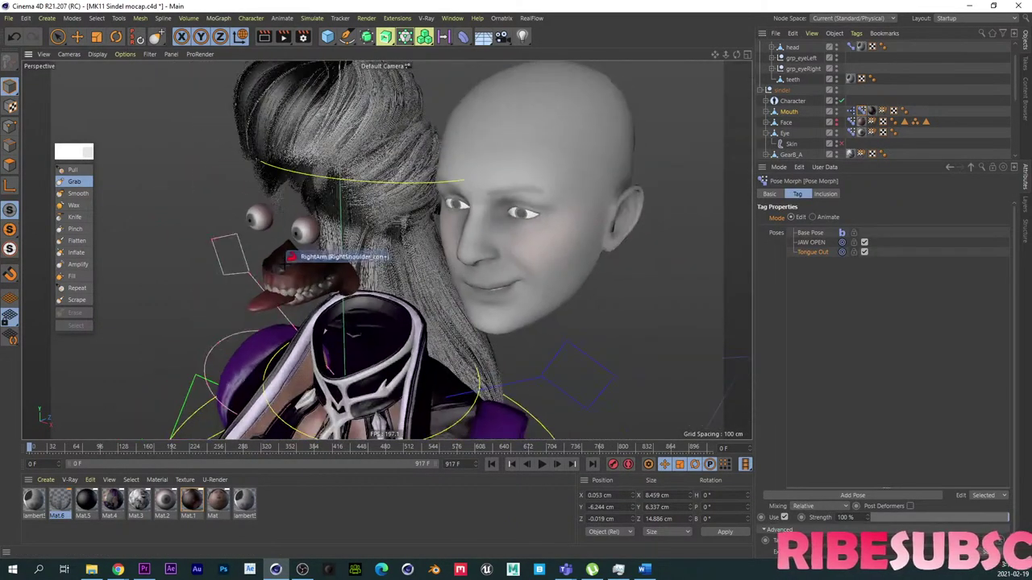
Step: Switch to the Move tool, show the Face object again and set the Mouth's Pose Morph tag to Animate mode
key(e)
click(837, 122)
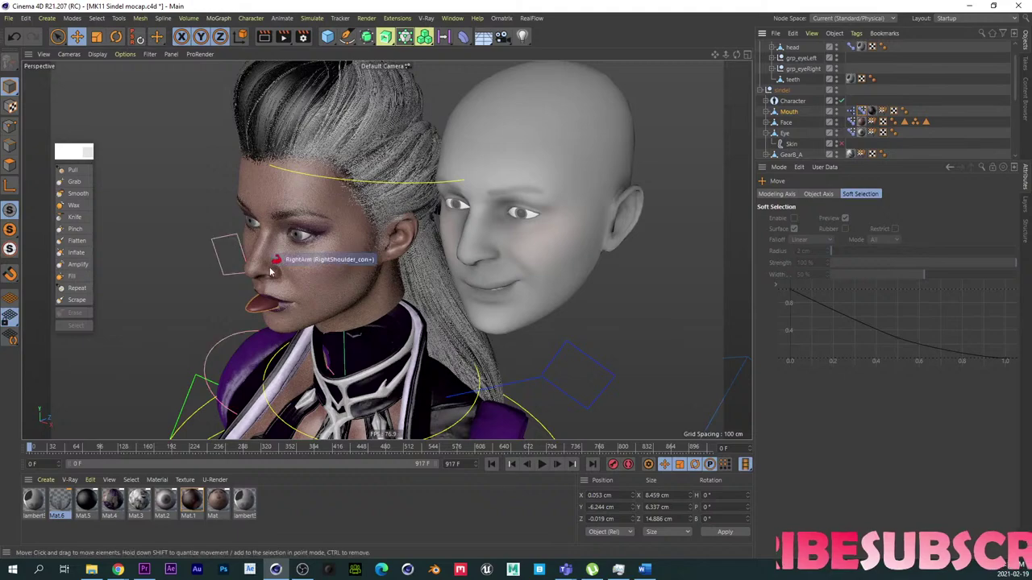
alt+drag(269, 267, 371, 232)
click(861, 112)
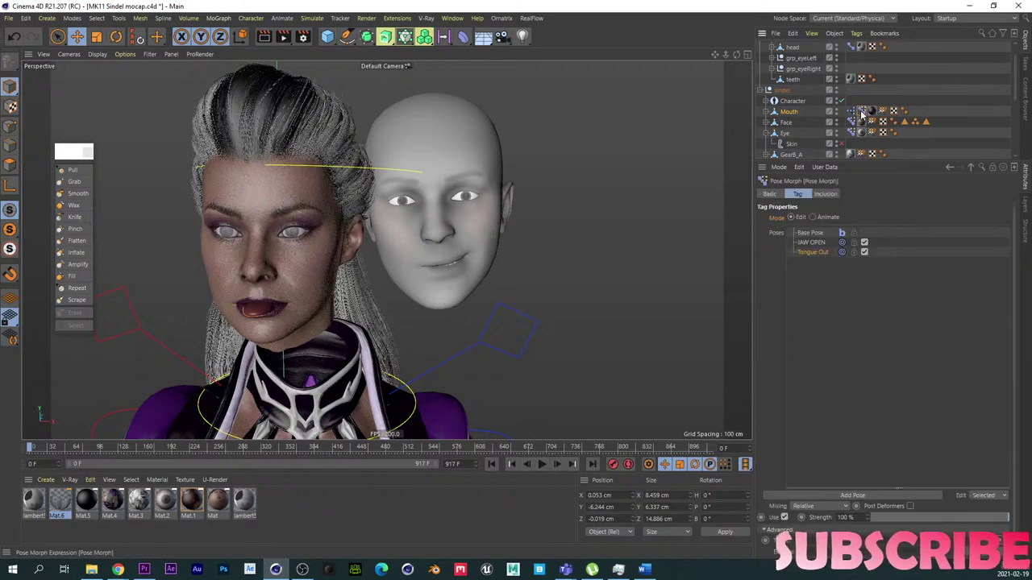
click(812, 218)
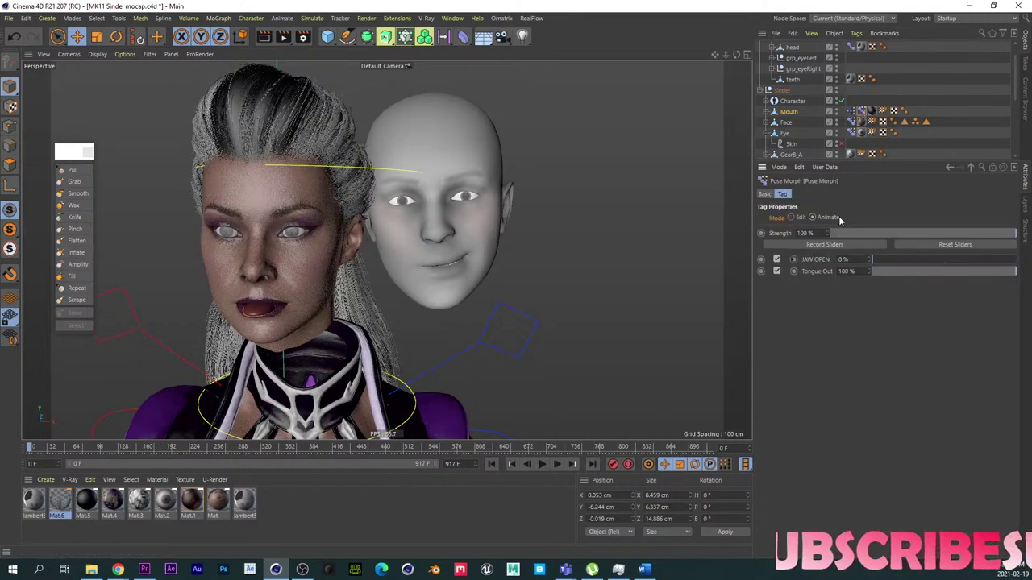
Step: Set the Eye's Pose Morph tag to Animate mode and make its eye up strength an XPresso driver
click(850, 133)
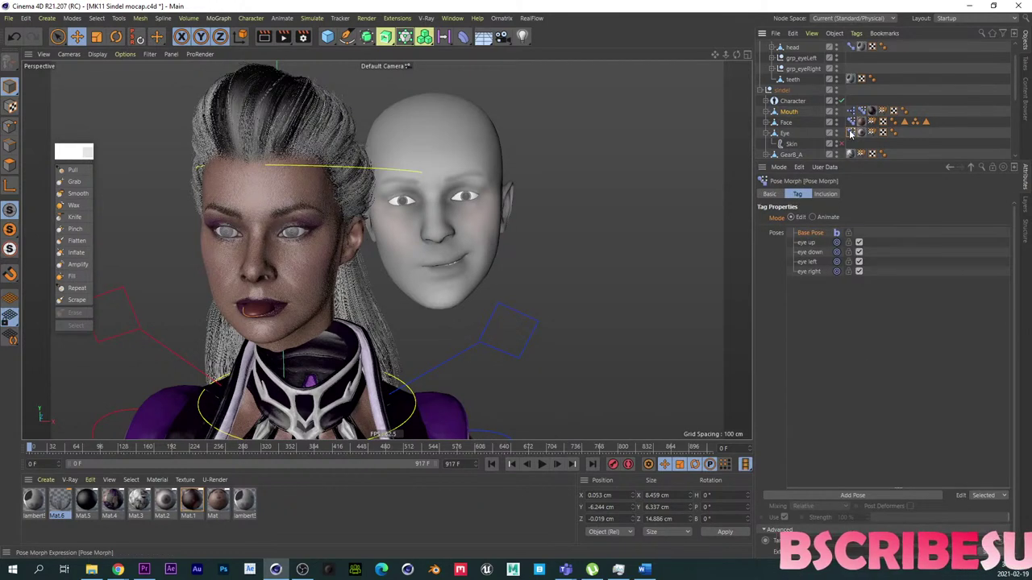
click(813, 218)
right_click(814, 262)
mouse_move(845, 280)
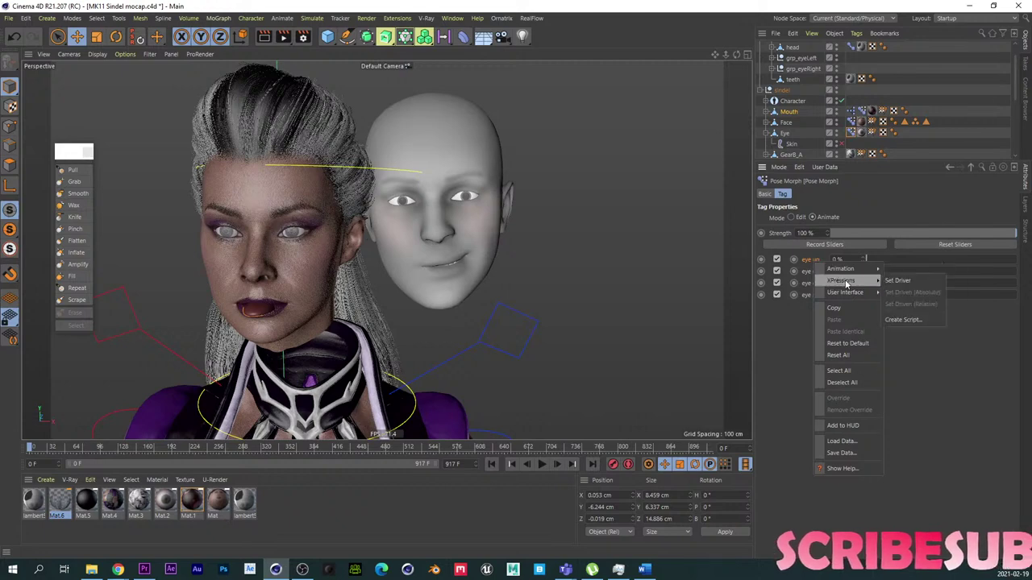
click(888, 279)
Step: Set the Face's Pose Morph tag to Animate mode and make eyeLookUp_L driven (absolute) by the eye up strength
click(852, 122)
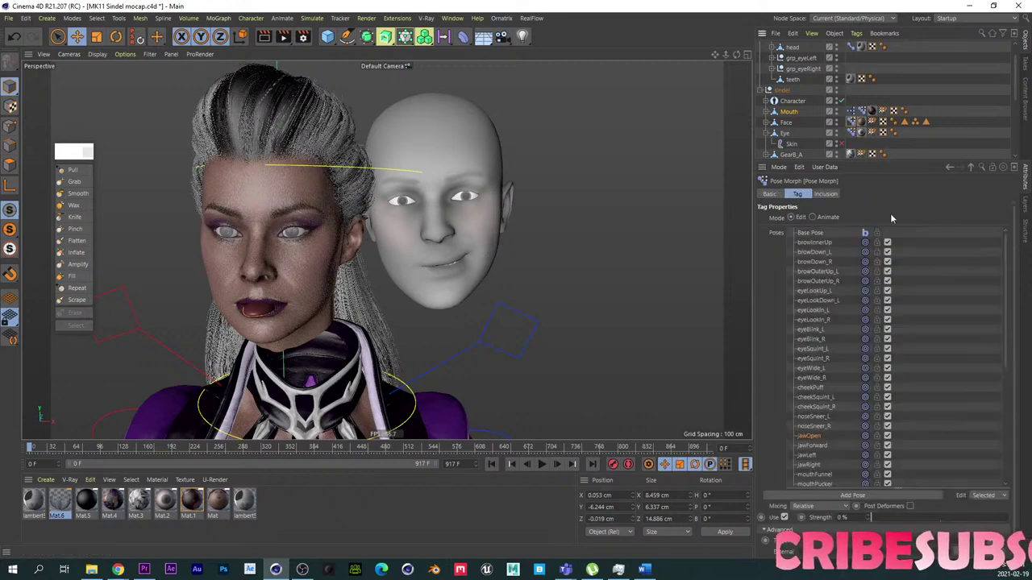
click(813, 218)
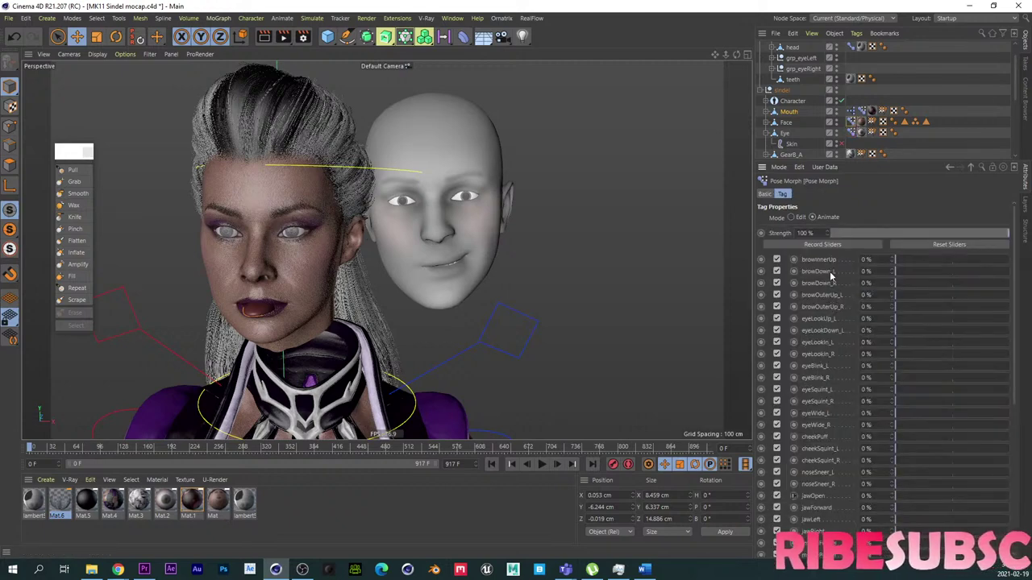
right_click(822, 327)
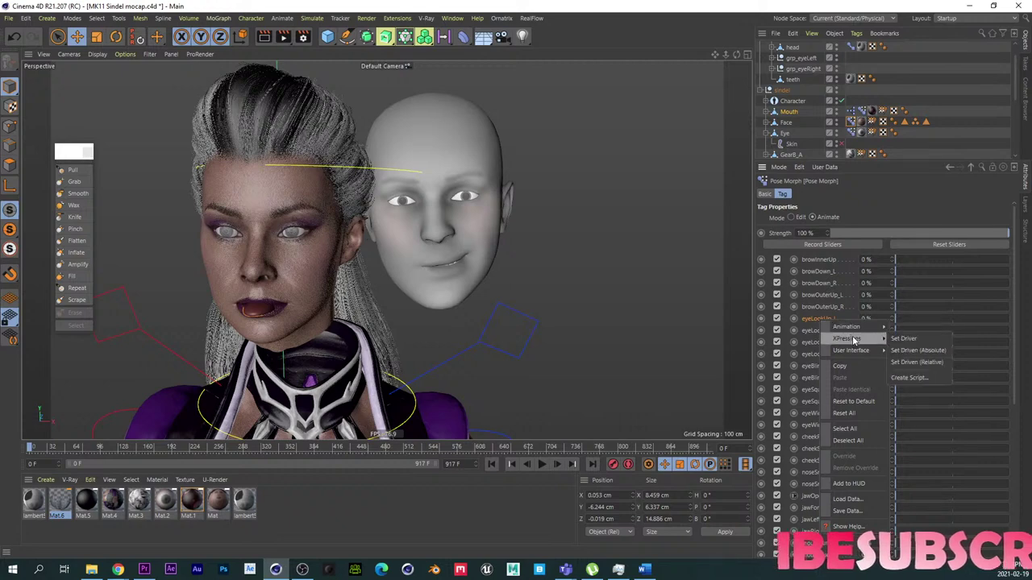
click(908, 353)
Step: Open the new XPresso network in a maximized editor, spread out its three nodes and enlarge both Pose Morph nodes
click(851, 123)
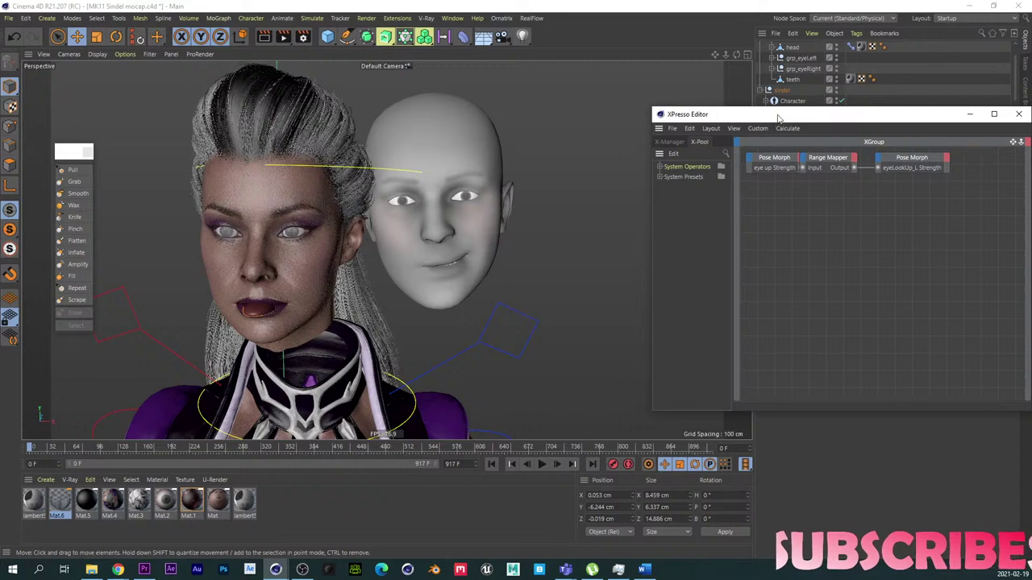
double_click(778, 114)
drag(505, 168, 369, 84)
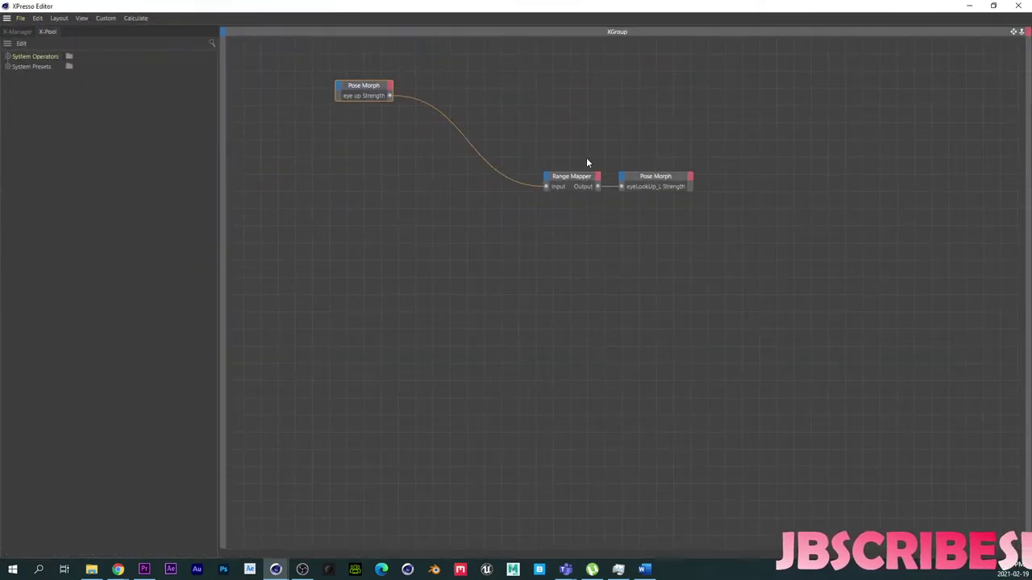
drag(587, 179, 585, 113)
drag(659, 176, 734, 299)
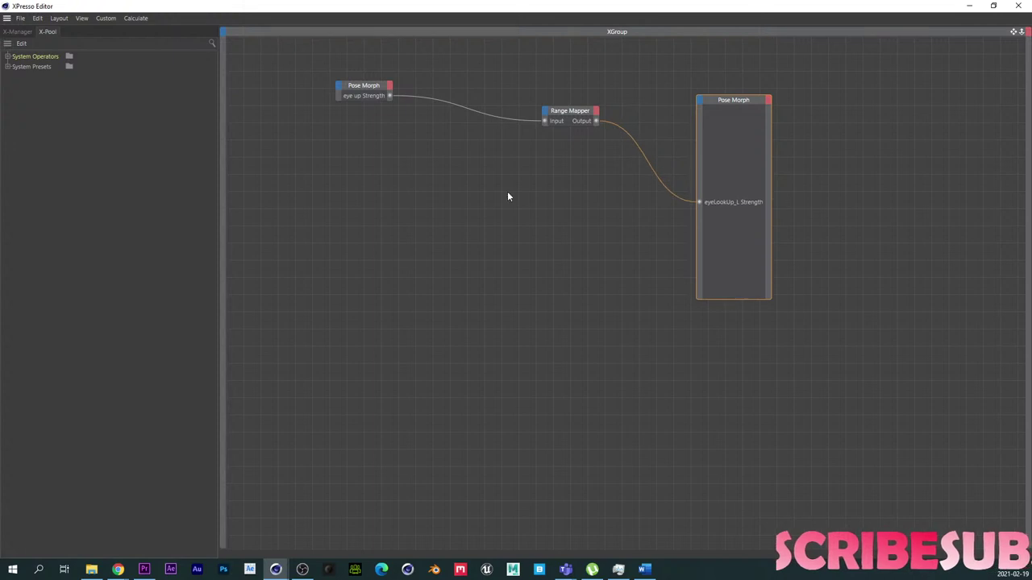
drag(371, 101, 350, 288)
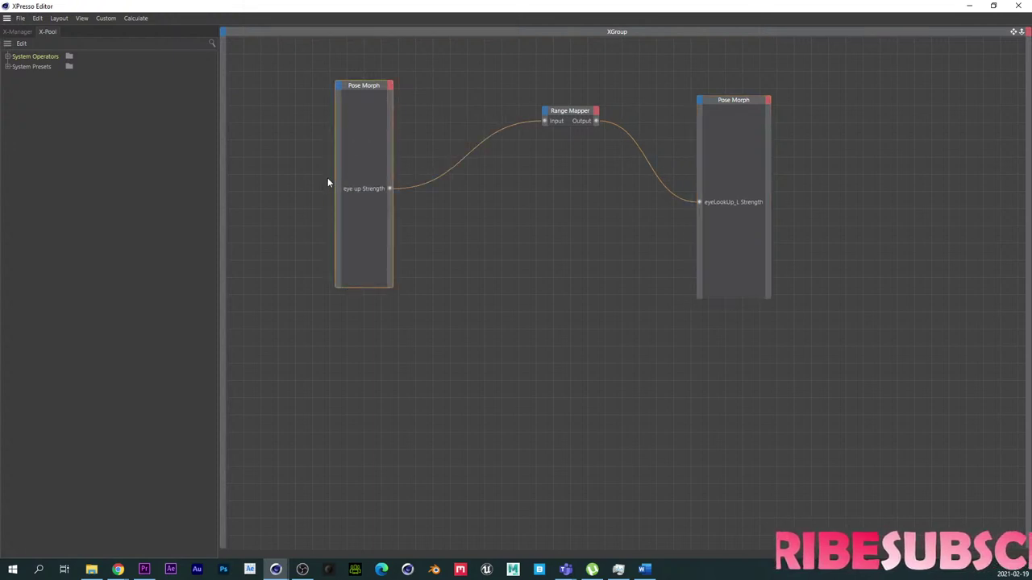
drag(335, 175, 328, 175)
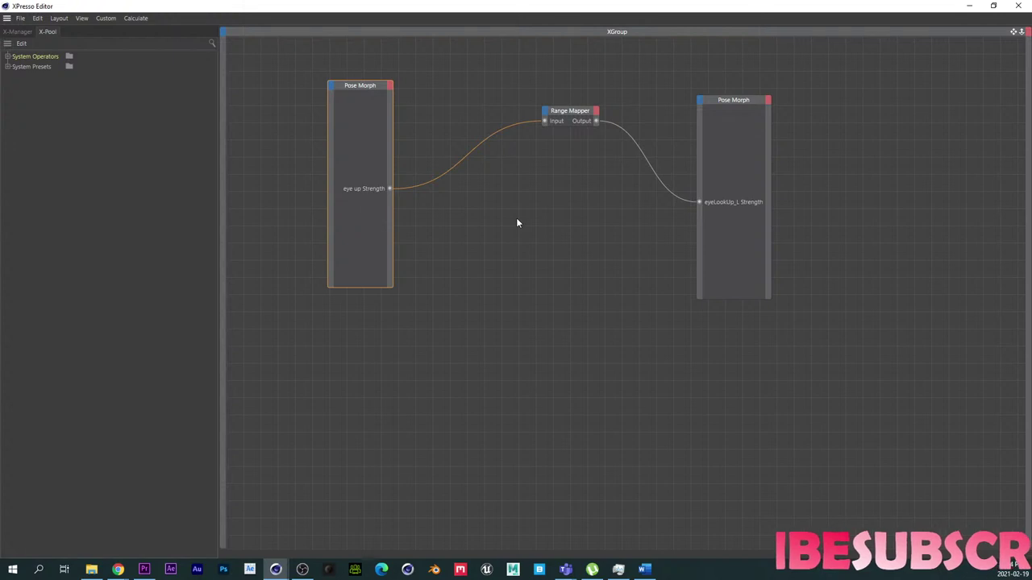
Step: Add eye down, eye left and eye right Strength output ports to the Pose Morph node holding eye up Strength
click(390, 86)
mouse_move(412, 130)
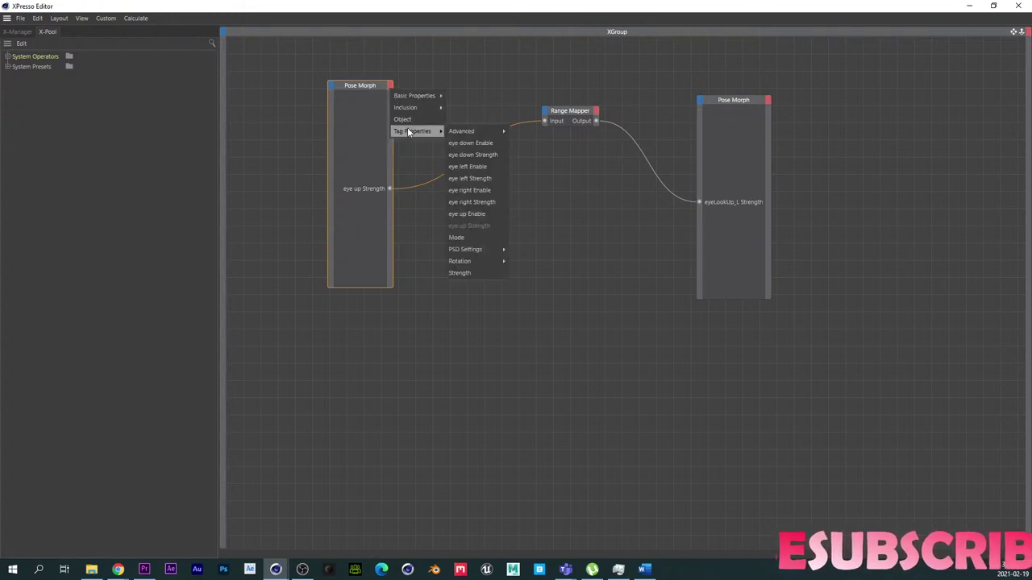
click(465, 155)
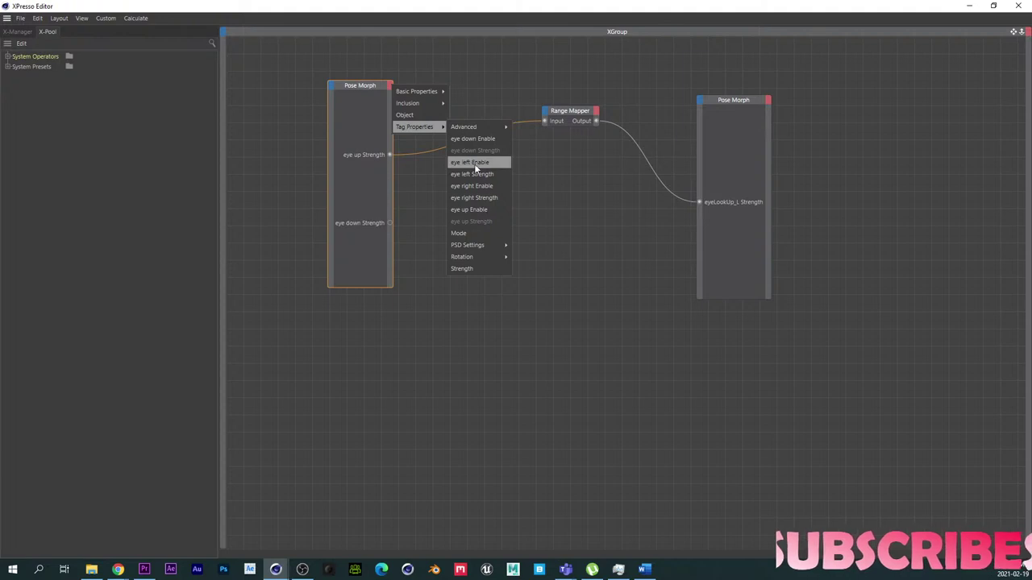
click(474, 174)
click(391, 85)
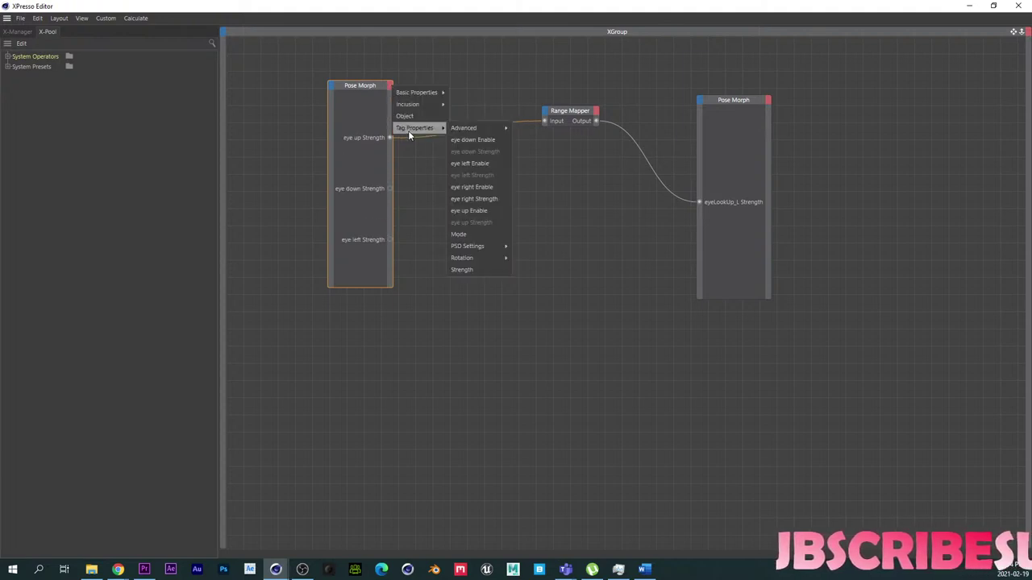
click(499, 200)
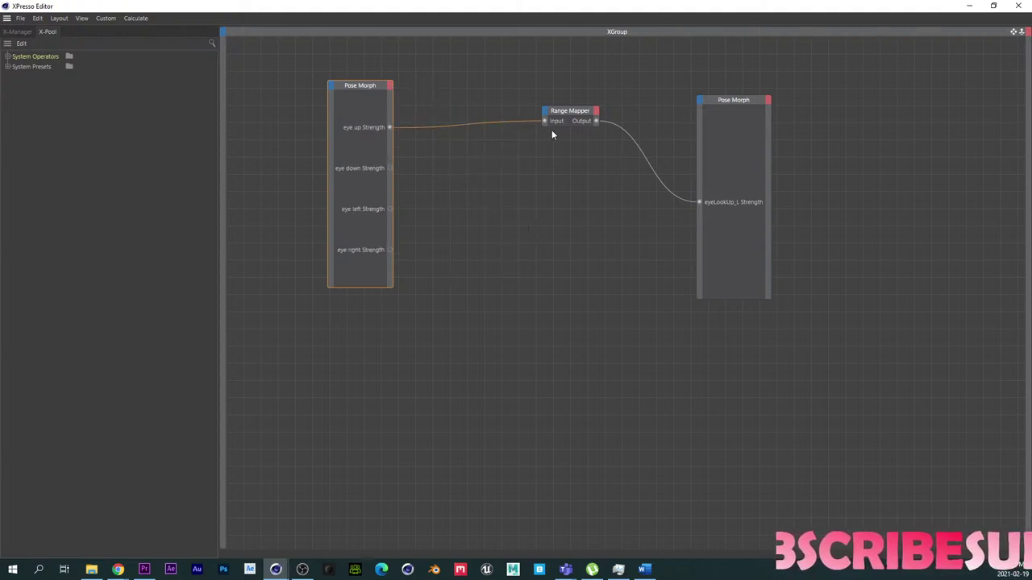
Step: Move the Range Mapper closer to the eye node and stack three copies of it below
drag(571, 113, 530, 194)
ctrl+drag(530, 194, 532, 235)
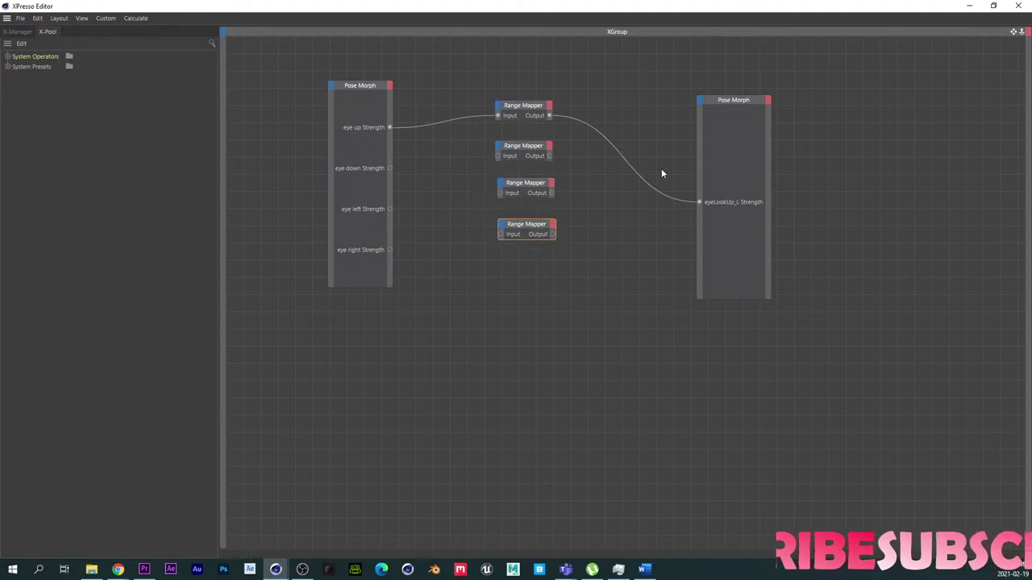
Step: Add eyeLookDown_L, eyeLookIn_L and eyeLookIn_R Strength input ports to the Pose Morph node holding eyeLookUp_L Strength
click(698, 100)
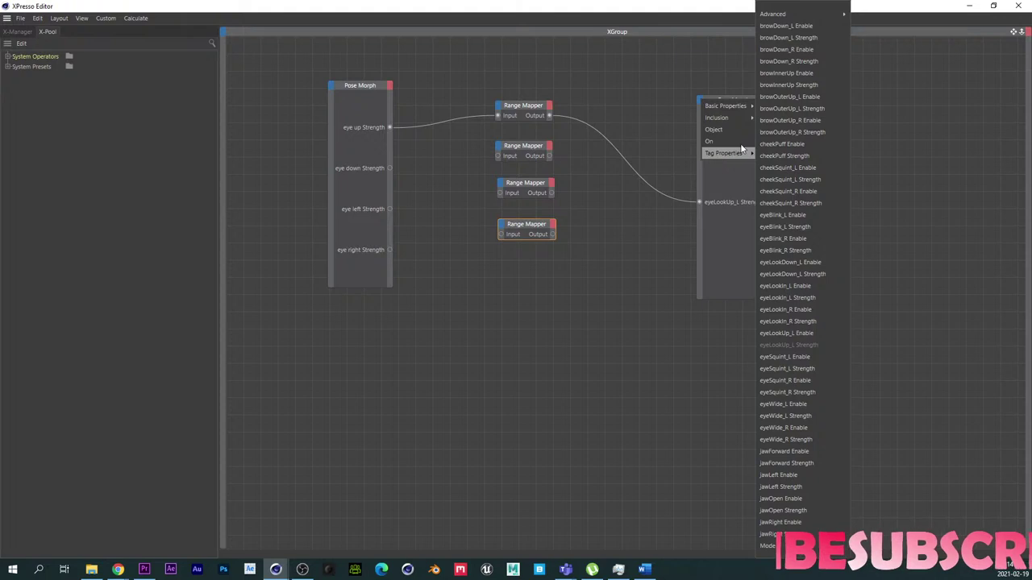
mouse_move(727, 153)
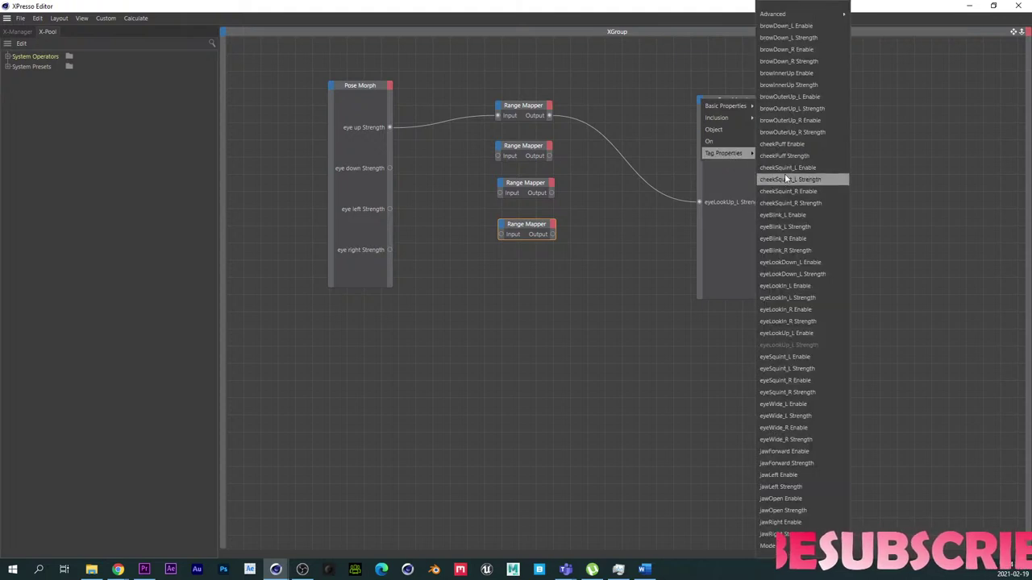
click(802, 274)
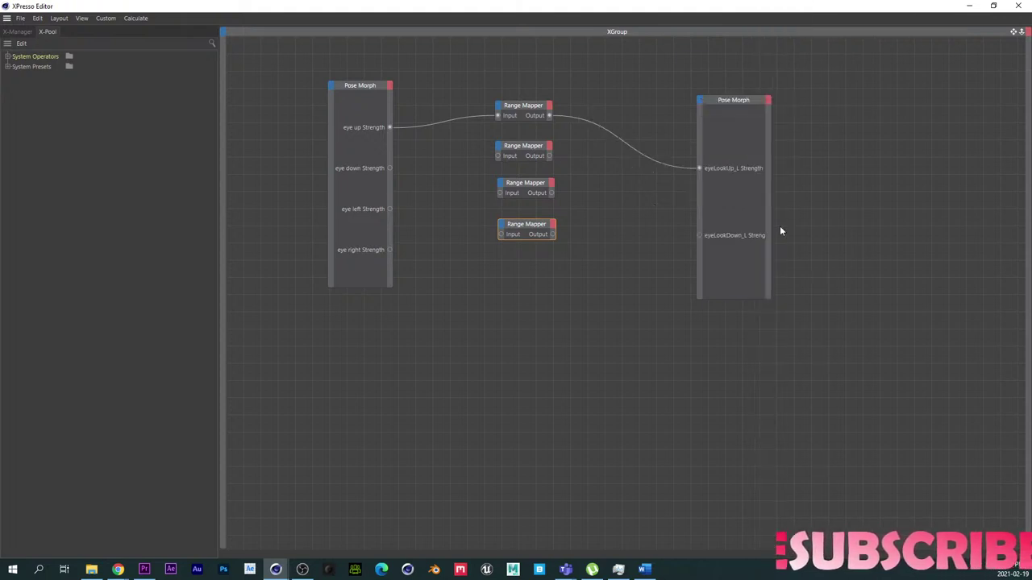
click(700, 101)
mouse_move(728, 156)
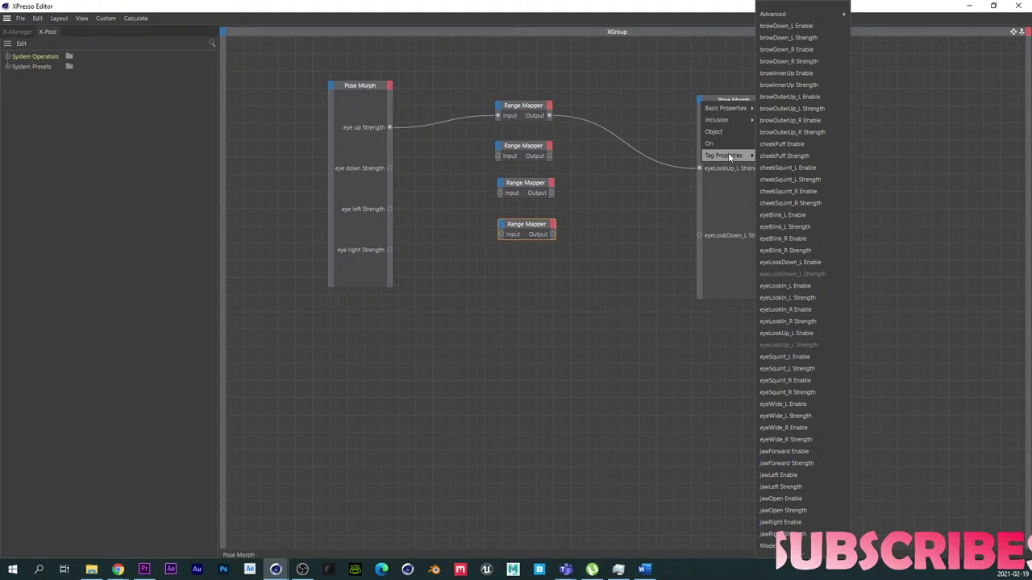
click(798, 297)
click(703, 101)
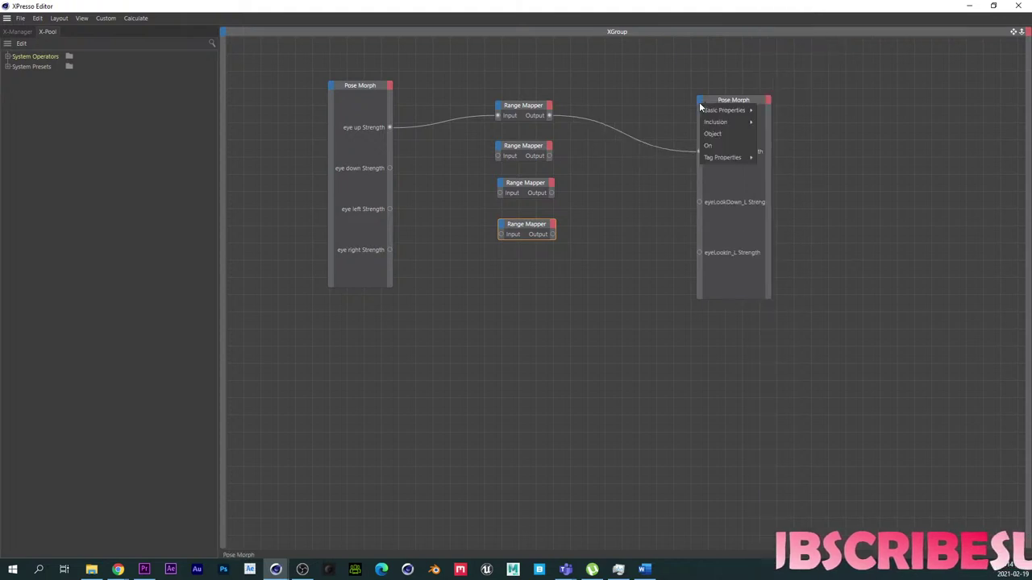
mouse_move(720, 158)
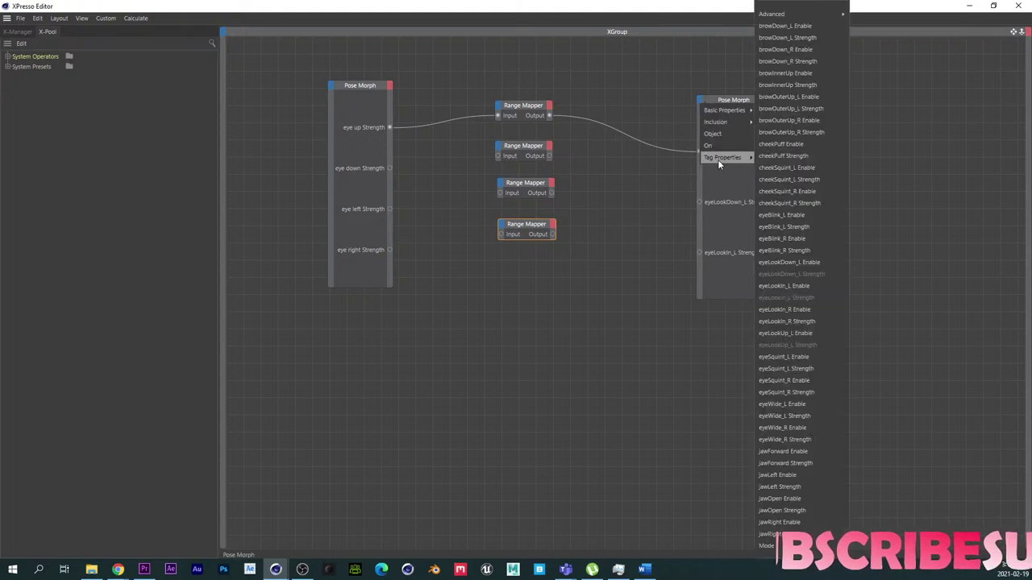
click(794, 322)
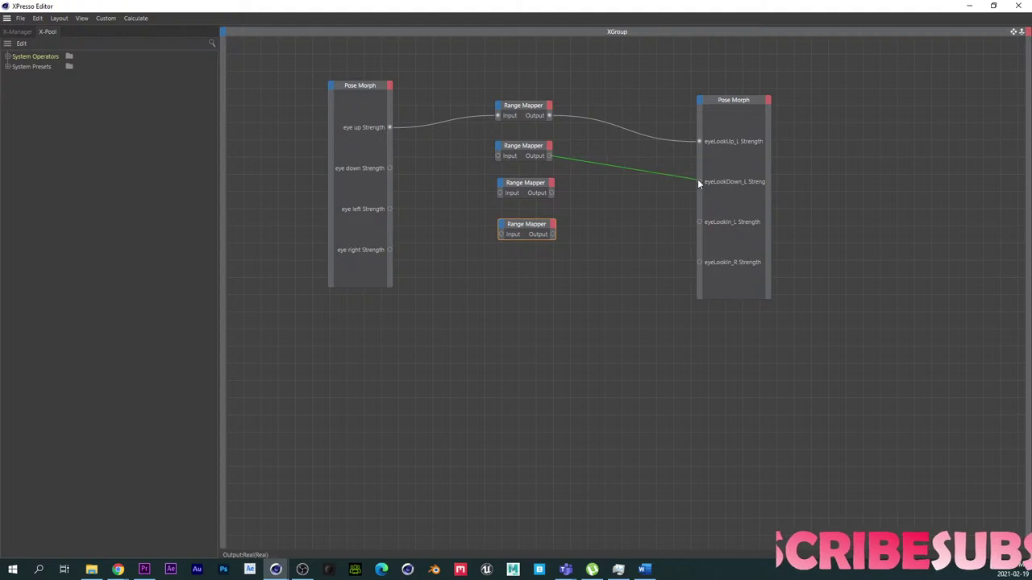
Step: Wire eye down, left and right Strength through separate Range Mappers to eyeLookDown_L, eyeLookIn_L and eyeLookIn_R Strength, and close the editor
drag(699, 183, 699, 181)
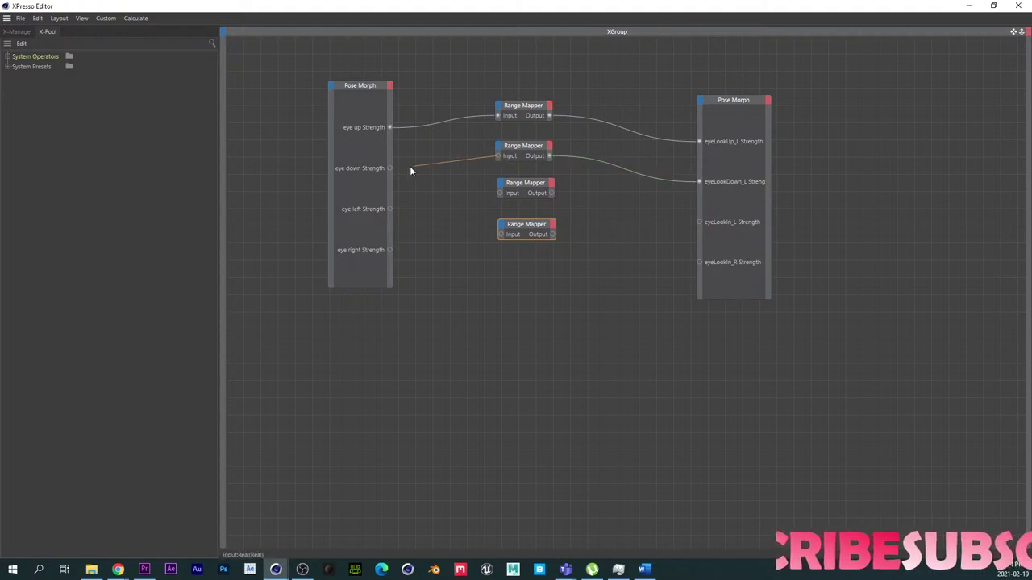
drag(392, 171, 390, 169)
drag(390, 209, 699, 222)
drag(698, 262, 552, 234)
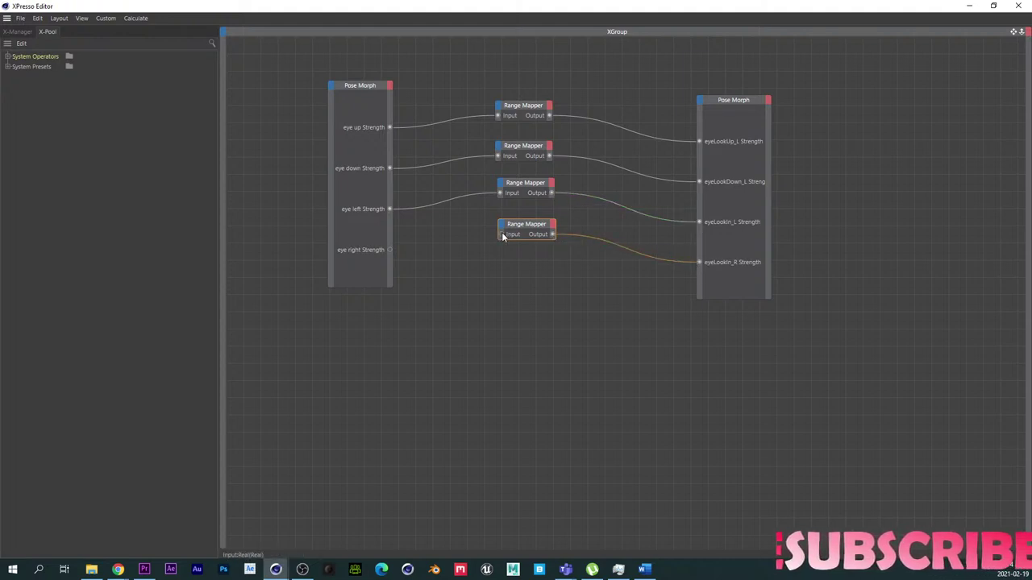
drag(415, 250, 390, 250)
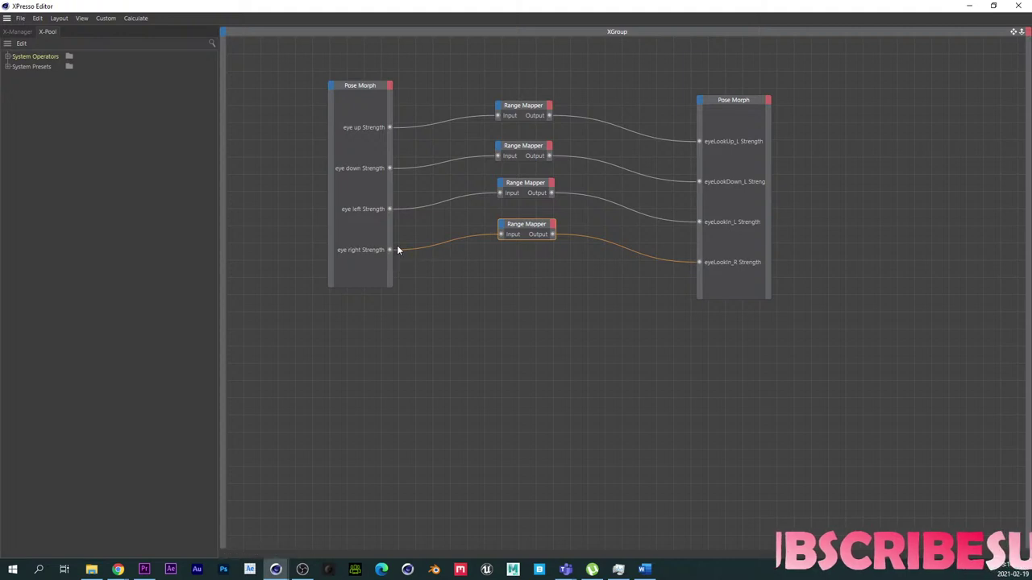
click(1017, 5)
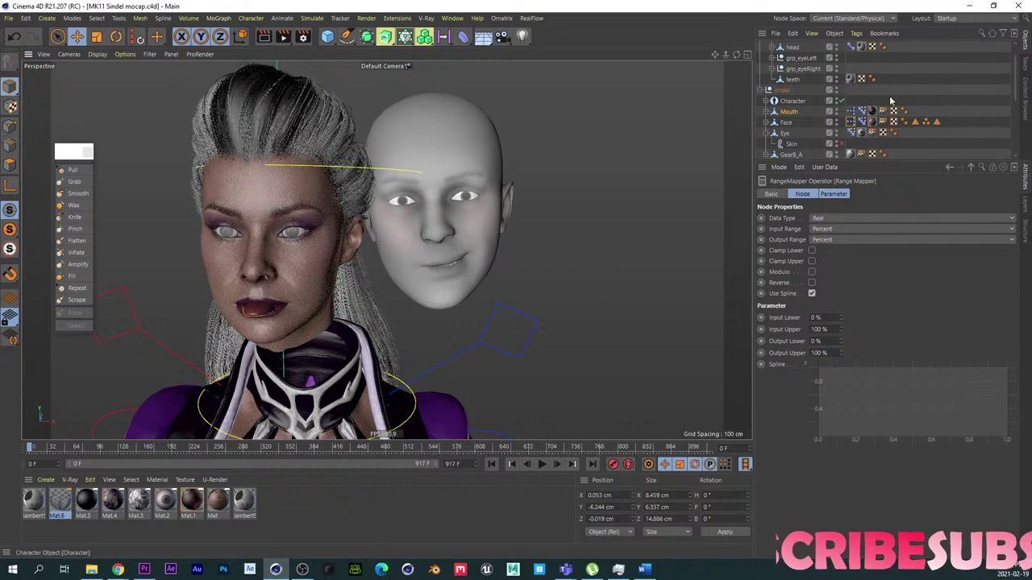
Step: Reset the Mouth's Pose Morph sliders, open its jawOpen to JAW OPEN XPresso network and spread out the three nodes
click(861, 112)
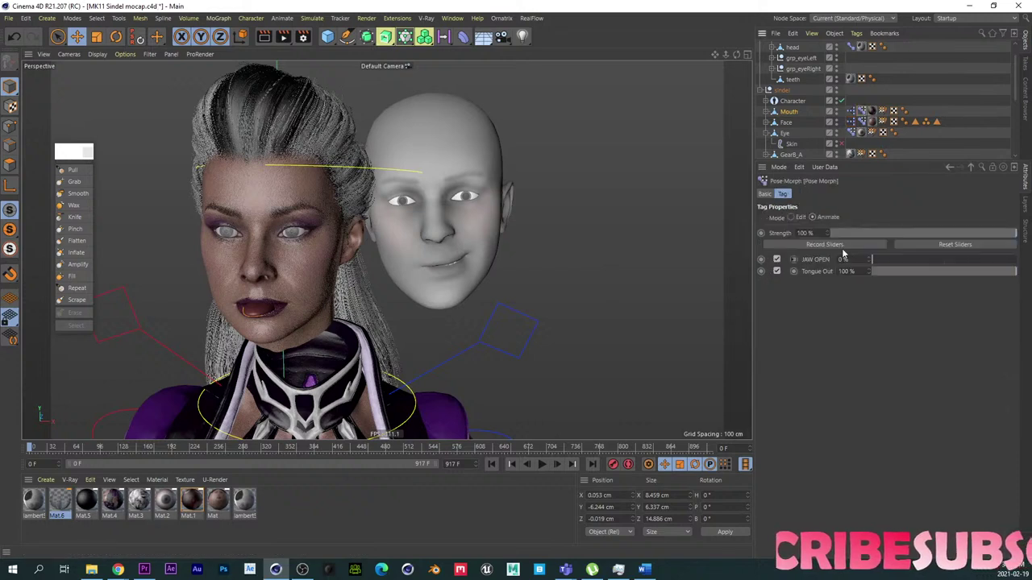
click(927, 243)
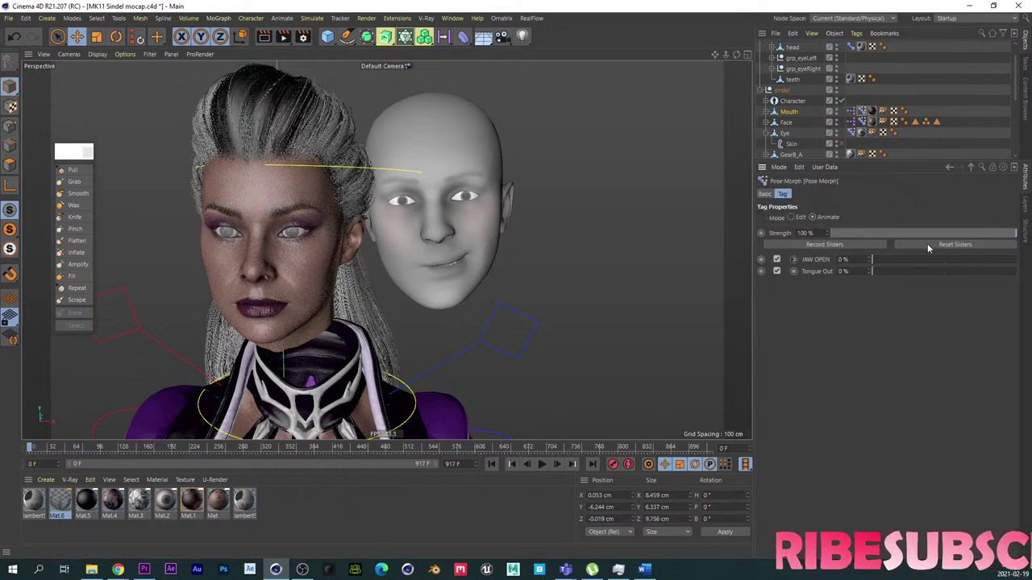
click(851, 123)
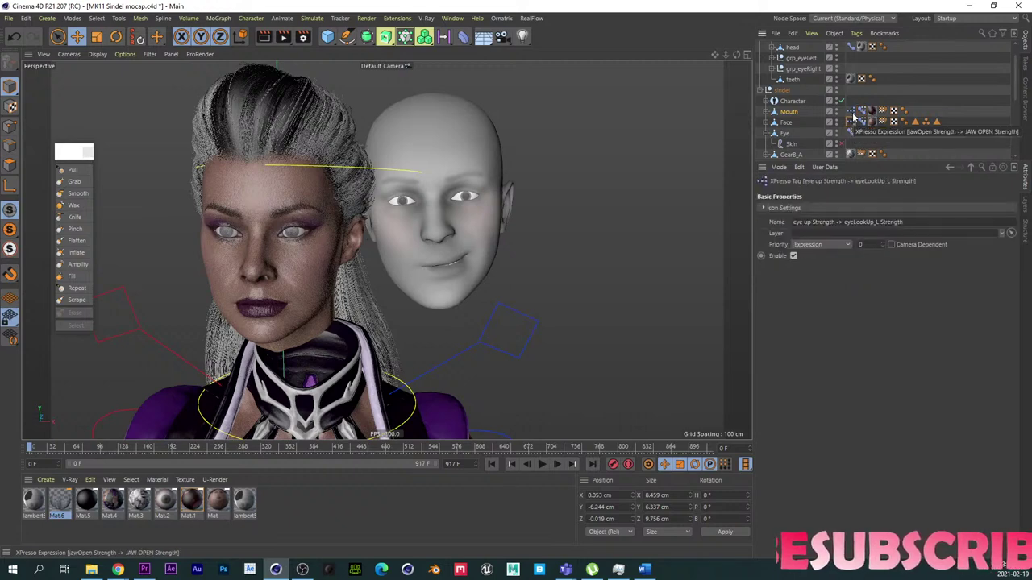
double_click(852, 113)
drag(385, 47, 639, 51)
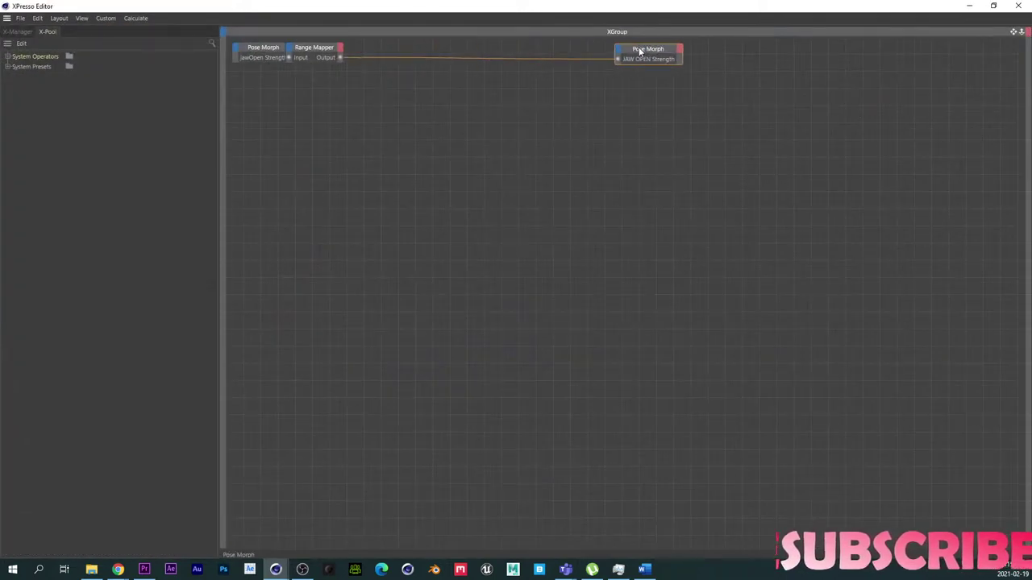
drag(317, 47, 449, 49)
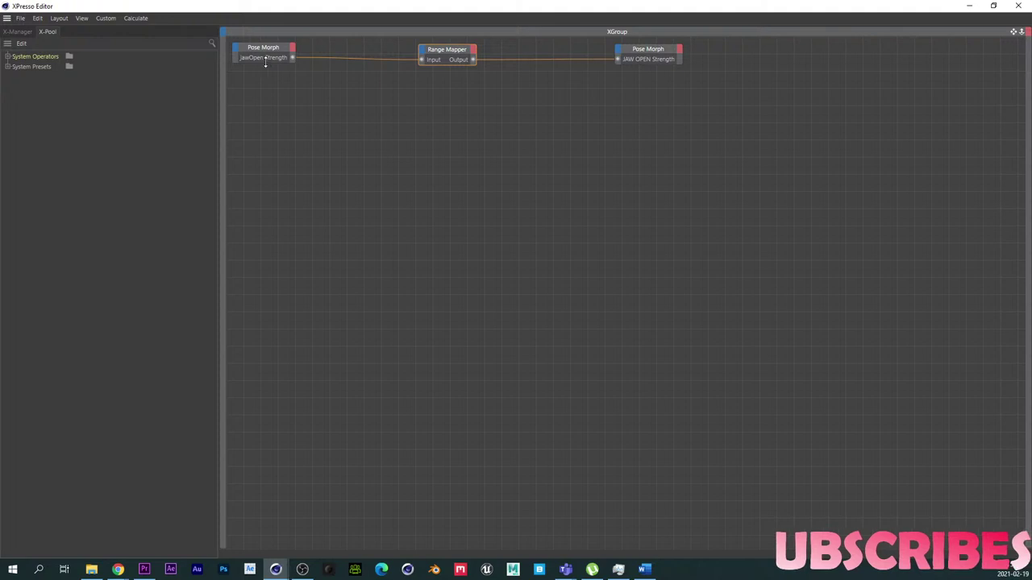
Step: Enlarge the jawOpen node, add a tongueOut Strength output port and connect it to a copy of the Range Mapper
drag(265, 62, 258, 184)
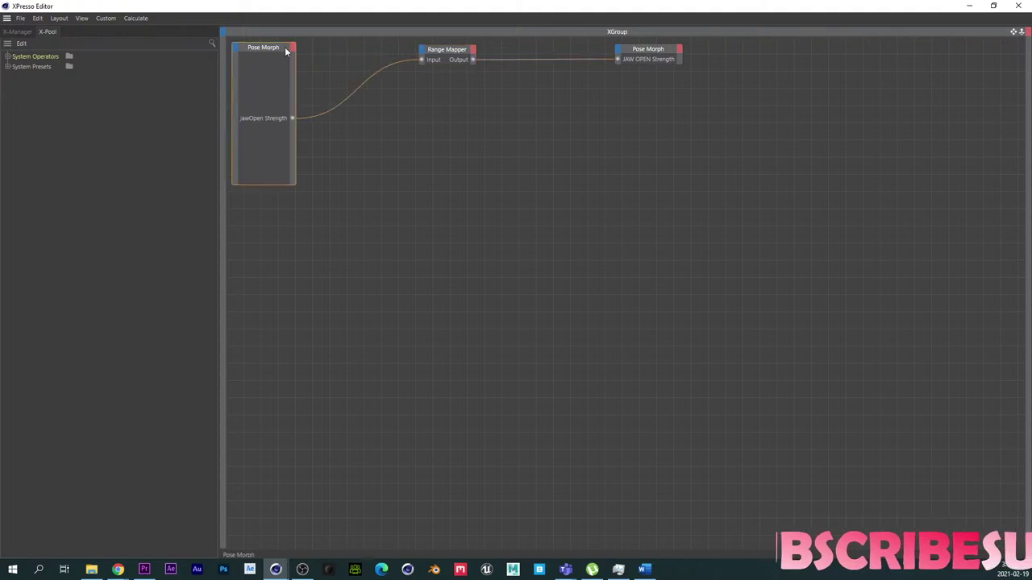
click(292, 48)
mouse_move(321, 90)
mouse_move(395, 549)
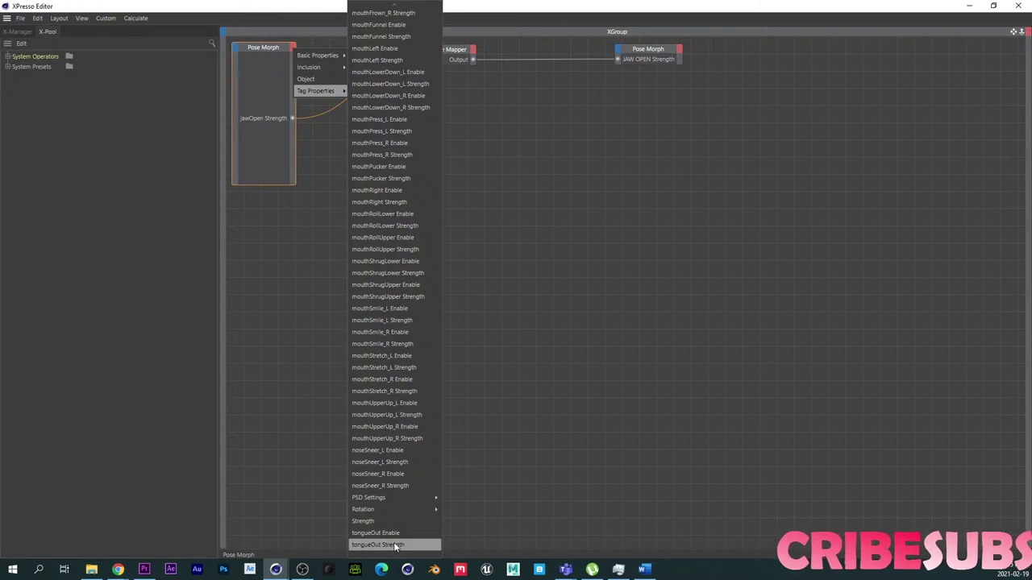
click(395, 546)
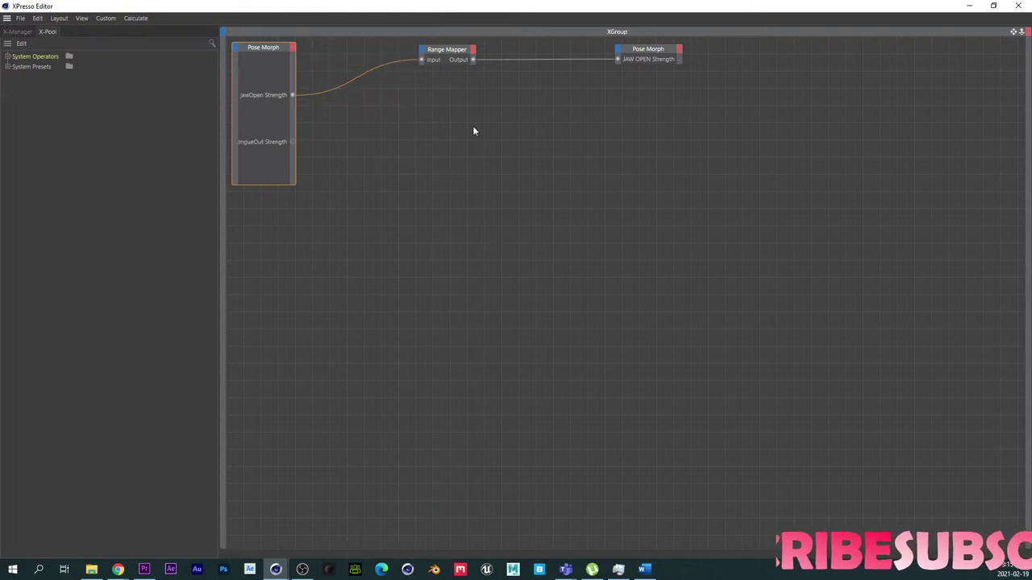
ctrl+drag(462, 53, 443, 127)
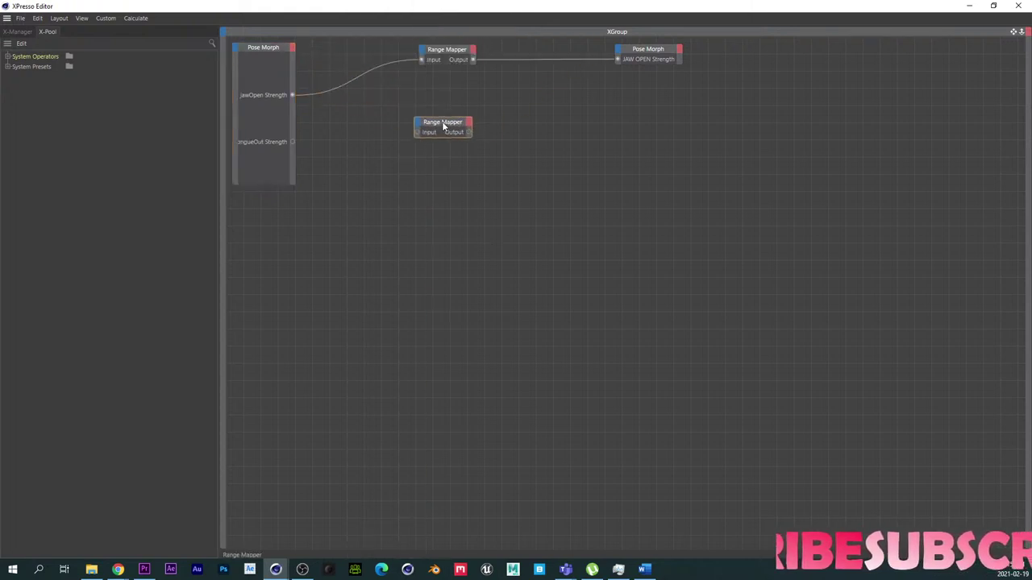
drag(292, 142, 417, 133)
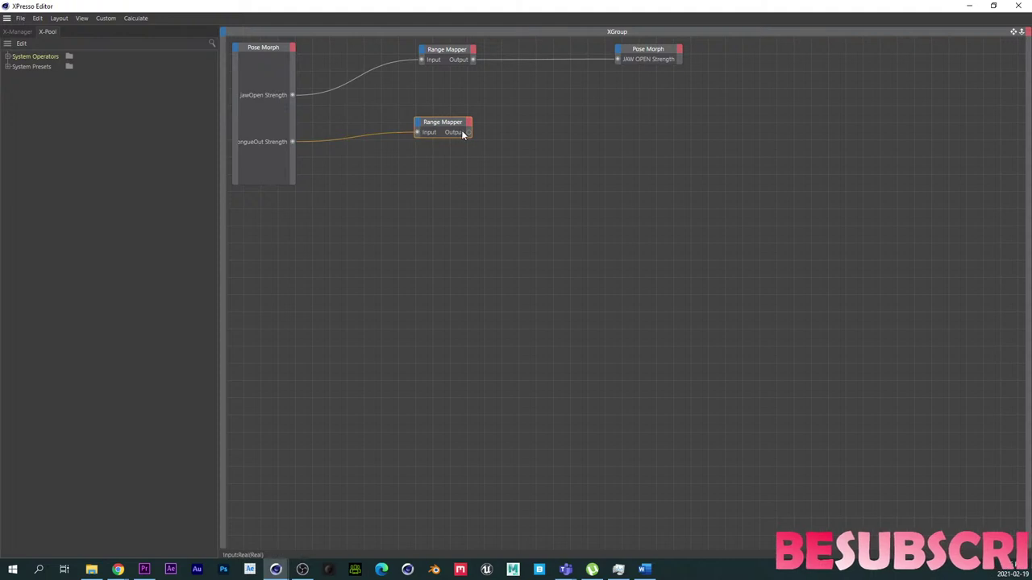
Step: Enlarge the JAW OPEN node, add a Tongue Out Strength input, wire the second Range Mapper's output to it and close the editor
drag(642, 72, 640, 138)
click(619, 50)
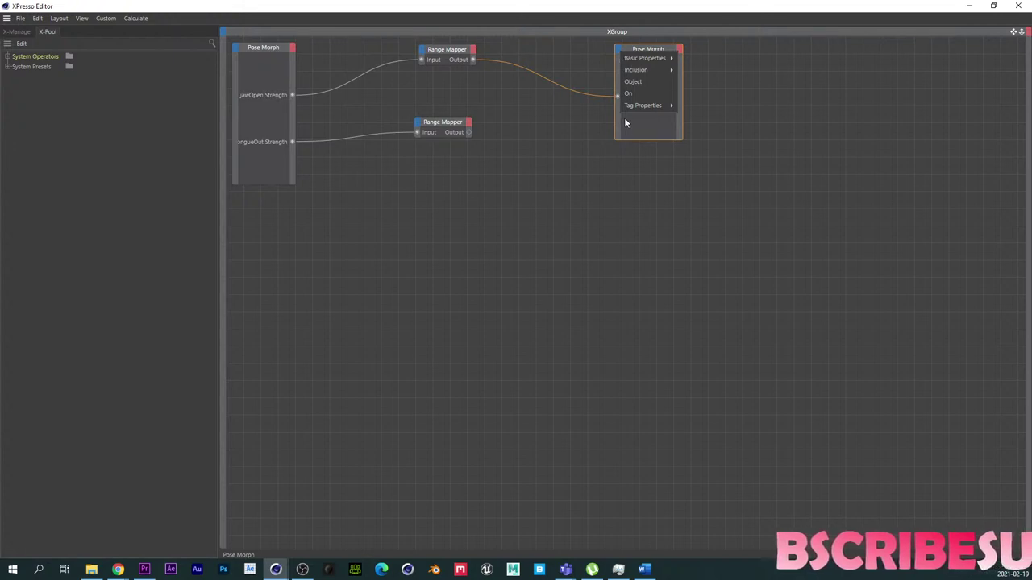
mouse_move(630, 105)
click(706, 200)
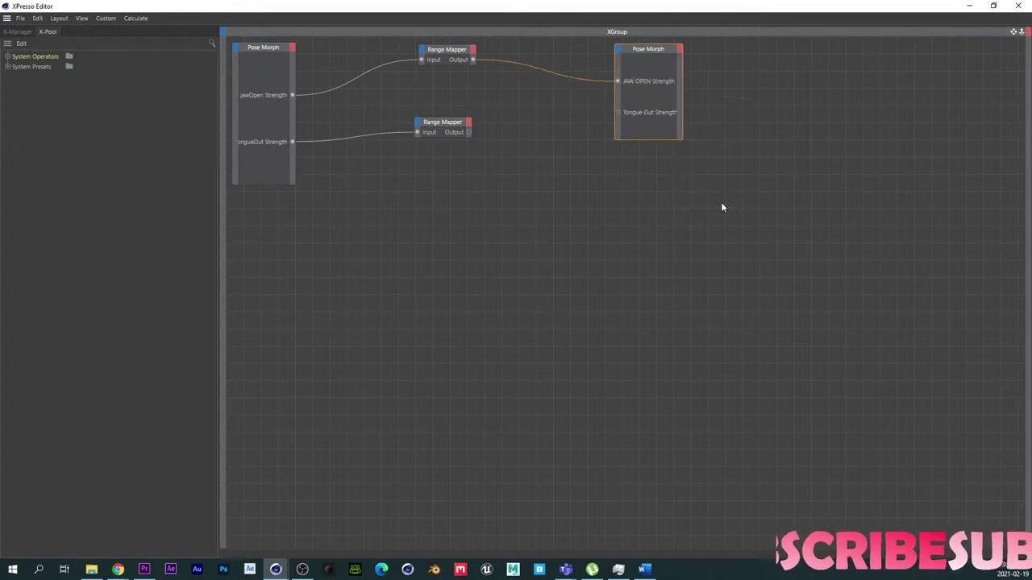
drag(469, 132, 618, 112)
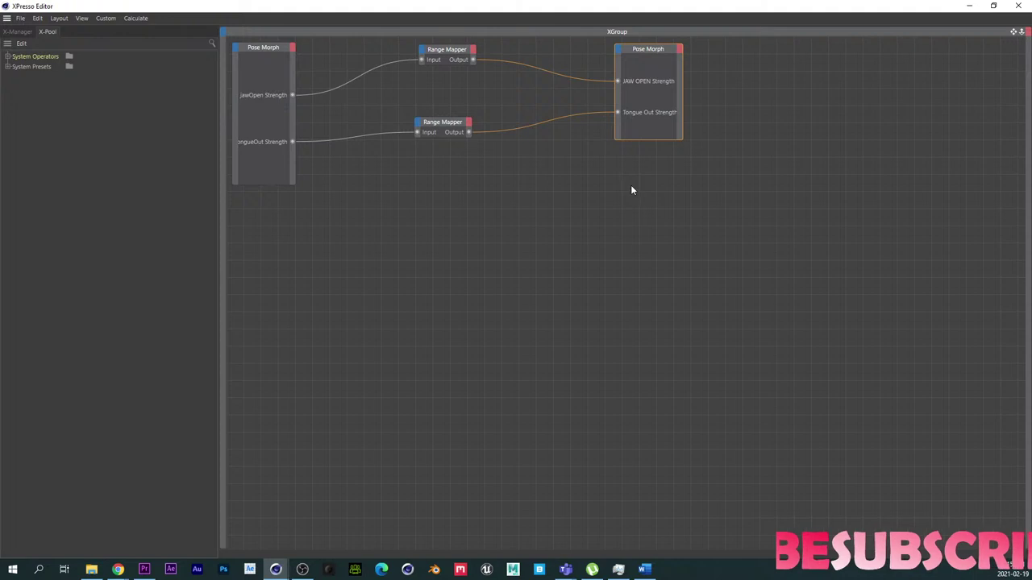
click(1020, 8)
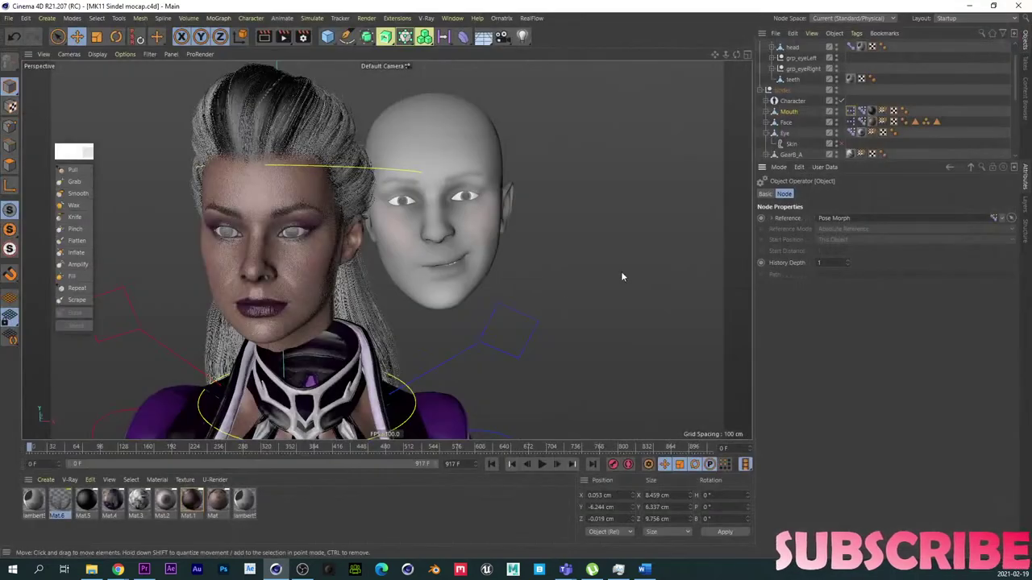
Step: Check the Mouth's Tongue Out slider and the Face's morph list, and raise the Eye's eye up morph to 93% for close inspection
click(853, 114)
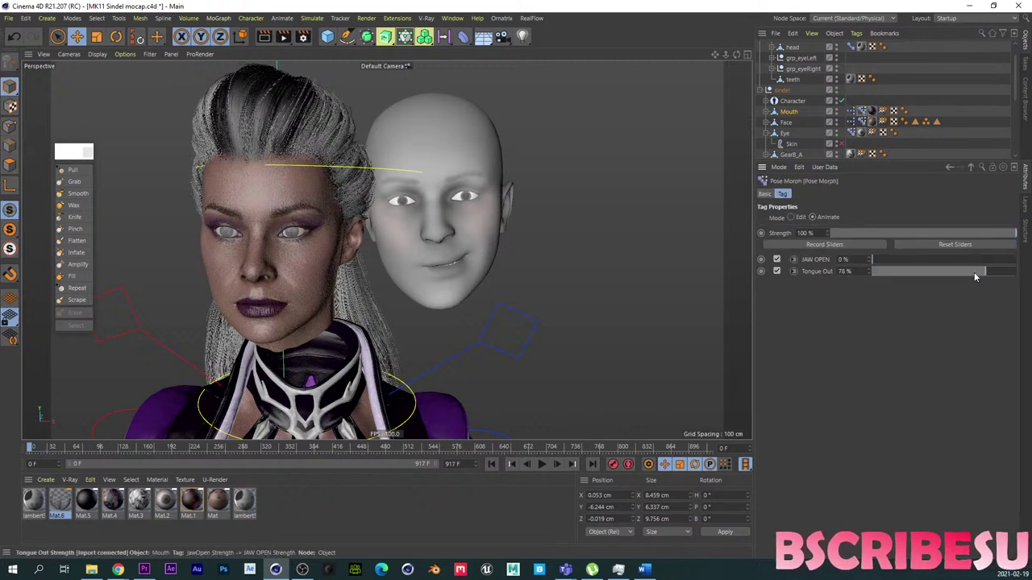
click(862, 122)
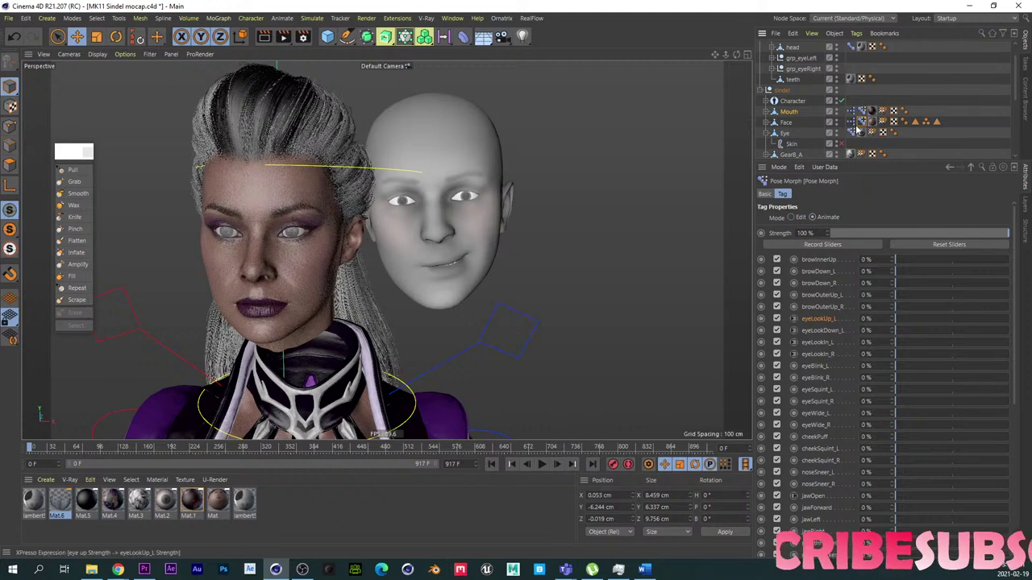
click(856, 134)
drag(870, 259, 1007, 259)
alt+right_drag(260, 210, 336, 177)
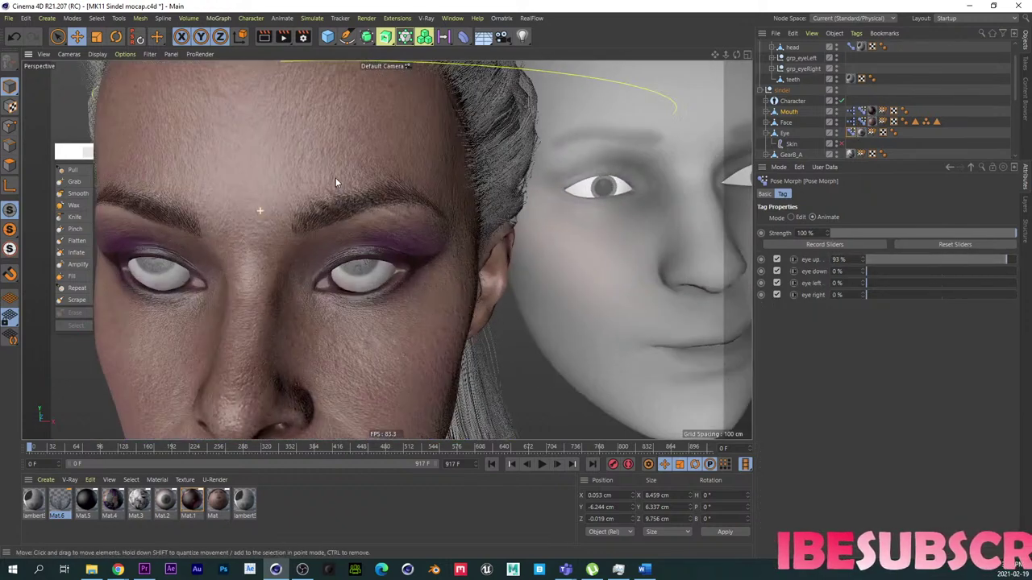
alt+middle_drag(335, 177, 569, 170)
alt+right_drag(569, 170, 513, 209)
alt+drag(513, 208, 492, 199)
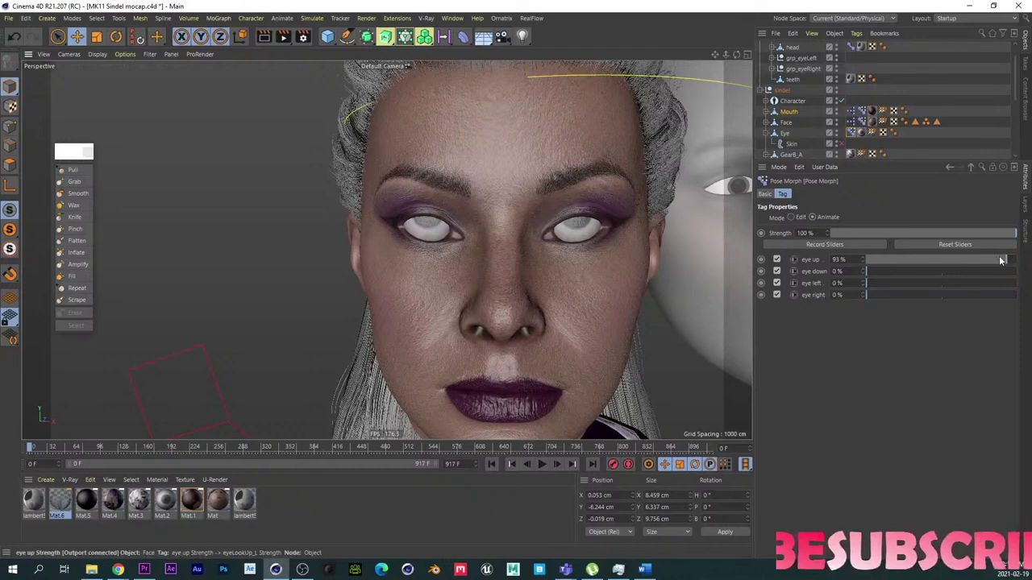
Step: Test the eye direction morphs up to eye right at 100%, and return all the Eye sliders to 0%
drag(1000, 260, 1018, 295)
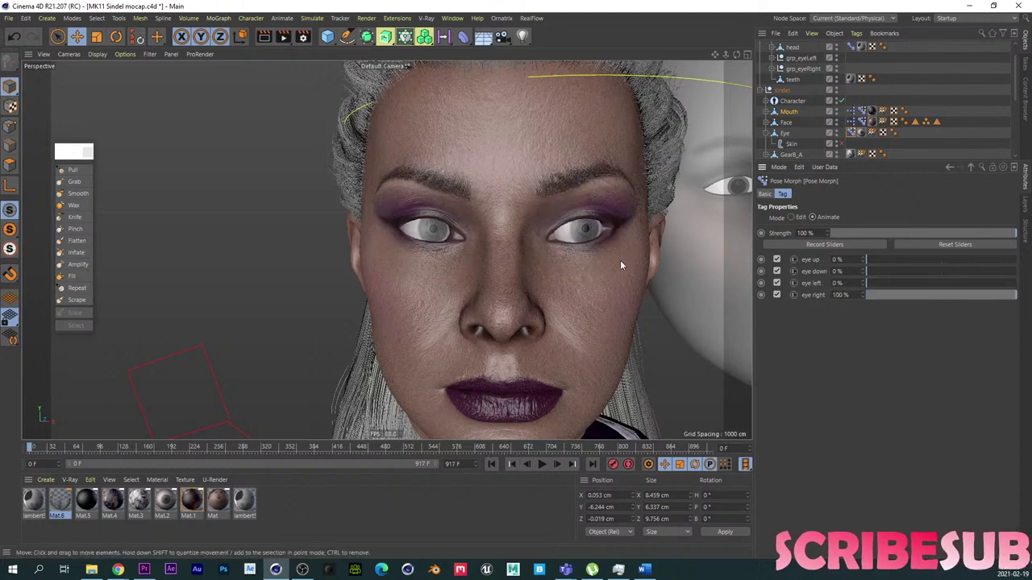
scroll(563, 262, down, 5)
scroll(539, 266, up, 1)
drag(948, 295, 863, 295)
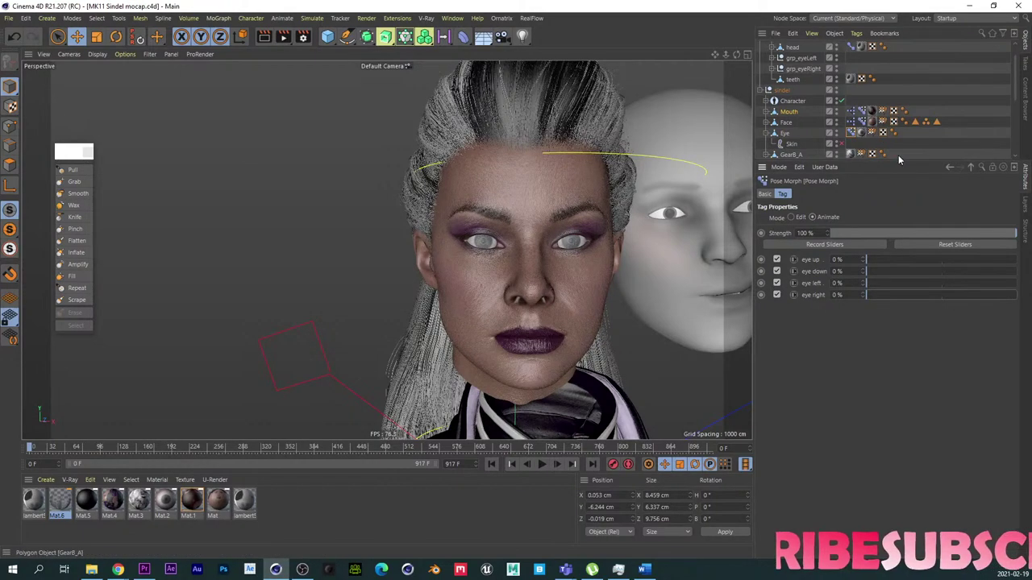
Step: Switch the reference head's Pose Morph tag to Animate mode and set its browInnerUp strength as the driver
click(861, 122)
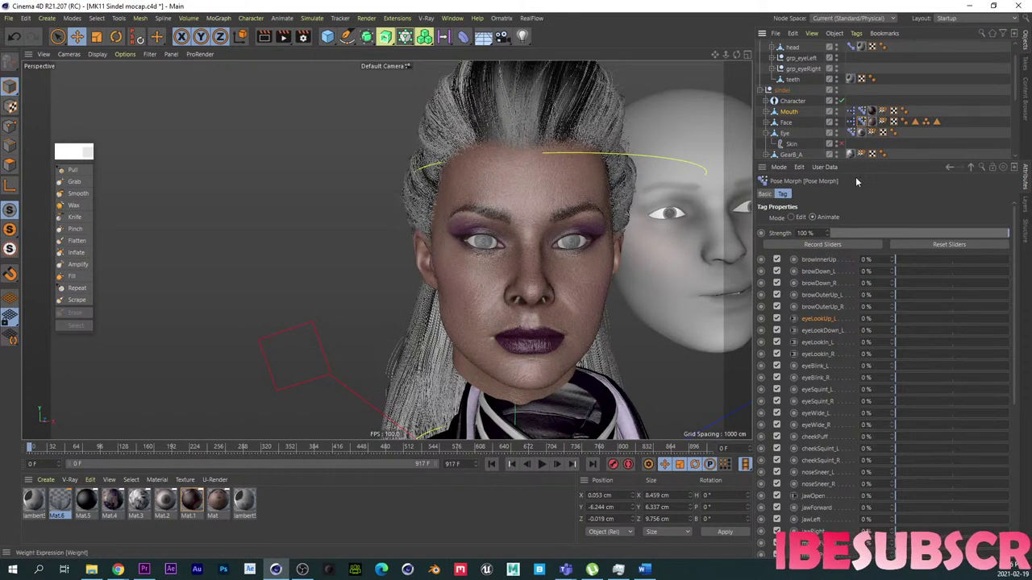
click(800, 217)
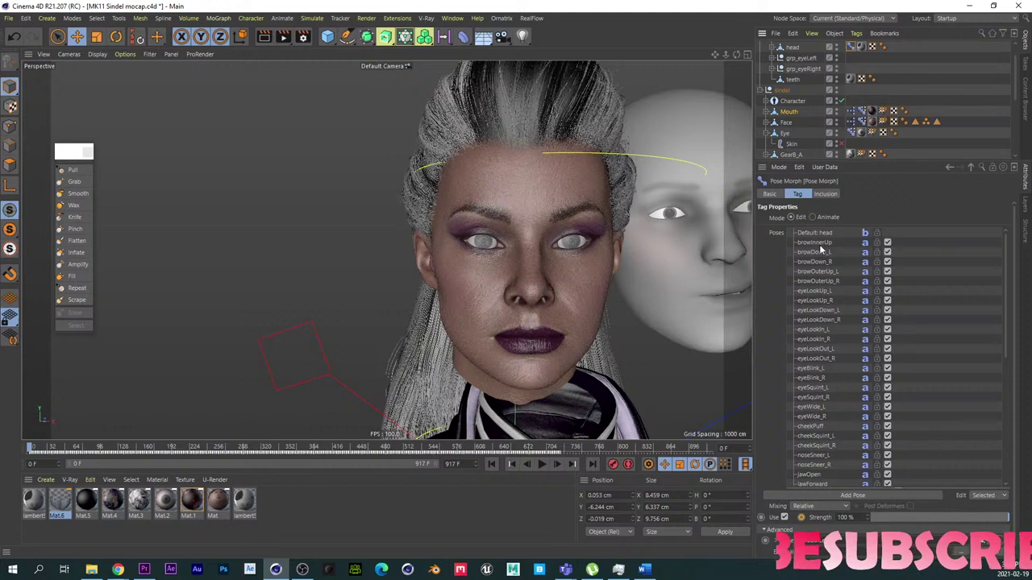
click(821, 217)
right_click(814, 260)
mouse_move(833, 280)
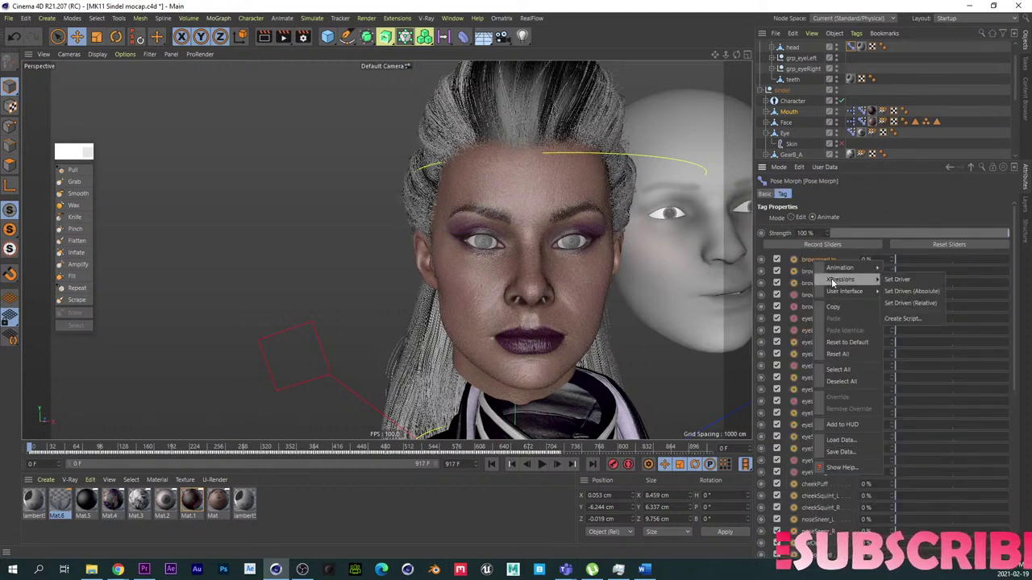
click(918, 283)
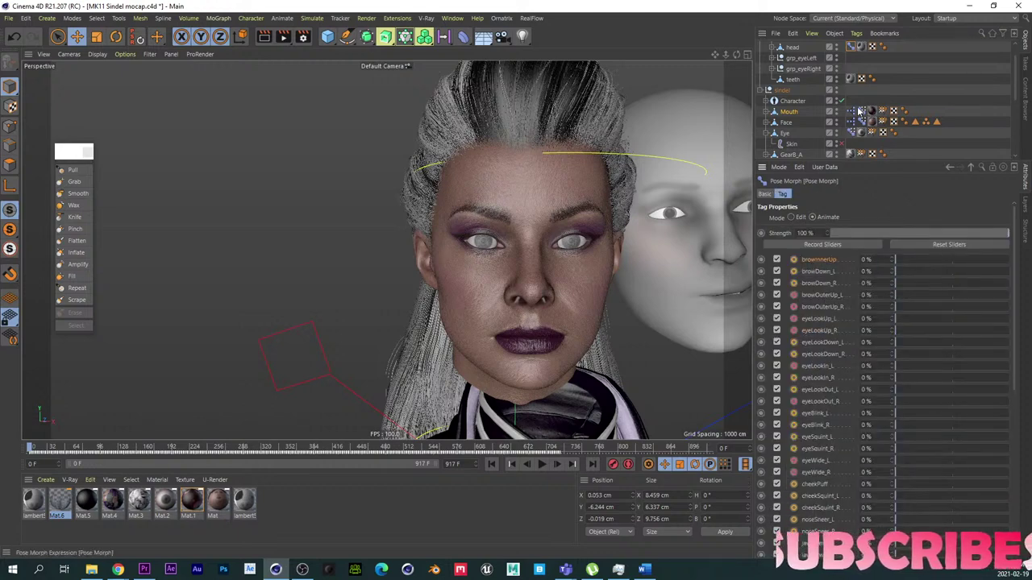
Step: Set the Face's browInnerUp strength as driven by the reference head's browInnerUp strength
right_click(811, 261)
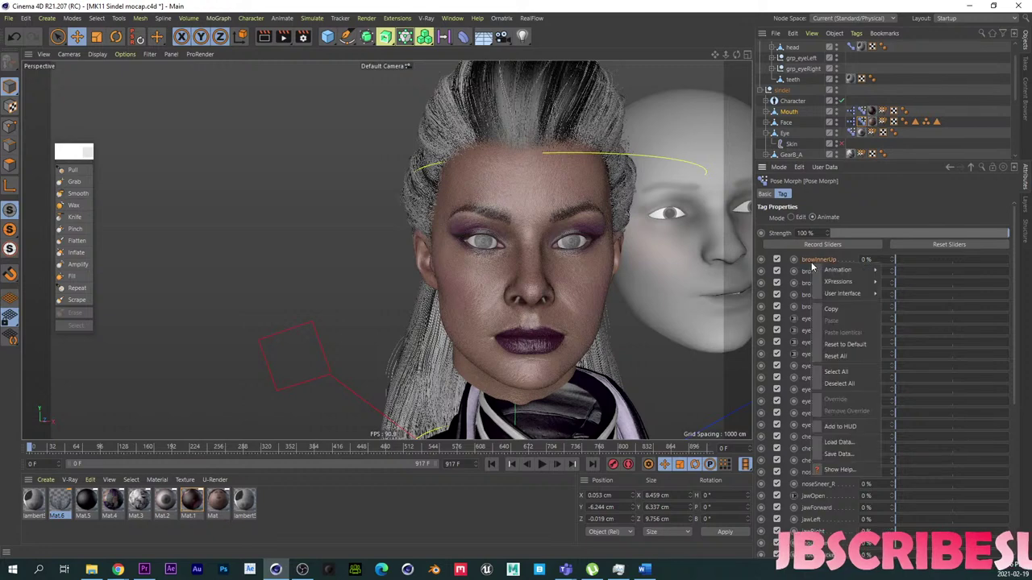
mouse_move(839, 284)
click(911, 293)
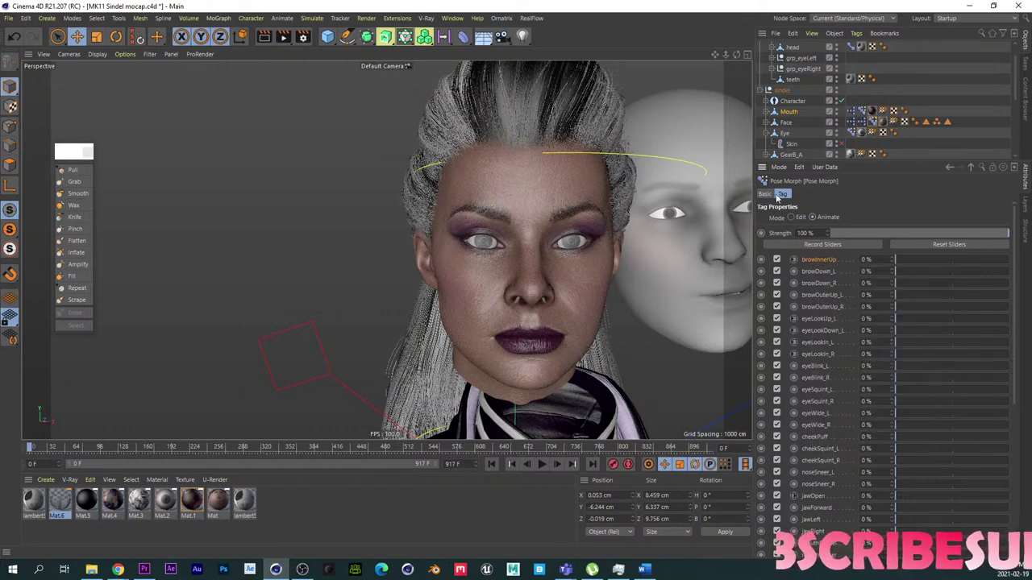
Step: Open the Face's browInnerUp XPresso tag in the XPresso Editor and dock the editor beside the viewport with its nodes in view
double_click(852, 121)
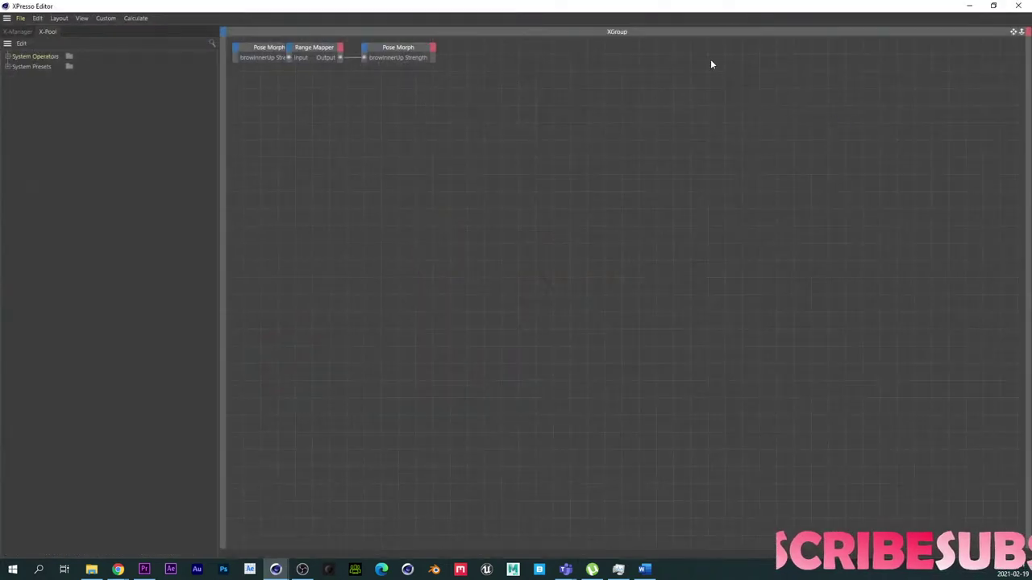
drag(690, 9, 838, 100)
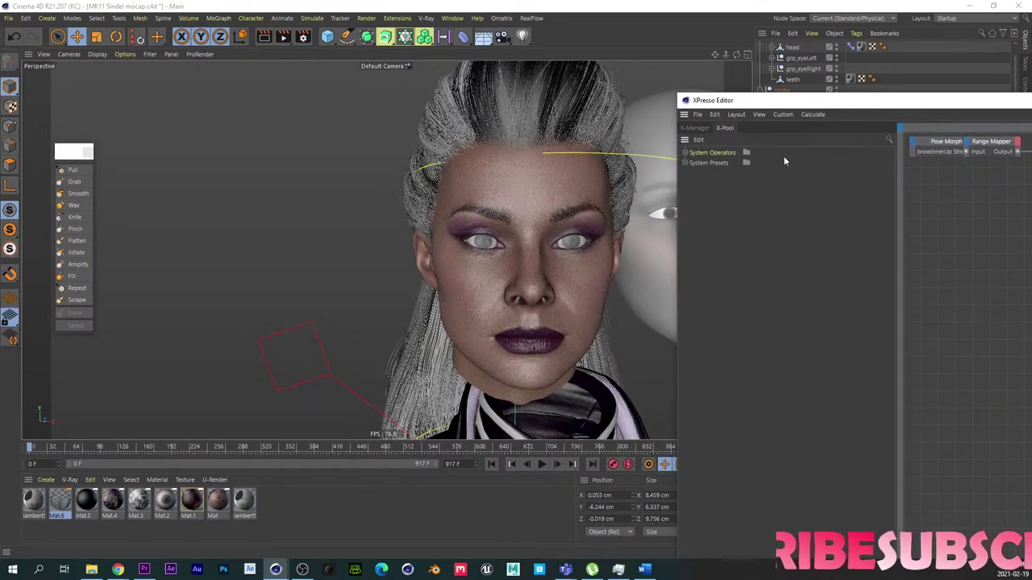
drag(685, 114, 736, 75)
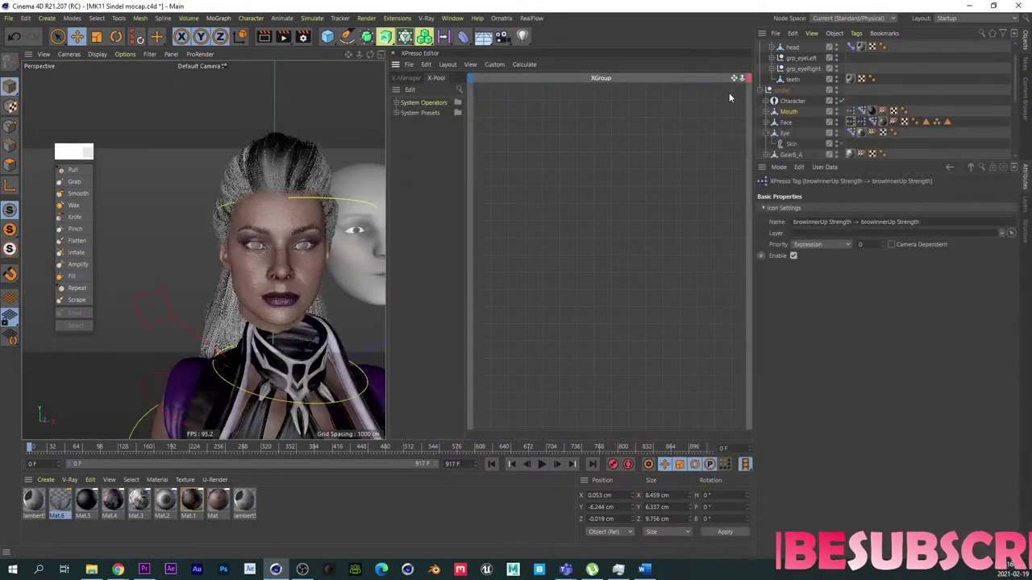
alt+middle_drag(621, 179, 661, 201)
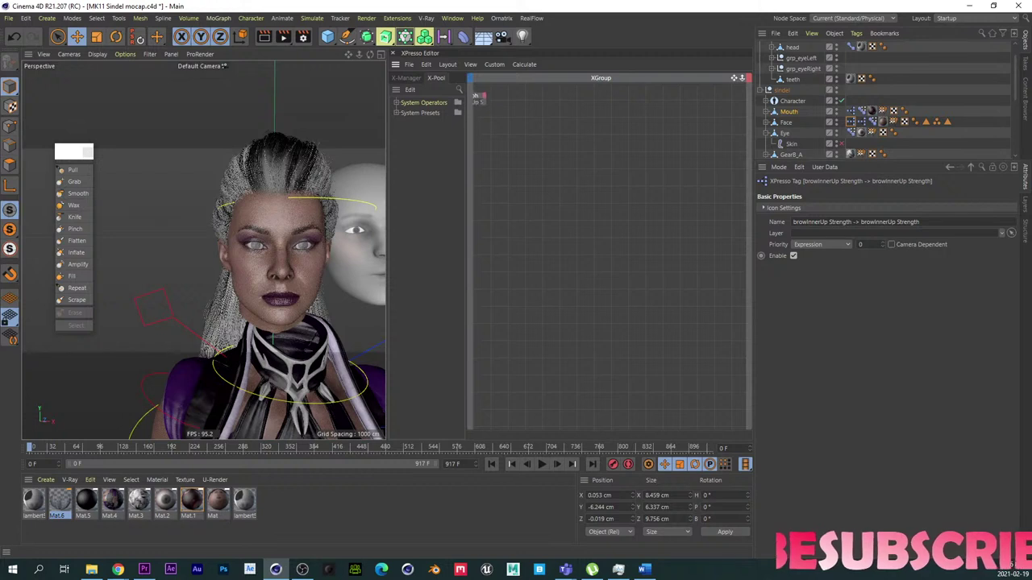
alt+middle_drag(545, 159, 728, 199)
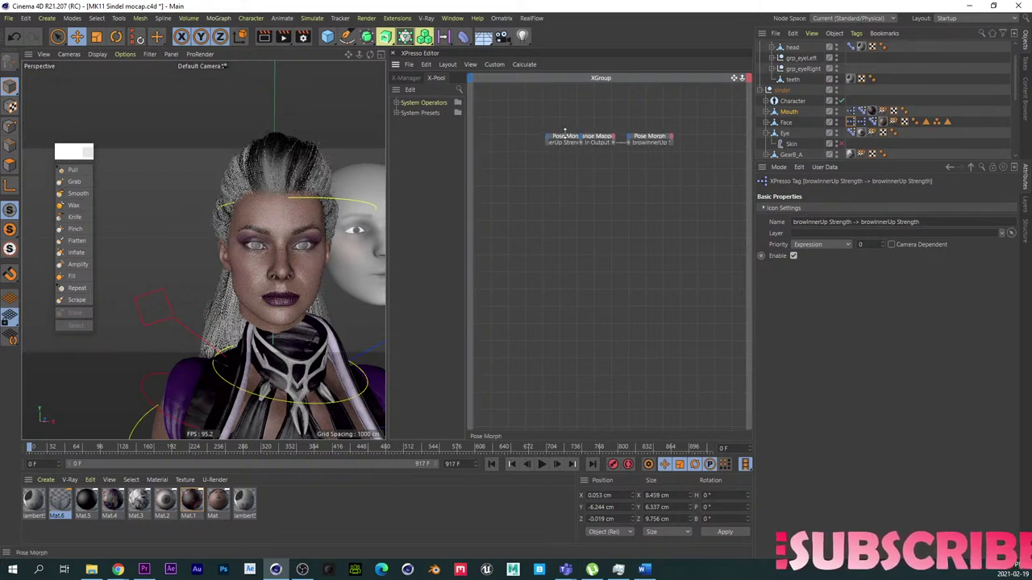
Step: Enlarge the source and target Pose Morph nodes into tall columns on opposite sides of the Range Mapper, widening the source node to fit its port name
drag(560, 139, 507, 384)
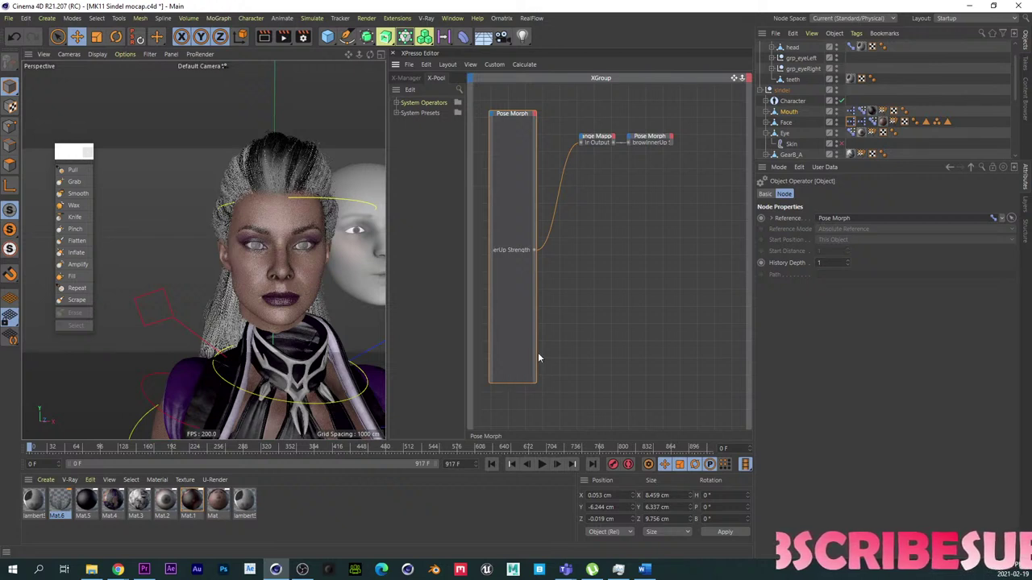
drag(656, 138, 683, 384)
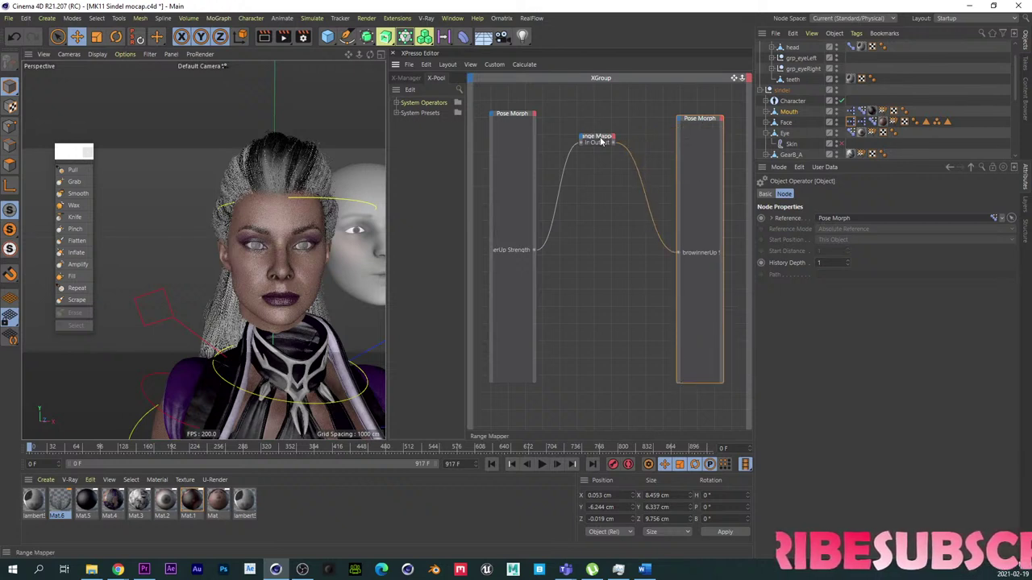
alt+right_drag(596, 141, 612, 141)
scroll(608, 160, down, 1)
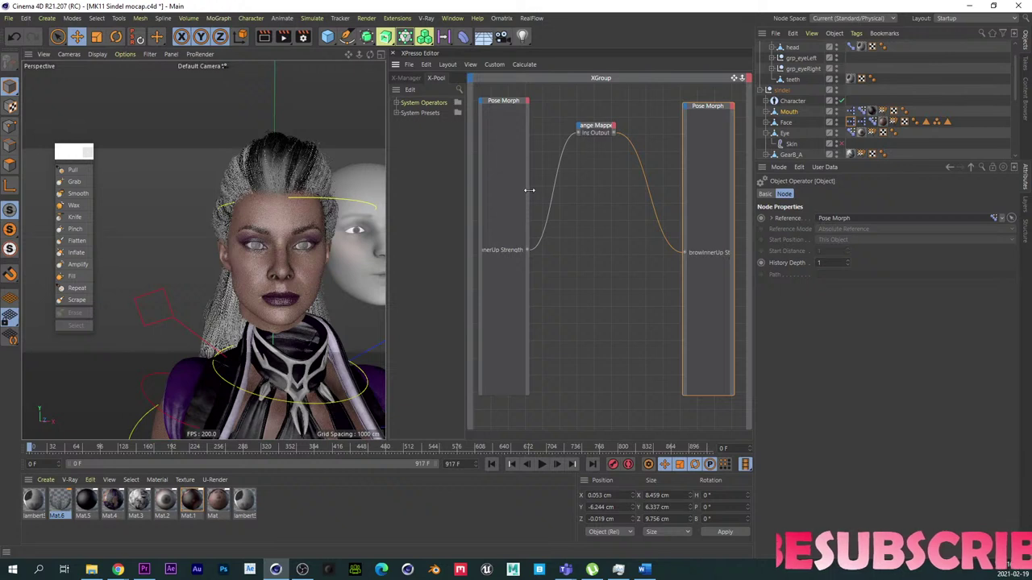
drag(529, 195, 549, 193)
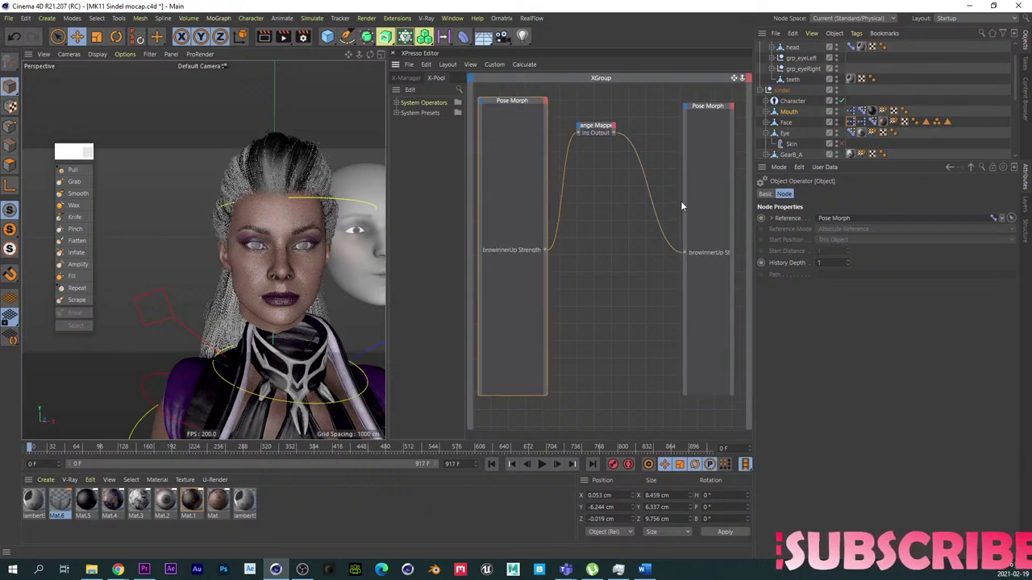
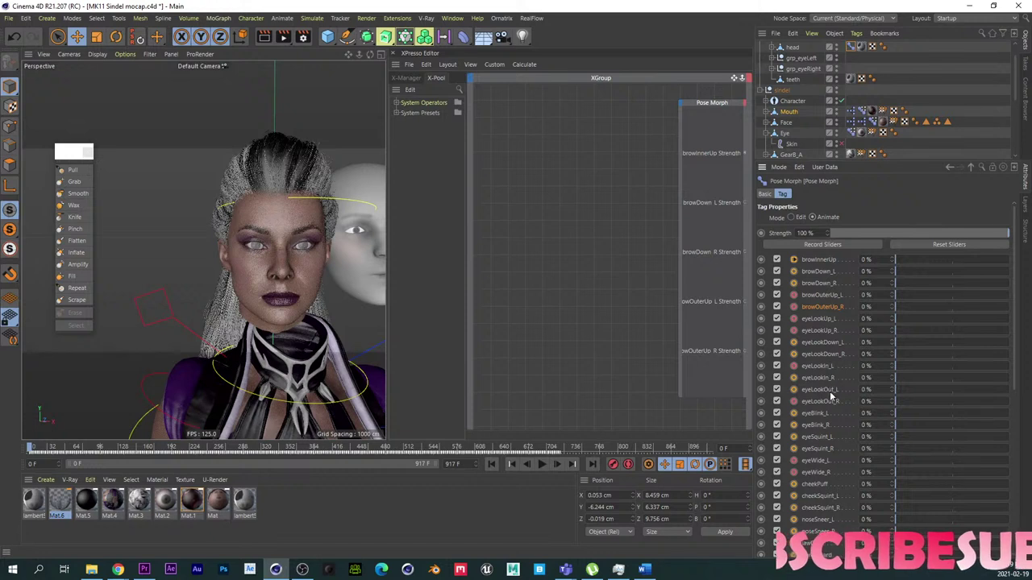
Step: Add eyeBlink_L, eyeBlink_R, eyeSquint_L, eyeSquint_R and eyeWide_L Strength outputs to the reference head's Pose Morph node
drag(824, 411, 747, 357)
drag(821, 426, 744, 375)
drag(813, 450, 745, 378)
drag(815, 460, 746, 383)
drag(811, 475, 748, 374)
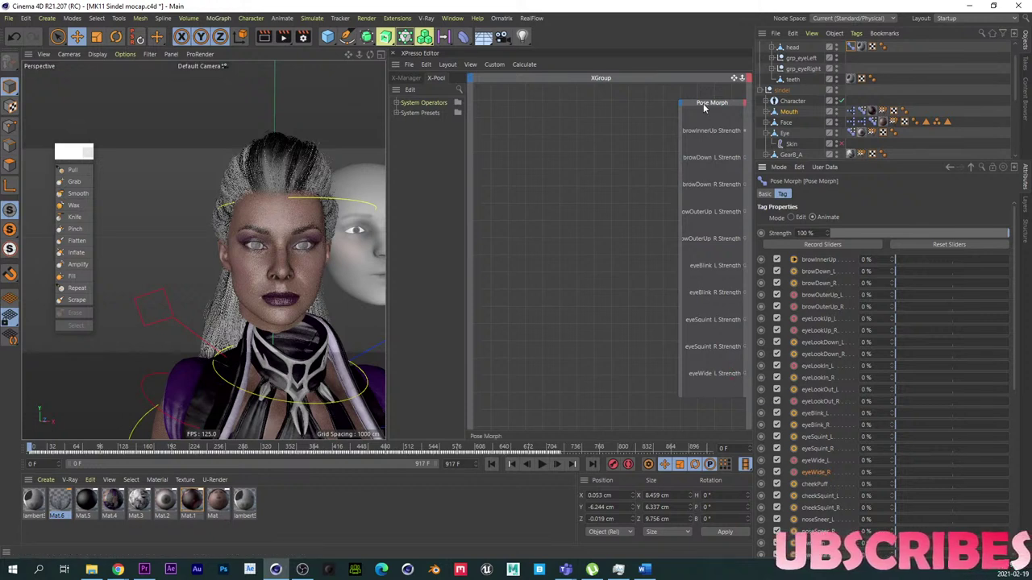
Step: Reposition the source Pose Morph node, check the Face's morph list, and add the head's eyeWide_R and cheekPuff Strength outputs
drag(703, 103, 691, 103)
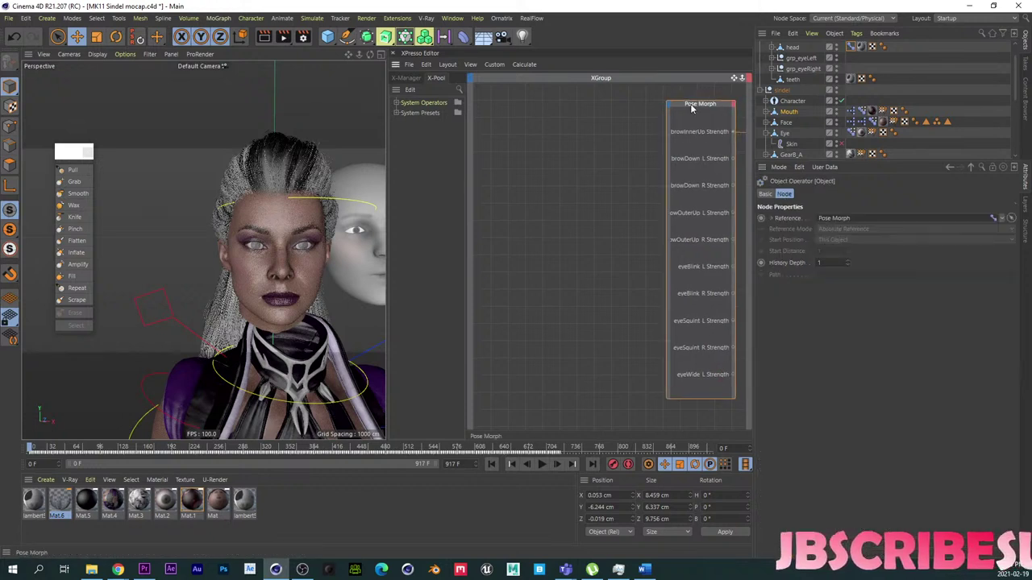
click(862, 110)
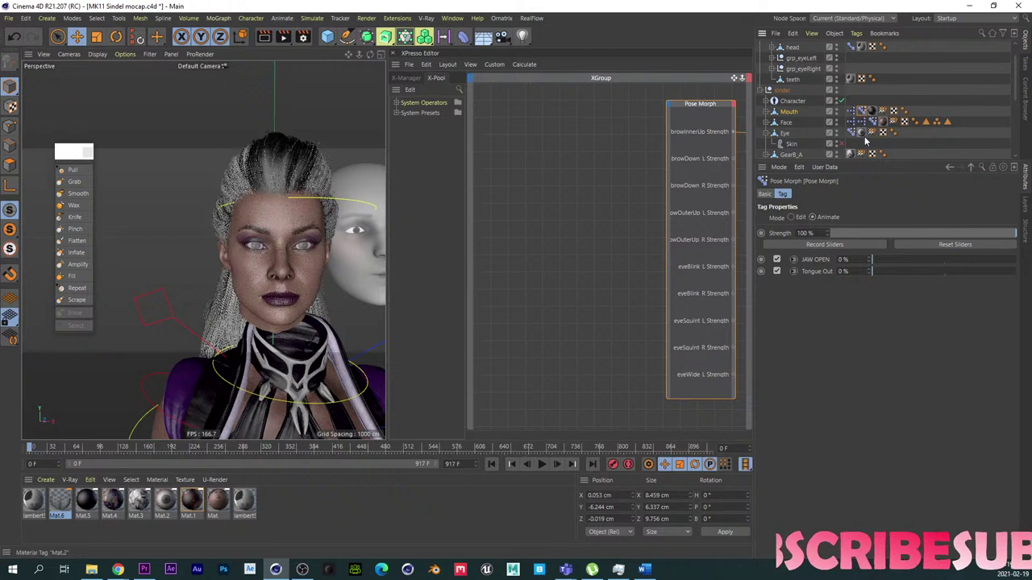
click(873, 121)
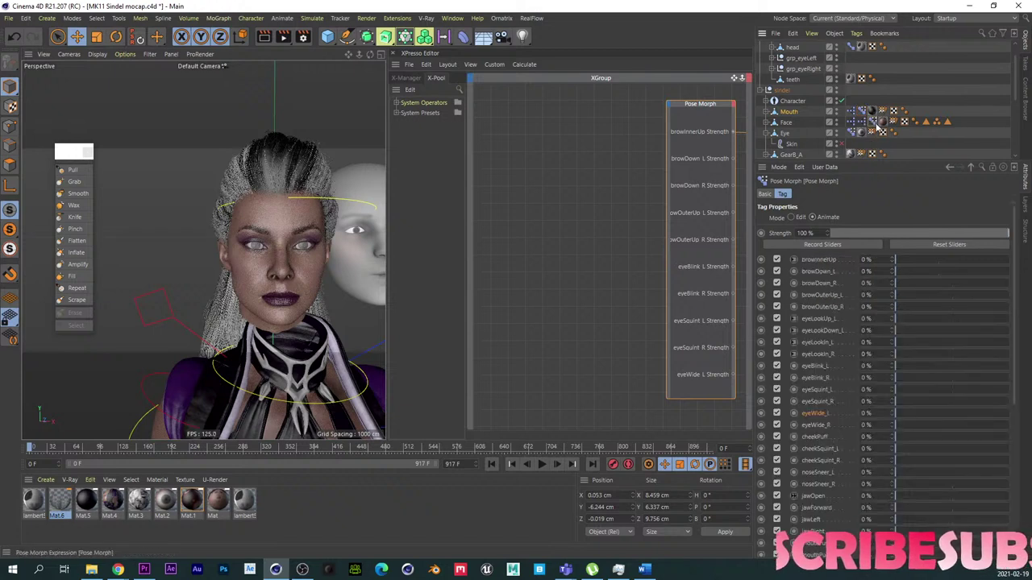
click(851, 47)
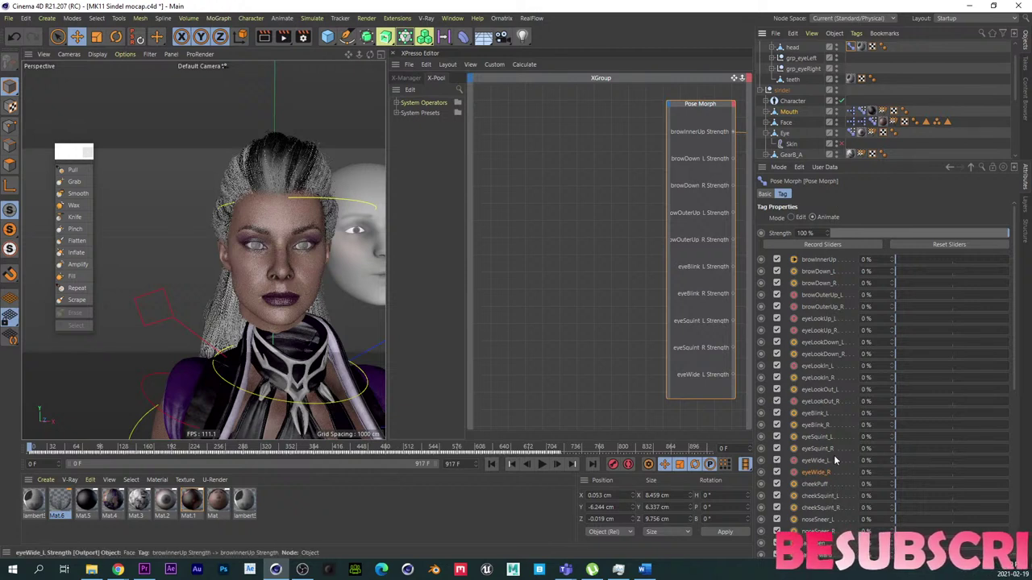
drag(822, 475, 734, 392)
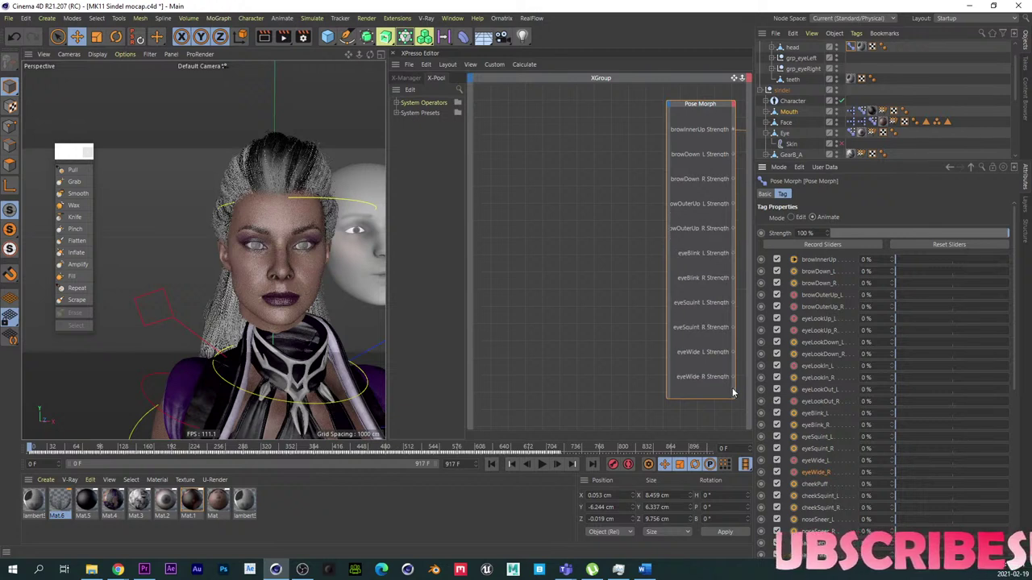
drag(821, 489, 733, 383)
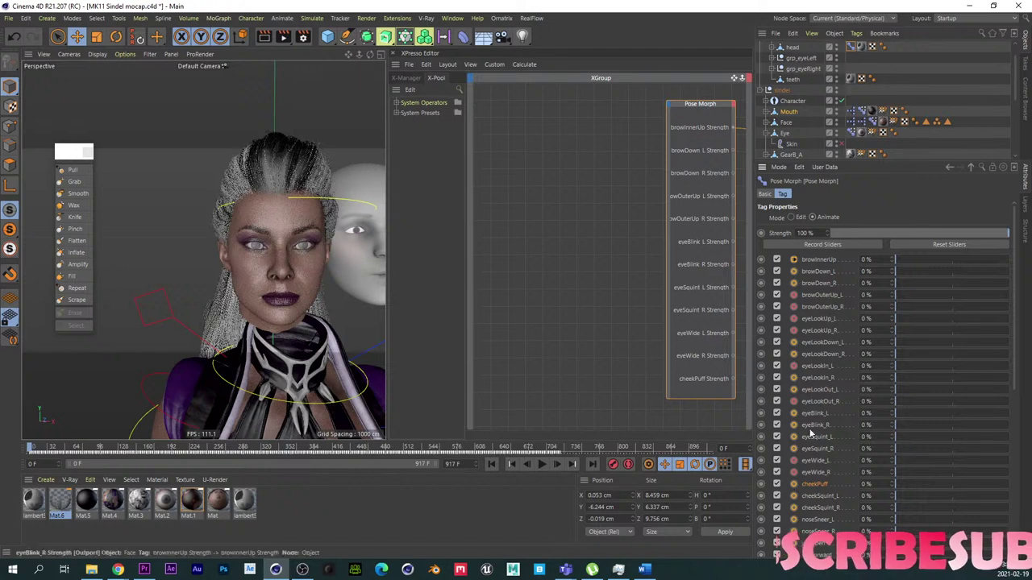
Step: Add cheekSquint_L, cheekSquint_R, noseSneer_L, noseSneer_R and jawOpen Strength outputs to the reference head's Pose Morph node
scroll(1012, 375, down, 5)
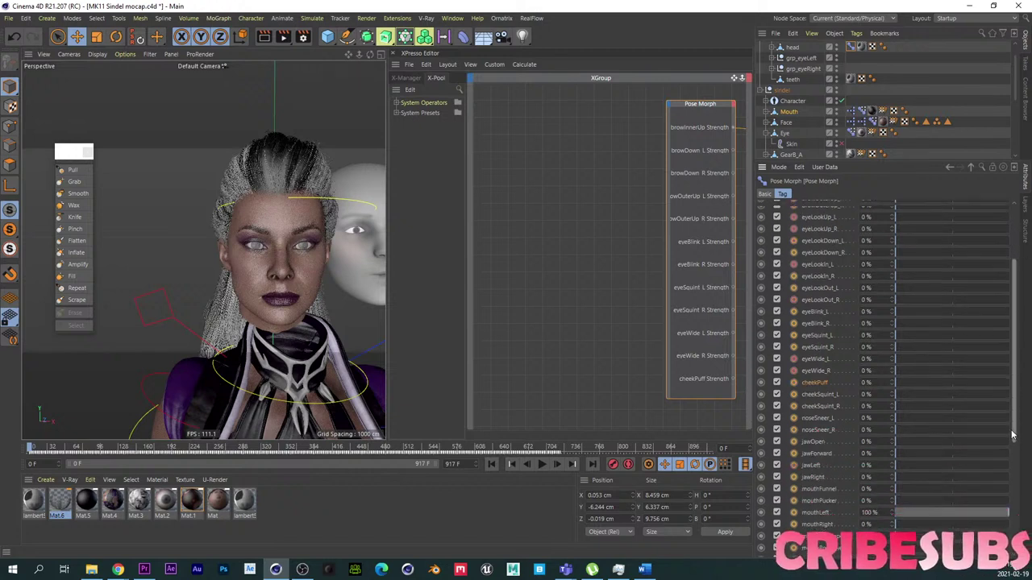
drag(833, 346, 734, 348)
drag(817, 356, 737, 352)
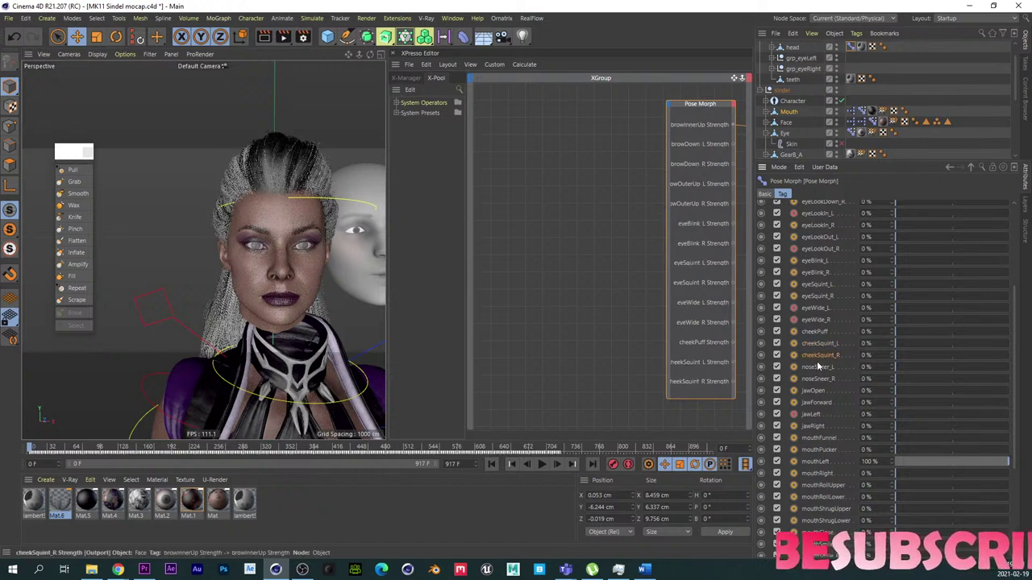
drag(819, 367, 736, 359)
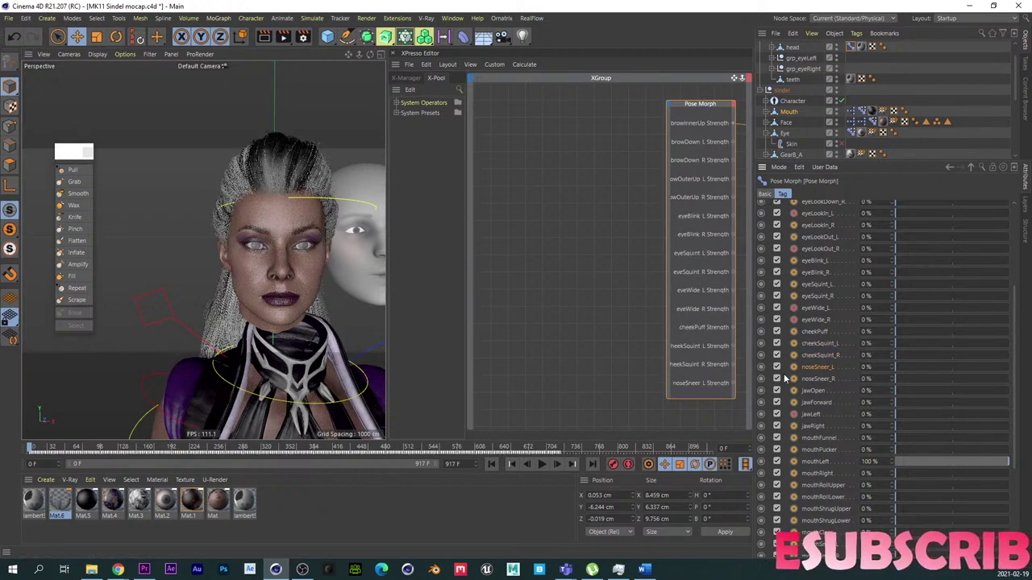
drag(824, 383, 737, 368)
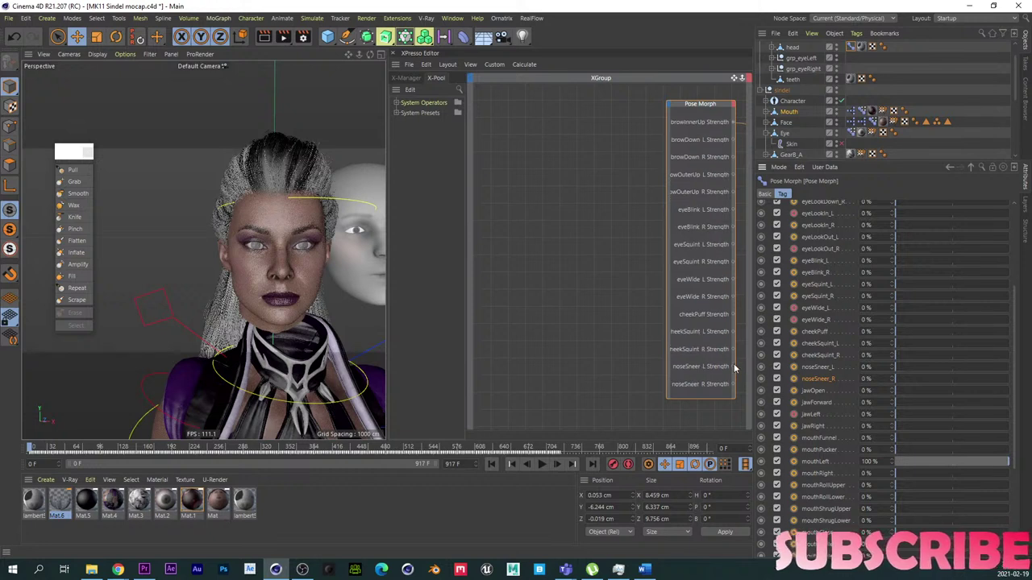
drag(816, 391, 735, 381)
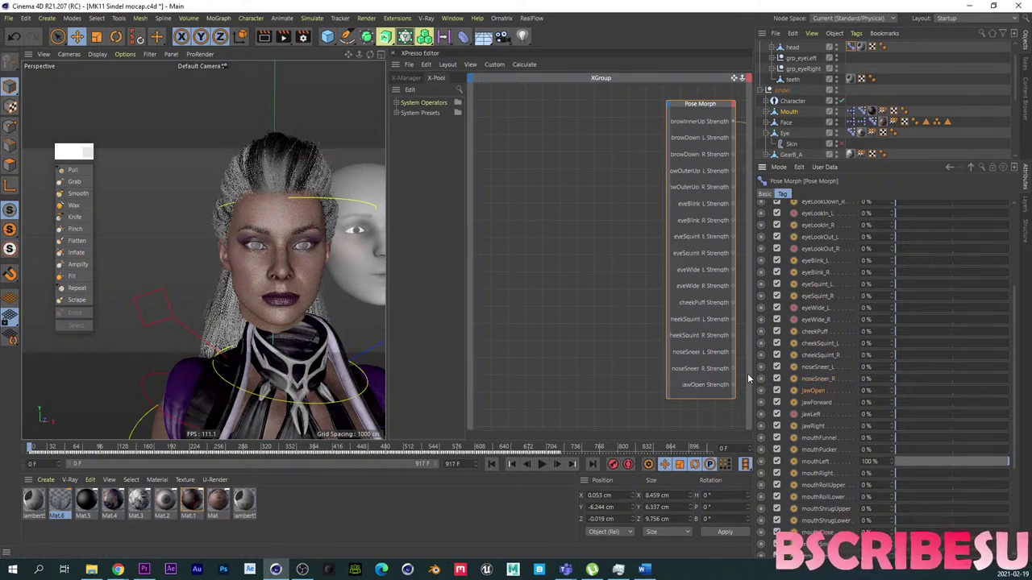
Step: Add jawForward, jawLeft, jawRight, mouthFunnel, mouthPucker and mouthLeft Strength outputs to the reference head's Pose Morph node
drag(814, 402, 732, 372)
drag(816, 414, 735, 382)
drag(818, 439, 736, 375)
drag(822, 449, 736, 386)
drag(814, 461, 735, 389)
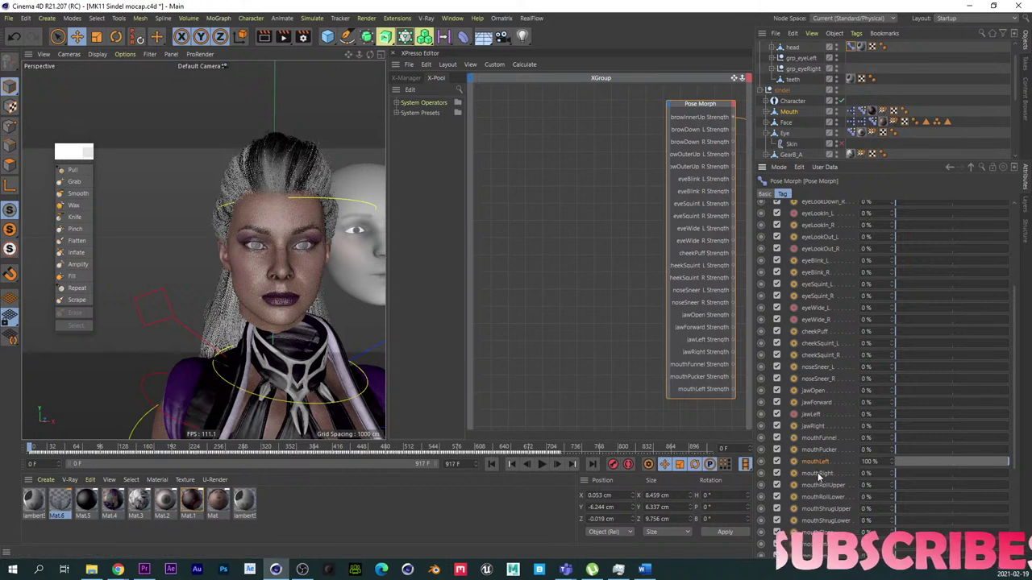
Step: Add mouthRight, mouthRollUpper, mouthRollLower, mouthShrugUpper and mouthShrugLower Strength outputs to the reference head's Pose Morph node
drag(816, 474, 736, 391)
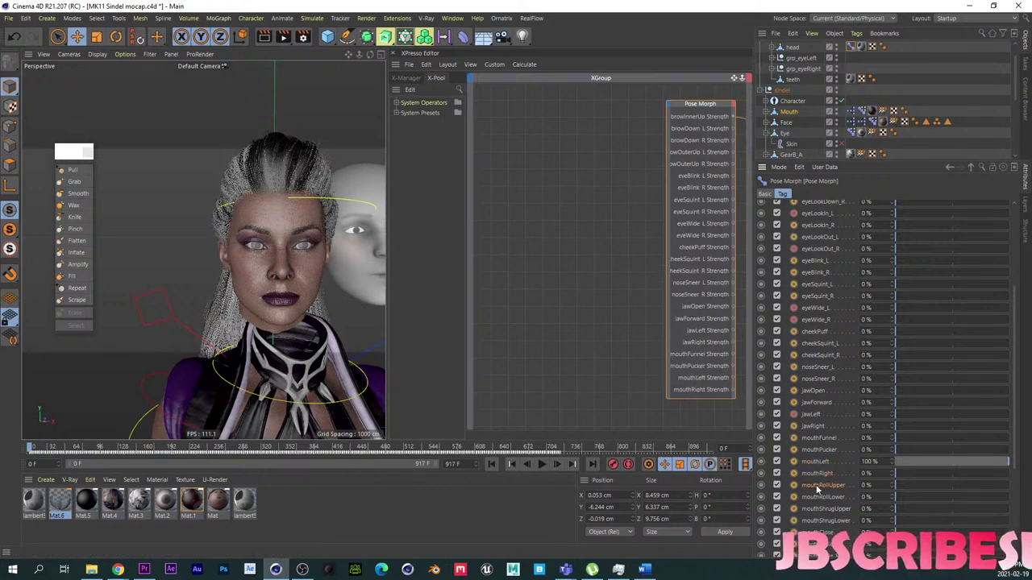
drag(822, 485, 735, 390)
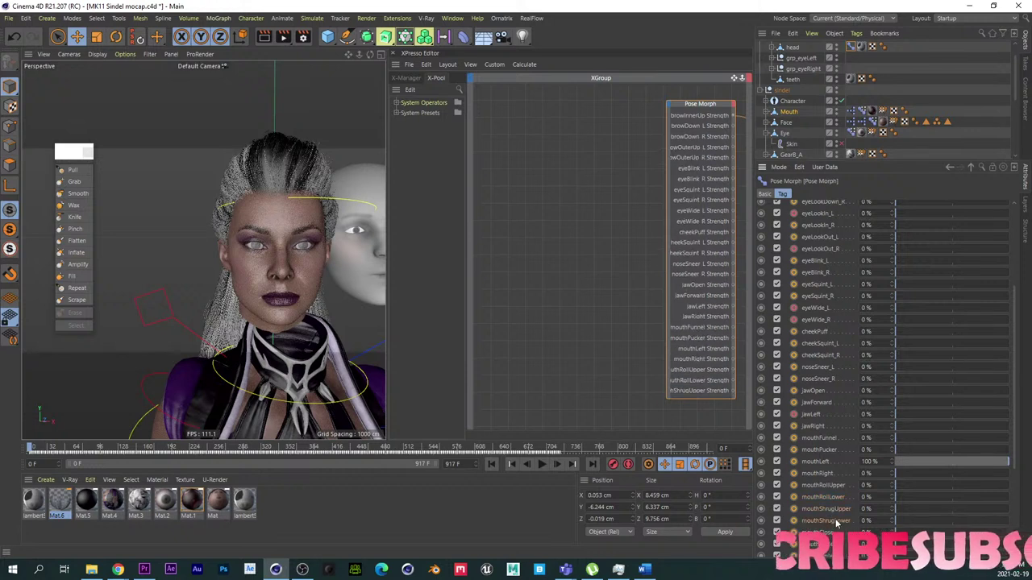
drag(837, 524, 734, 392)
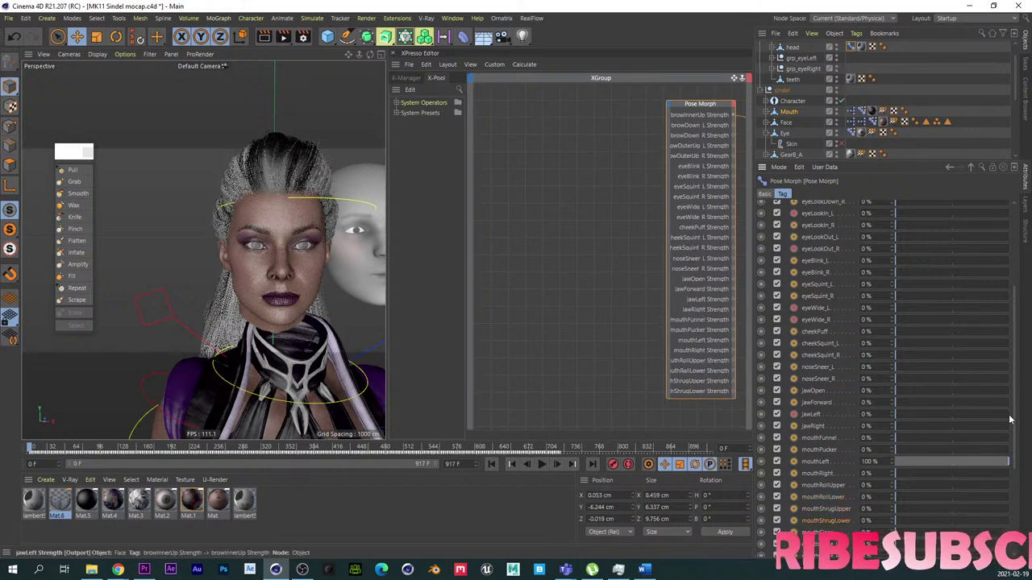
Step: Add mouthClose, mouthSmile_L, mouthSmile_R and mouthFrown_L Strength outputs to the reference head's Pose Morph node
scroll(856, 390, down, 5)
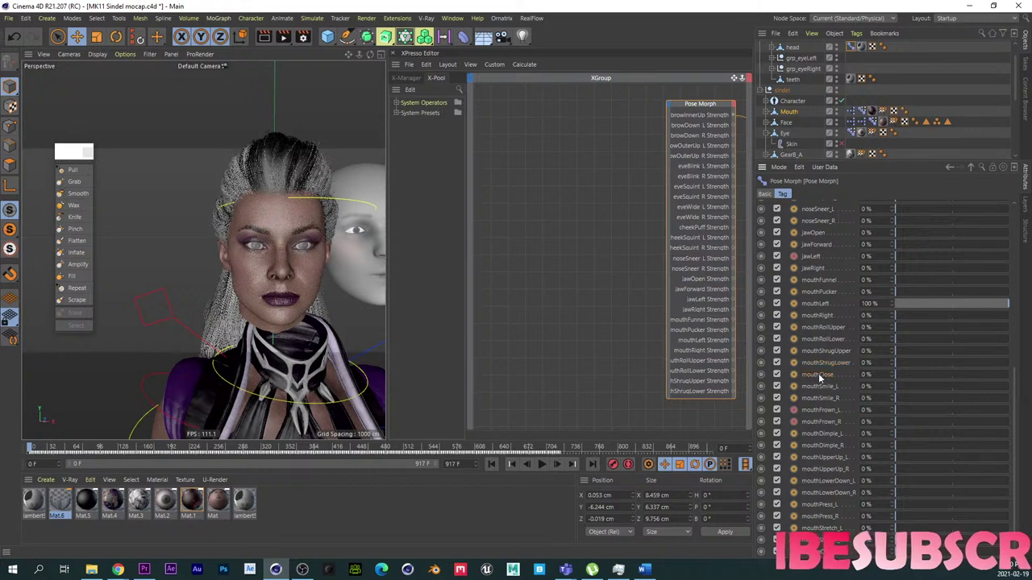
drag(821, 377, 736, 383)
drag(804, 386, 731, 372)
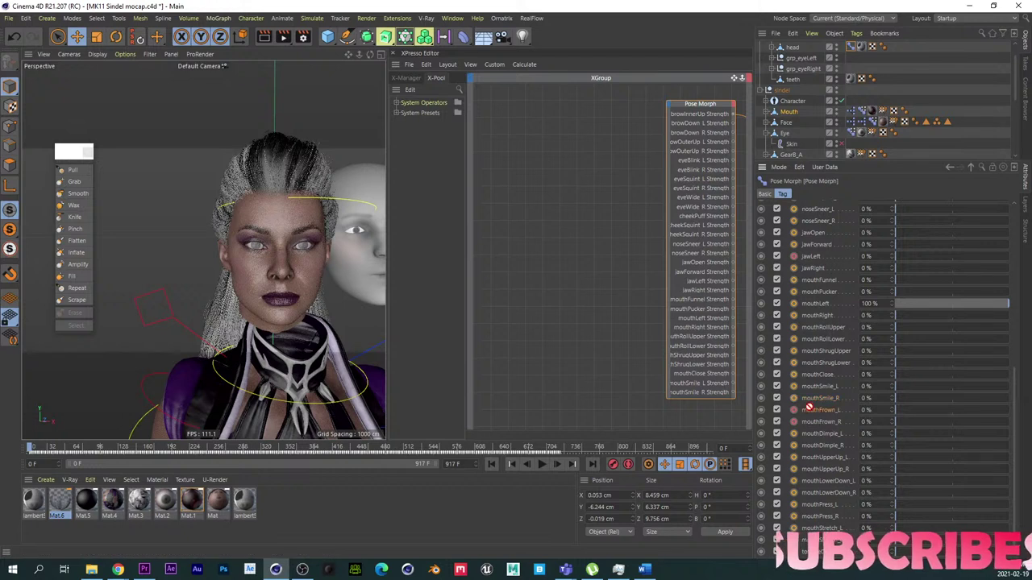
drag(808, 408, 734, 390)
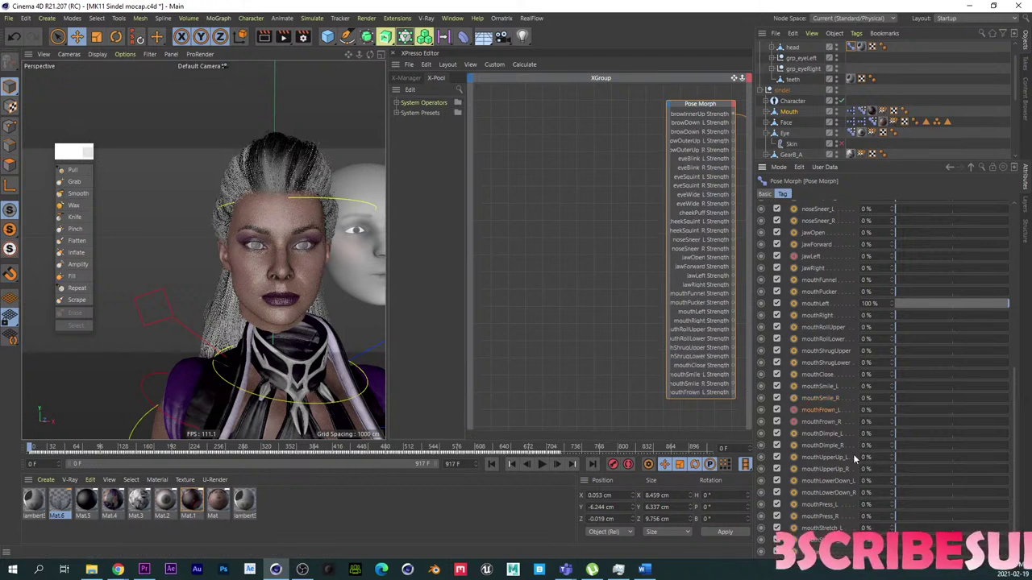
Step: Add mouthFrown_R, mouthDimple_L, mouthDimple_R, mouthUpperUp_L, mouthUpperUp_R and mouthLowerDown_L Strength outputs to the reference head's Pose Morph node
drag(830, 424, 729, 389)
drag(823, 439, 733, 390)
drag(833, 446, 736, 388)
drag(814, 455, 731, 390)
drag(824, 471, 734, 389)
drag(833, 482, 733, 385)
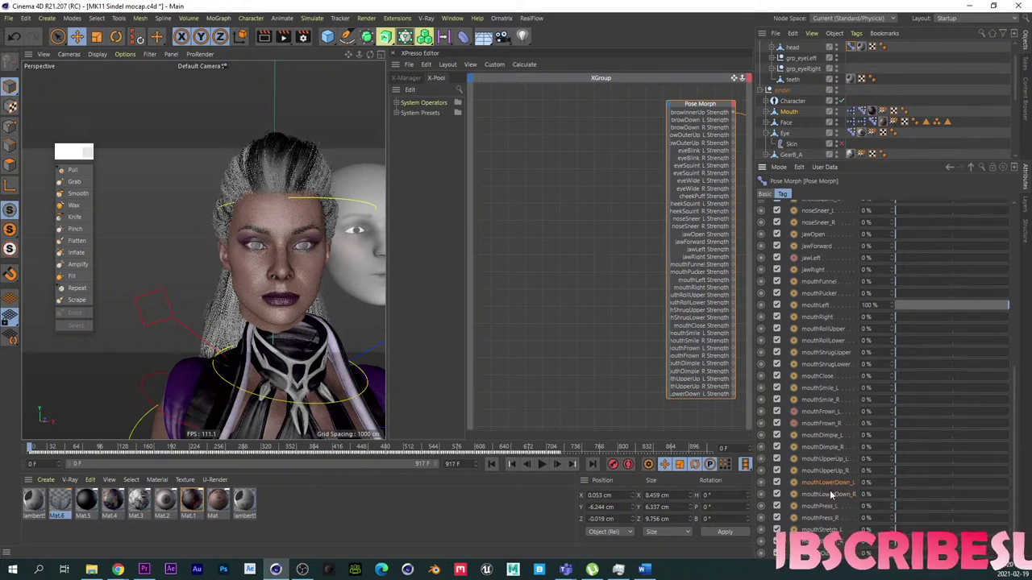
Step: Add mouthLowerDown_R, mouthPress_L, mouthPress_R and mouthStretch_L Strength outputs to the reference head's Pose Morph node
drag(746, 405, 733, 389)
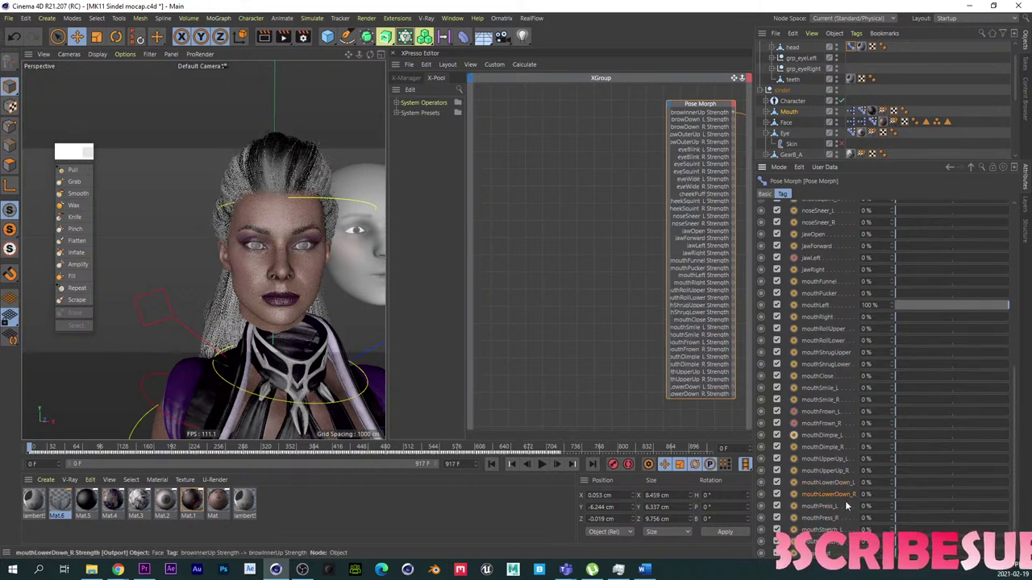
drag(831, 508, 733, 391)
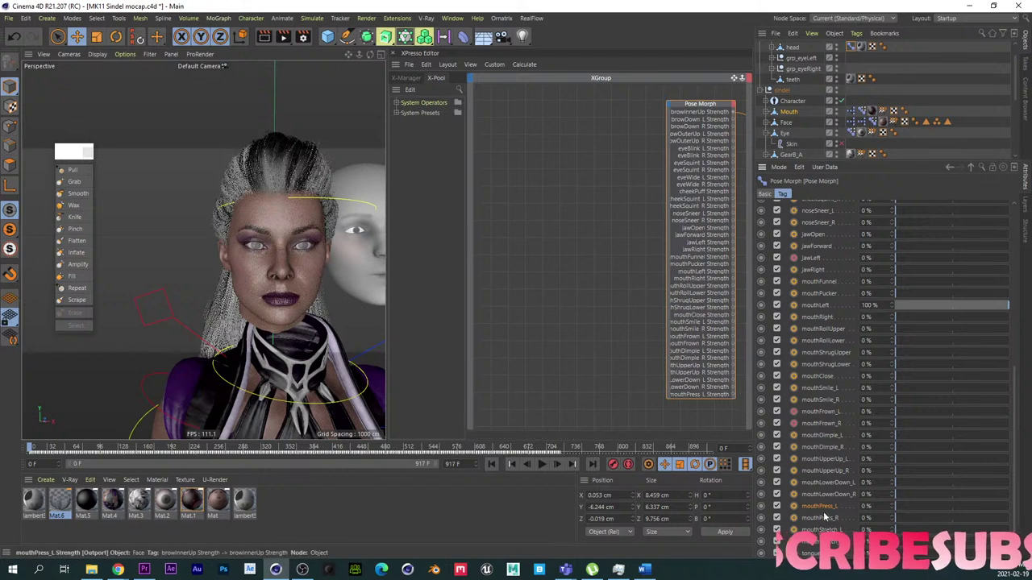
drag(820, 518, 732, 367)
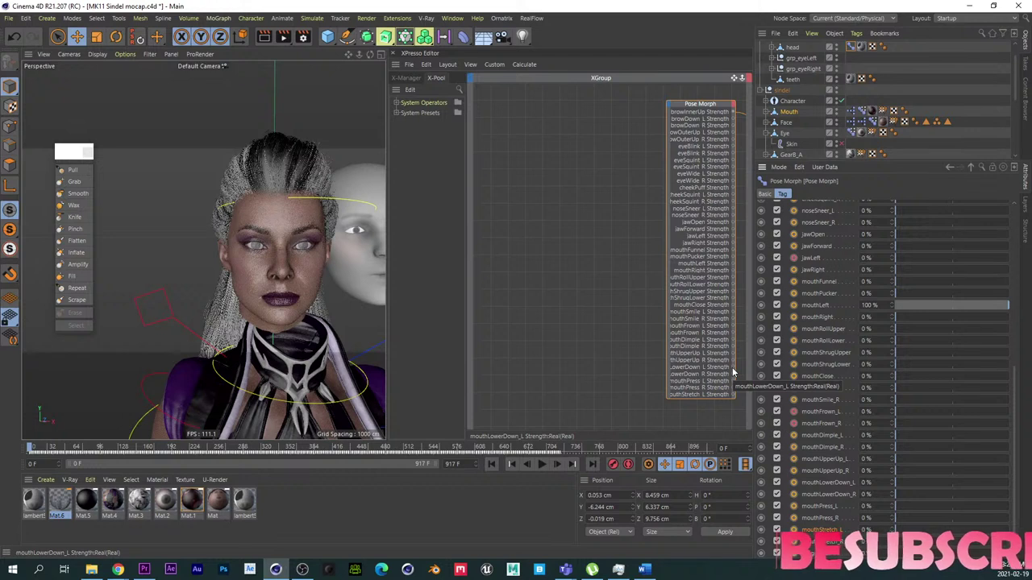
Step: Add mouthStretch_R and tongueOut Strength outputs to the reference head's Pose Morph node
drag(824, 541, 737, 393)
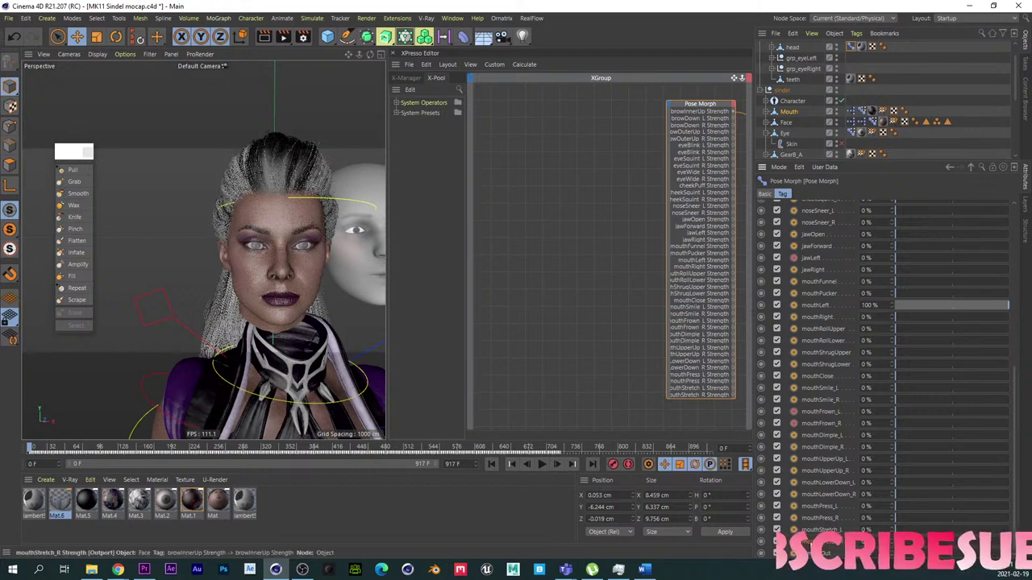
drag(737, 406, 733, 396)
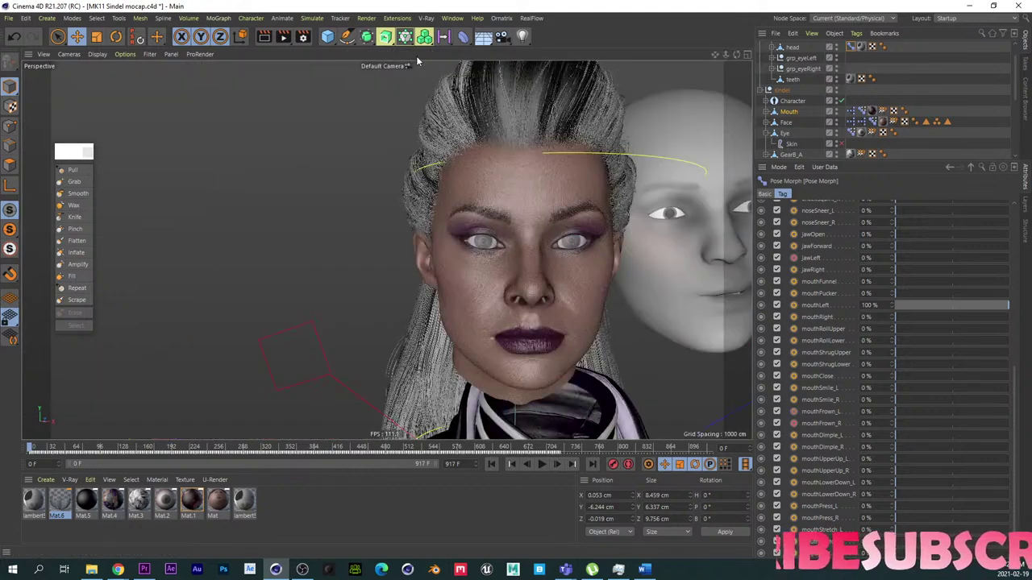
click(393, 53)
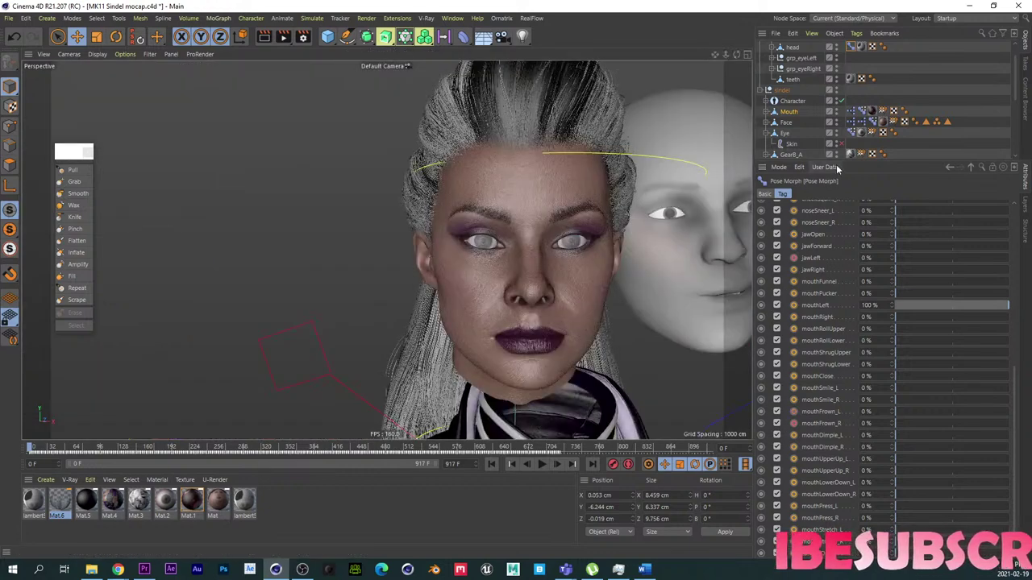
Step: Reopen the Face's browInnerUp XPresso expression maximized and duplicate its Range Mapper into a column of eight between the two Pose Morph nodes
double_click(864, 125)
drag(861, 111, 427, 6)
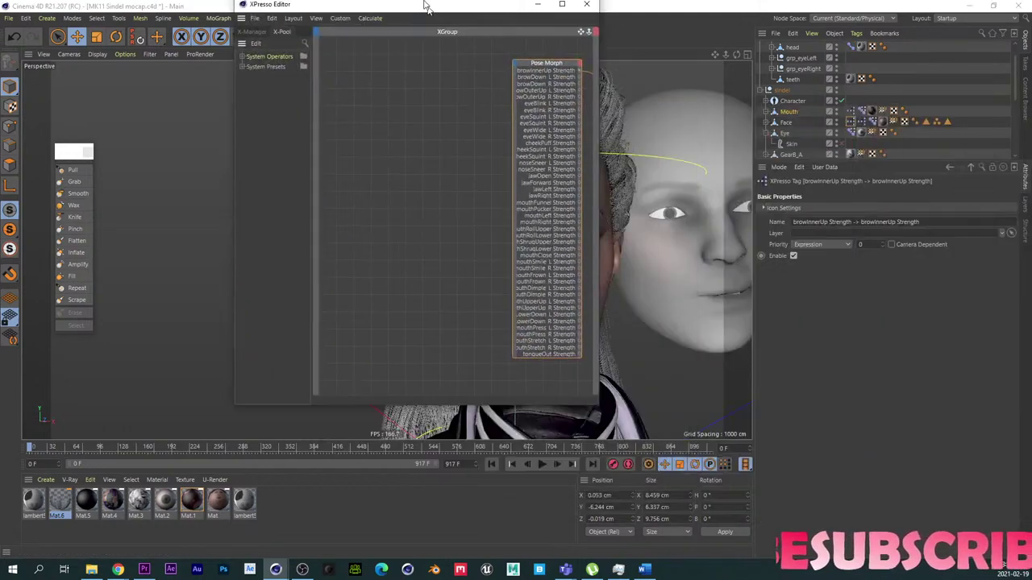
double_click(427, 7)
scroll(720, 201, up, 8)
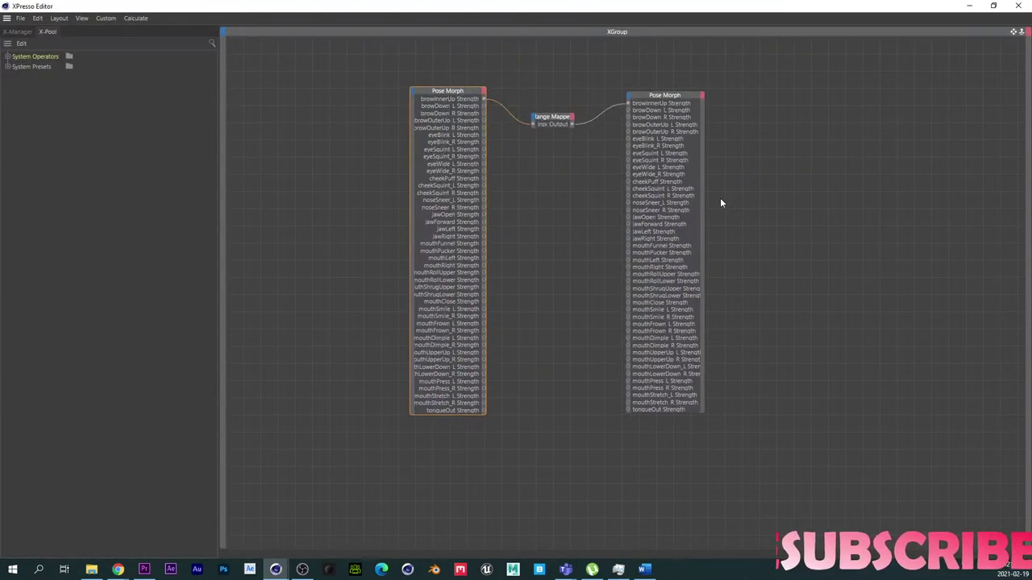
alt+right_drag(516, 148, 565, 147)
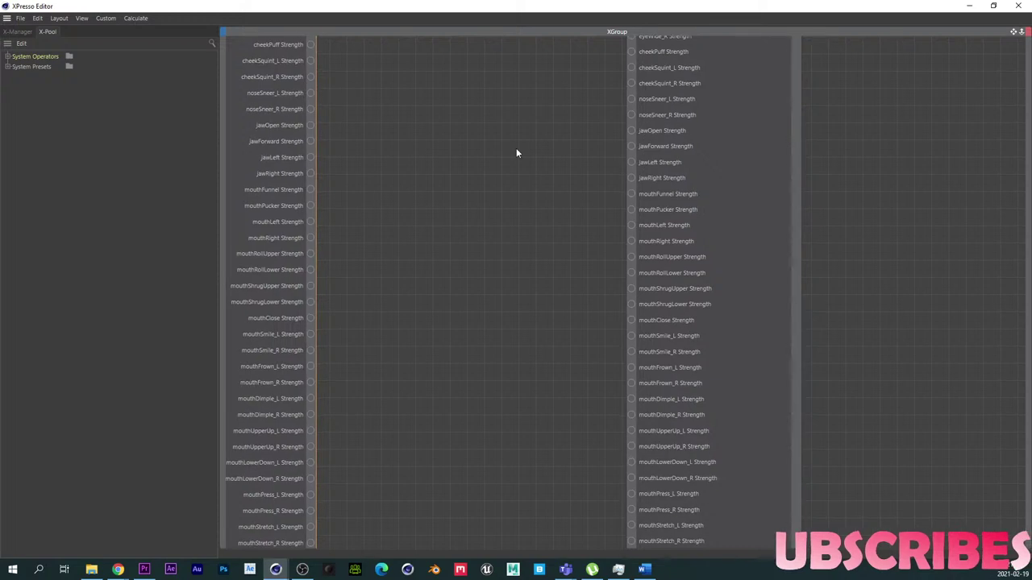
alt+middle_drag(516, 148, 642, 359)
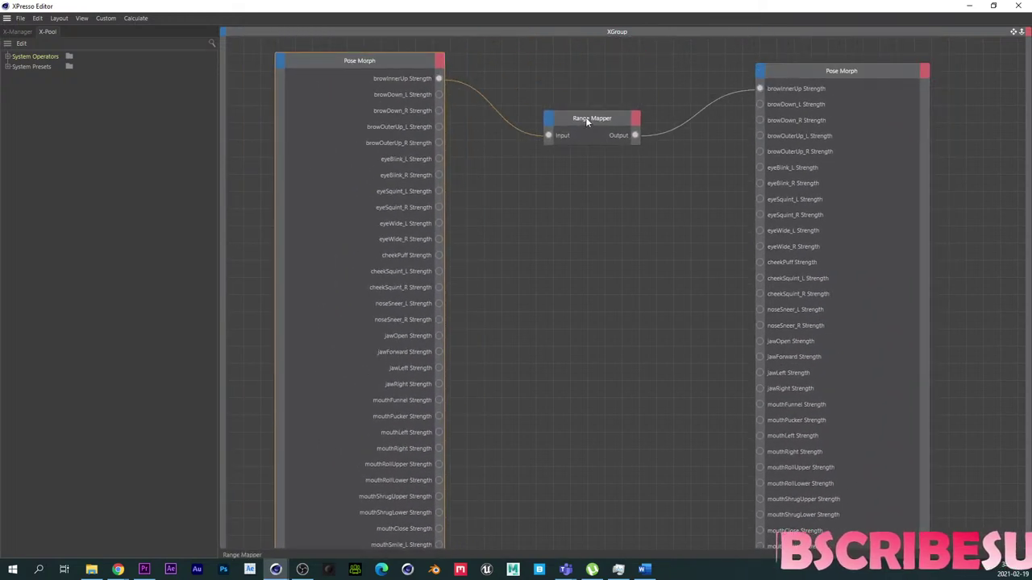
drag(585, 118, 598, 97)
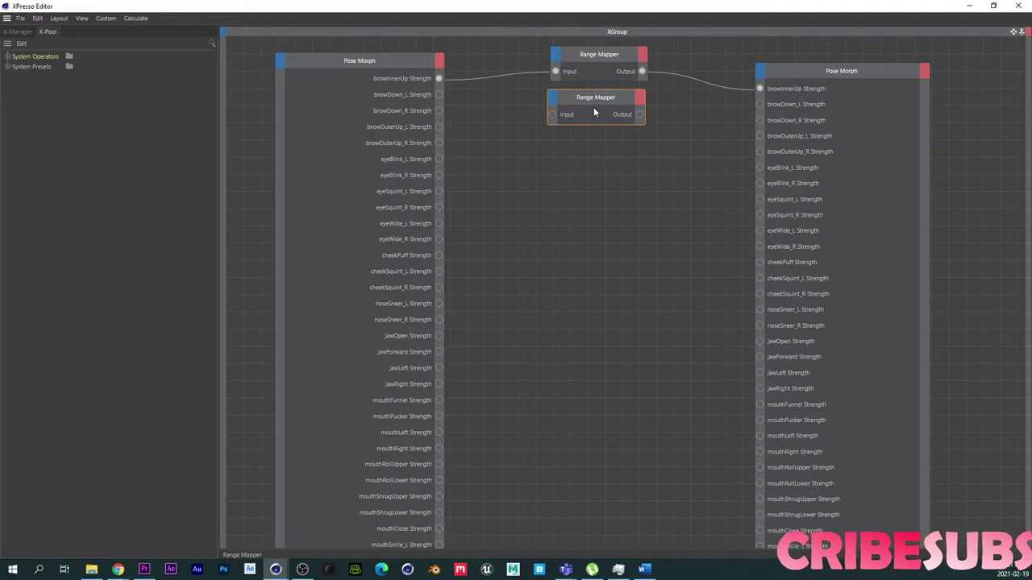
drag(512, 46, 648, 124)
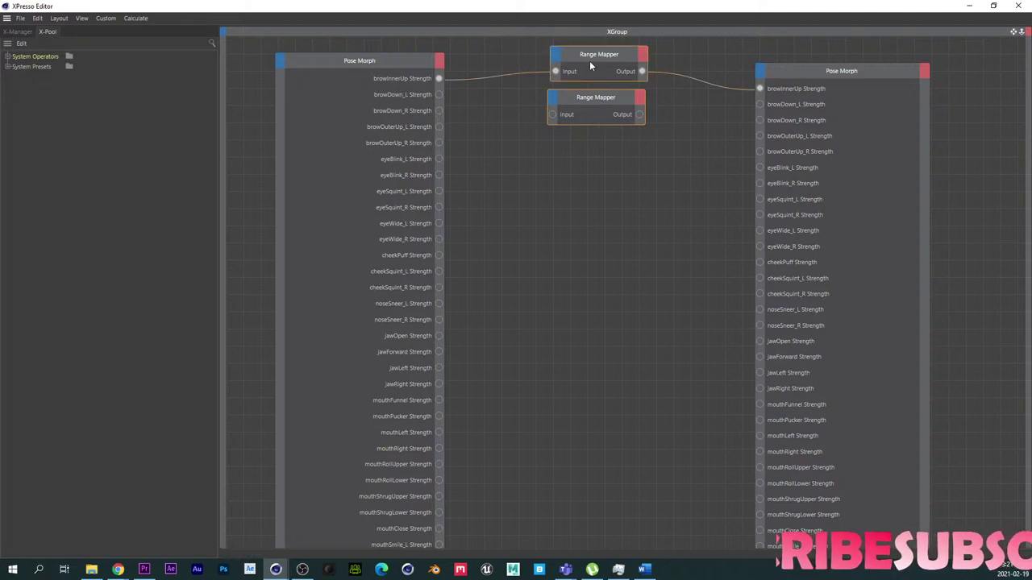
drag(589, 64, 594, 147)
drag(511, 41, 627, 247)
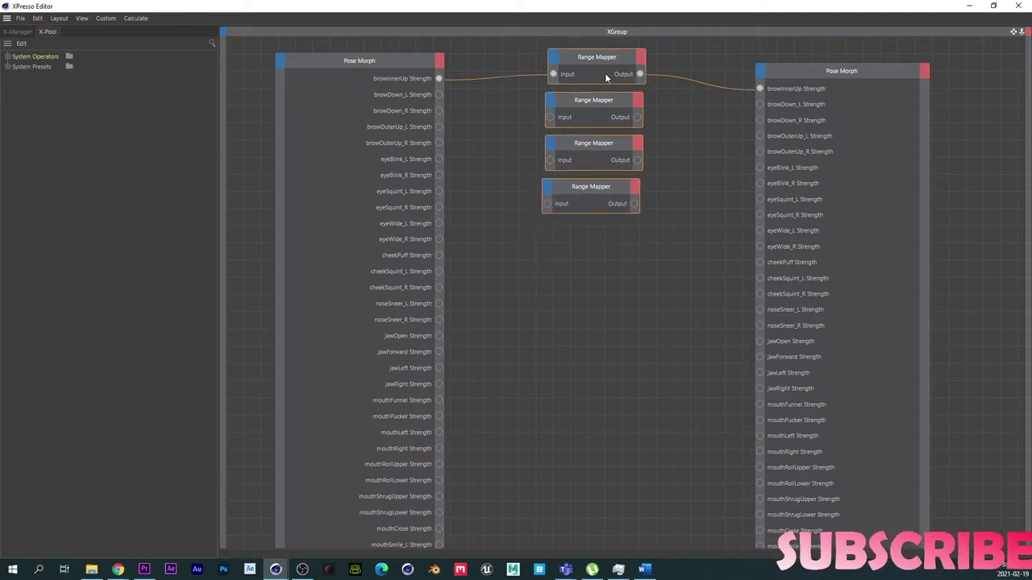
drag(586, 59, 582, 224)
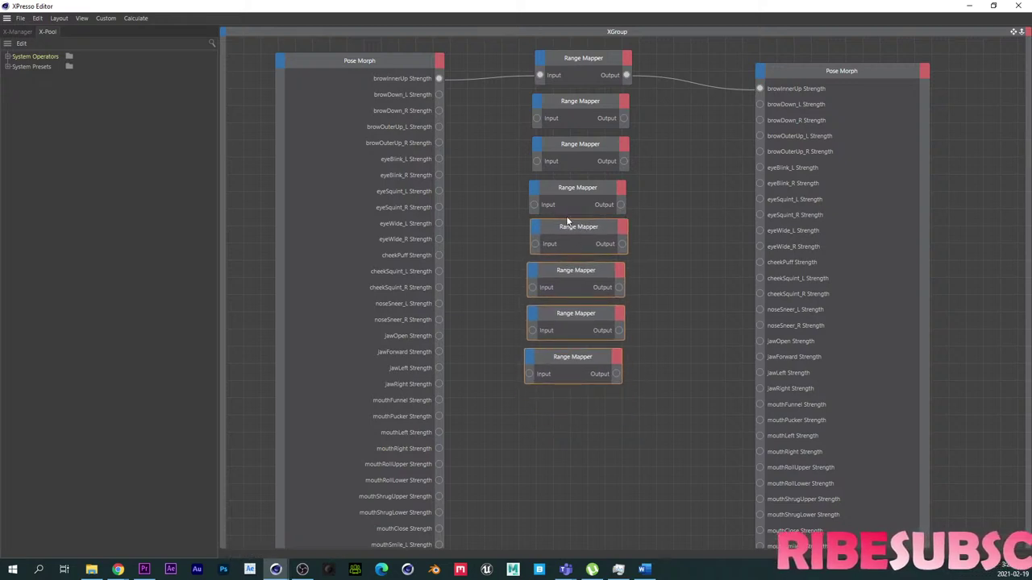
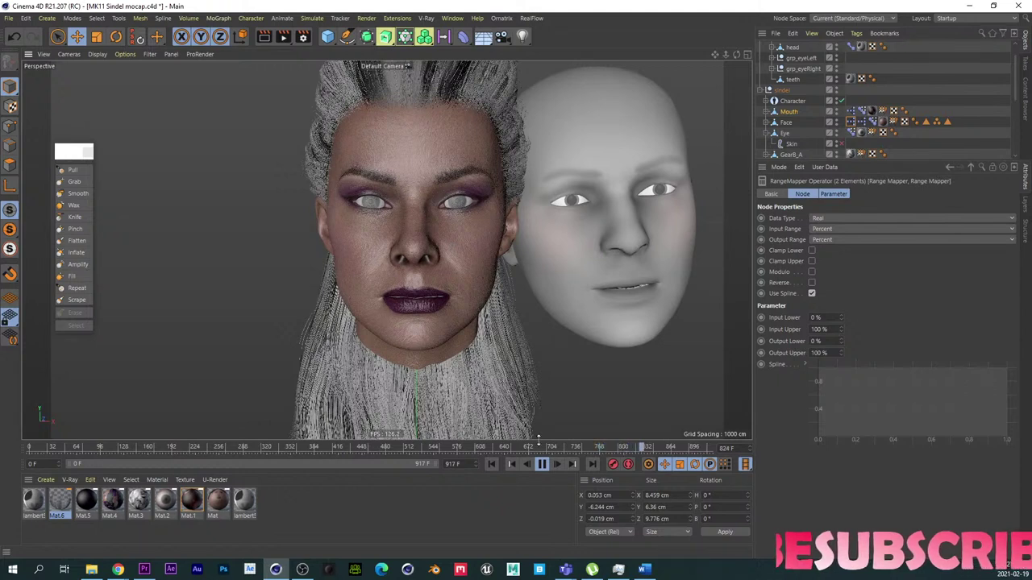
Step: Play the mocap animation to compare Sindel's facial motion with the reference head's
click(544, 467)
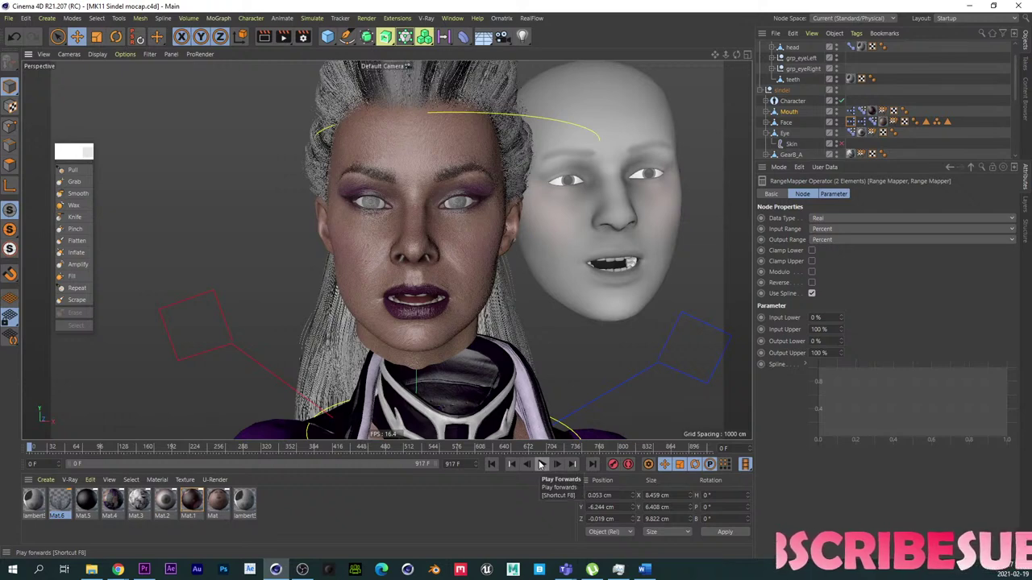
click(541, 464)
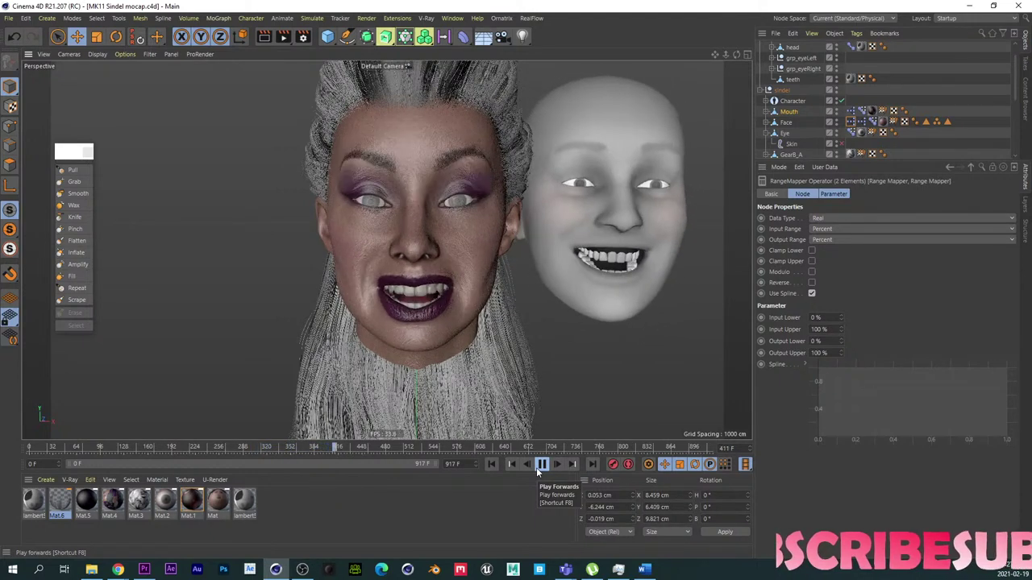
click(540, 464)
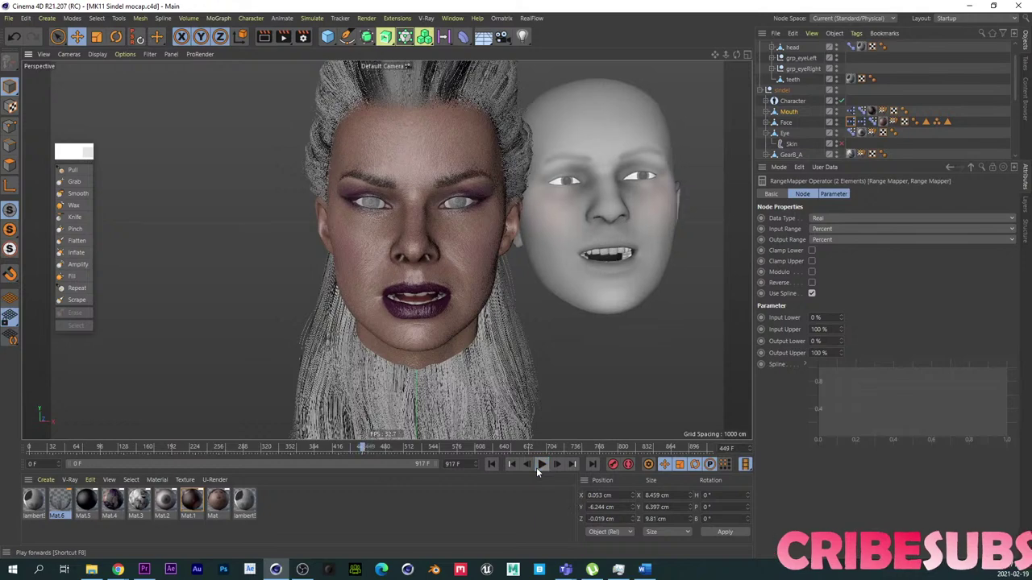
Step: Delete the reference mocap head's whole grp_scale hierarchy from the scene
scroll(789, 83, up, 1)
click(788, 48)
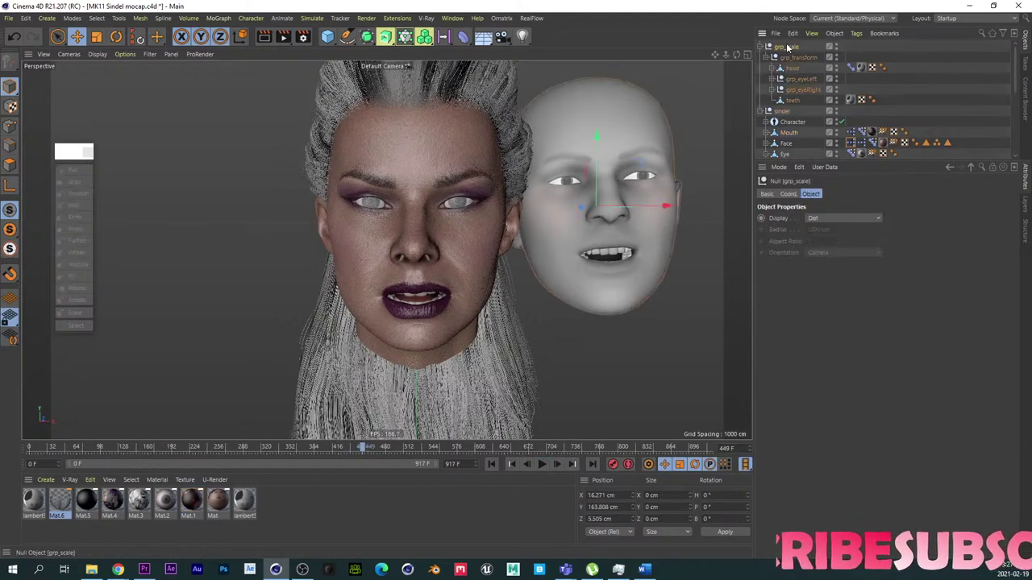
key(Delete)
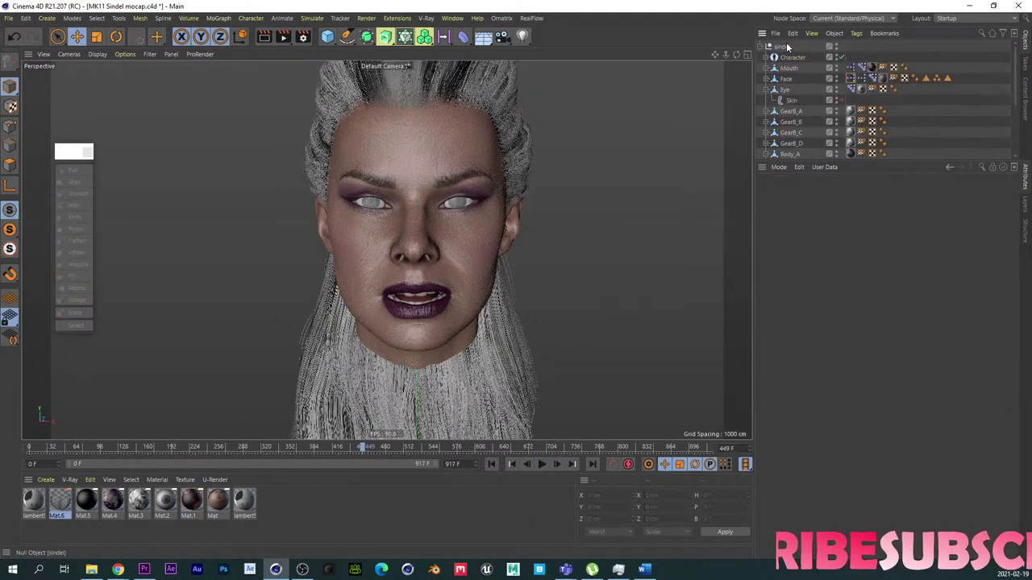
Step: Merge FC_sups ginal.fbx from the Talks folder with the default FBX import settings and extend the preview range to 3037 F
click(8, 18)
click(41, 64)
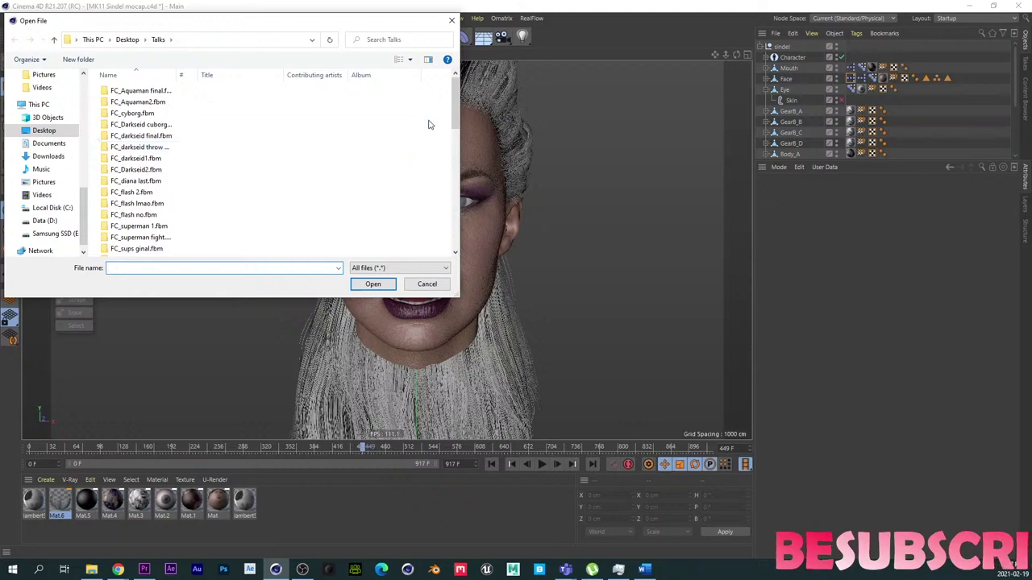
drag(454, 115, 438, 231)
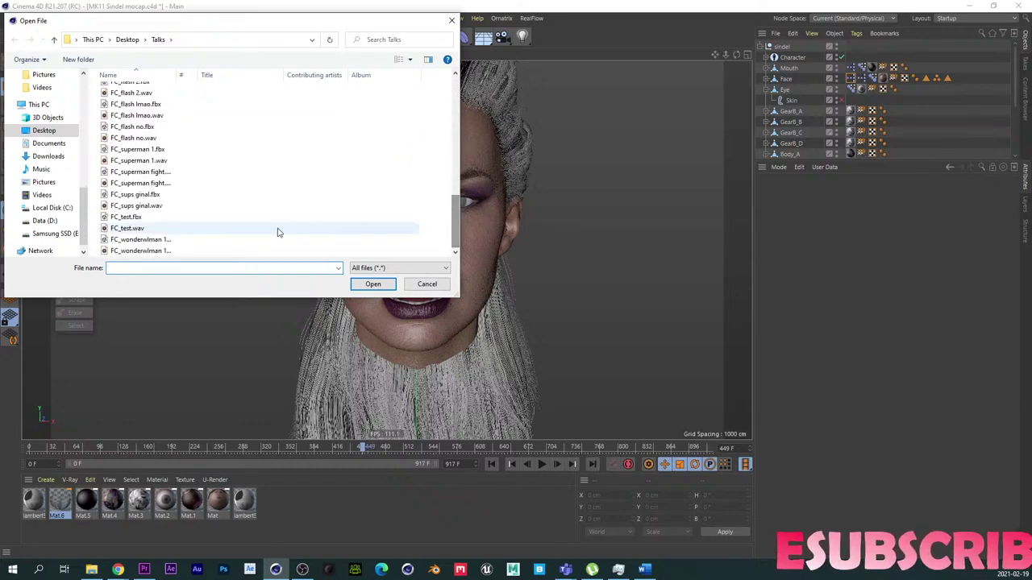
double_click(129, 194)
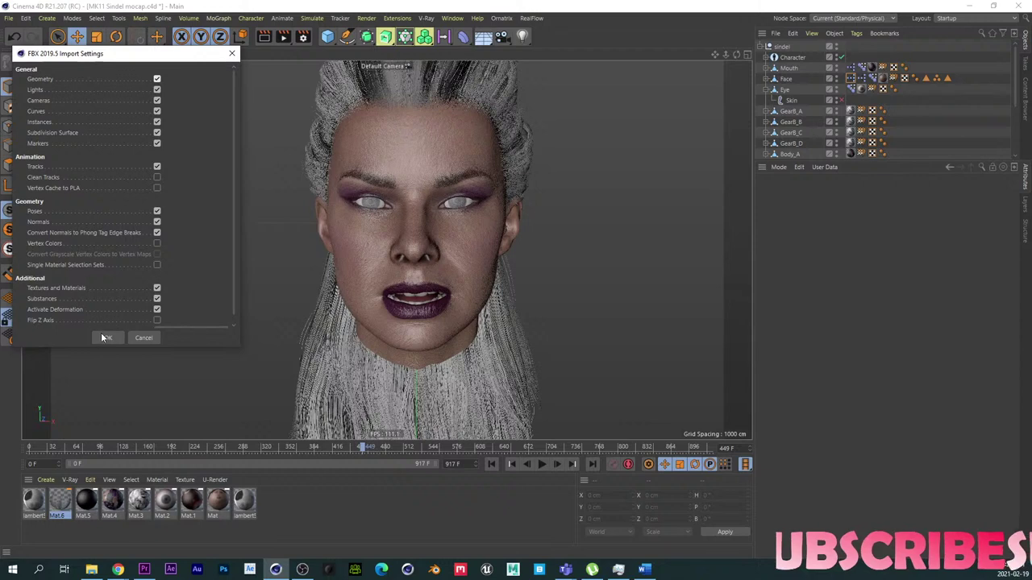
click(104, 337)
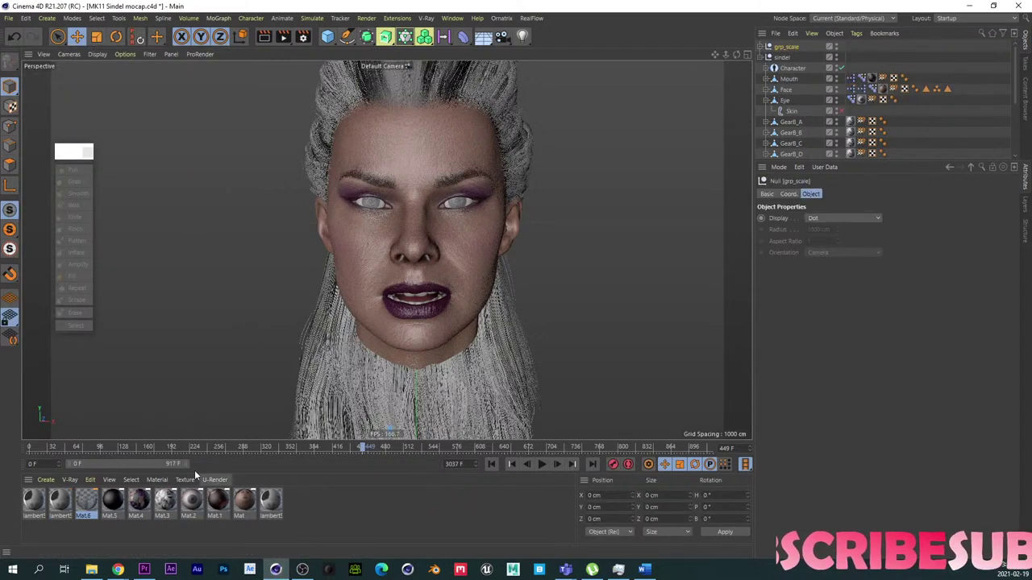
drag(187, 463, 439, 462)
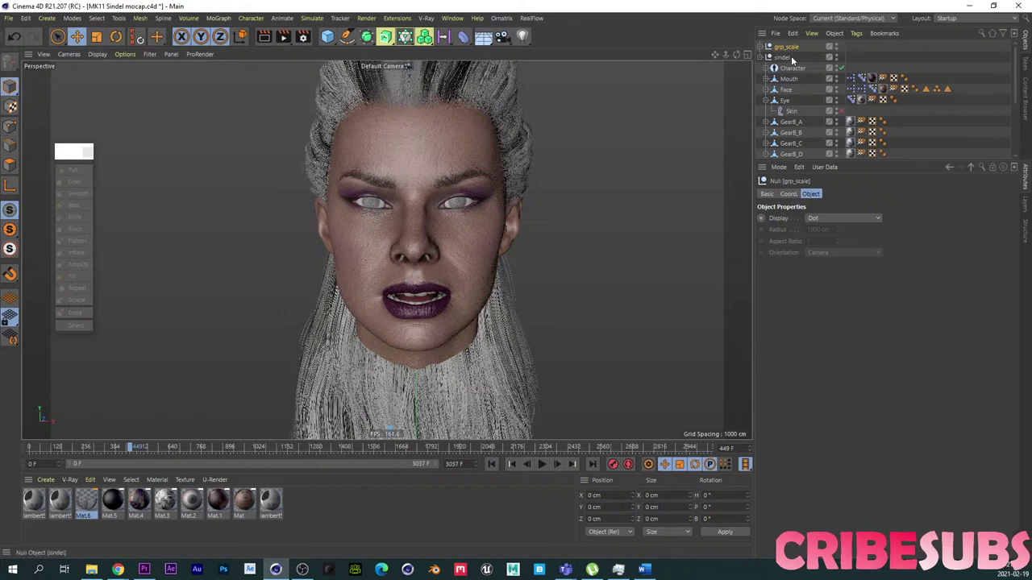
Step: Set the Object node's reference in the Face's browInnerUp XPresso expression to the imported head's Pose Morph tag and close the editor
double_click(865, 91)
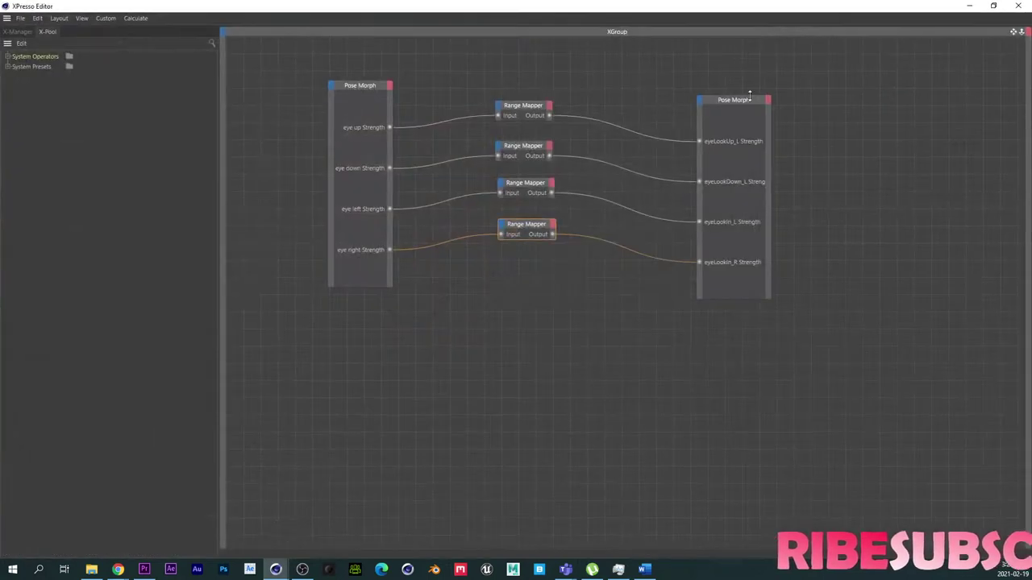
click(1019, 7)
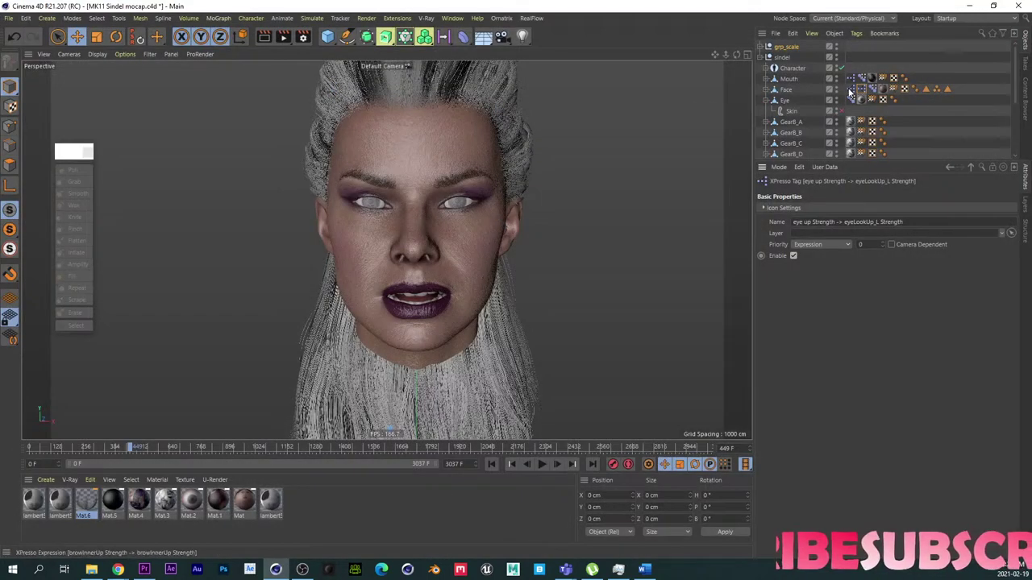
double_click(849, 91)
click(474, 88)
drag(713, 4, 442, 74)
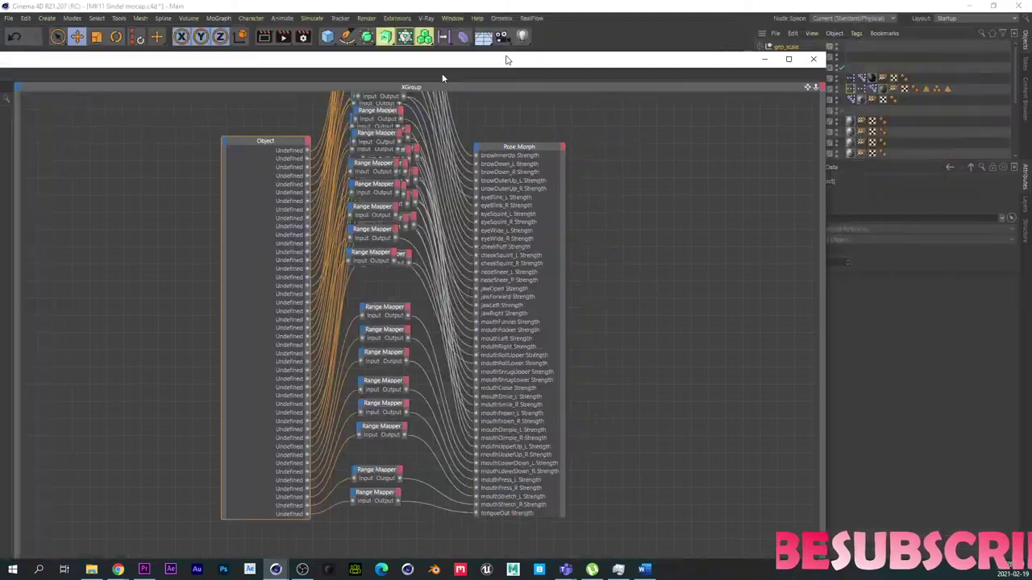
drag(507, 59, 247, 108)
click(1006, 216)
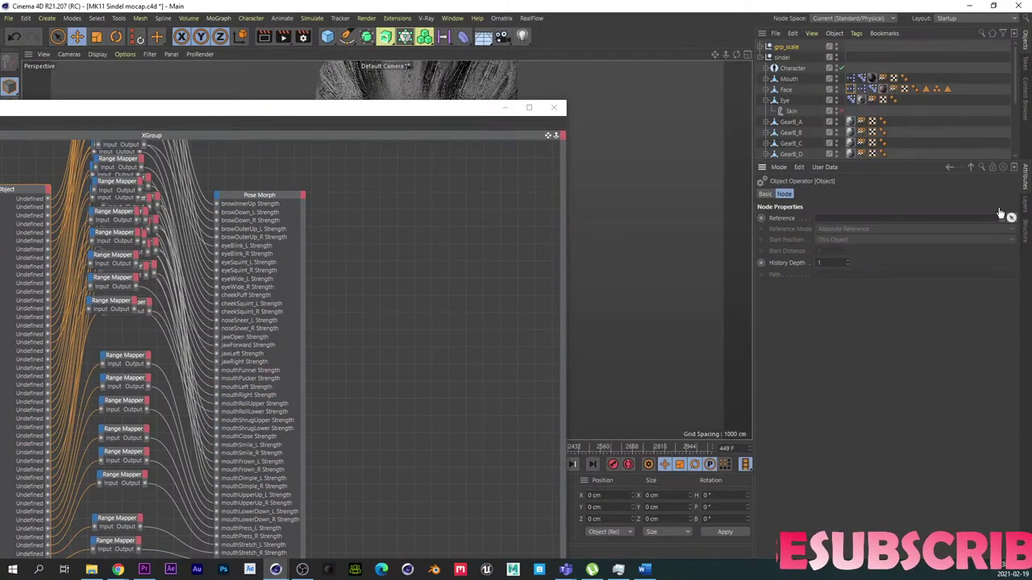
click(761, 48)
click(770, 58)
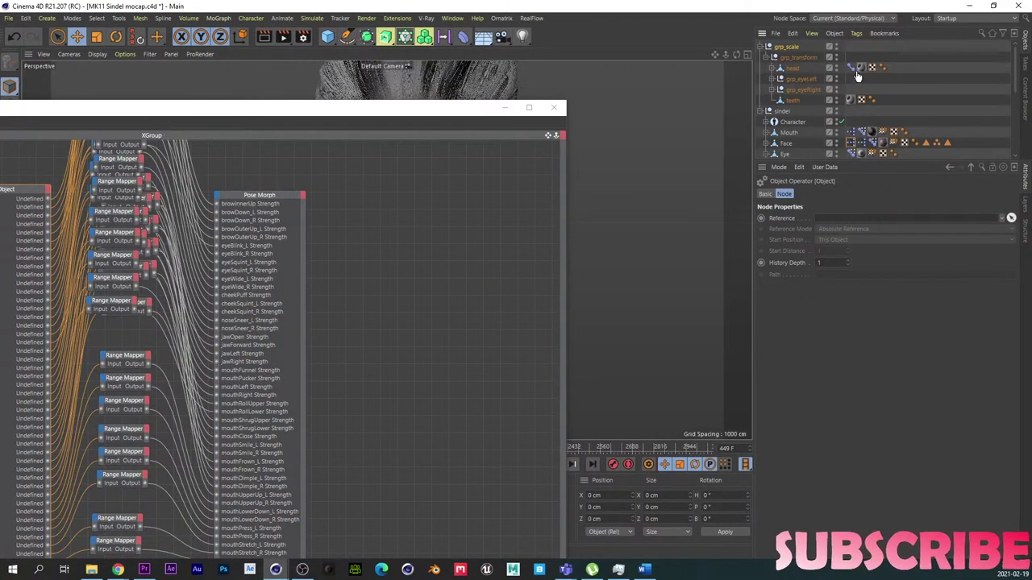
click(853, 68)
click(554, 108)
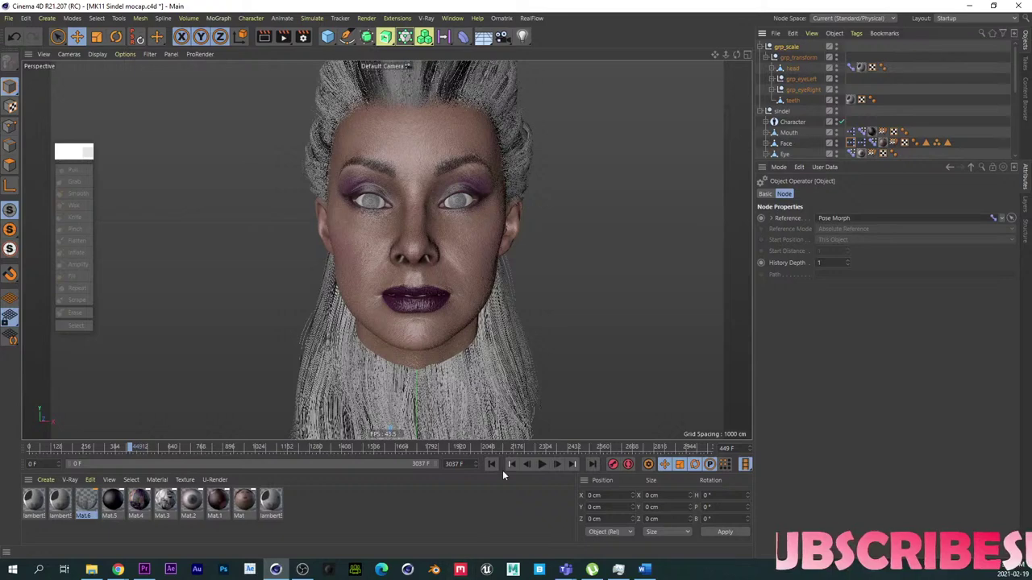
Step: Play and scrub through the new mocap animation, examining Sindel's facial expressions from the front and the side
click(541, 464)
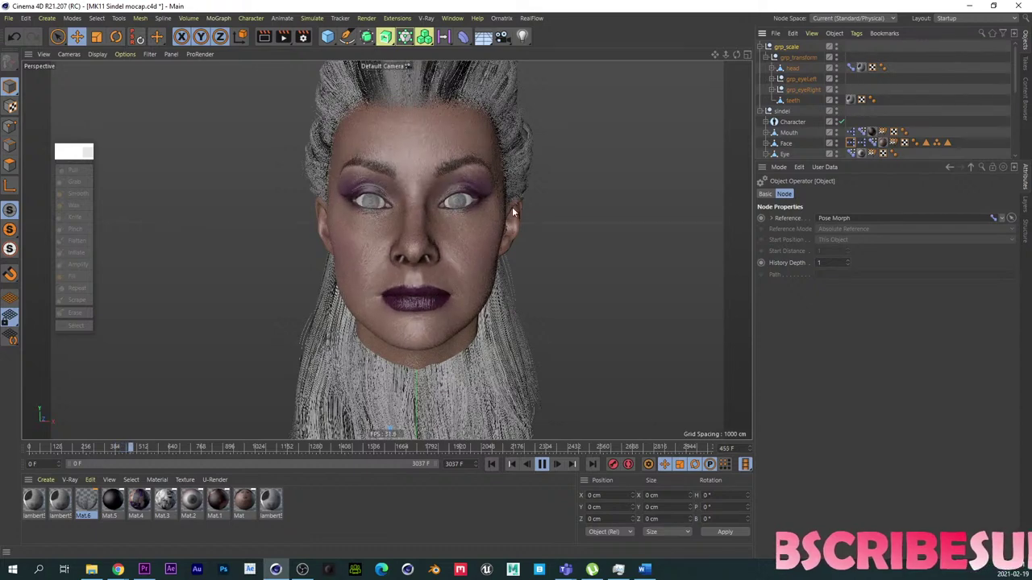
scroll(475, 219, up, 2)
alt+drag(476, 219, 451, 254)
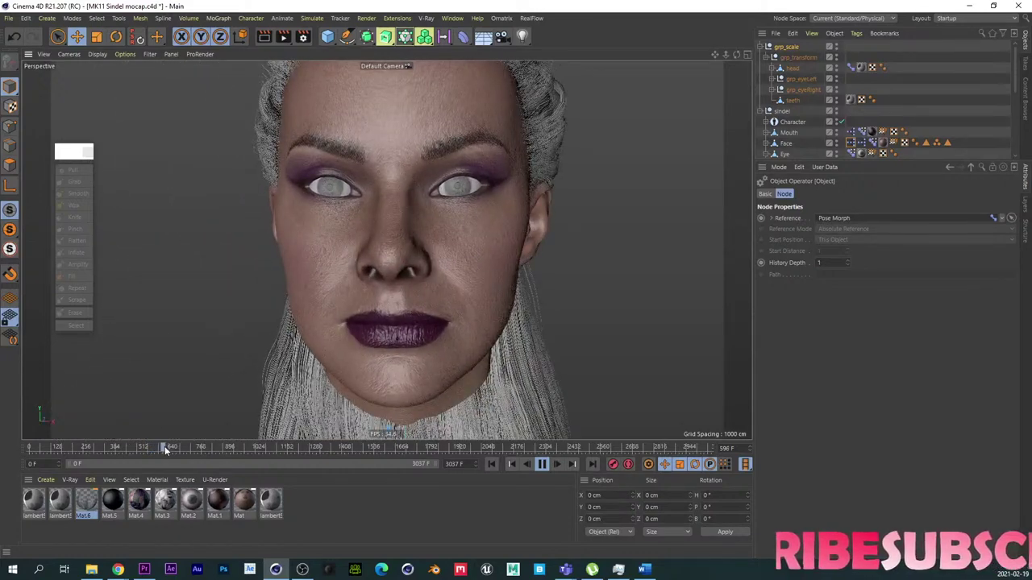
drag(166, 446, 286, 446)
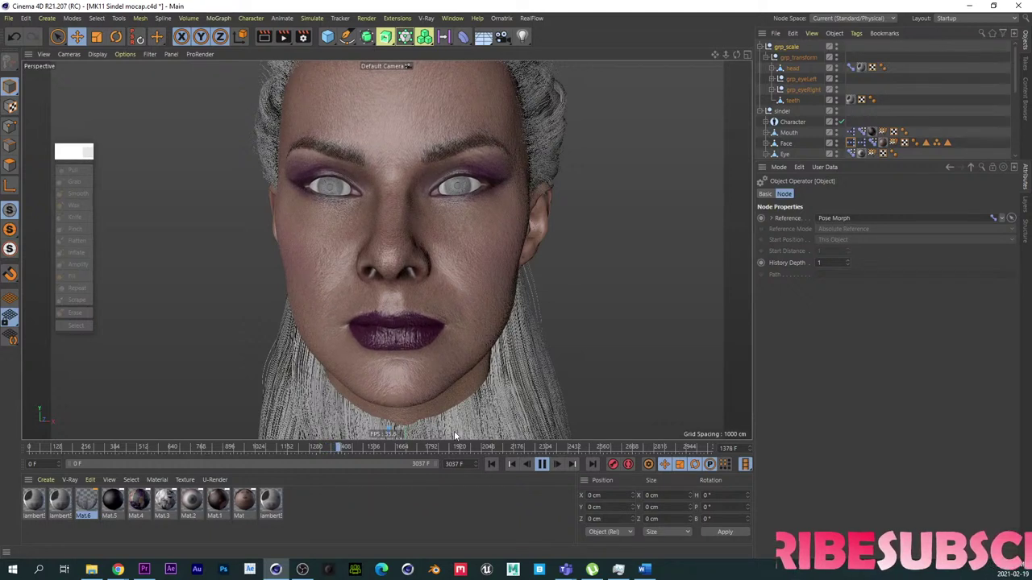
click(351, 446)
drag(352, 444, 374, 445)
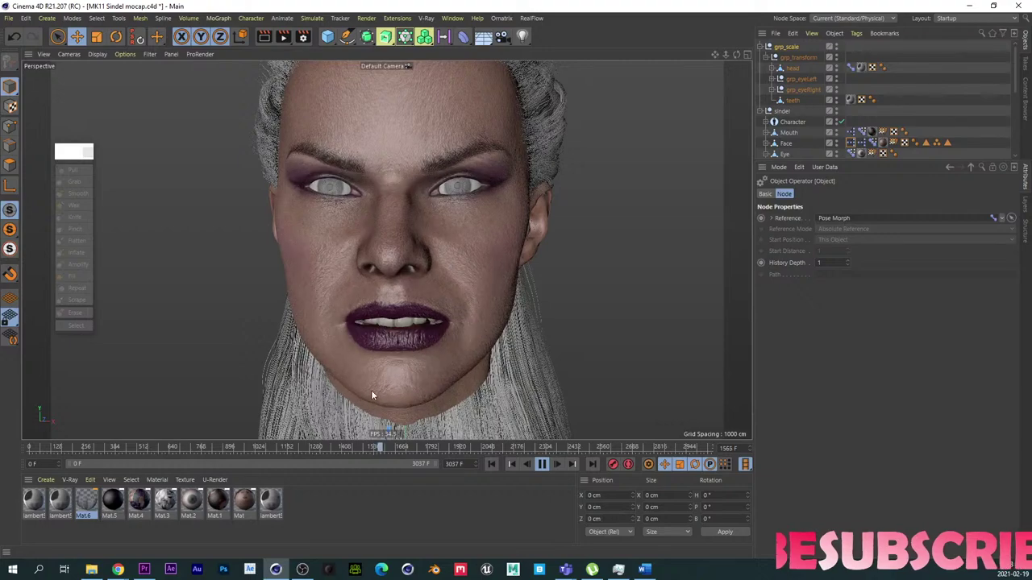
alt+drag(375, 329, 429, 327)
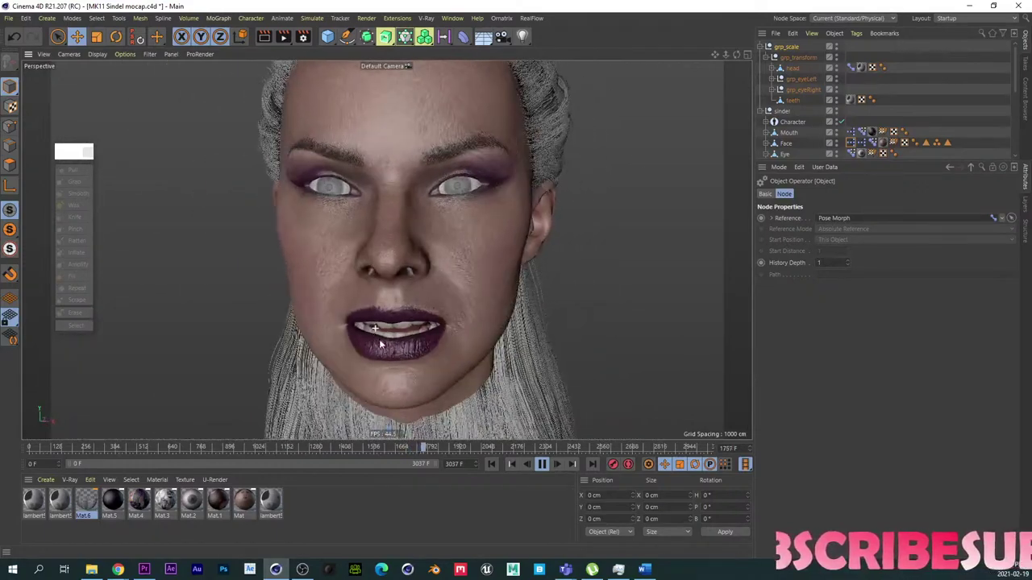
drag(428, 447, 473, 443)
click(477, 447)
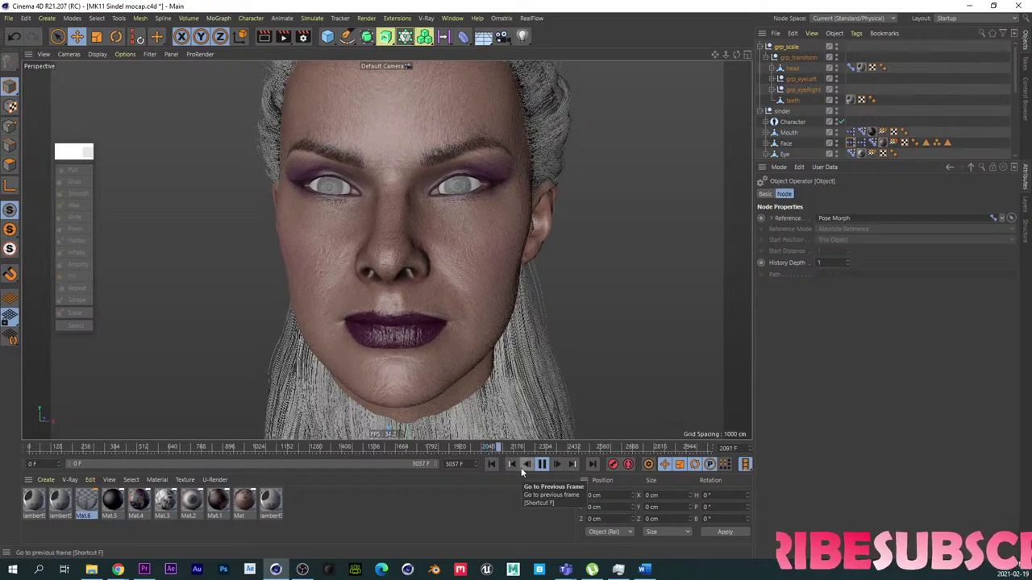
alt+drag(325, 266, 501, 264)
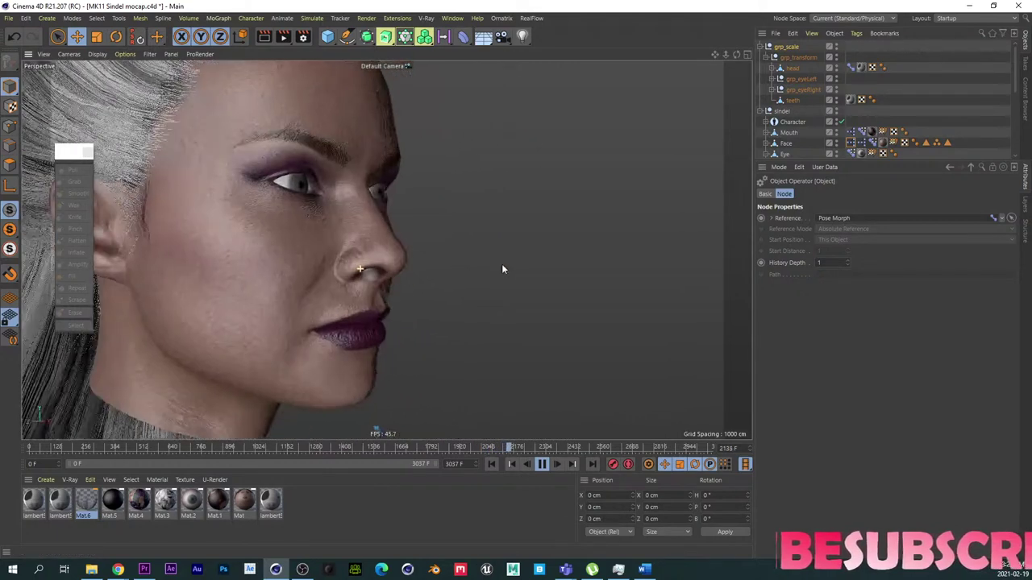
Step: Examine Sindel's facial animation from the front and stop the playback
alt+drag(311, 305, 216, 304)
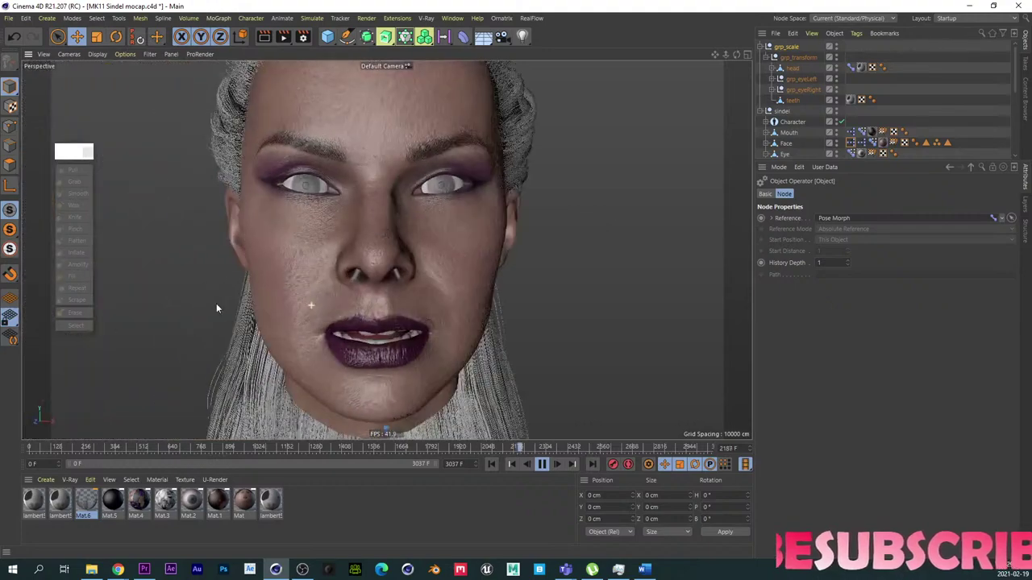
alt+drag(384, 299, 392, 273)
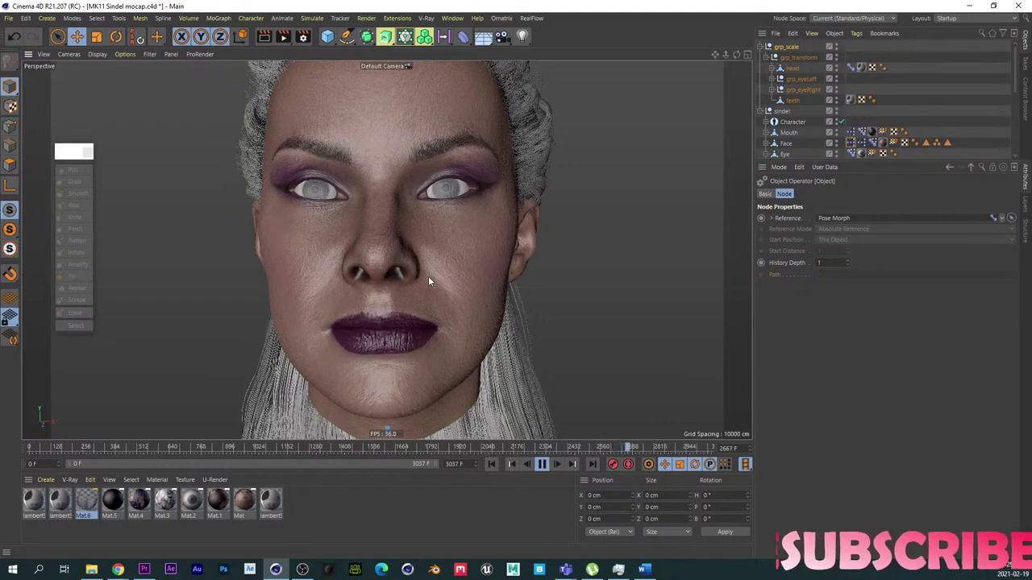
click(542, 464)
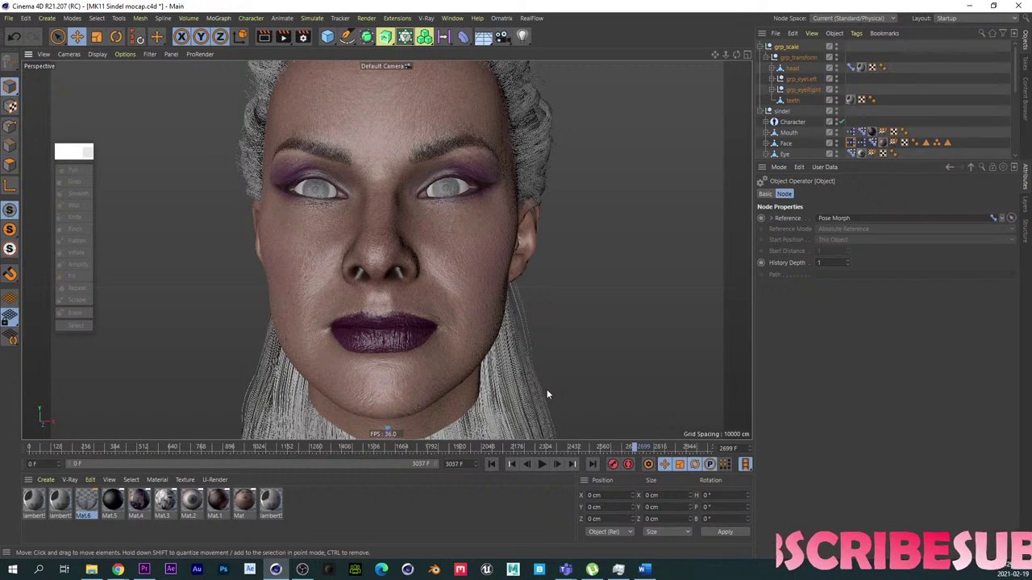
Step: Delete the grp_scale mocap head hierarchy and merge FC_test.fbx from the Talks folder with the default FBX import settings
click(784, 49)
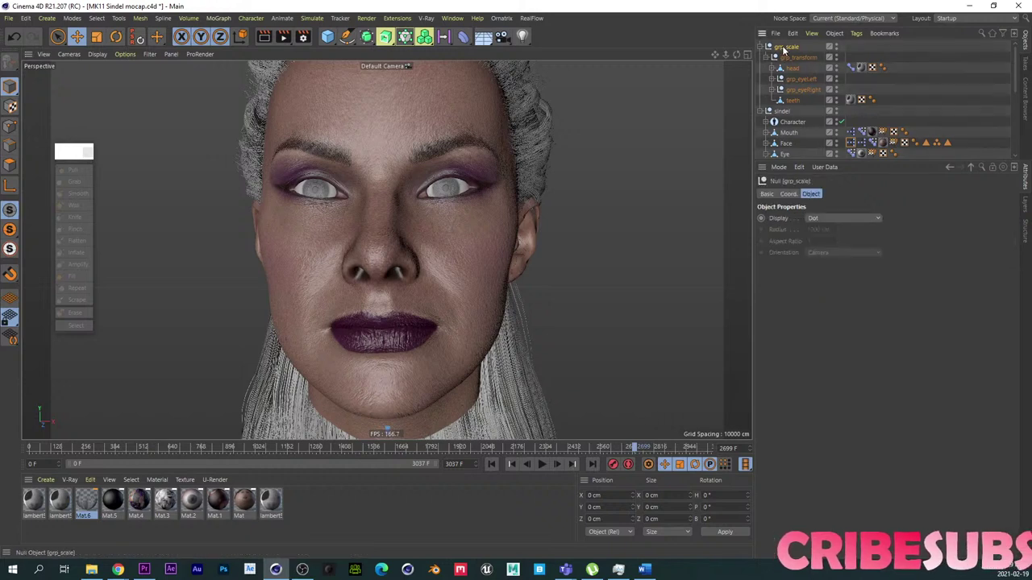
key(Delete)
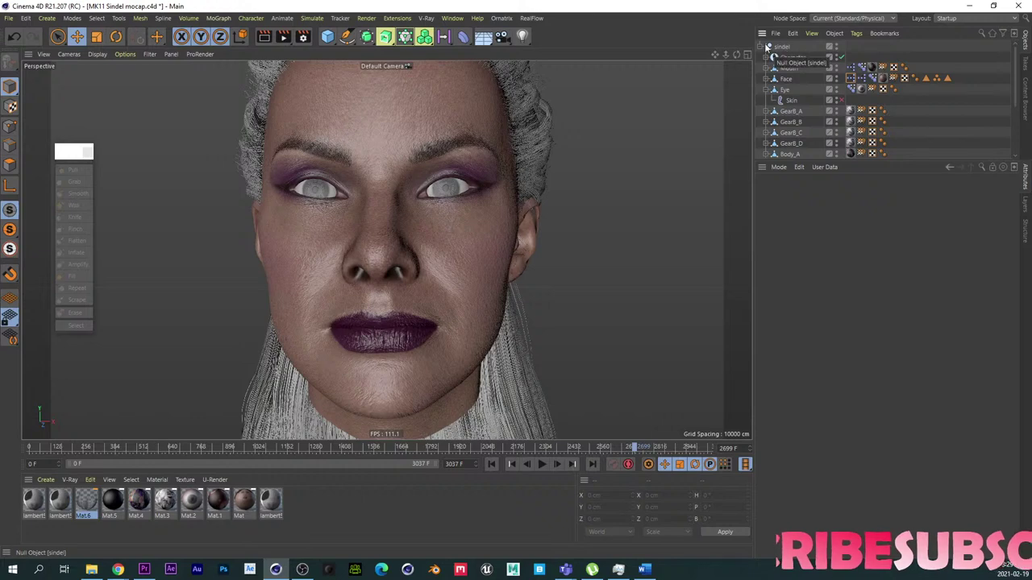
click(6, 18)
click(46, 60)
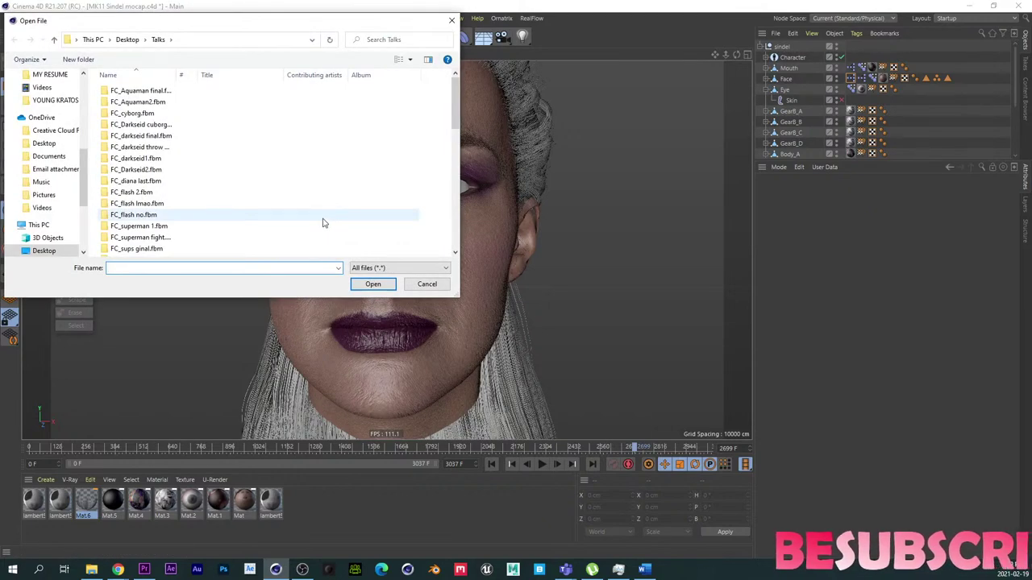
drag(456, 113, 457, 229)
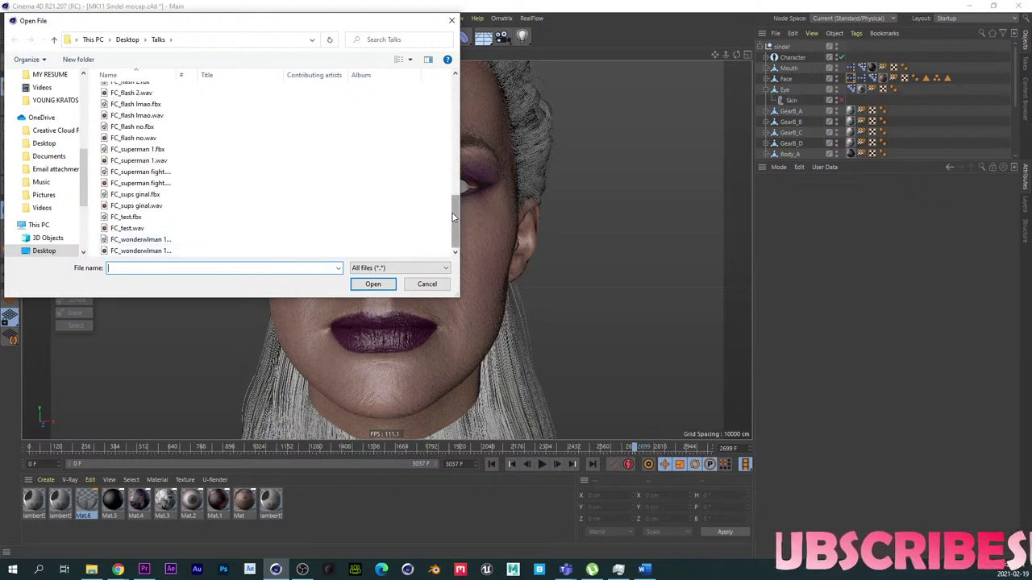
mouse_move(457, 223)
mouse_down()
mouse_move(453, 158)
mouse_move(442, 225)
mouse_up()
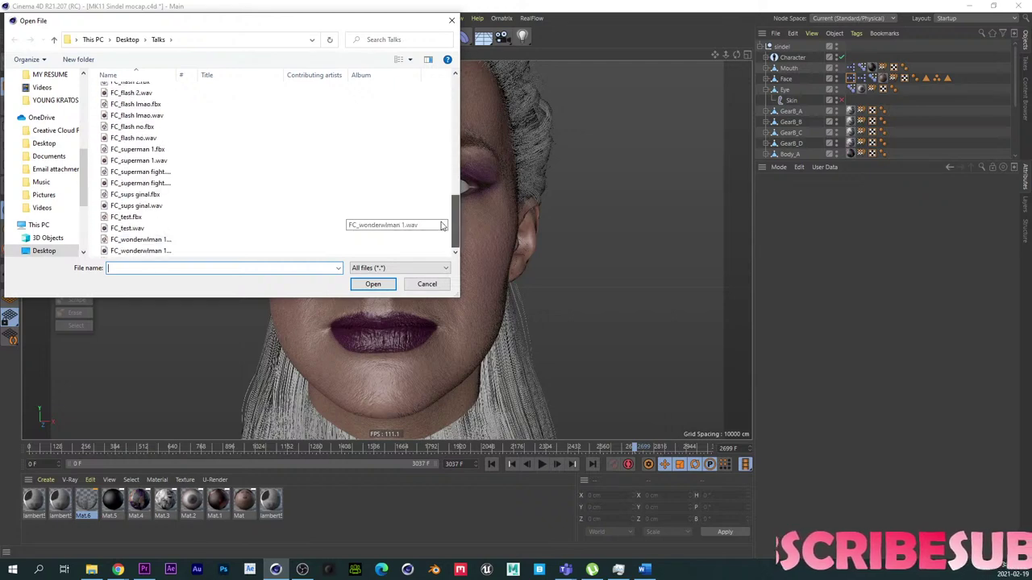
double_click(137, 217)
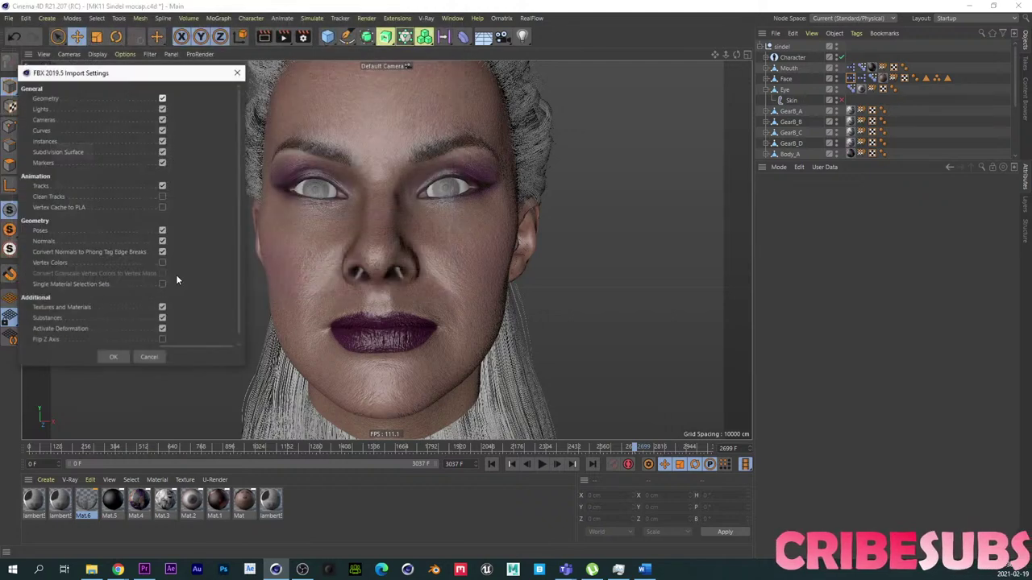
click(112, 358)
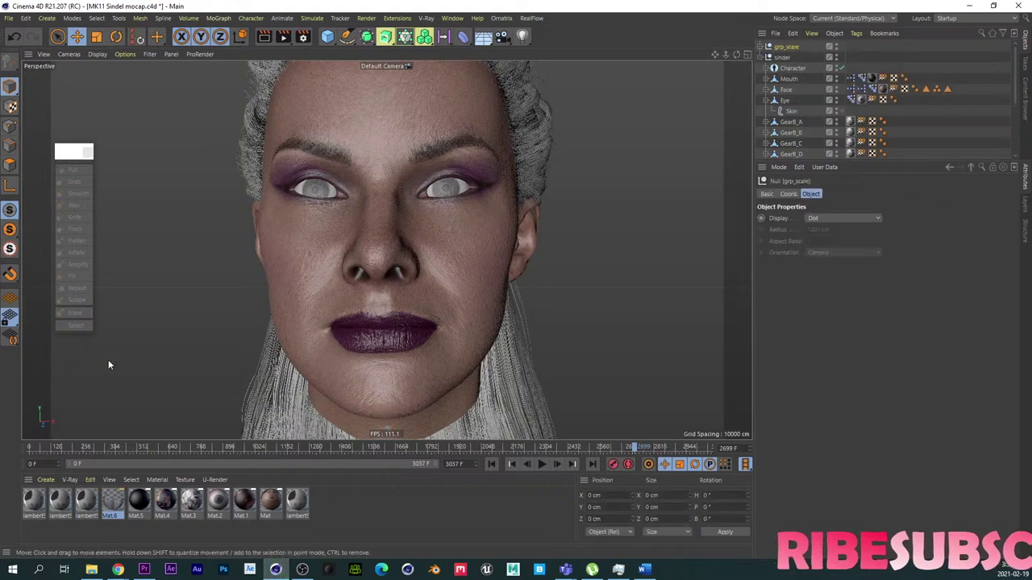
Step: Return the animation to its first frame and delete the unused materials
click(509, 463)
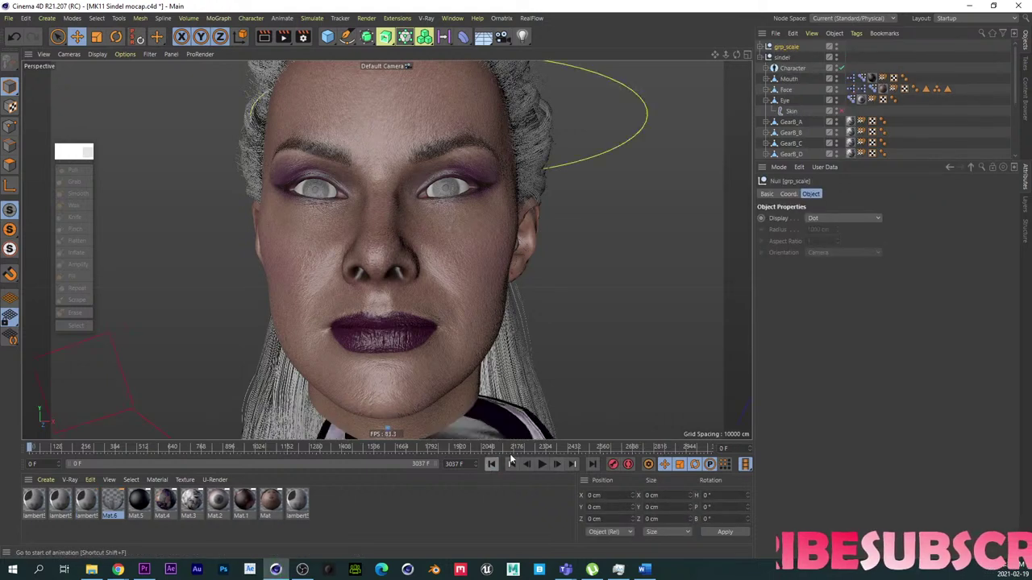
click(89, 480)
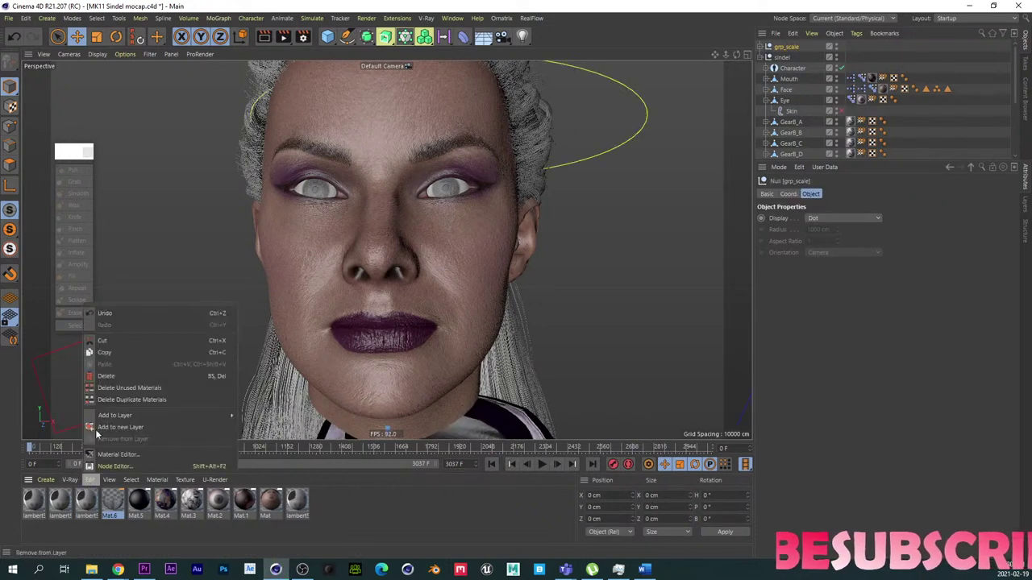
click(114, 389)
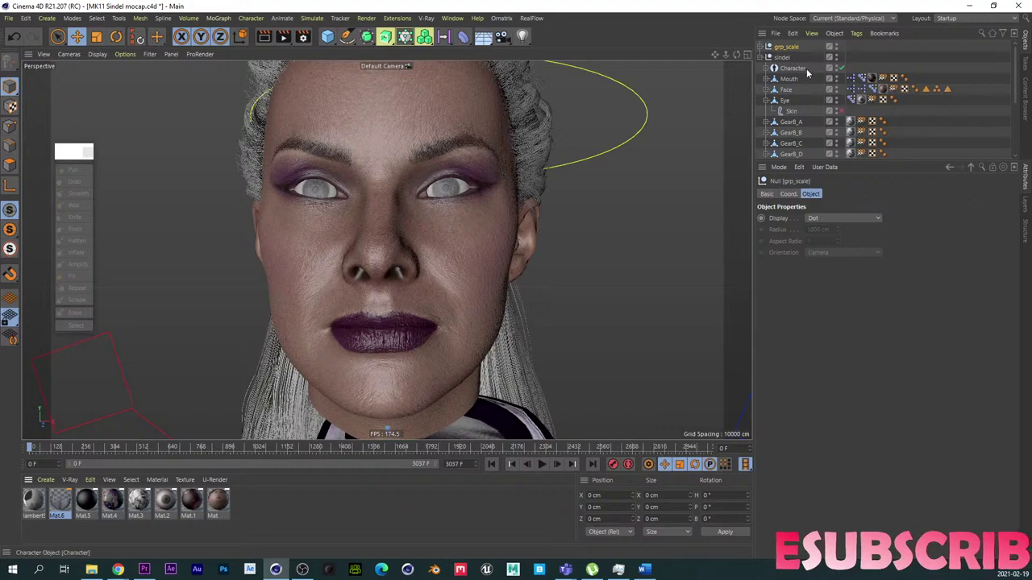
Step: Set the Object node's reference in the Face's XPresso expression to the imported head's Pose Morph tag and close the editor
double_click(851, 96)
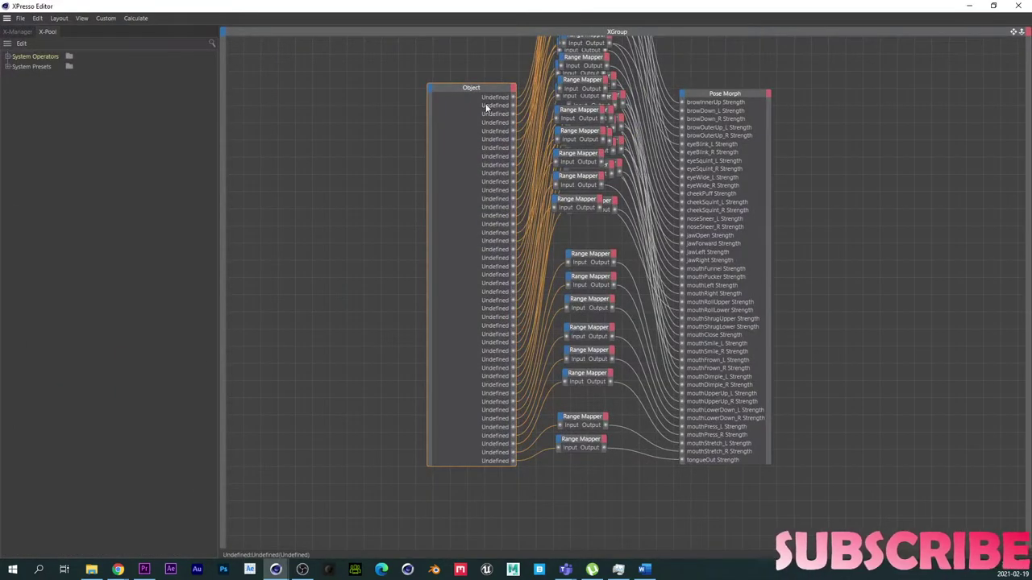
double_click(787, 7)
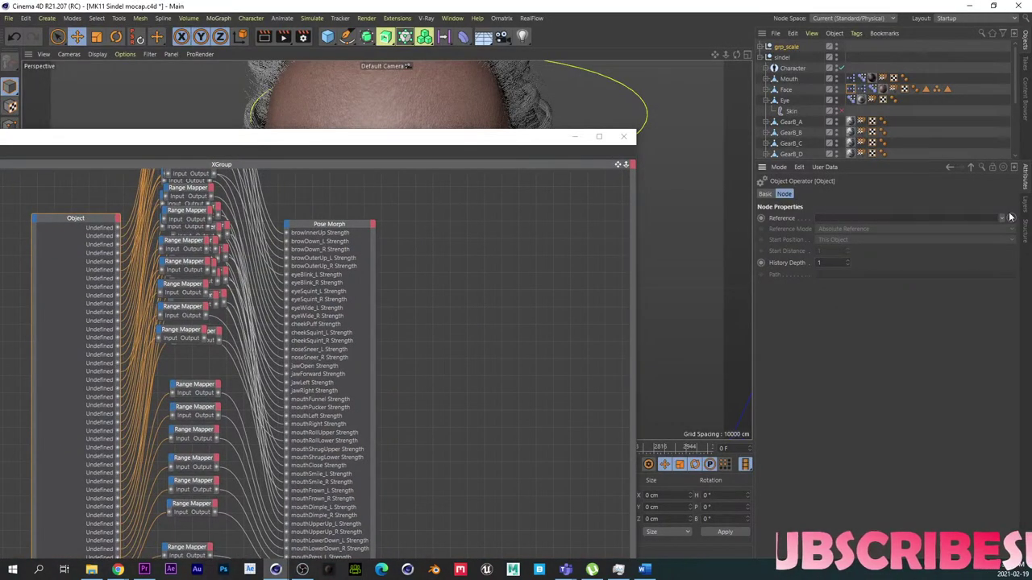
click(761, 47)
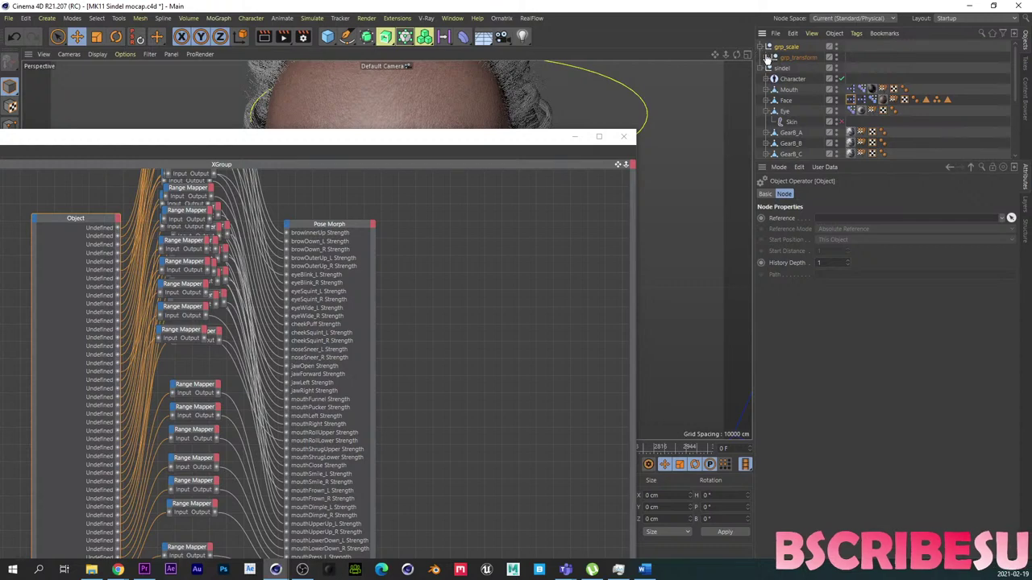
click(769, 58)
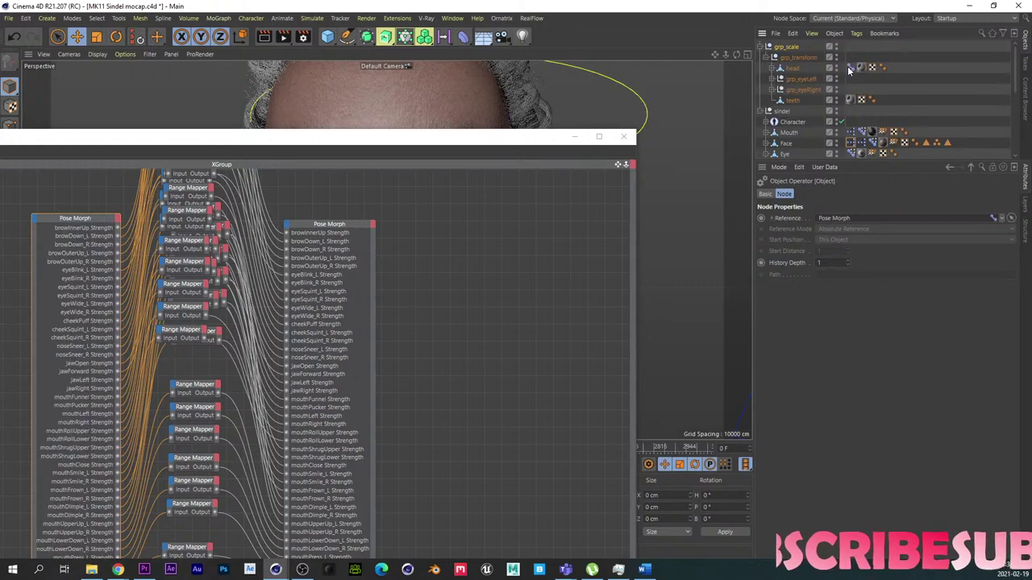
click(623, 136)
Step: Play the new mocap take and examine Sindel's facial expressions from different angles and distances
click(541, 465)
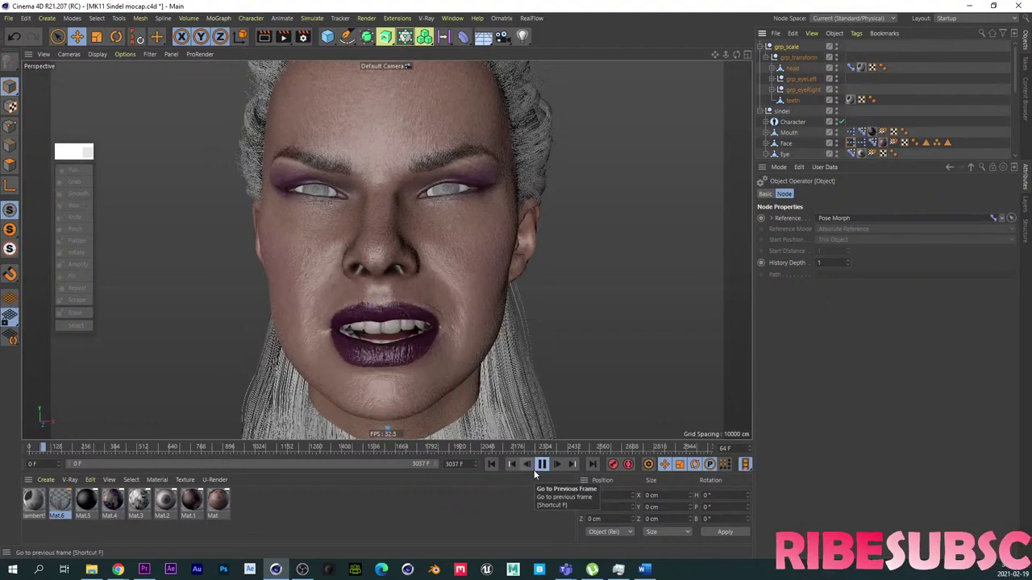
alt+drag(398, 342, 338, 342)
alt+right_drag(339, 343, 460, 305)
alt+drag(459, 306, 417, 306)
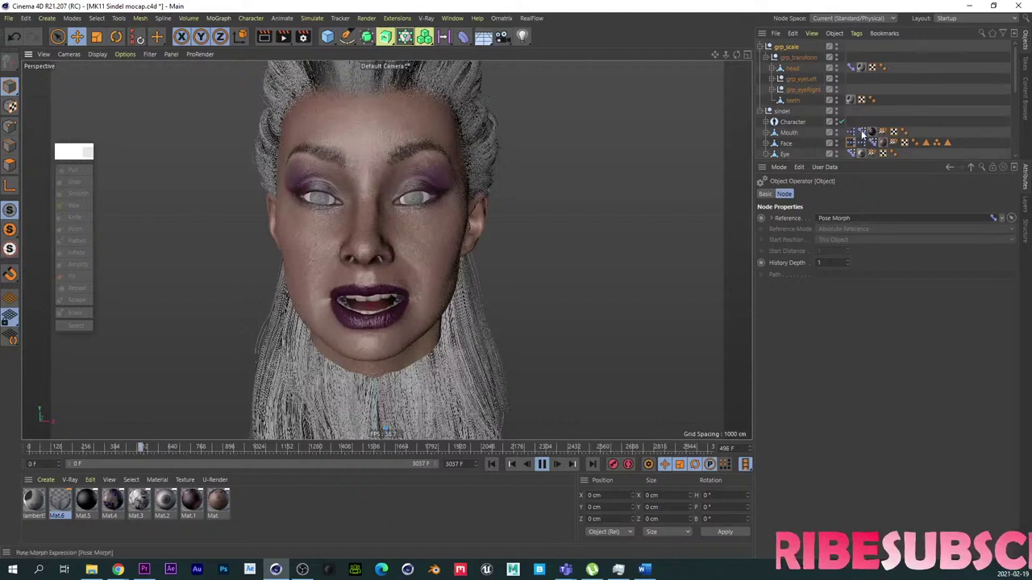
Step: Try to raise the eye down strength in the Eye's Pose Morph tag while the animation plays
click(851, 153)
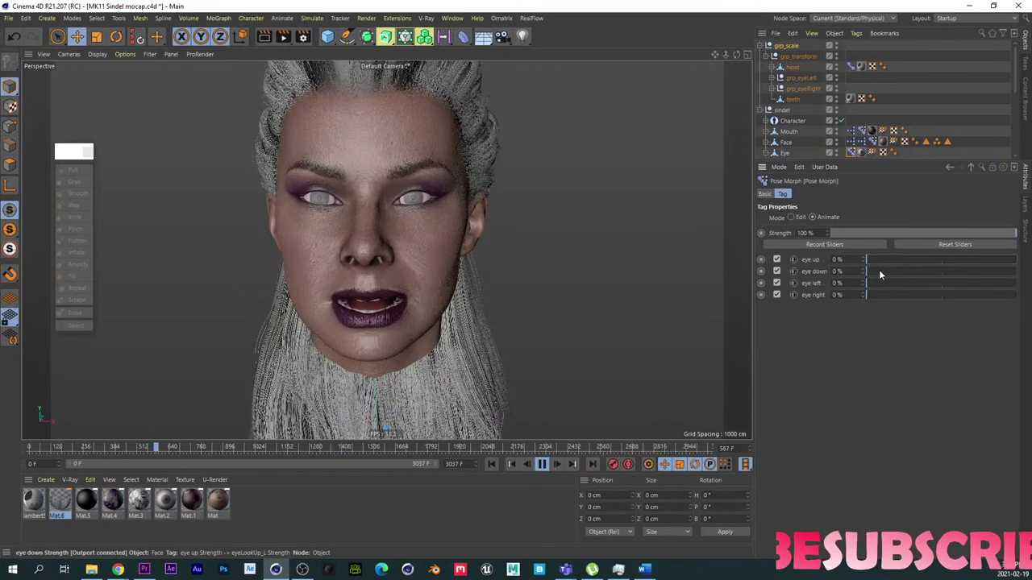
drag(879, 271, 944, 274)
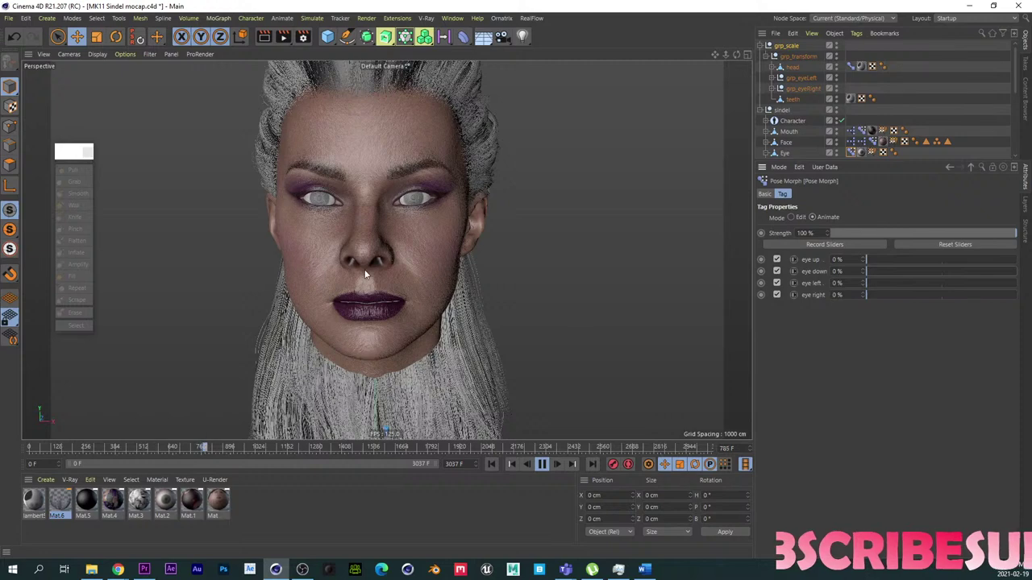
alt+drag(366, 271, 346, 279)
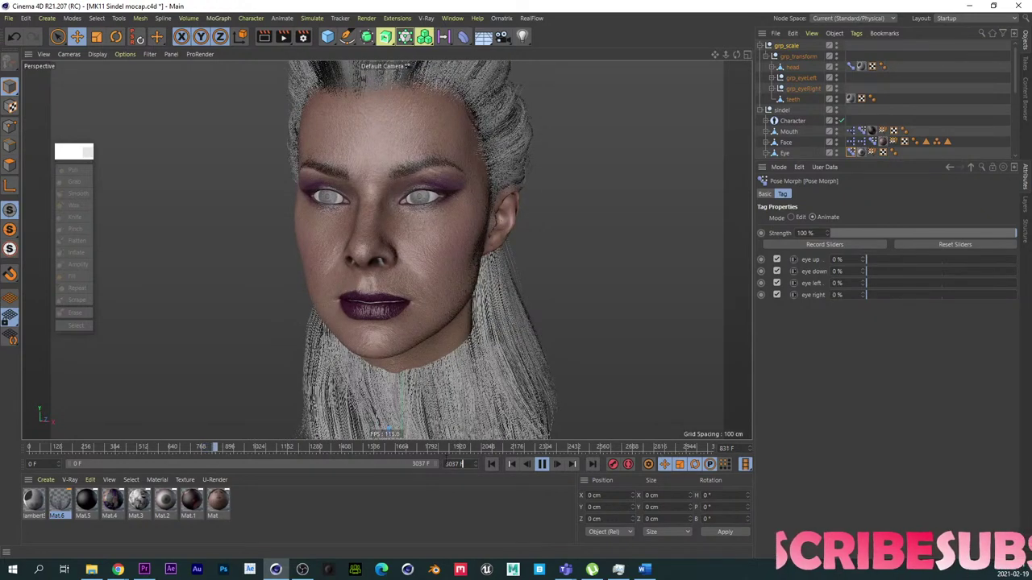
Step: Set the animation's end frame to 800 F, stop the playback and save the scene
text(800)
key(Return)
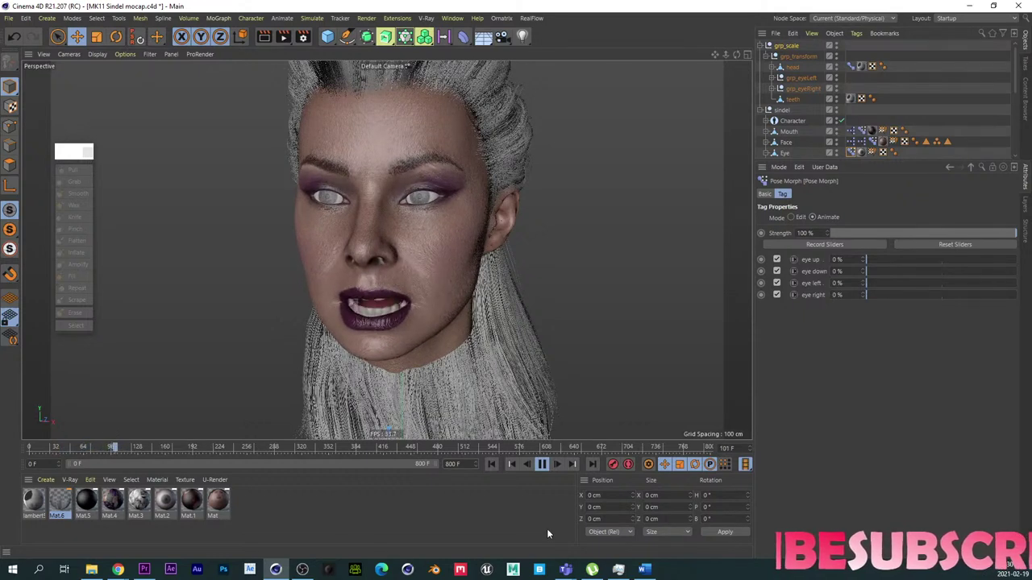
click(543, 467)
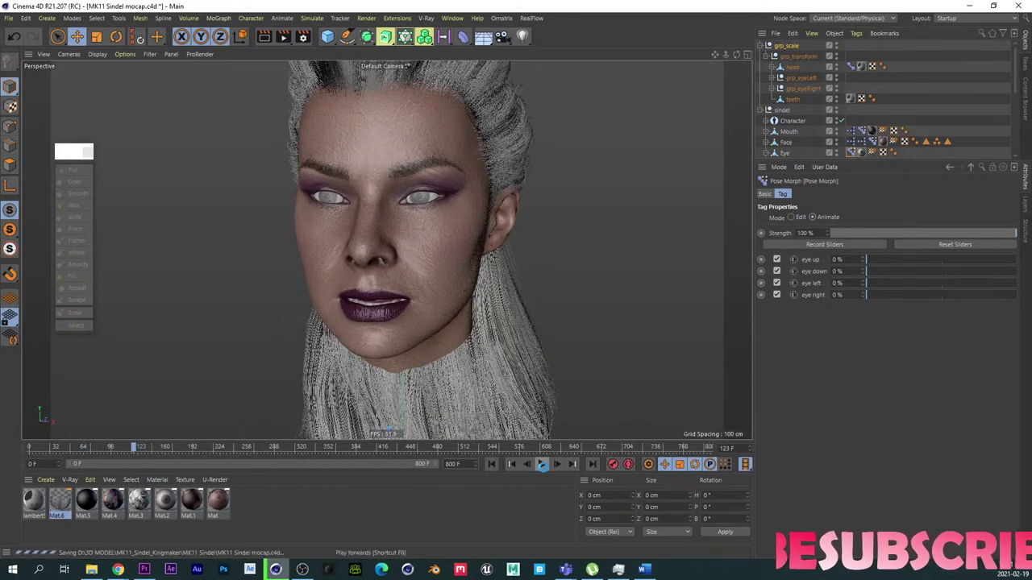
Step: Move to frame 232 and enable the Skin deformers of the Mouth, Face and Eye objects
drag(197, 448, 228, 448)
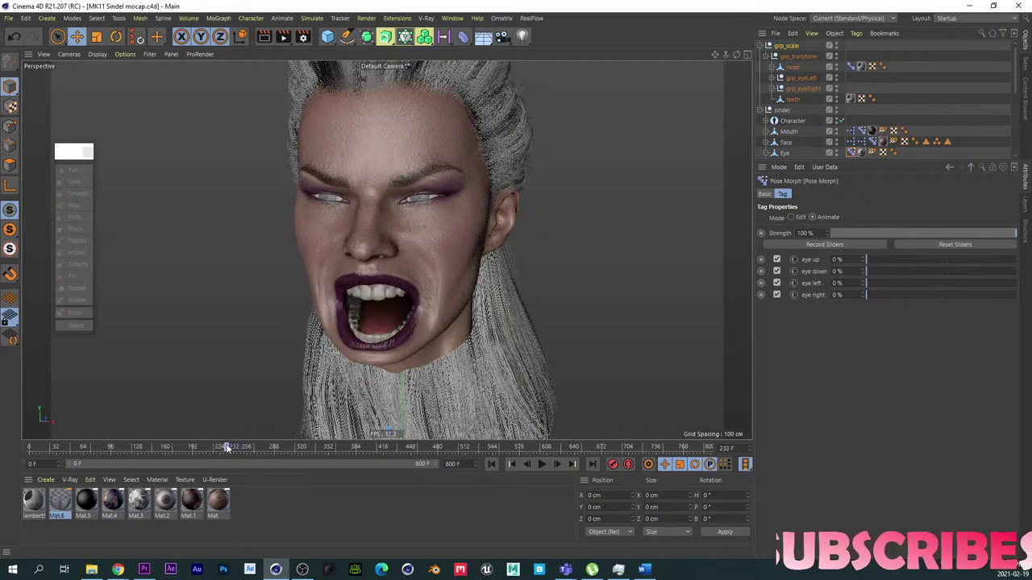
alt+drag(257, 414, 473, 307)
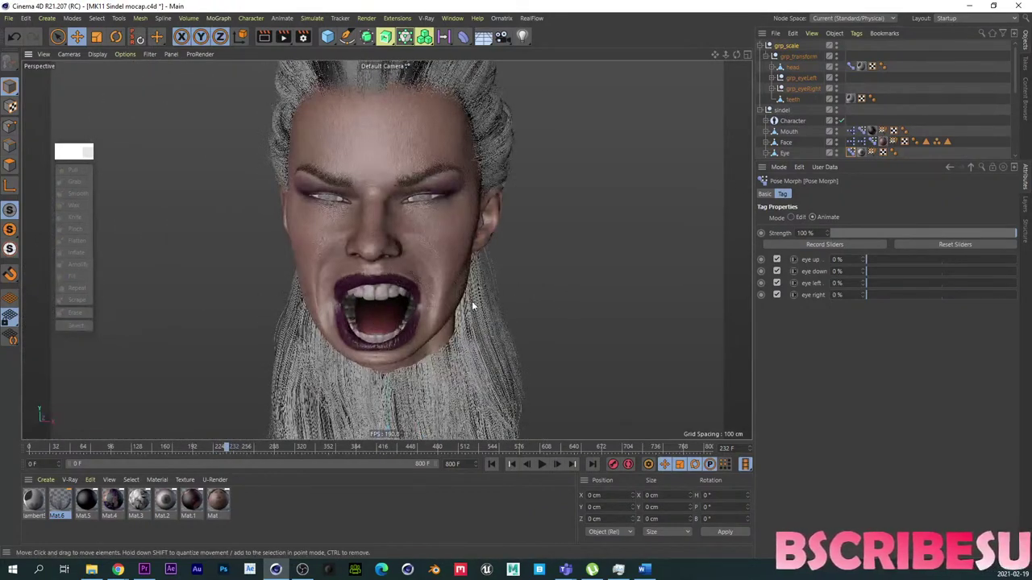
click(766, 131)
click(842, 143)
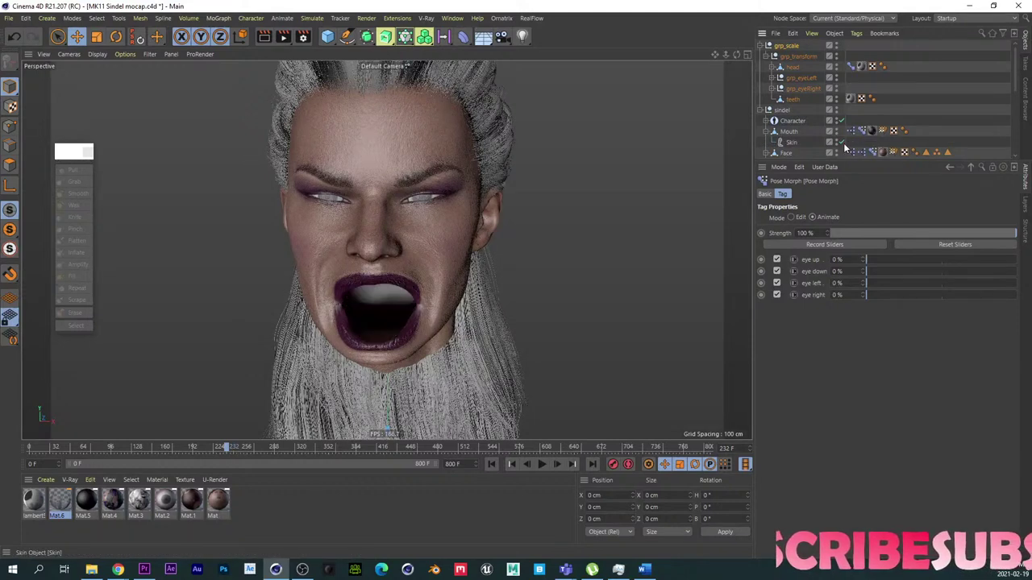
click(765, 131)
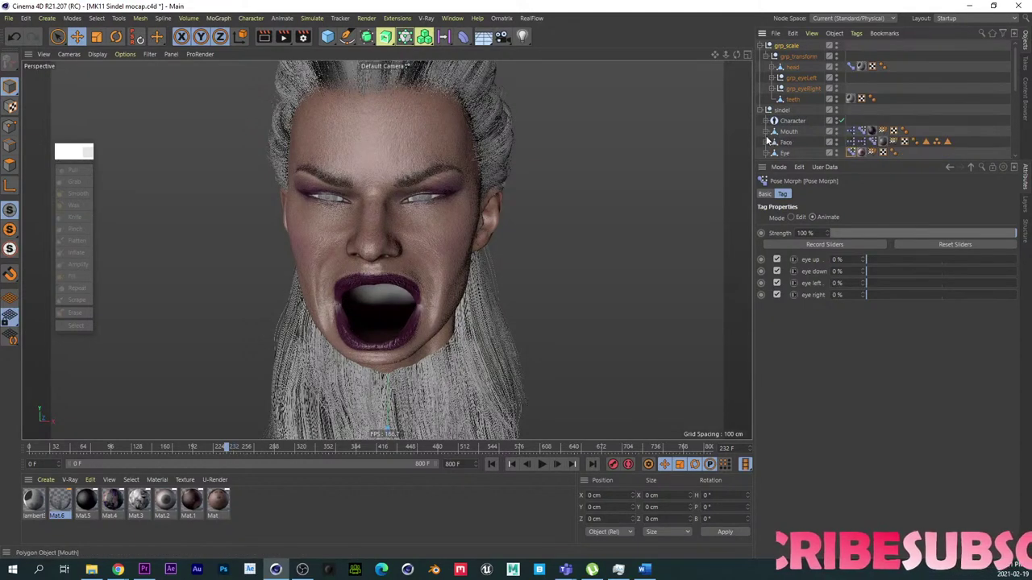
click(766, 142)
click(840, 153)
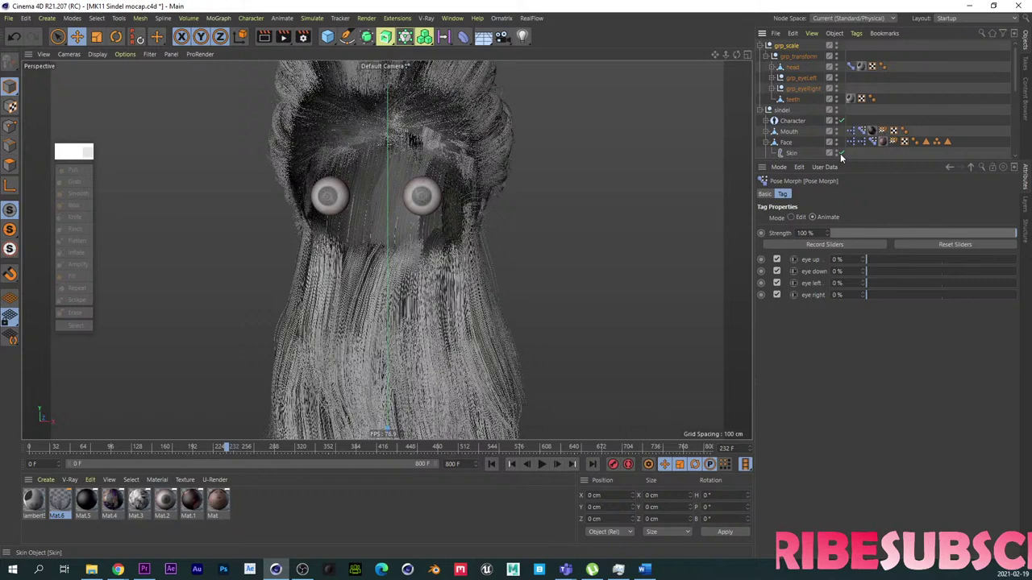
click(766, 143)
scroll(788, 146, down, 3)
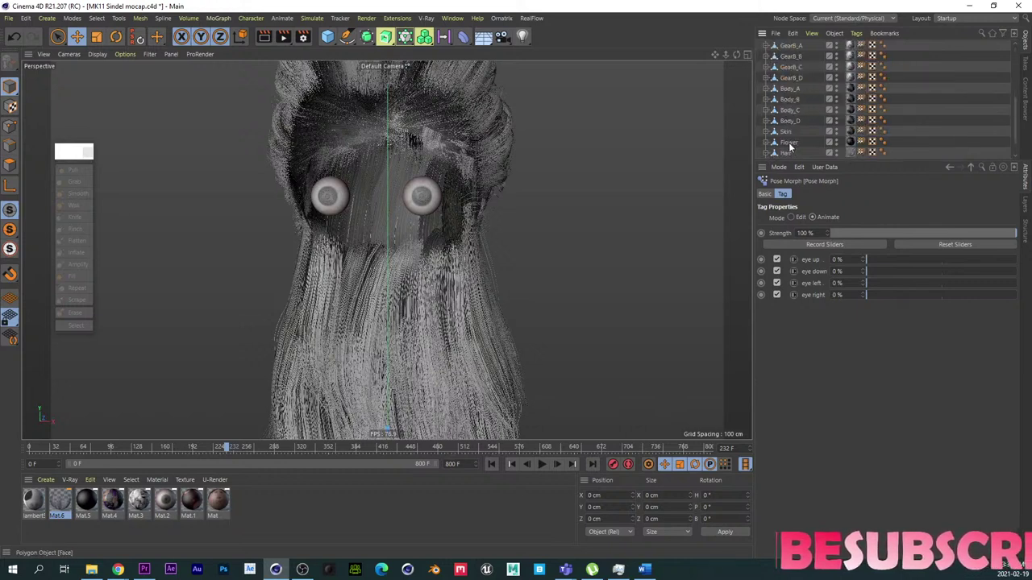
click(841, 99)
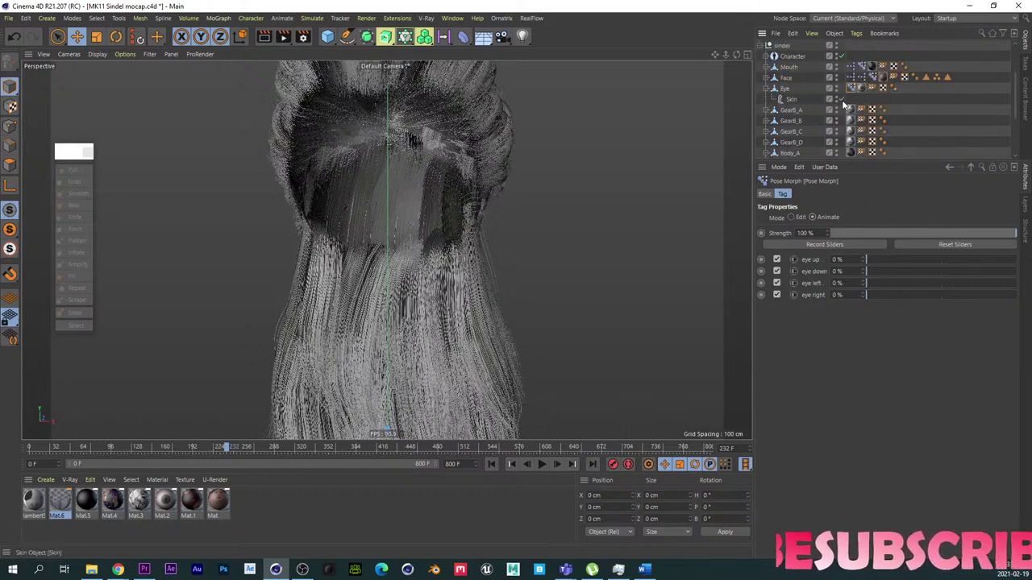
scroll(789, 143, up, 3)
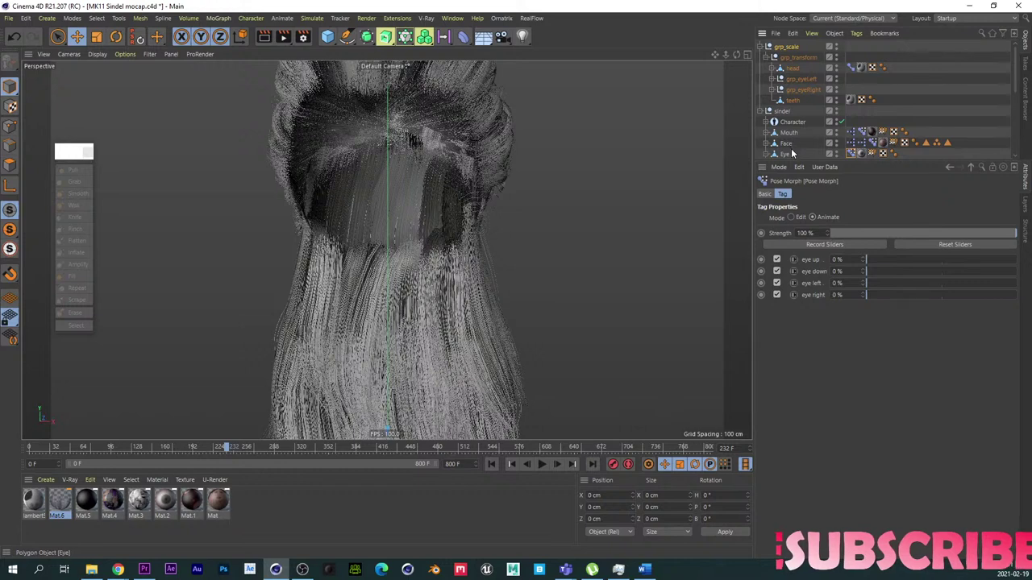
Step: Move the Hair object directly below Character in the sindel hierarchy and enable its Skin deformer
scroll(793, 147, down, 6)
scroll(787, 157, down, 1)
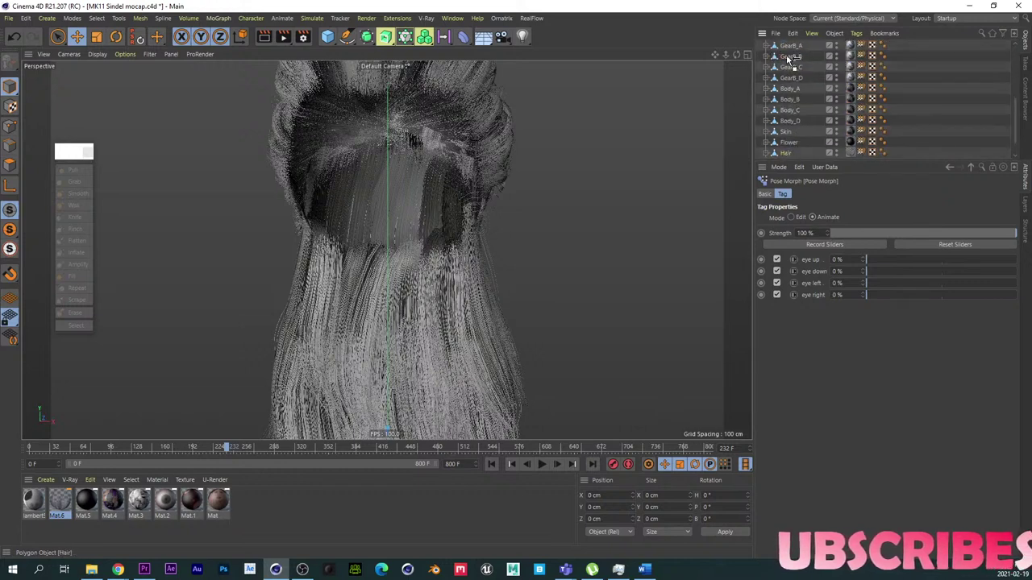
scroll(811, 103, up, 5)
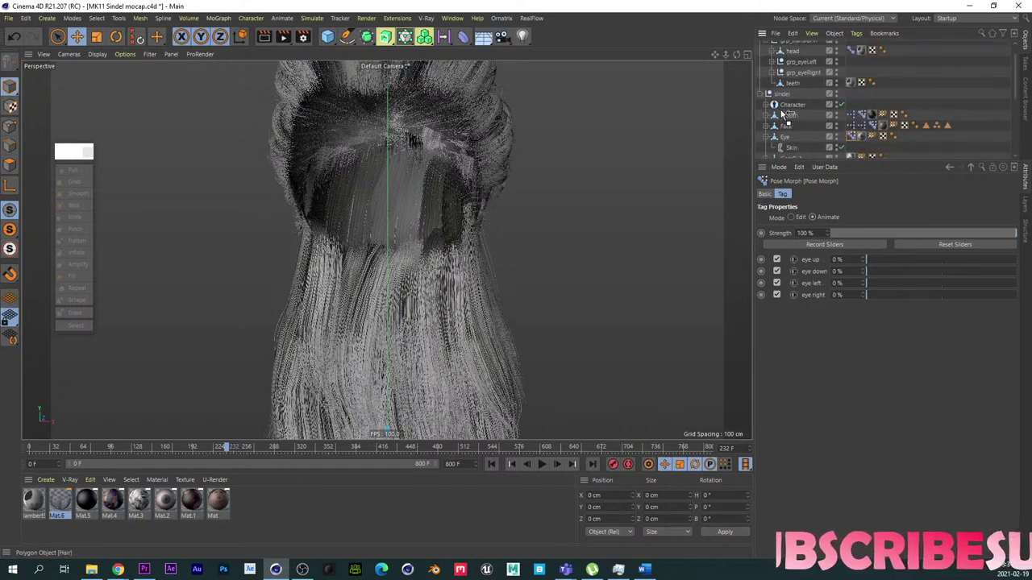
click(783, 115)
click(842, 126)
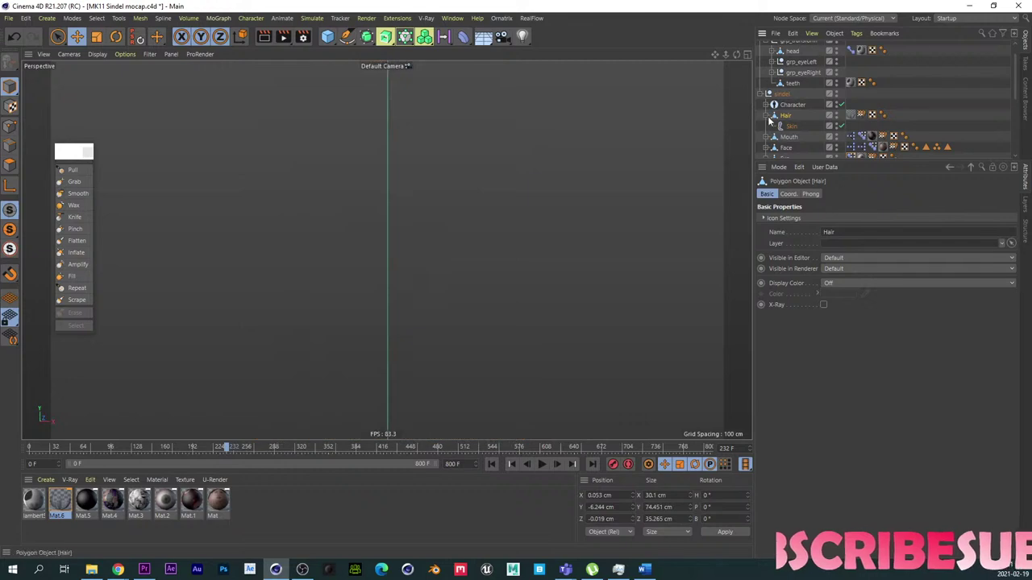
Step: Frame the character's face and play the facial animation from the first frame to frame 240
click(766, 115)
key(h)
alt+middle_drag(381, 141, 381, 186)
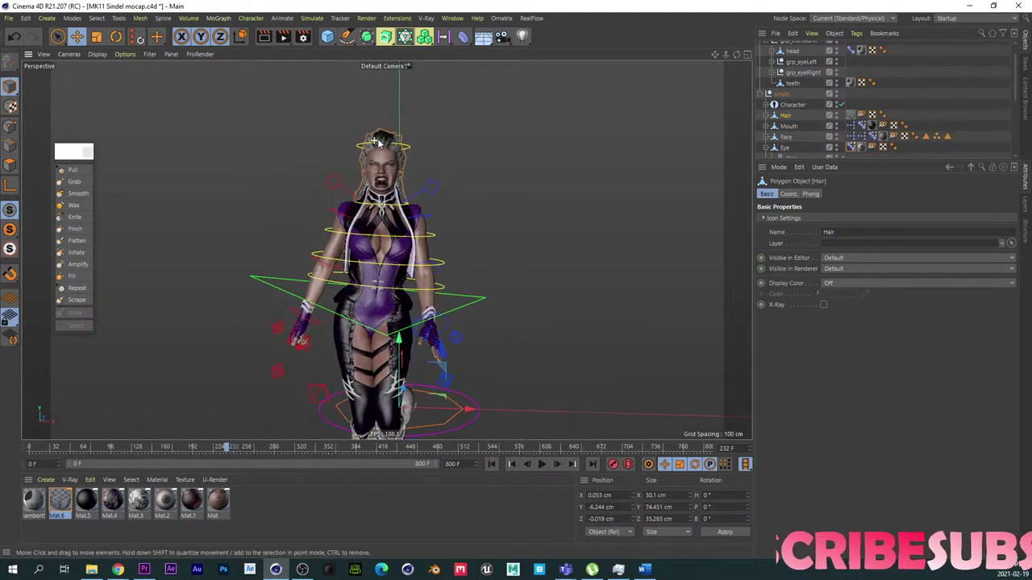
alt+right_drag(381, 186, 477, 200)
alt+middle_drag(403, 271, 403, 202)
alt+drag(401, 255, 405, 265)
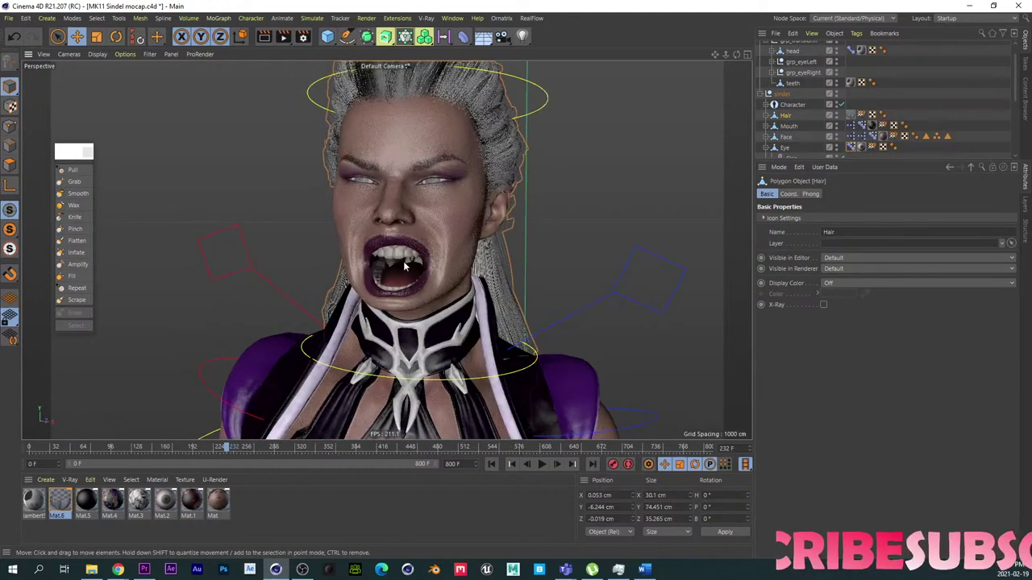
click(542, 464)
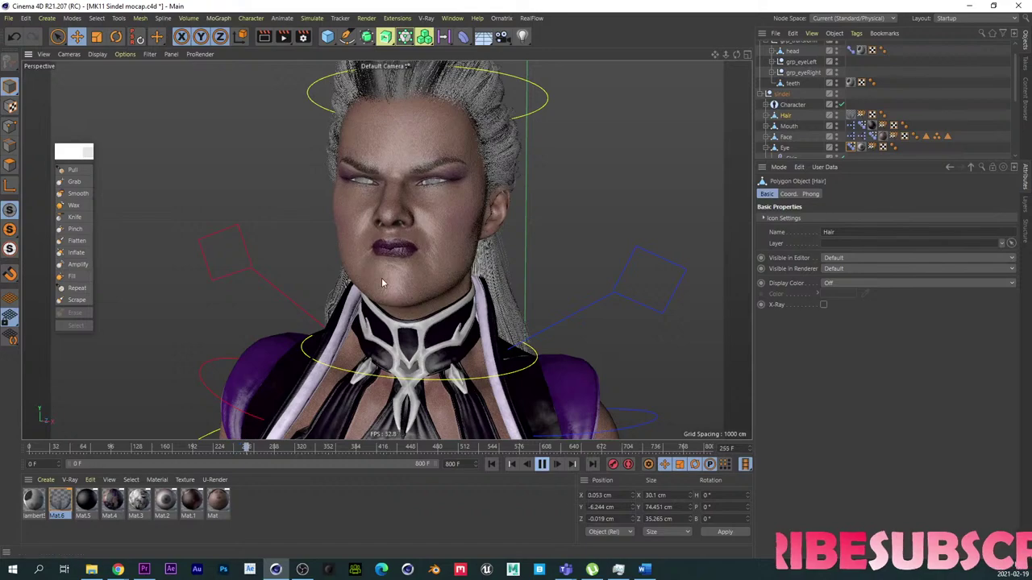
click(491, 465)
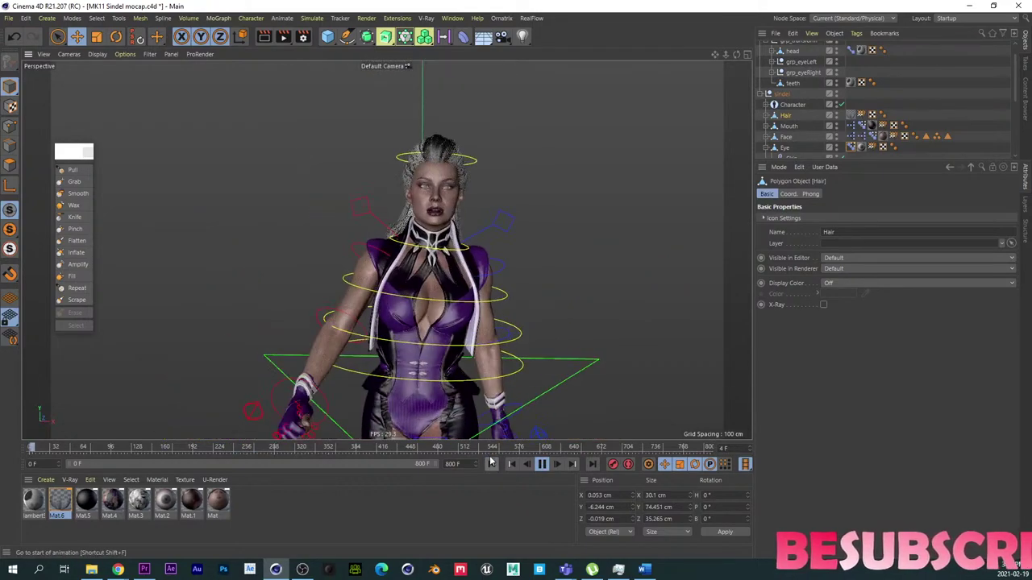
alt+right_drag(406, 277, 415, 285)
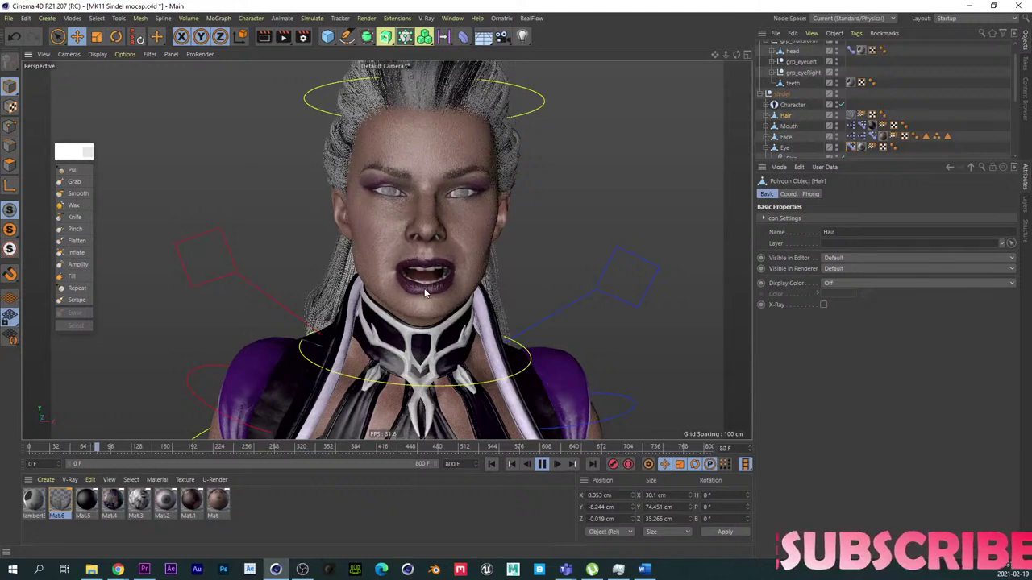
click(543, 464)
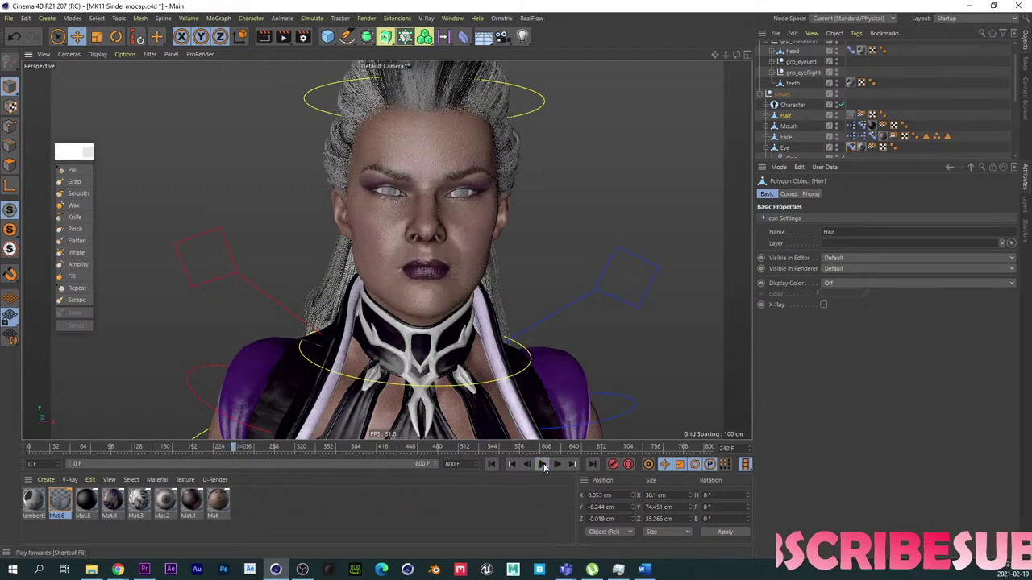
Step: Move to frame 233 and examine the open-mouth pose, hair and rigged body from several angles
drag(237, 450, 228, 450)
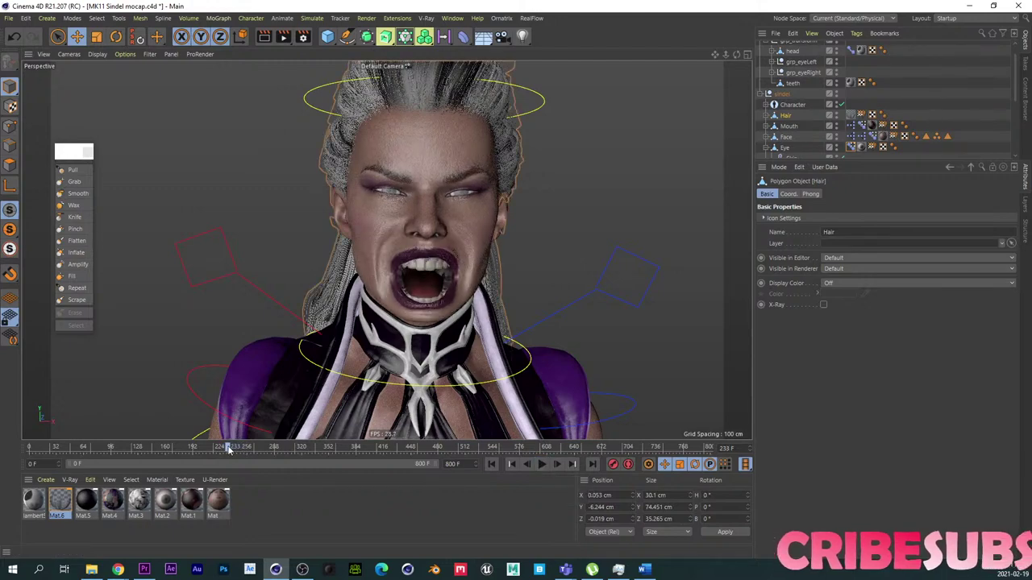
mouse_move(463, 237)
alt+mouse_down()
mouse_move(476, 221)
mouse_move(324, 255)
mouse_move(257, 245)
mouse_move(614, 211)
mouse_move(316, 245)
mouse_move(233, 267)
mouse_move(467, 242)
alt+mouse_up()
alt+right_drag(466, 243, 372, 262)
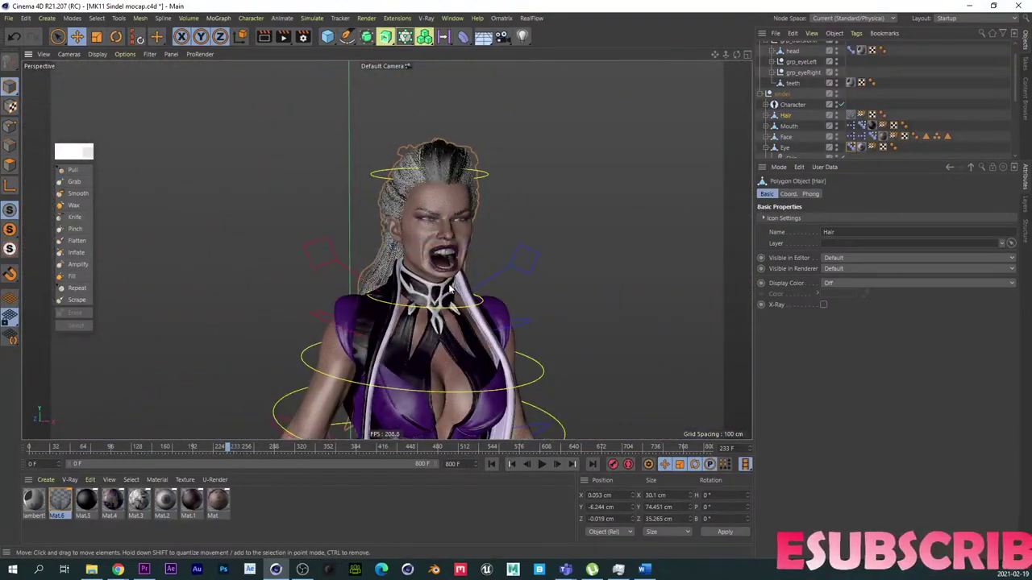
alt+drag(450, 285, 429, 321)
alt+middle_drag(446, 390, 406, 142)
alt+right_drag(405, 142, 328, 148)
alt+drag(328, 149, 2, 195)
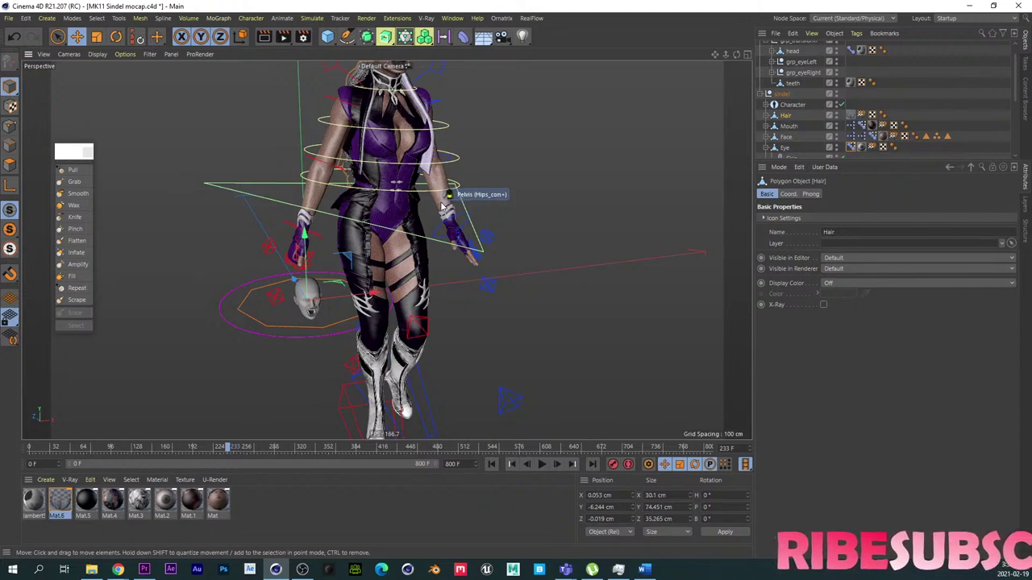
alt+middle_drag(391, 158, 408, 253)
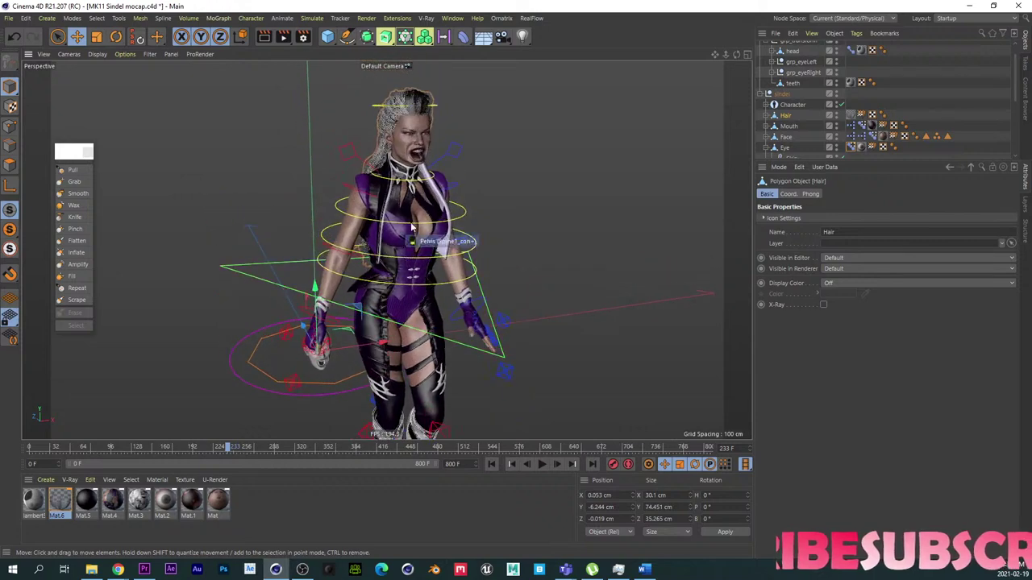
alt+right_drag(408, 121, 469, 150)
alt+drag(469, 150, 395, 145)
alt+middle_drag(419, 142, 400, 224)
alt+right_drag(400, 224, 444, 212)
alt+middle_drag(388, 250, 366, 201)
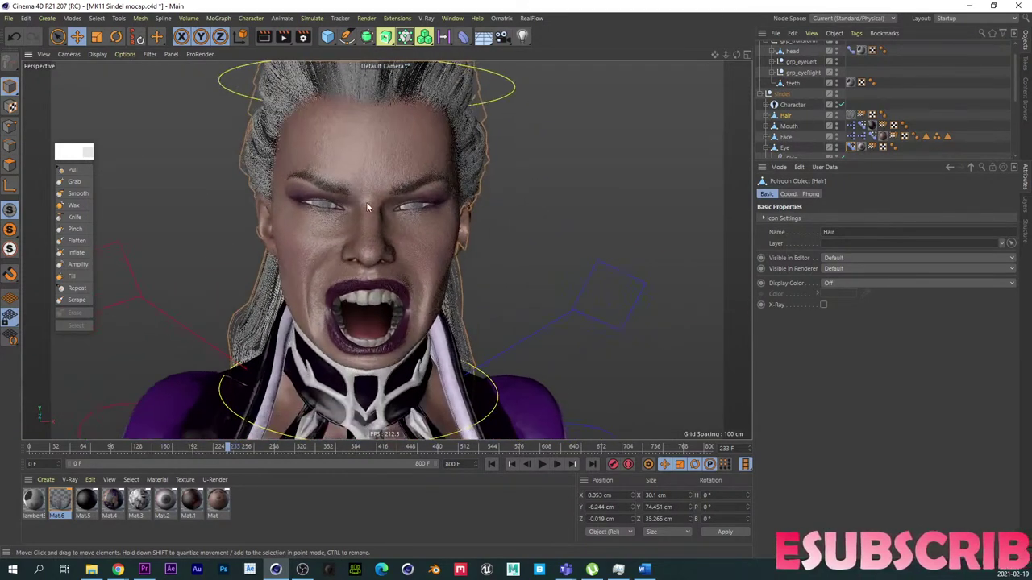
alt+drag(364, 204, 350, 204)
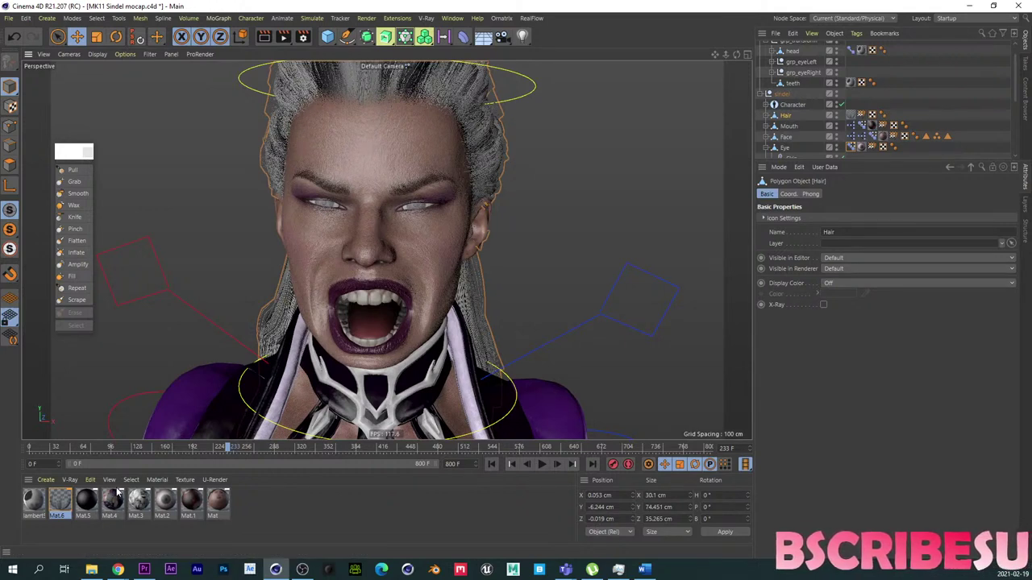
Step: Open the BATMAN KNIGHTMARE DARKSEID WAR video, skip to about 0:44, pause it and leave full screen
click(91, 569)
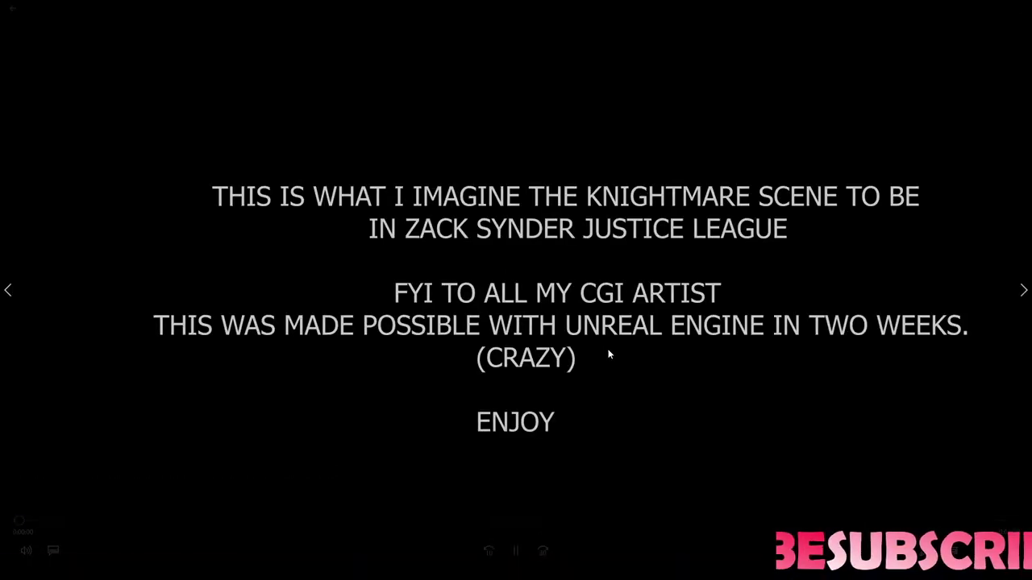
drag(491, 521, 179, 517)
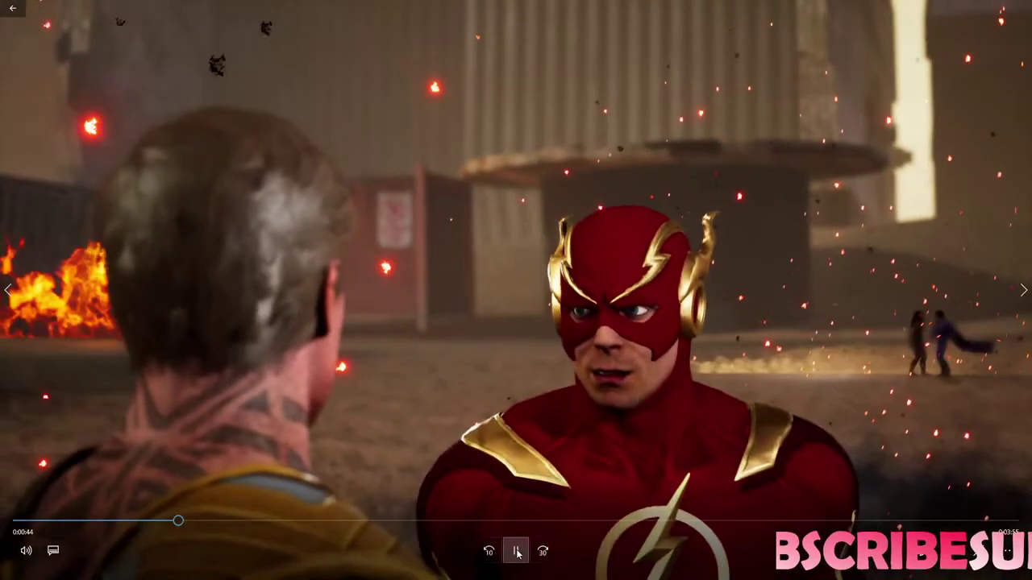
click(517, 552)
double_click(650, 254)
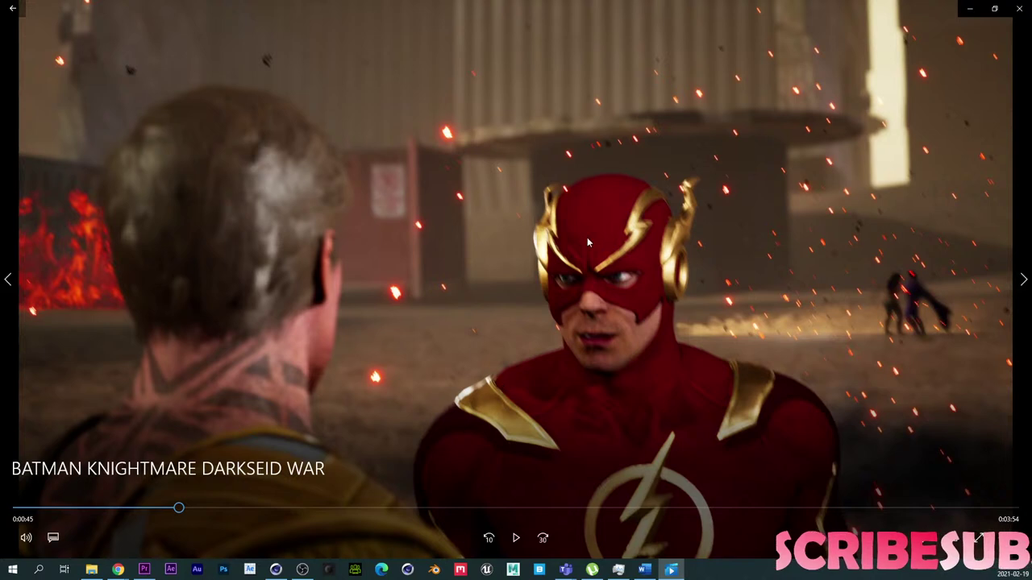
Step: Skip through the paused video to the shots at 2:16, 2:39, 2:41 and 3:02
mouse_move(117, 569)
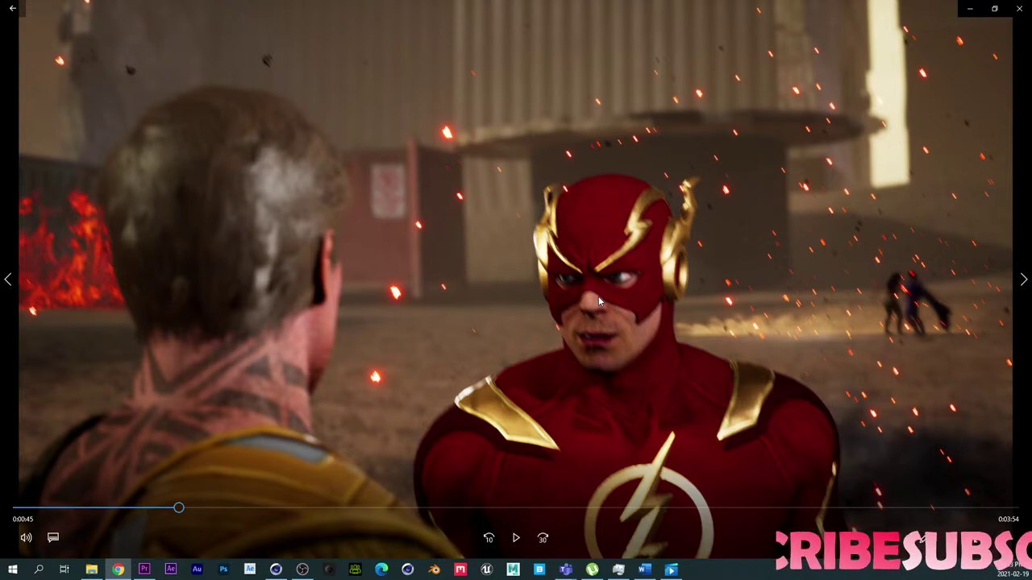
click(503, 508)
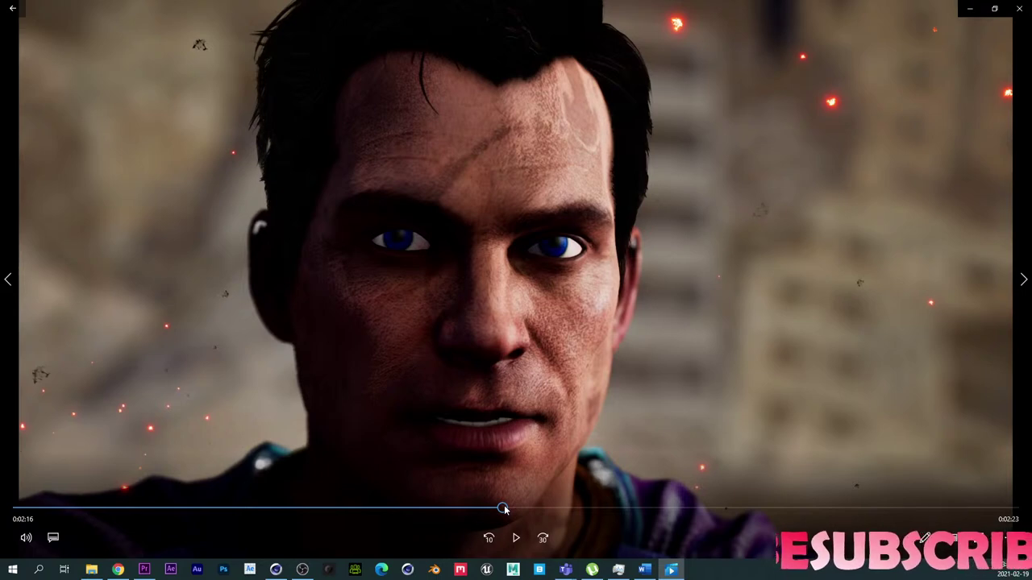
drag(503, 509, 586, 506)
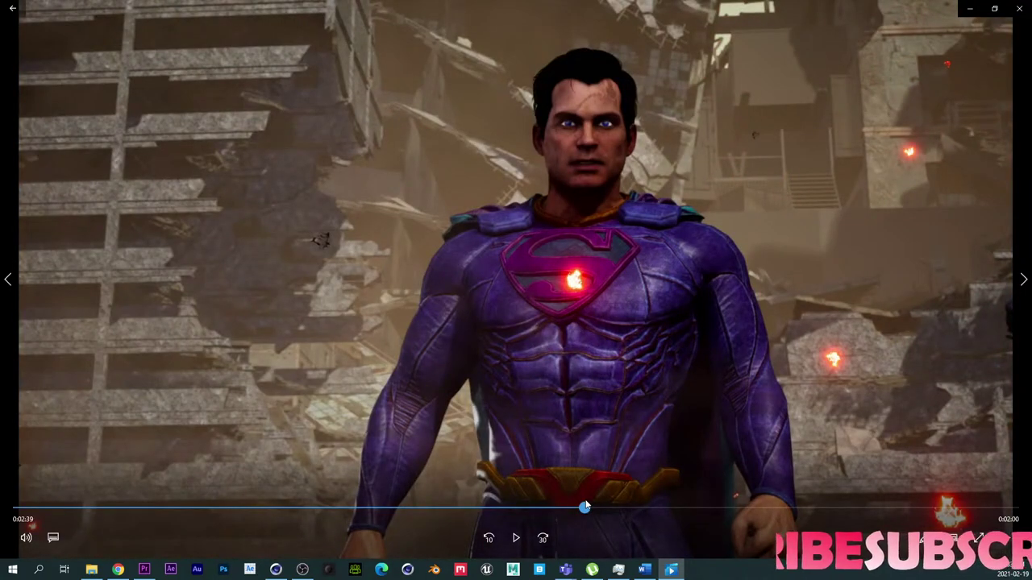
drag(586, 505, 594, 507)
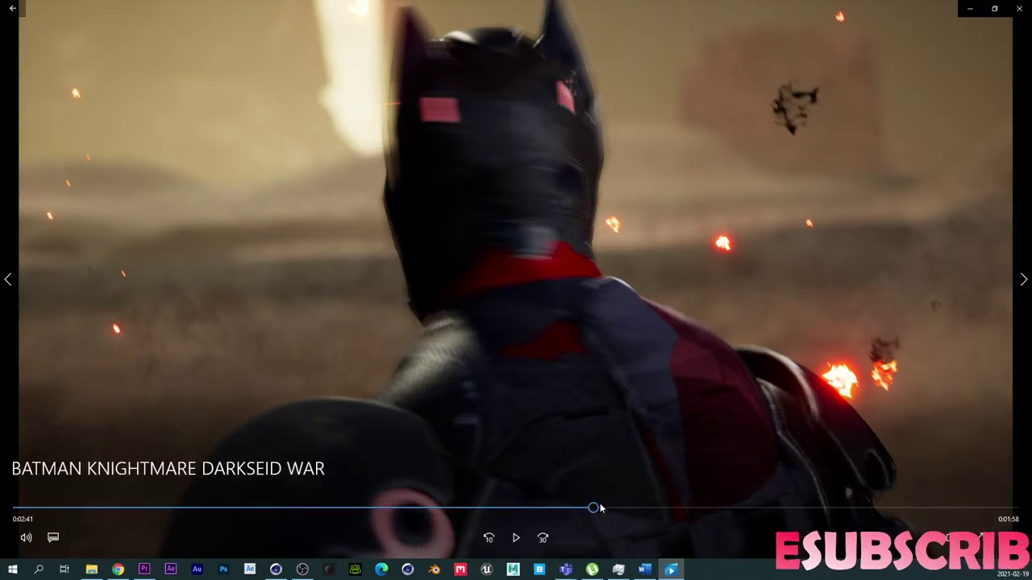
drag(594, 508, 667, 486)
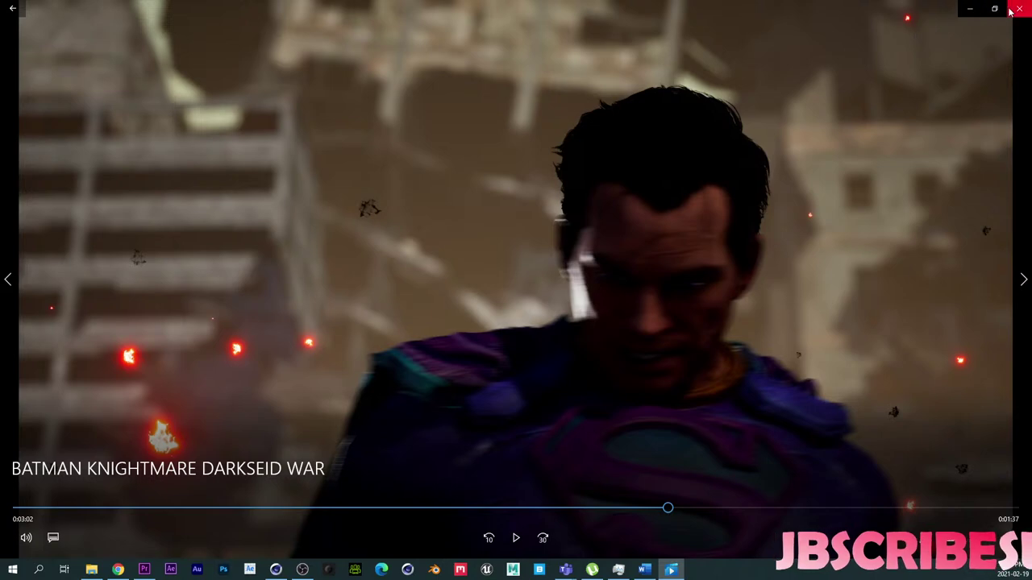
Step: Switch to Premiere Pro, open the PRELUDE ePISODE UNREAL ENGINE project and move to the start of the INTRO0020 sequence
click(145, 570)
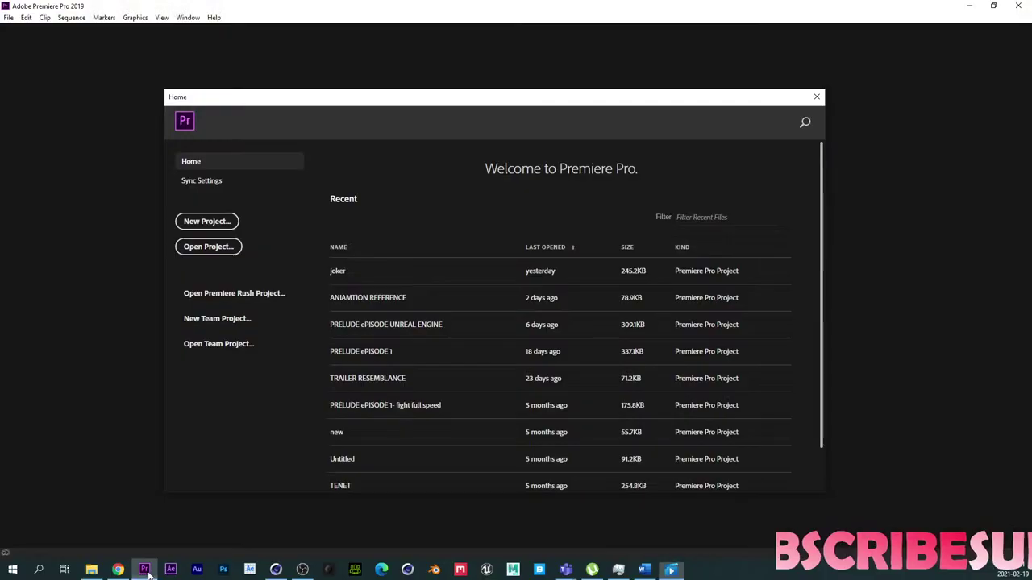
click(393, 329)
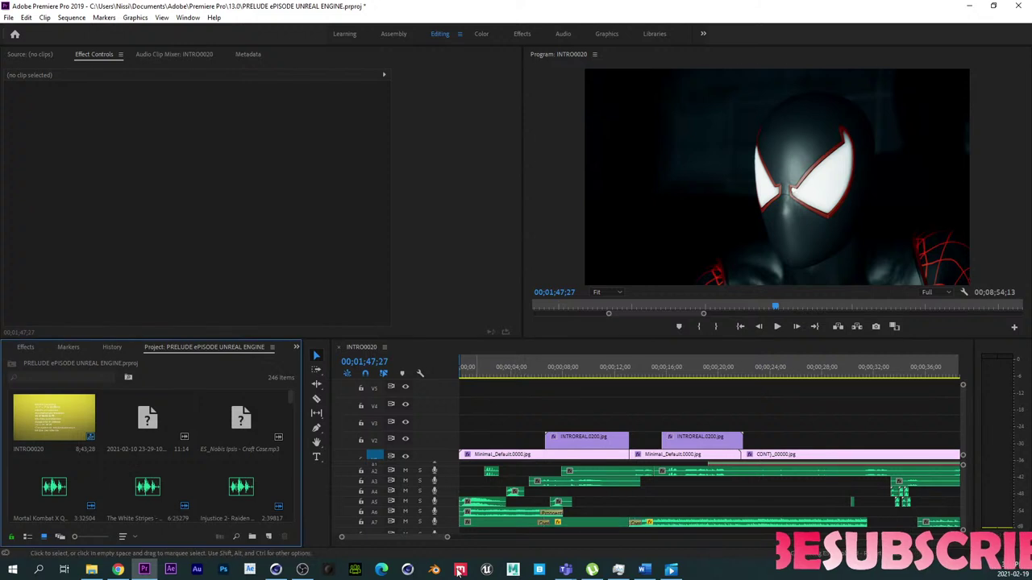
drag(487, 361, 350, 380)
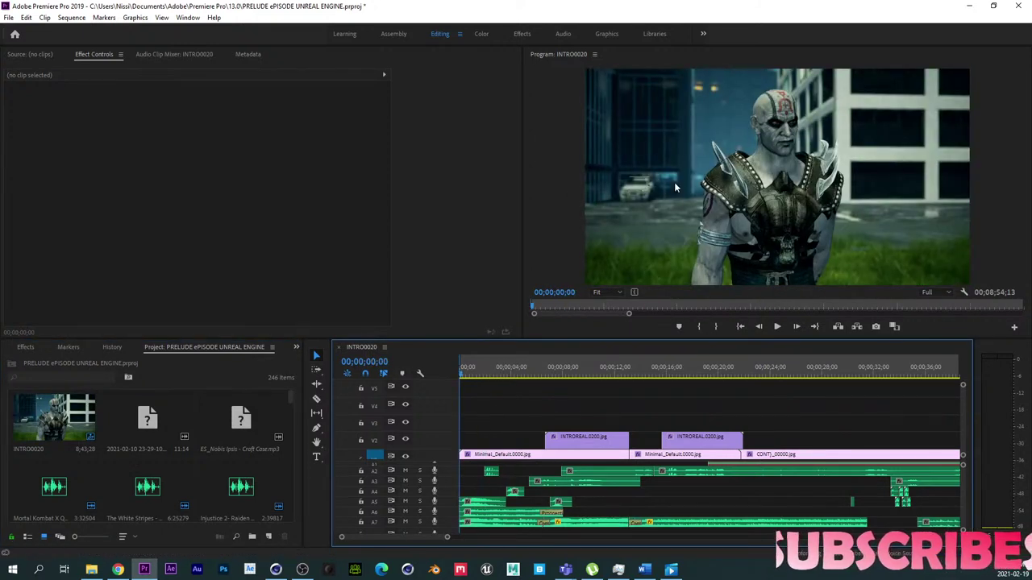
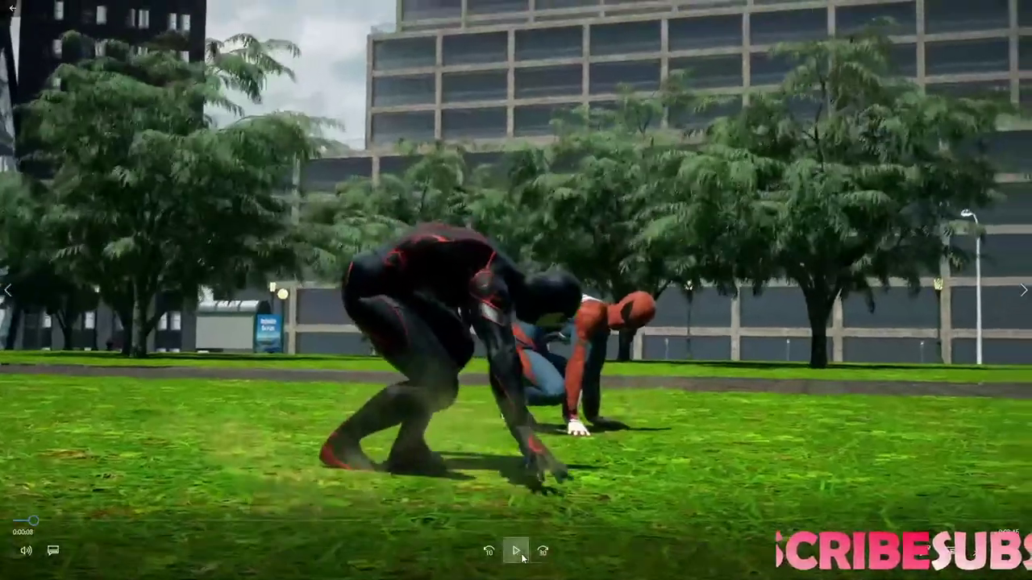
Step: Play the PETER VS MILES MORALES video to 0:10, reduce it to a window and show the sequence's shot at 00;00;10;11
click(516, 551)
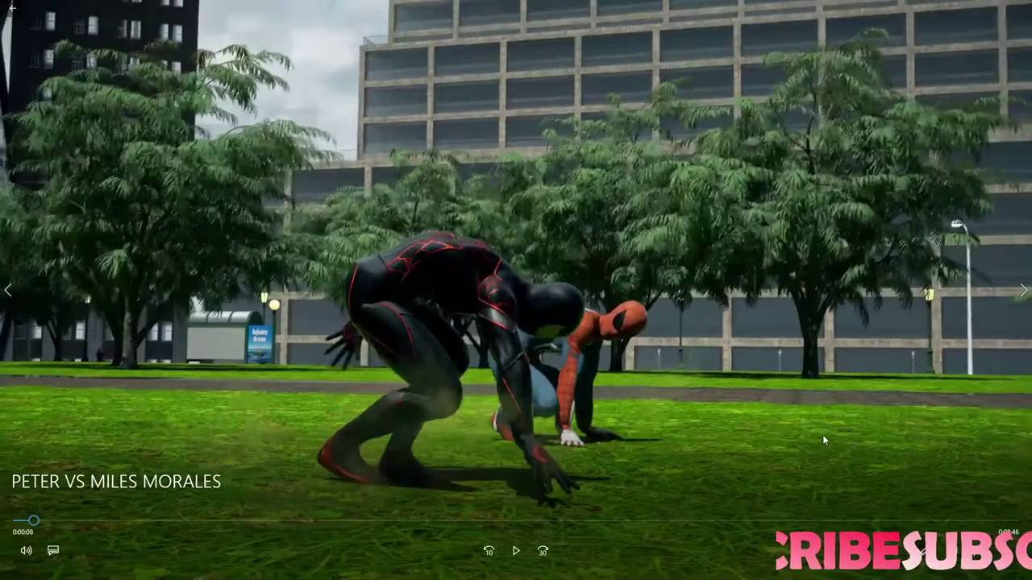
click(516, 551)
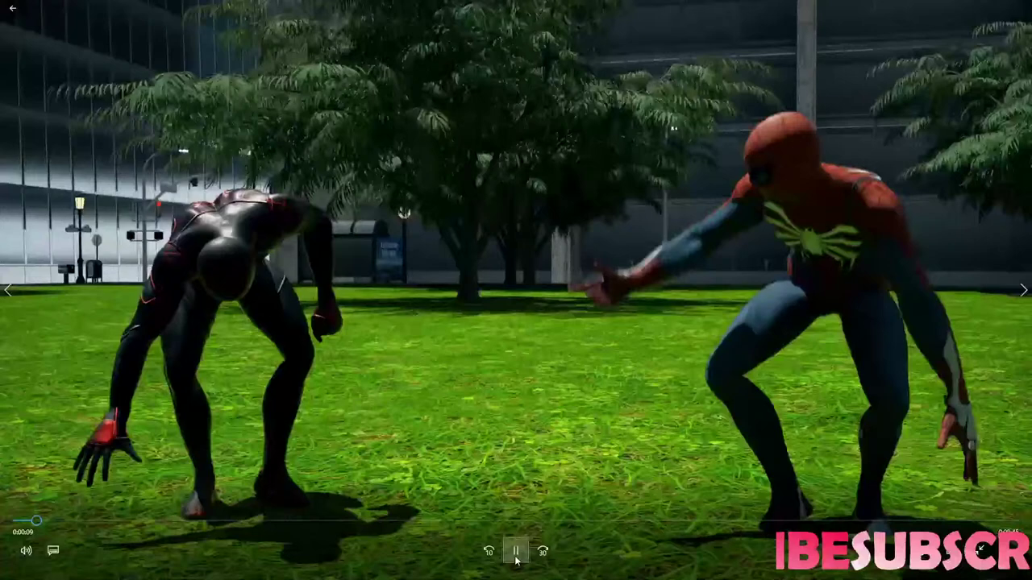
click(487, 324)
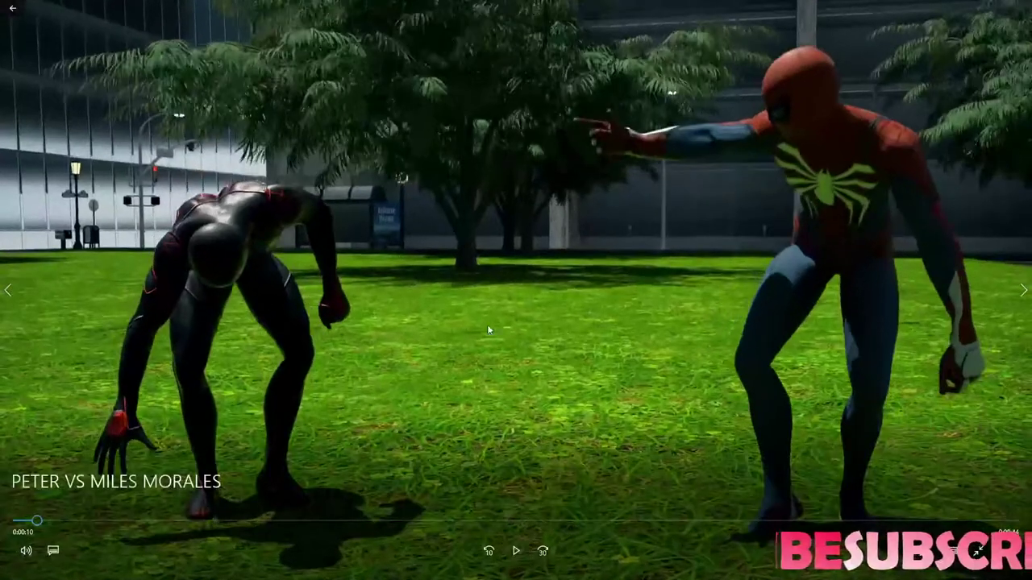
key(Escape)
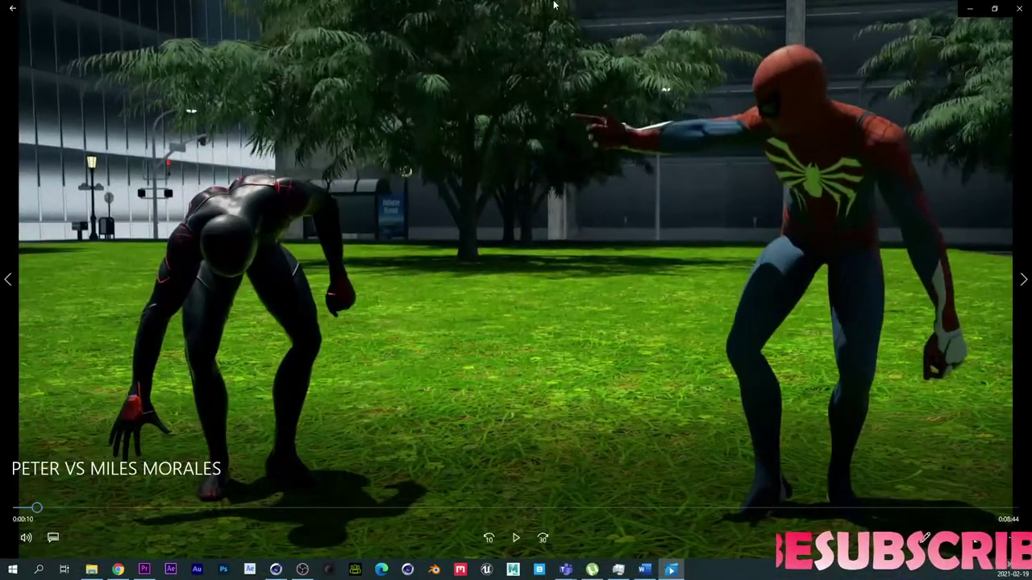
drag(554, 6, 308, 125)
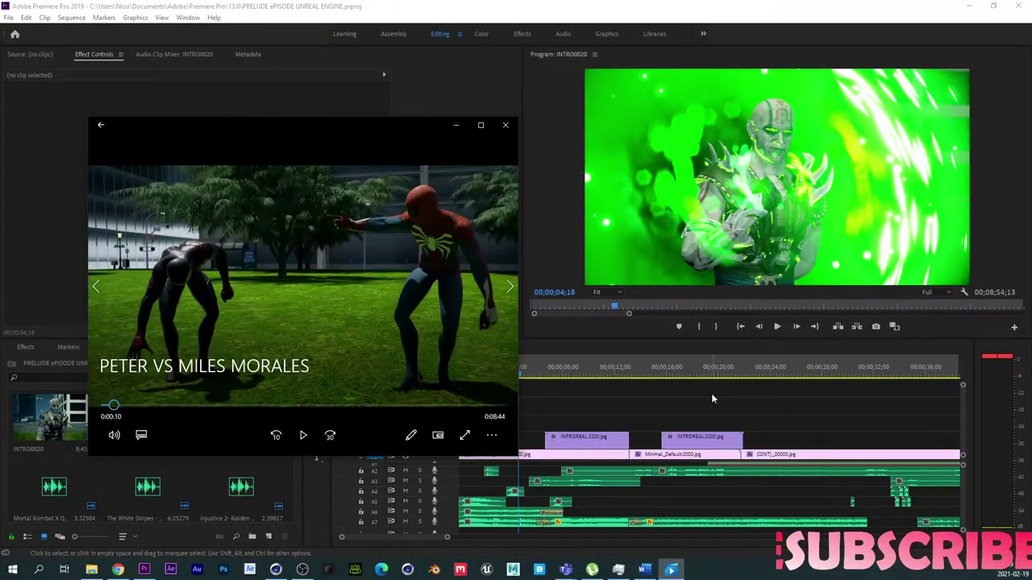
click(711, 398)
drag(680, 375, 596, 377)
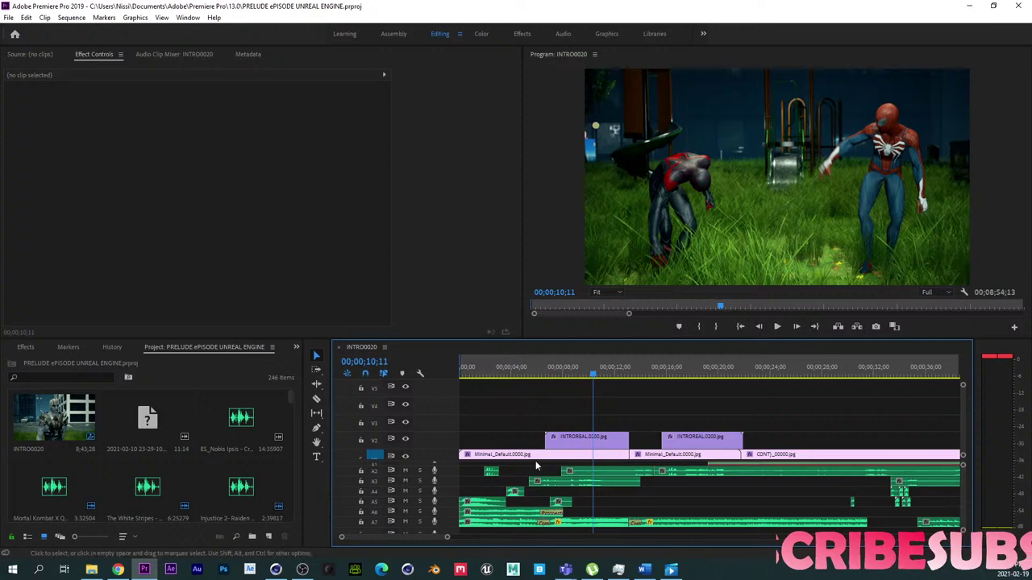
Step: Skip the PETER VS MILES MORALES video to 1:20, close it and move the INTRO0020 playhead to 00;00;08;09
click(666, 570)
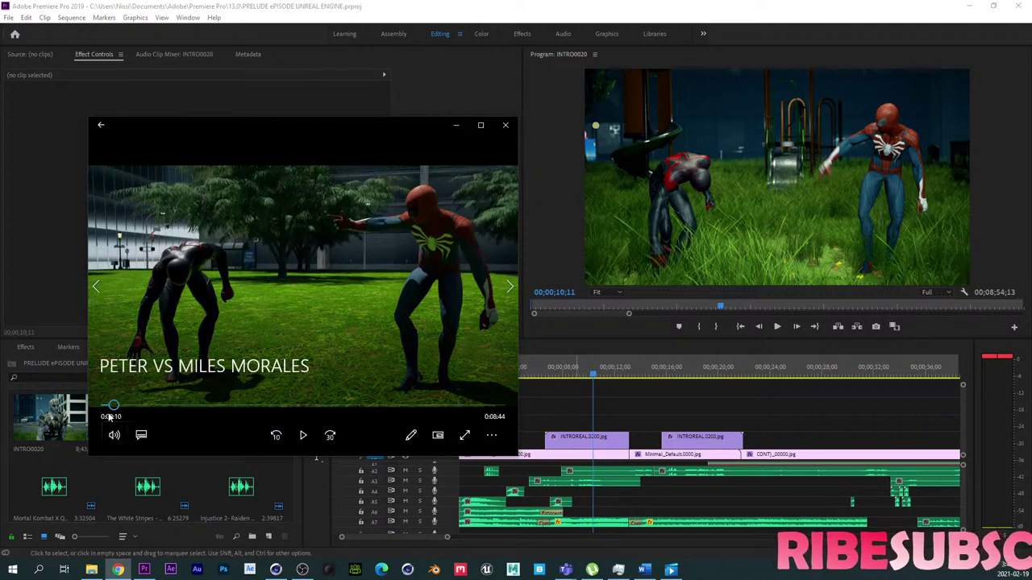
drag(114, 408, 169, 402)
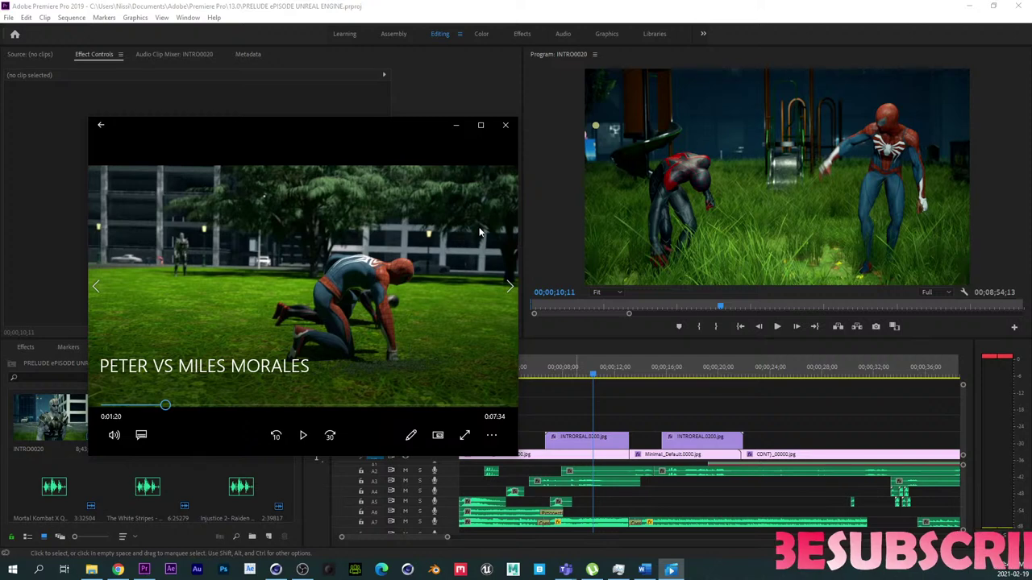
click(506, 125)
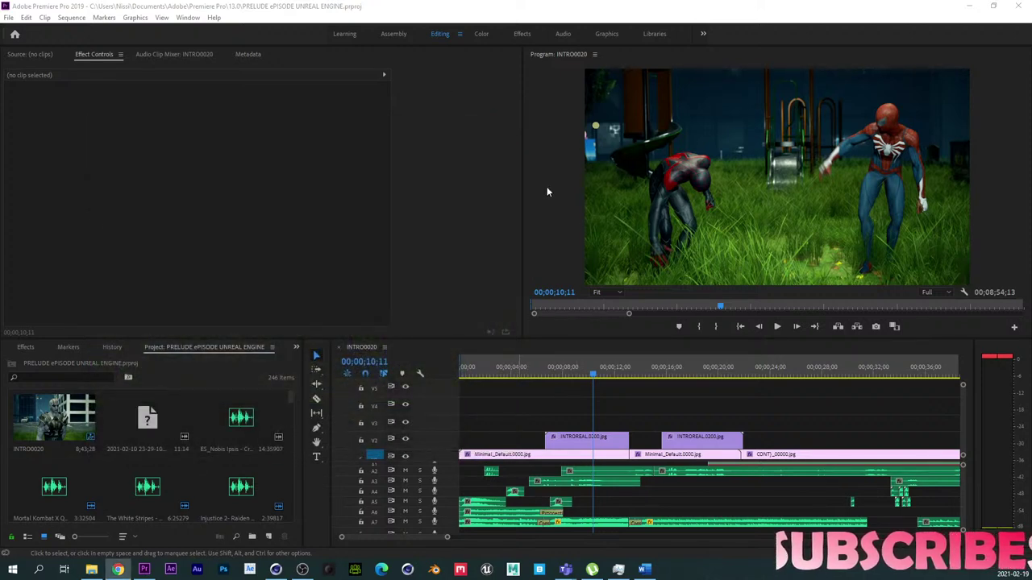
click(558, 5)
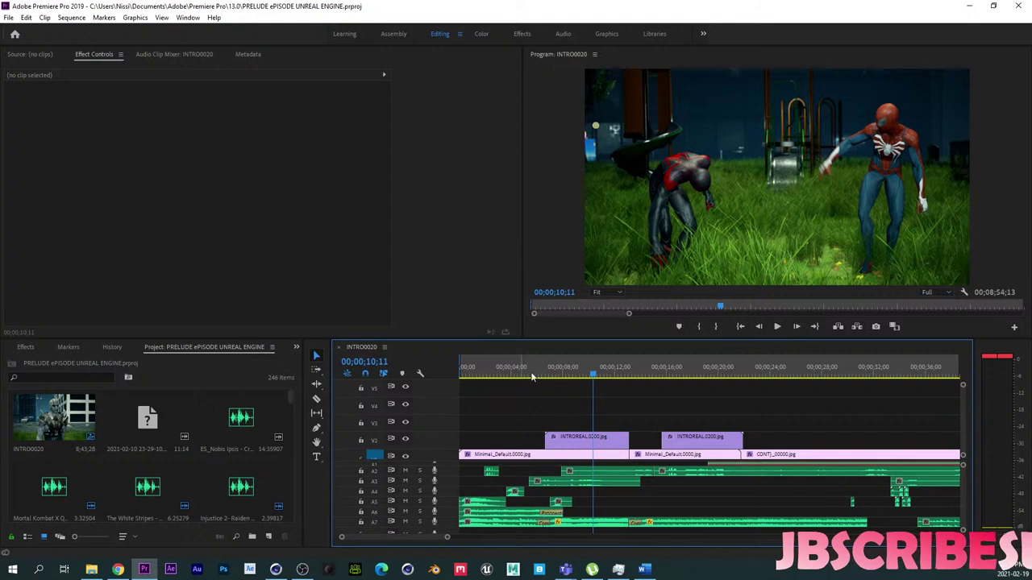
click(566, 376)
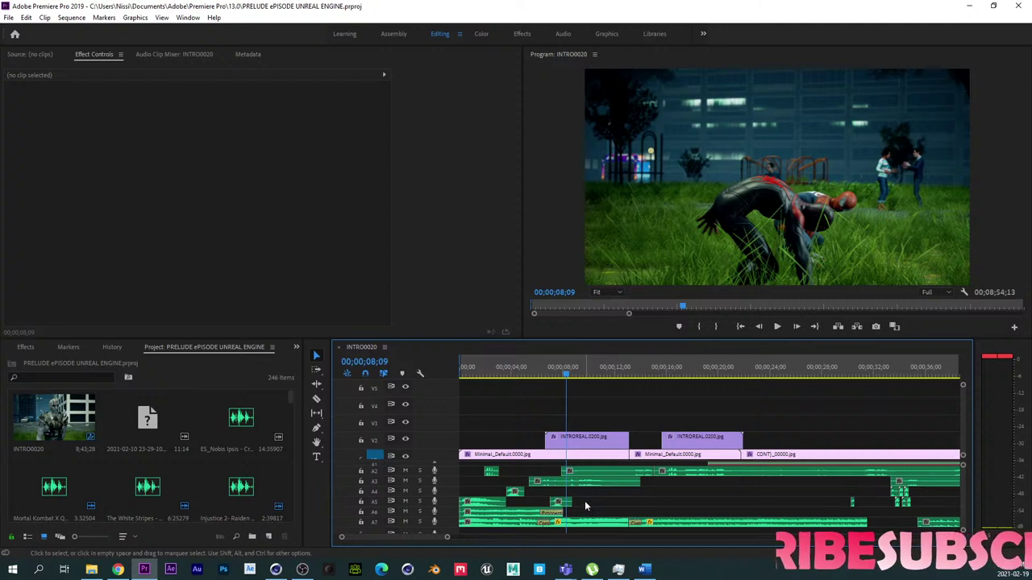
Step: Move the INTRO0020 playhead to 00;00;06;13, close the project and Premiere Pro's Home window, and return to Cinema 4D
click(543, 373)
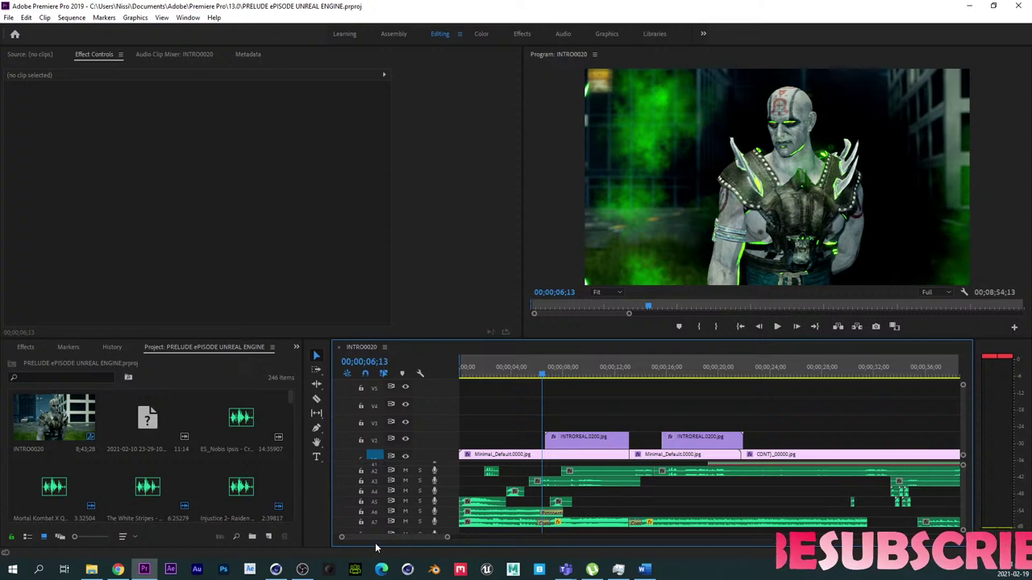
click(8, 17)
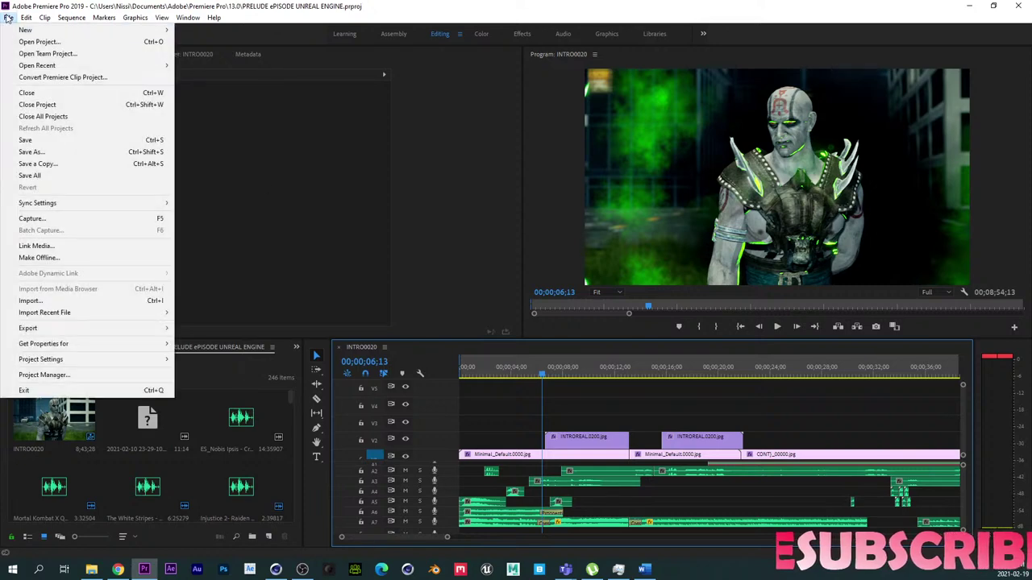
click(50, 104)
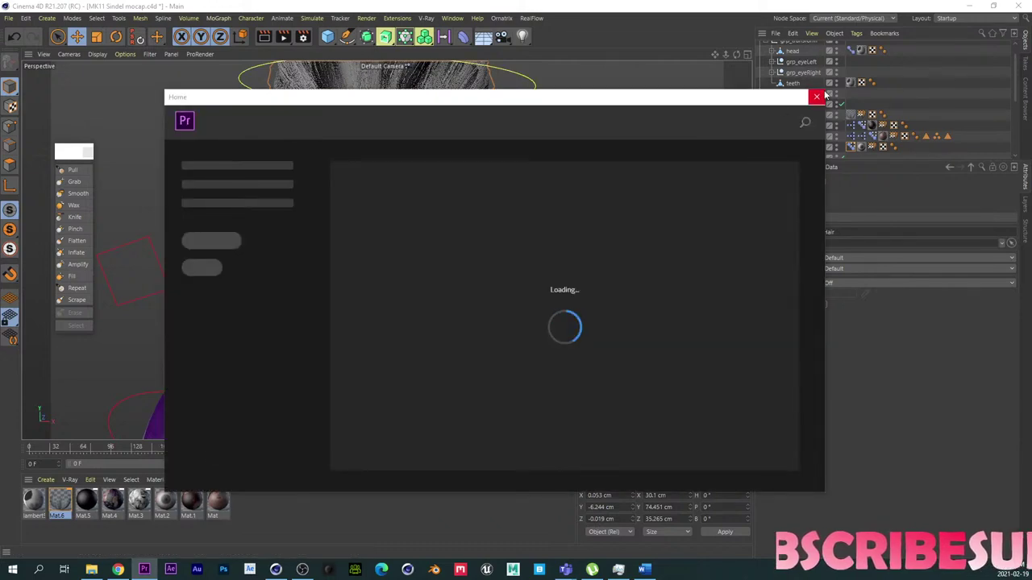
click(816, 96)
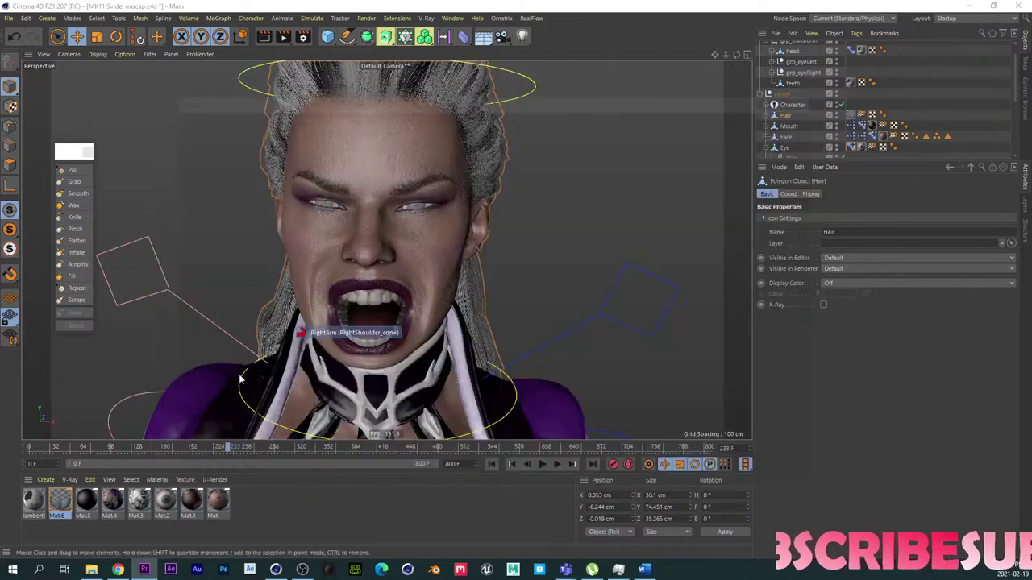
Step: Scrub the animation to frame 234 and examine the Pose Morph slider values of the Mouth and Face objects
drag(208, 448, 229, 448)
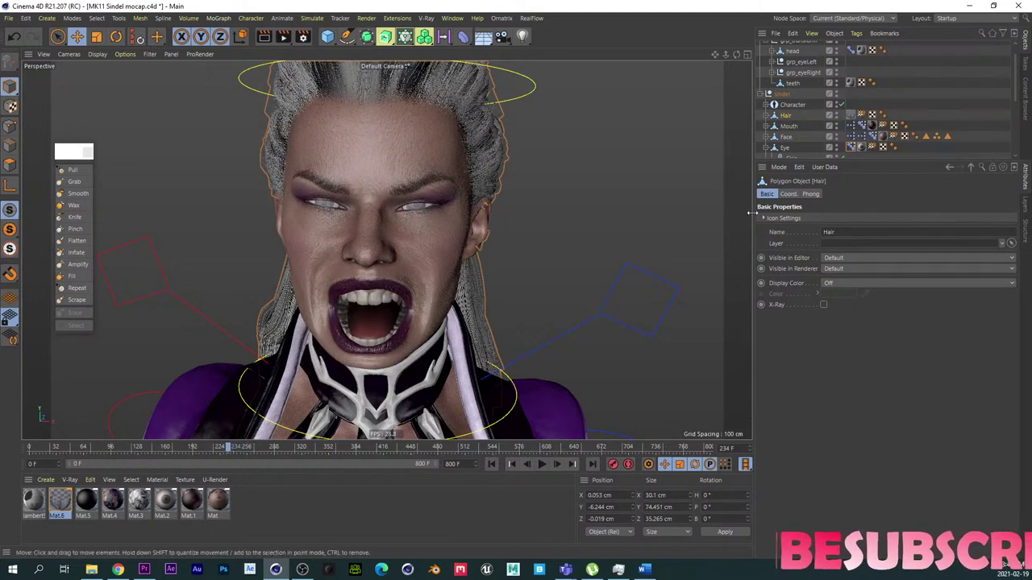
click(862, 126)
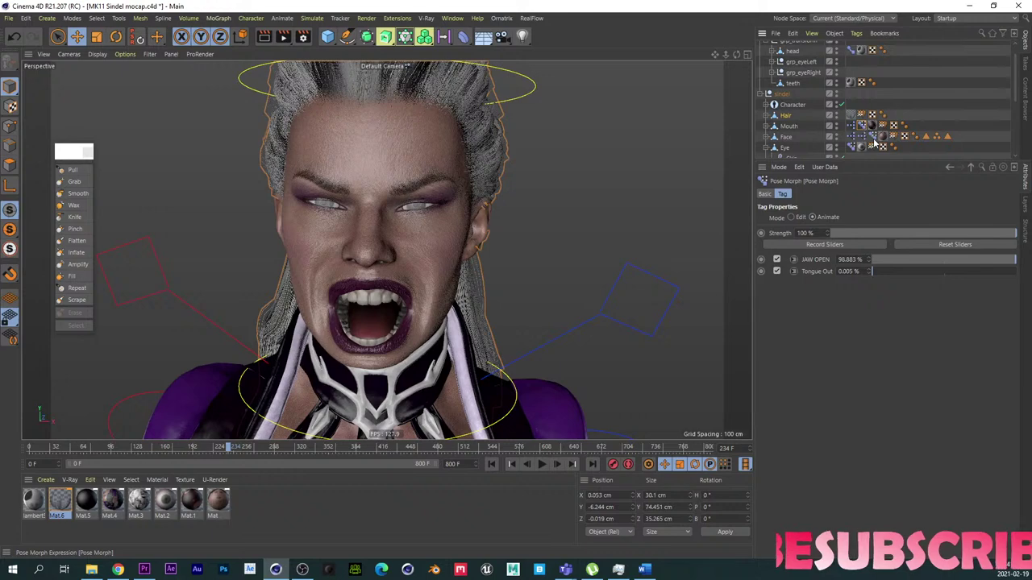
click(872, 137)
scroll(997, 293, down, 5)
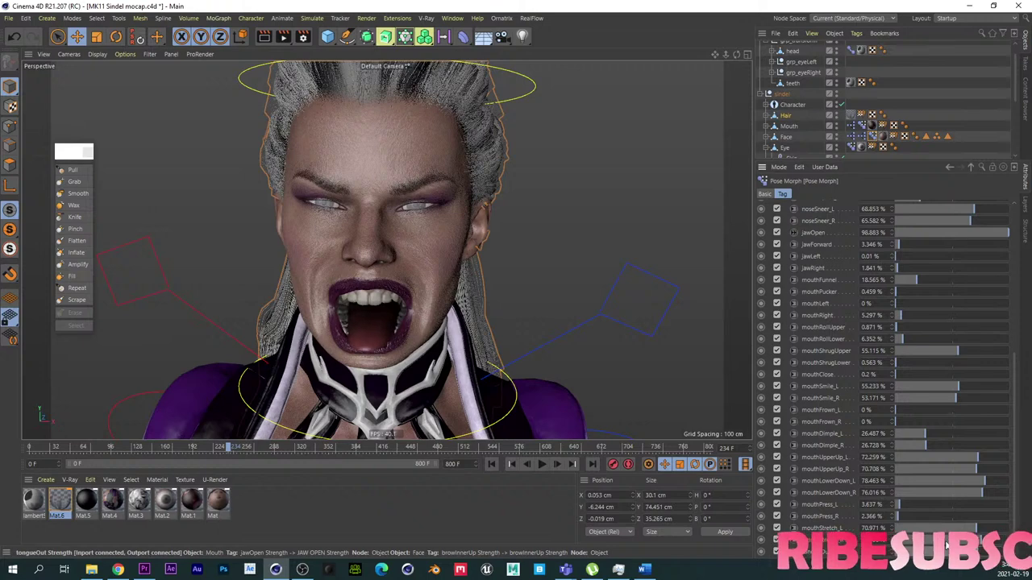
Step: Play the animation and examine Sindel's facial expressions up close while it runs
click(542, 466)
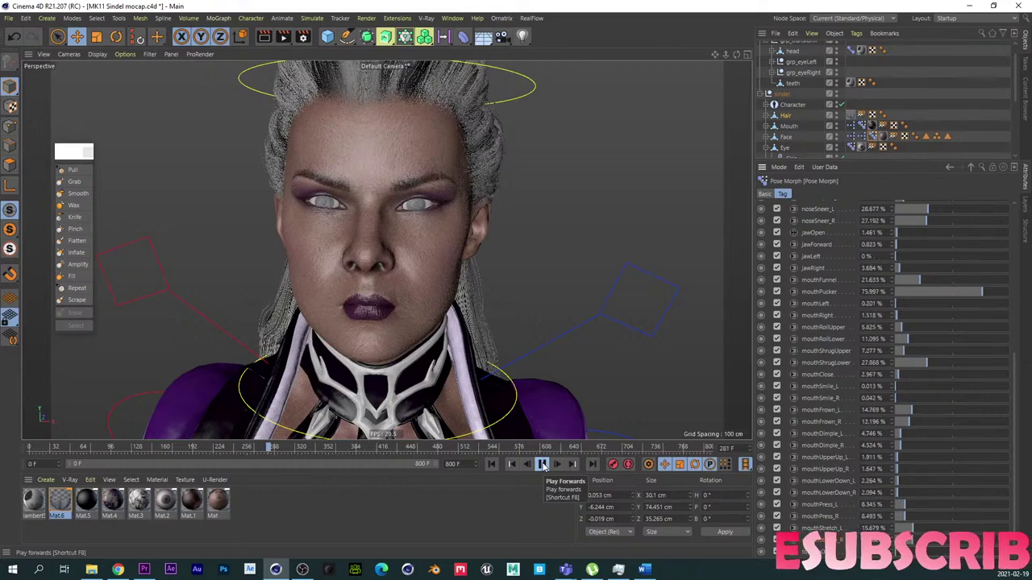
alt+right_drag(371, 237, 250, 251)
alt+middle_drag(364, 242, 395, 228)
alt+right_drag(397, 208, 464, 200)
scroll(464, 200, up, 3)
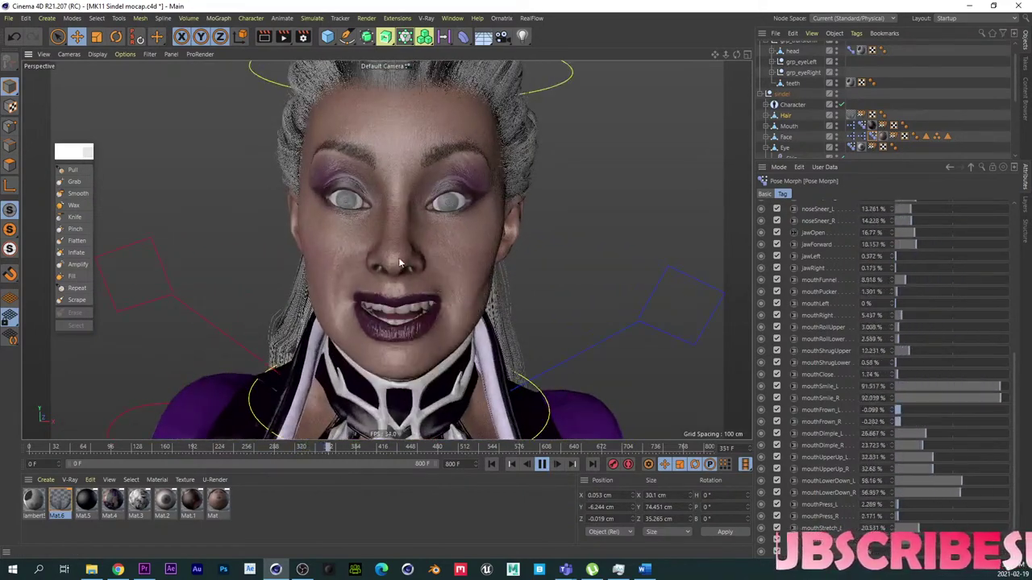
alt+drag(491, 206, 438, 265)
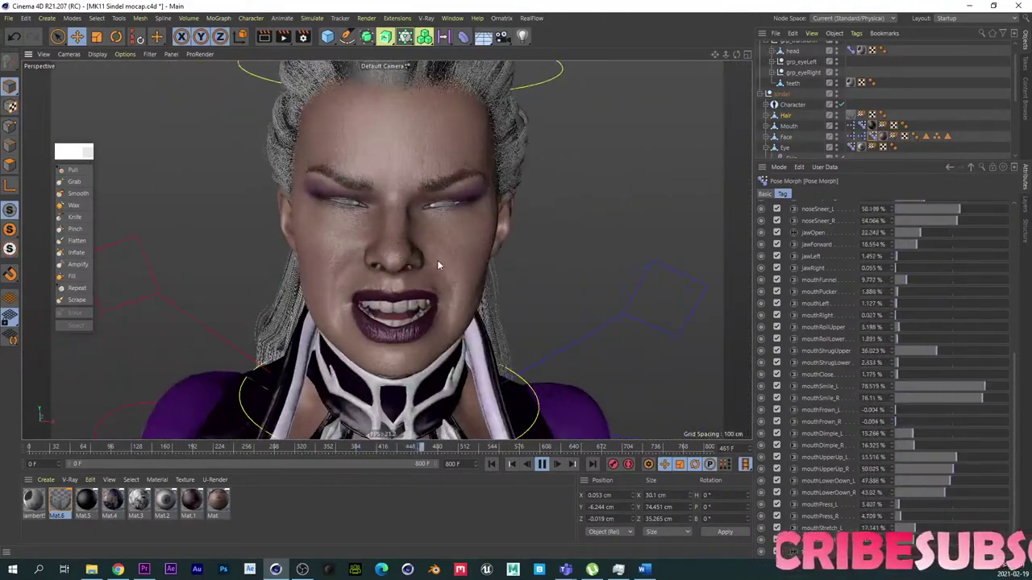
Step: Select the grp_scale null and raise the grey mocap head to the height of Sindel's head, beside her
alt+right_drag(437, 265, 313, 267)
scroll(416, 321, down, 6)
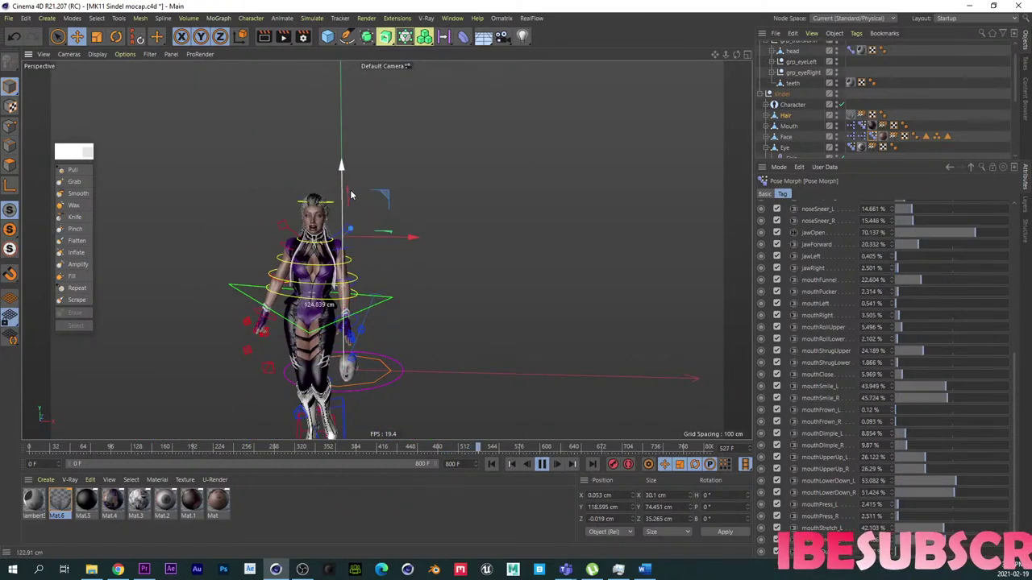
scroll(795, 72, up, 1)
click(786, 46)
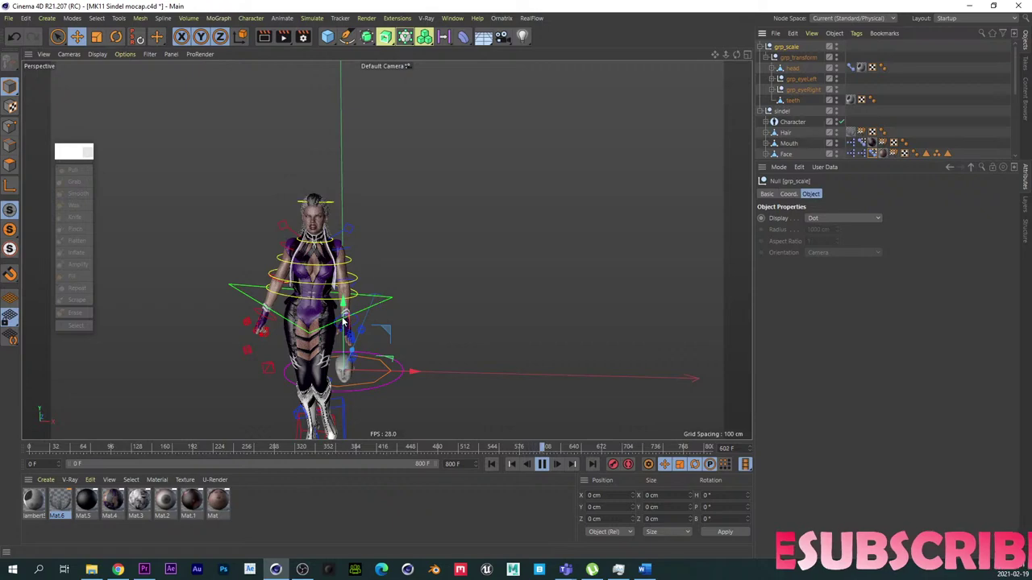
drag(342, 321, 344, 183)
drag(395, 233, 437, 234)
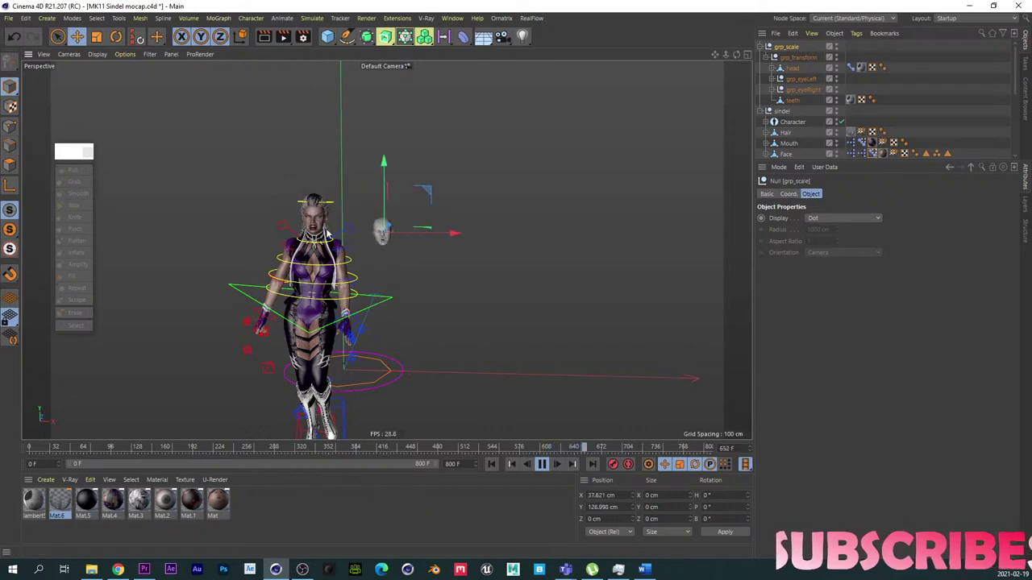
Step: Bring the grey mocap head forward beside Sindel's face, at about X 22.3, Y 163.1 and Z -158.8 cm
alt+right_drag(326, 233, 435, 194)
alt+drag(435, 194, 250, 272)
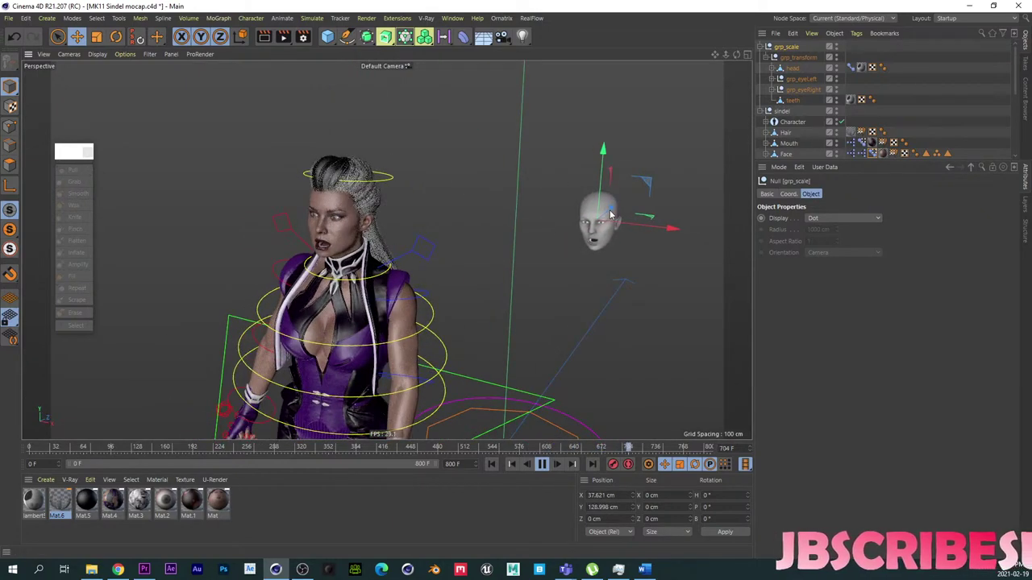
drag(611, 214, 461, 226)
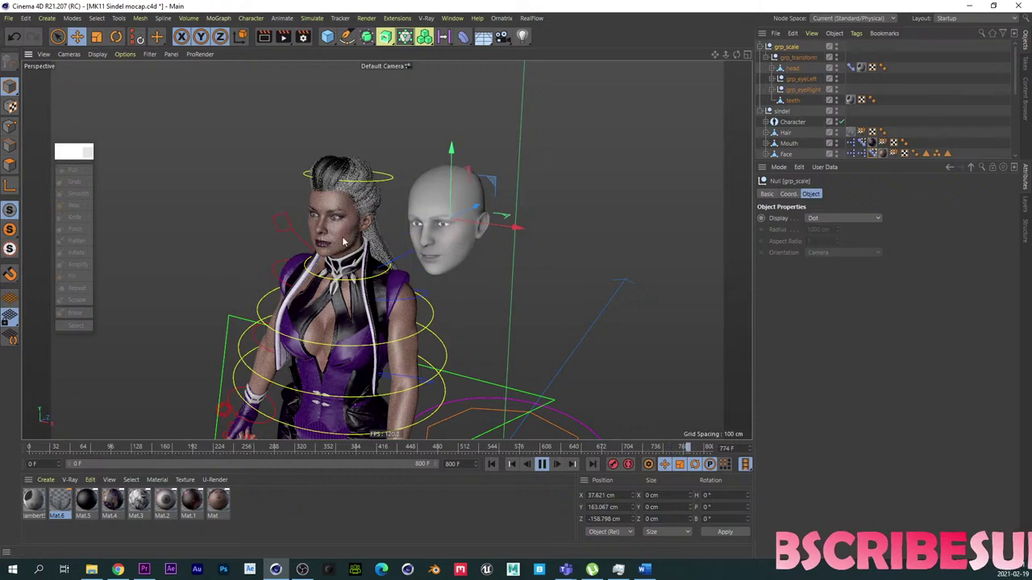
scroll(342, 241, up, 3)
alt+drag(343, 242, 534, 207)
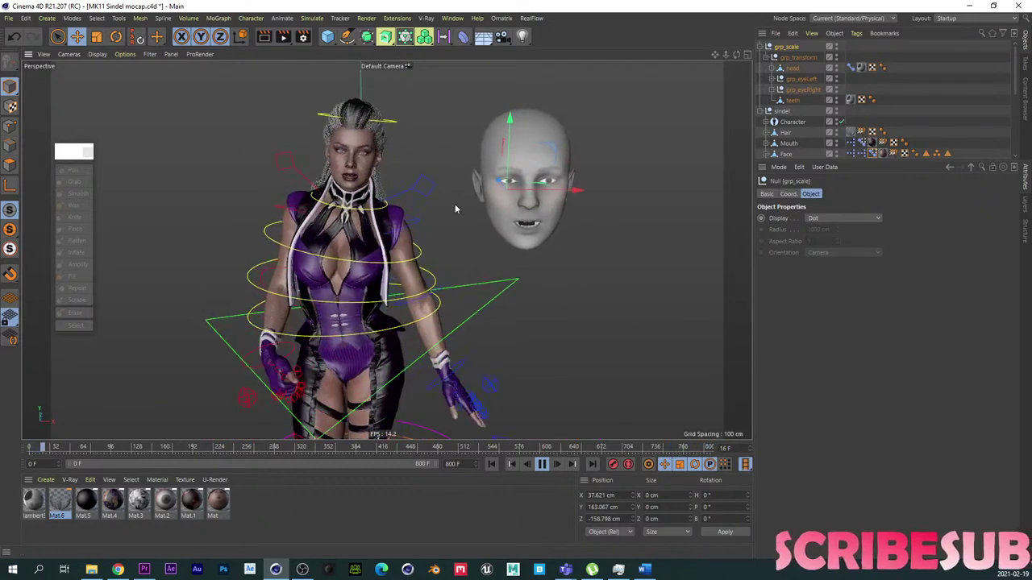
alt+right_drag(307, 237, 341, 210)
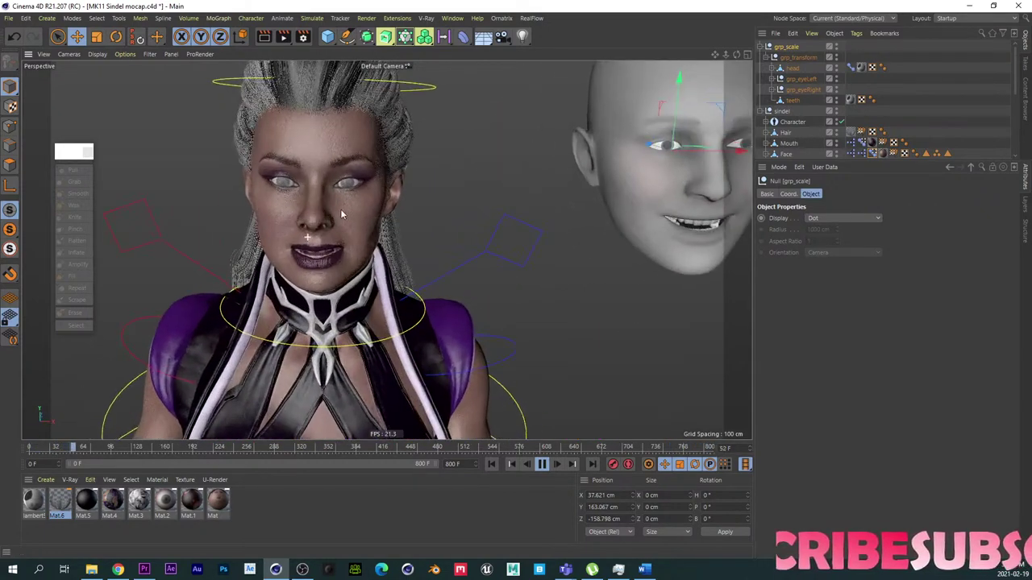
drag(662, 170, 547, 167)
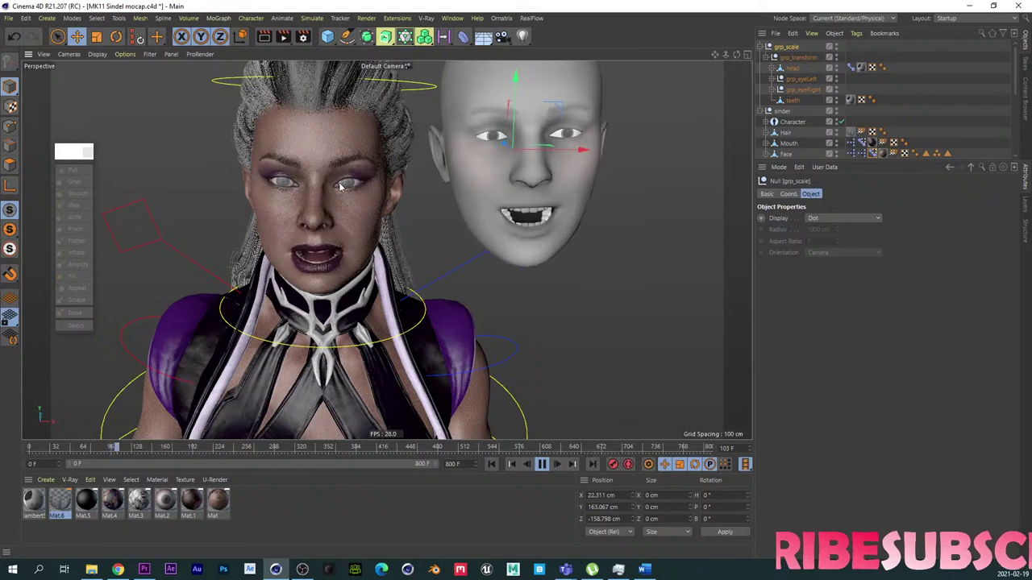
Step: Readjust the grey mocap head to about Y 155.7 and Z -147.1 cm so it sits level with Sindel's face
alt+drag(340, 186, 435, 174)
drag(482, 102, 407, 208)
alt+drag(343, 235, 286, 225)
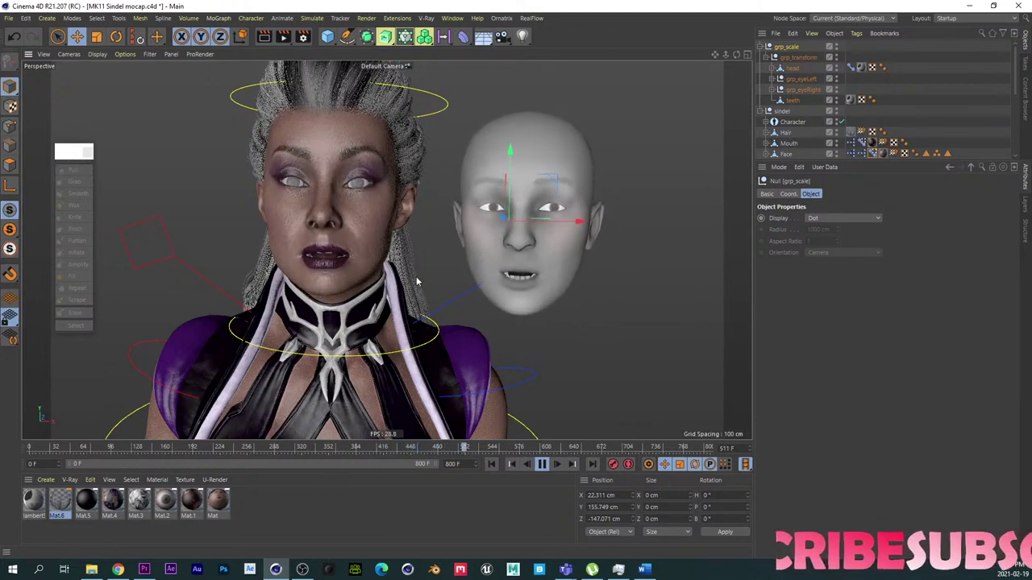
Step: Compare the two faces during playback, stop it and scrub back to frame 268
alt+drag(422, 279, 454, 213)
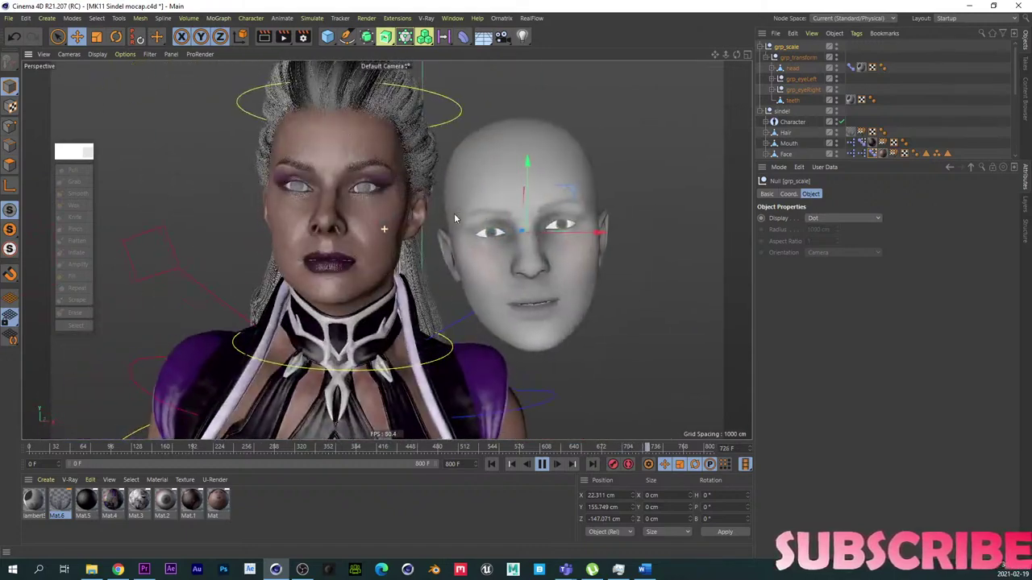
click(545, 463)
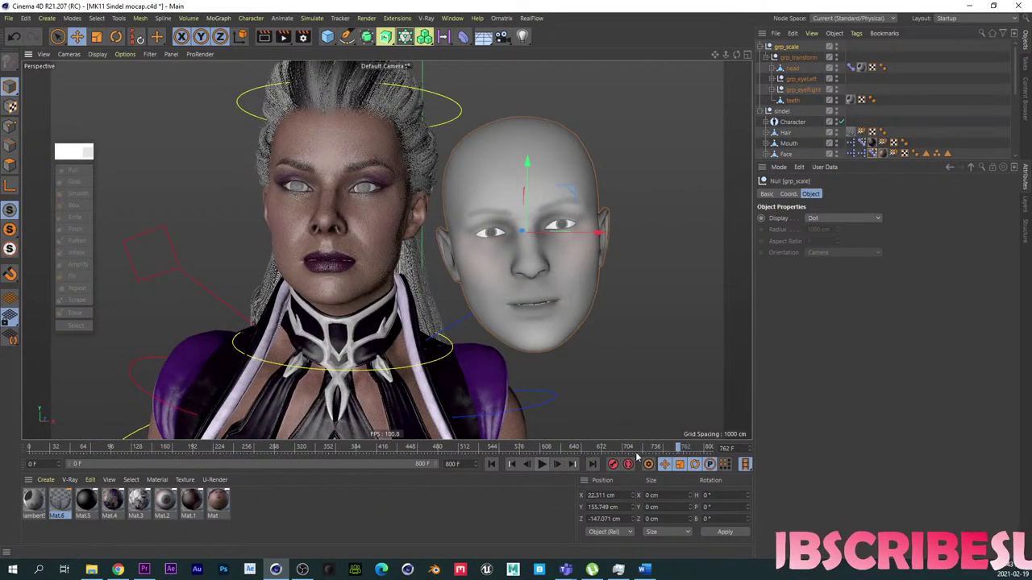
drag(594, 446, 258, 445)
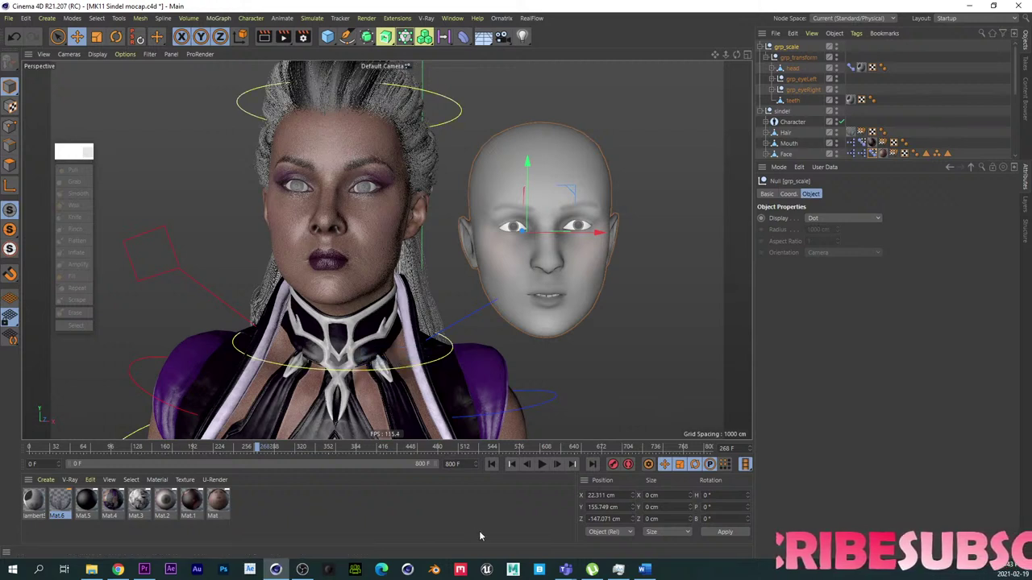
click(486, 569)
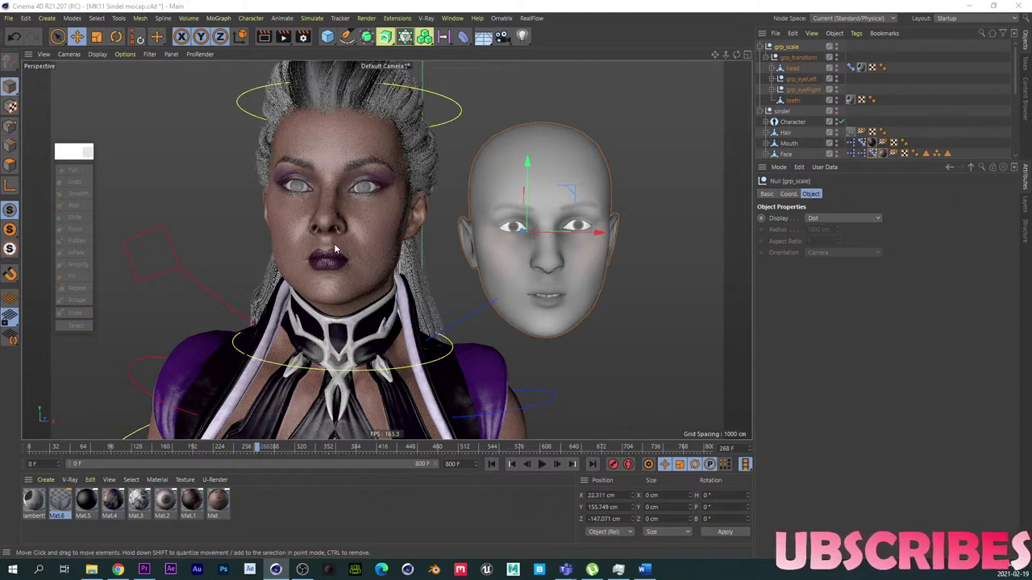
Step: Scrub to frame 333 and inspect Sindel's lips and mouth up close
drag(262, 447, 313, 447)
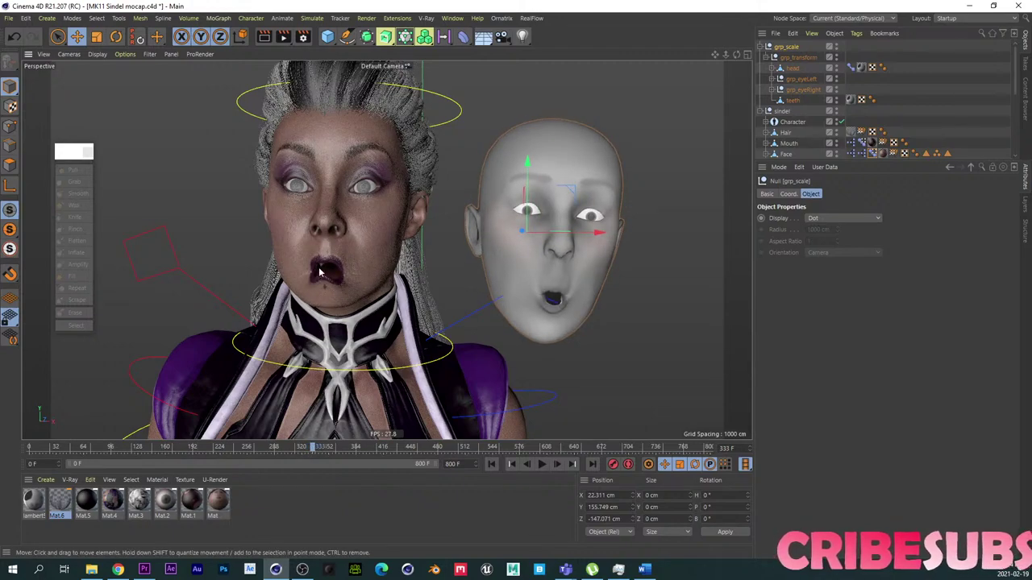
scroll(357, 261, up, 3)
alt+drag(358, 261, 402, 308)
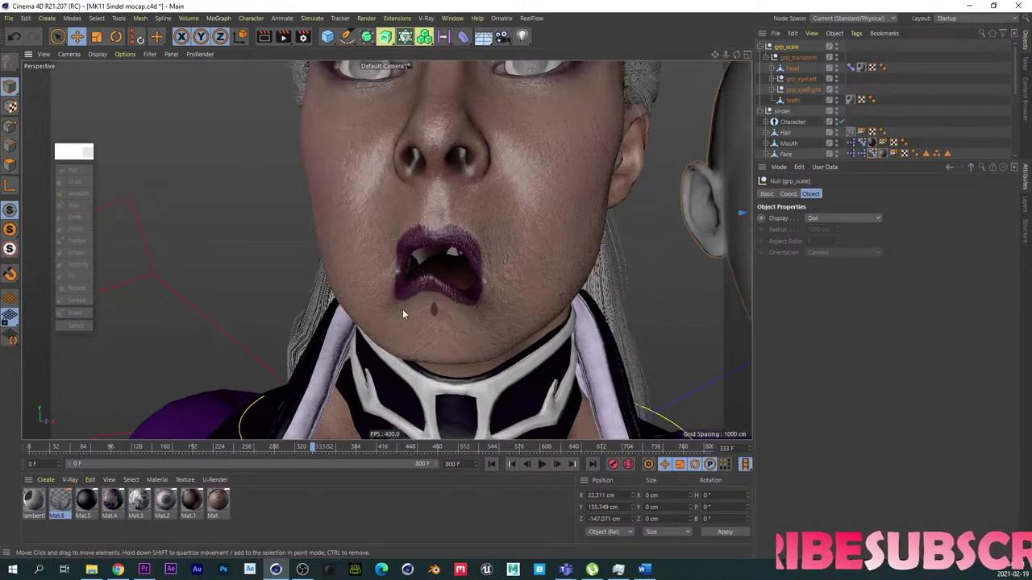
scroll(409, 327, down, 3)
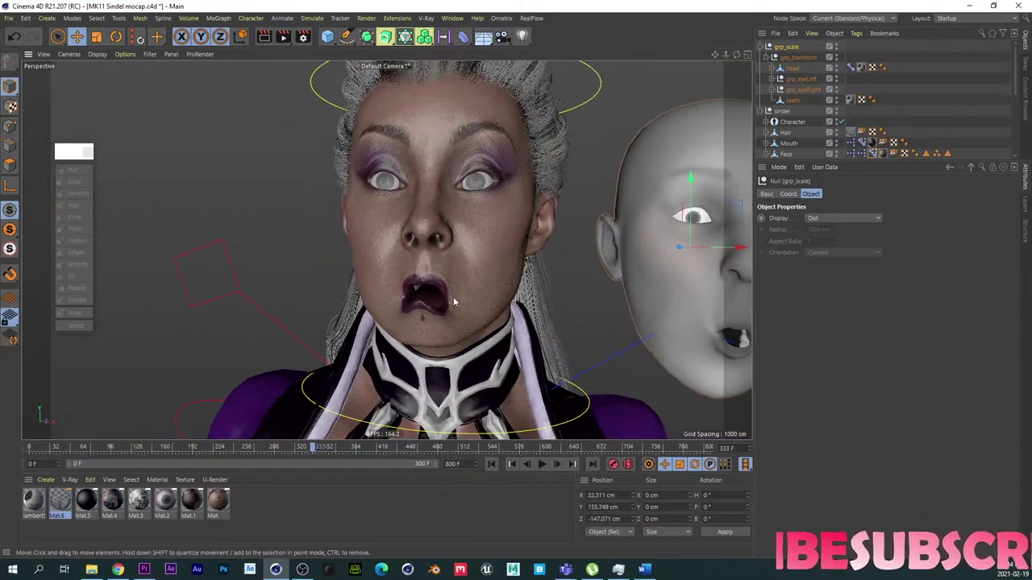
Step: Set the mouthClose slider in the mocap head's Pose Morph tag to 41 %, check Sindel's mouth and clear the selection
click(852, 68)
scroll(840, 444, down, 2)
scroll(840, 448, down, 2)
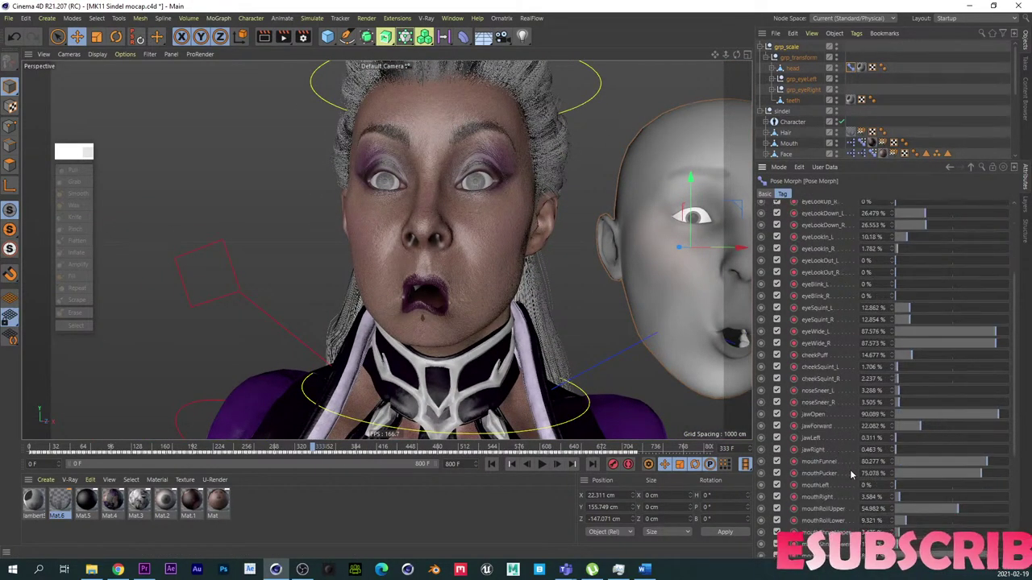
scroll(839, 520, down, 2)
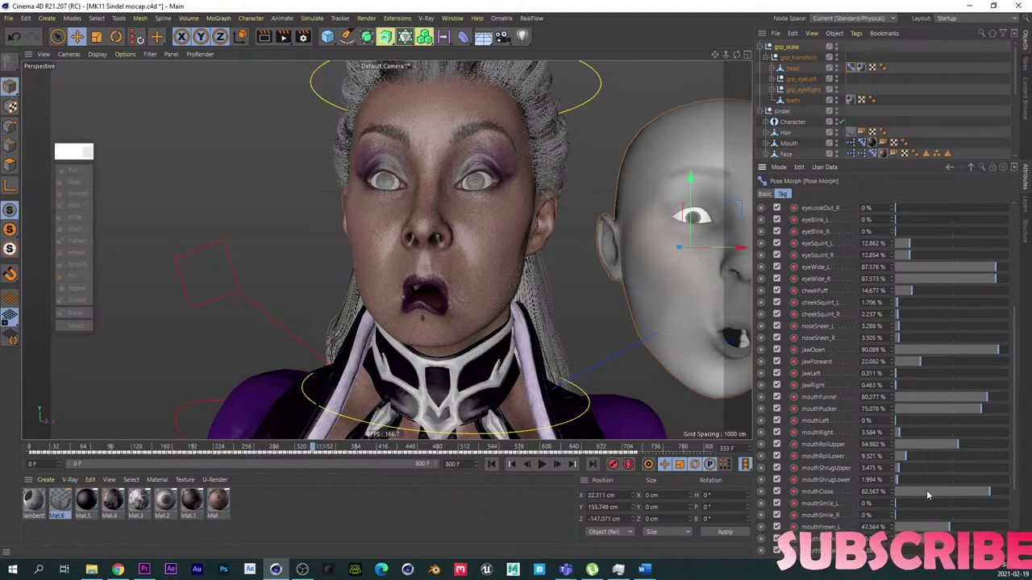
drag(989, 488, 944, 503)
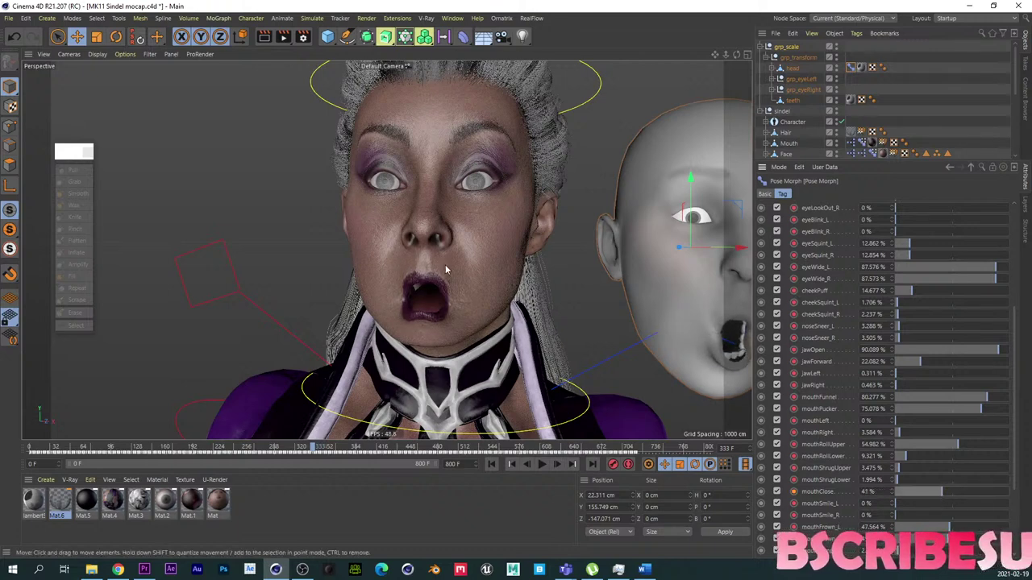
alt+drag(445, 264, 455, 306)
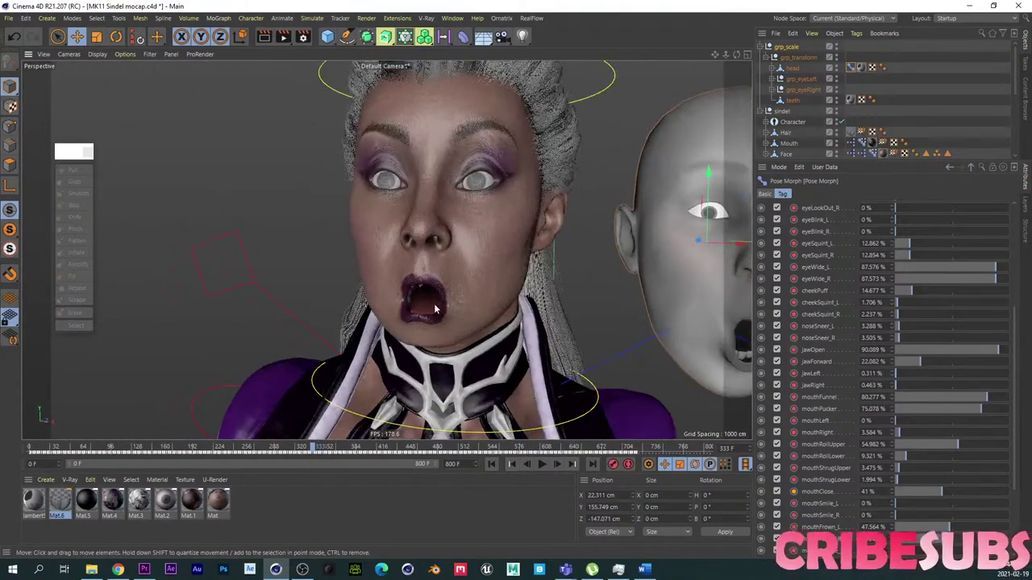
click(797, 114)
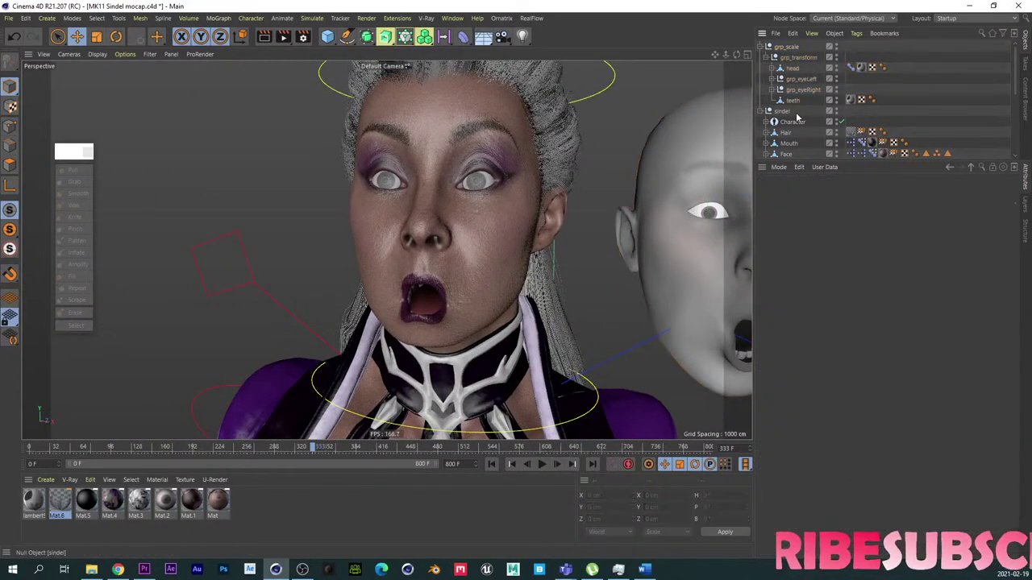
Step: Play the animation, restart it from the first frame and frame both heads side by side for comparison
click(542, 464)
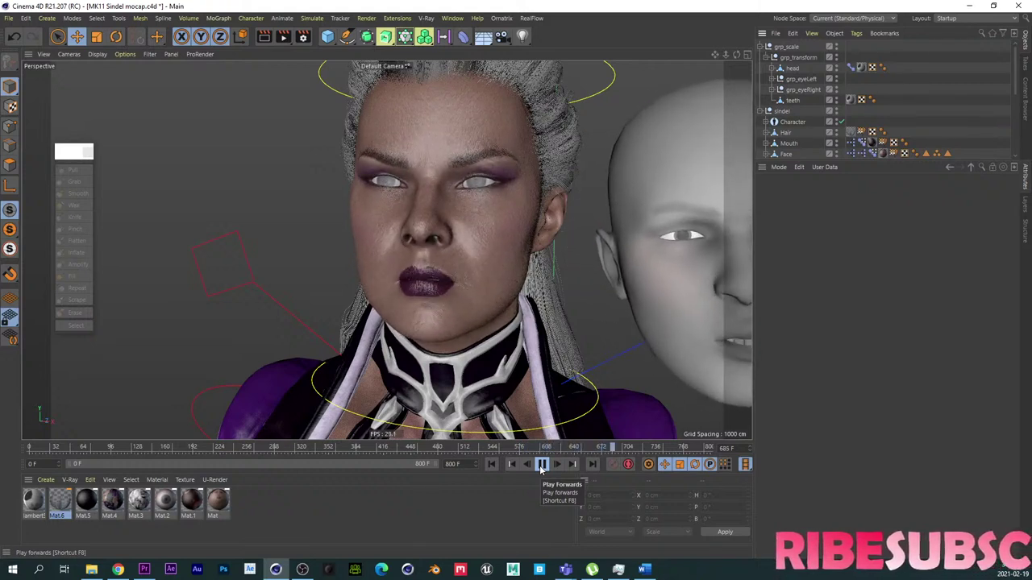
click(491, 464)
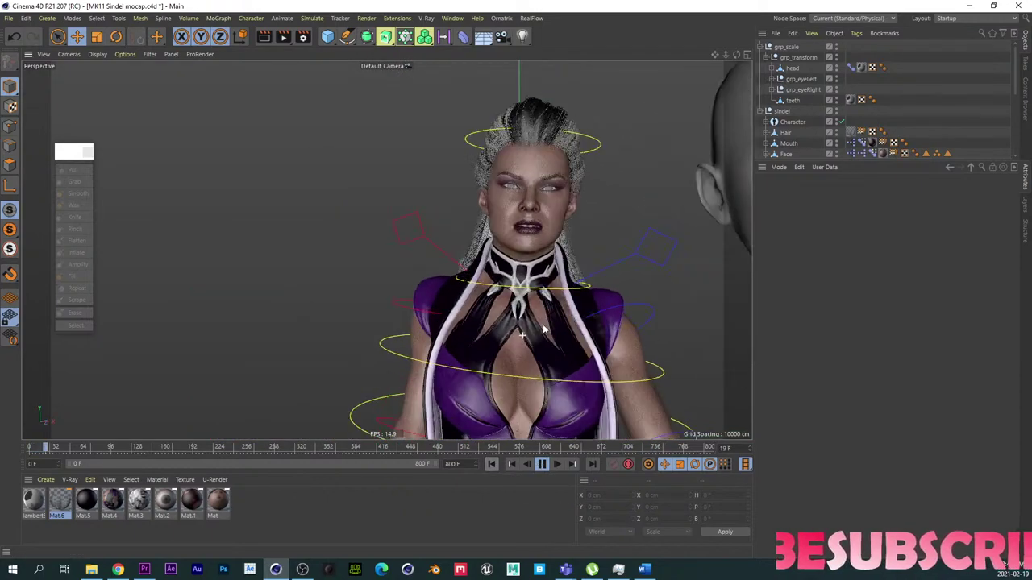
alt+right_drag(440, 283, 273, 195)
alt+middle_drag(272, 195, 298, 274)
alt+drag(323, 275, 383, 308)
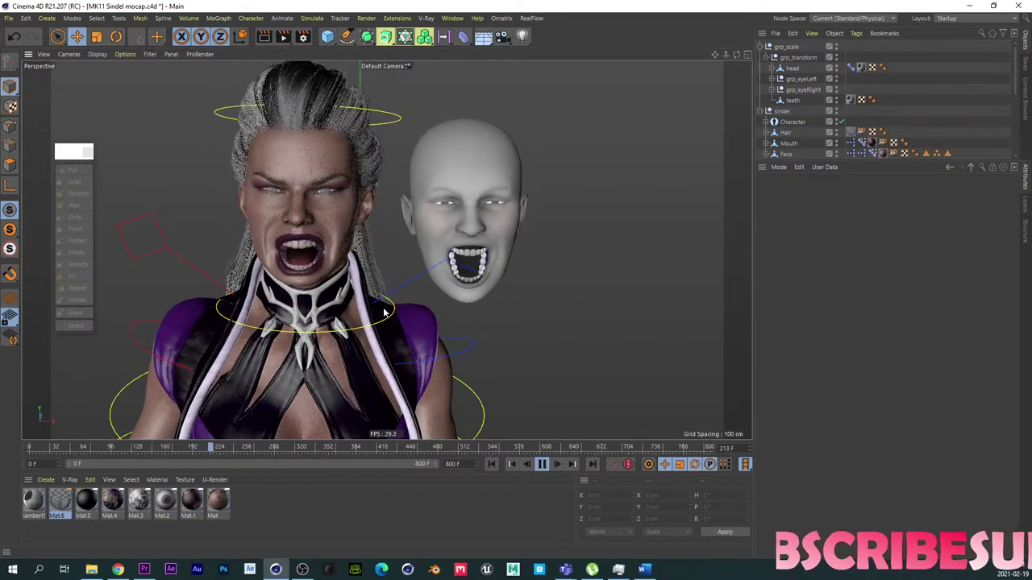
Step: Stop the playback at frame 246 and inspect Sindel's closed mouth against the mocap head
click(541, 464)
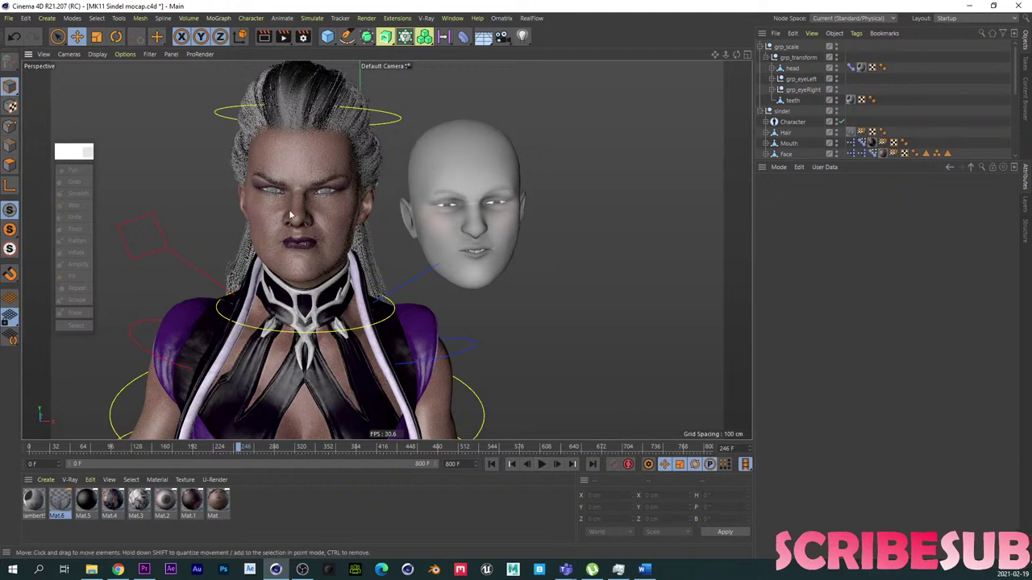
alt+right_drag(292, 212, 334, 195)
mouse_move(317, 275)
alt+mouse_down()
mouse_move(233, 274)
mouse_move(312, 265)
alt+mouse_up()
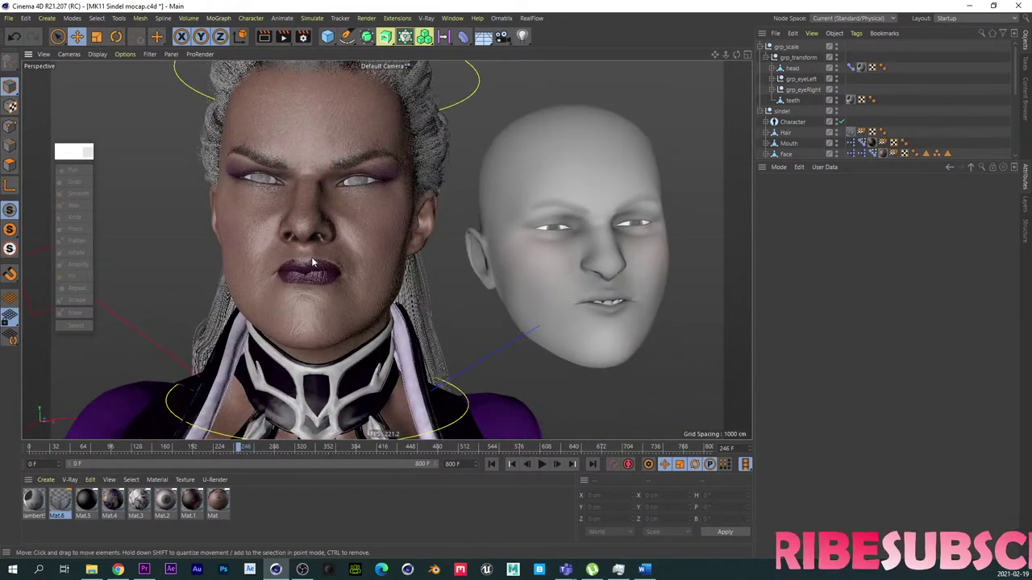